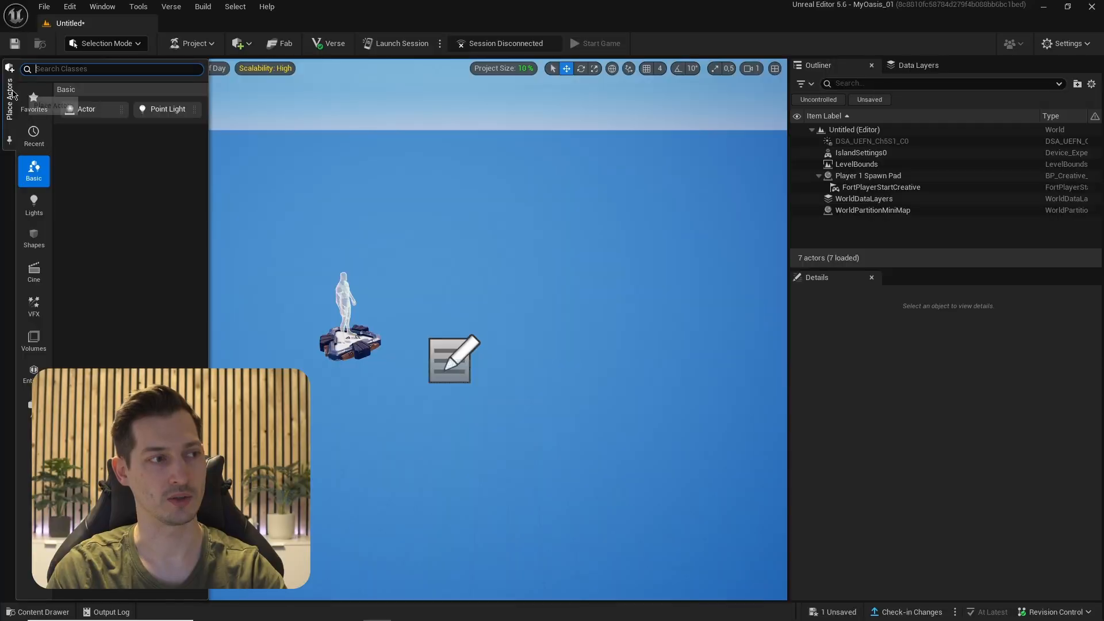
click(34, 240)
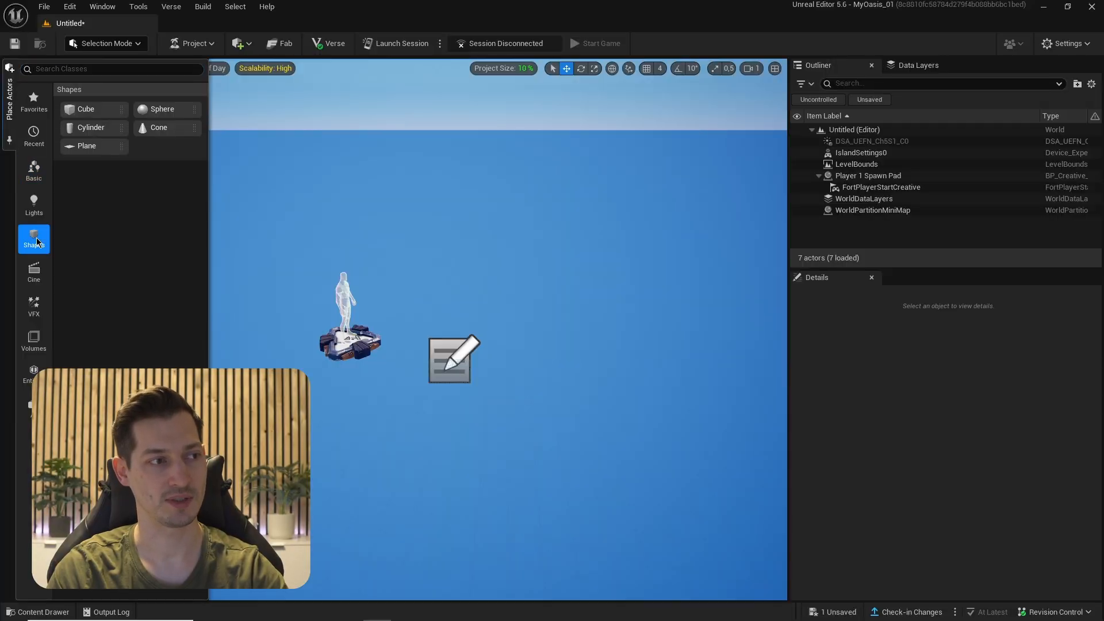
drag(79, 128, 388, 337)
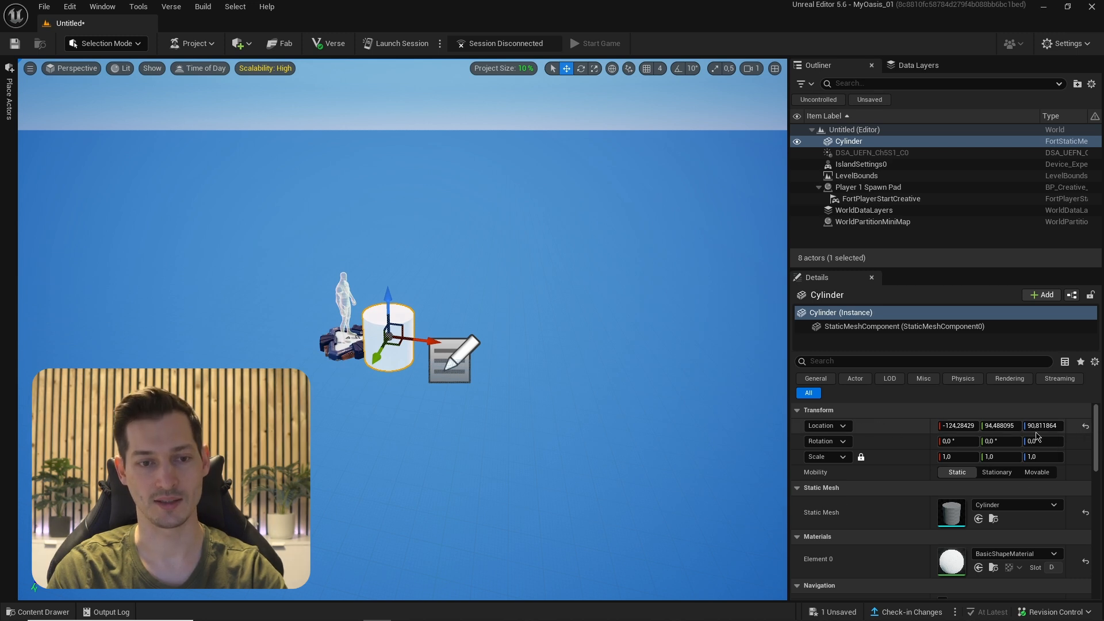
click(1086, 428)
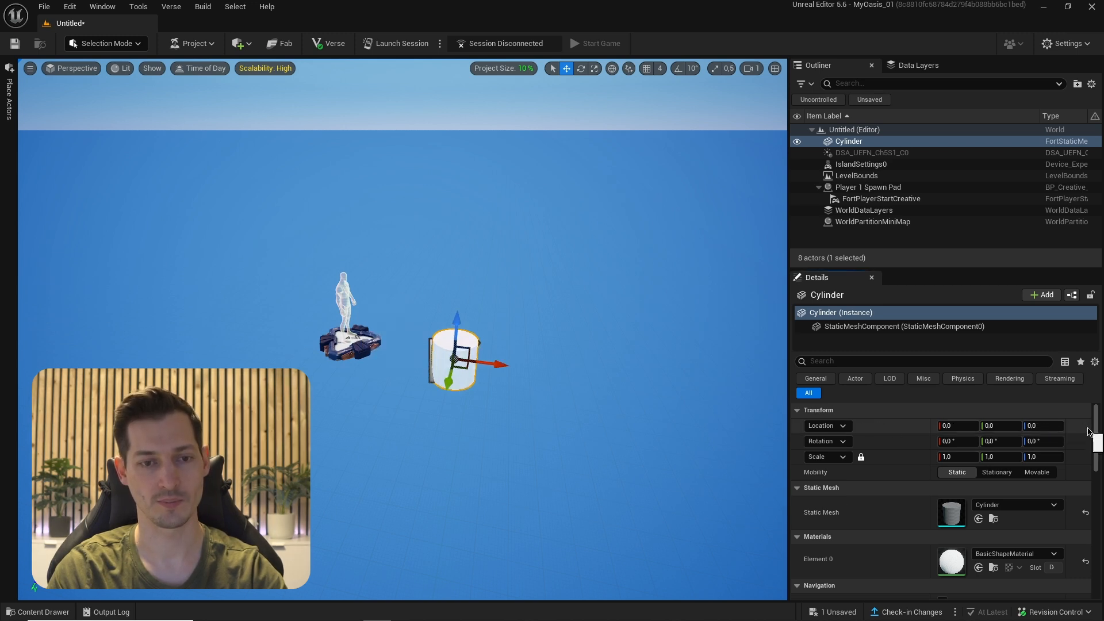
click(861, 456)
click(968, 455)
text(60)
key(Tab)
text(60)
key(Return)
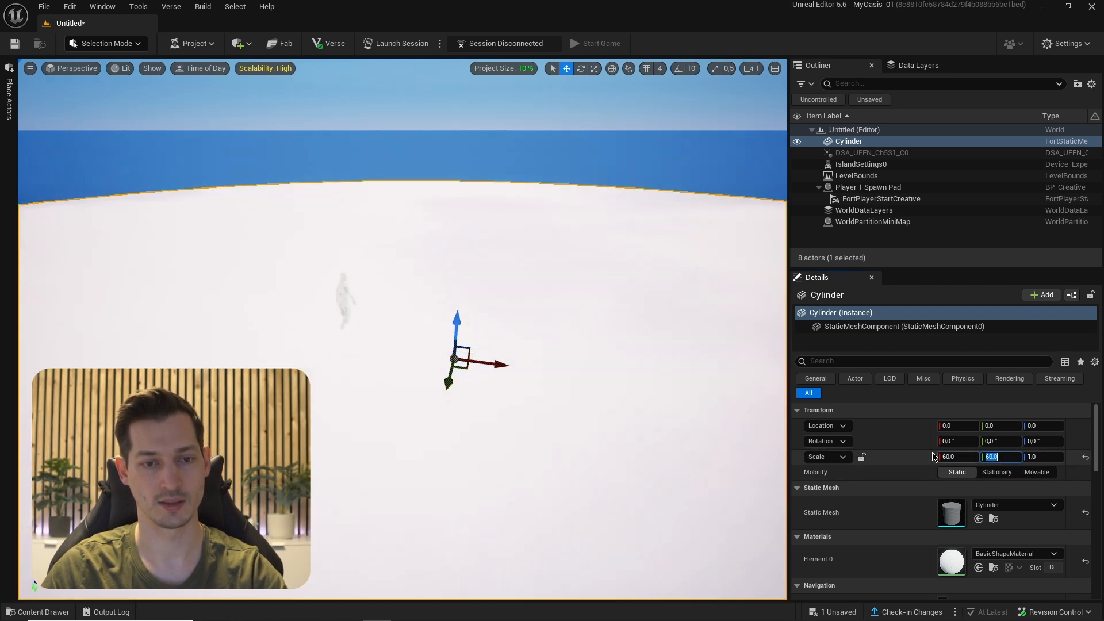
click(862, 458)
right_drag(710, 399, 582, 350)
key(s)
mouse_move(415, 330)
right_down()
mouse_move(477, 359)
mouse_move(463, 382)
mouse_move(512, 405)
mouse_move(486, 400)
mouse_move(412, 328)
right_up()
key(s)
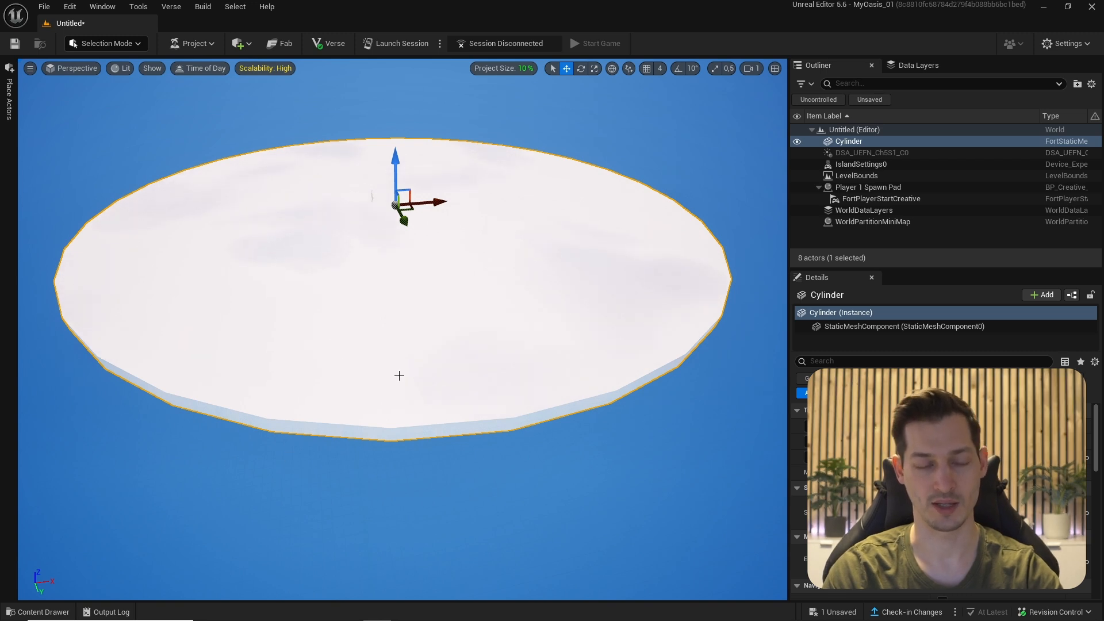
right_drag(403, 375, 271, 274)
key(w)
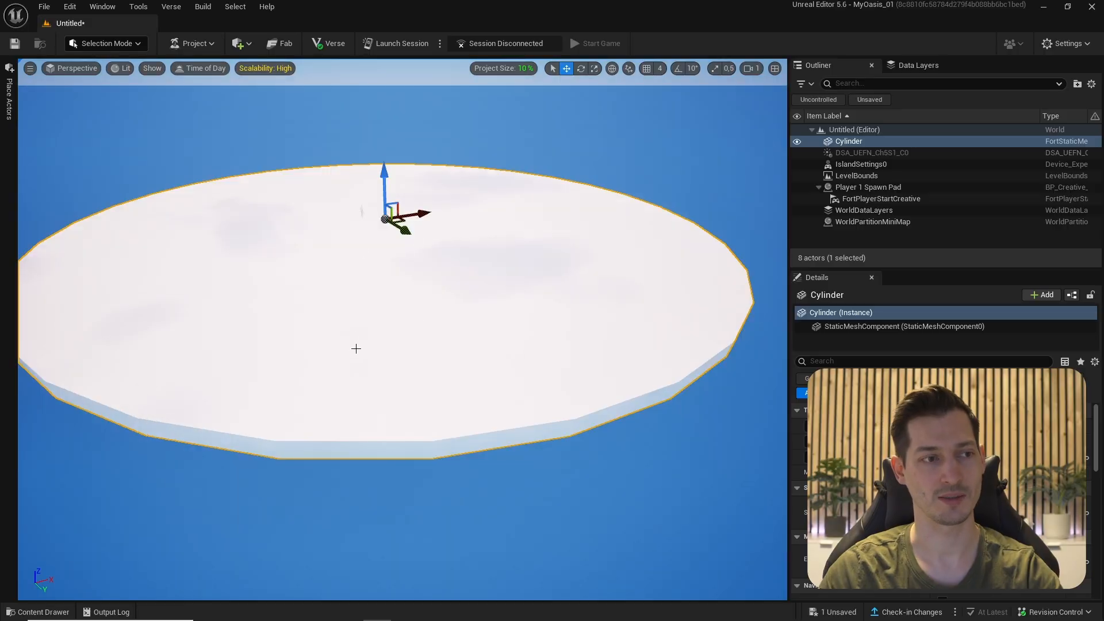
key(Delete)
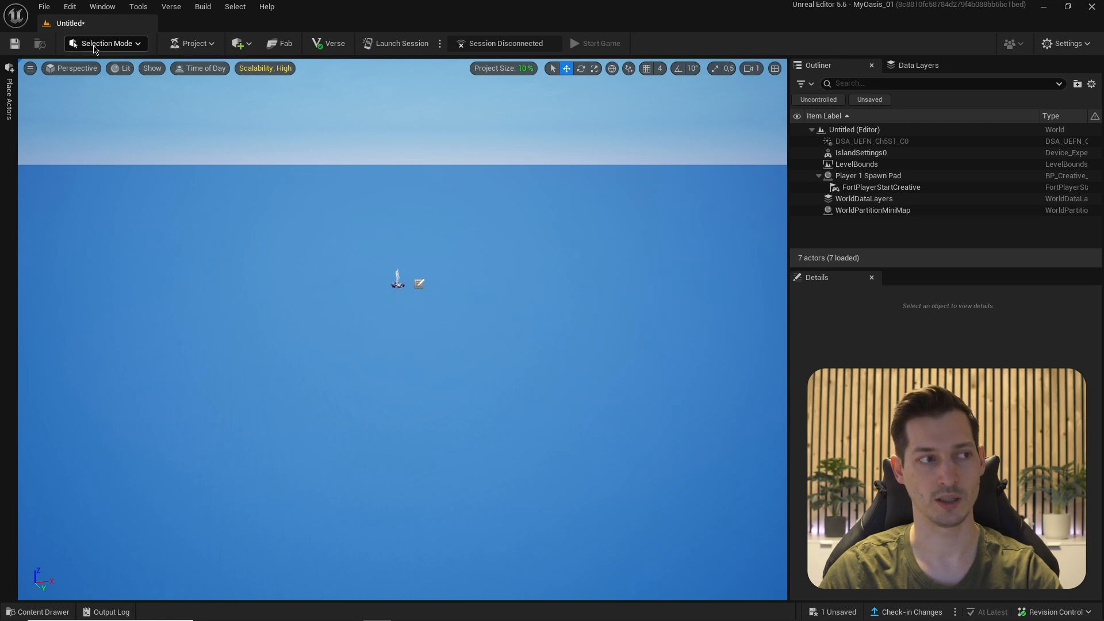
click(94, 45)
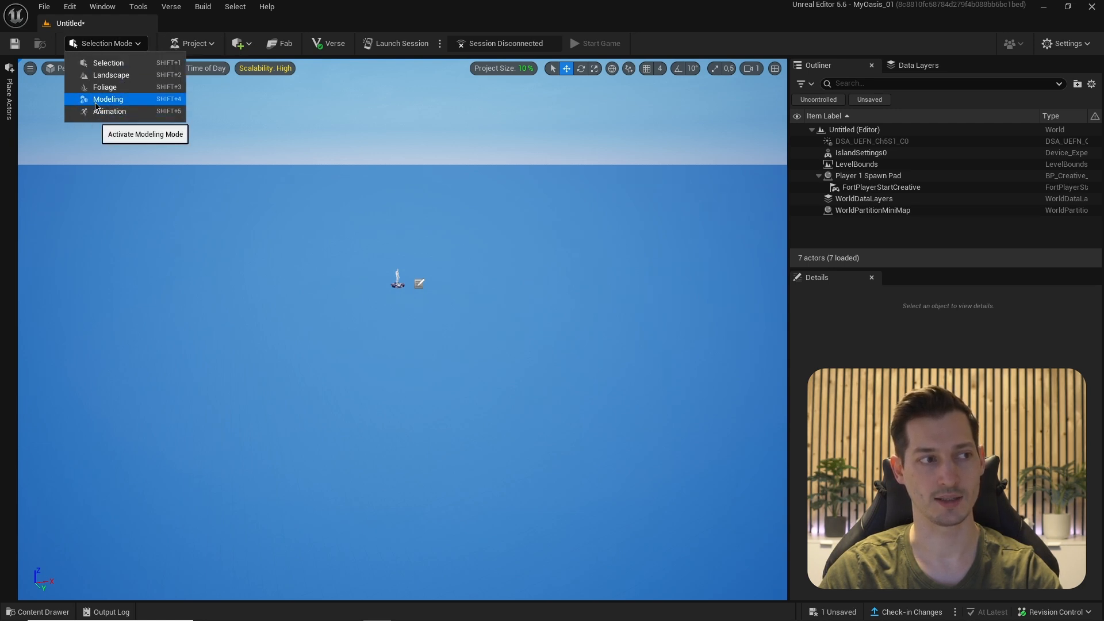
- Switch to Modeling mode and start a new Cylinder, entering 300 for its radius
click(147, 101)
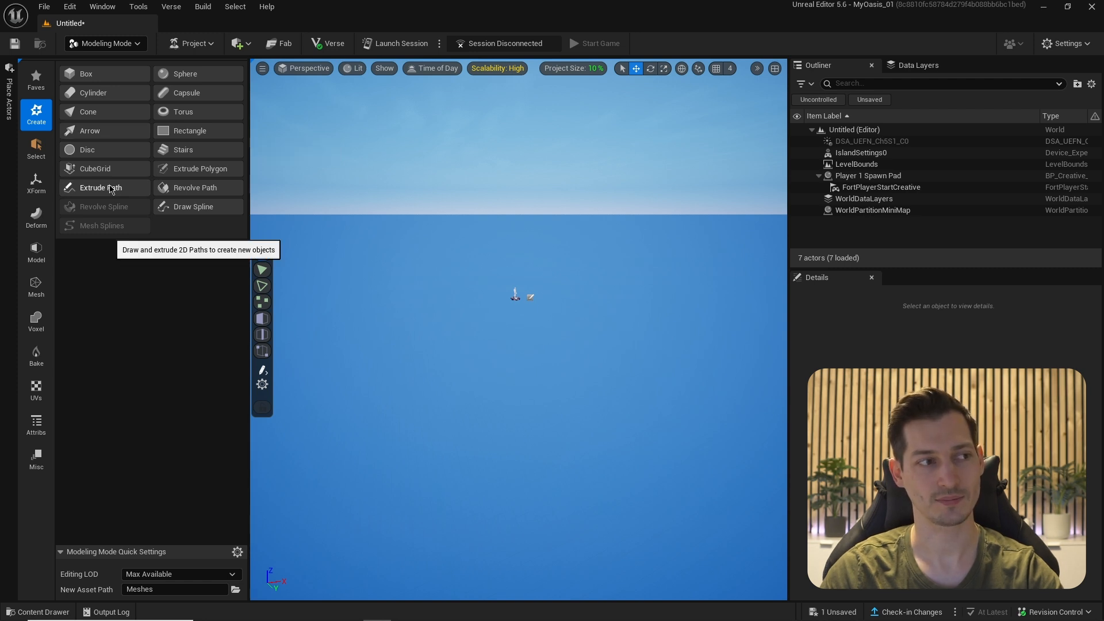
click(83, 93)
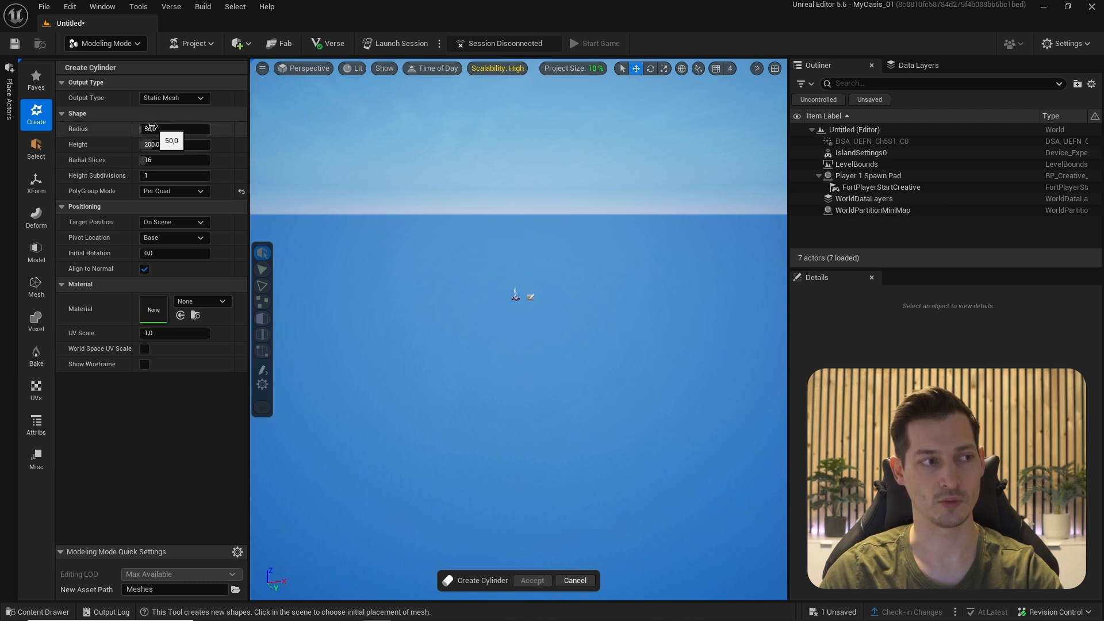
text(300)
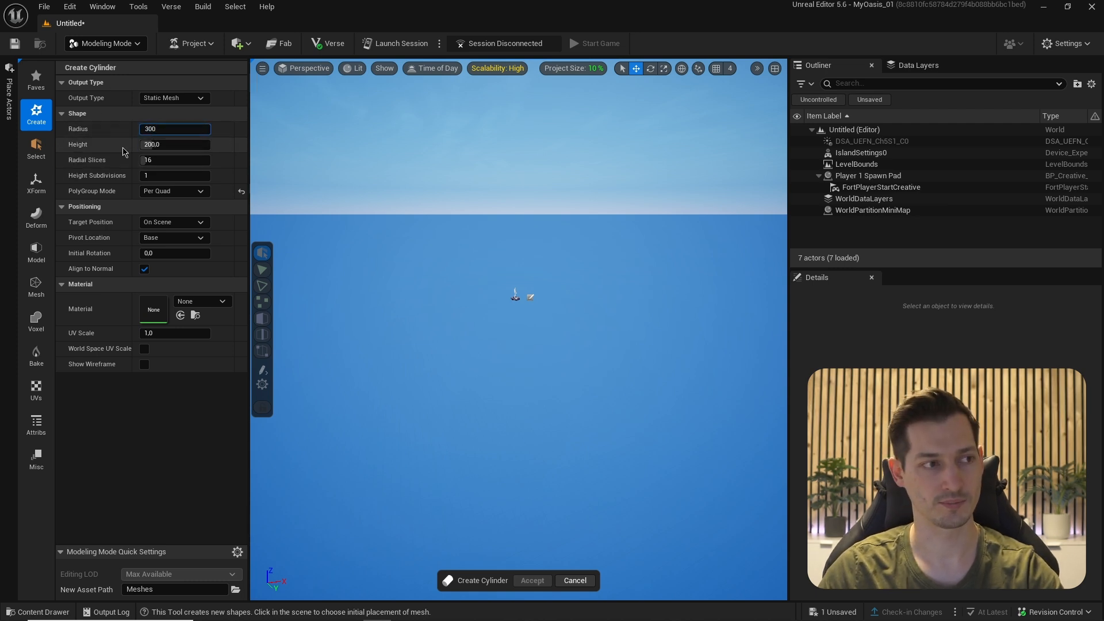
text(50)
- Give the cylinder radius 3000, height 50 and 64 radial slices, then browse for its asset path
key(Return)
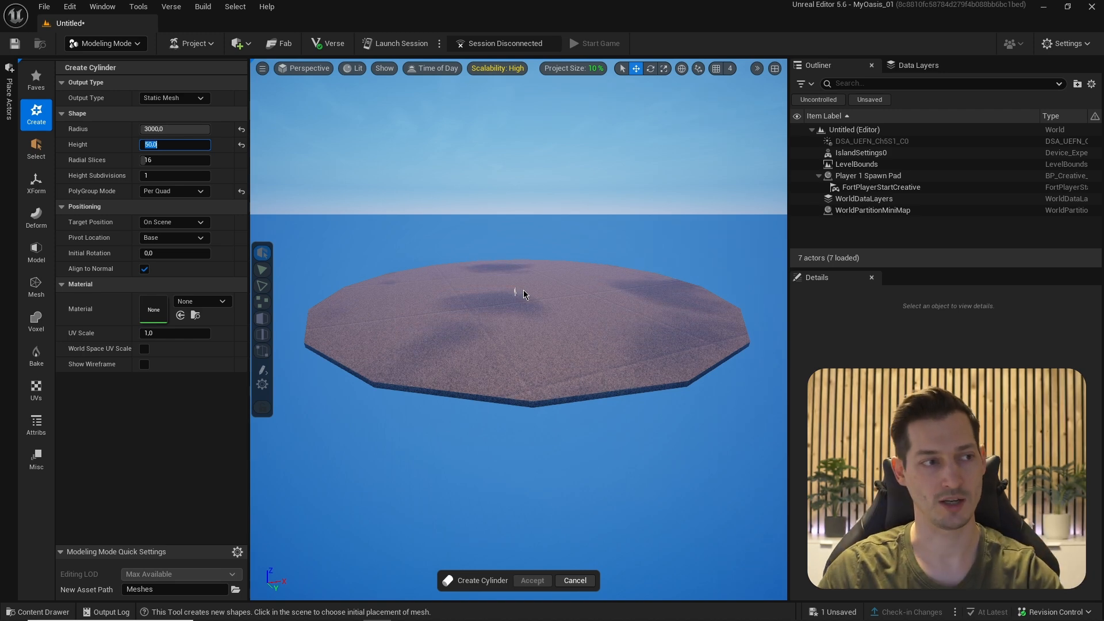
click(513, 285)
click(150, 159)
text(64)
key(Return)
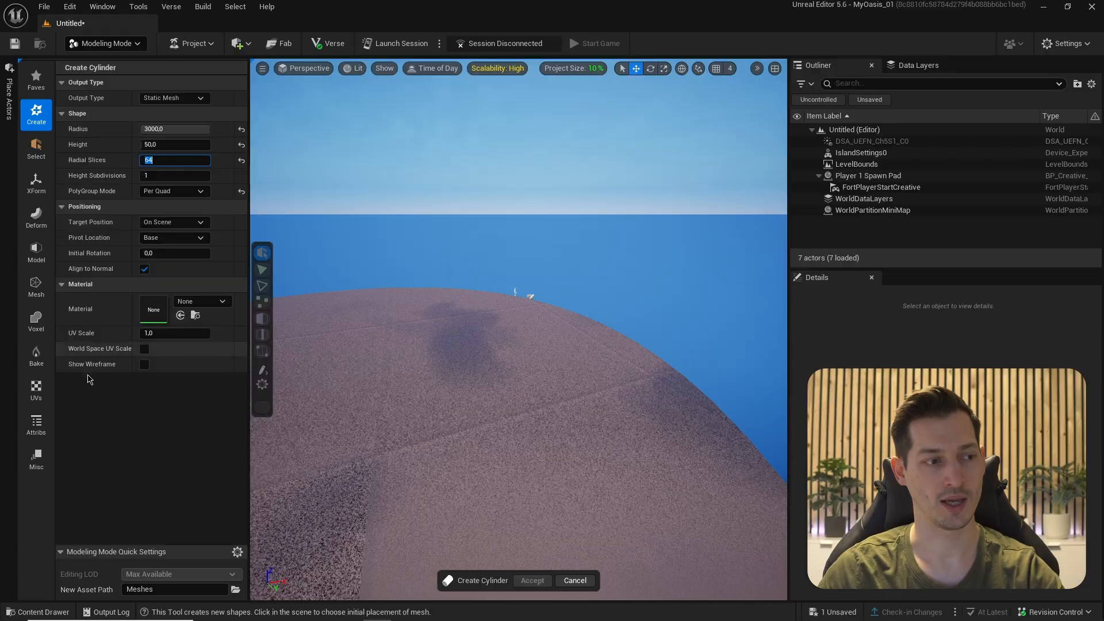
click(235, 591)
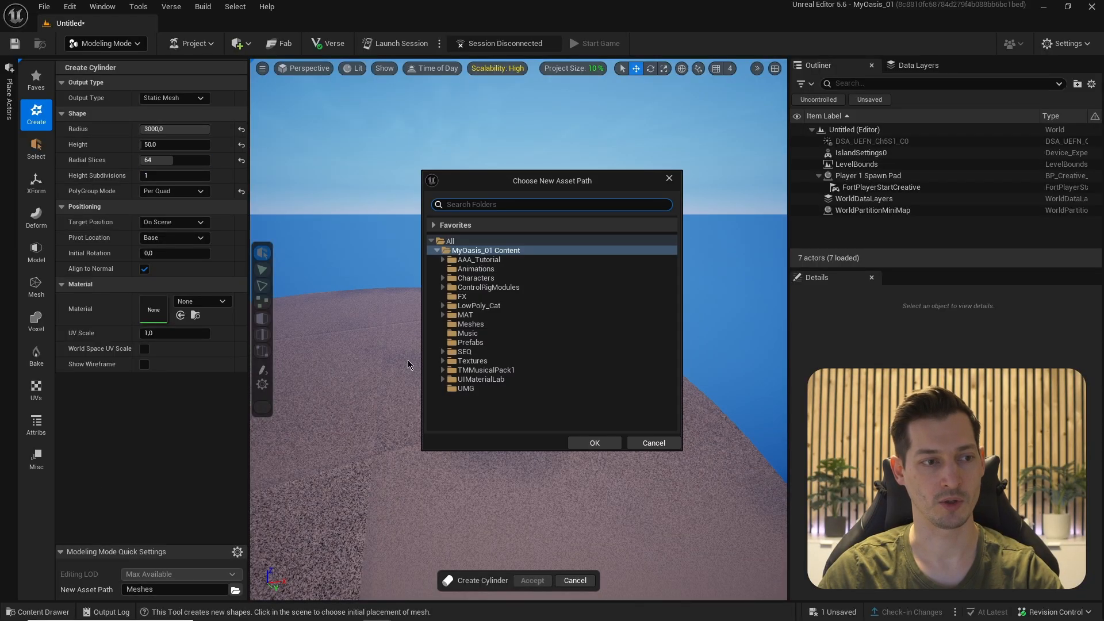
- Set the new asset save folder to AAA_Tutorial/Meshes
click(462, 262)
click(443, 260)
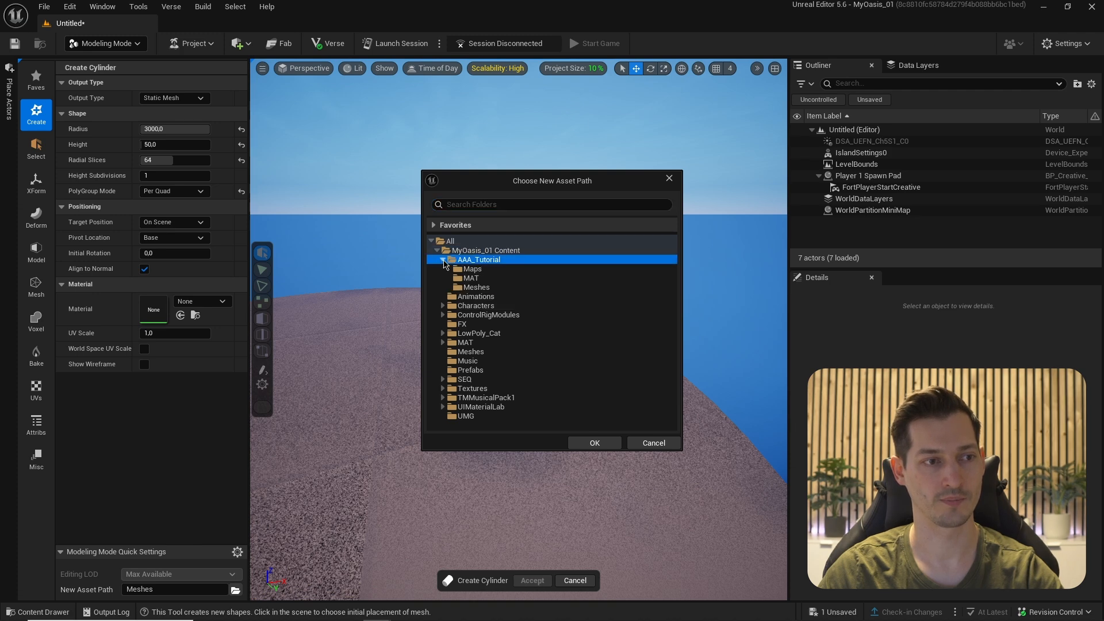
click(476, 287)
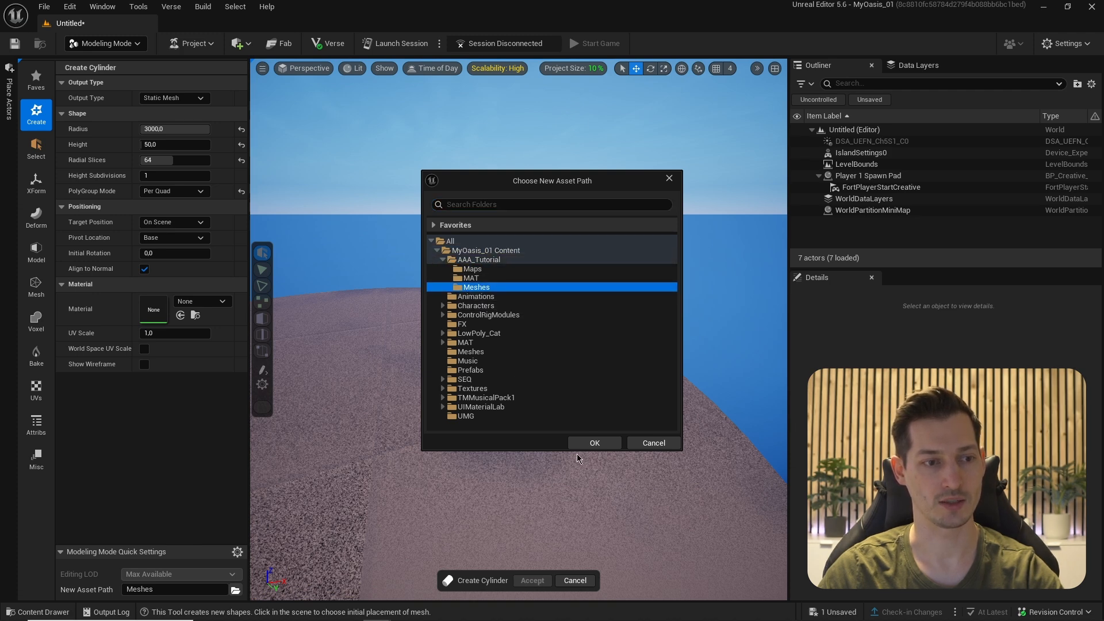
click(595, 444)
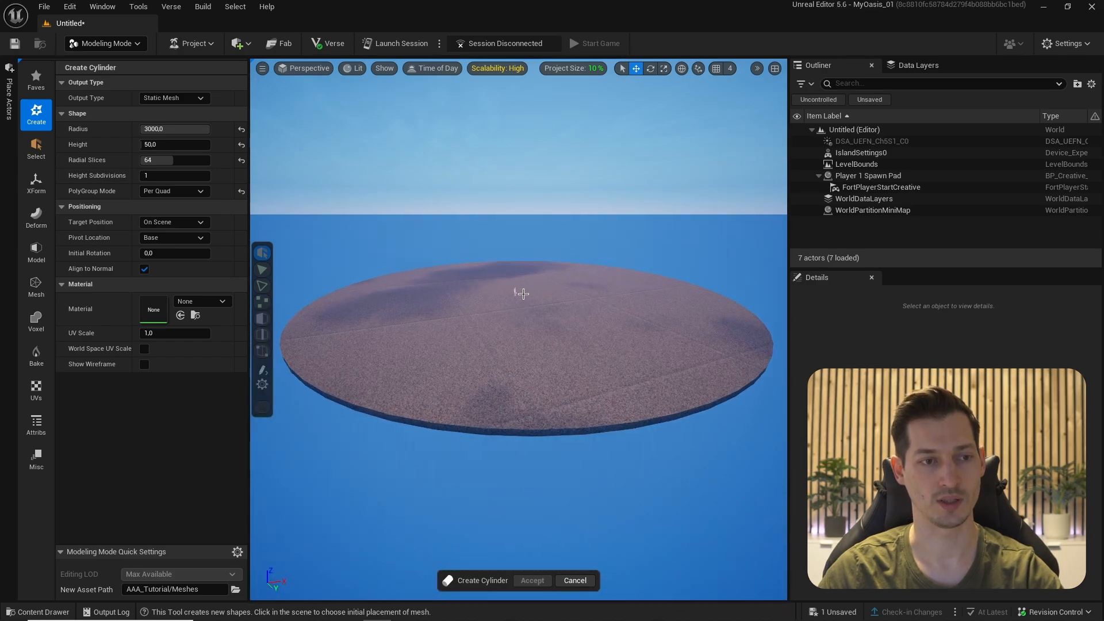
- Place the flat cylinder disc in the level, accept it, and frame it
click(521, 292)
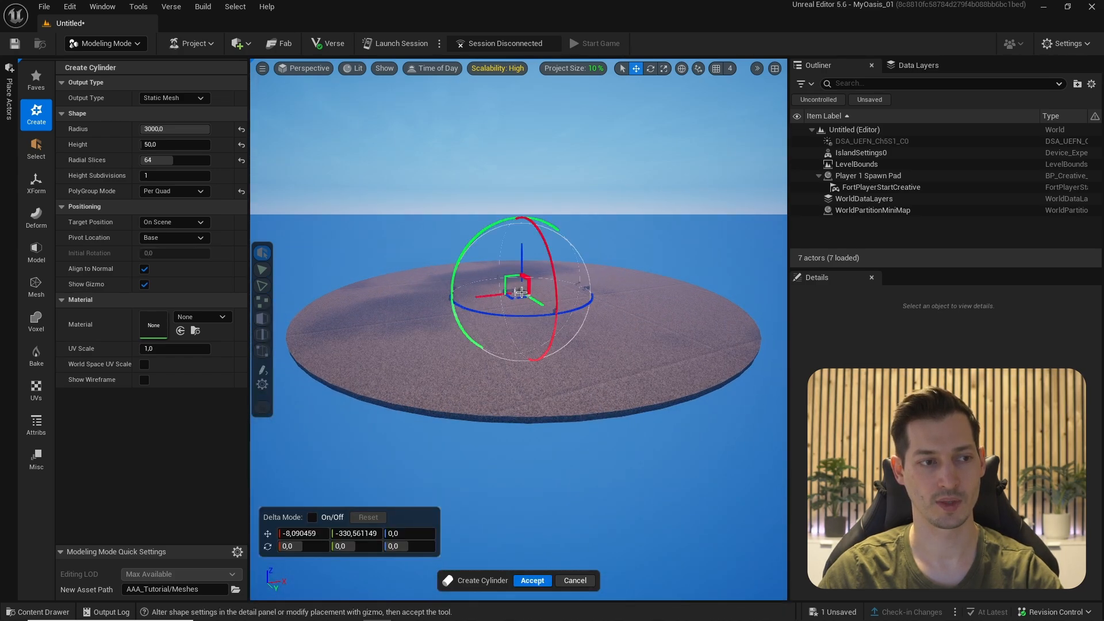
click(531, 580)
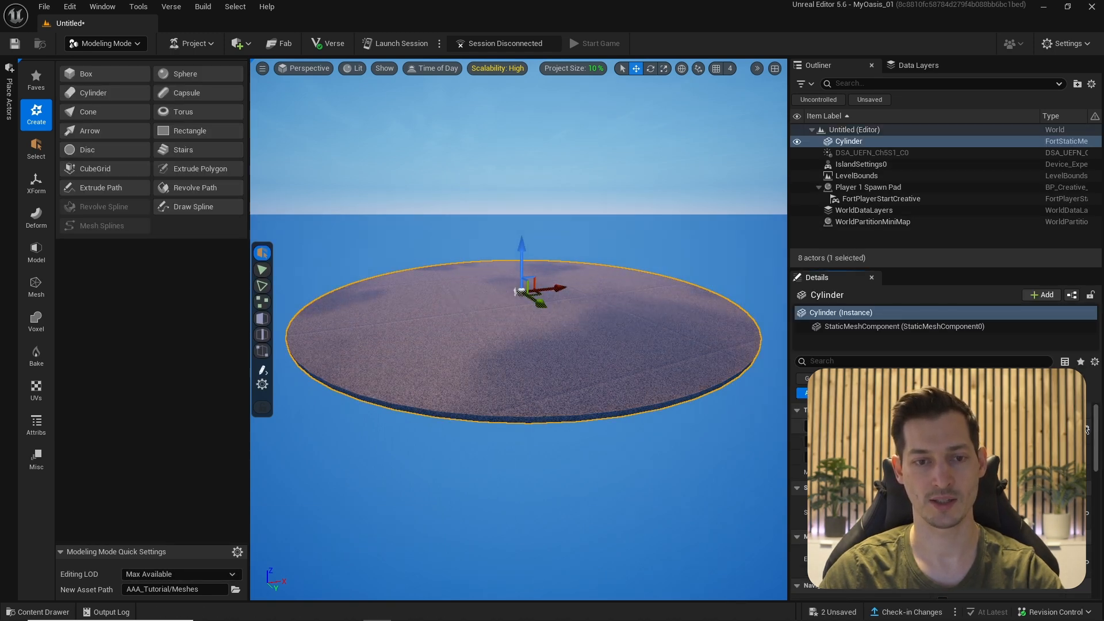
key(f)
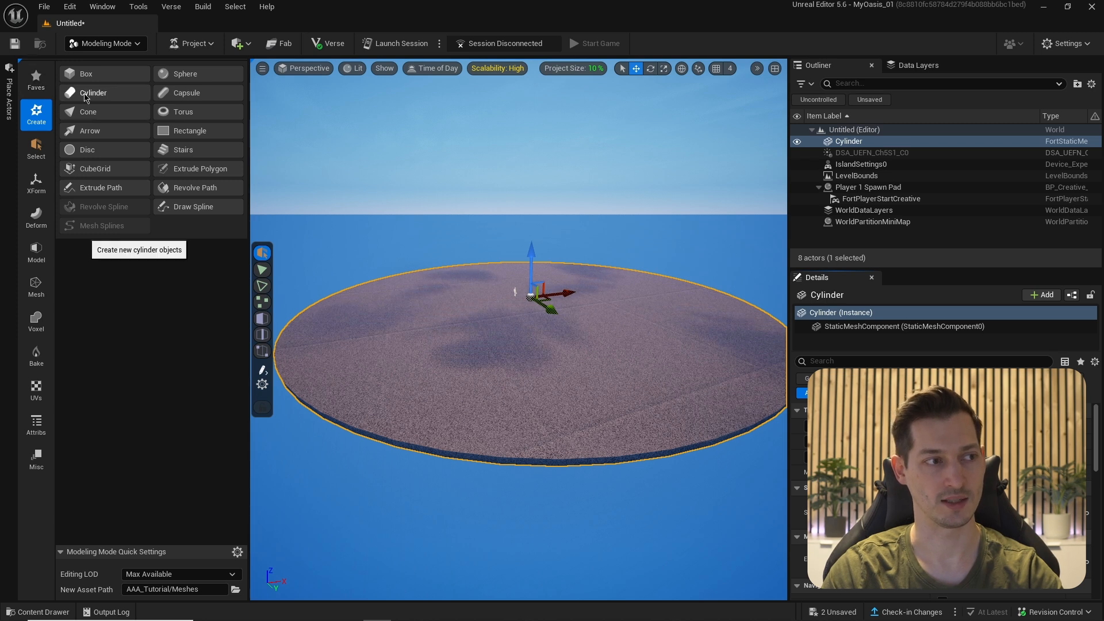
- Create a second cylinder on the island with radius 3050, height 600 and 32 slices
click(88, 94)
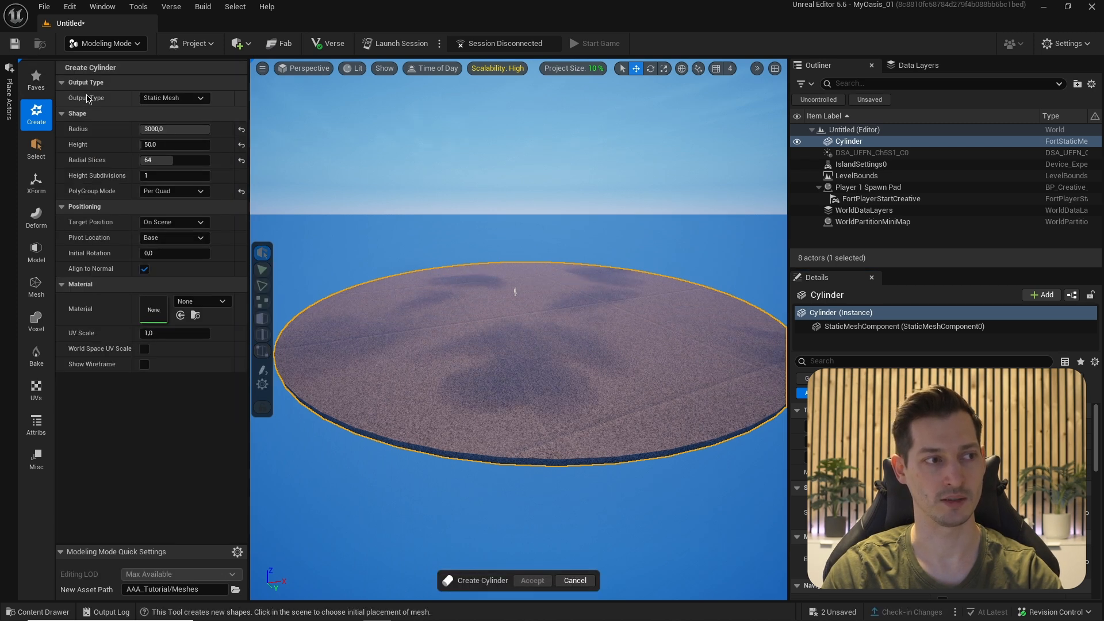
click(160, 128)
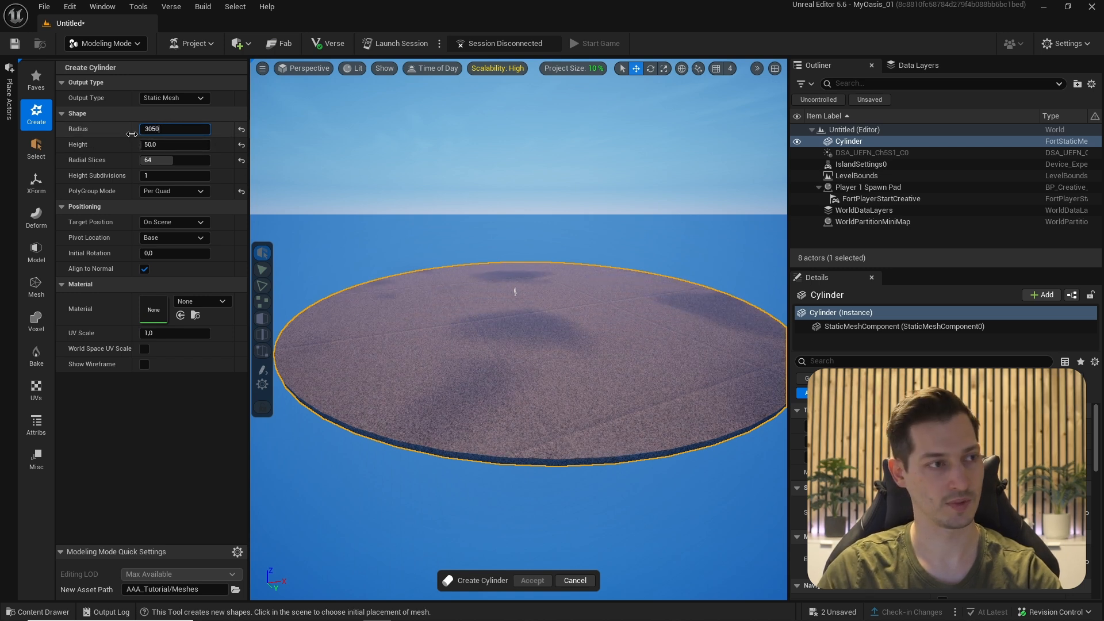
click(157, 161)
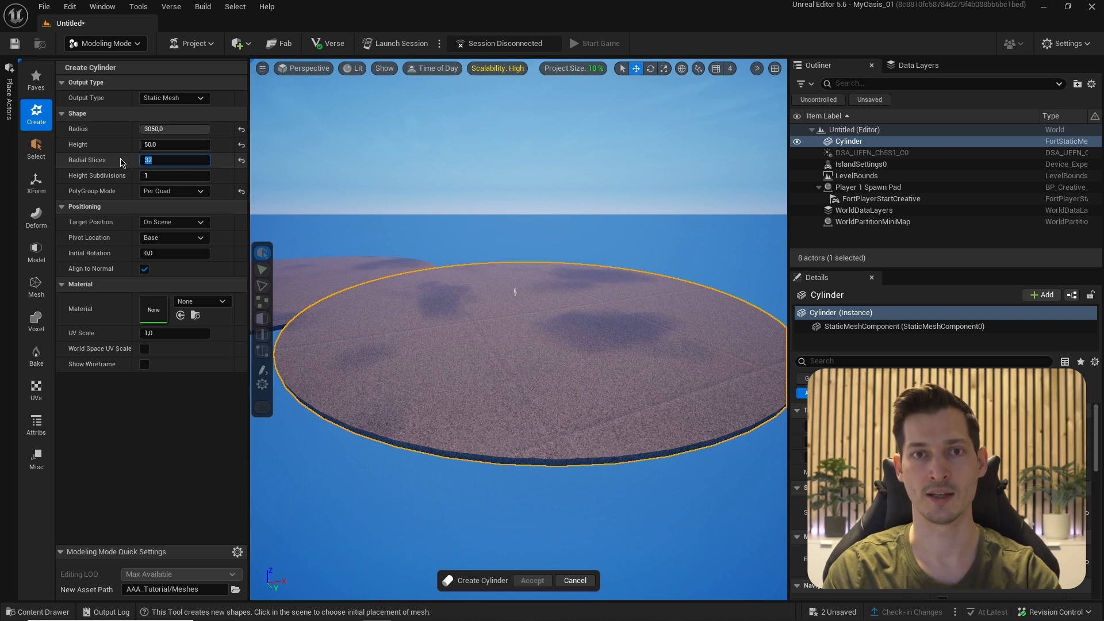
key(shift+Tab)
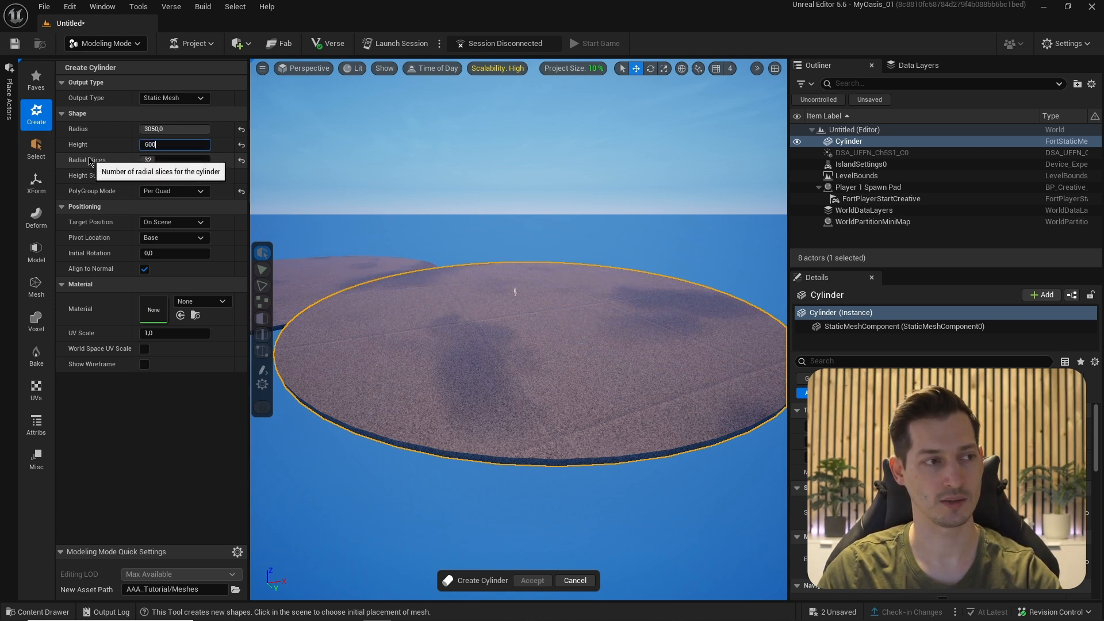
text(600)
key(Return)
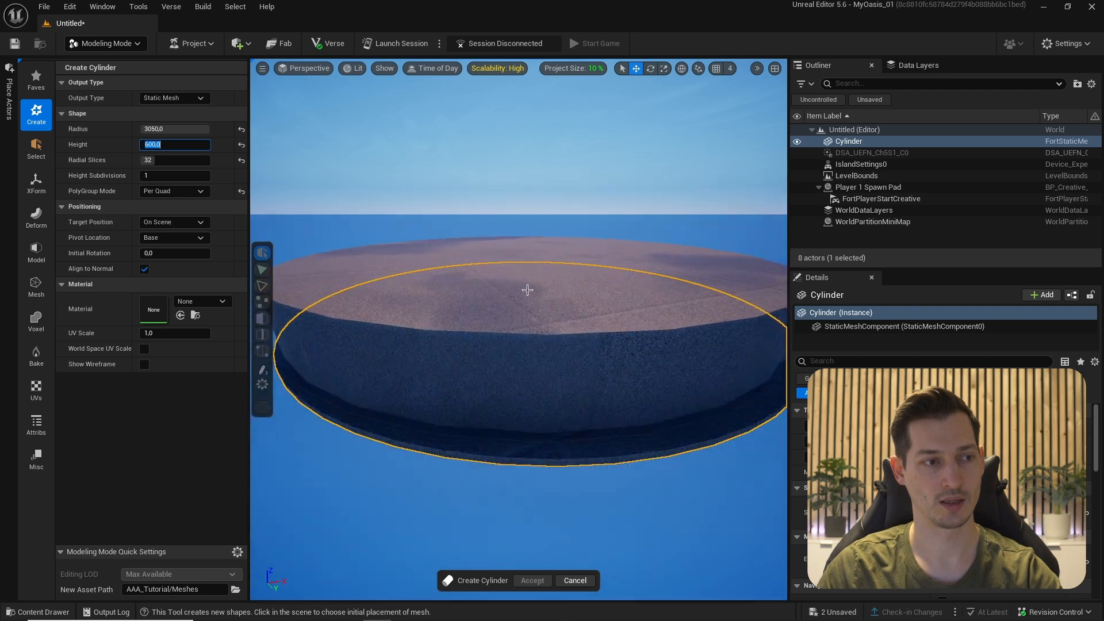
click(527, 291)
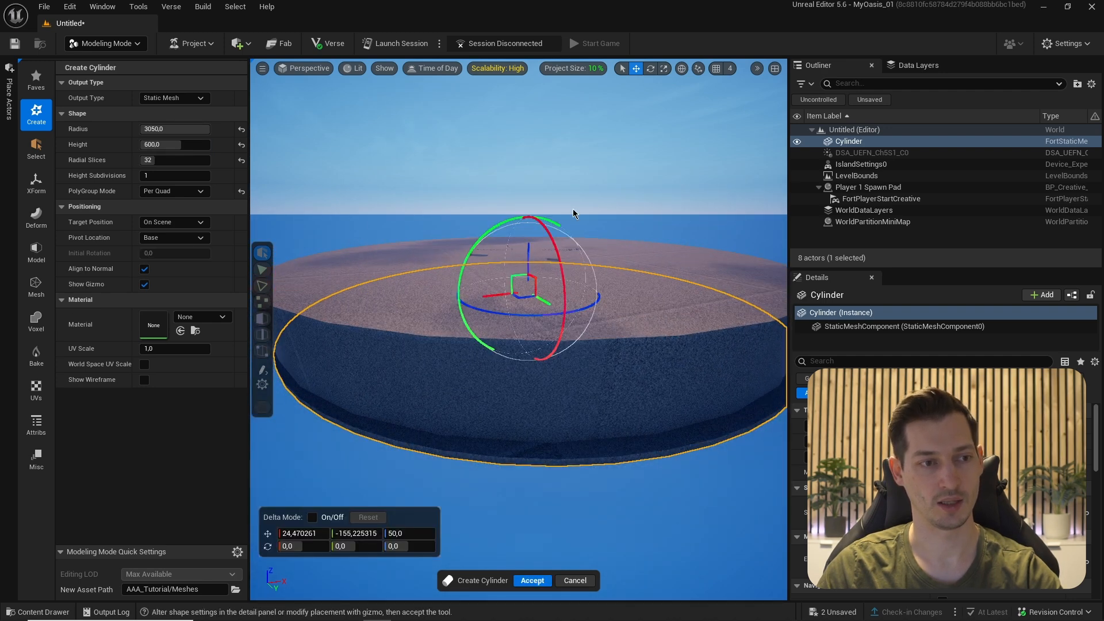
click(532, 581)
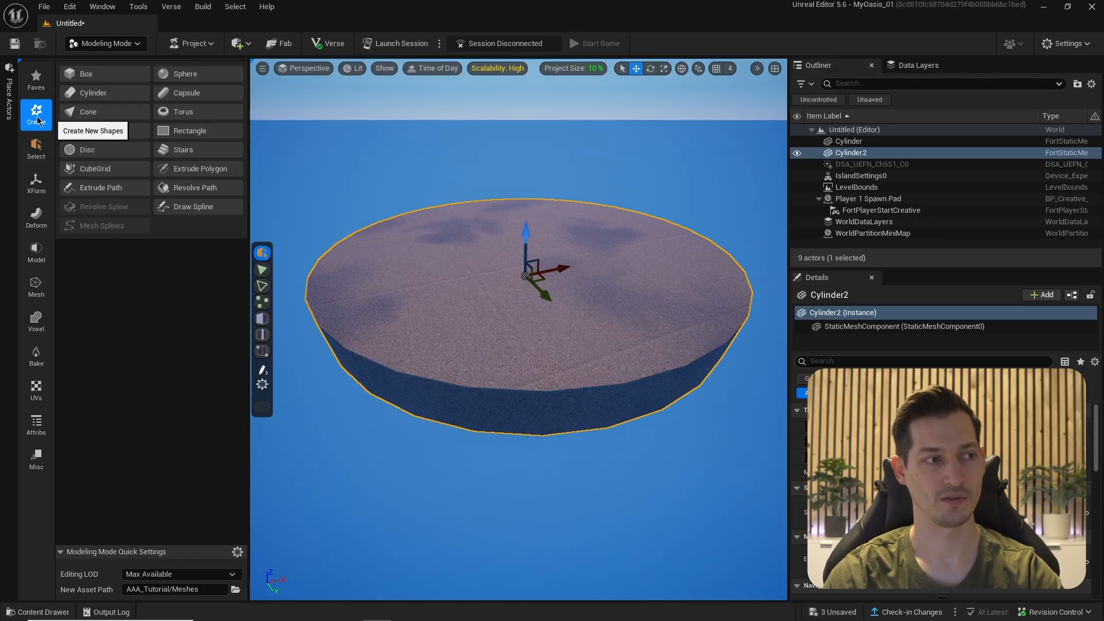
click(36, 253)
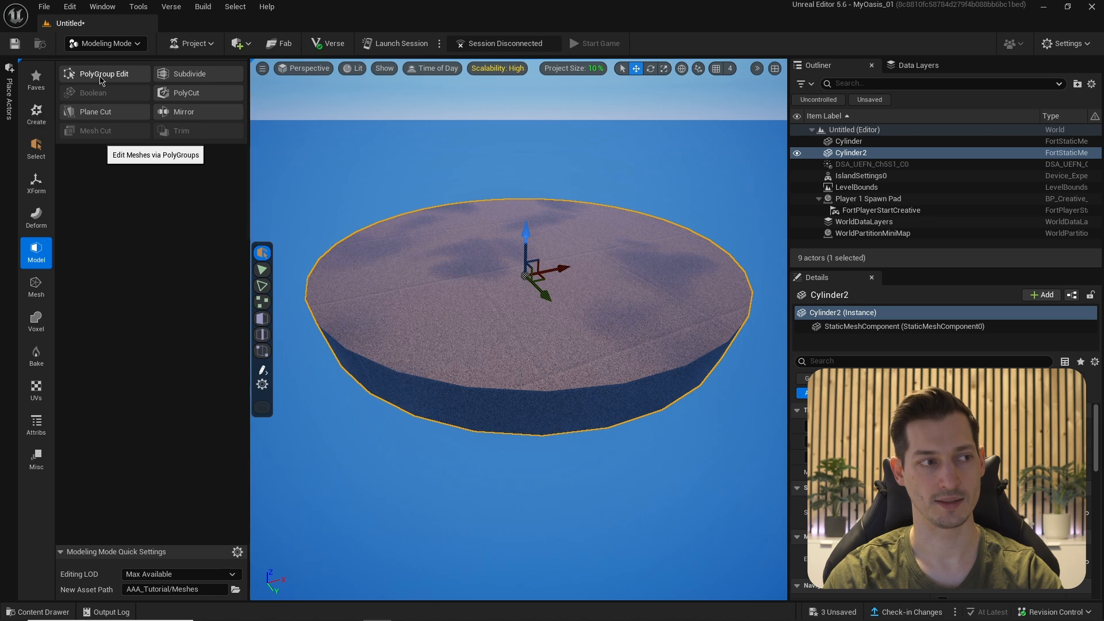
- Inset Cylinder2's top face with PolyGroup Edit, leaving a narrow rim ring
click(100, 75)
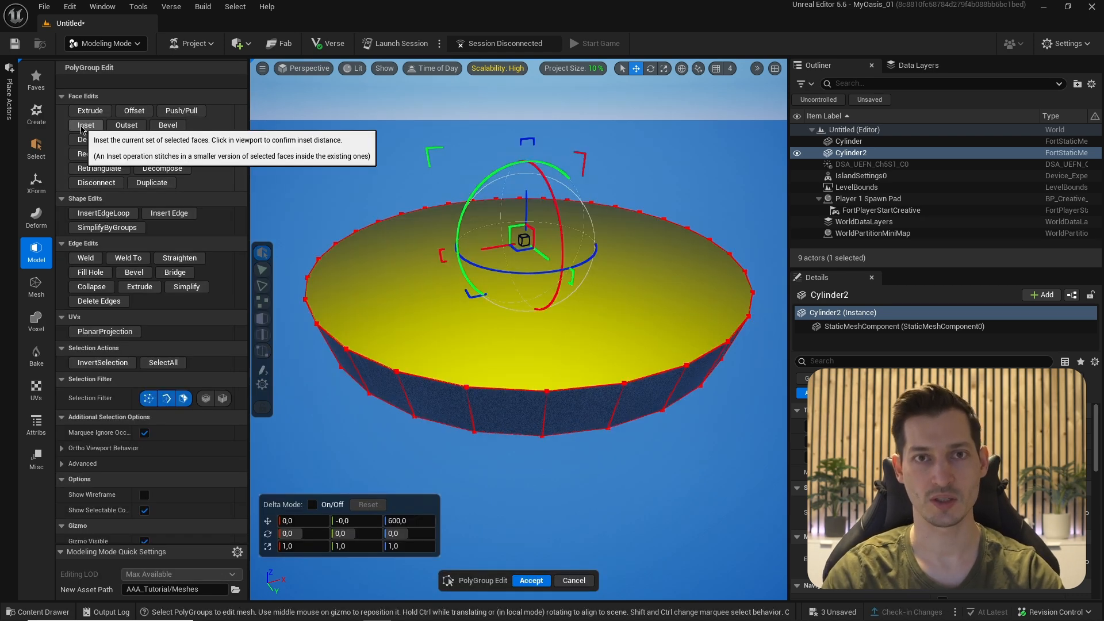
click(83, 126)
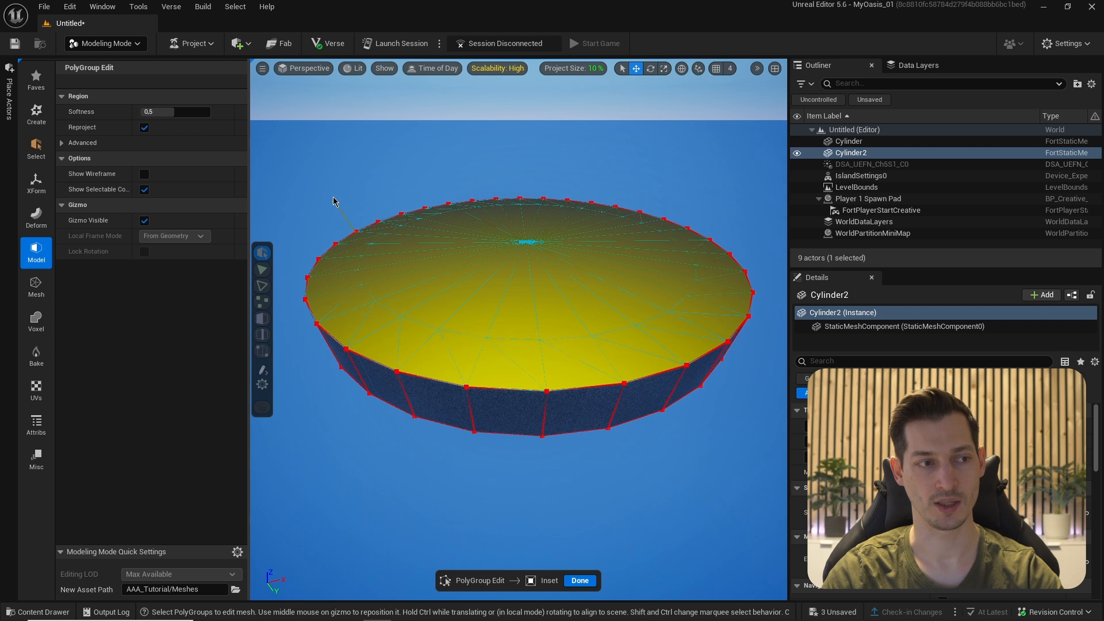
click(323, 240)
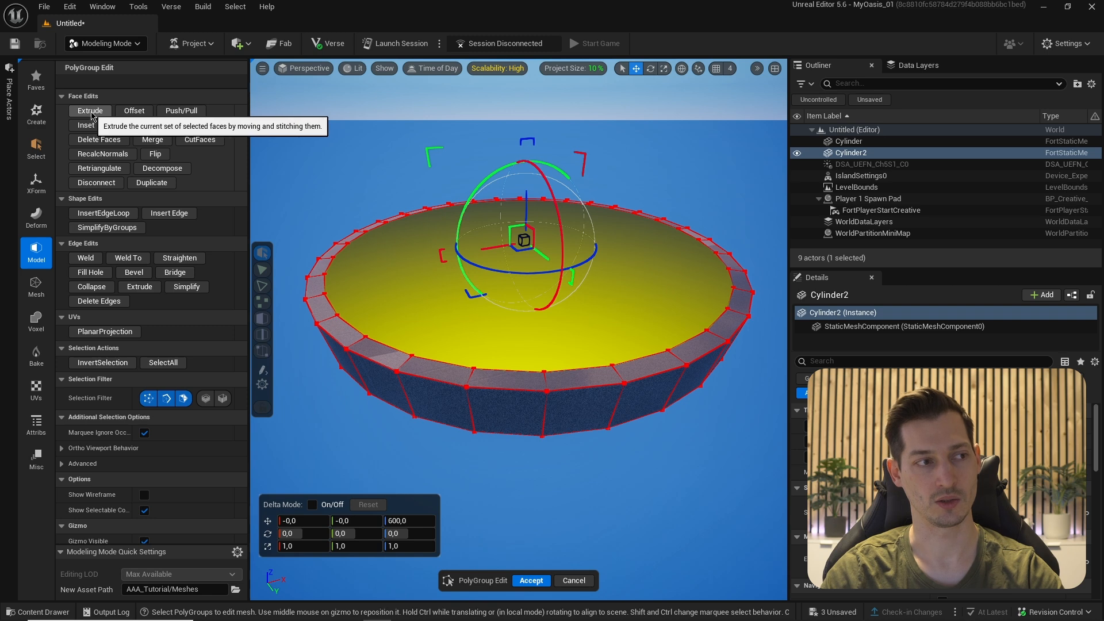
- Extrude Cylinder2's inset centre downward into a basin, accept, and return to Selection mode
click(88, 111)
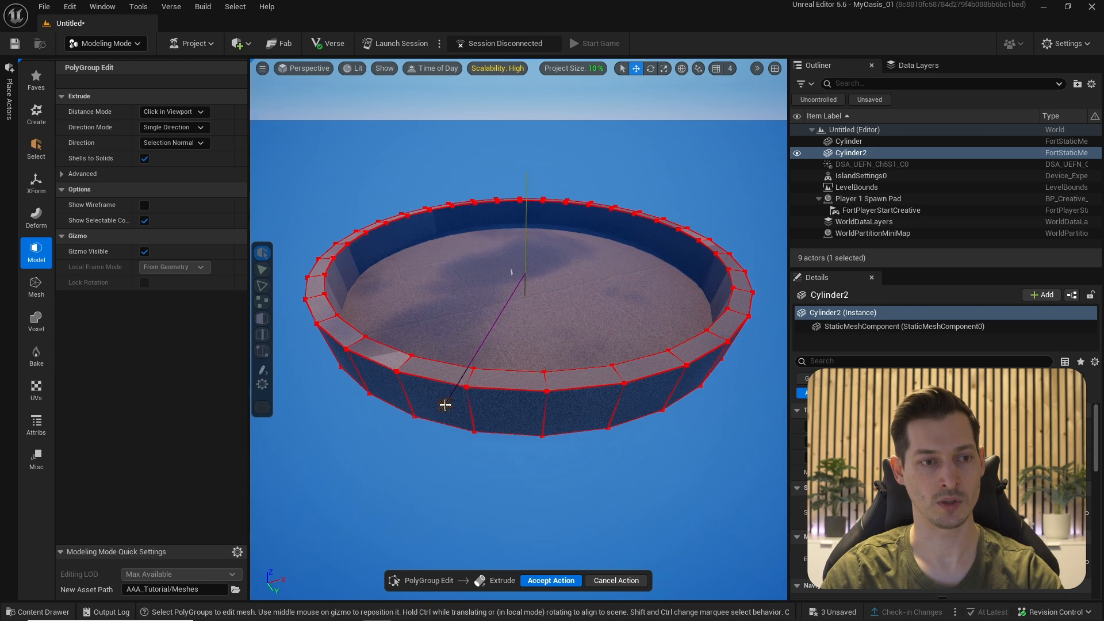
click(443, 401)
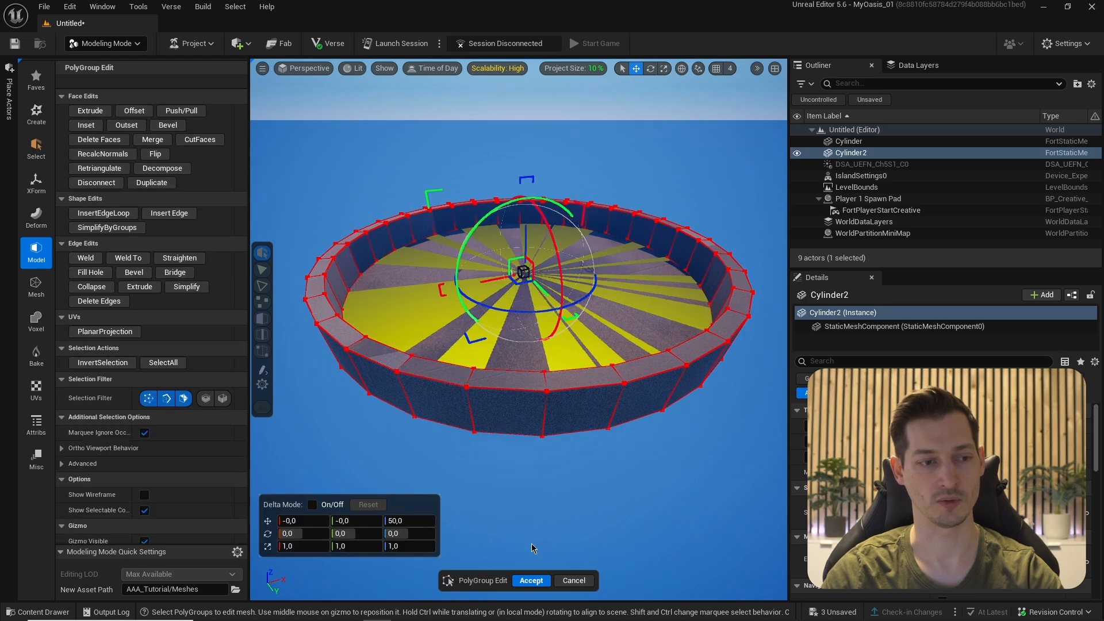
click(530, 580)
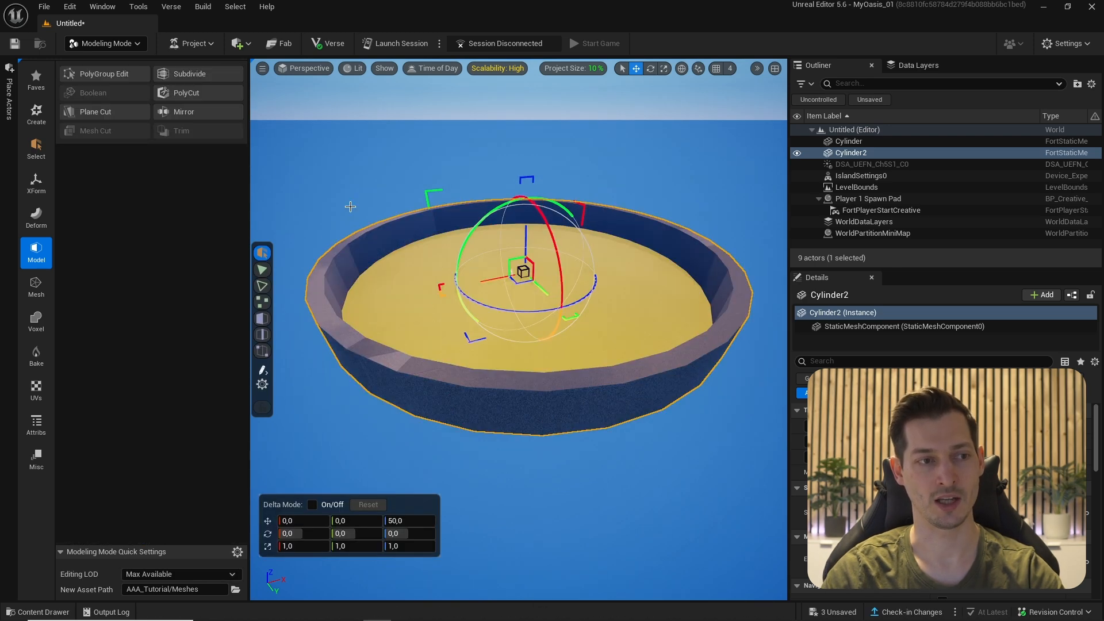
click(103, 45)
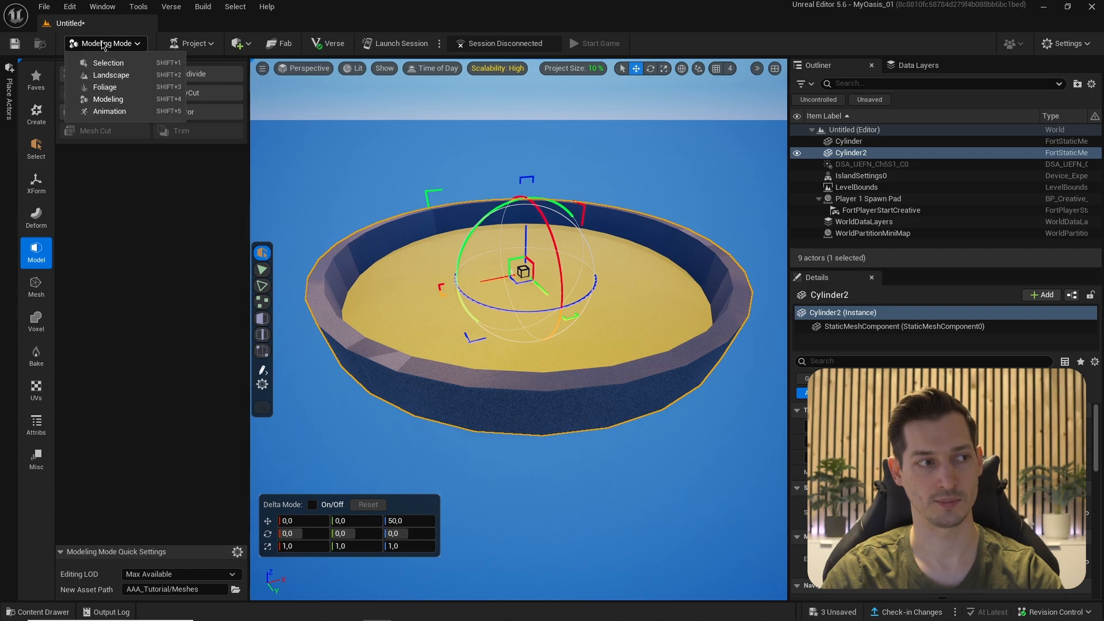
click(108, 60)
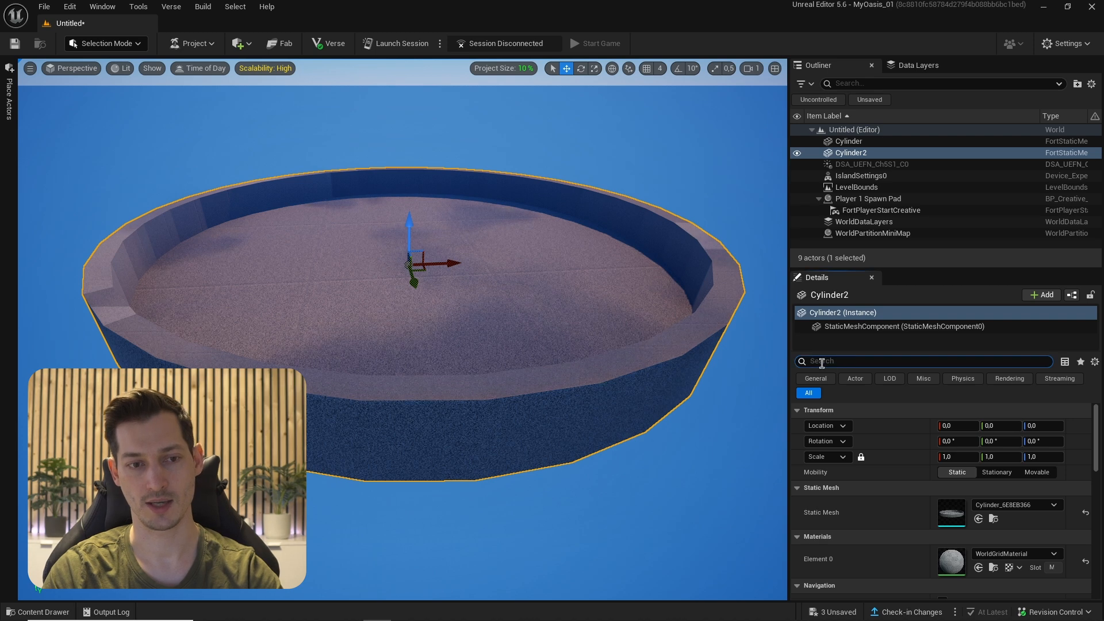
- Hide the basin cylinder by unchecking Visible, then bring up the Content Drawer
text(visi)
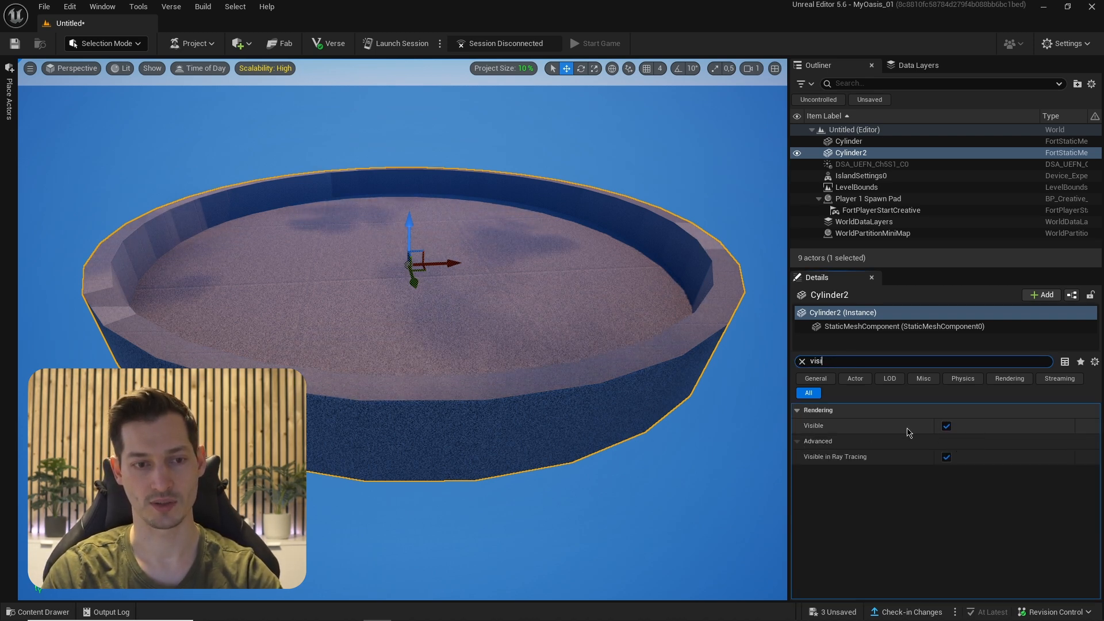
click(947, 428)
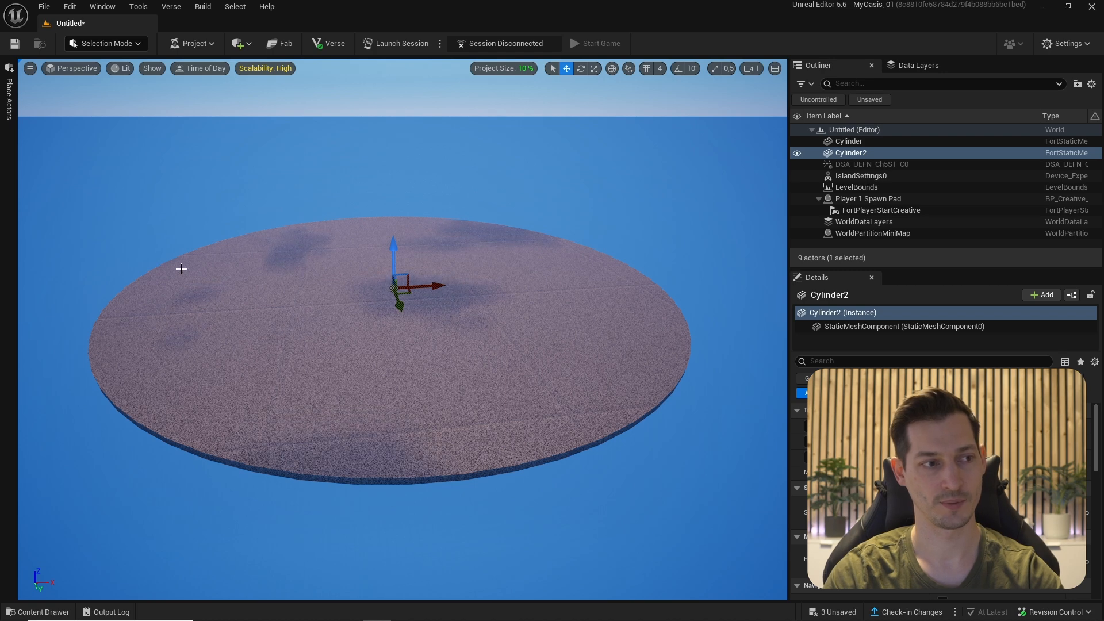
key(ctrl+space)
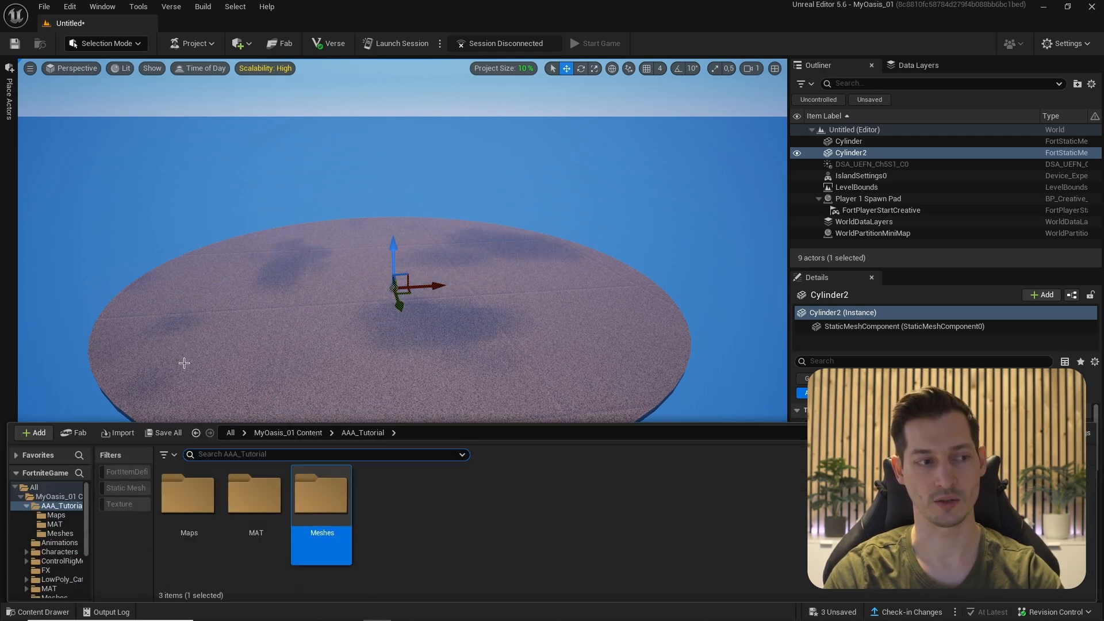
- Save the three unsaved assets and save the level as Oasis_Tutorial in AAA_Tutorial/Maps
click(164, 432)
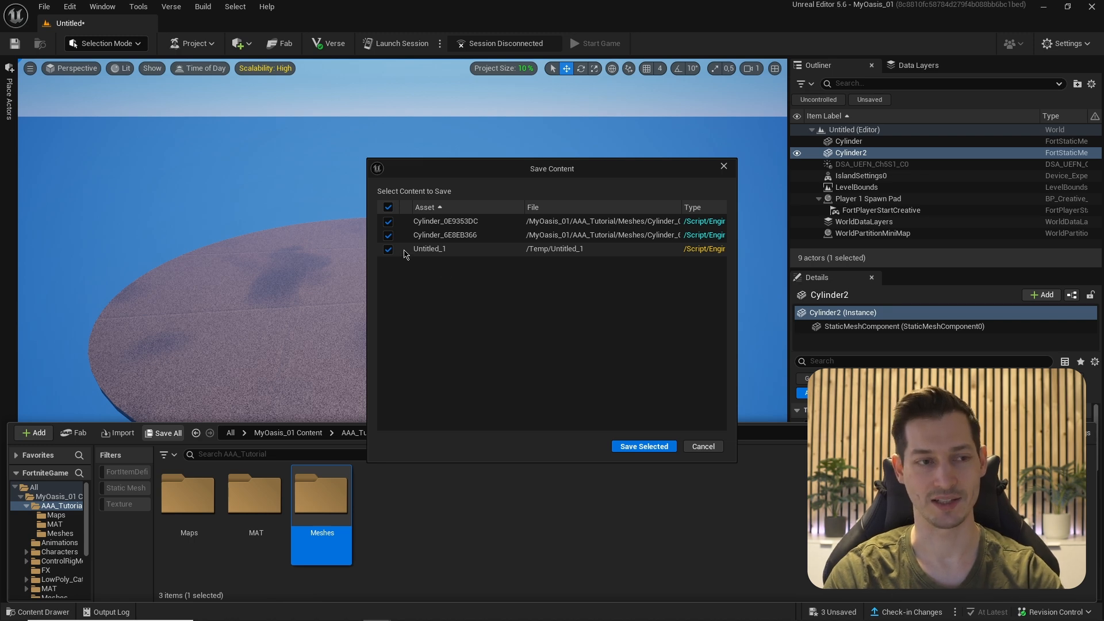
click(635, 447)
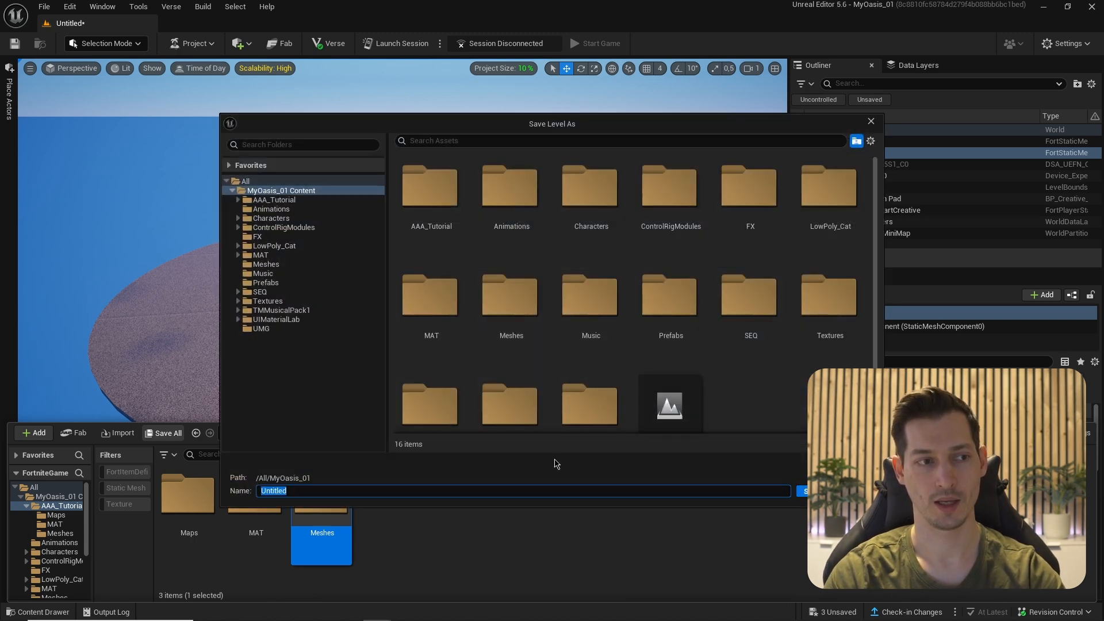
double_click(428, 196)
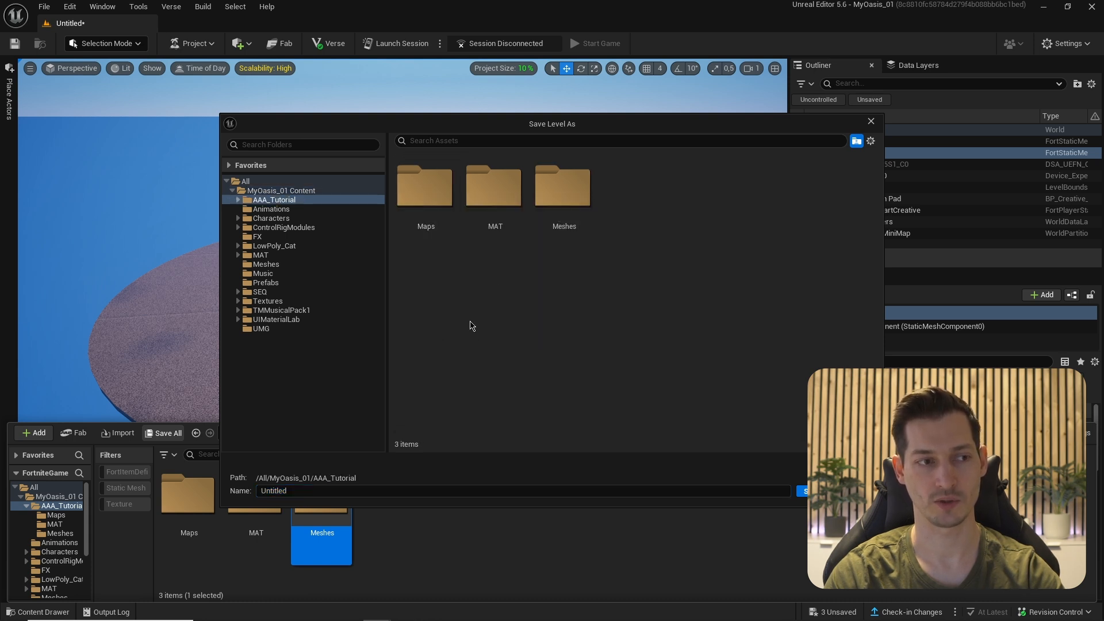
double_click(433, 201)
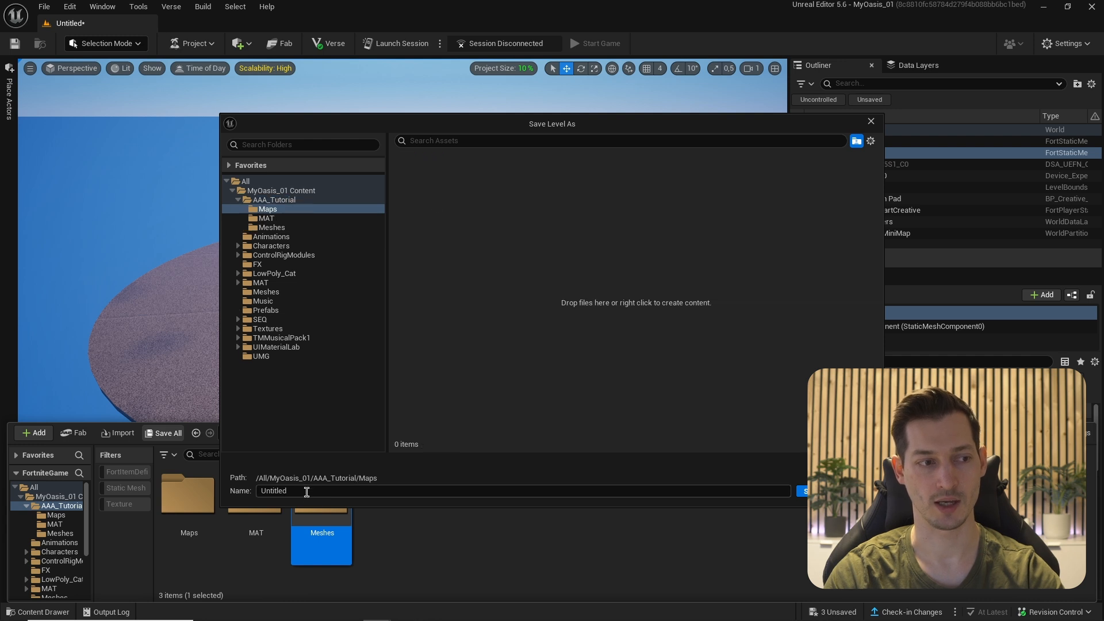
text(Oas)
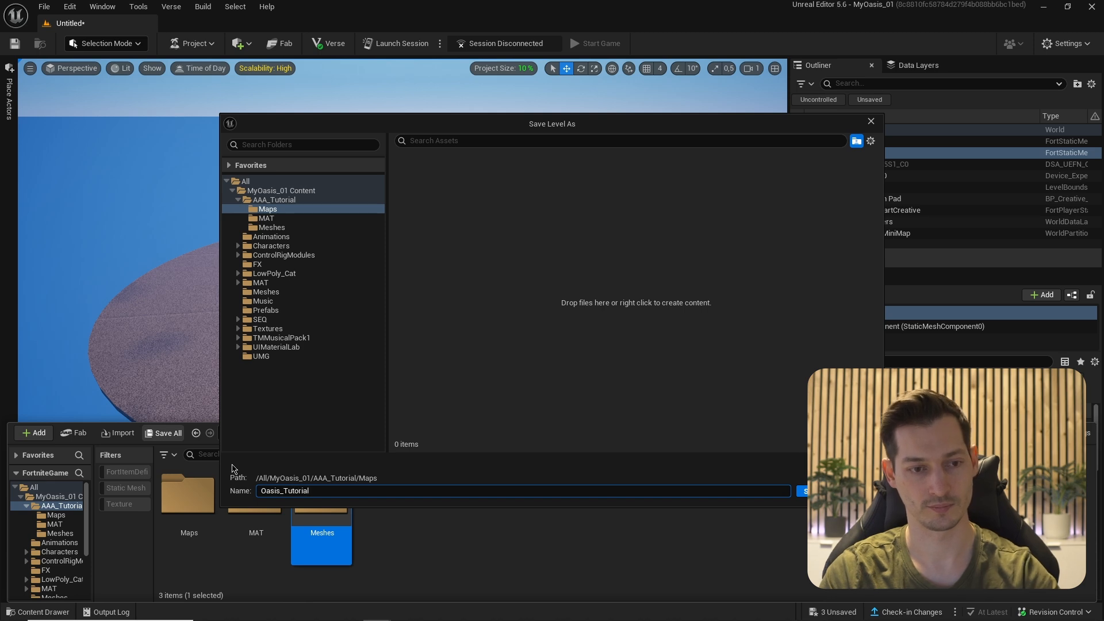
text(is_Tutorial)
key(Return)
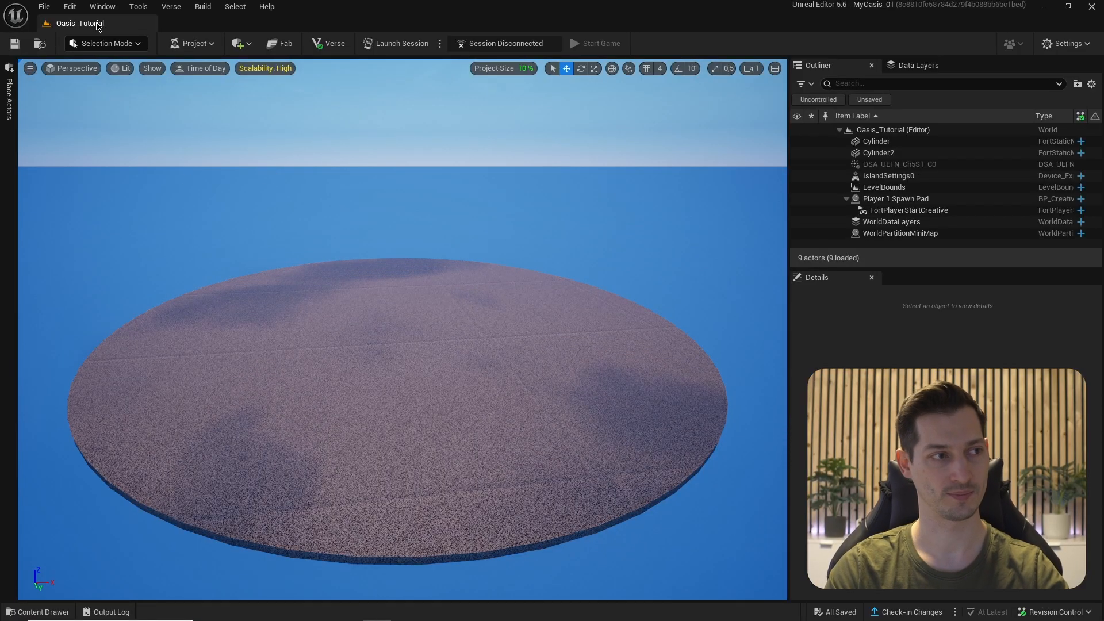
- Back in Modeling mode, place a radius 100, height 750 cylinder at the platform's centre
click(95, 46)
click(107, 95)
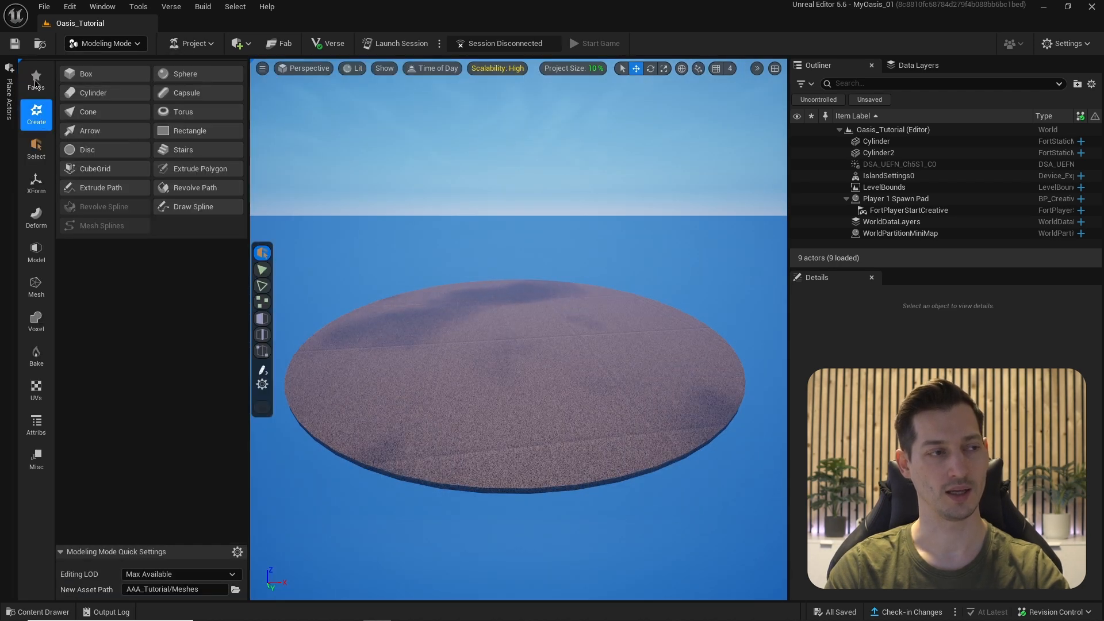
click(90, 93)
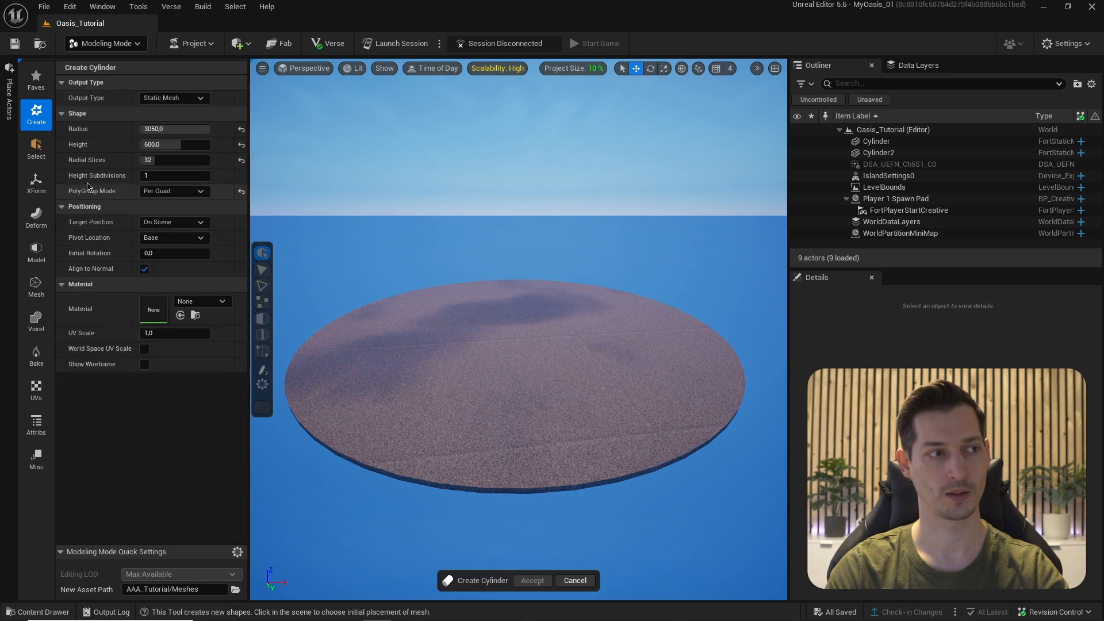
click(176, 125)
text(100)
key(Tab)
text(750)
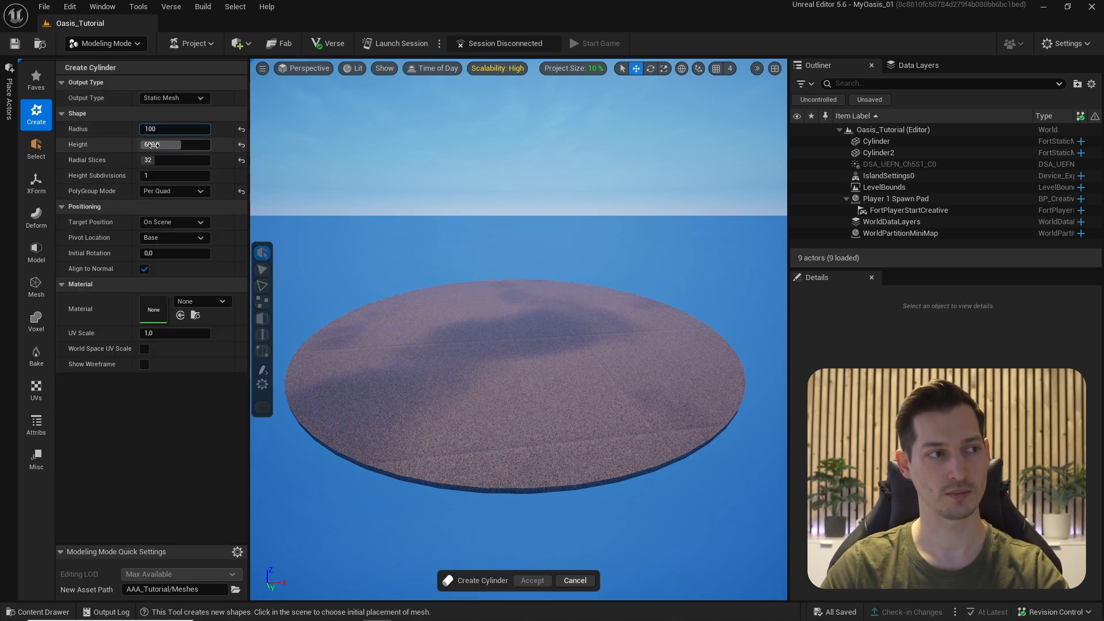
text(0)
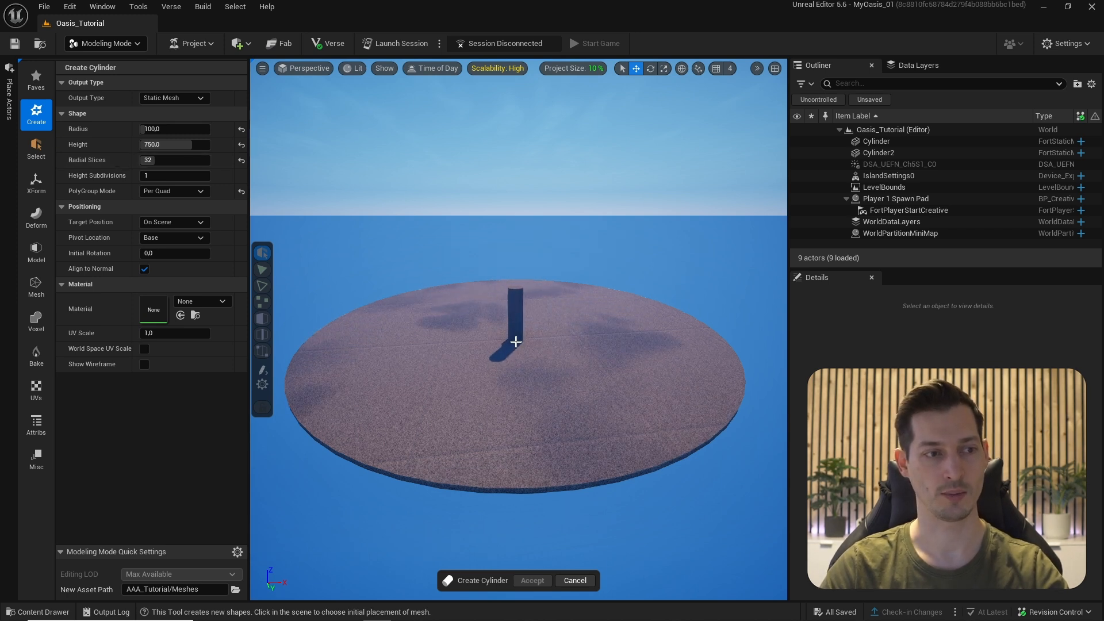
click(510, 341)
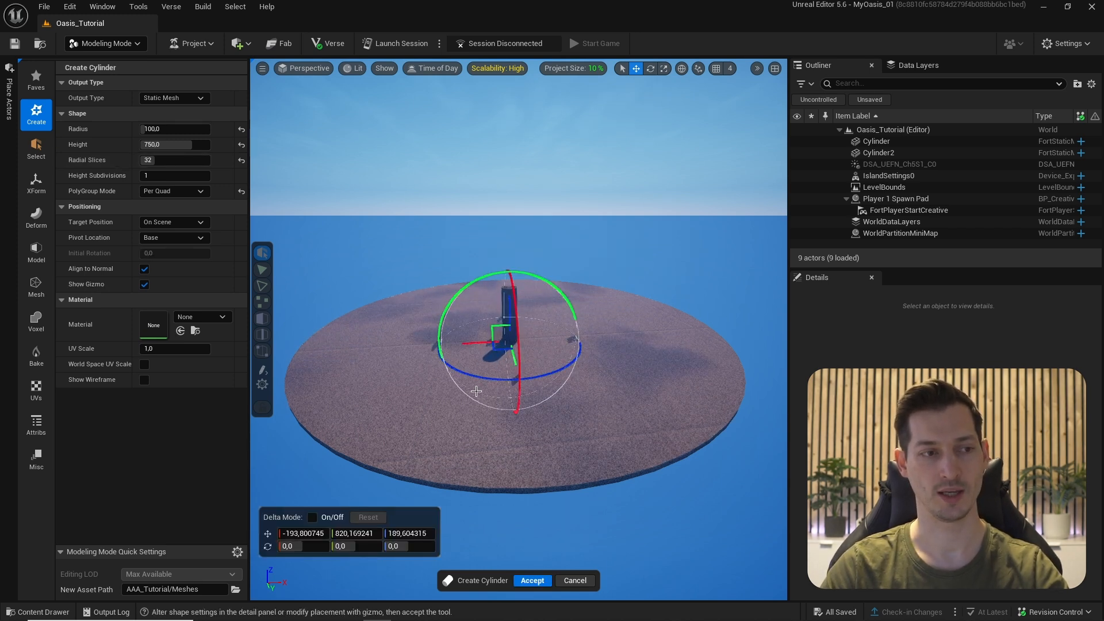
click(532, 581)
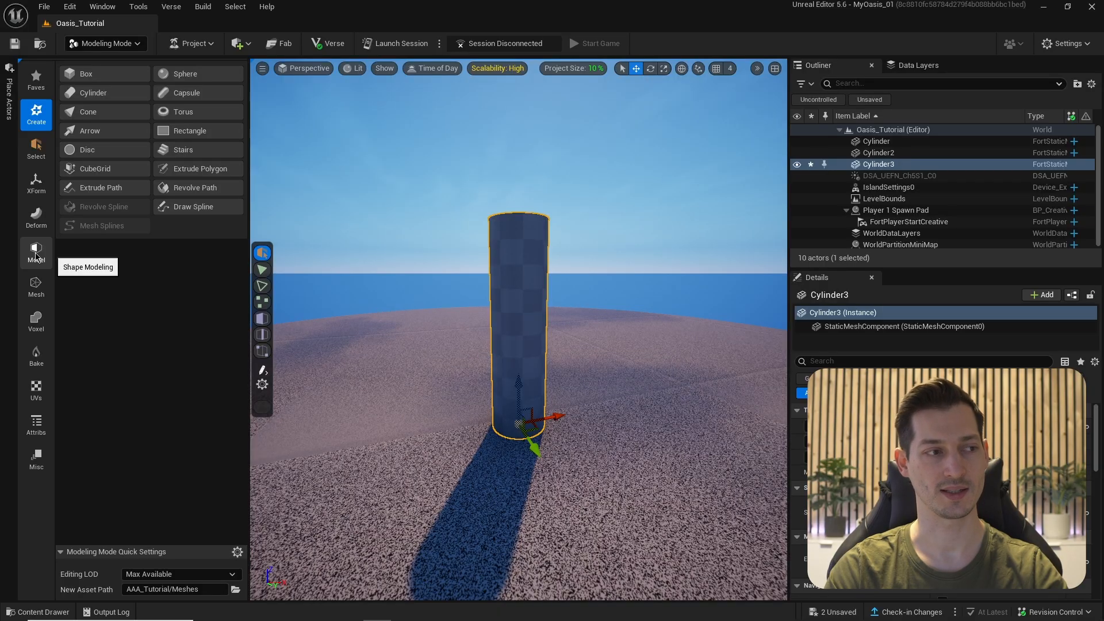
- Scale Cylinder3's top face down to about 0.61 in PolyGroup Edit and accept
click(36, 253)
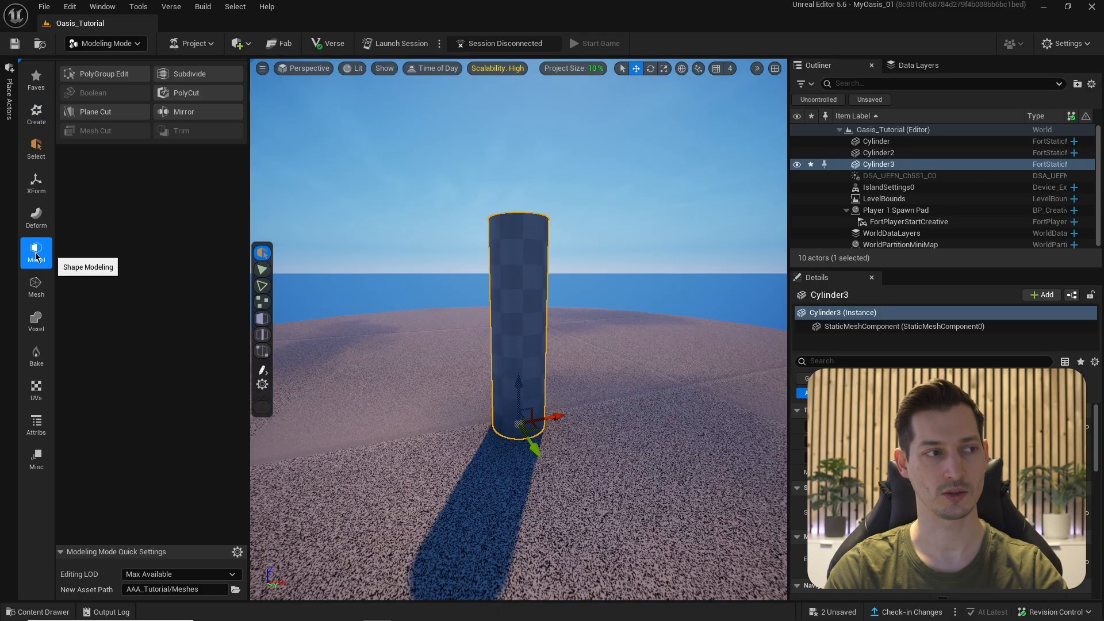
click(82, 74)
alt+drag(418, 209, 358, 214)
click(504, 244)
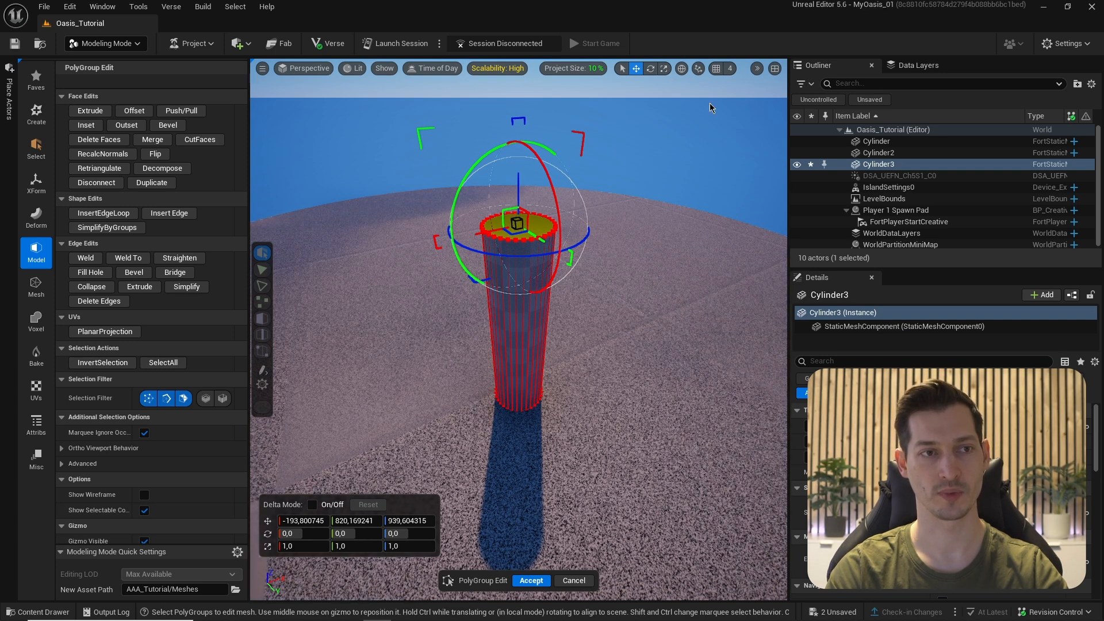
click(757, 67)
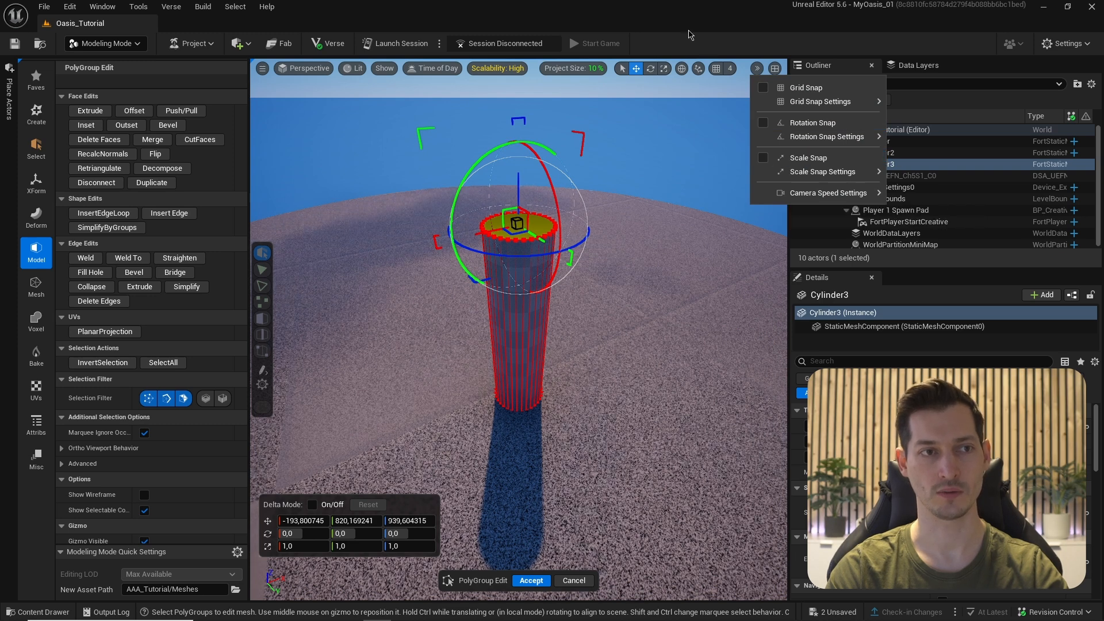
click(669, 13)
drag(516, 223, 517, 207)
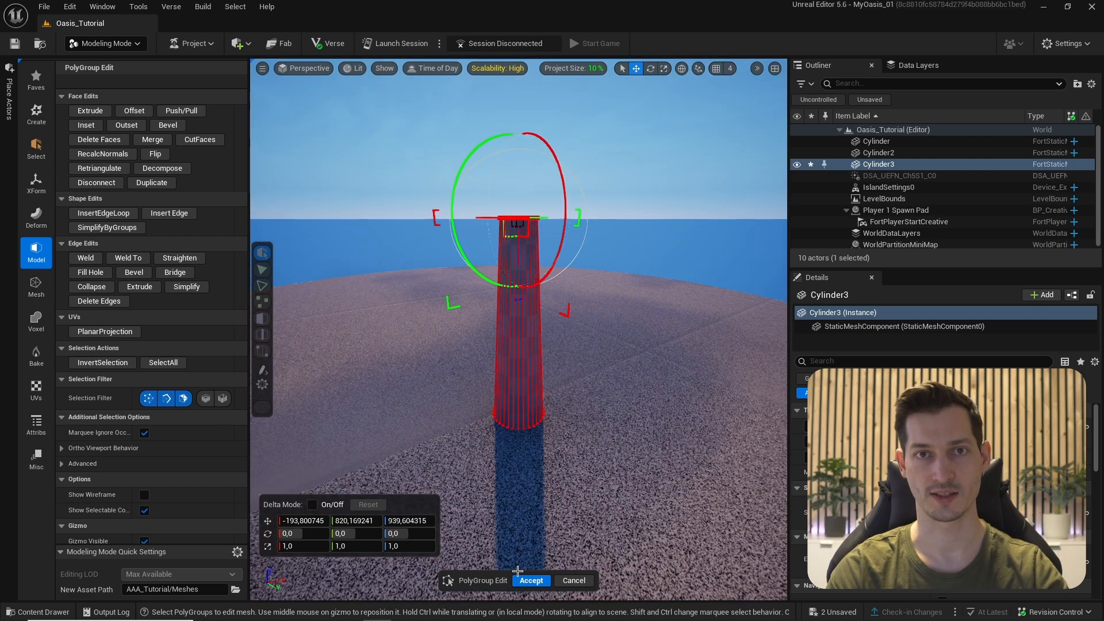
click(521, 582)
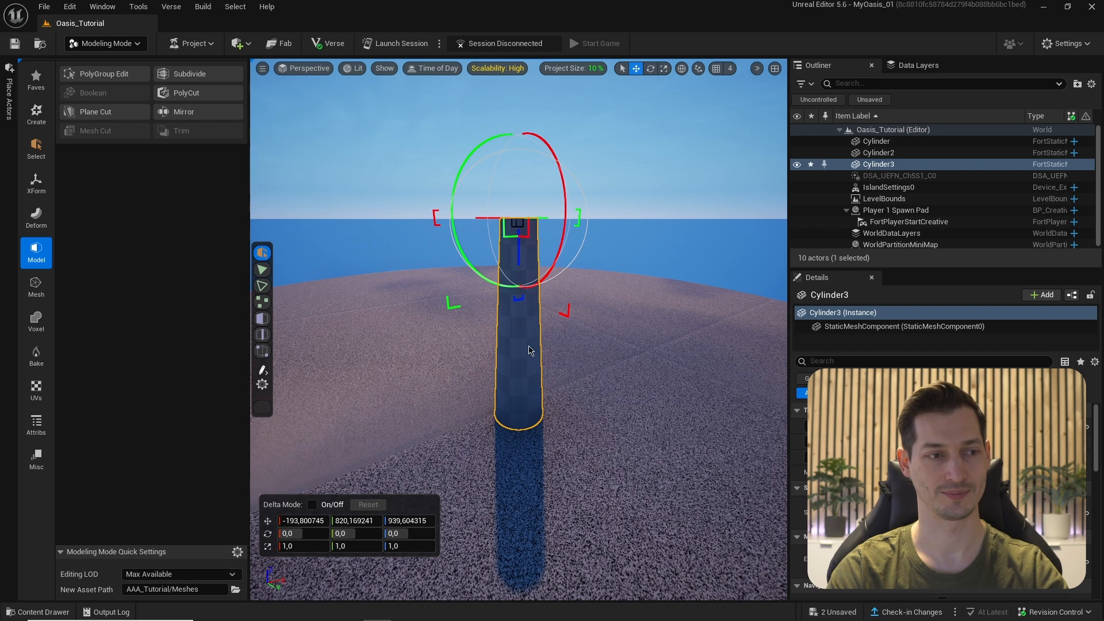
- Select the trunk and Alt-drag a copy up and to the right, tilting it rightward
click(535, 364)
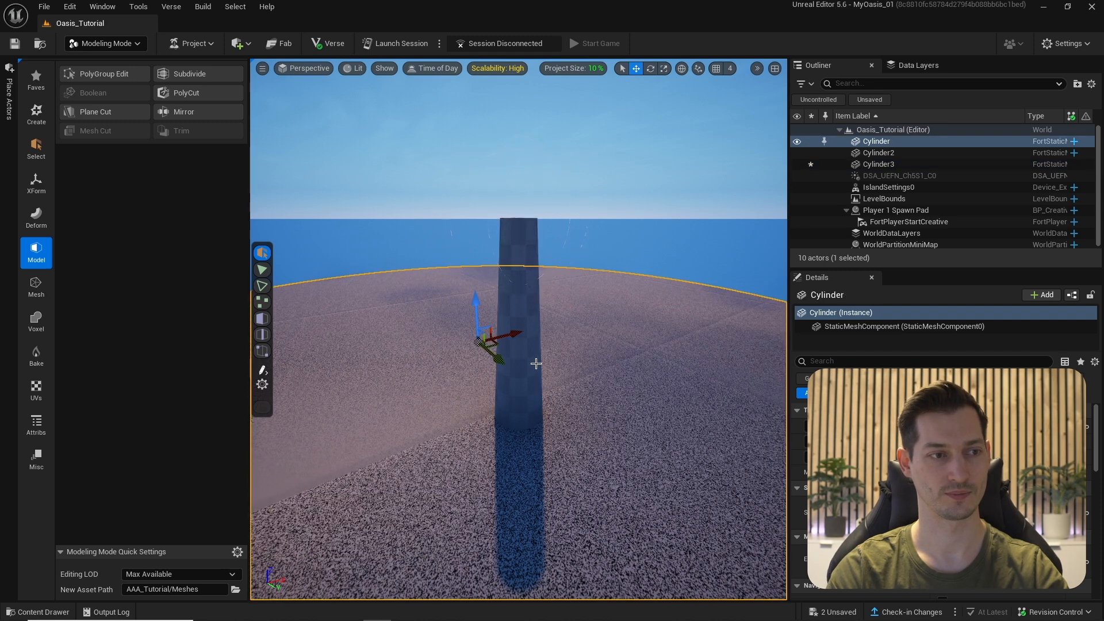
click(518, 357)
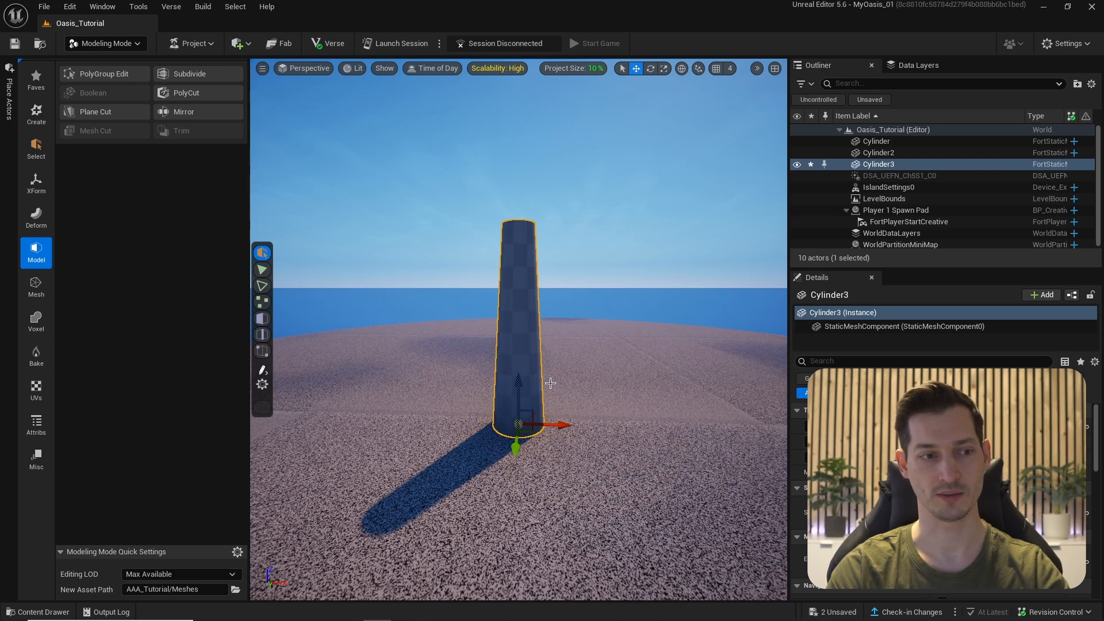
alt+drag(533, 410, 561, 306)
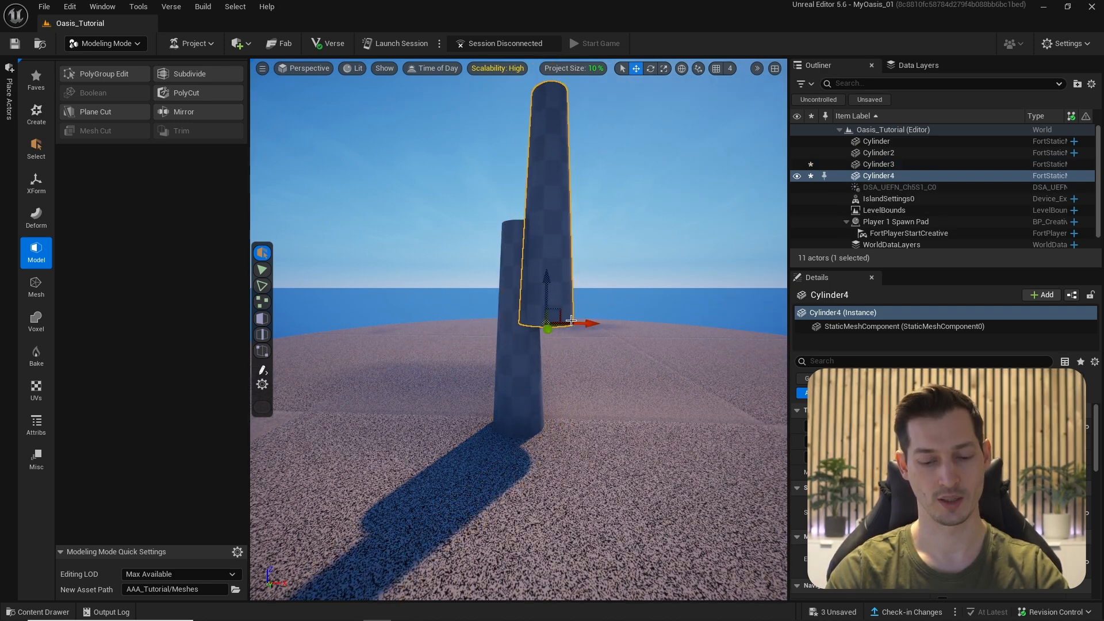
drag(527, 266, 508, 344)
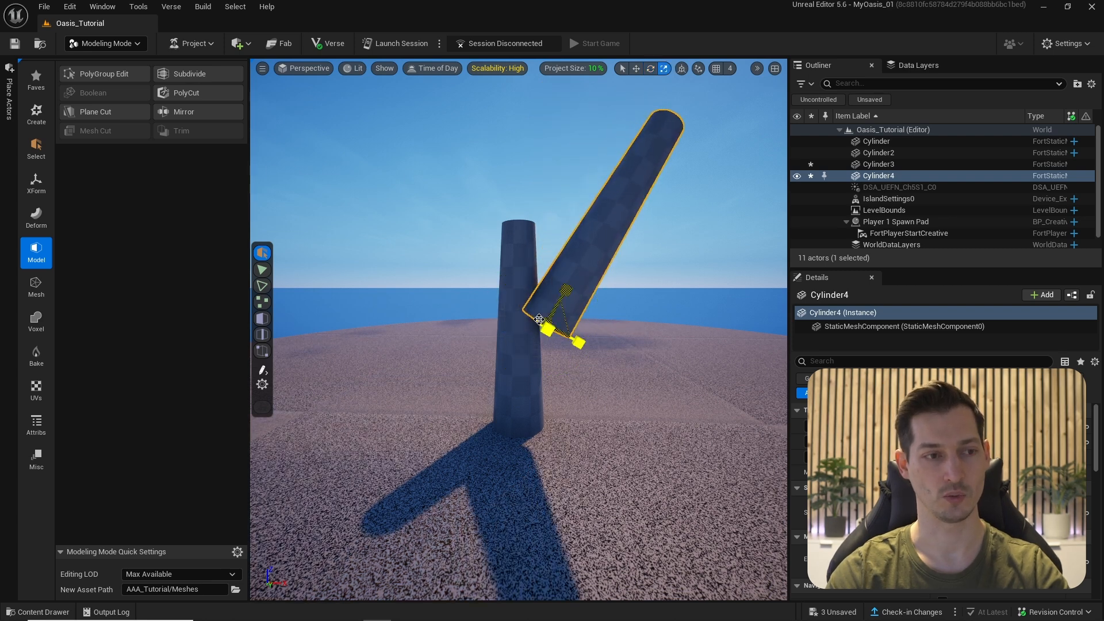
- Rotate the copied cylinder to a shallower branch angle and bring the view closer to the tree
key(e)
scroll(541, 276, up, 3)
mouse_move(552, 270)
mouse_down()
mouse_move(506, 315)
mouse_move(541, 288)
mouse_up()
key(w)
right_drag(555, 280, 669, 175)
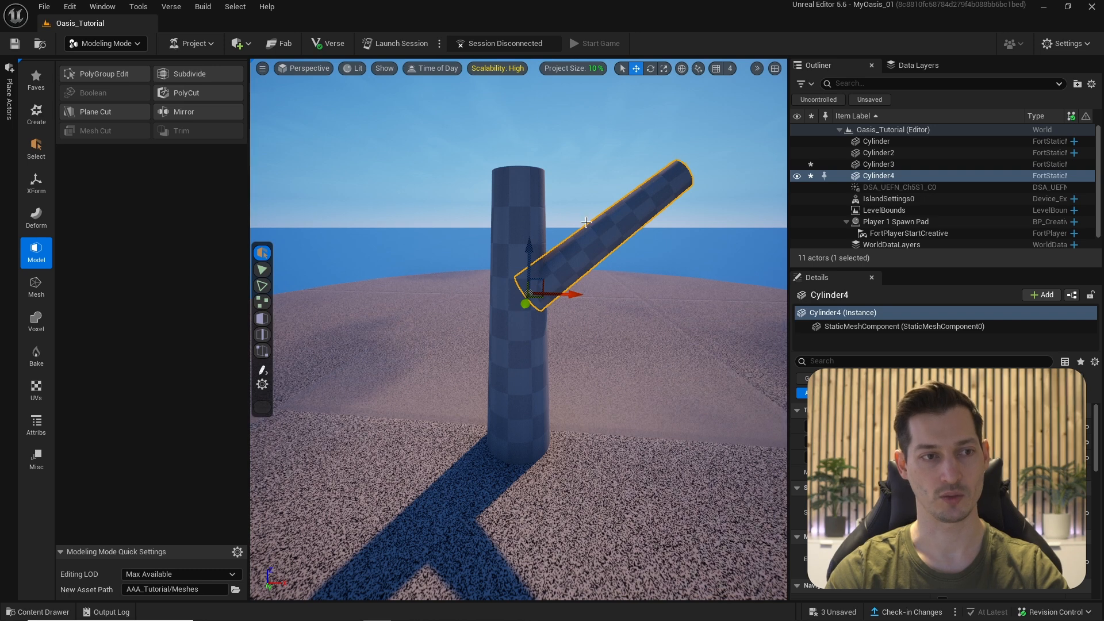
right_drag(571, 226, 571, 294)
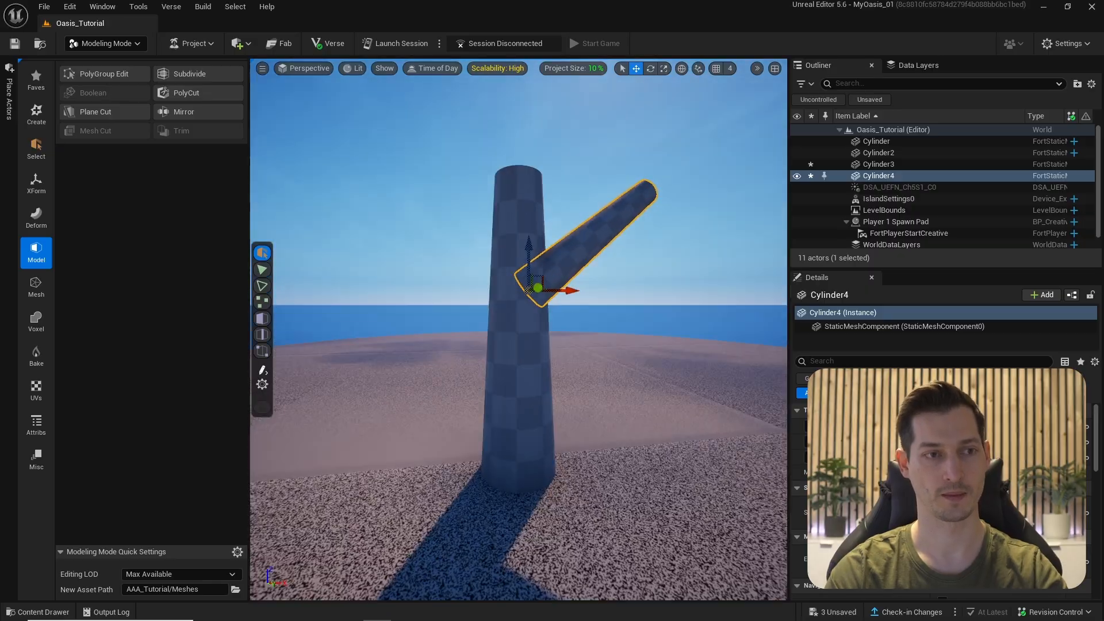
- Copy the branch up-right, turn it nearly upright and shorten it into a small twig
drag(530, 278, 646, 167)
drag(562, 223, 573, 223)
drag(629, 151, 653, 150)
key(e)
key(w)
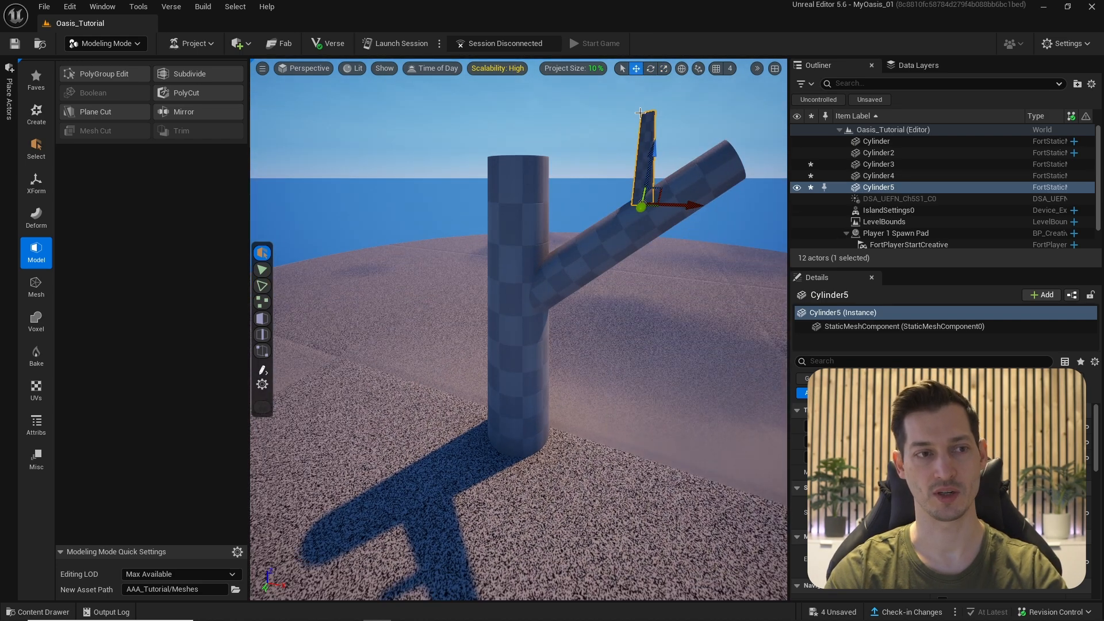
alt+drag(566, 220, 598, 259)
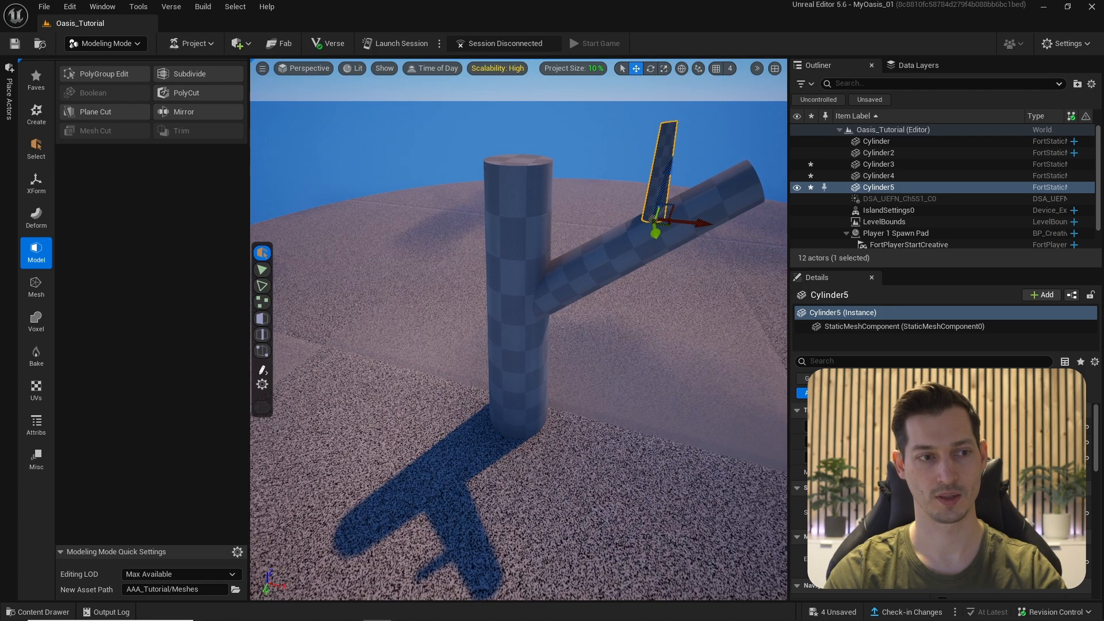
- Duplicate the right-hand branch into a copy pointing up-left and swing it to another side
click(640, 272)
alt+drag(691, 223, 556, 247)
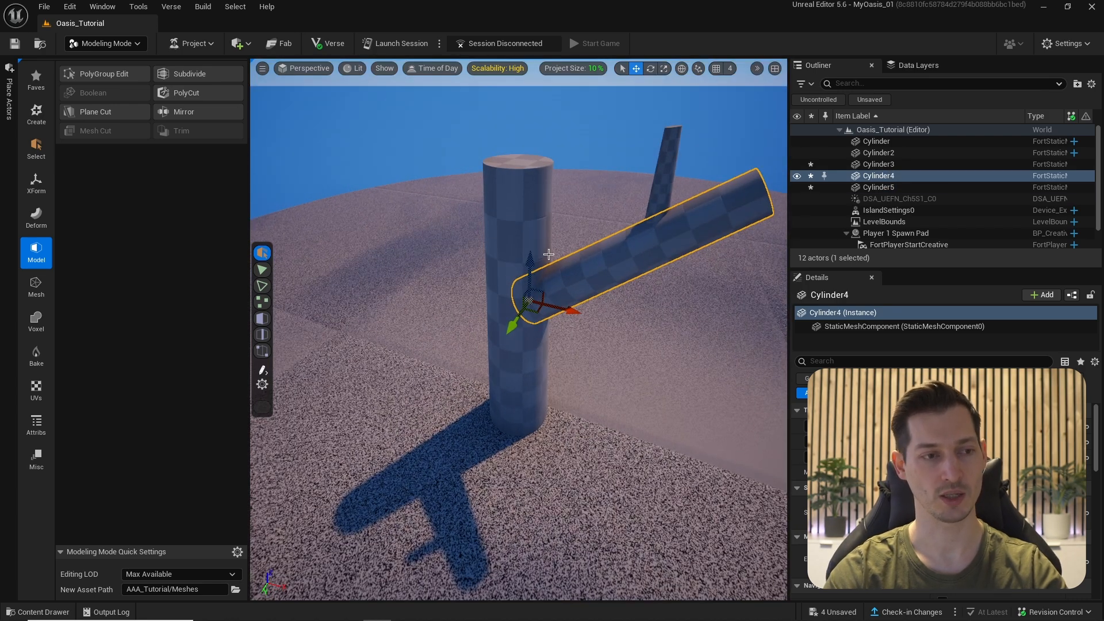
alt+drag(537, 310, 509, 215)
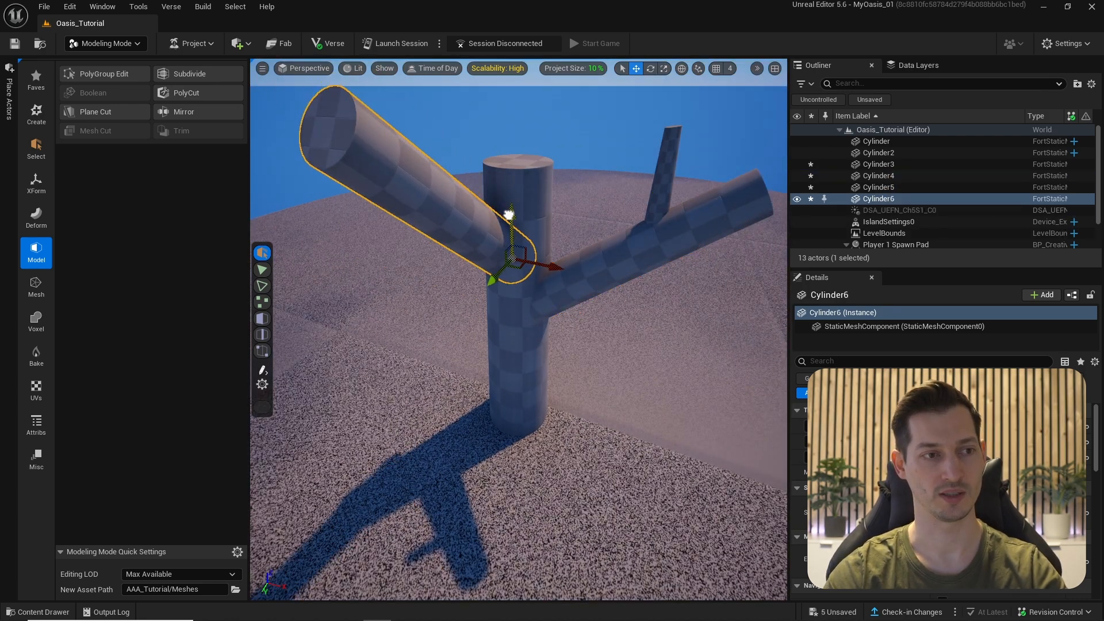
drag(517, 256, 434, 202)
key(r)
alt+drag(471, 235, 575, 190)
- Select the newest branch and drag it into place around the trunk
click(632, 164)
alt+drag(517, 288, 494, 241)
click(575, 271)
alt+drag(575, 270, 459, 141)
key(w)
key(e)
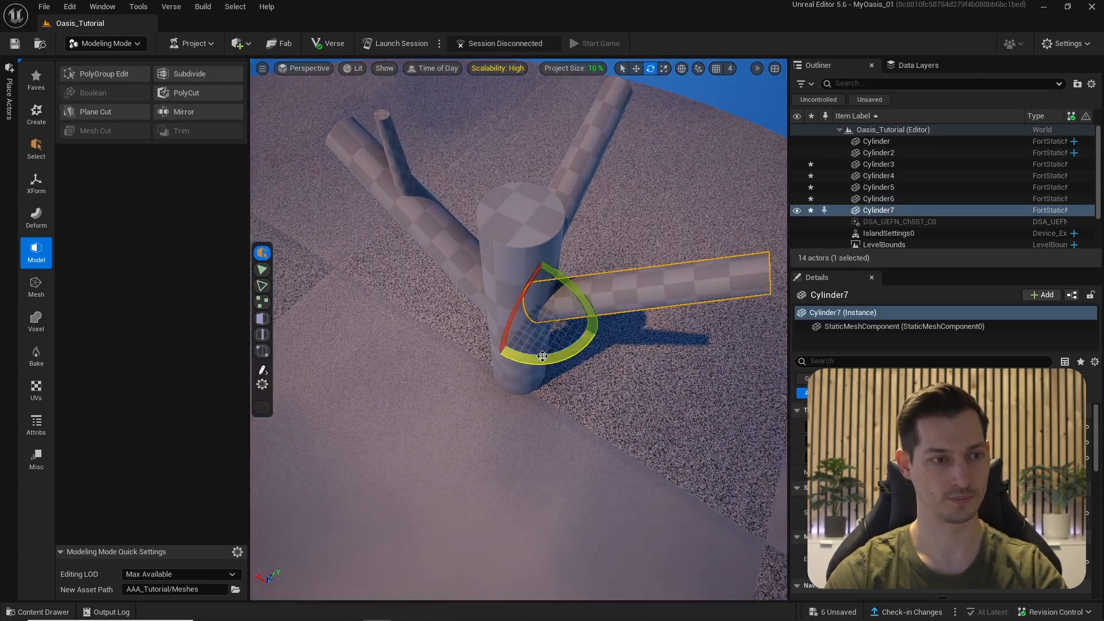
- Add one more branch copy swung around the trunk, then deselect to see the whole tree
alt+drag(530, 322, 506, 351)
key(w)
alt+drag(506, 287, 455, 292)
key(Escape)
click(518, 242)
key(Escape)
click(506, 239)
key(Escape)
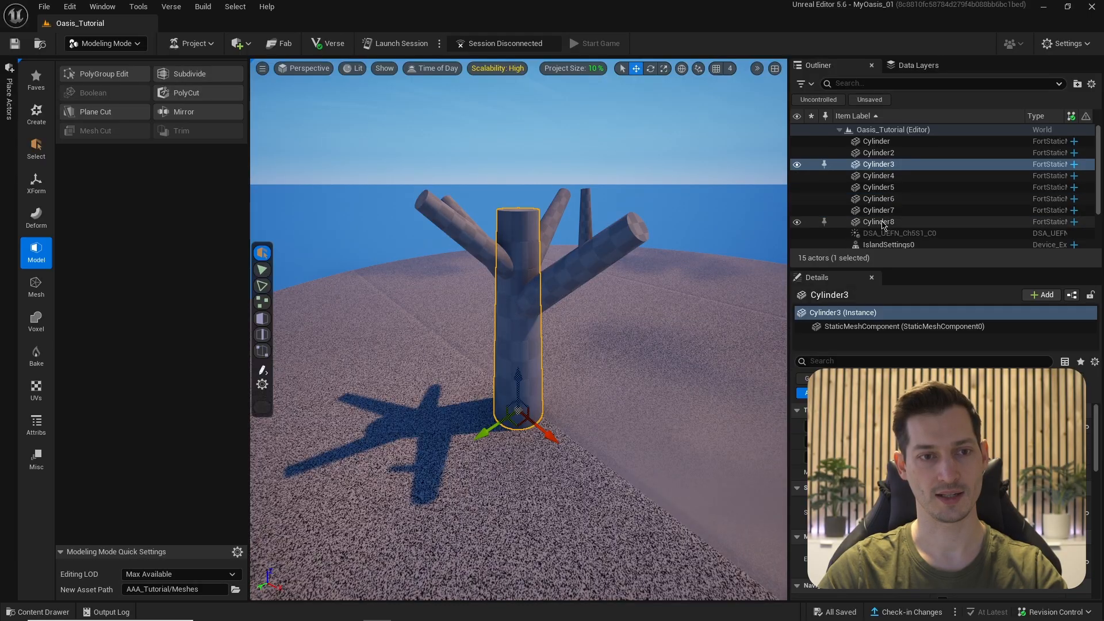
- Select Cylinder3 through Cylinder8 in the Outliner and start Voxel Wrap from the Voxel tools
shift+click(879, 222)
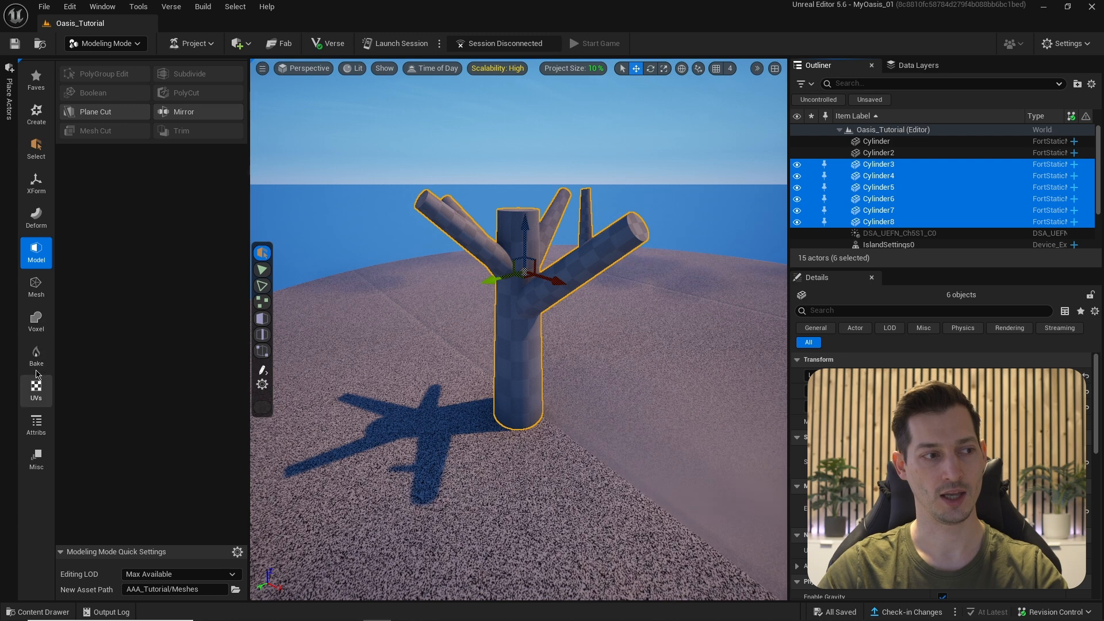
click(35, 322)
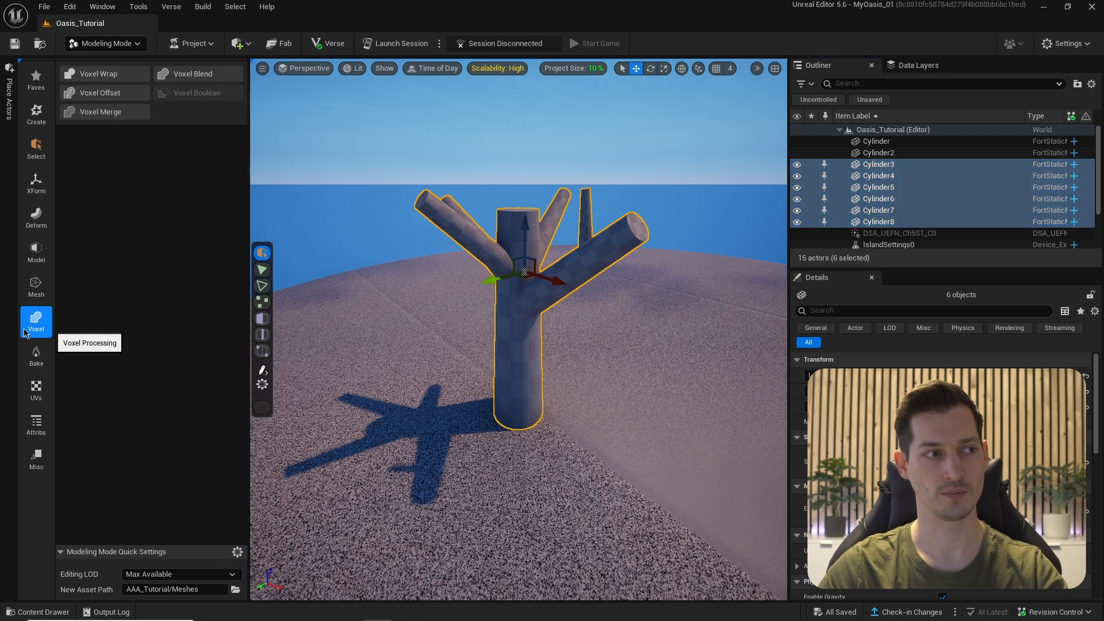
click(84, 77)
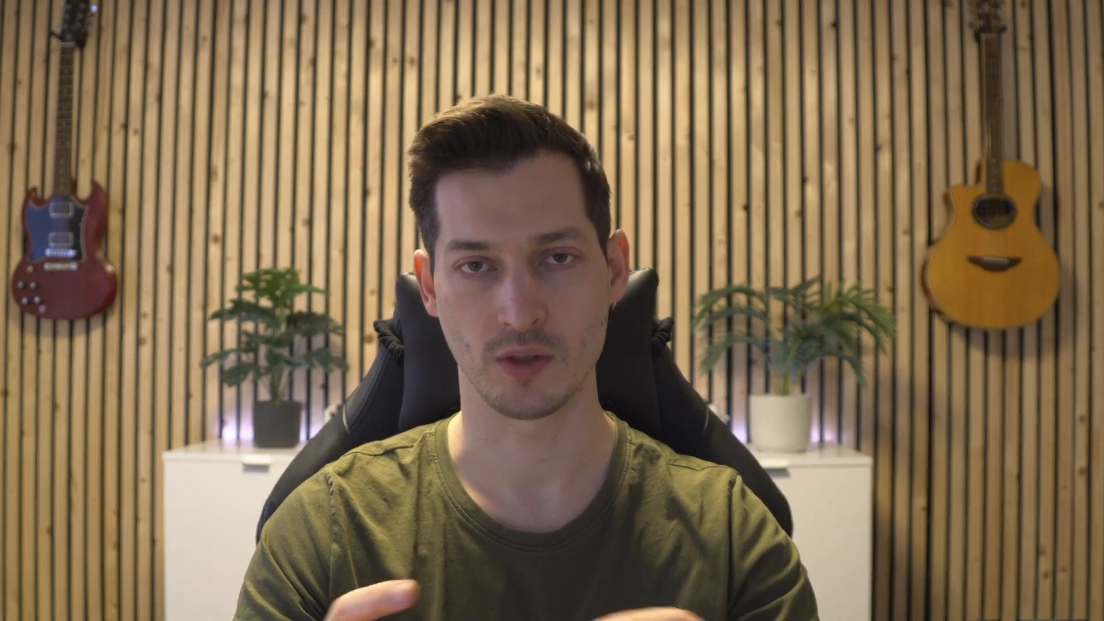
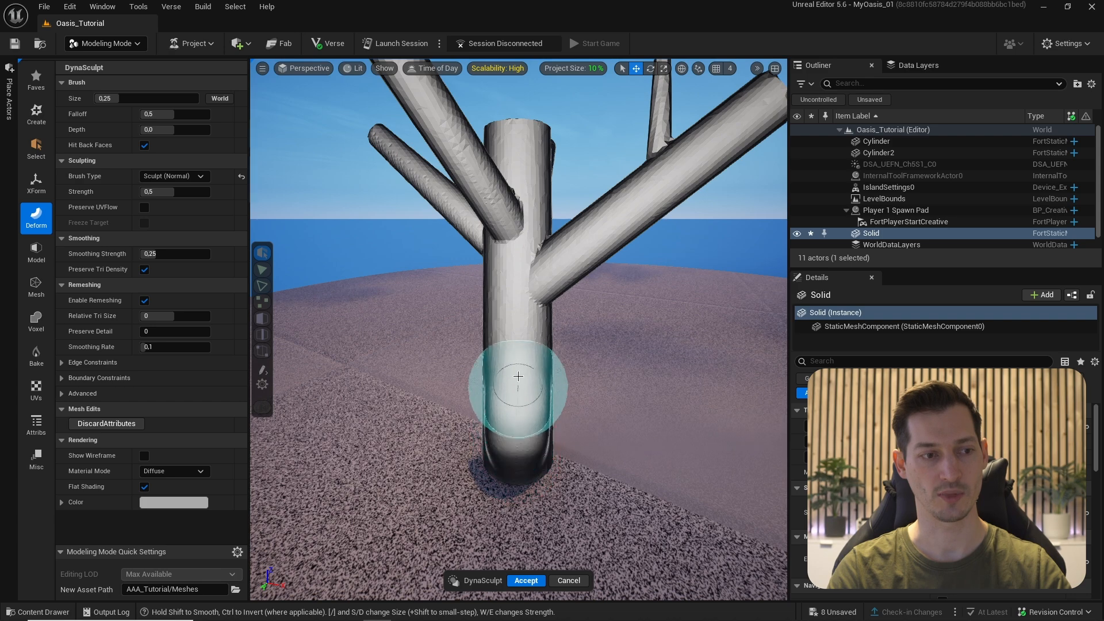
- Undo the trunk bulge and set the sculpt brush size to 0,1
alt+drag(448, 407, 540, 402)
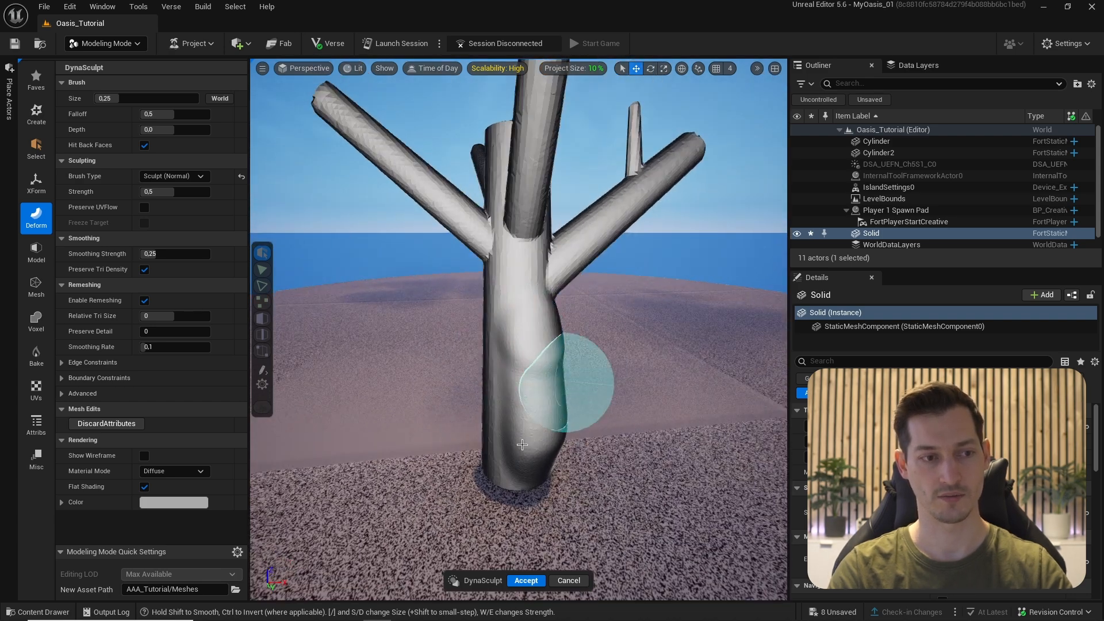
key(ctrl+z)
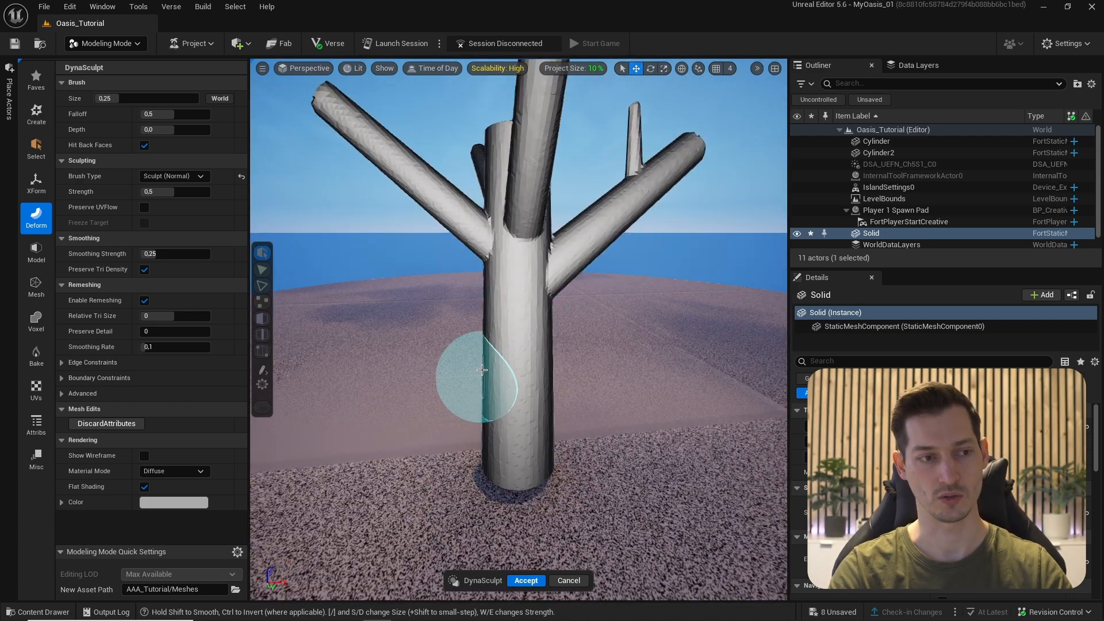
click(170, 191)
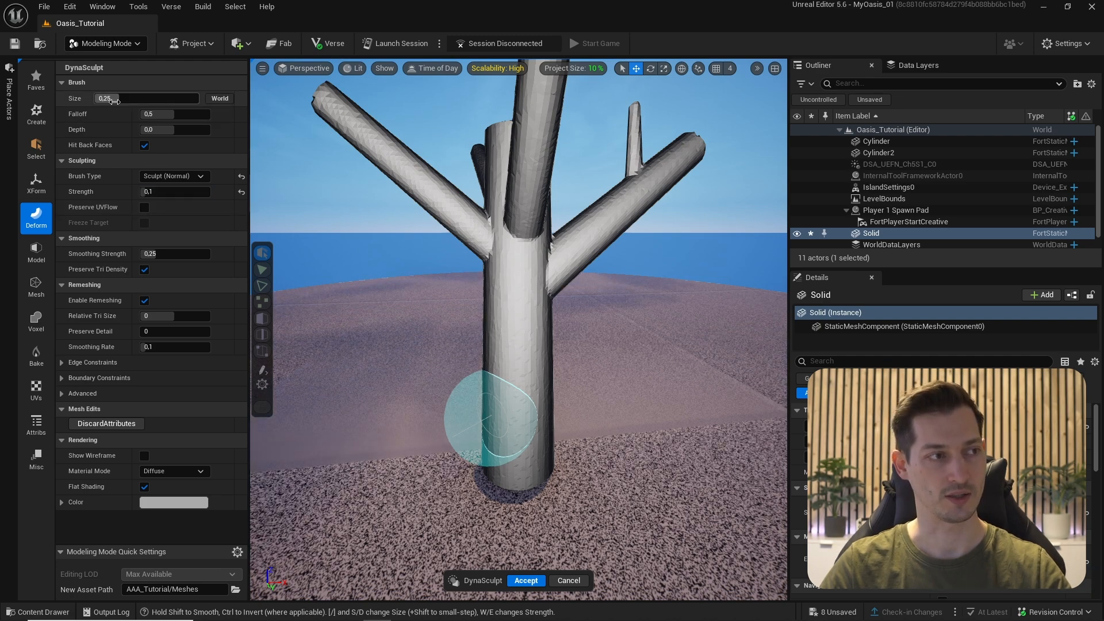
click(114, 101)
text(,1)
key(Return)
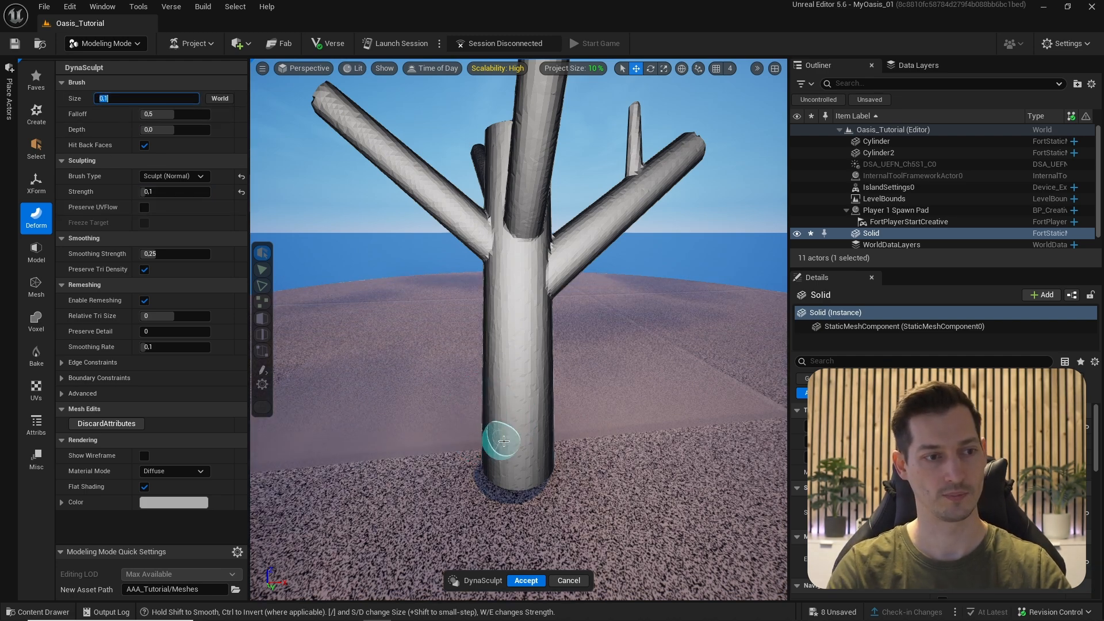
- Orbit around the tree to inspect the trunk, branches and knot area
alt+drag(432, 462, 449, 430)
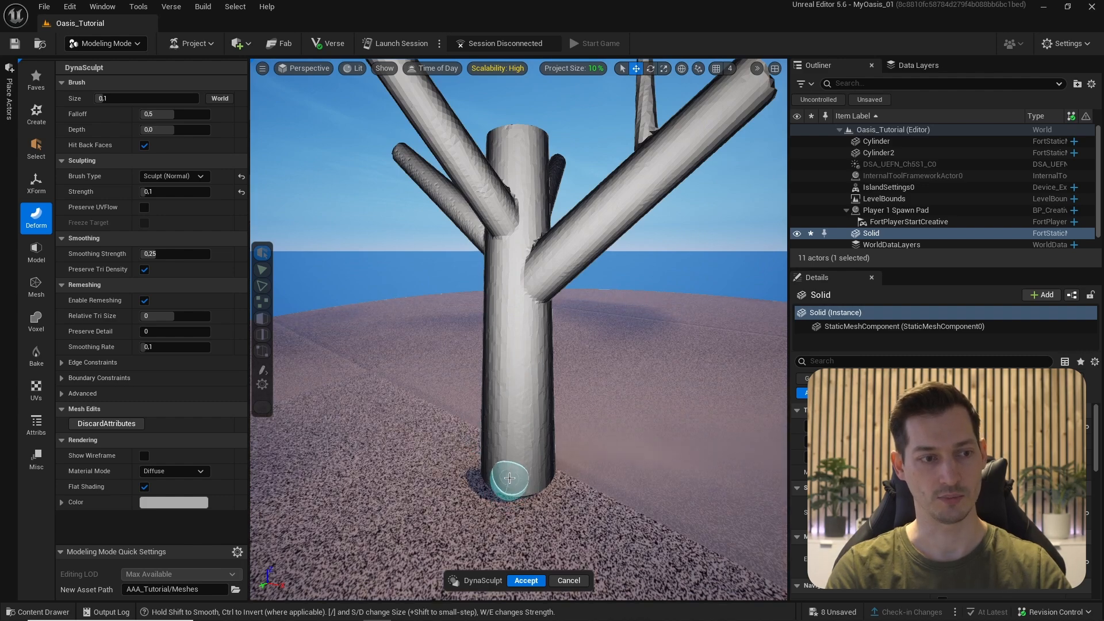
alt+drag(485, 385, 493, 298)
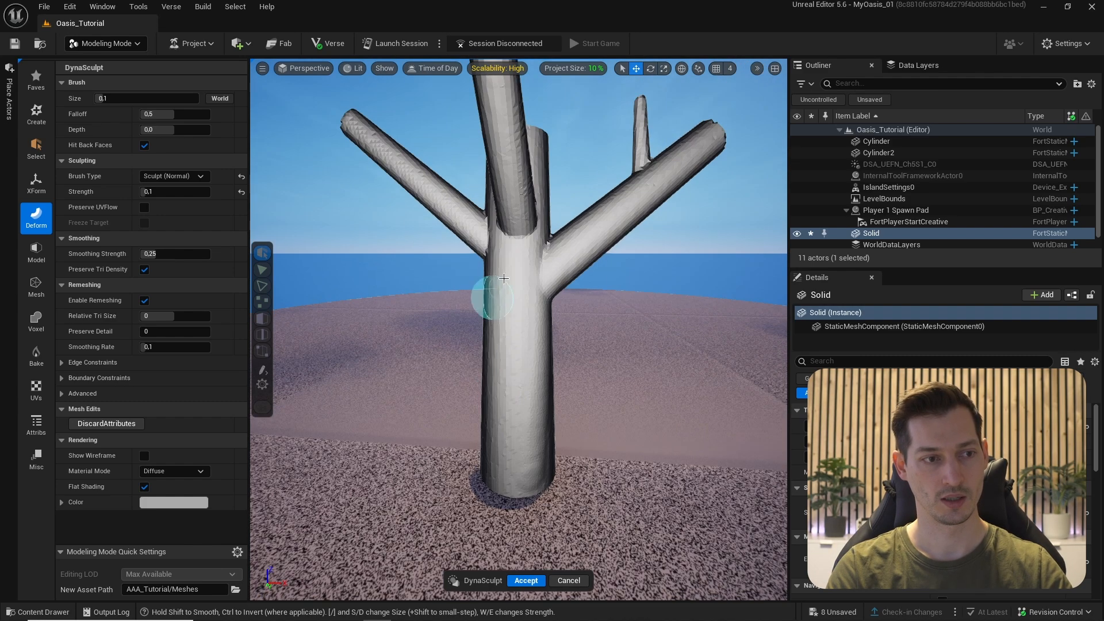
alt+drag(498, 458, 502, 457)
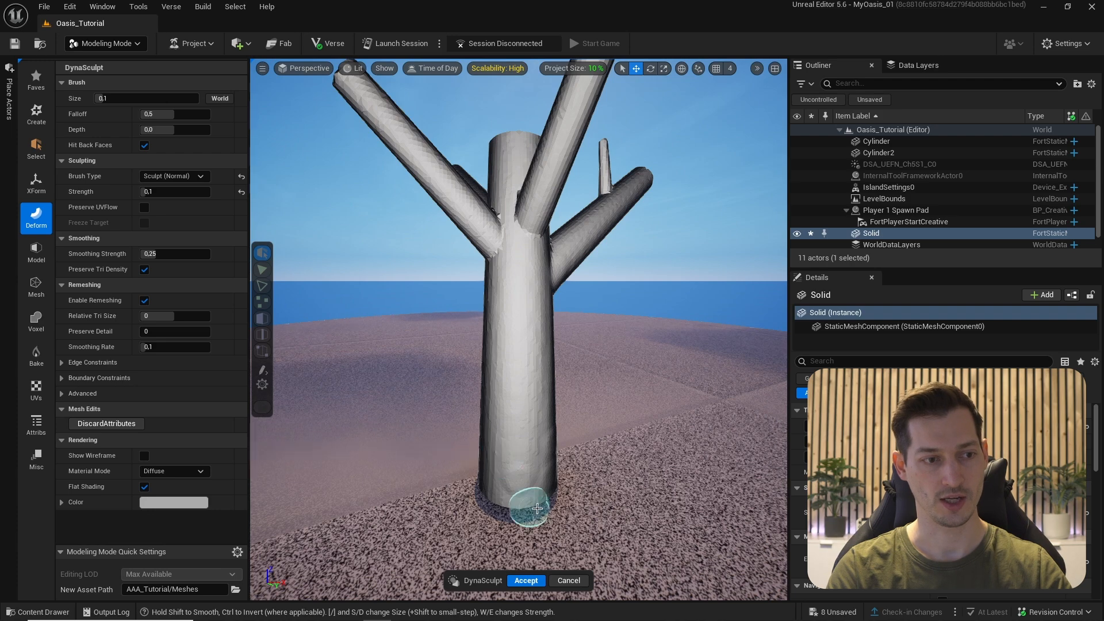
mouse_move(514, 410)
alt+mouse_down()
mouse_move(493, 247)
mouse_move(514, 321)
alt+mouse_up()
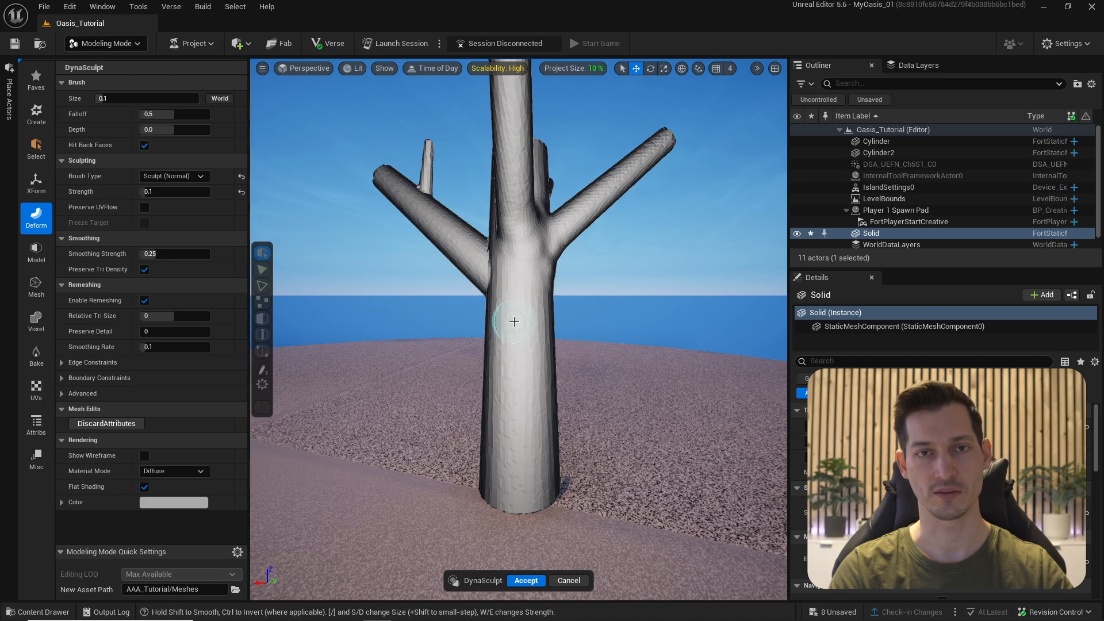
mouse_move(514, 321)
alt+mouse_down()
mouse_move(520, 329)
mouse_move(497, 339)
mouse_move(537, 370)
alt+mouse_up()
mouse_move(498, 318)
alt+mouse_down()
mouse_move(496, 271)
mouse_move(491, 333)
alt+mouse_up()
mouse_move(493, 273)
alt+mouse_down()
mouse_move(495, 264)
mouse_move(493, 291)
mouse_move(512, 254)
mouse_move(525, 296)
mouse_move(531, 151)
alt+mouse_up()
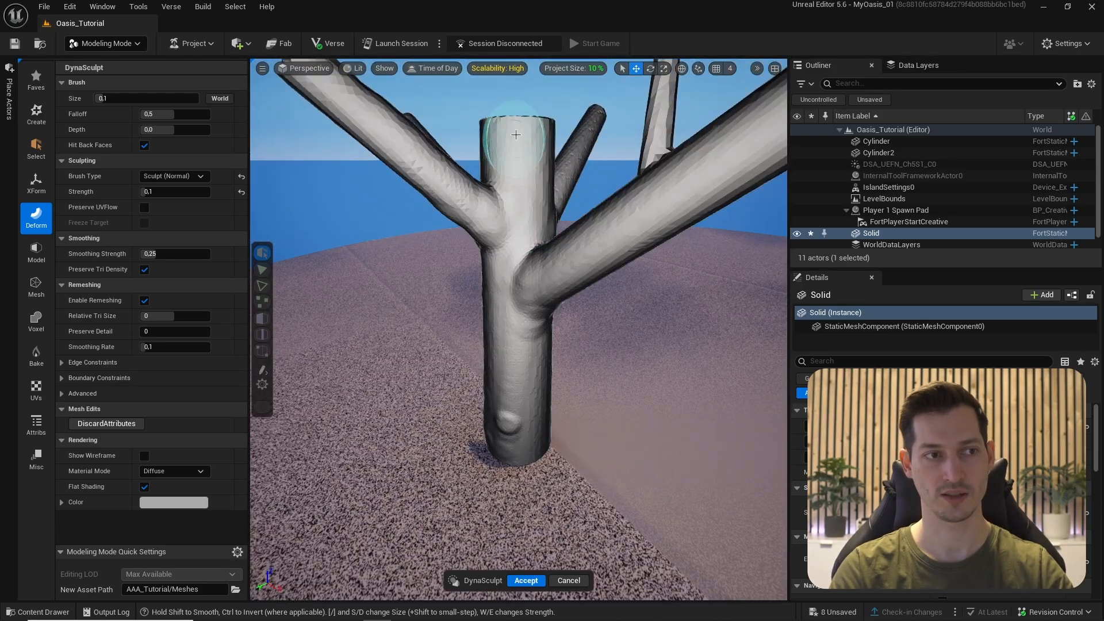
mouse_move(503, 261)
alt+mouse_down()
mouse_move(513, 470)
mouse_move(493, 334)
mouse_move(377, 222)
mouse_move(520, 257)
mouse_move(562, 246)
mouse_move(435, 248)
alt+mouse_up()
- Set the sculpt brush to size 0,05 and strength 0,2
click(104, 98)
text(0,05)
key(Return)
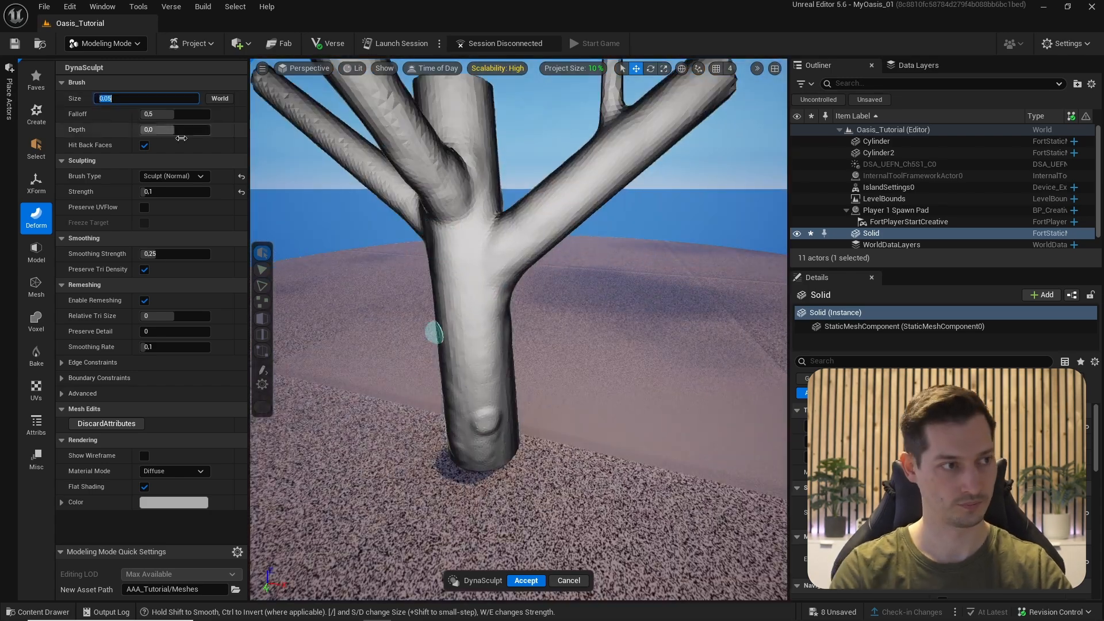
click(163, 192)
text(0,2)
key(Return)
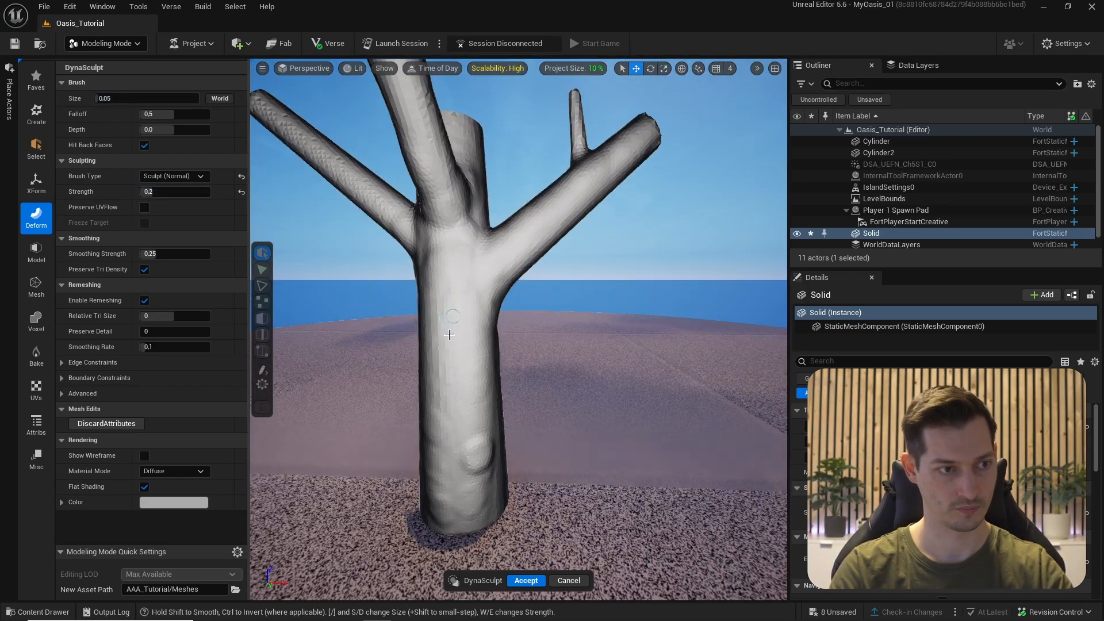
mouse_move(449, 330)
alt+mouse_down()
mouse_move(365, 339)
mouse_move(493, 156)
mouse_move(456, 279)
mouse_move(520, 301)
alt+mouse_up()
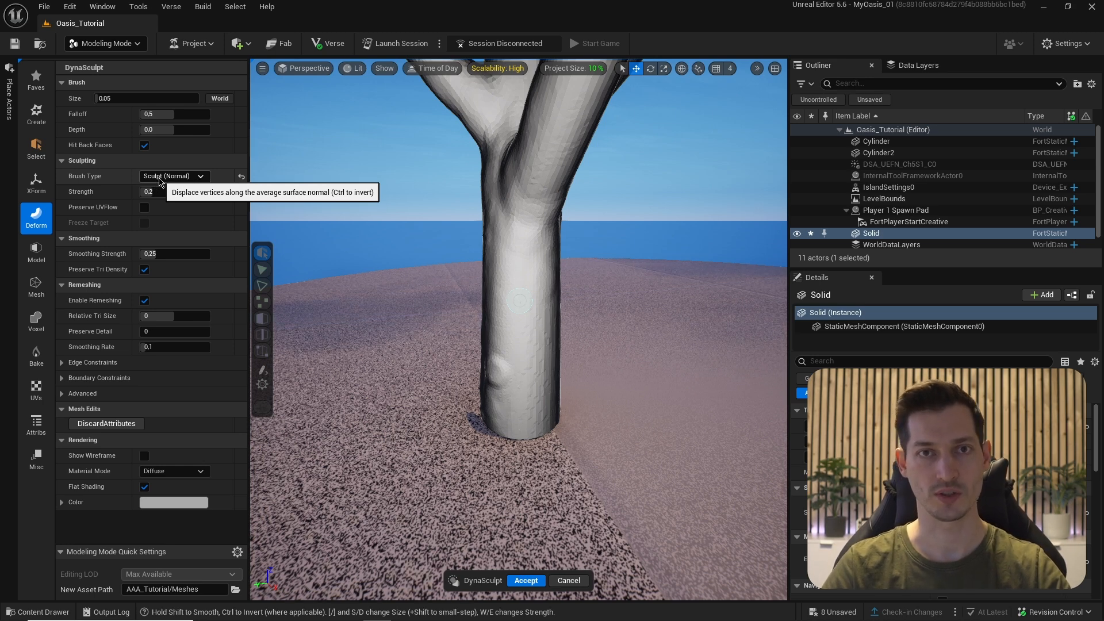
- Switch the brush type to Smooth and work over the trunk base
click(172, 176)
click(170, 254)
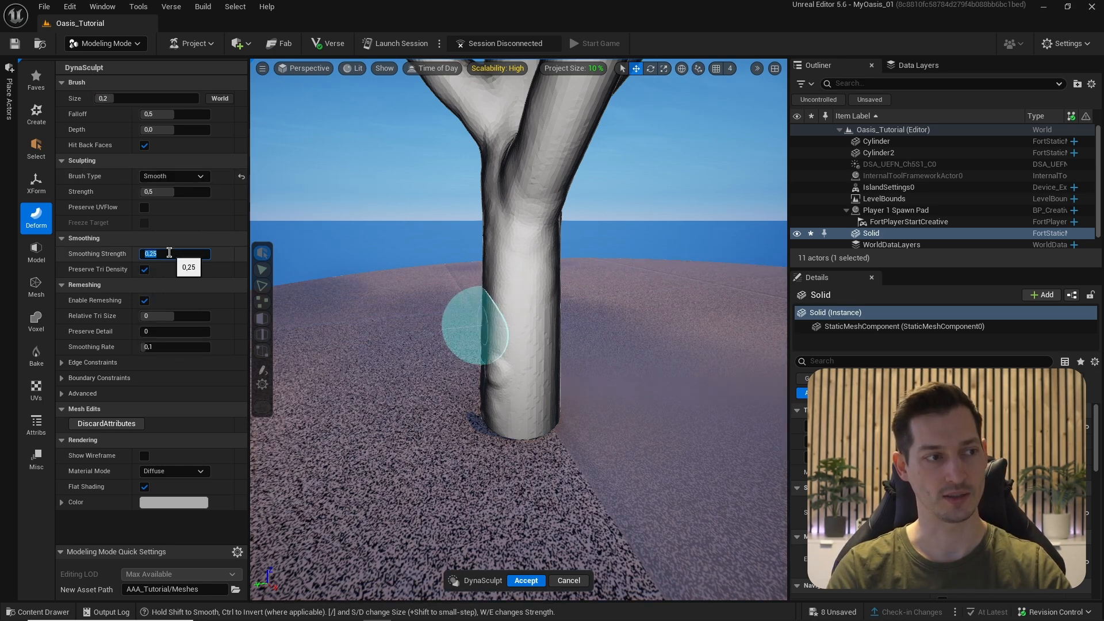
alt+drag(470, 288, 501, 381)
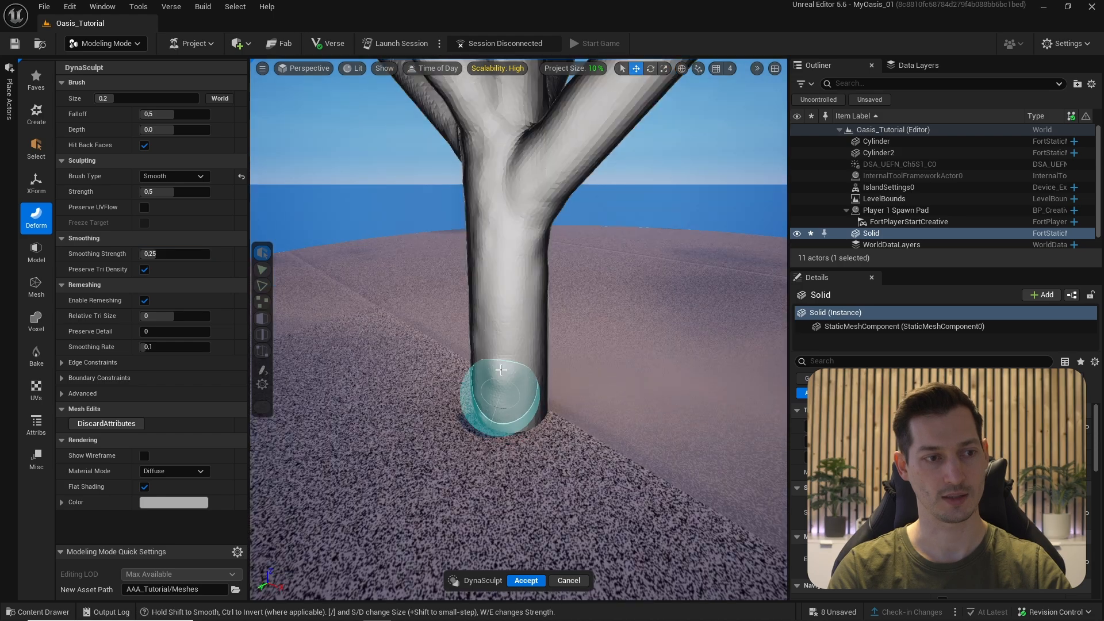
alt+drag(463, 341, 457, 386)
mouse_move(485, 435)
alt+mouse_down()
mouse_move(518, 215)
mouse_move(506, 199)
mouse_move(603, 259)
mouse_move(615, 301)
mouse_move(506, 259)
mouse_move(512, 276)
mouse_move(481, 270)
mouse_move(508, 413)
mouse_move(449, 234)
mouse_move(584, 153)
mouse_move(540, 337)
mouse_move(590, 394)
mouse_move(518, 299)
mouse_move(547, 321)
mouse_move(468, 381)
alt+mouse_up()
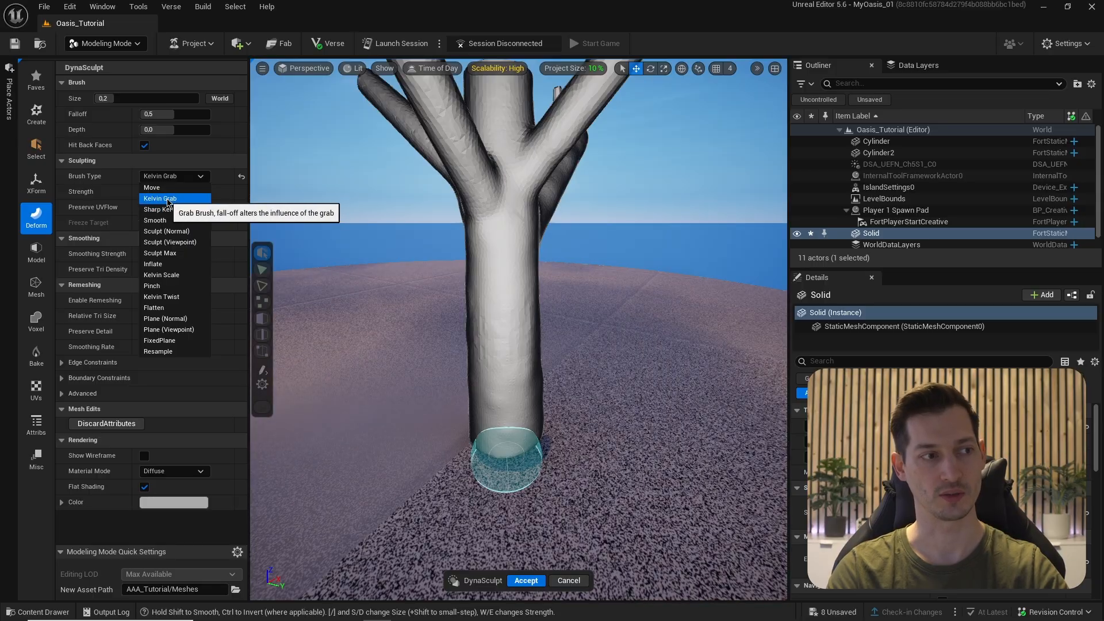
- Pull the trunk base out into three root flares with a 0,35 brush, then enlarge it to 0,42
drag(106, 98, 116, 94)
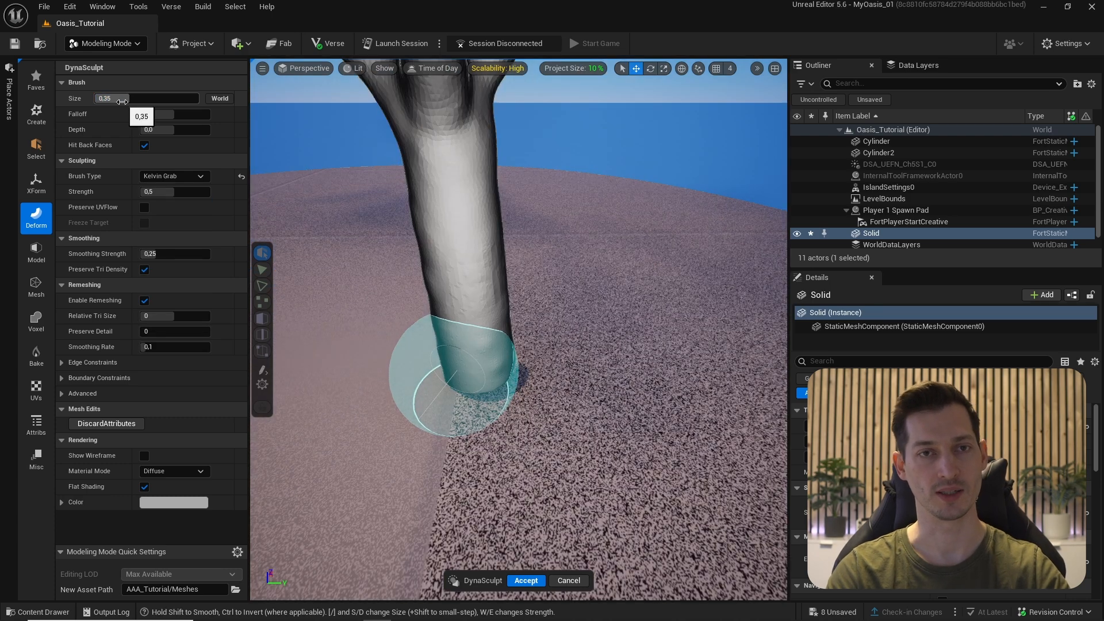
drag(467, 401, 523, 370)
right_drag(523, 369, 612, 369)
mouse_move(506, 365)
mouse_down()
mouse_move(476, 380)
mouse_move(610, 379)
mouse_up()
drag(128, 99, 137, 98)
mouse_move(483, 262)
alt+mouse_down()
mouse_move(458, 337)
mouse_move(505, 364)
mouse_move(441, 369)
mouse_move(462, 384)
mouse_move(397, 371)
mouse_move(475, 352)
alt+mouse_up()
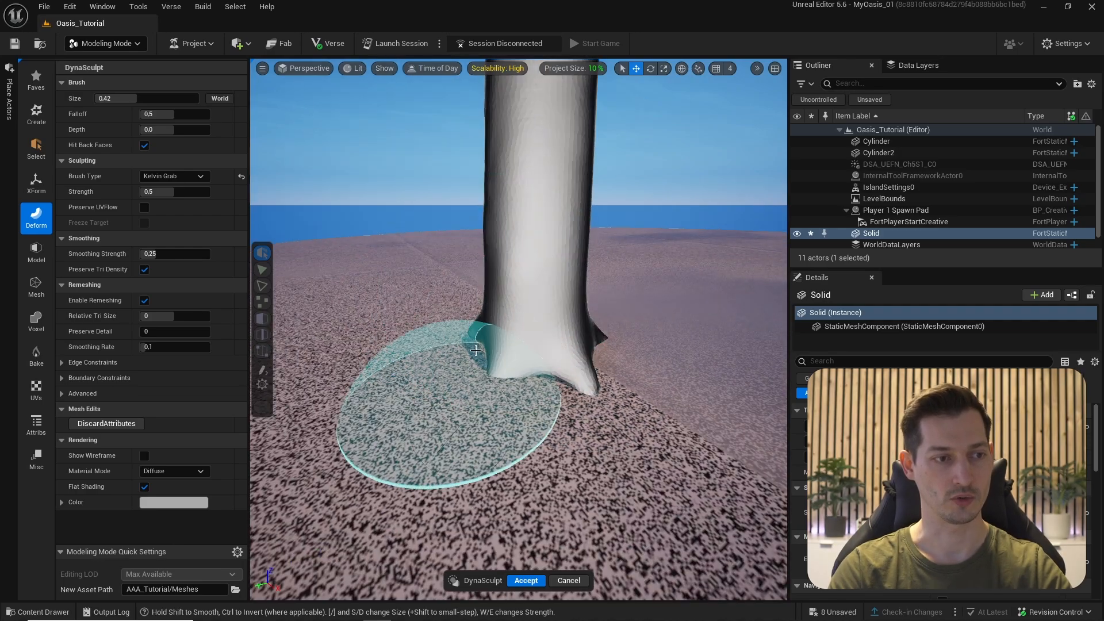
mouse_move(406, 357)
alt+mouse_down()
mouse_move(481, 338)
mouse_move(370, 357)
mouse_move(468, 352)
mouse_move(406, 316)
mouse_move(572, 345)
mouse_move(451, 320)
mouse_move(494, 391)
mouse_move(469, 345)
alt+mouse_up()
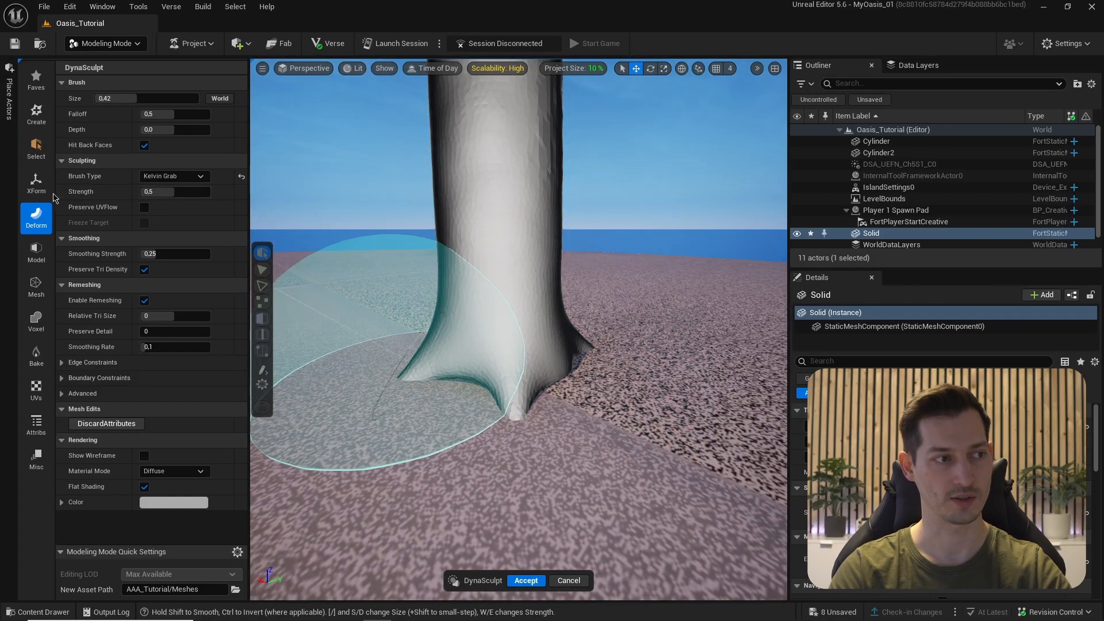
- Inflate the root flares, then soften them with the Smooth brush
click(174, 179)
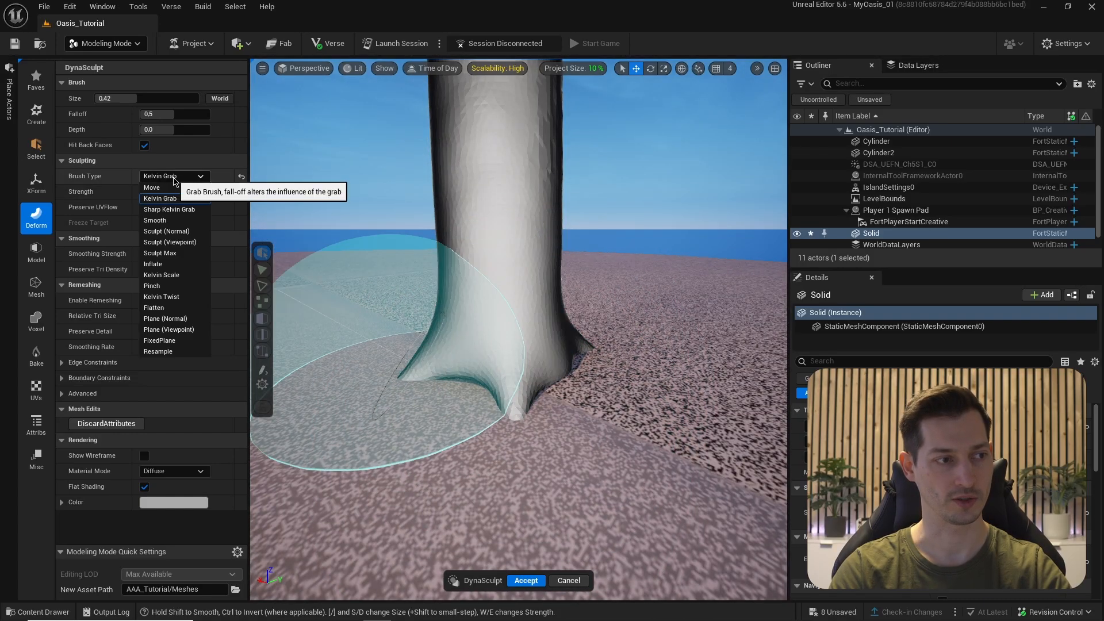
click(153, 264)
mouse_move(442, 408)
alt+mouse_down()
mouse_move(411, 397)
mouse_move(597, 366)
mouse_move(443, 455)
mouse_move(397, 368)
mouse_move(437, 276)
mouse_move(454, 379)
alt+mouse_up()
click(172, 176)
click(154, 221)
mouse_move(601, 377)
alt+mouse_down()
mouse_move(451, 394)
mouse_move(481, 468)
mouse_move(525, 306)
mouse_move(617, 360)
mouse_move(520, 257)
alt+mouse_up()
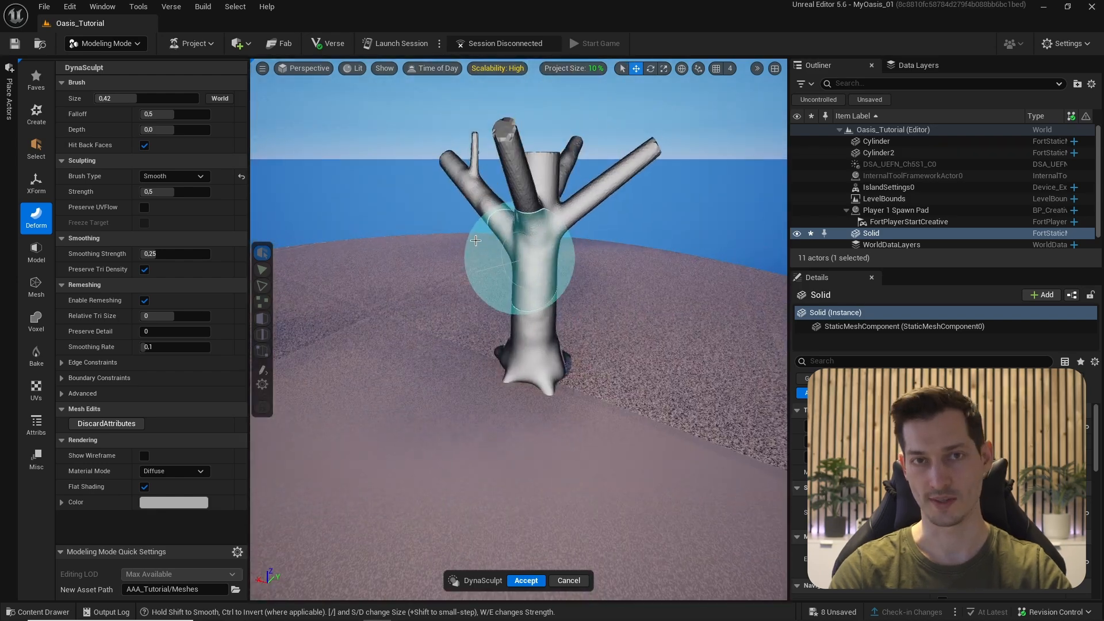
- Accept the trunk sculpt and place a centred 200-radius sphere over the trunk top
click(526, 581)
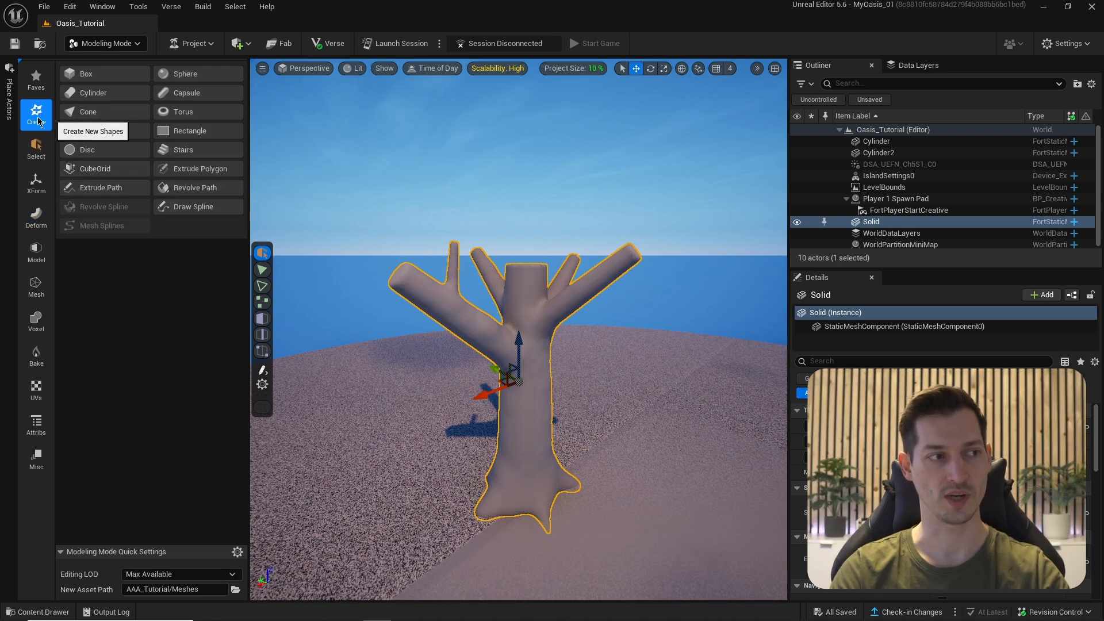
click(170, 78)
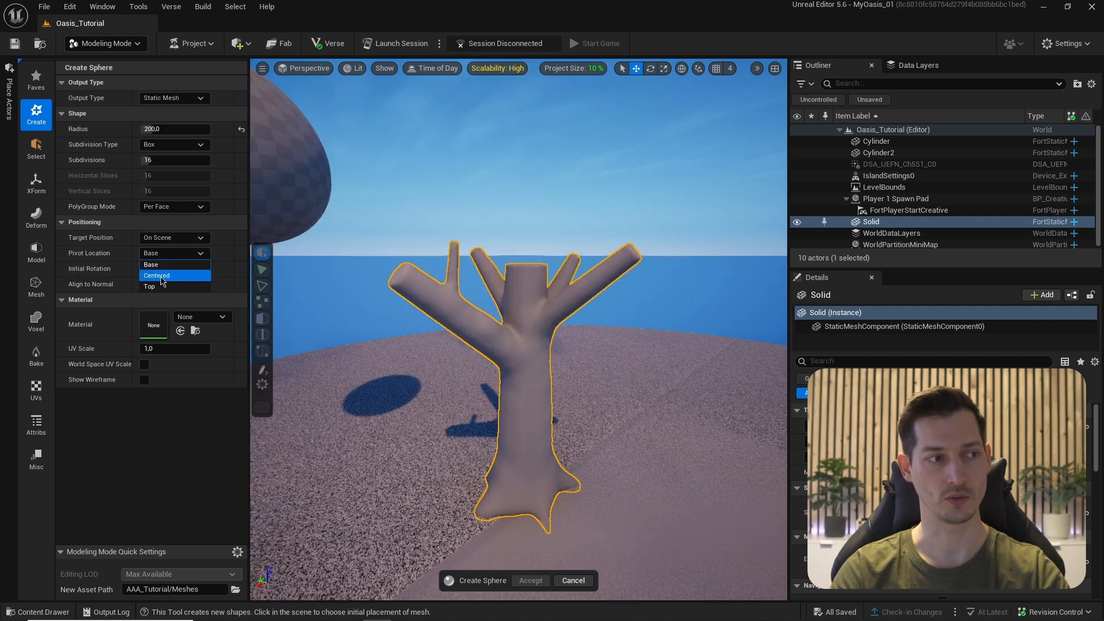
click(161, 278)
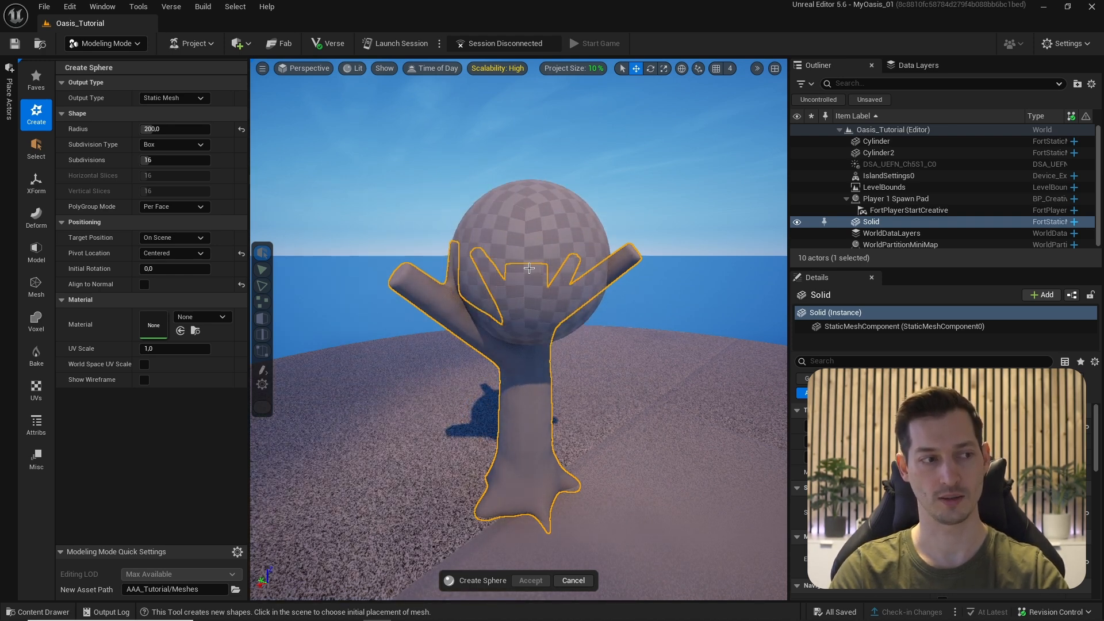
click(528, 268)
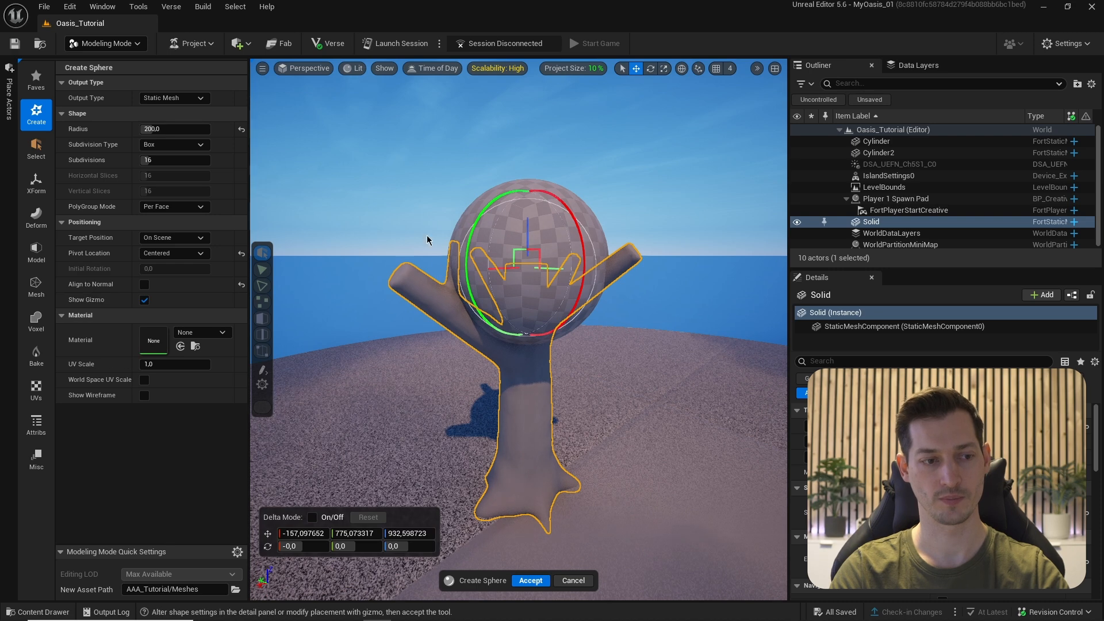
click(522, 581)
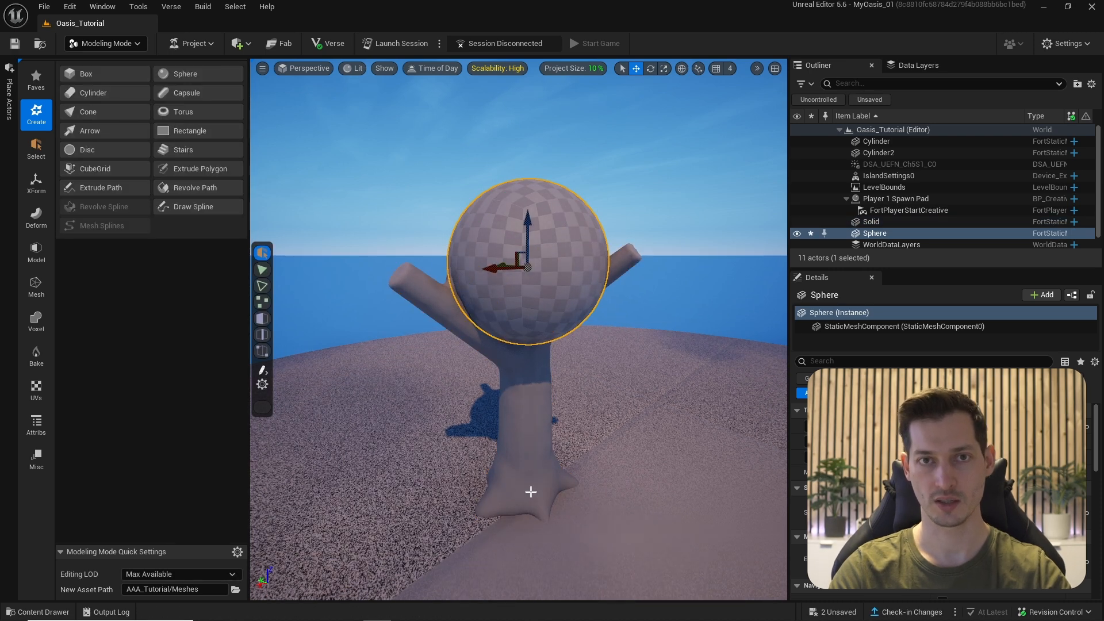
- Enlarge the first canopy sphere and shrink its duplicate
alt+drag(530, 492, 614, 360)
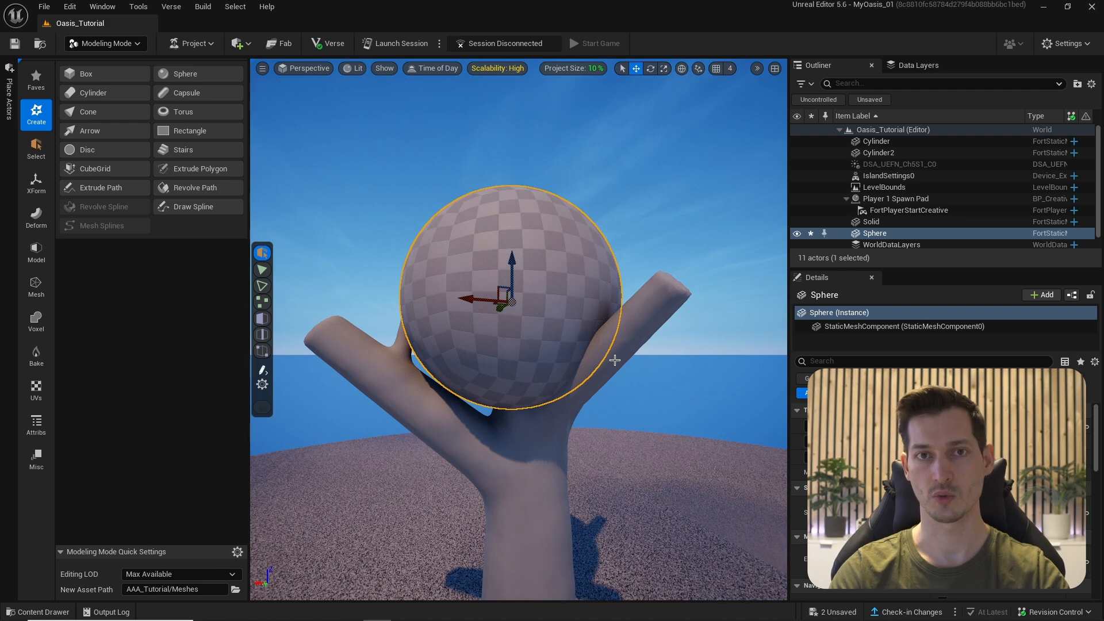
alt+drag(615, 360, 508, 323)
key(r)
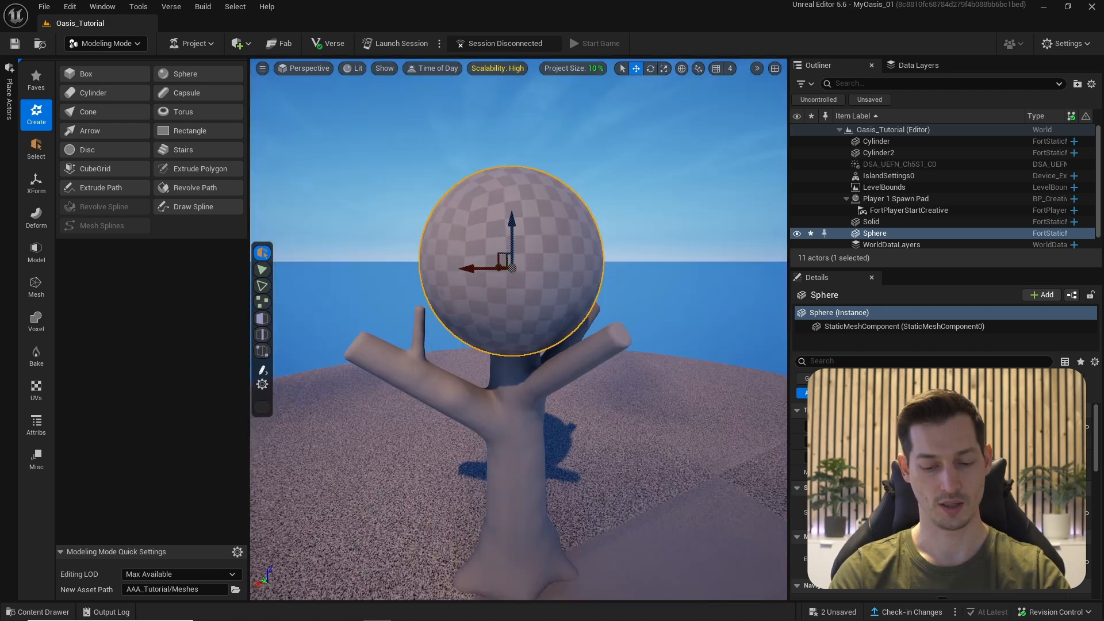
drag(513, 268, 535, 253)
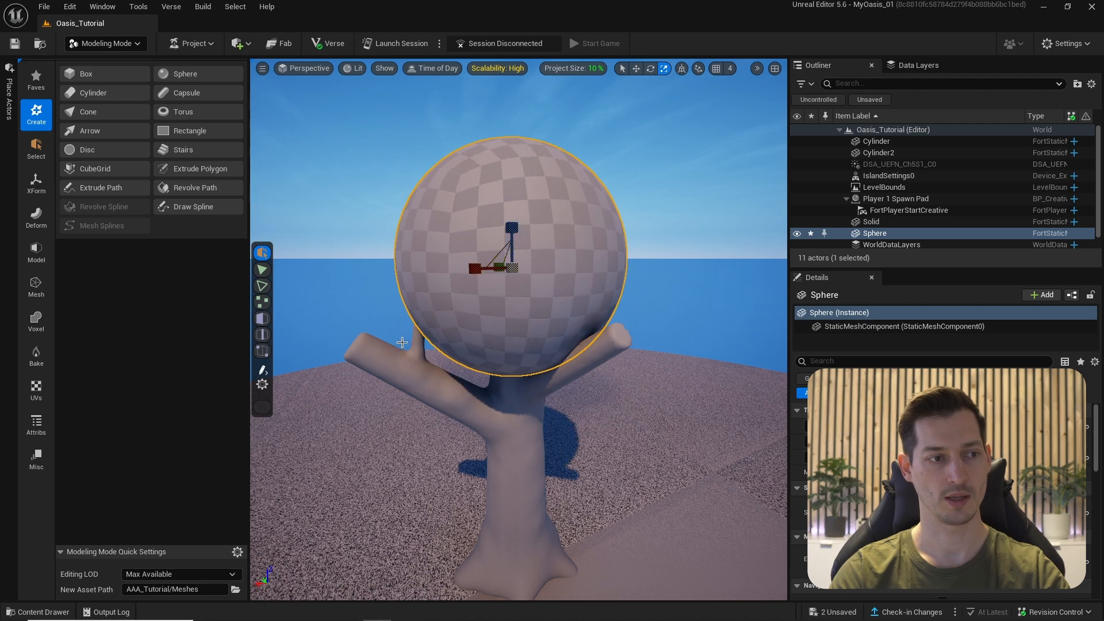
alt+drag(353, 313, 564, 276)
key(w)
key(r)
drag(424, 233, 403, 247)
key(r)
key(w)
- Alt-drag more sphere copies into the canopy and stack one above Sphere2
right_drag(402, 247, 584, 338)
alt+drag(646, 340, 456, 350)
right_drag(456, 349, 448, 265)
click(877, 220)
click(880, 209)
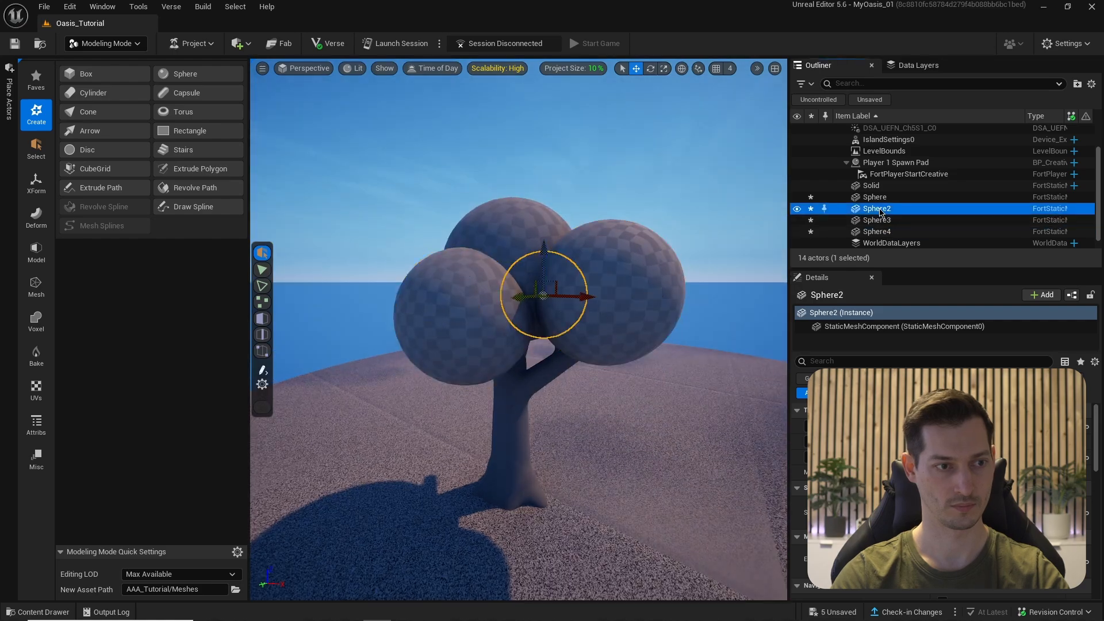
key(f)
alt+drag(546, 314, 546, 253)
right_drag(545, 253, 538, 368)
alt+drag(572, 345, 552, 356)
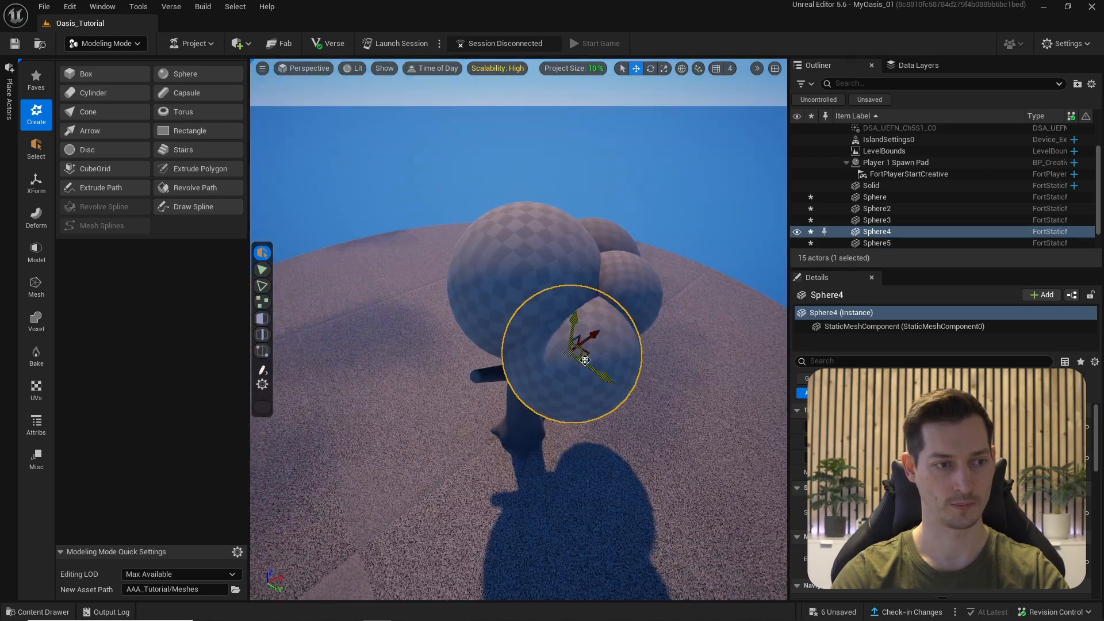
- Duplicate three more spheres around the canopy's sides, up to Sphere8
right_drag(552, 357, 546, 345)
right_drag(504, 310, 506, 313)
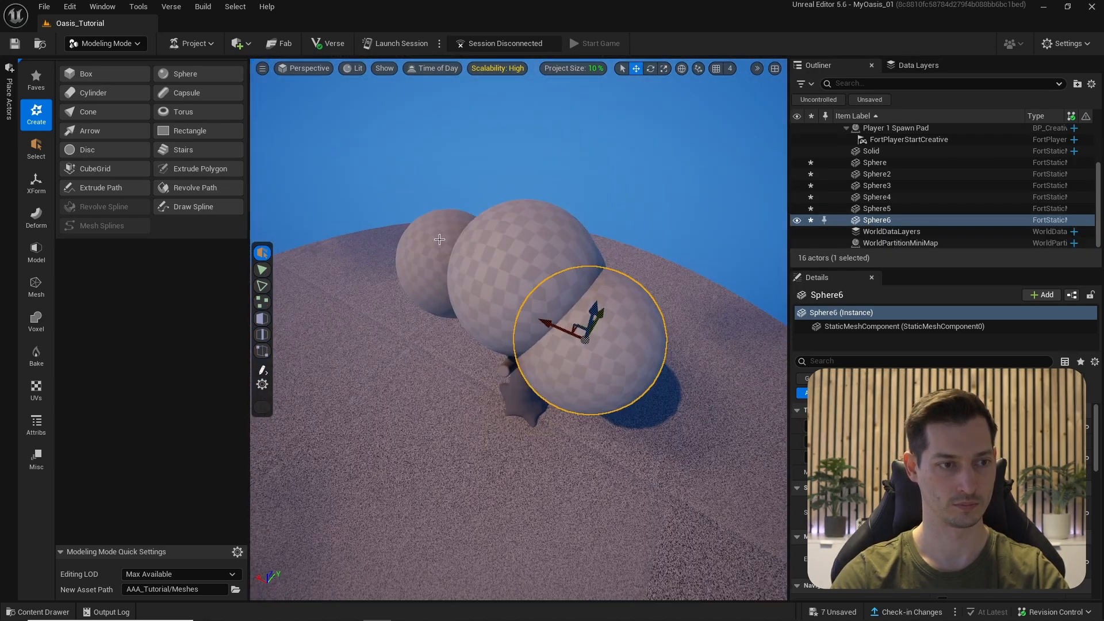
alt+drag(567, 320, 439, 247)
right_drag(439, 247, 506, 299)
alt+drag(509, 291, 558, 286)
right_drag(558, 286, 517, 230)
right_drag(478, 347, 402, 319)
- Enlarge the top canopy sphere, clear the selection and save the level
click(400, 319)
right_drag(367, 262, 371, 255)
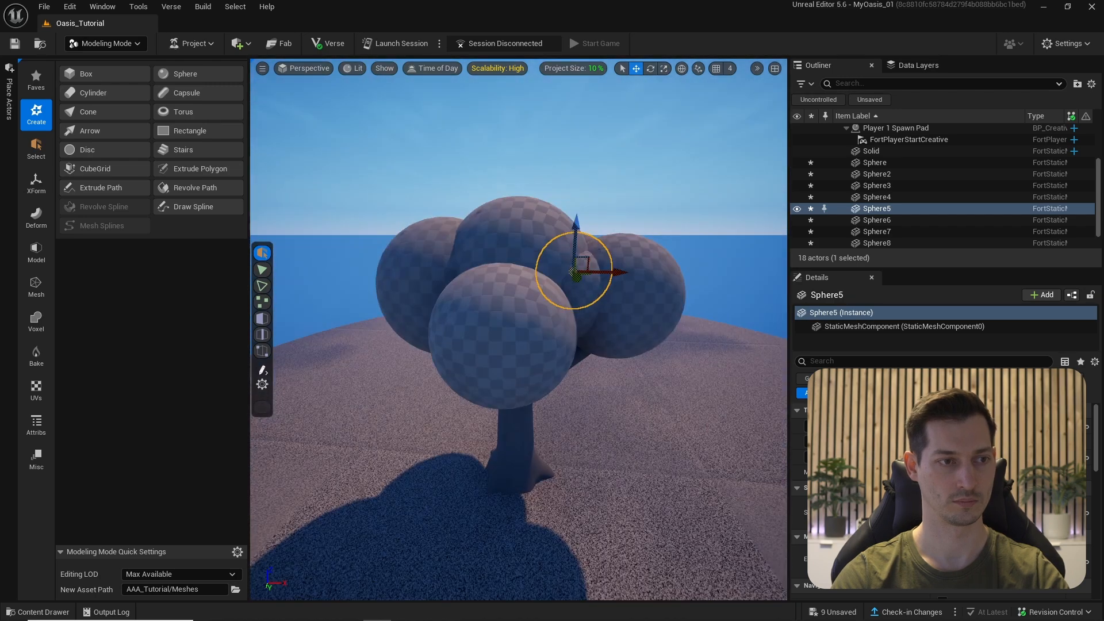
click(517, 266)
key(r)
drag(517, 264, 518, 264)
key(w)
right_drag(518, 265, 441, 344)
click(425, 331)
key(Escape)
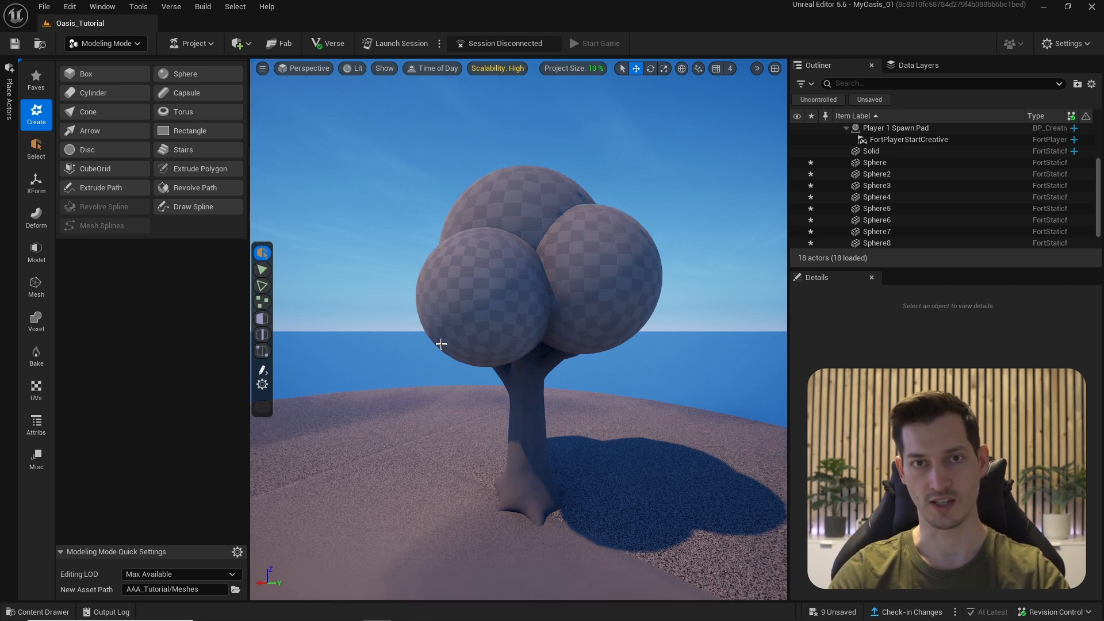
key(ctrl+s)
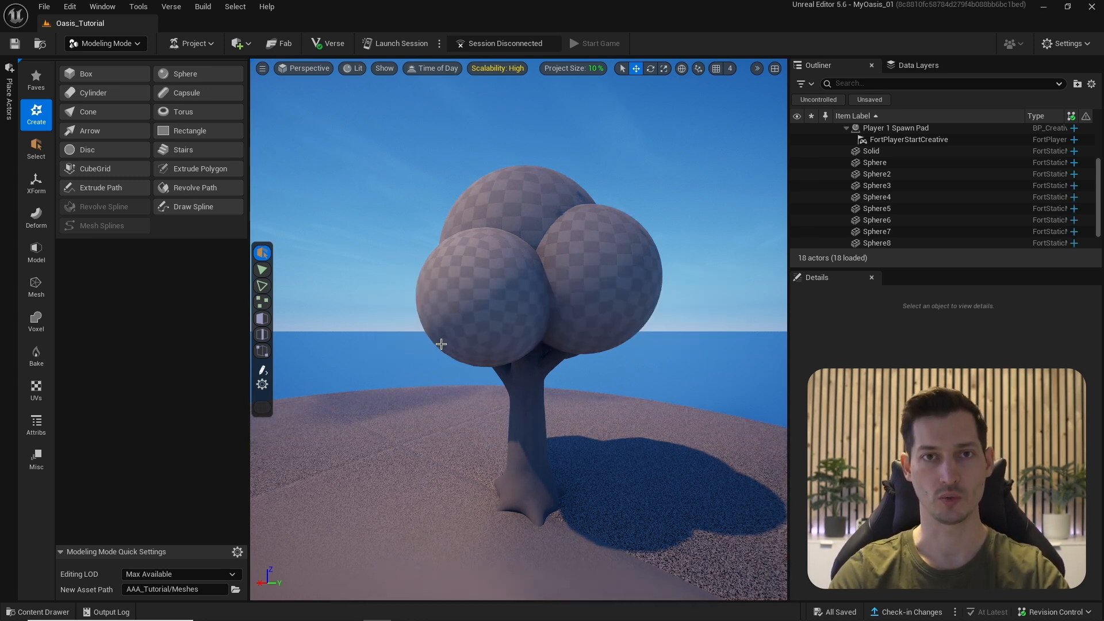
- Select Sphere through Sphere8 and voxel-wrap them into one mesh at voxel count 64
click(874, 162)
shift+click(877, 243)
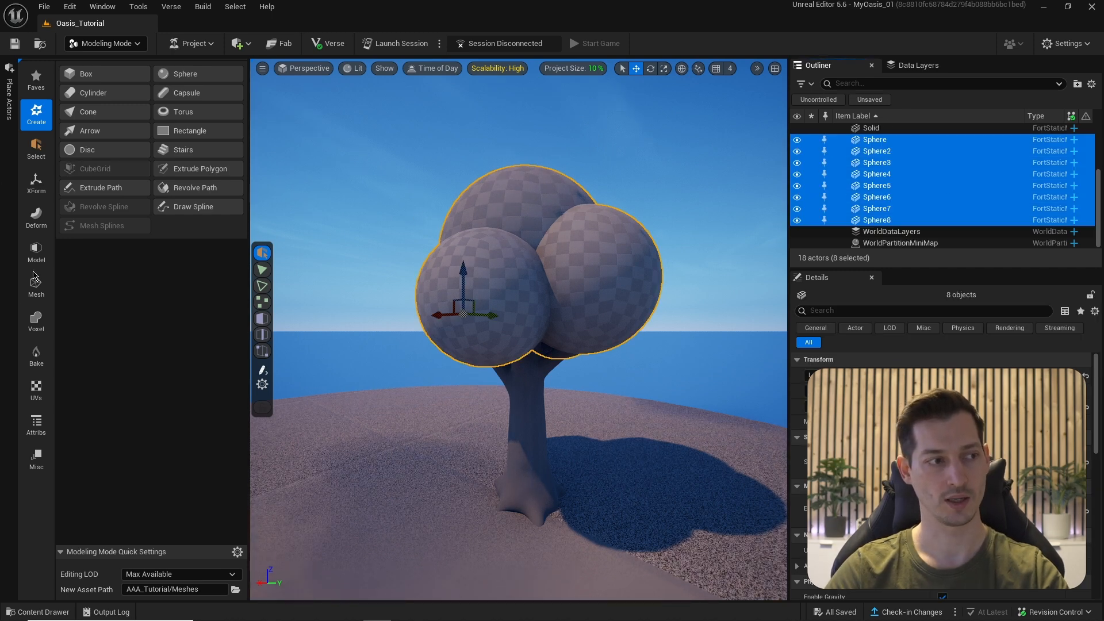
click(36, 318)
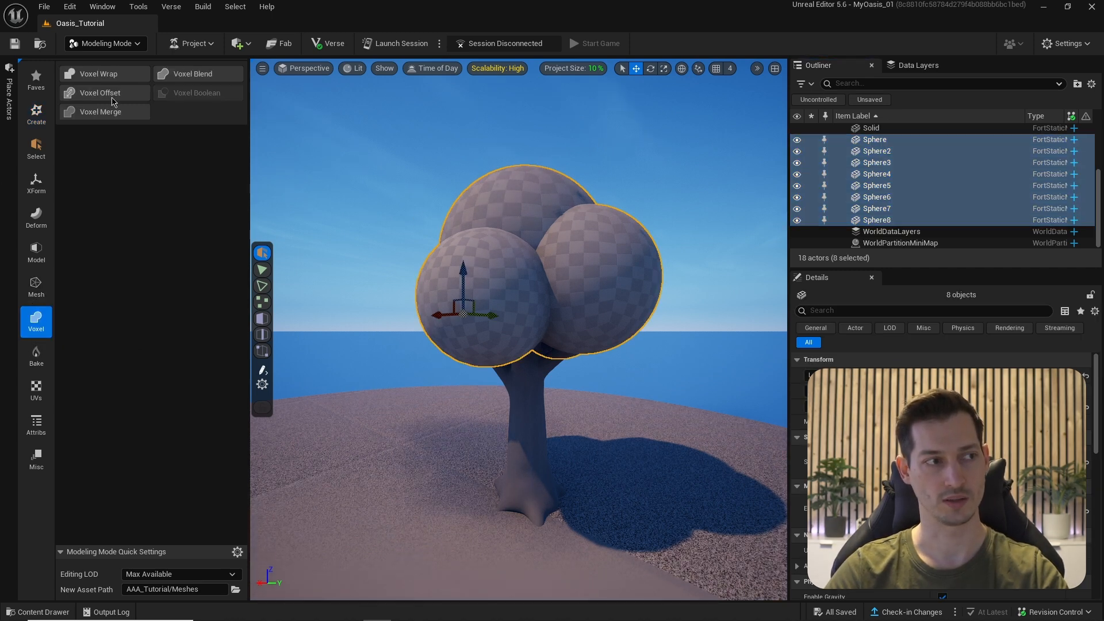
click(111, 77)
key(f)
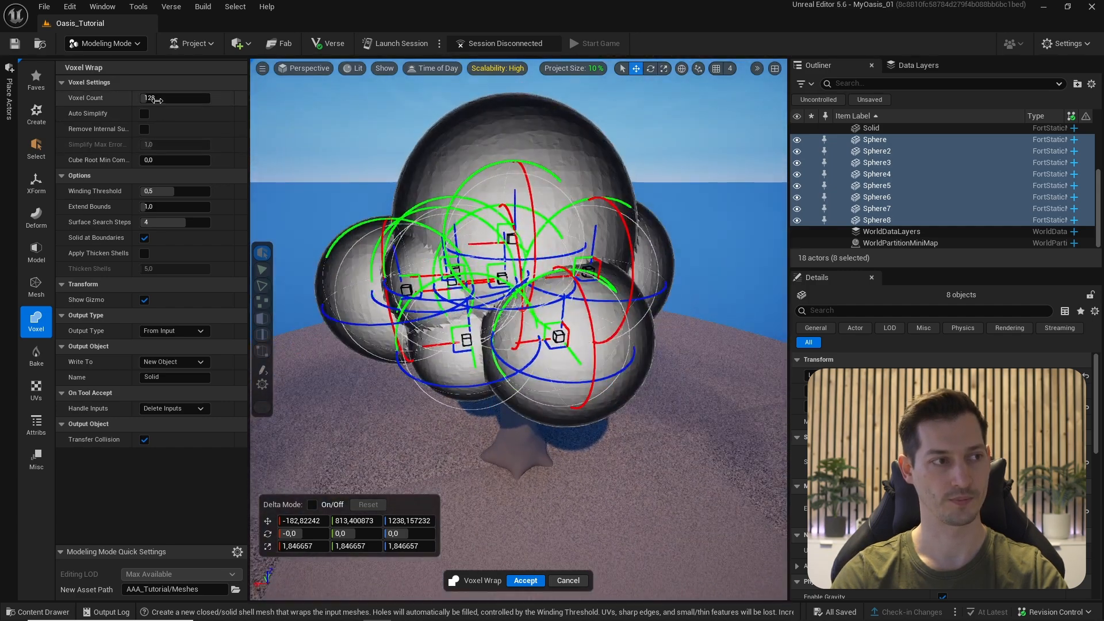
key(Return)
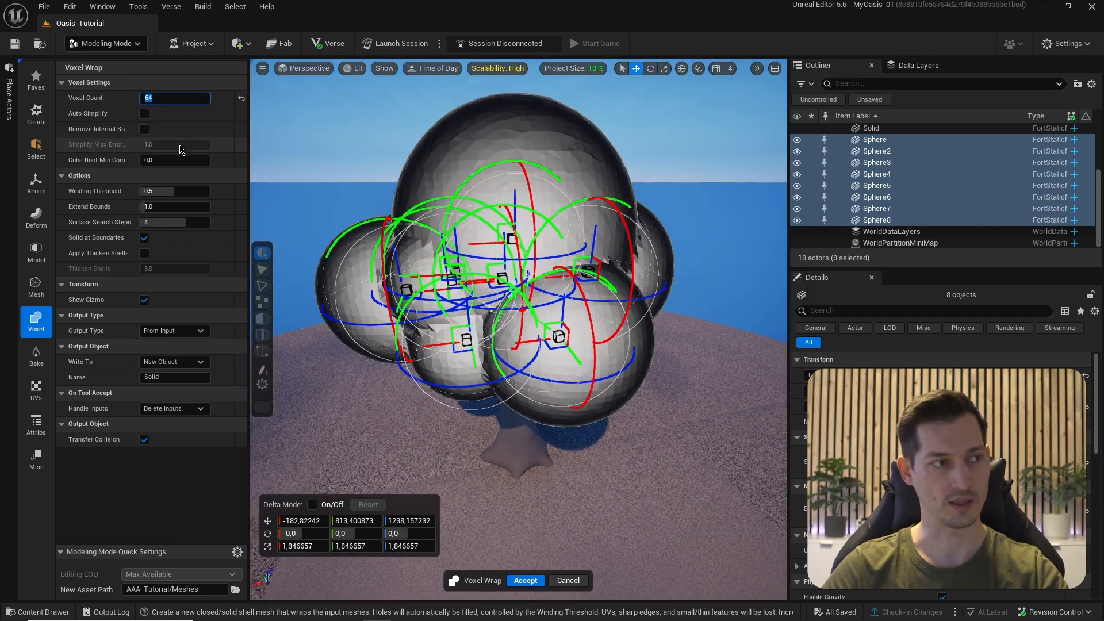
right_drag(343, 120, 344, 121)
right_drag(315, 158, 315, 158)
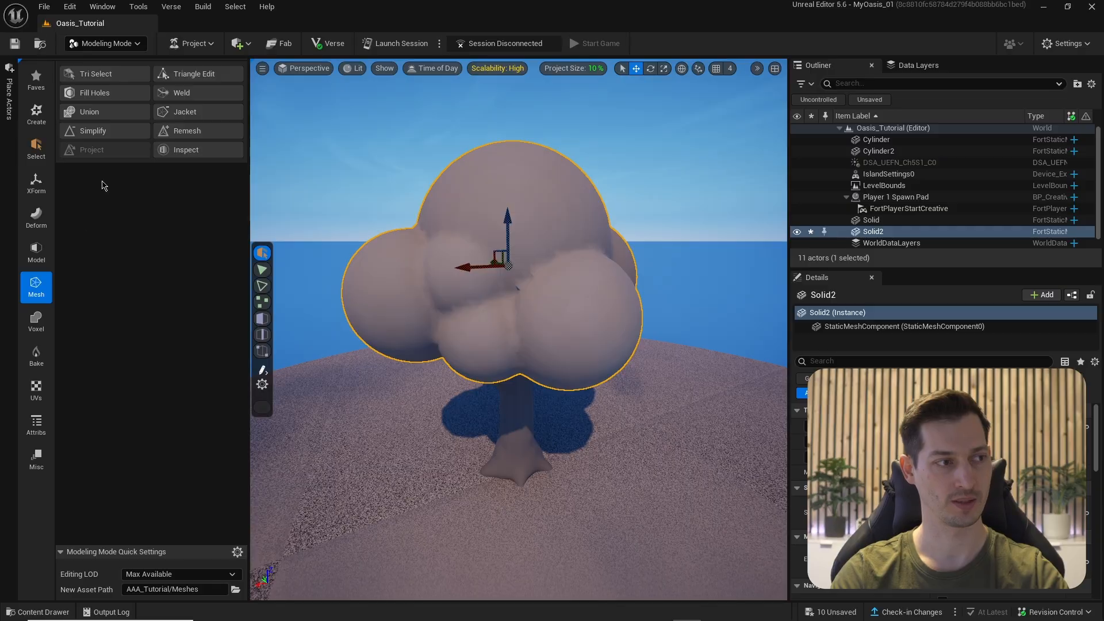
- DynaSculpt the canopy mesh with a Sculpt (Normal) brush at strength 0,1
click(38, 220)
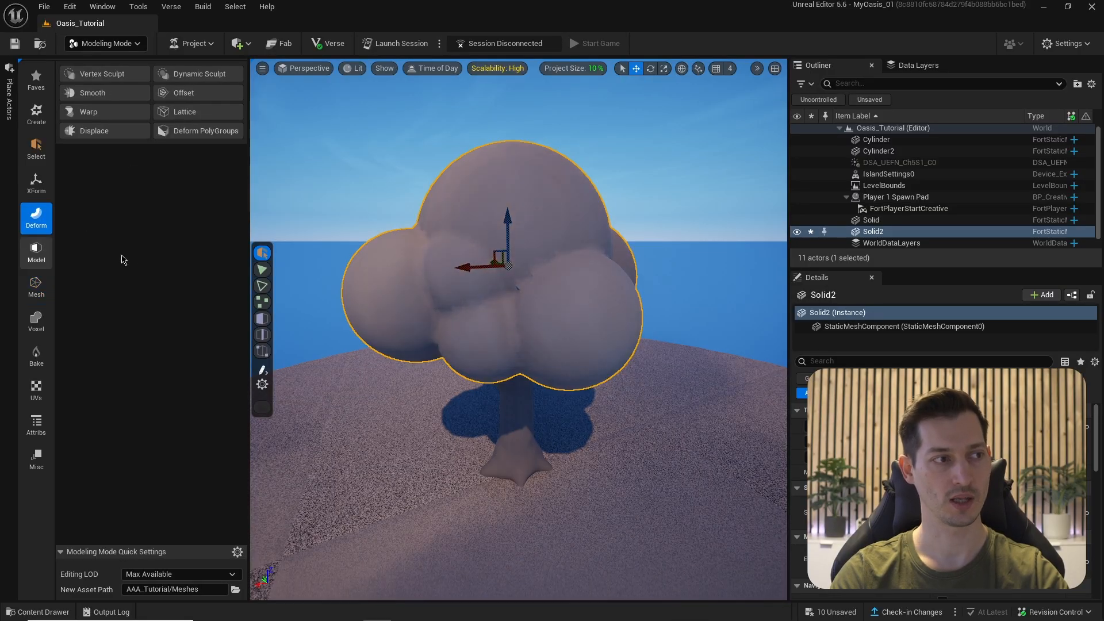
click(167, 75)
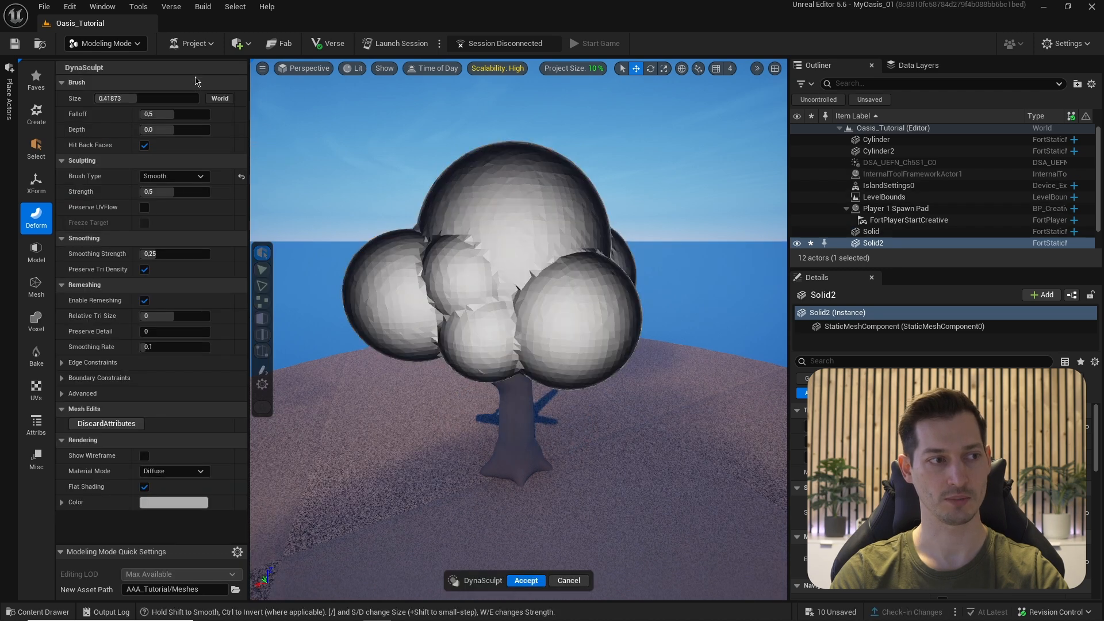
click(173, 175)
click(171, 229)
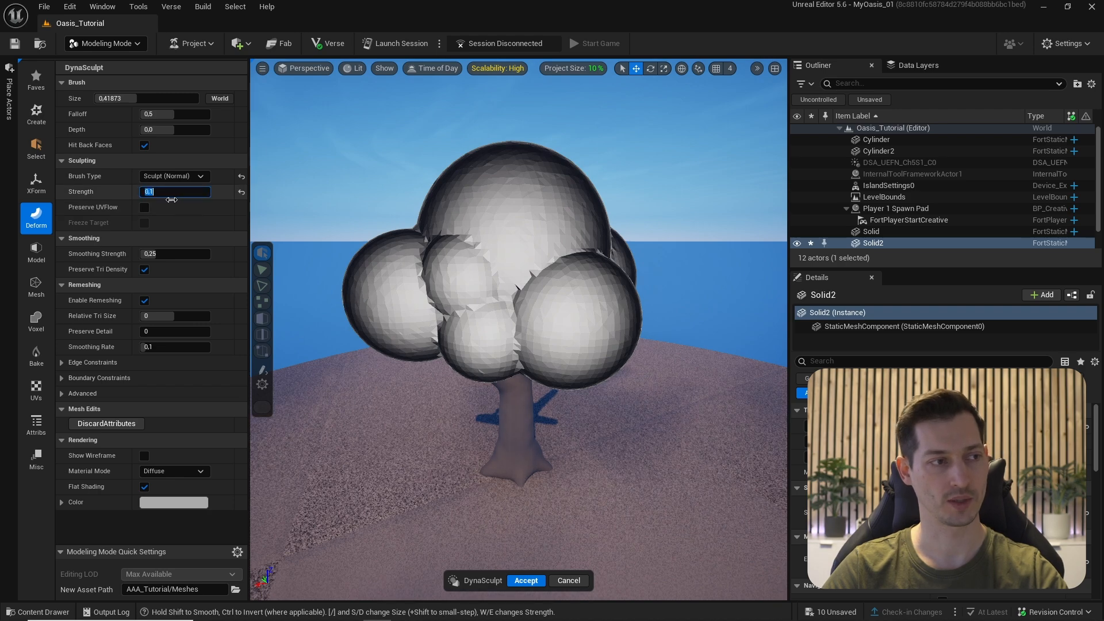
key(Return)
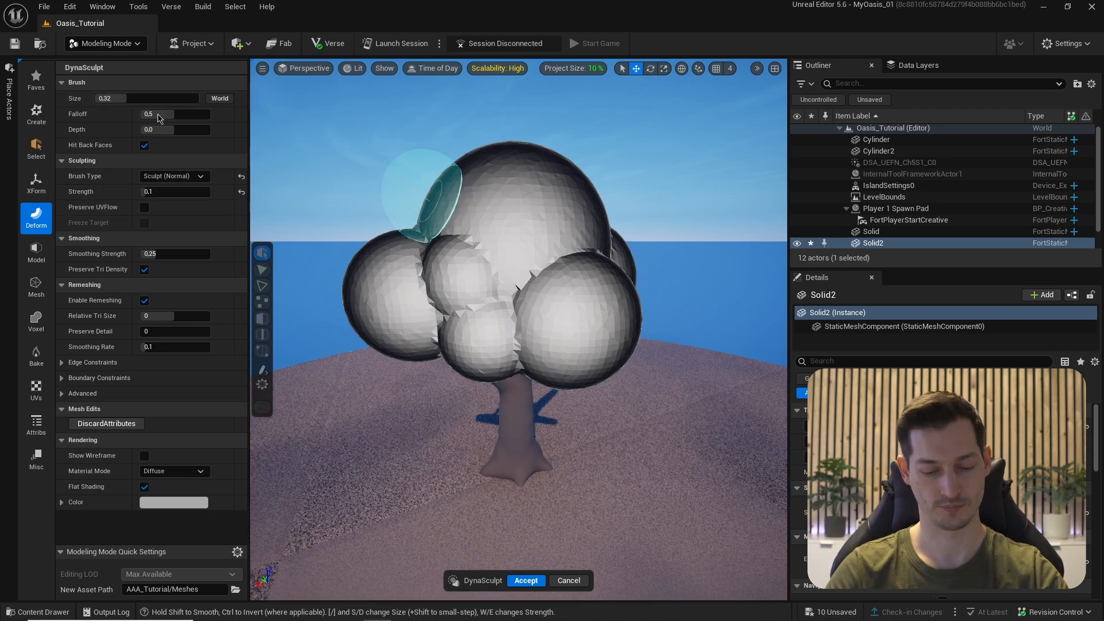
scroll(443, 225, up, 5)
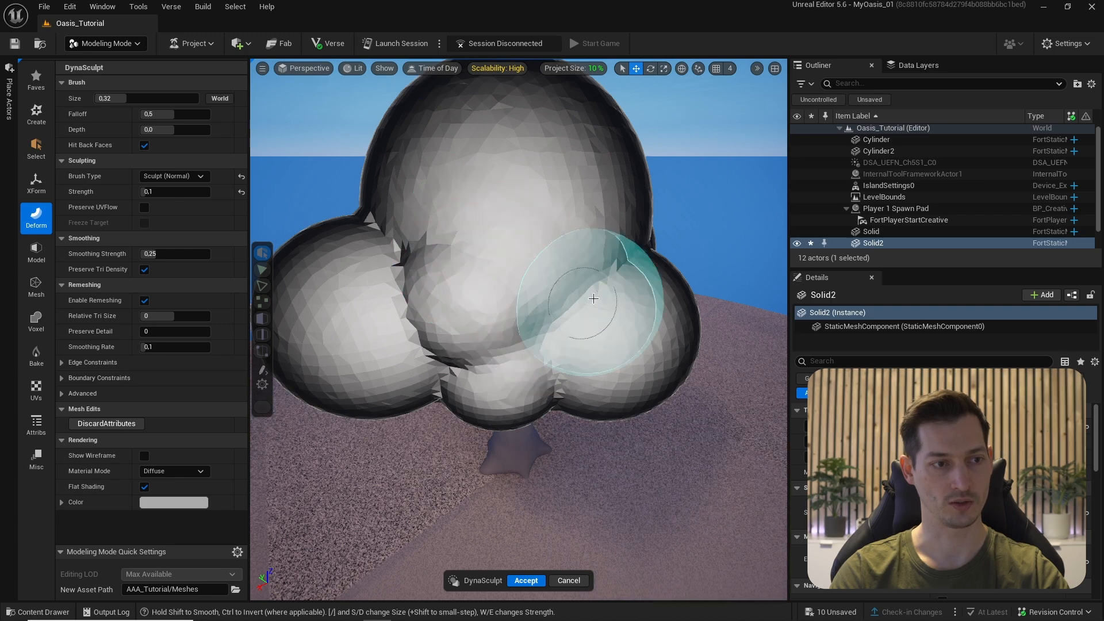
alt+drag(616, 234, 509, 251)
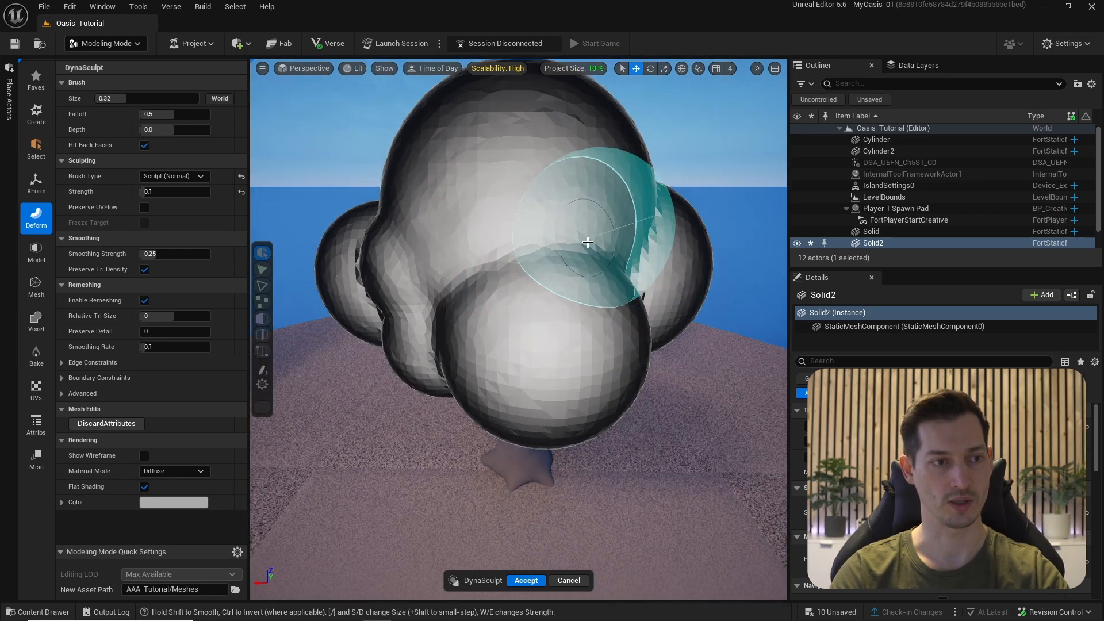
alt+drag(610, 247, 470, 270)
scroll(579, 136, down, 3)
alt+drag(579, 135, 451, 350)
scroll(490, 210, up, 4)
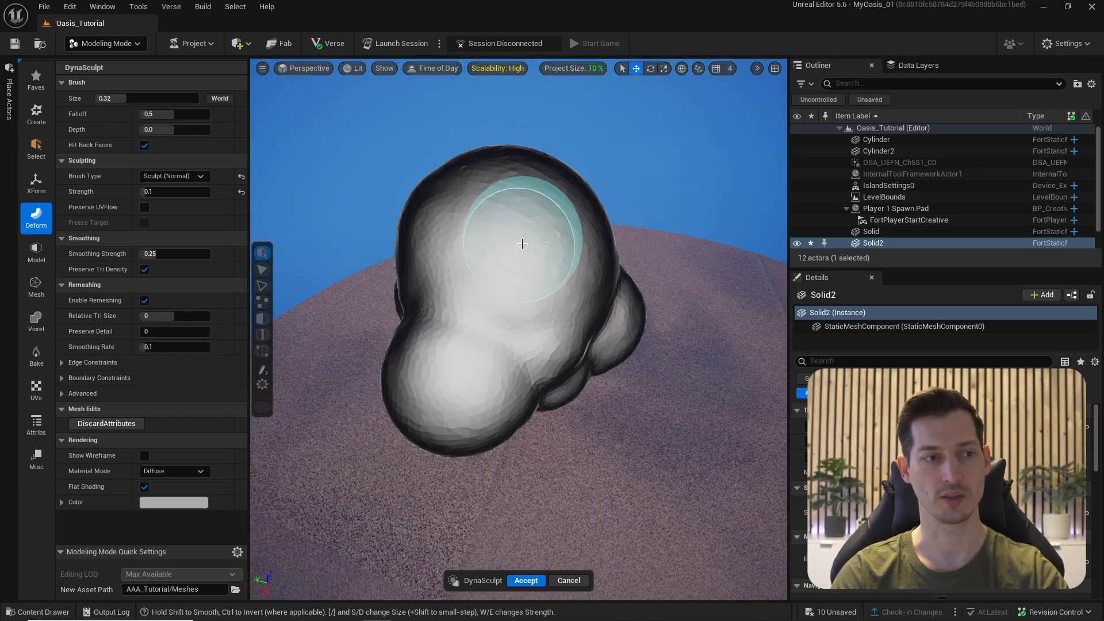
alt+drag(567, 241, 547, 208)
mouse_move(456, 245)
alt+mouse_down()
mouse_move(584, 247)
mouse_move(589, 264)
mouse_move(630, 248)
alt+mouse_up()
alt+drag(567, 218, 437, 368)
- Switch to a larger Smooth brush to soften the canopy blobs
click(172, 176)
click(161, 305)
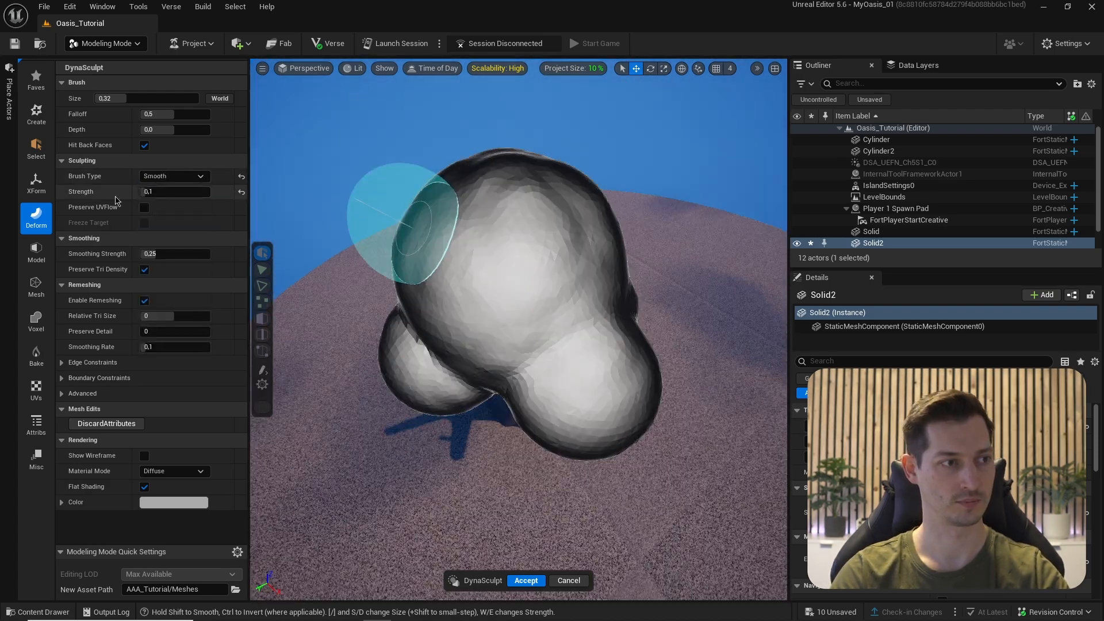
key(d)
mouse_move(616, 308)
alt+mouse_down()
mouse_move(506, 223)
mouse_move(578, 331)
mouse_move(644, 259)
mouse_move(481, 360)
mouse_move(524, 265)
mouse_move(419, 296)
mouse_move(596, 276)
mouse_move(506, 357)
mouse_move(506, 309)
mouse_move(510, 345)
mouse_move(488, 374)
mouse_move(661, 265)
mouse_move(381, 259)
mouse_move(609, 279)
alt+mouse_up()
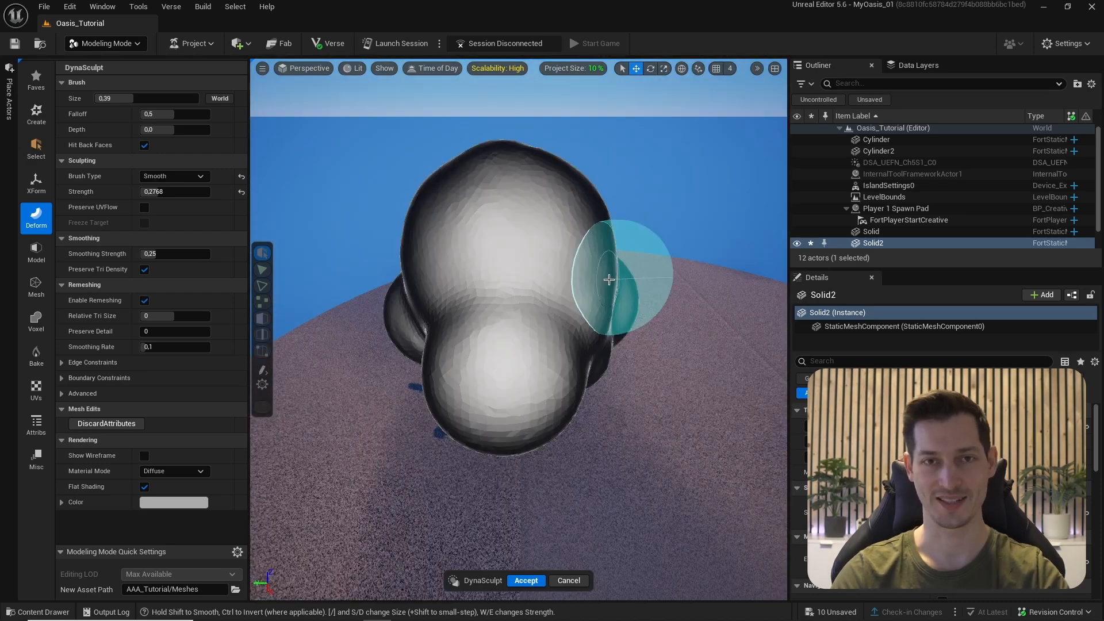
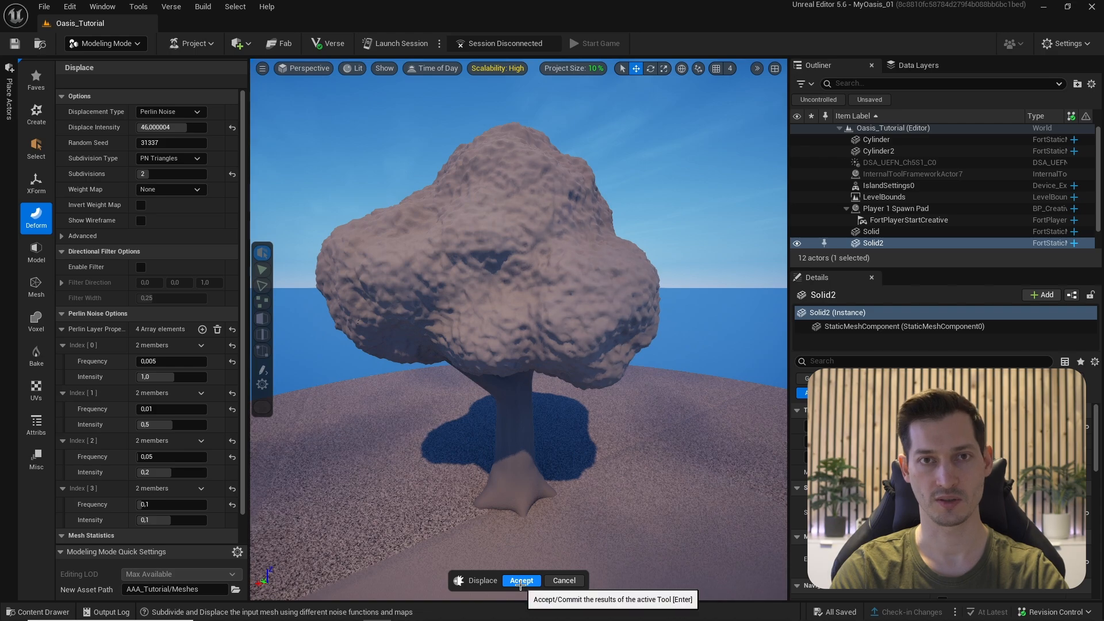
- Accept the Perlin Noise displacement on the tree crown in the Displace tool
click(521, 580)
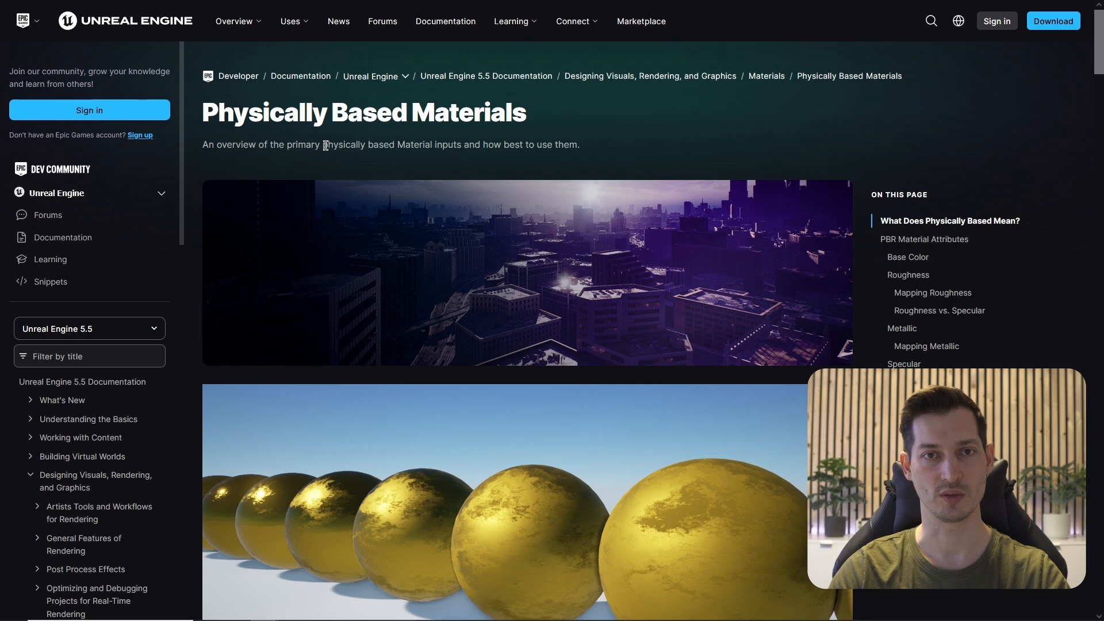
- Scroll the Physically Based Materials page to Roughness and scrub its demo video
scroll(586, 145, down, 15)
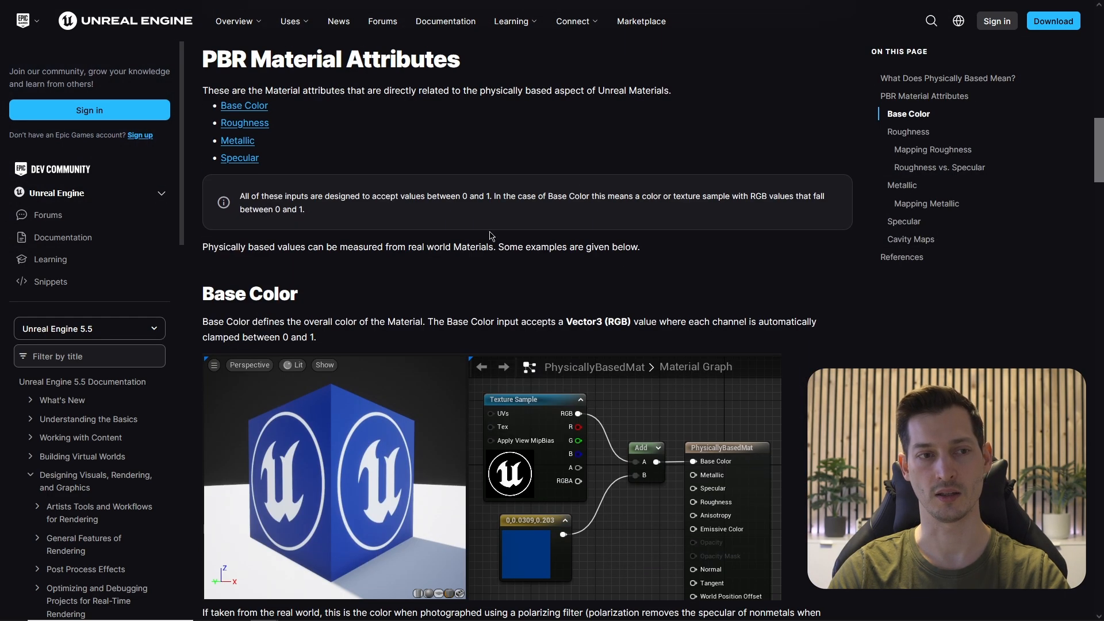
scroll(492, 235, up, 2)
scroll(466, 298, down, 20)
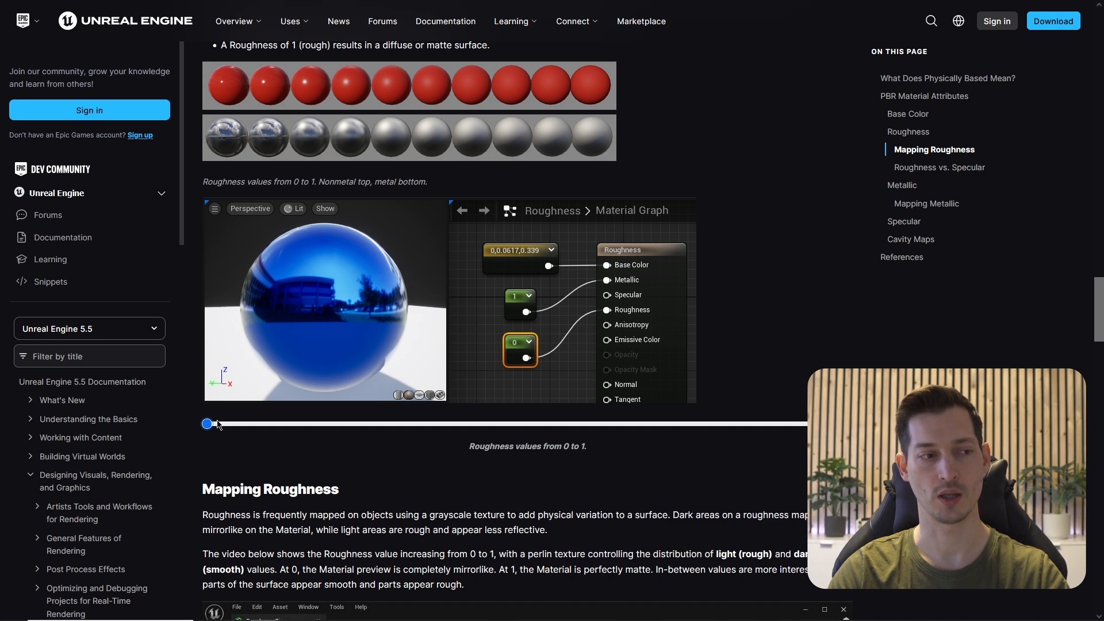
mouse_move(207, 424)
mouse_down()
mouse_move(784, 424)
mouse_move(207, 423)
mouse_up()
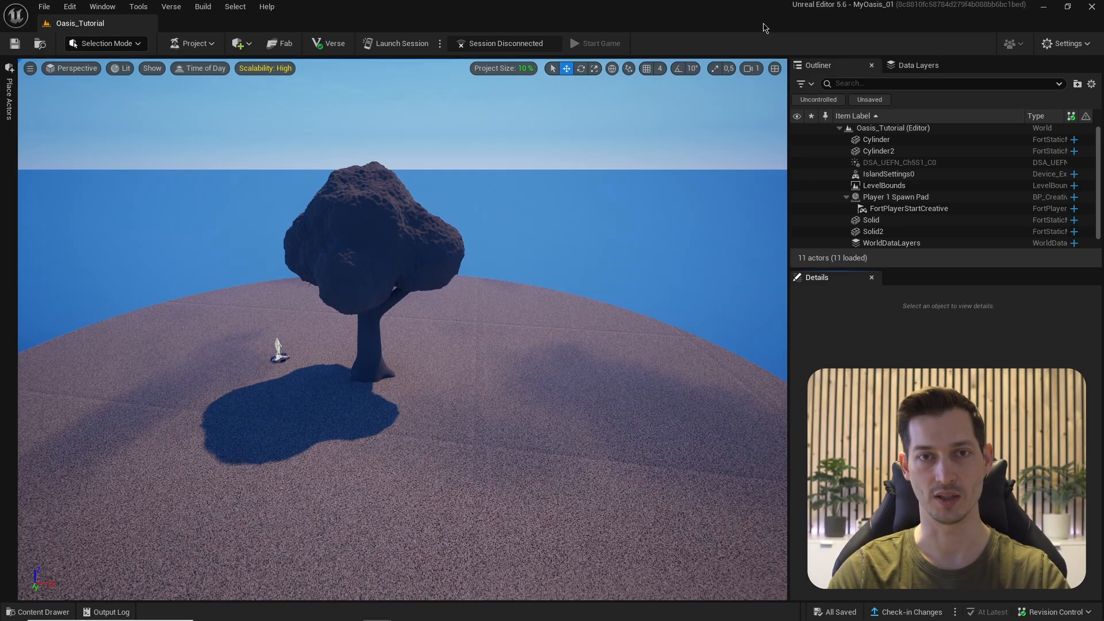
- Open the MAT folder in the Content Drawer
key(ctrl+space)
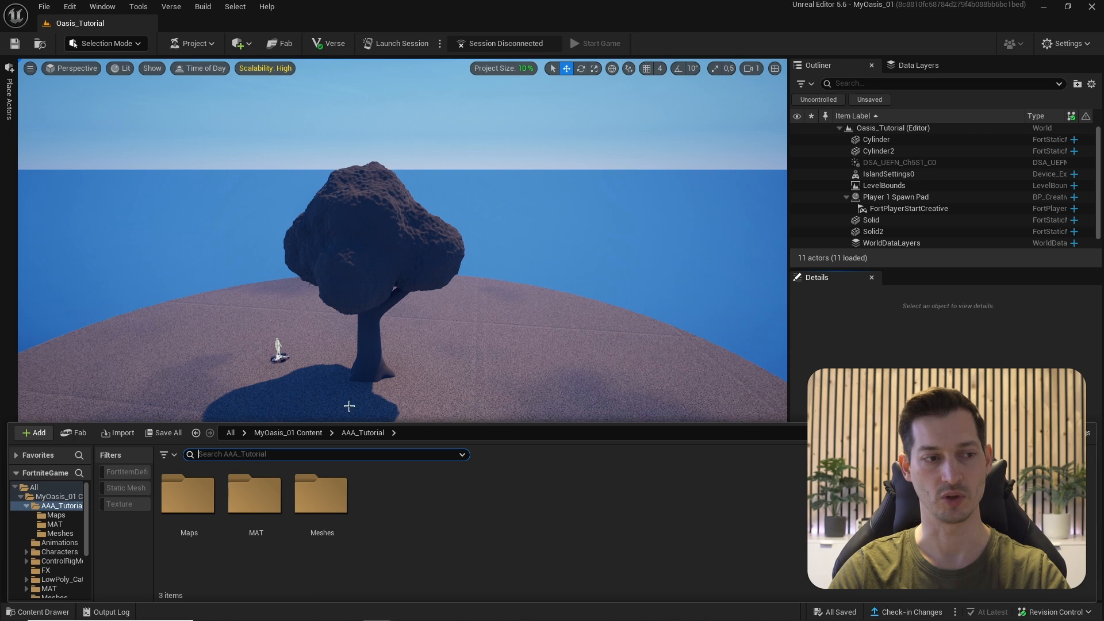
click(251, 498)
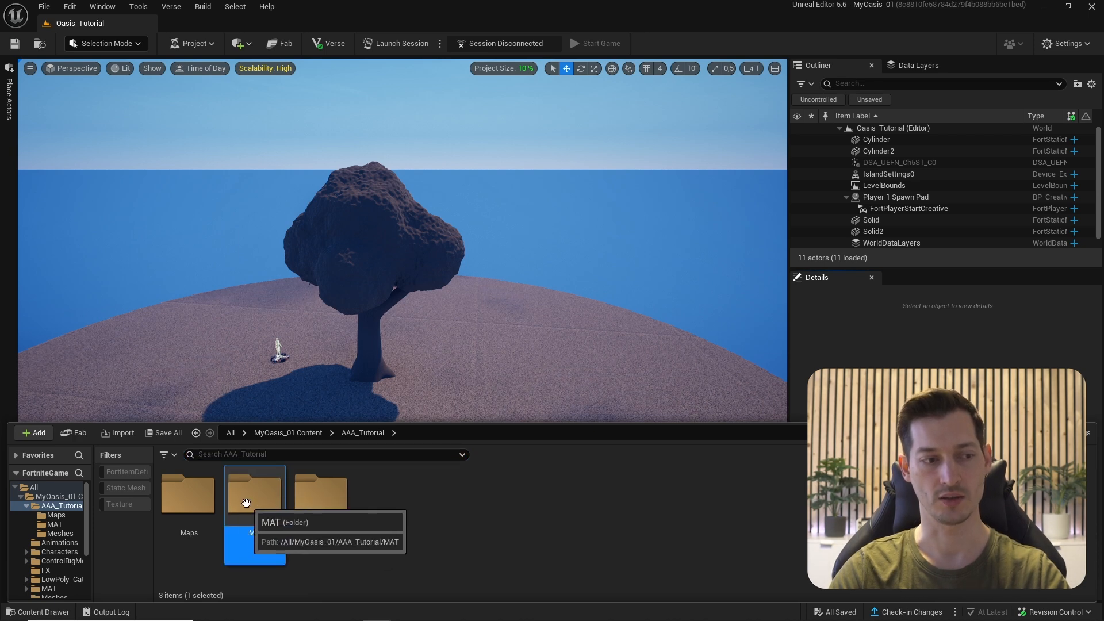
double_click(250, 501)
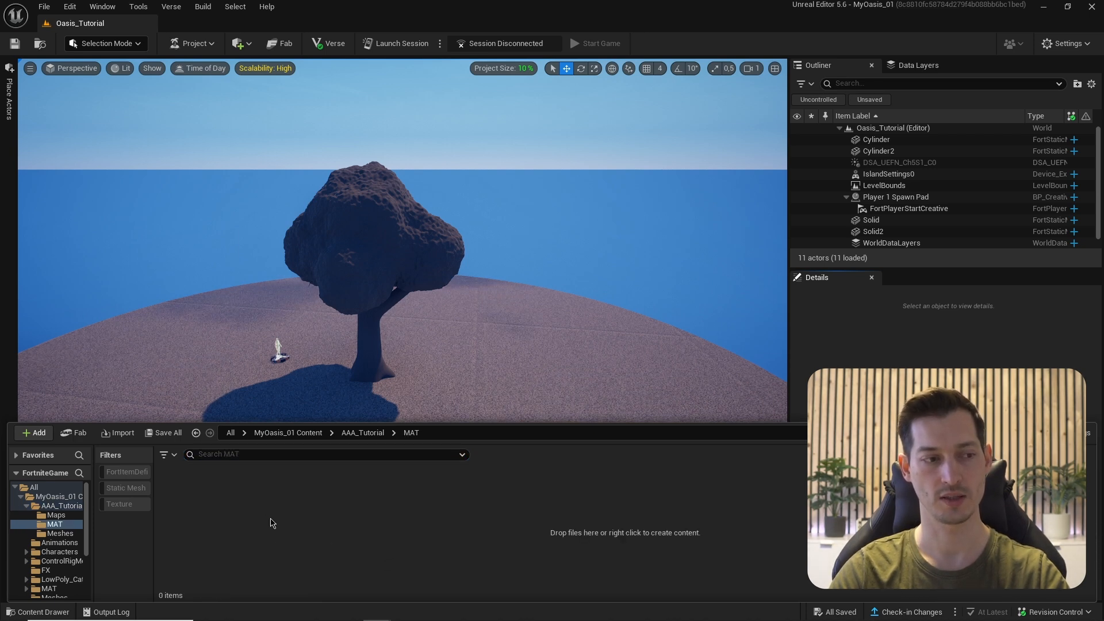
- Create a material named M_PBR_Master there and open it in the Material Graph editor
right_click(268, 502)
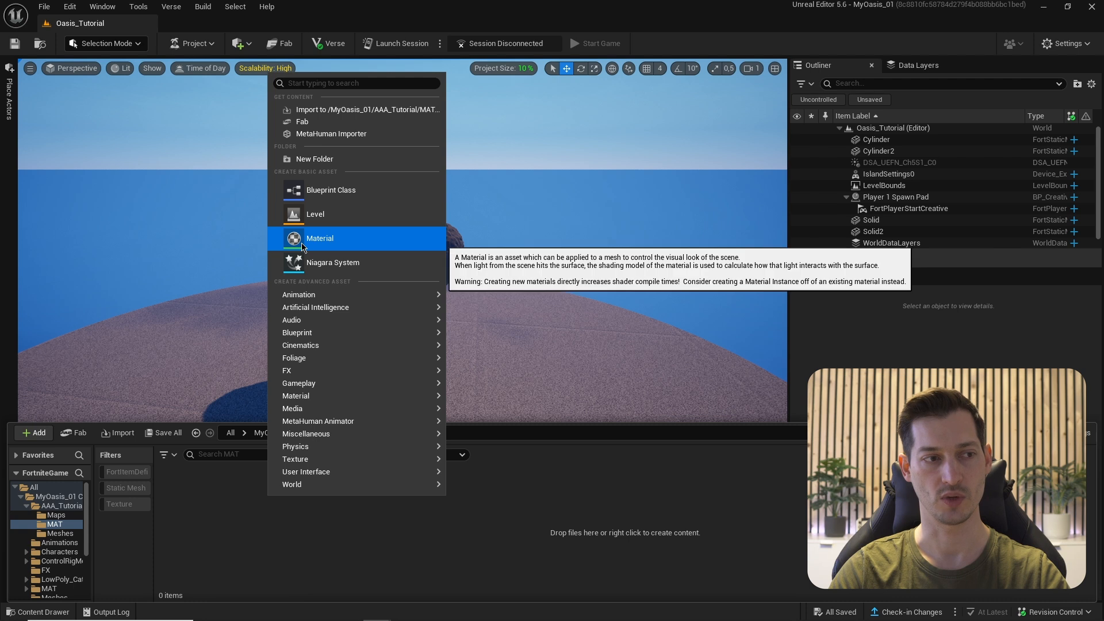
click(345, 238)
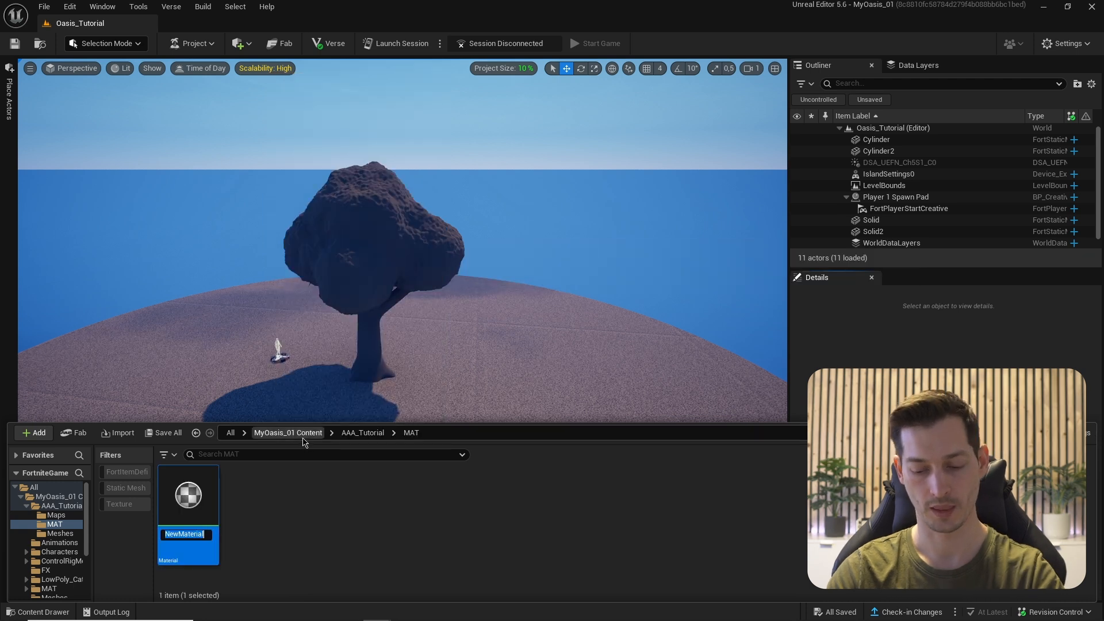
text(M_P)
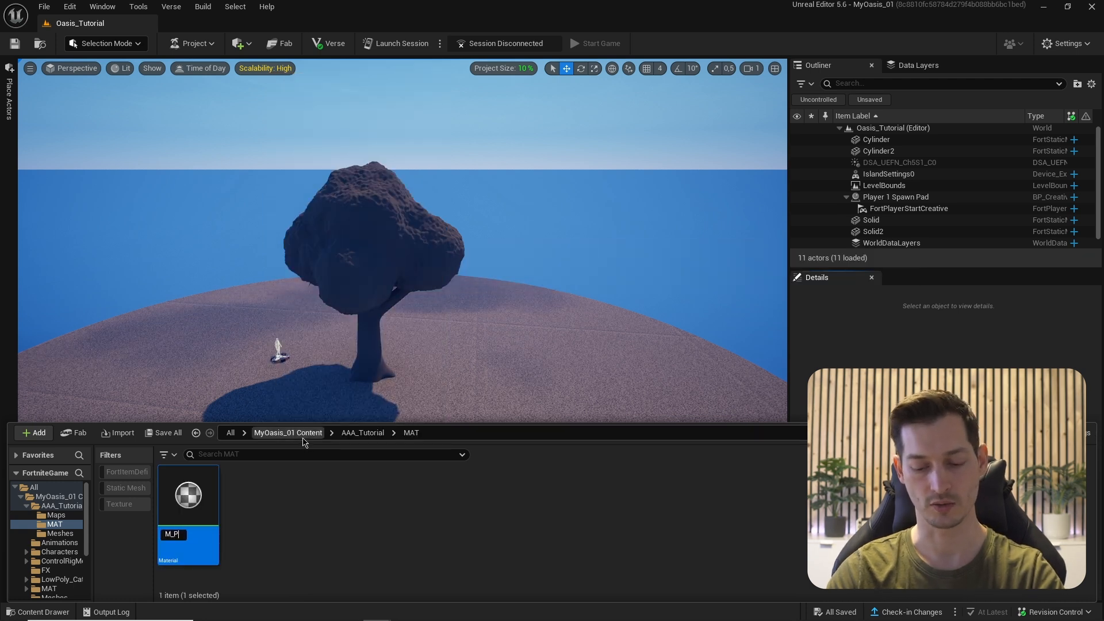
text(BR_Master)
key(Return)
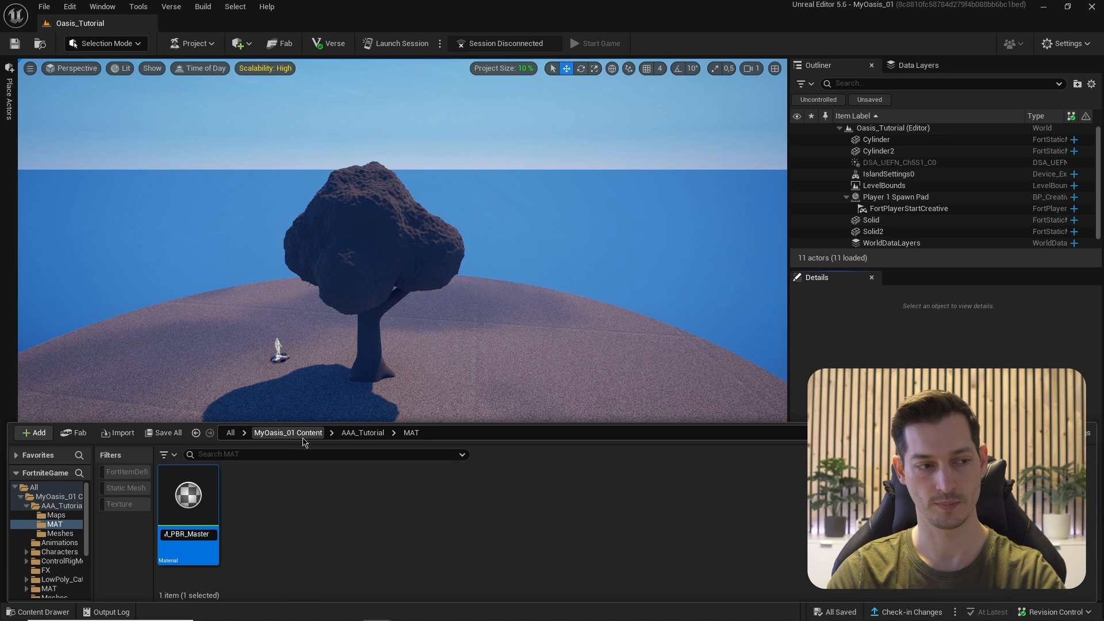
double_click(181, 499)
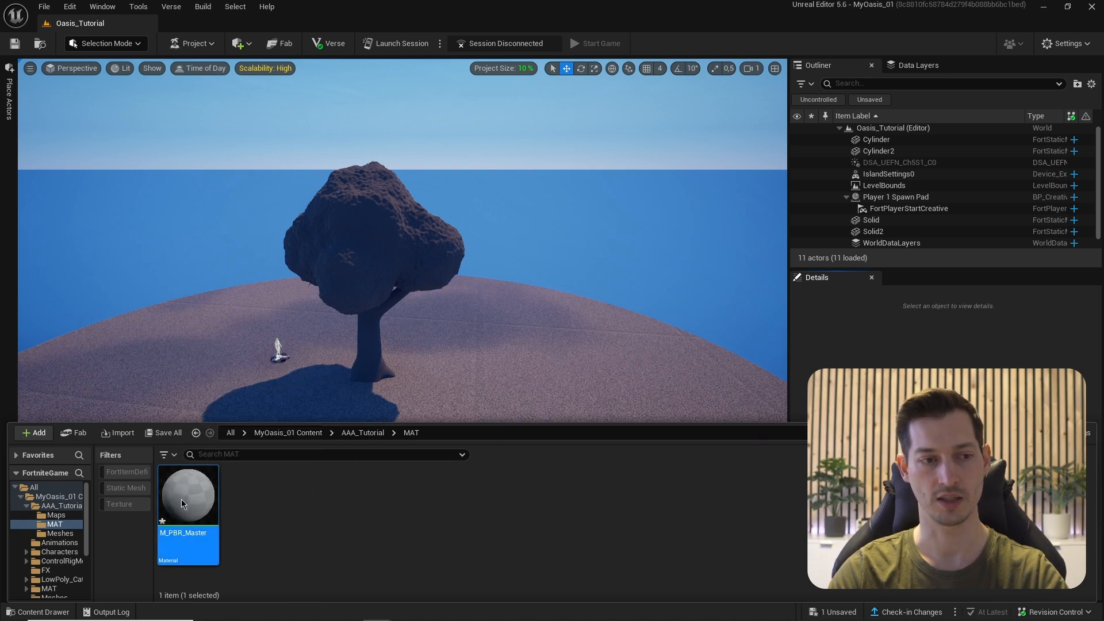
right_drag(437, 236, 666, 240)
- From Textures > Handpainted_Wood_Bark, select all three bark textures and drag them into the graph
scroll(666, 240, down, 2)
click(662, 242)
key(ctrl+space)
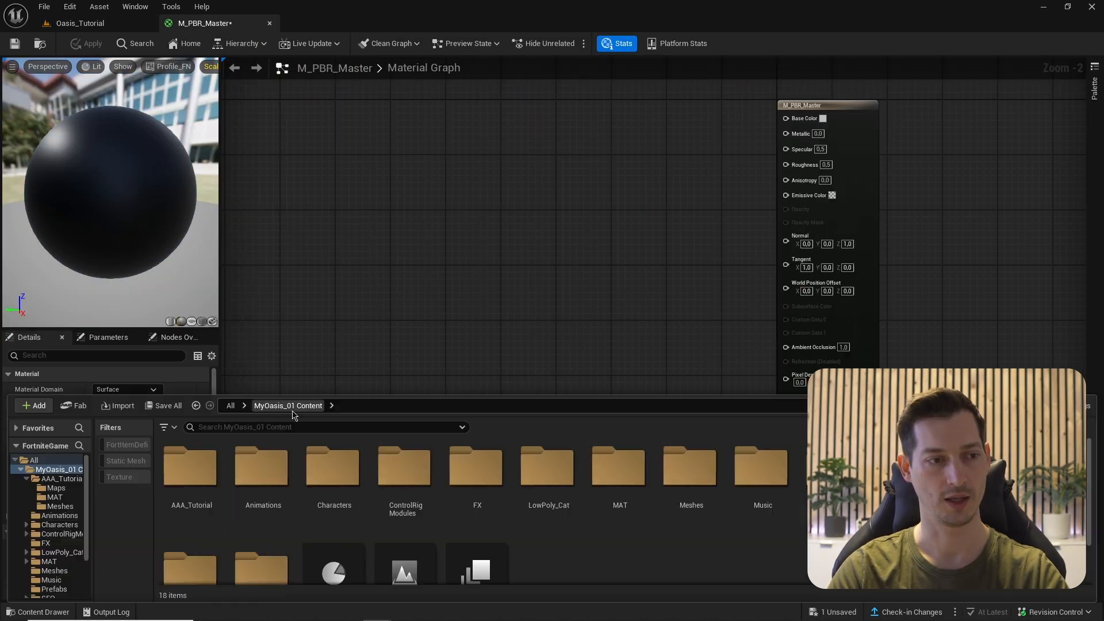
scroll(816, 483, down, 2)
scroll(627, 510, up, 2)
double_click(975, 483)
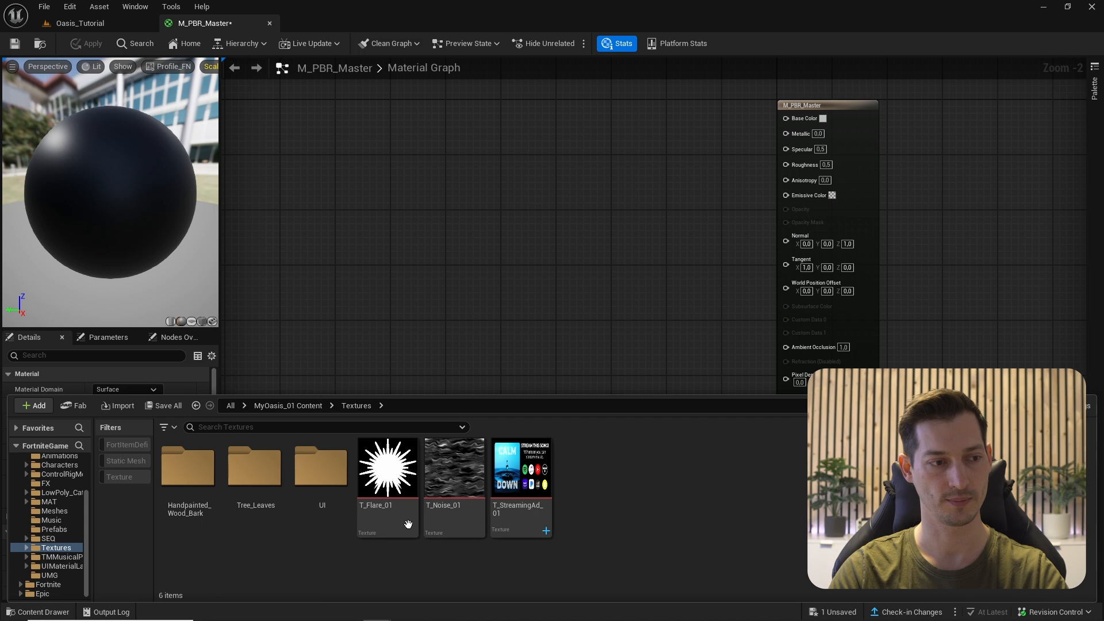
double_click(176, 488)
click(181, 477)
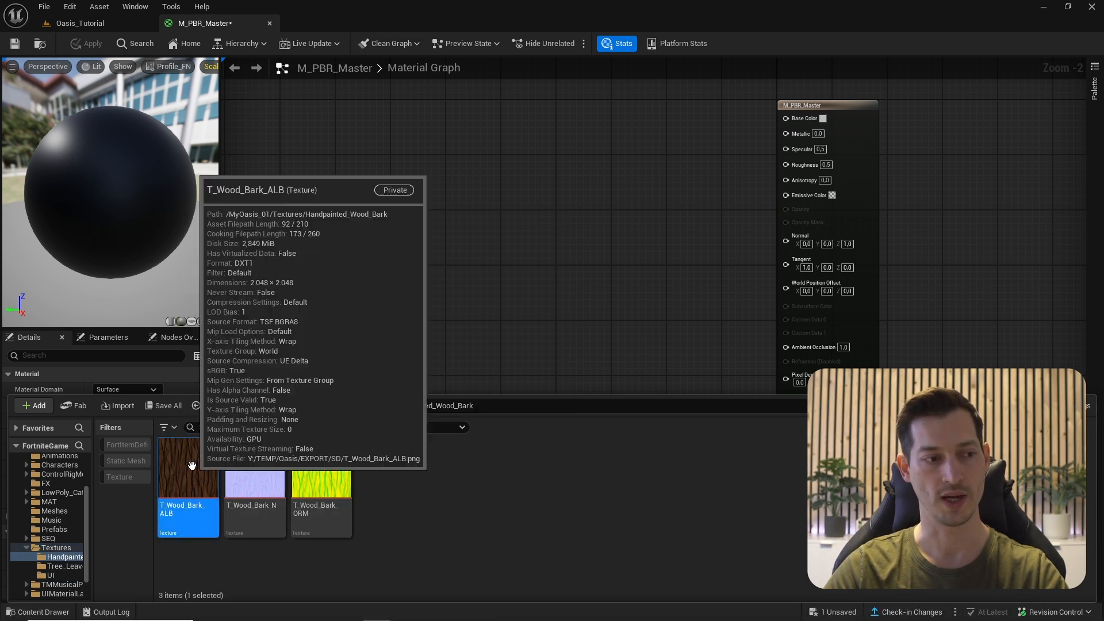
click(245, 464)
key(ctrl+a)
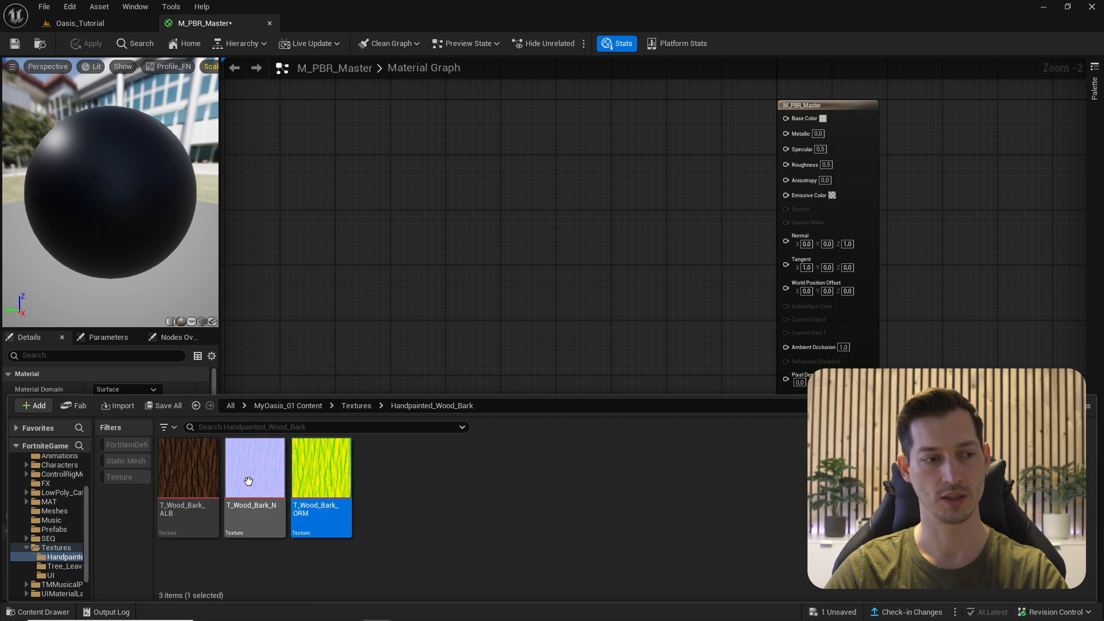
drag(201, 473, 404, 167)
- Open T_Wood_Bark_ORM and view its green and blue channels individually
double_click(440, 242)
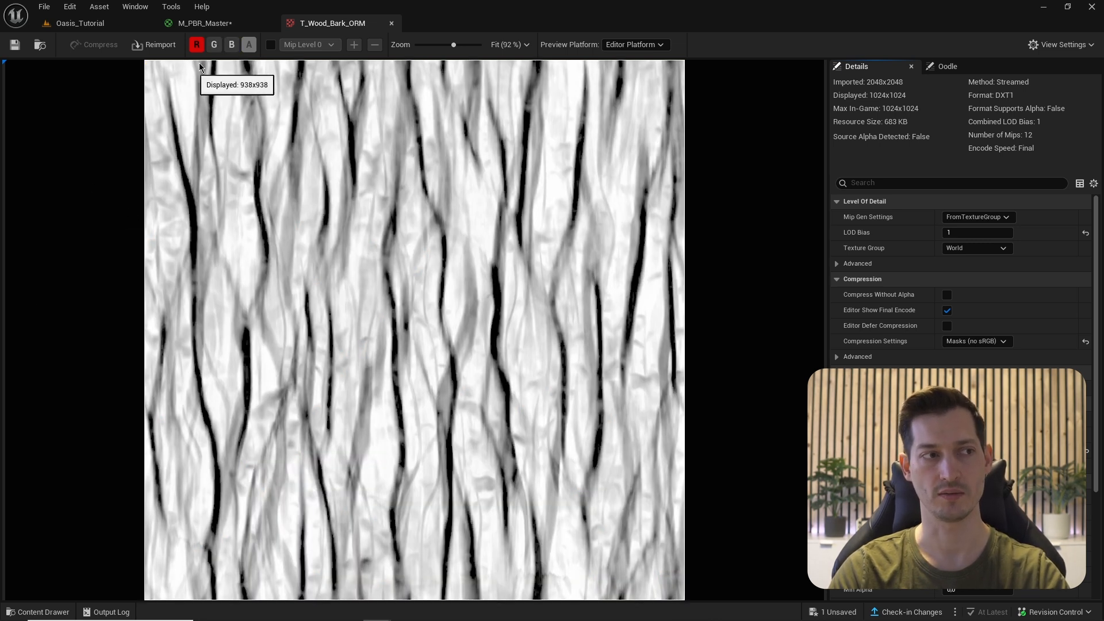
click(214, 44)
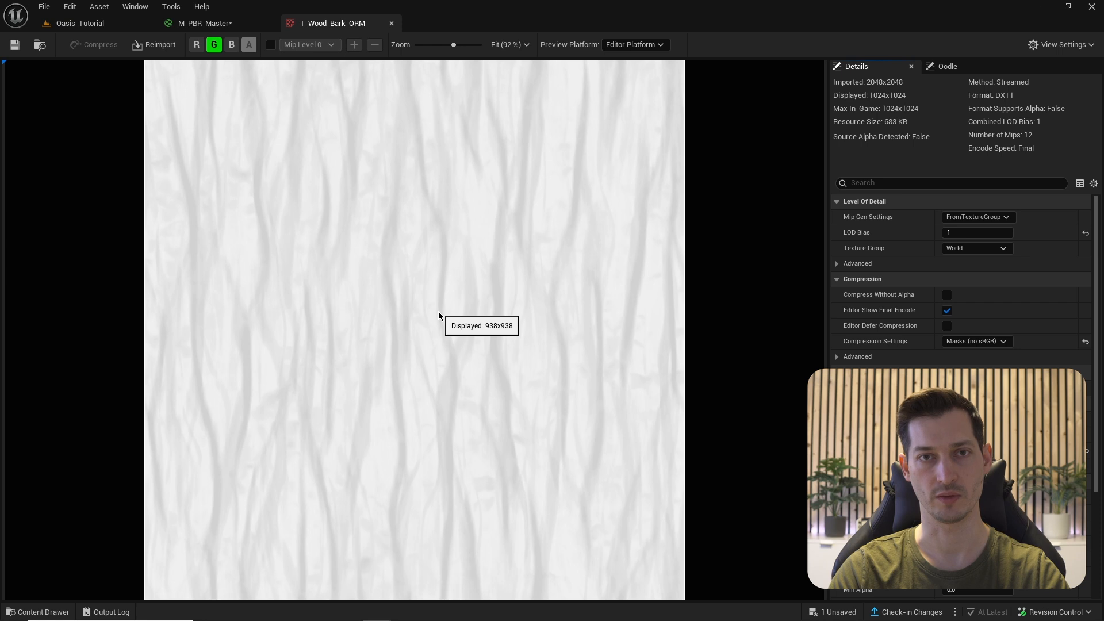
click(232, 44)
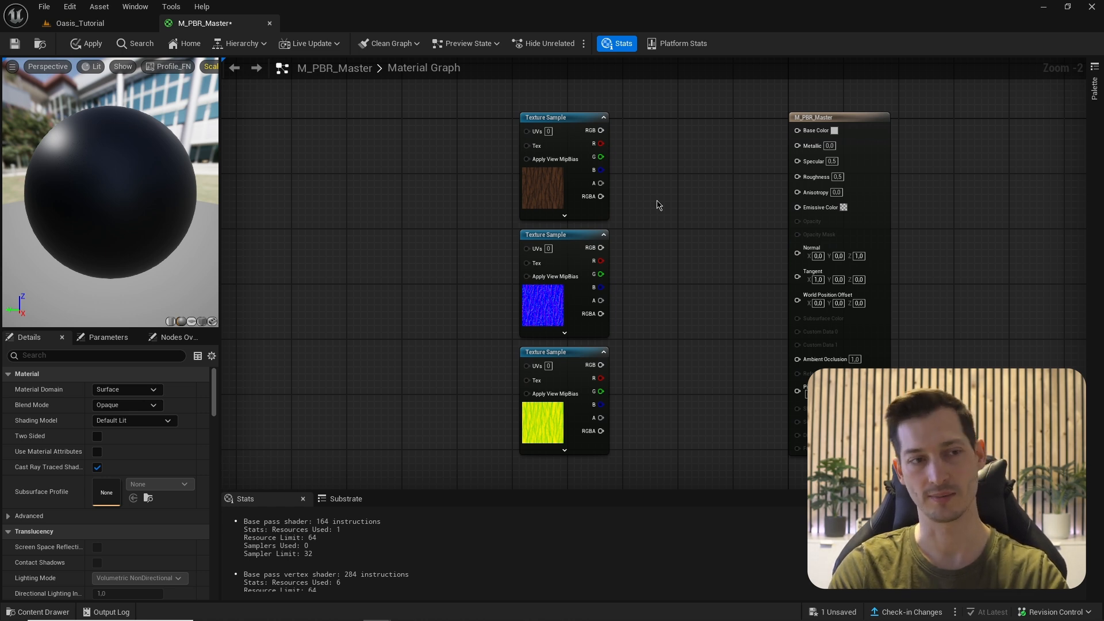
- Convert the three Texture Sample nodes to parameters, naming the top one BaseColor
right_drag(659, 205, 493, 138)
drag(553, 235, 665, 453)
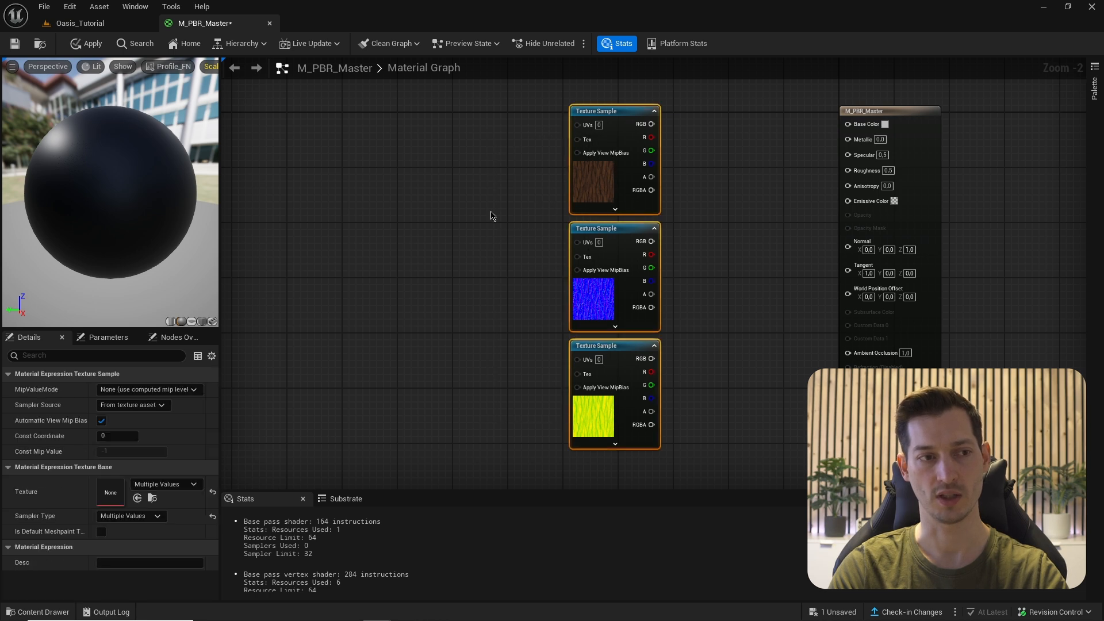
right_click(618, 132)
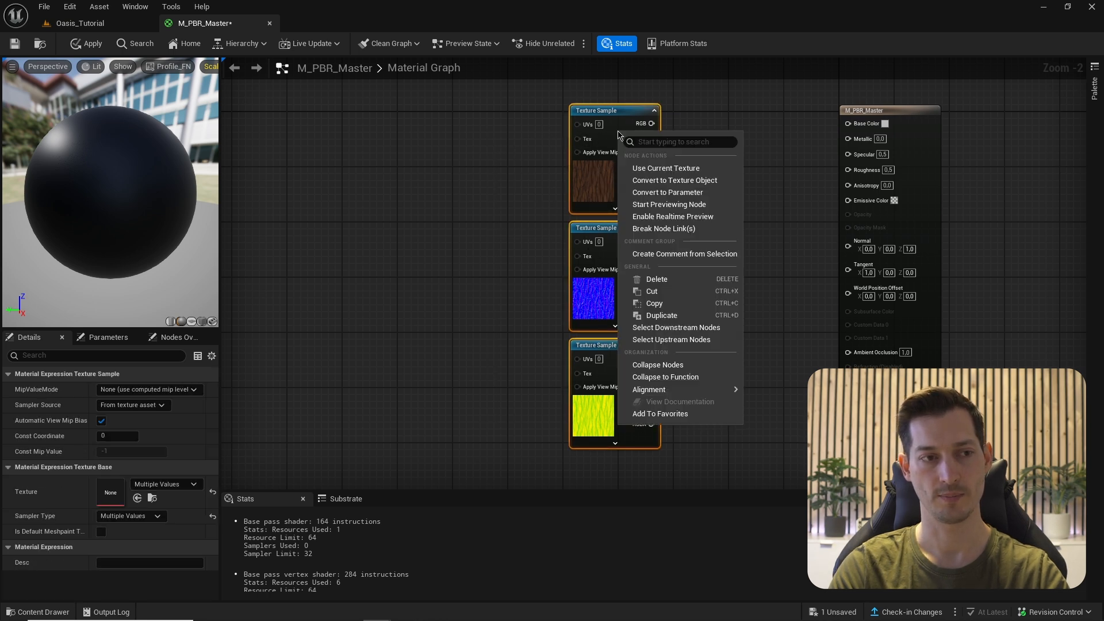
click(657, 193)
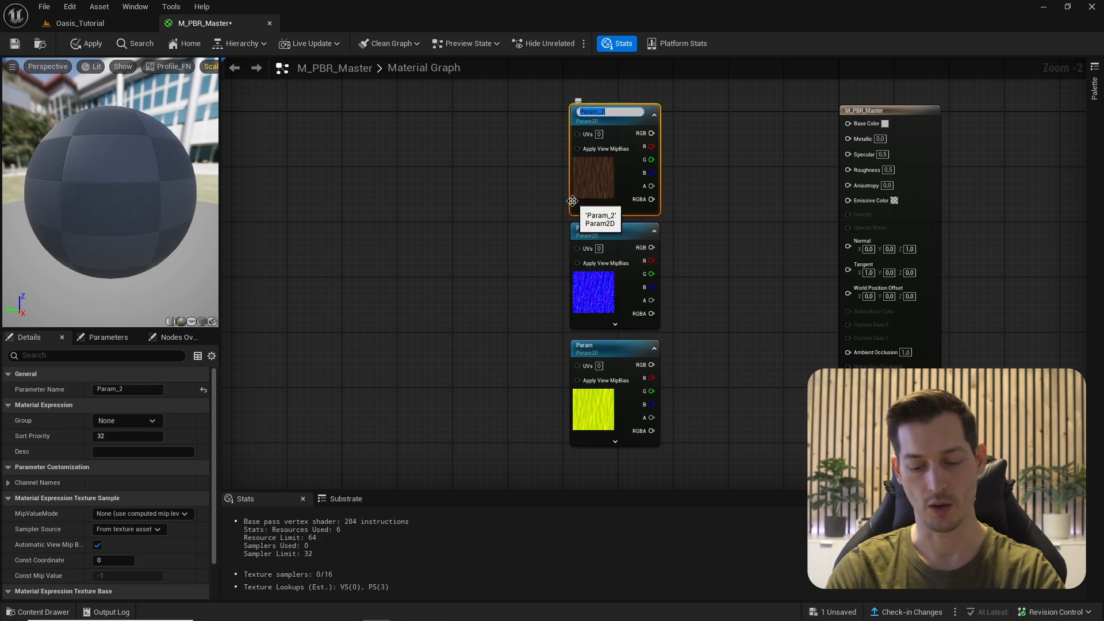
text(BaseColor)
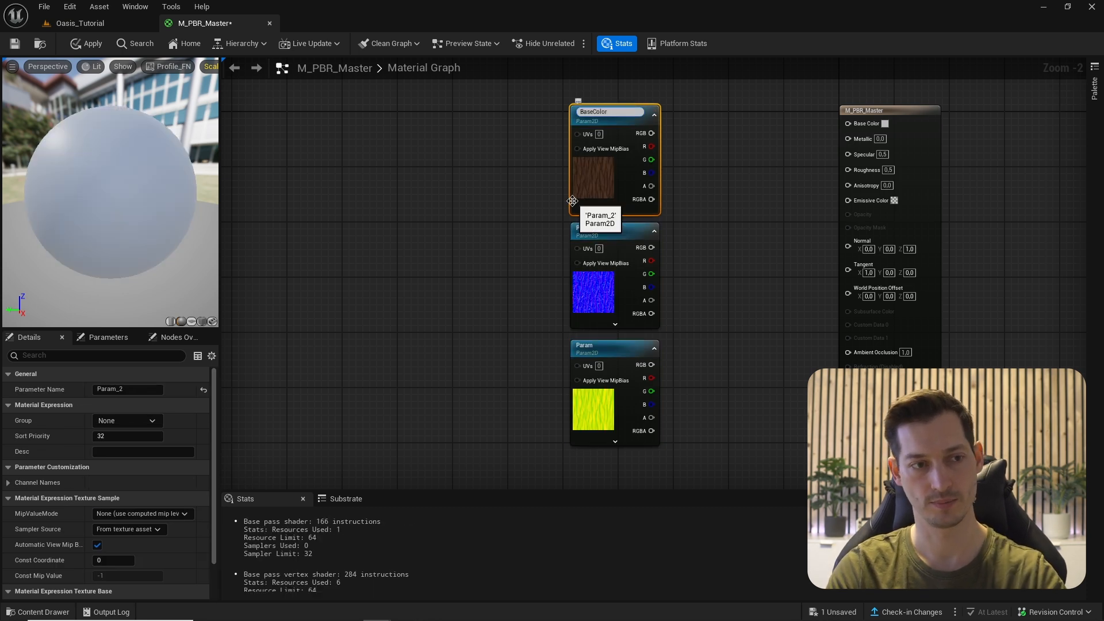
key(Return)
- Rename the middle and bottom texture parameters Normal and ORM
click(639, 288)
key(F2)
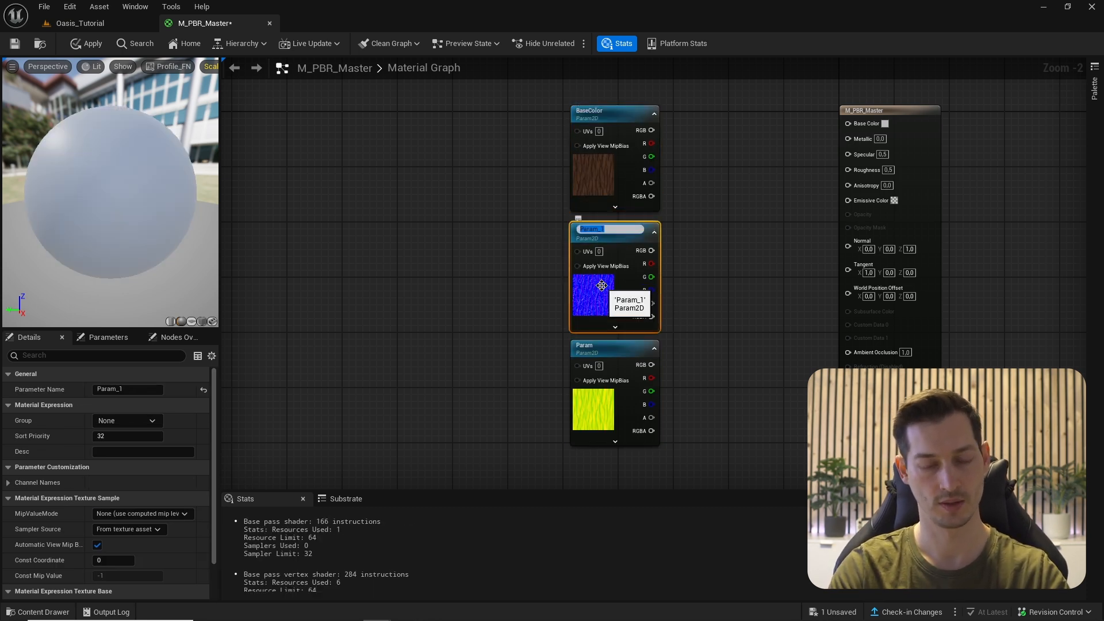
text(Normal)
key(Return)
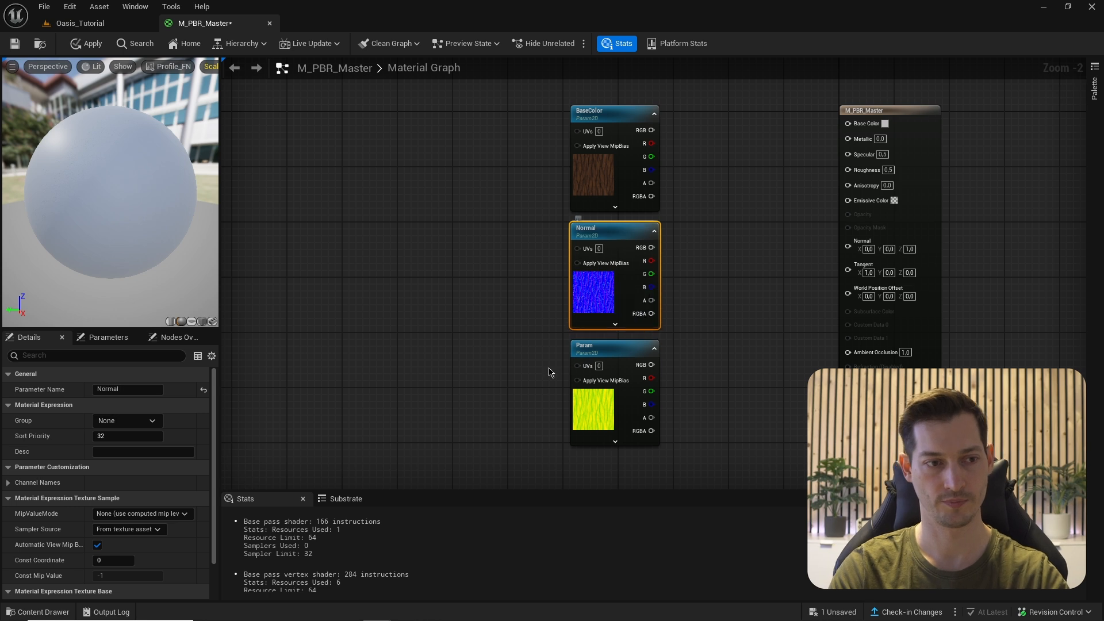
click(600, 333)
key(F2)
text(ORM)
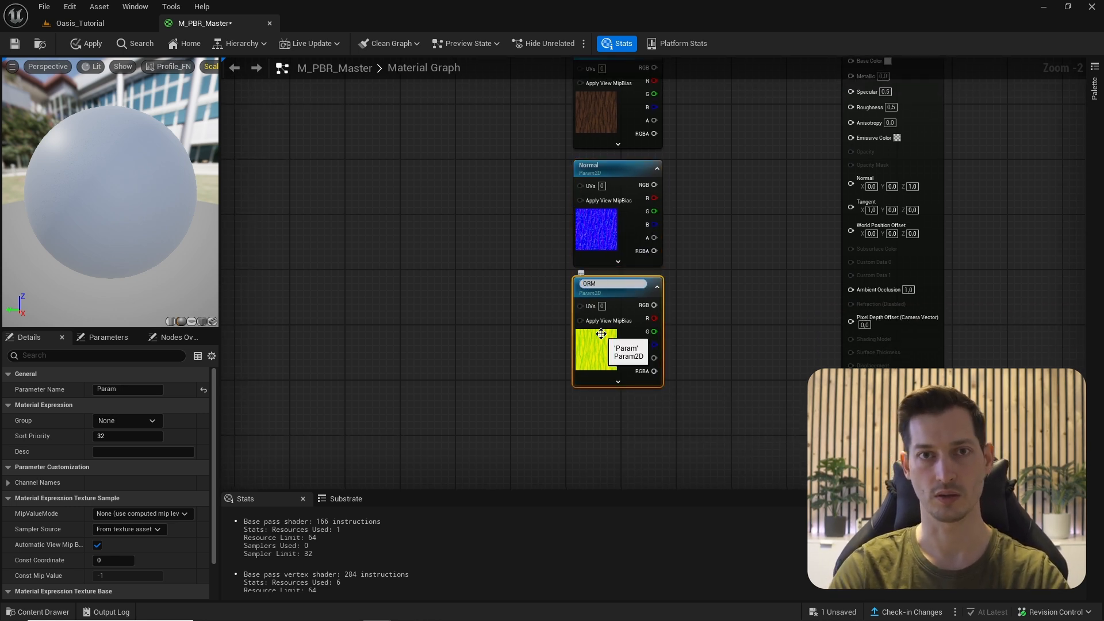
key(Return)
scroll(506, 238, down, 1)
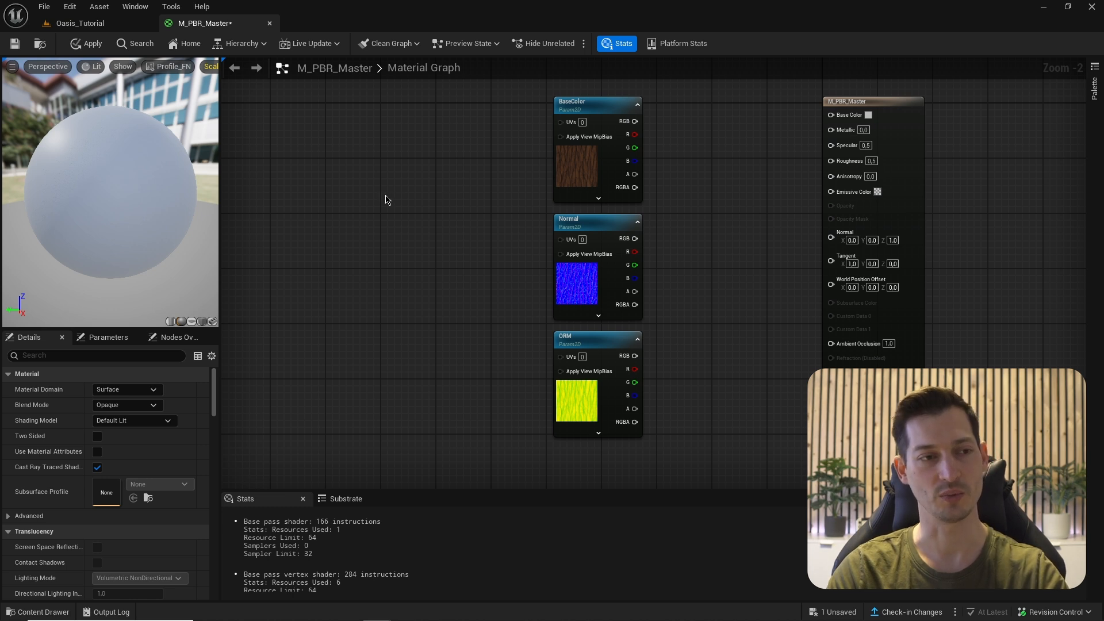
- Add a TexCoord node and wire it into the BaseColor texture's UVs
right_drag(387, 199, 687, 194)
scroll(500, 215, down, 1)
right_drag(499, 215, 647, 207)
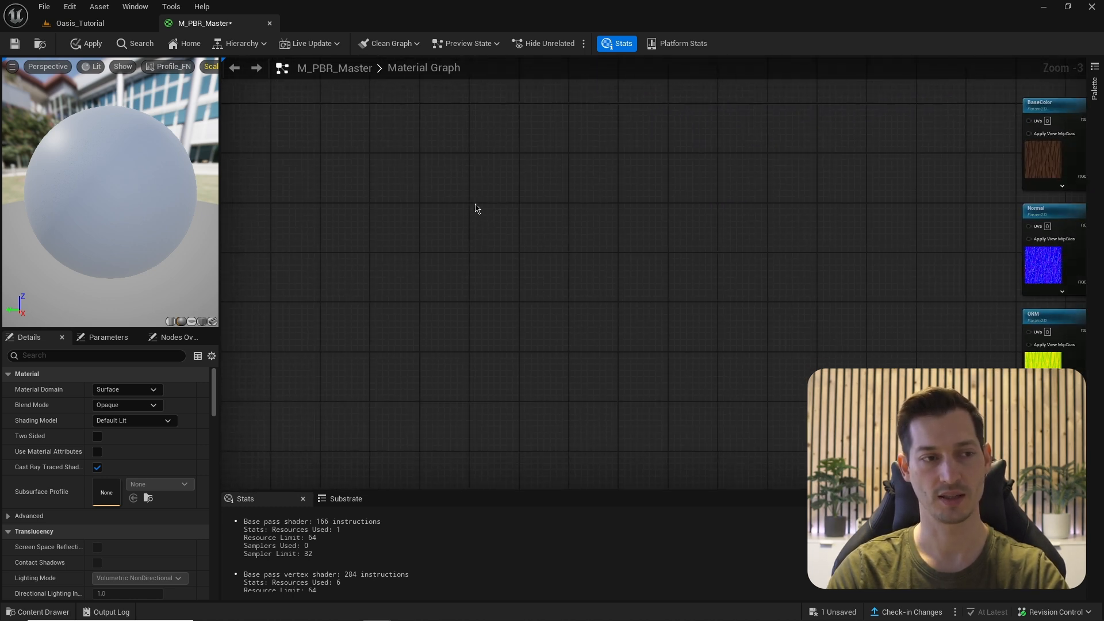
click(369, 191)
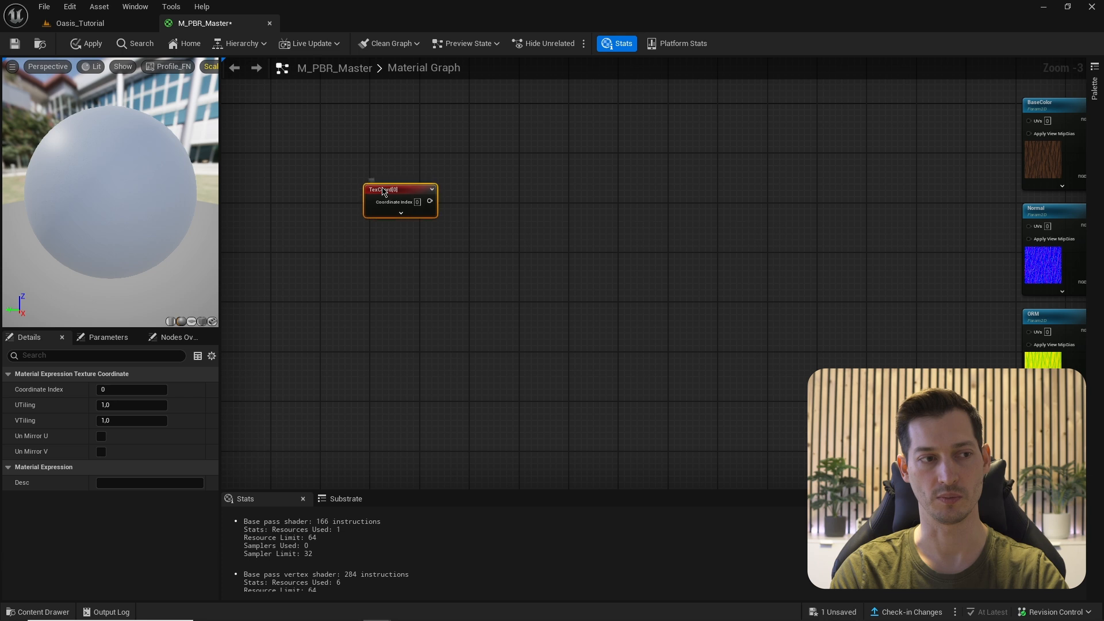
right_drag(398, 198, 331, 208)
drag(350, 198, 972, 134)
- Preview the BaseColor texture and orbit the preview to inspect it
right_click(991, 136)
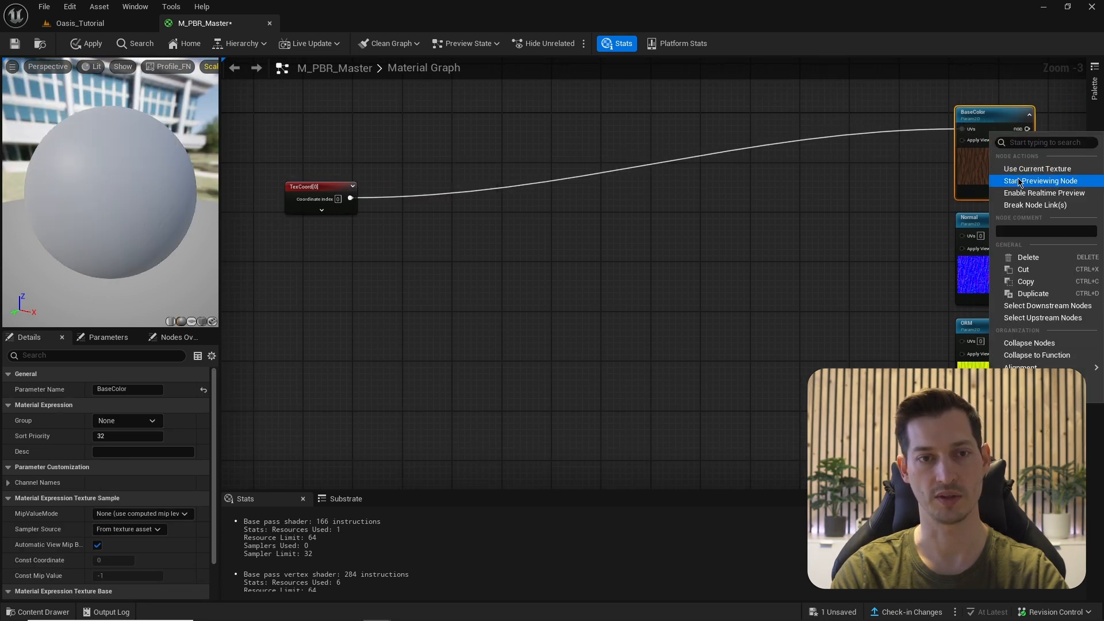
click(1000, 180)
mouse_move(57, 190)
mouse_down()
mouse_move(74, 175)
mouse_move(57, 190)
mouse_up()
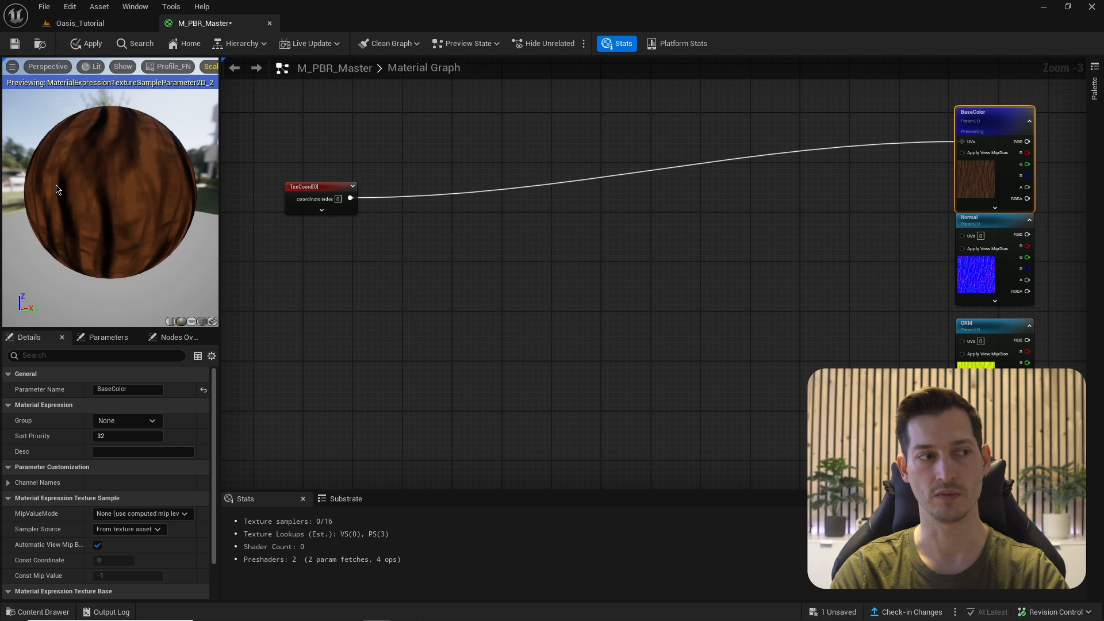
drag(133, 275, 82, 205)
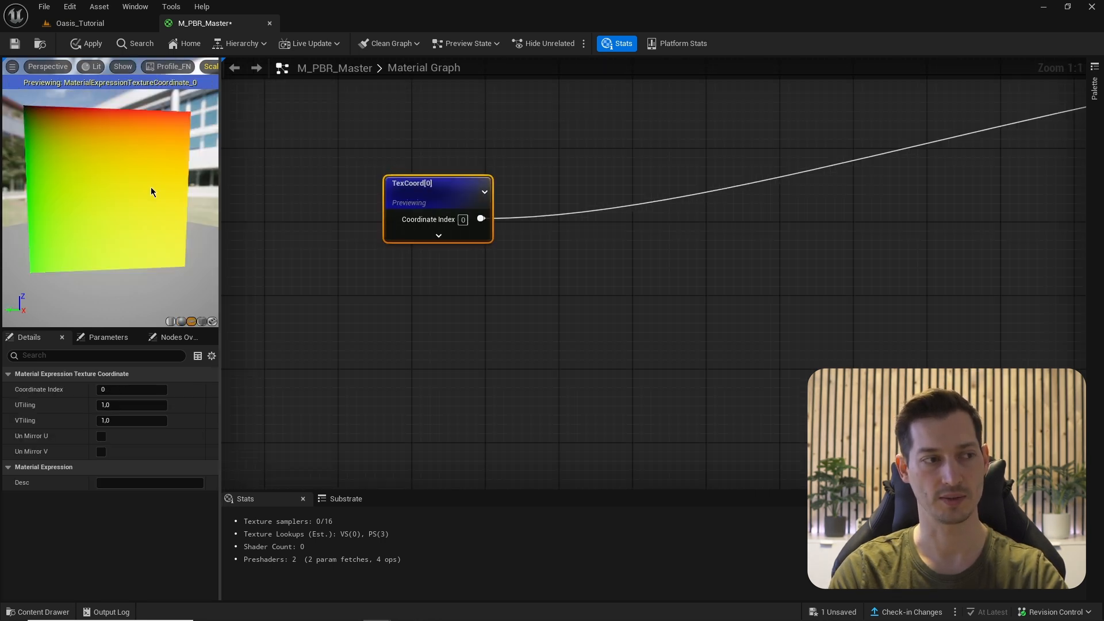
drag(148, 185, 111, 200)
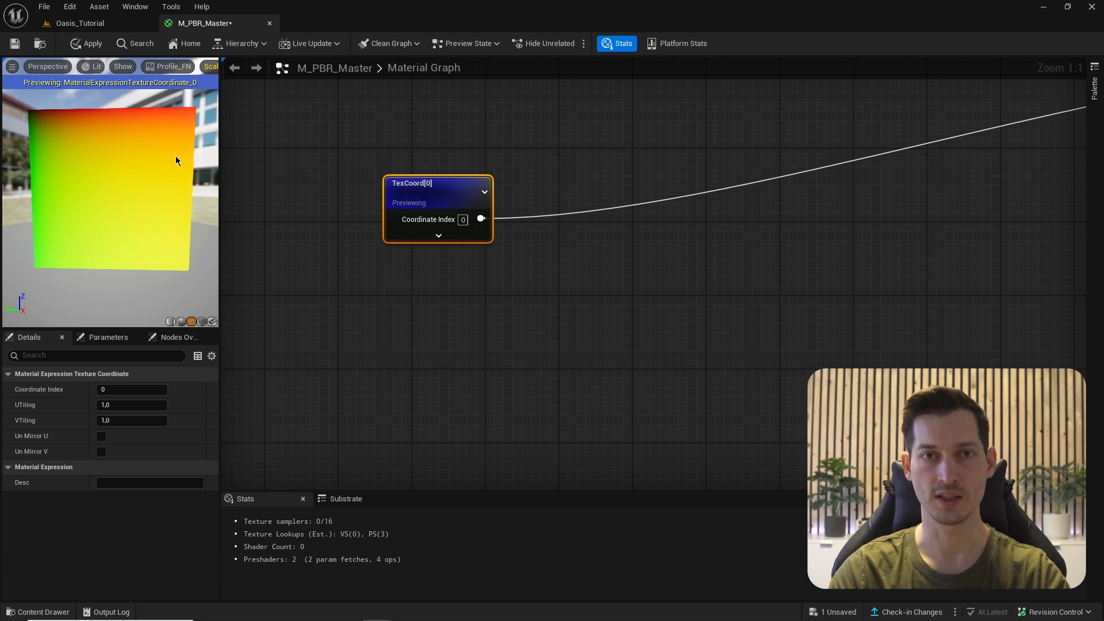
scroll(606, 170, down, 3)
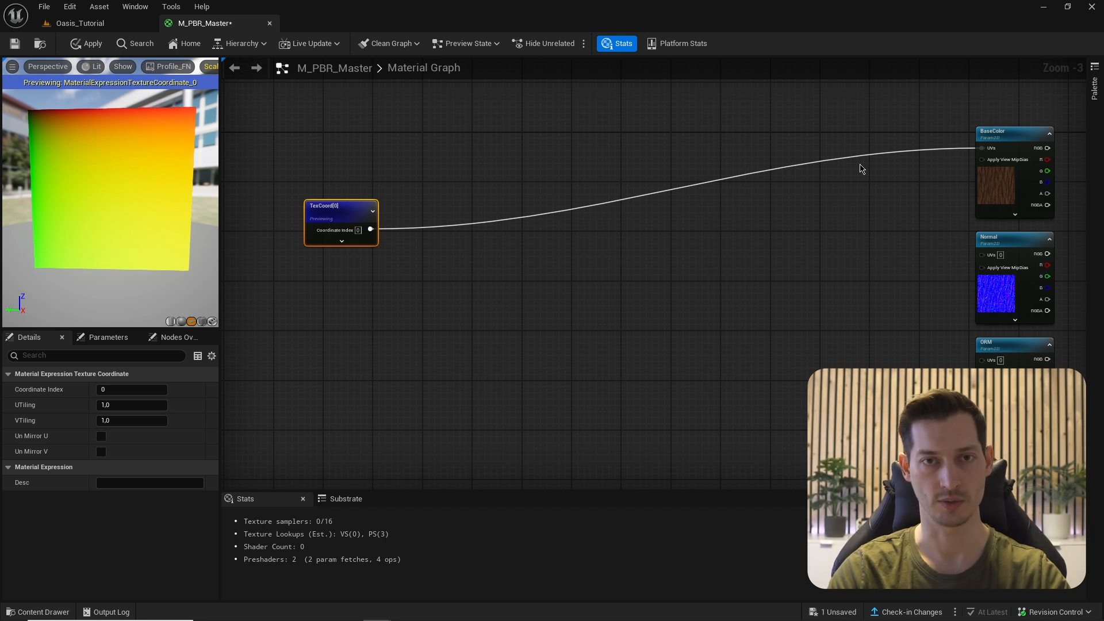
scroll(490, 378, up, 3)
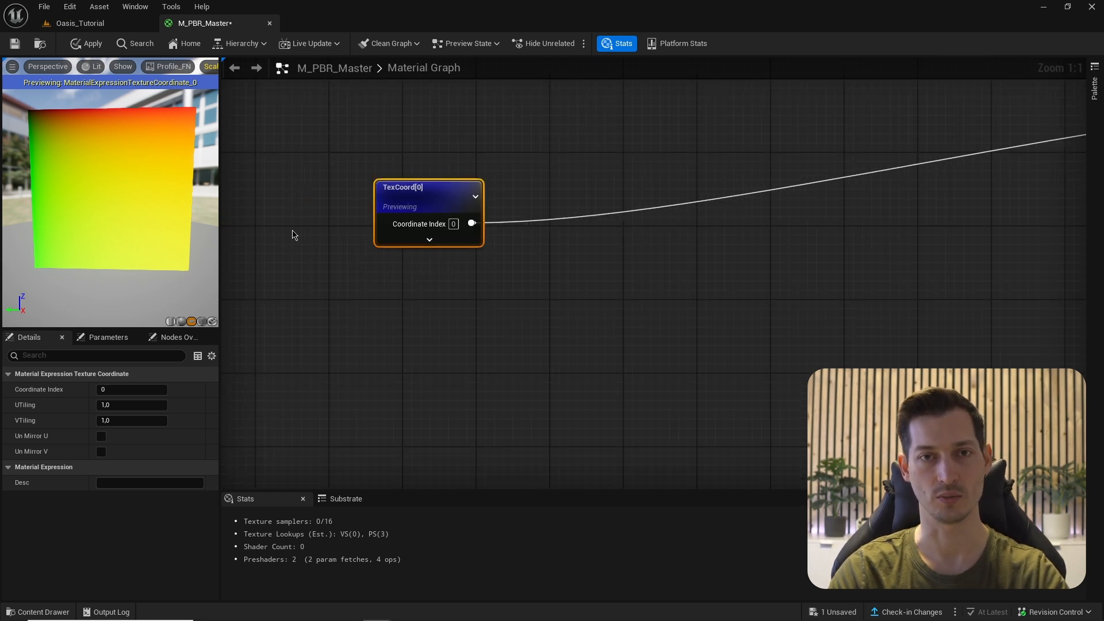
- Insert a Multiply node between TexCoord (into A) and BaseColor's UVs
right_drag(702, 287, 449, 316)
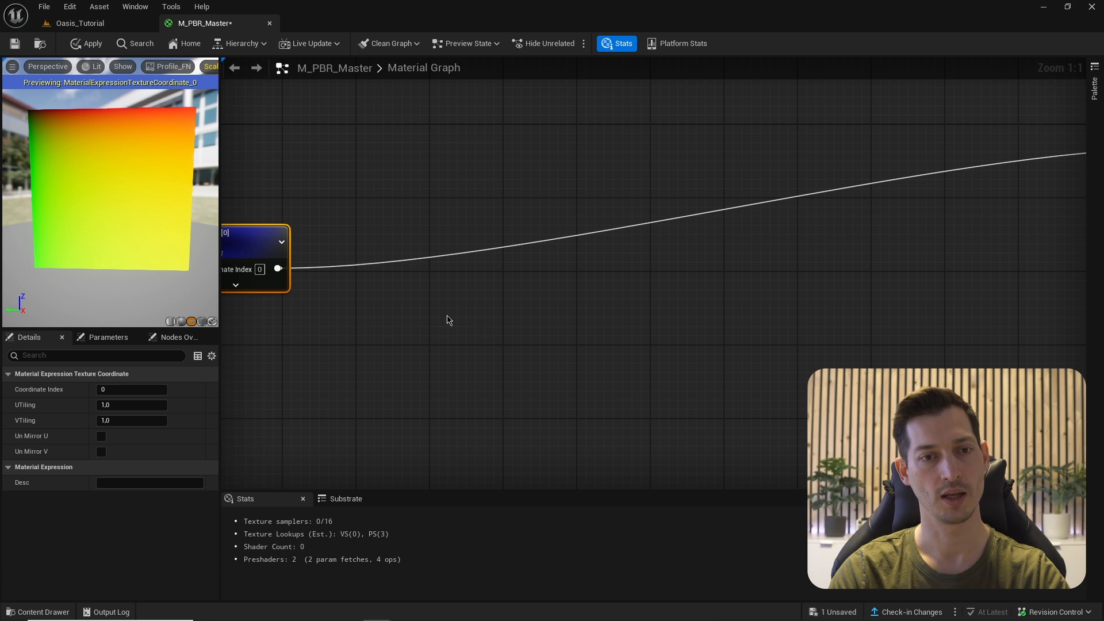
right_drag(878, 189, 632, 230)
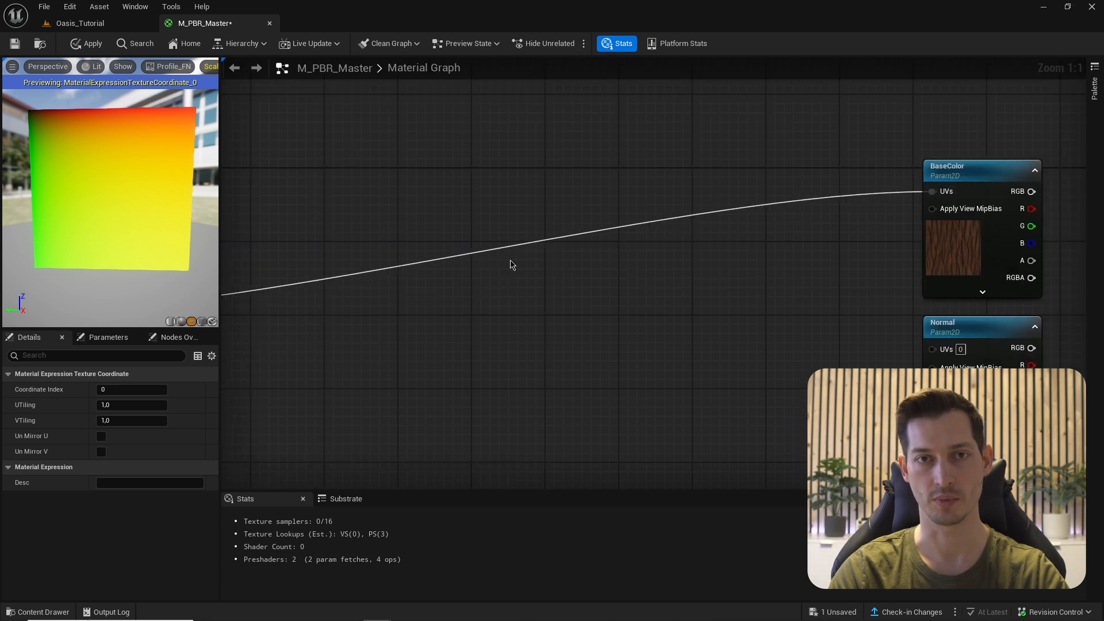
right_drag(282, 275, 540, 240)
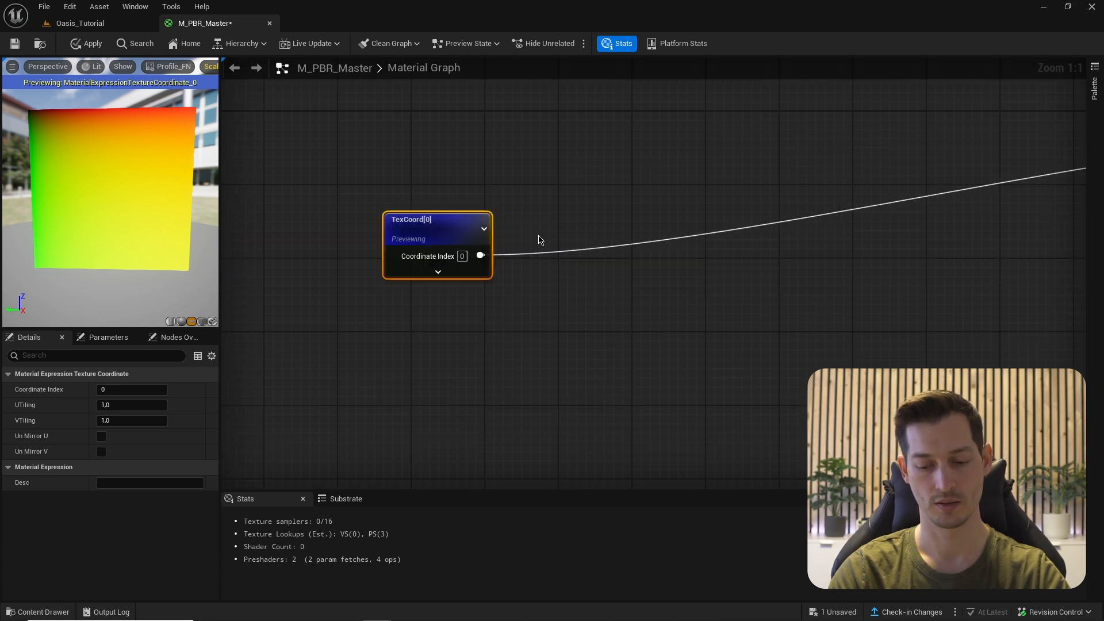
click(584, 233)
drag(556, 257, 592, 255)
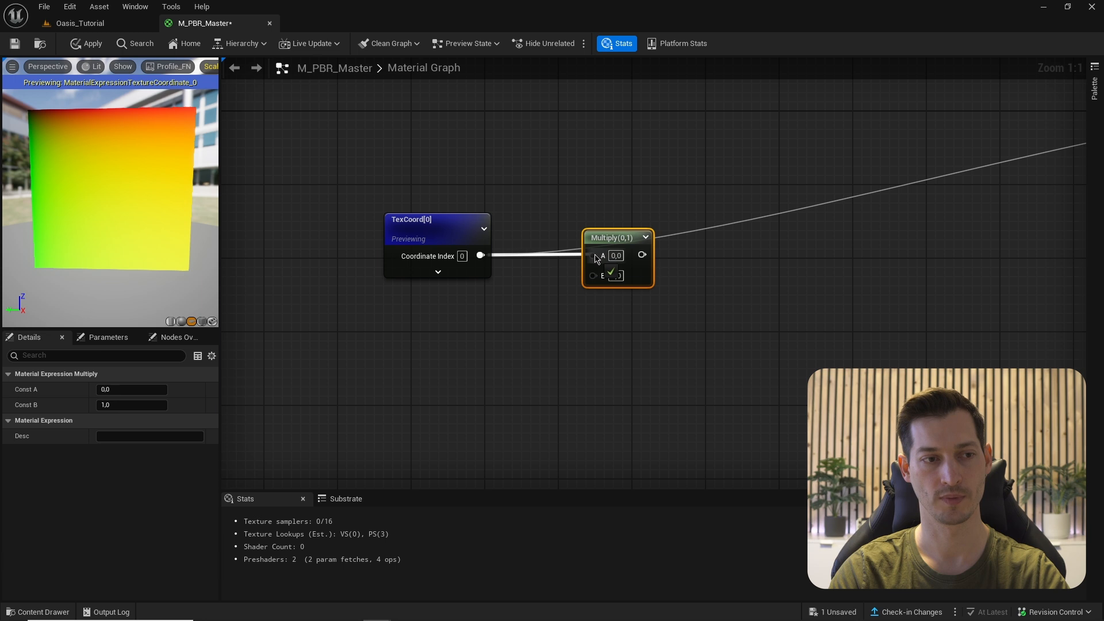
right_drag(654, 310, 486, 286)
scroll(546, 314, down, 1)
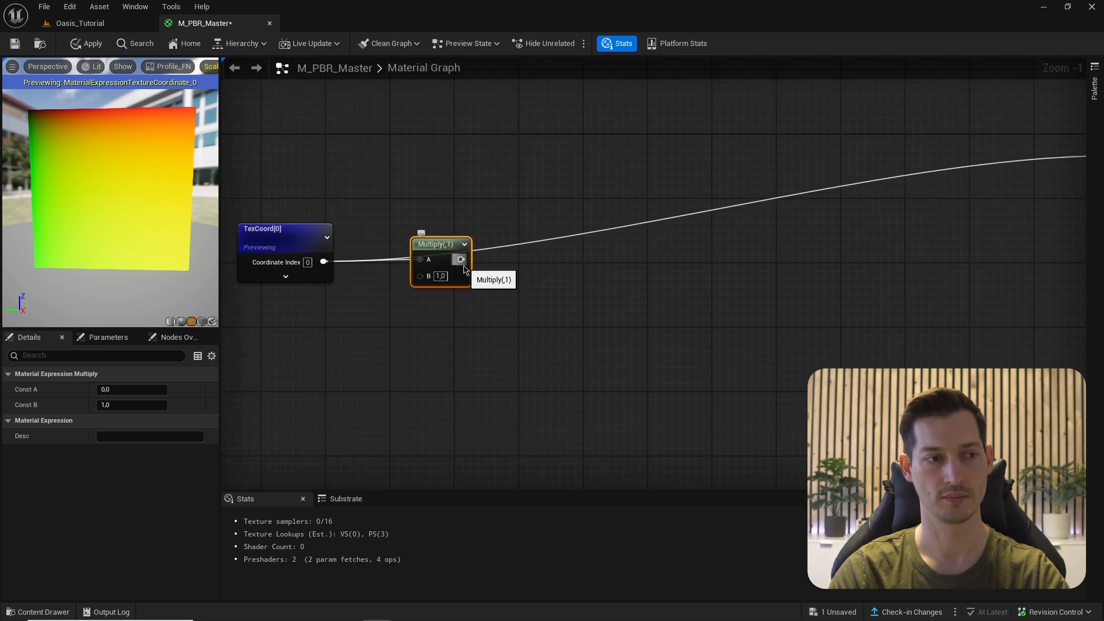
drag(461, 259, 796, 158)
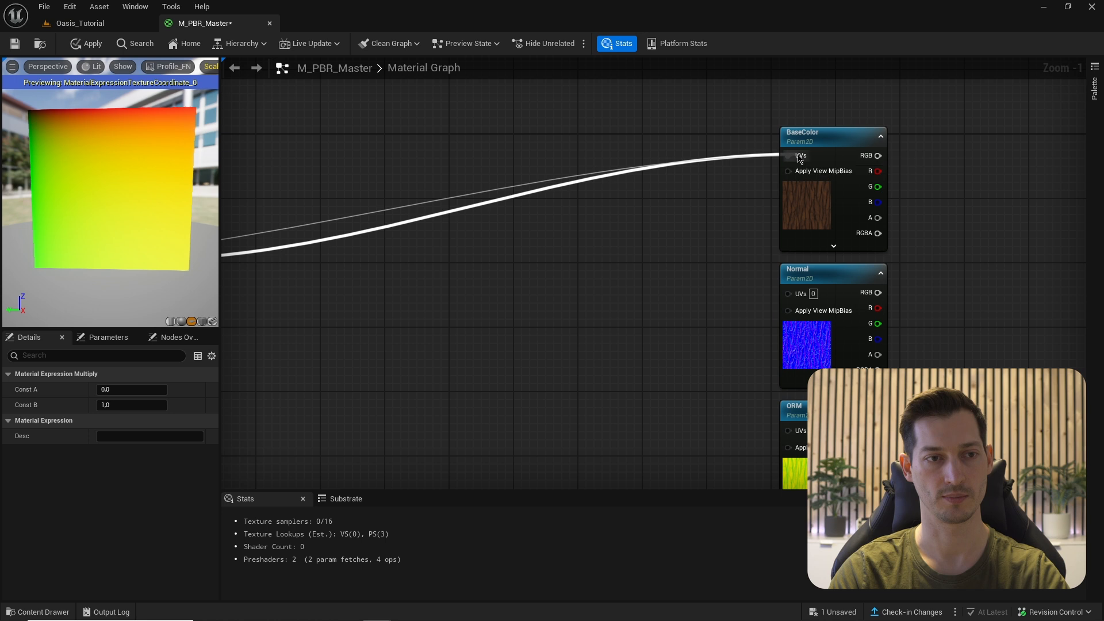
mouse_move(484, 231)
right_down()
mouse_move(772, 187)
mouse_move(484, 231)
right_up()
- Preview BaseColor again and set the Multiply's B to 2 for double tiling
scroll(708, 266, down, 3)
scroll(775, 215, up, 4)
right_click(789, 181)
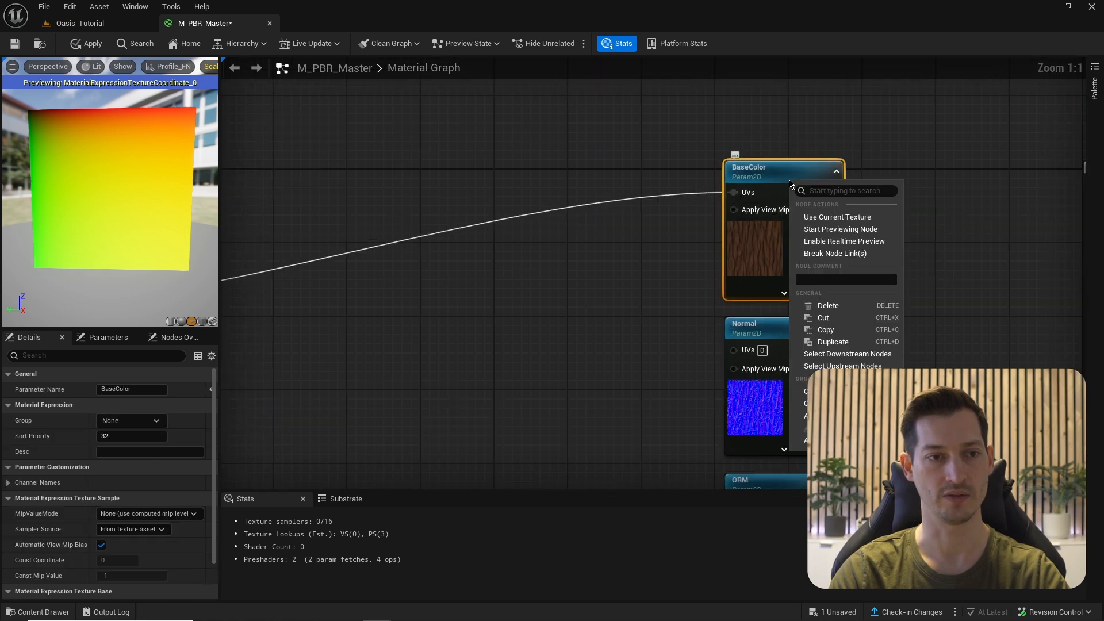
click(806, 231)
right_drag(299, 276, 513, 284)
click(608, 255)
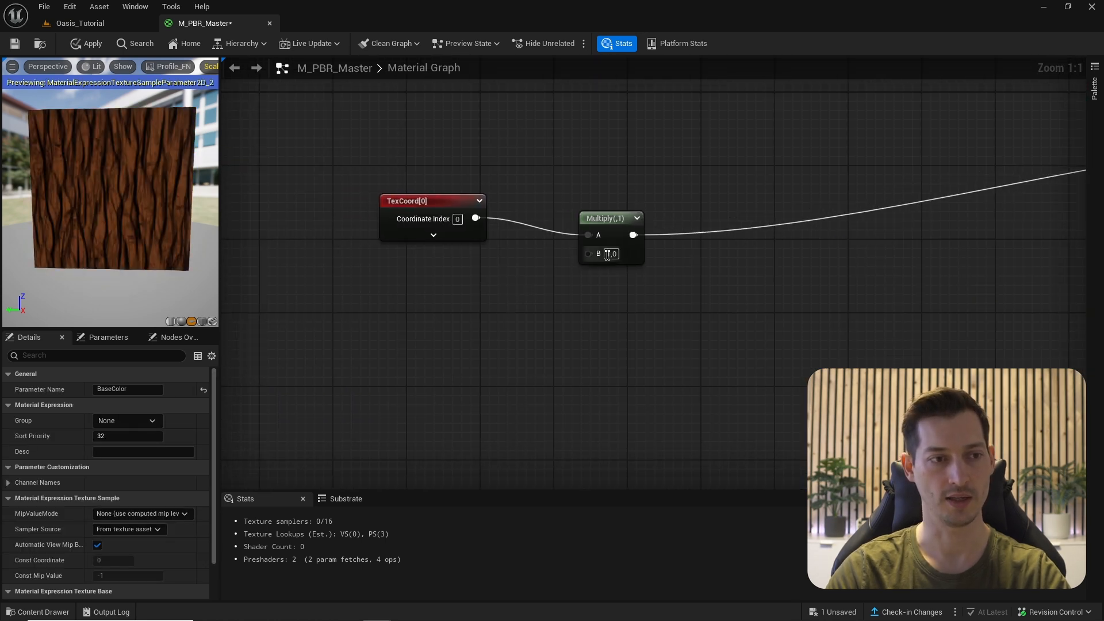
text(2)
key(Return)
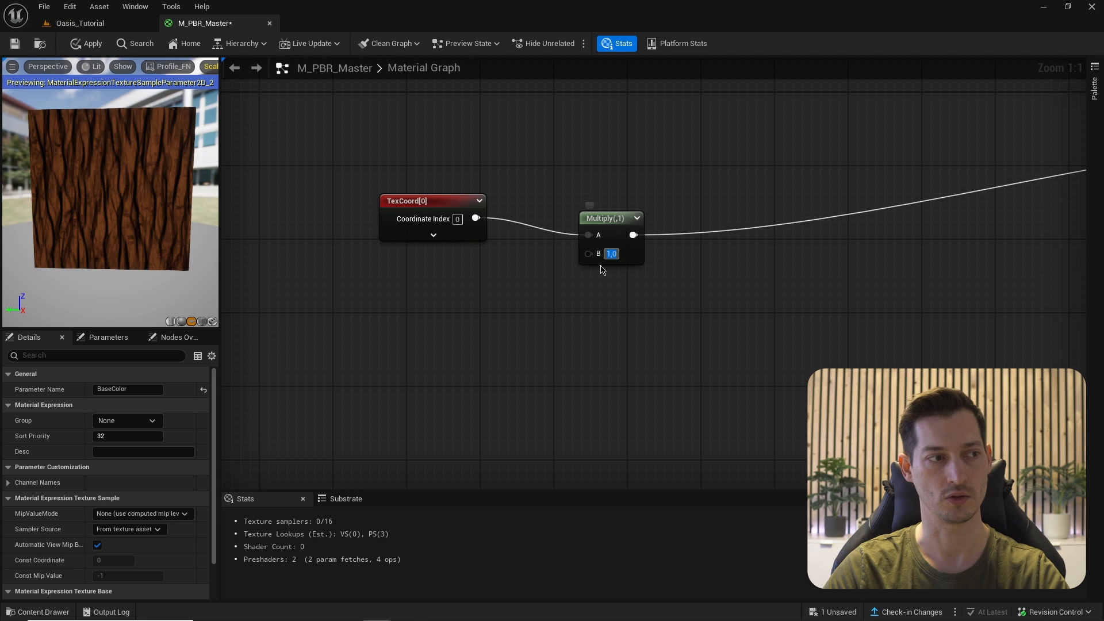
- Try a B value of 0.5, then reset the Multiply's B to 1
drag(187, 310, 92, 210)
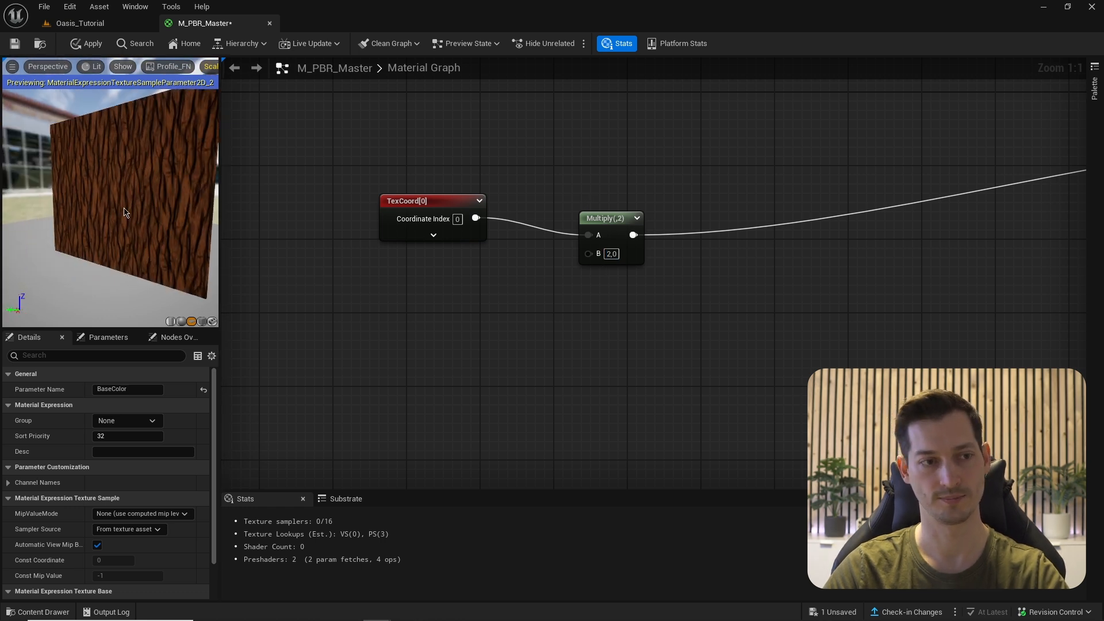
text(,)
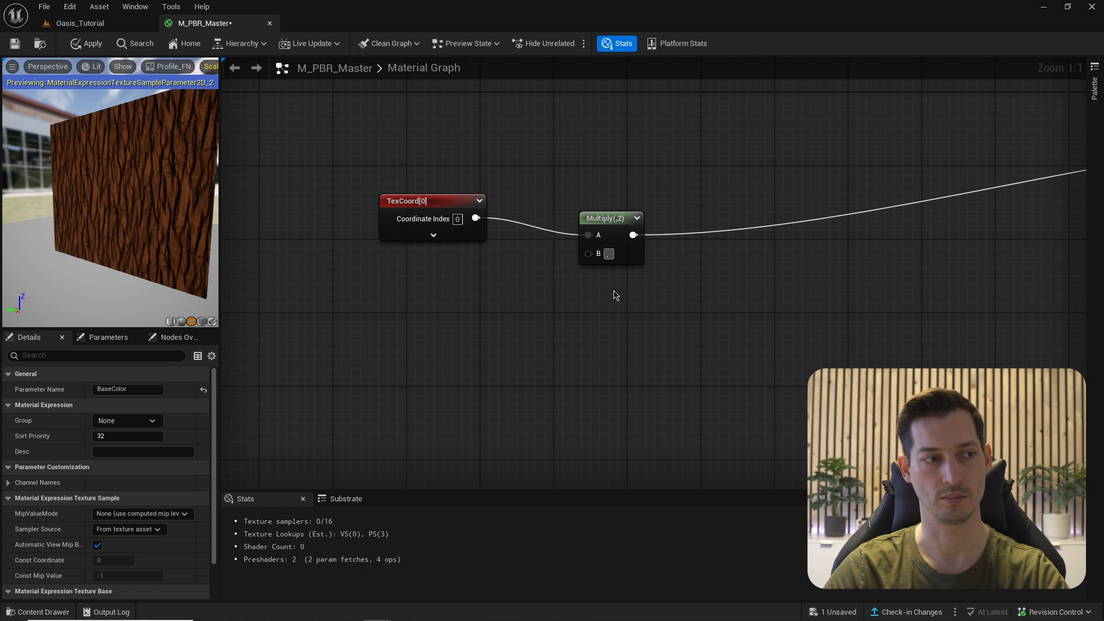
text(5)
key(Return)
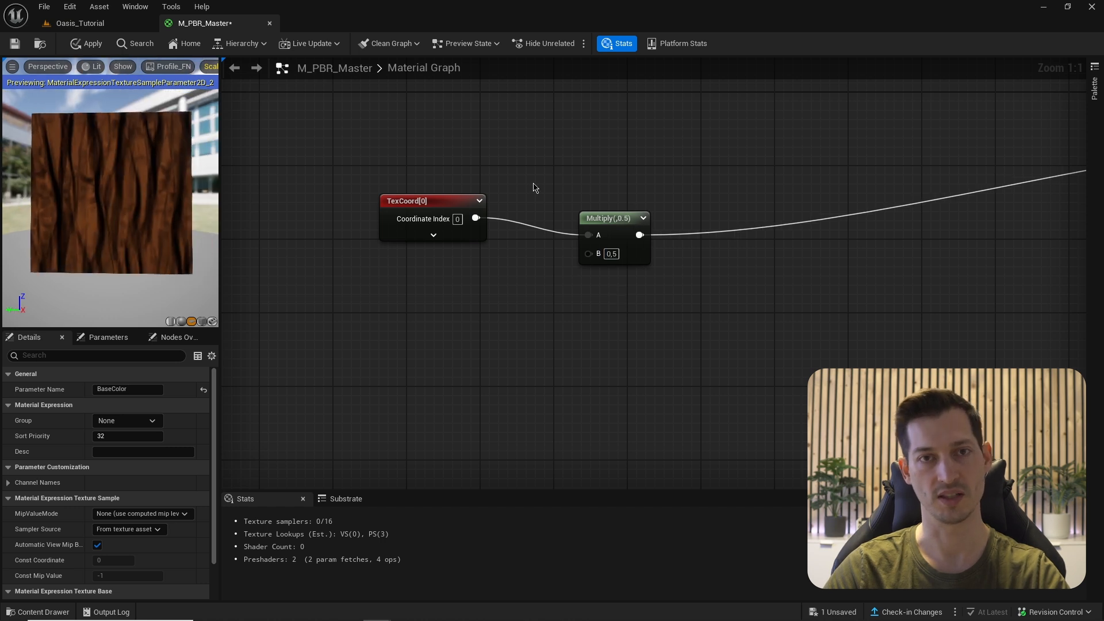
click(610, 251)
text(1)
key(Return)
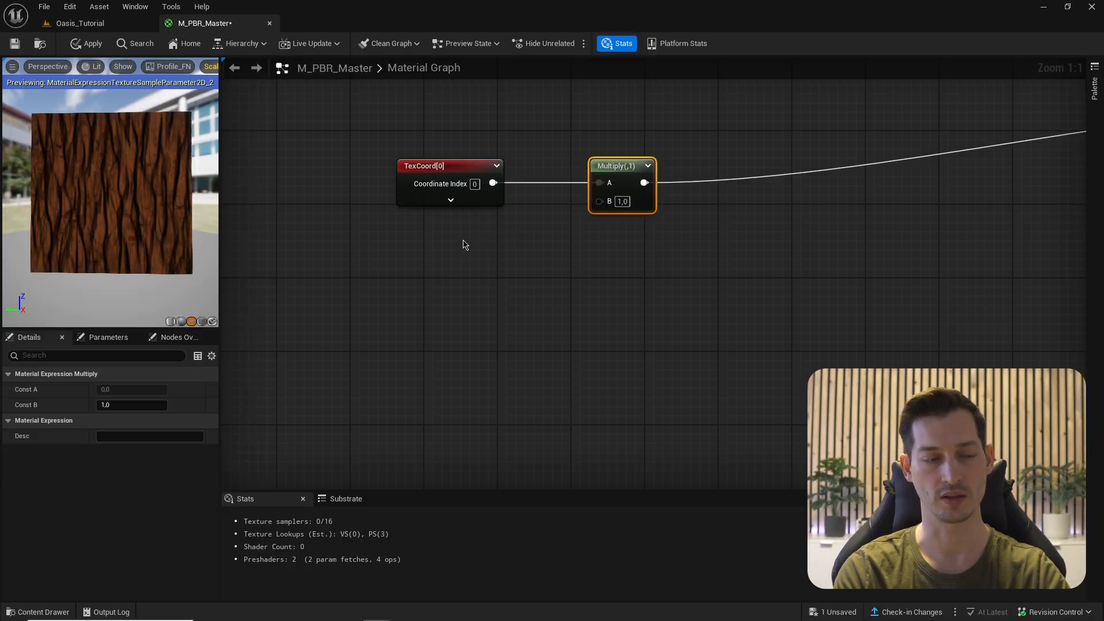
- Add a scalar parameter named UV_Tile with default value 1.0 below TexCoord
click(458, 241)
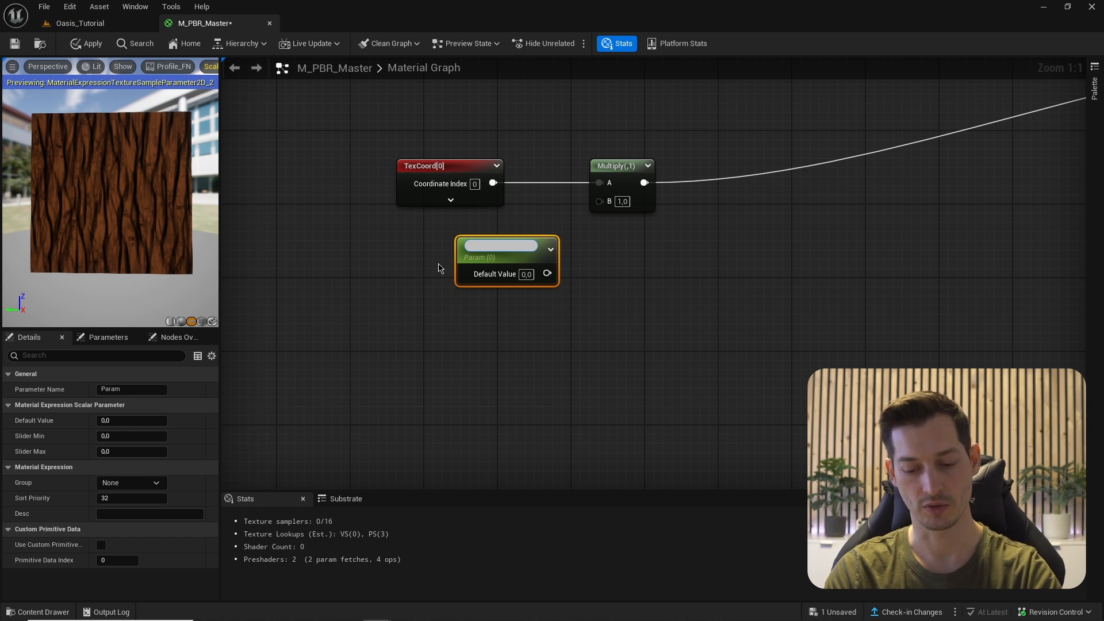
key(BackSpace)
text(UV_Ti)
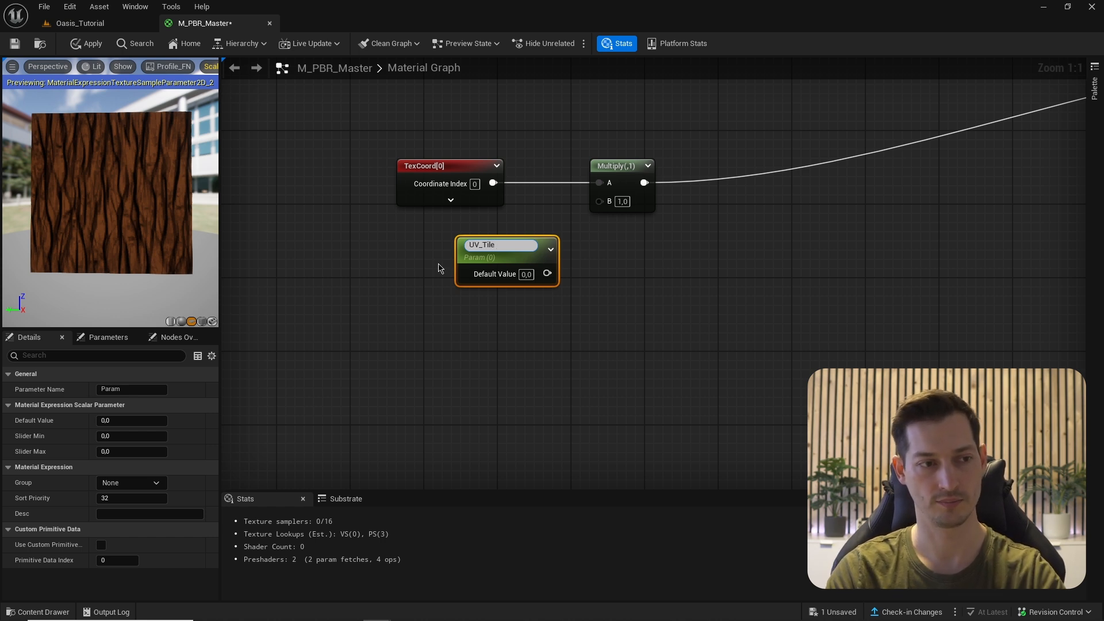
text(le)
key(Return)
drag(506, 253, 483, 239)
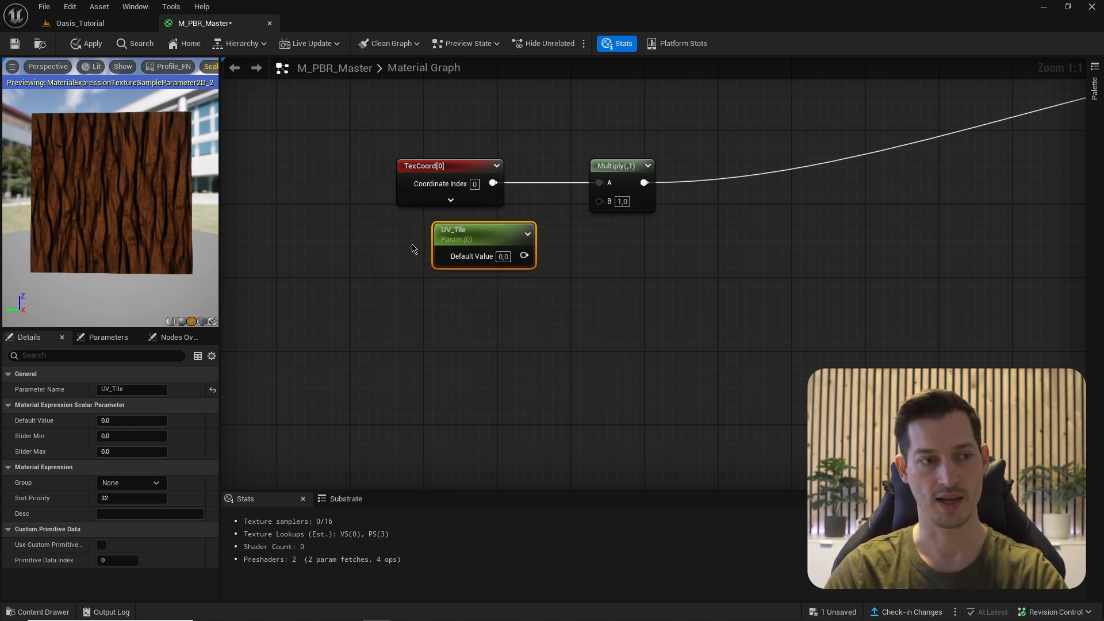
click(505, 256)
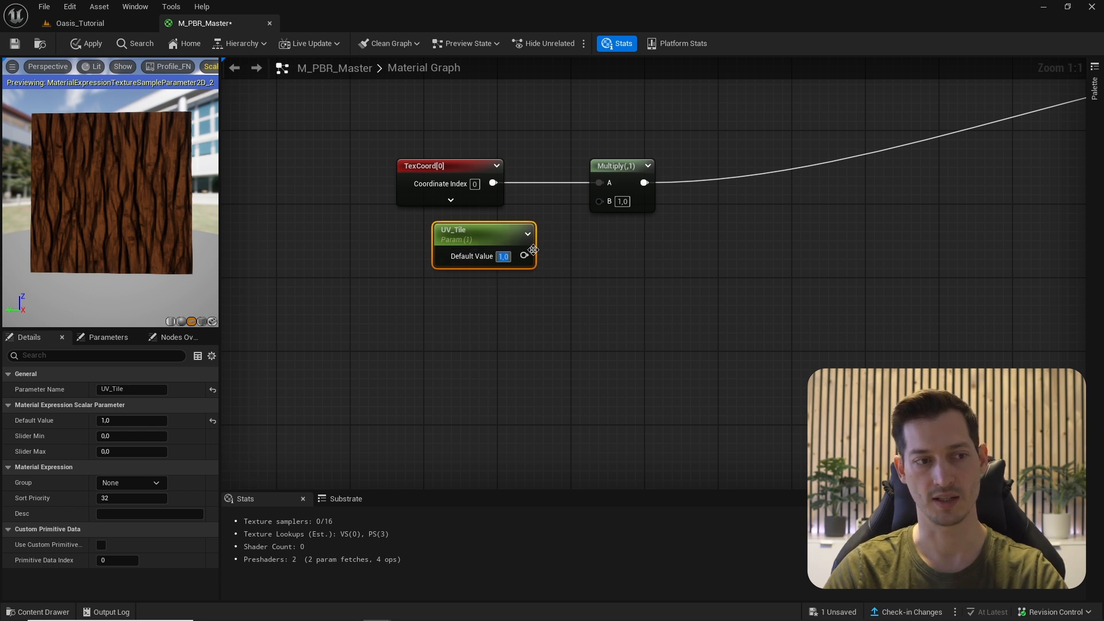
- Wire UV_Tile into the Multiply node's B input
drag(524, 255, 599, 201)
right_drag(835, 261, 766, 254)
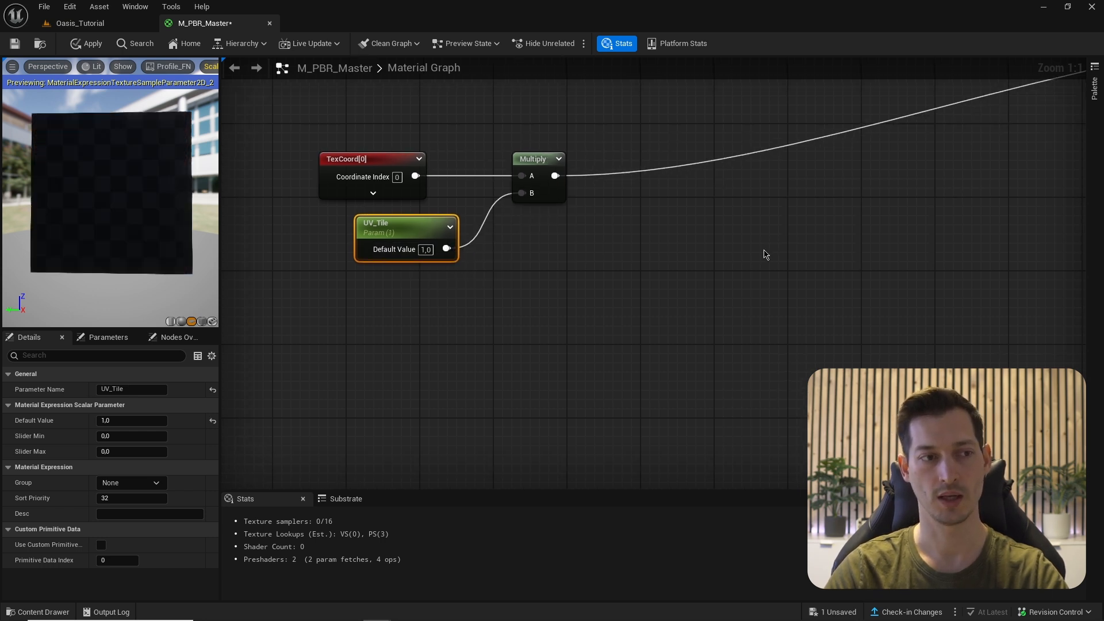
right_drag(705, 271, 619, 276)
scroll(699, 266, down, 3)
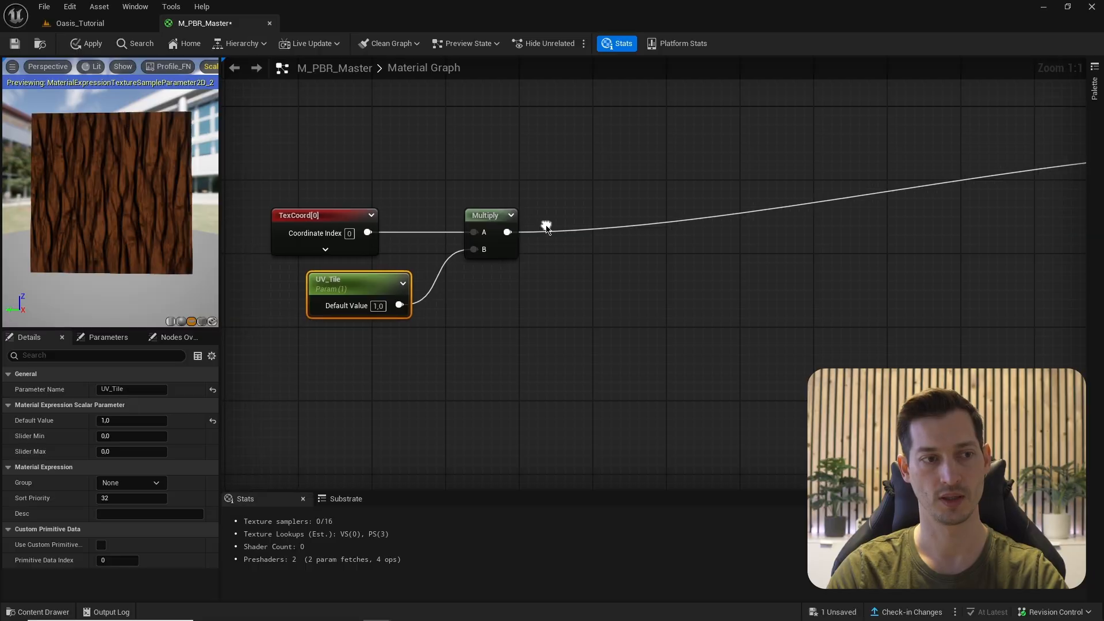
right_click(547, 229)
- Add a CustomRotator fed by the Multiply output, with Rotated Values driving BaseColor UVs
text(custom rot)
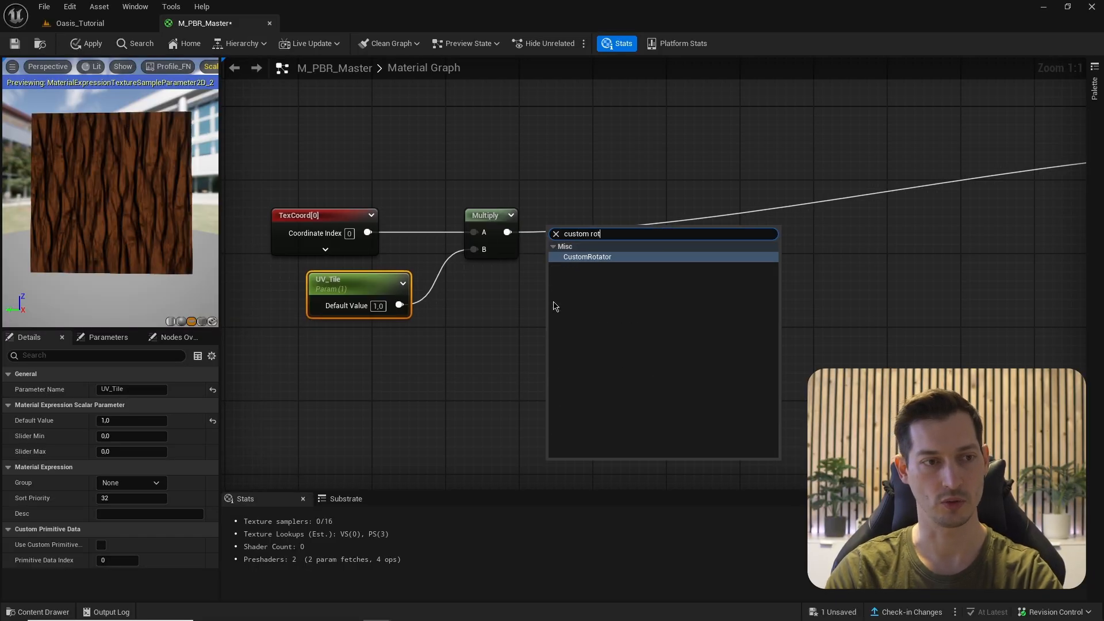
key(Return)
drag(507, 232, 643, 215)
right_drag(864, 252, 660, 257)
scroll(669, 251, down, 2)
drag(577, 232, 963, 178)
- Add another scalar parameter beside the UV nodes for rotation
right_drag(577, 269, 602, 274)
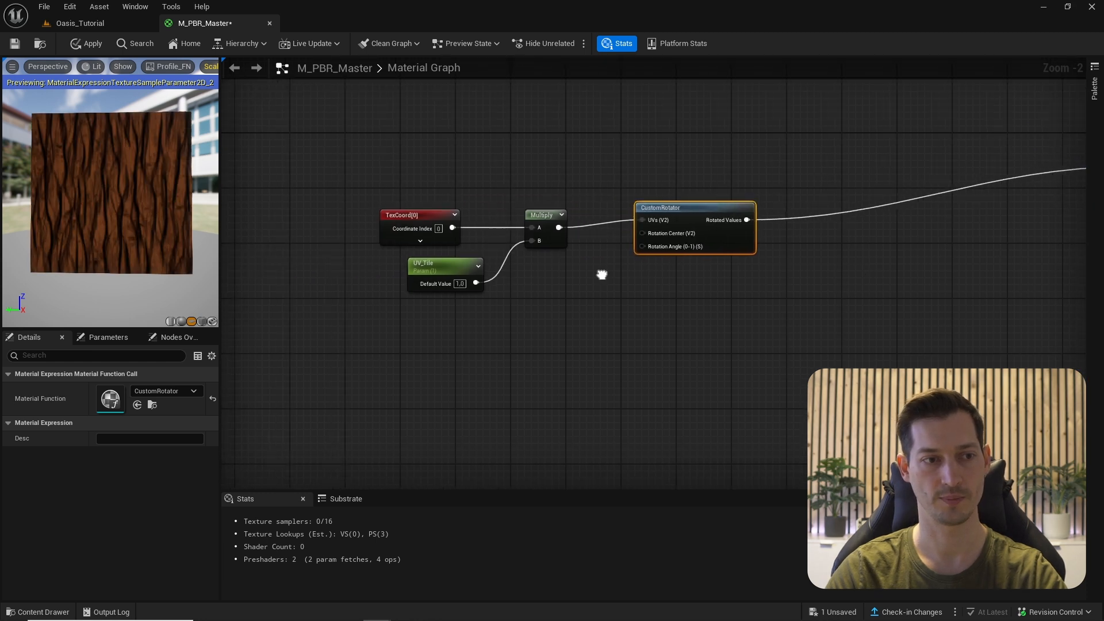
scroll(689, 214, up, 2)
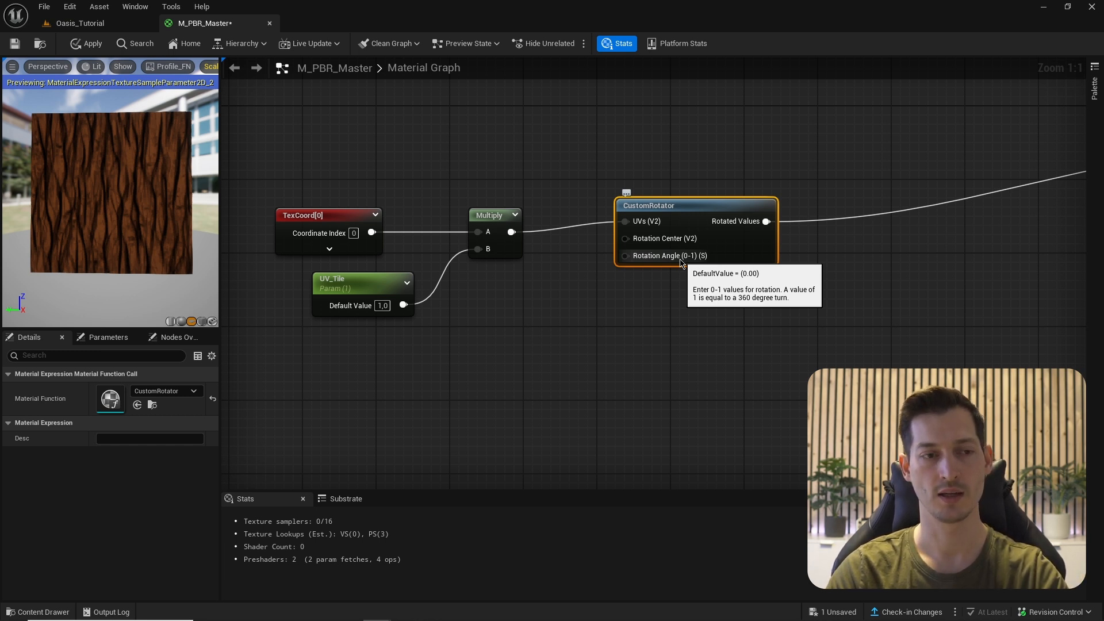
right_drag(484, 303, 556, 281)
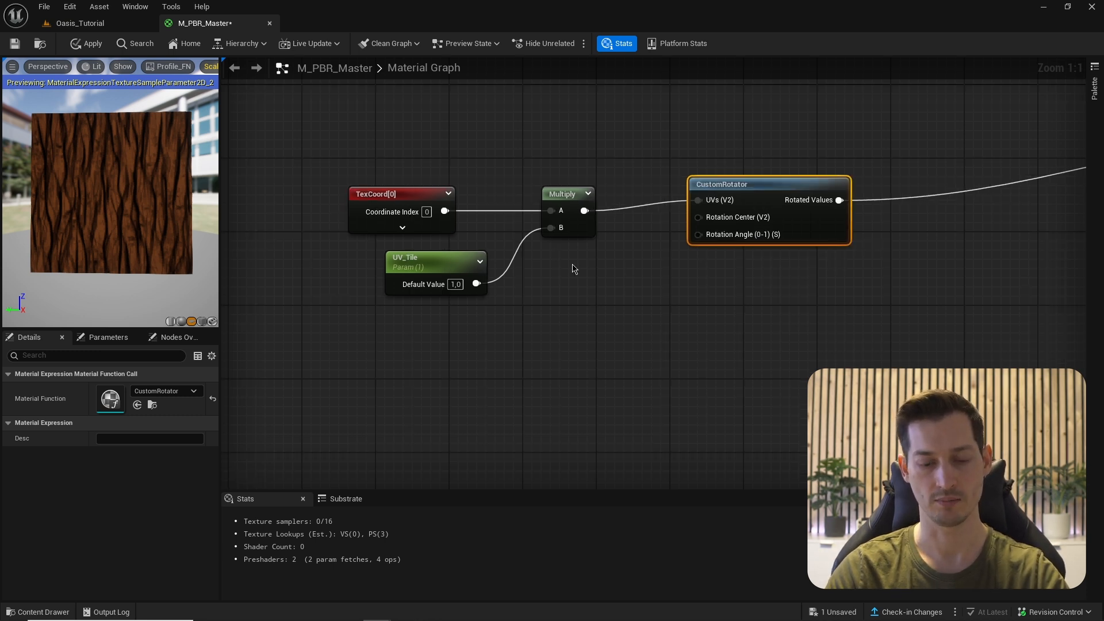
click(563, 270)
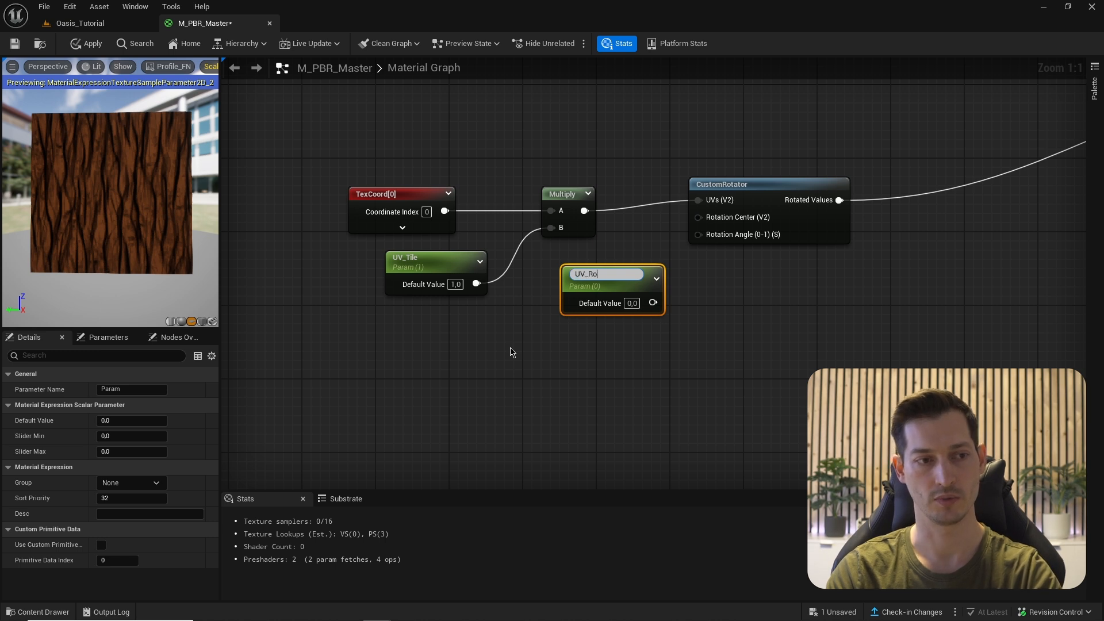
- Name the parameter UV_Rotation and feed it into a Divide node with B = 360
key(Return)
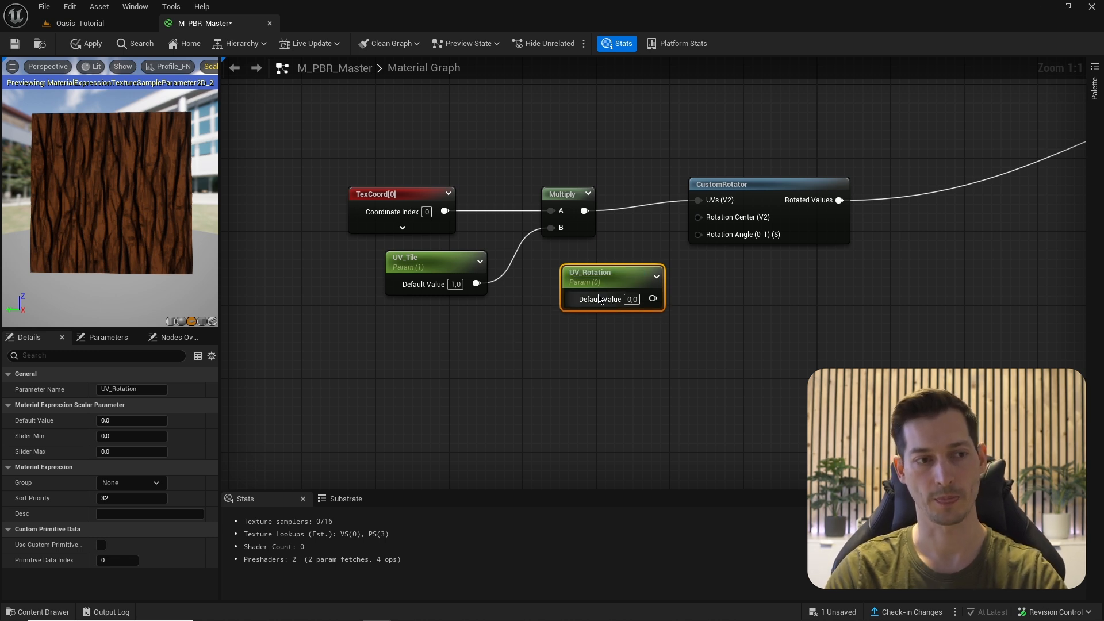
drag(618, 280, 709, 239)
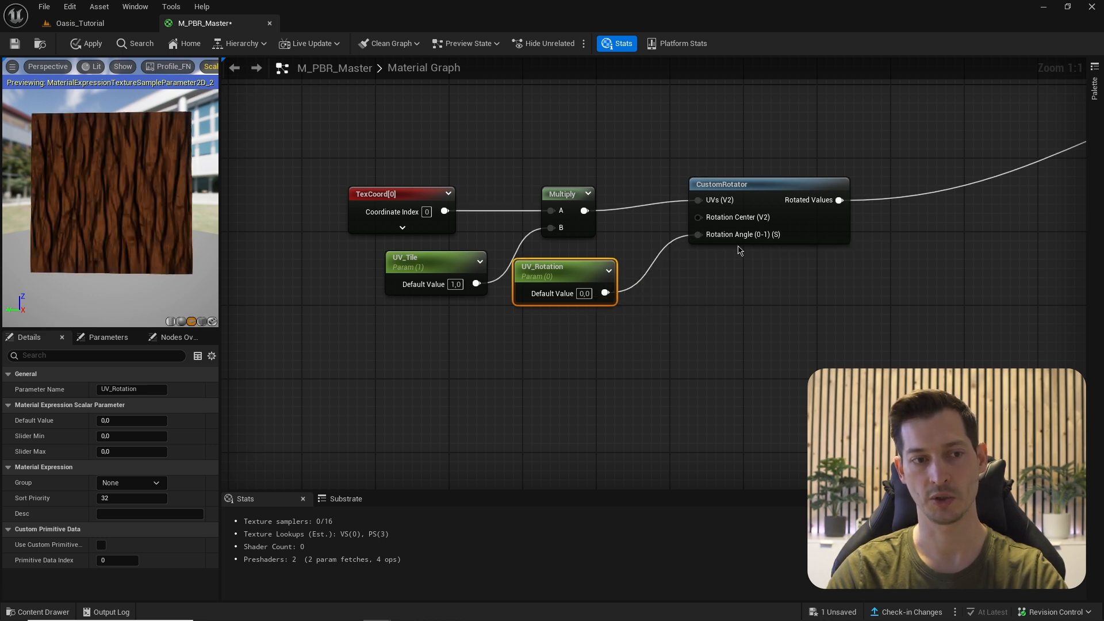
mouse_move(783, 236)
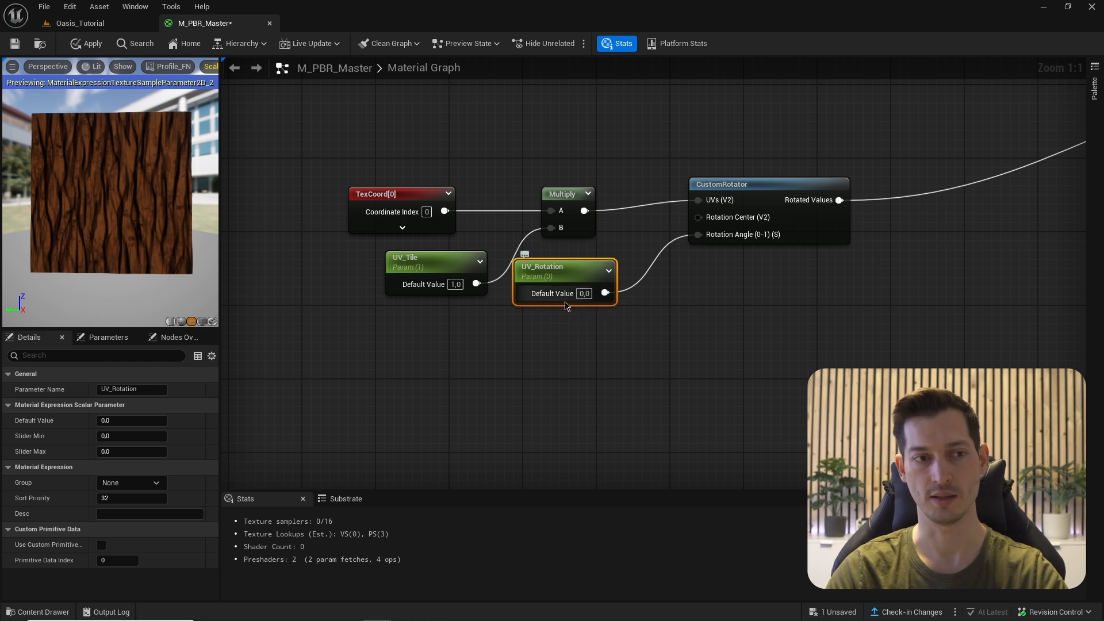
mouse_move(733, 241)
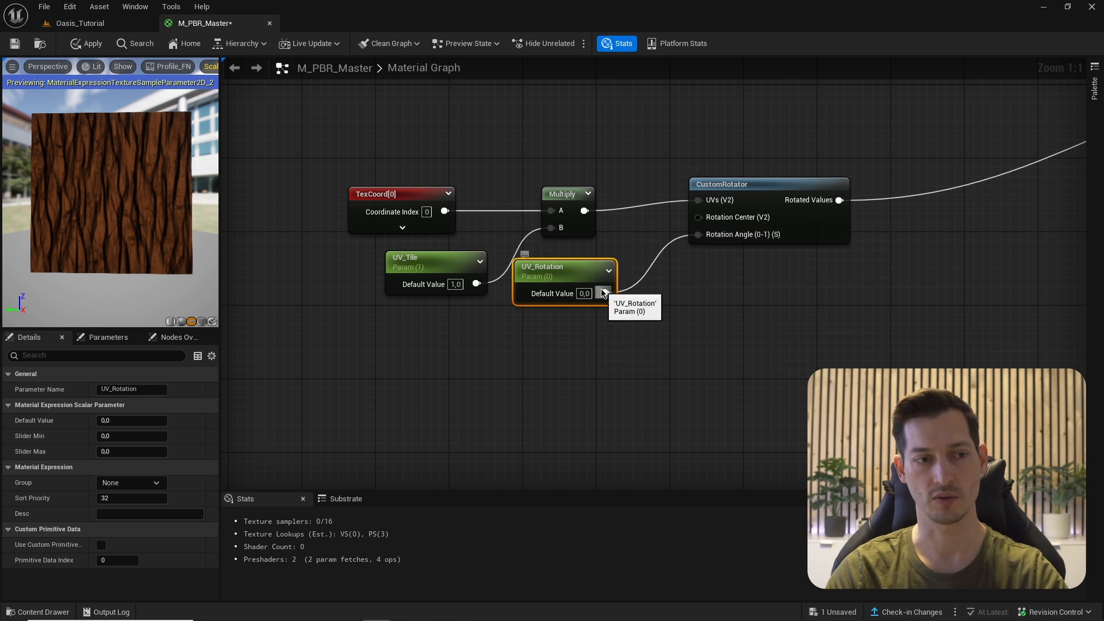
drag(605, 293, 669, 293)
text(divide)
key(Return)
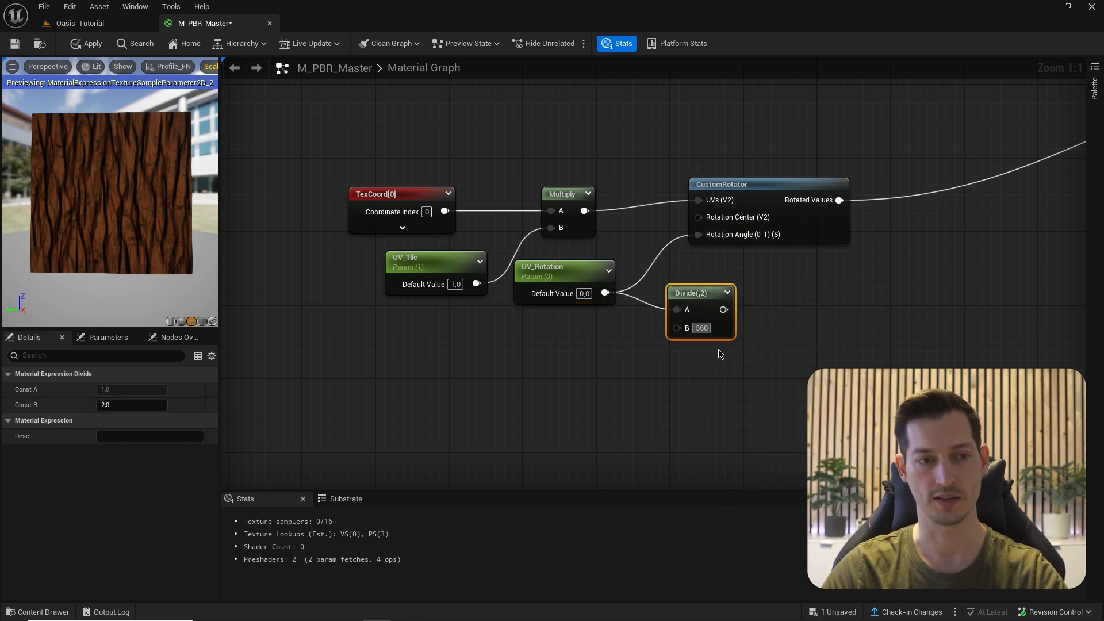
text(360)
key(Return)
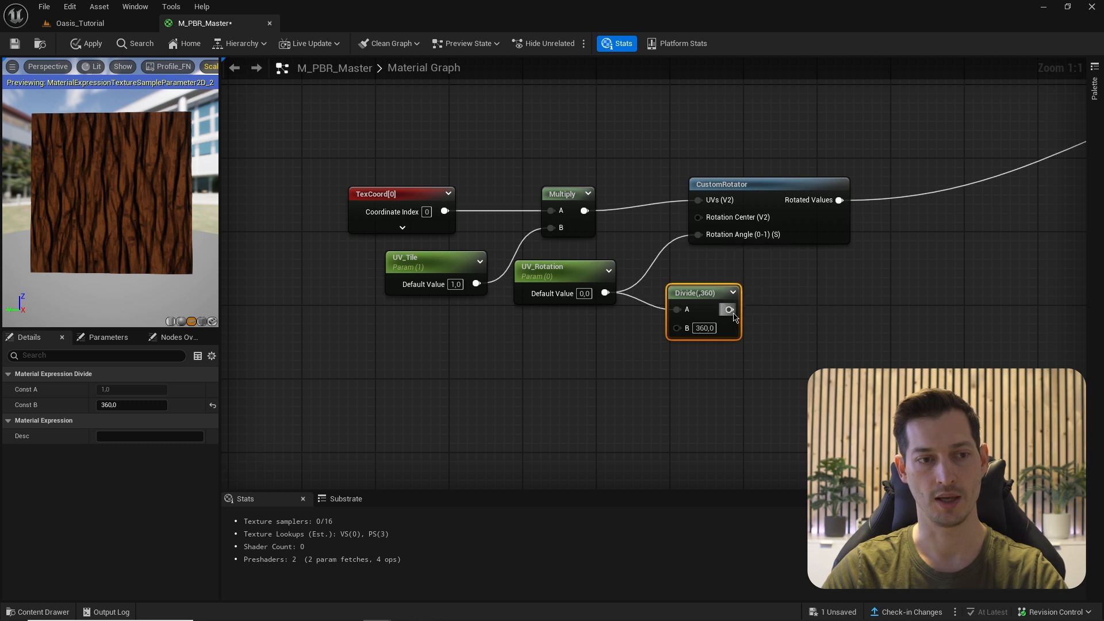
- Wire the Divide output into CustomRotator's Rotation Angle and tidy both nodes below UV_Tile
drag(729, 309, 698, 234)
drag(566, 285, 614, 300)
ctrl+click(702, 292)
drag(701, 292, 631, 310)
click(521, 368)
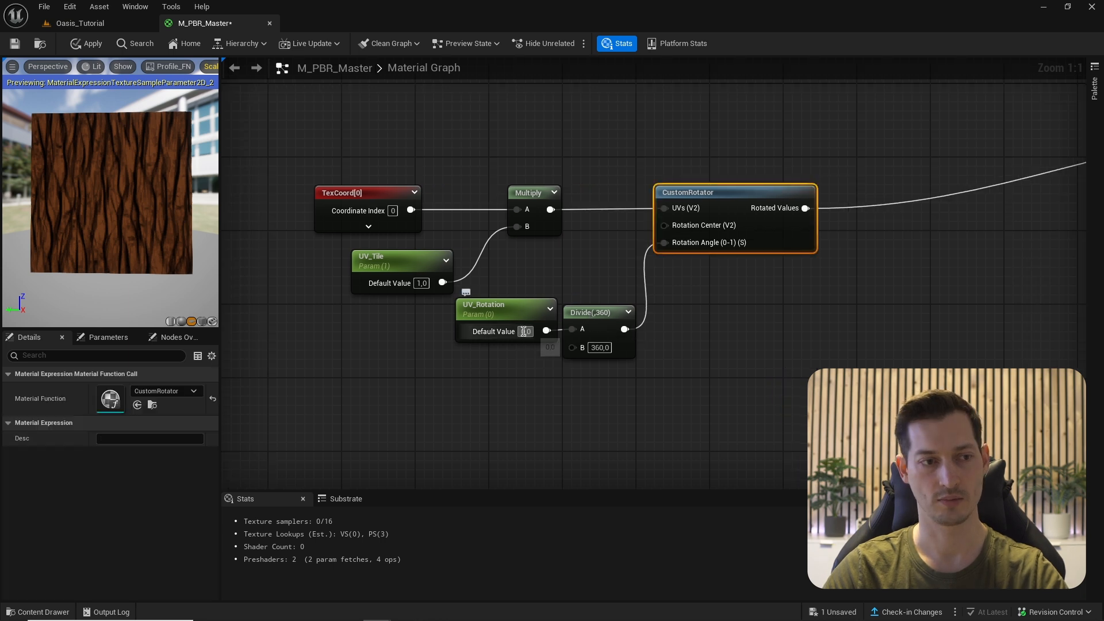
- Test a 45-degree UV_Rotation value and inspect the rotated texture in the preview
click(523, 331)
key(Return)
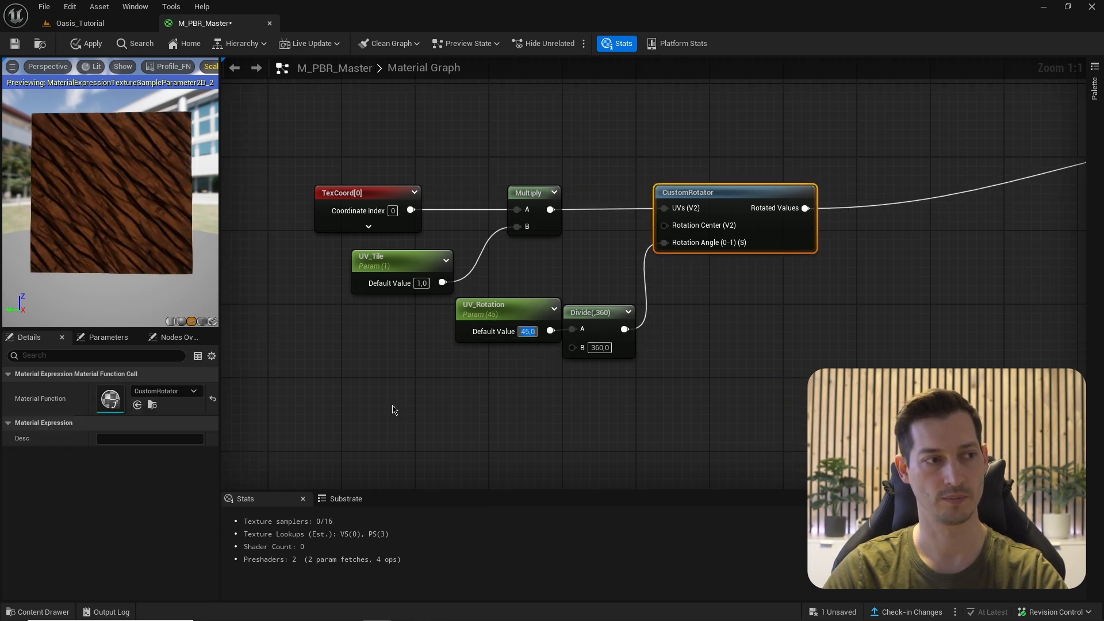
drag(37, 137, 128, 177)
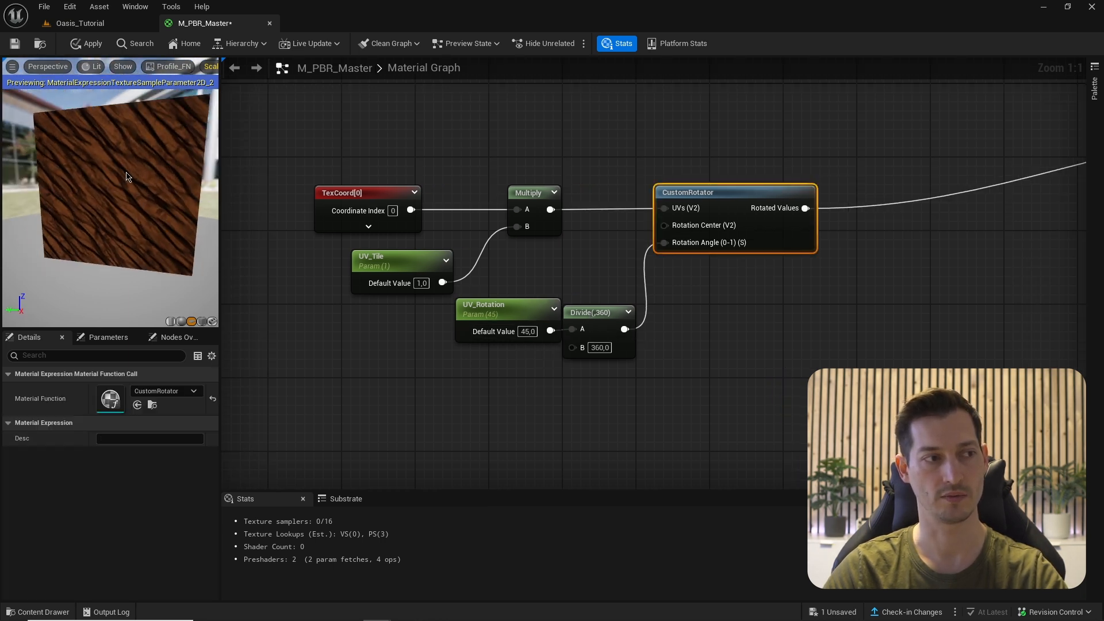
drag(175, 219, 165, 216)
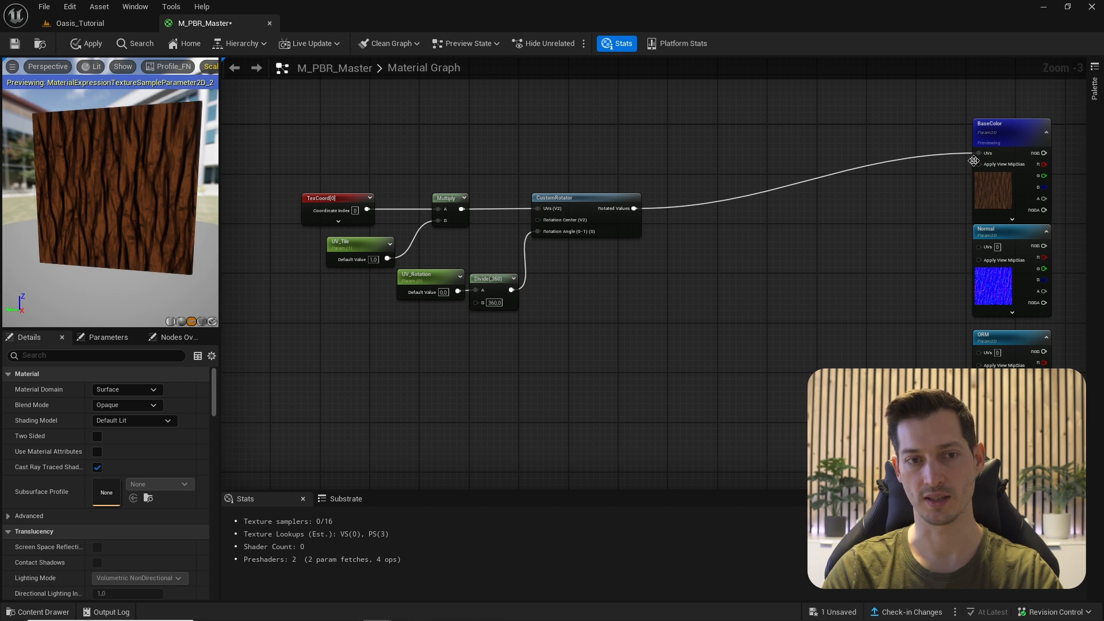
- Create a named reroute declaration called 'UVs' from the Rotated Values output
scroll(690, 230, up, 3)
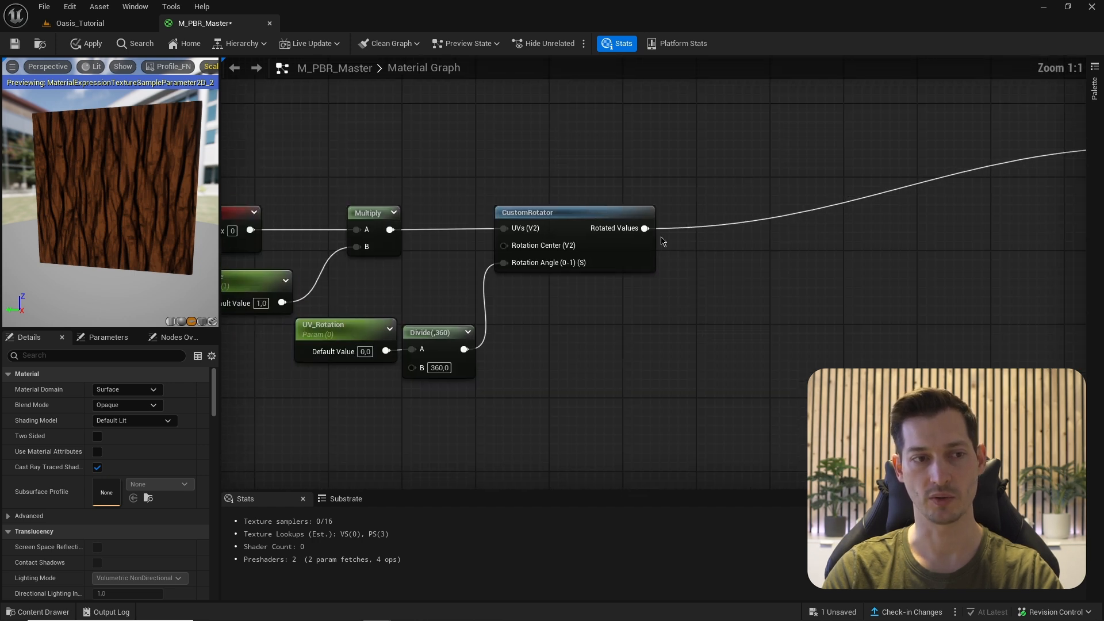
drag(645, 228, 709, 248)
text(named)
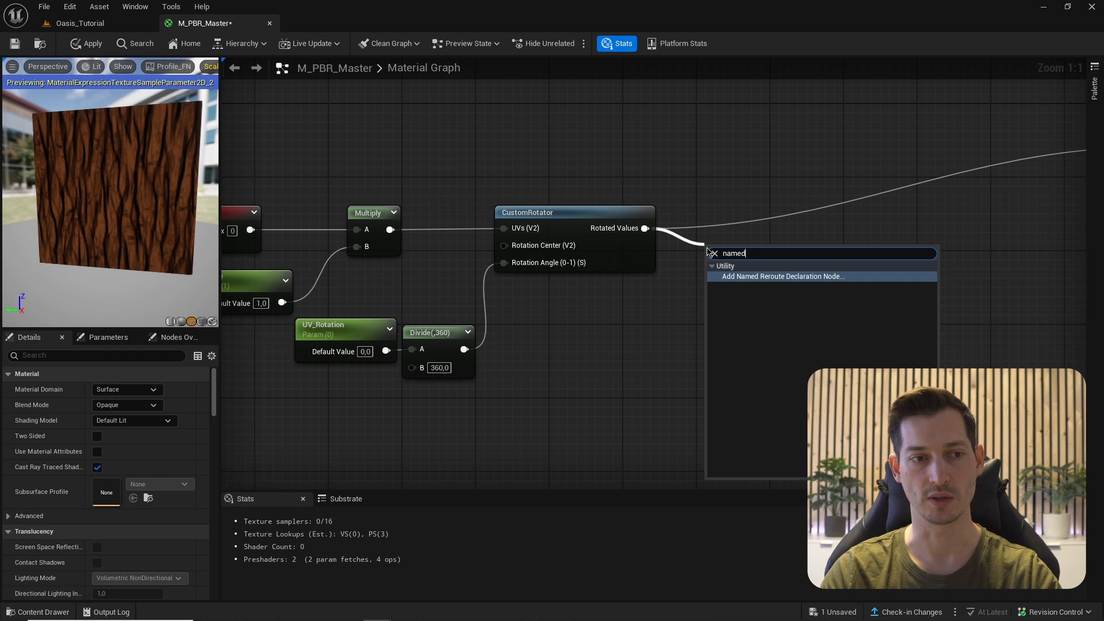
key(Return)
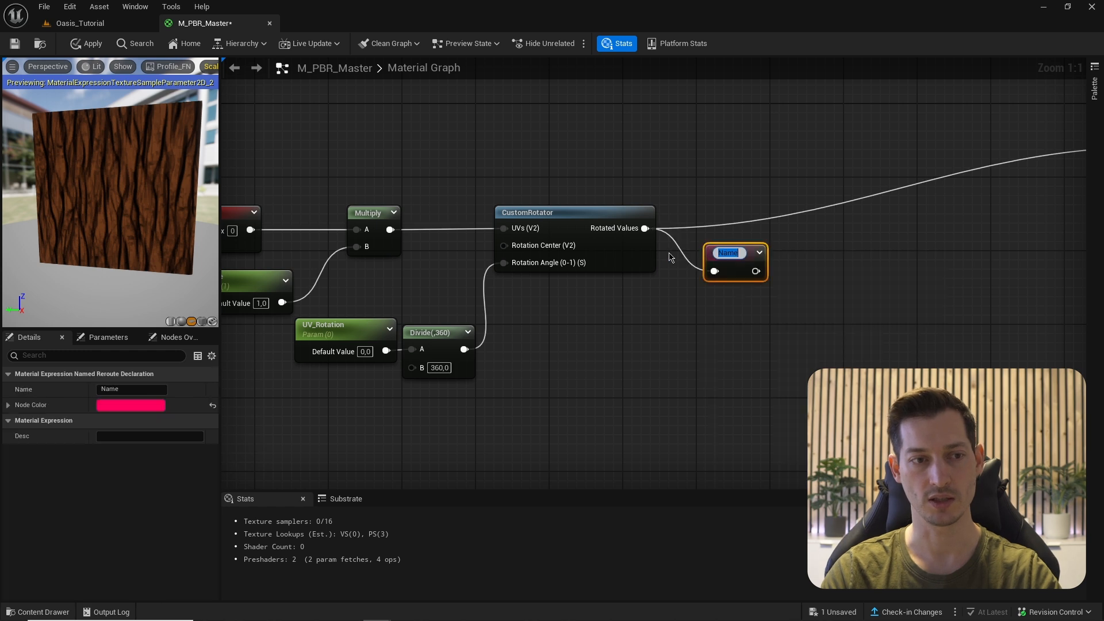
text(UV)
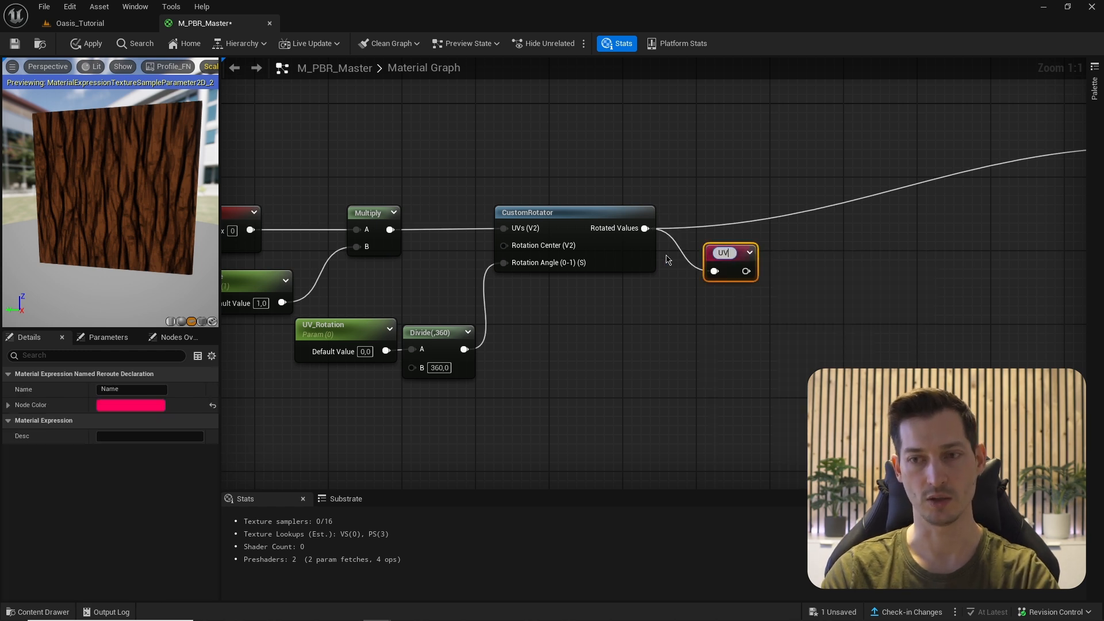
text(s)
key(Return)
- Add a UVs reroute usage node and wire it into the BaseColor texture's UVs input
right_drag(702, 274, 589, 281)
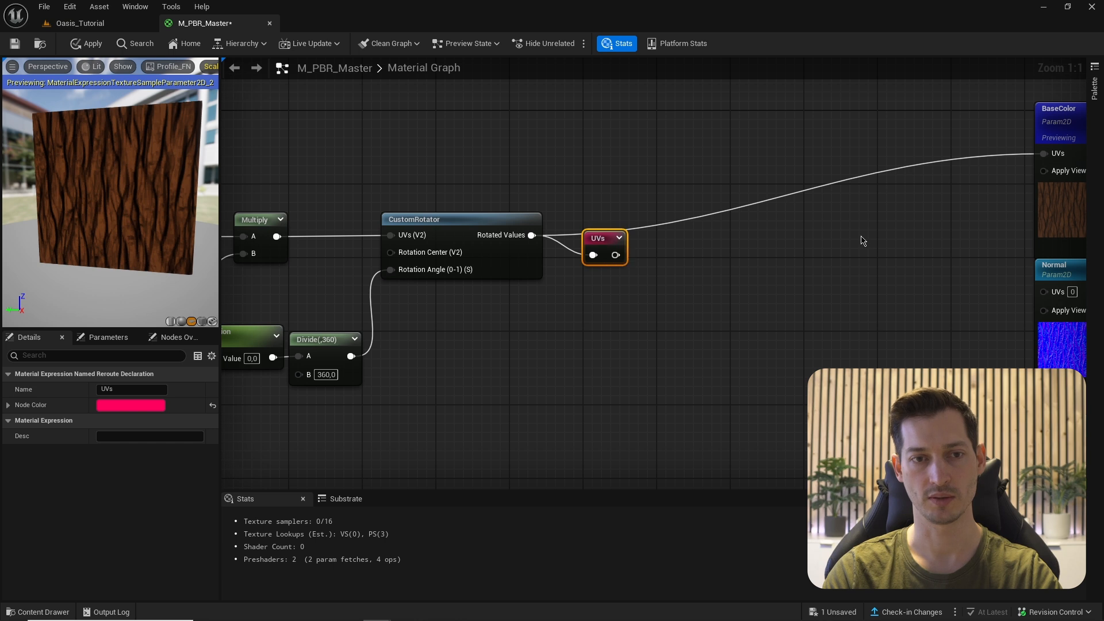
right_drag(863, 241, 753, 273)
right_click(841, 138)
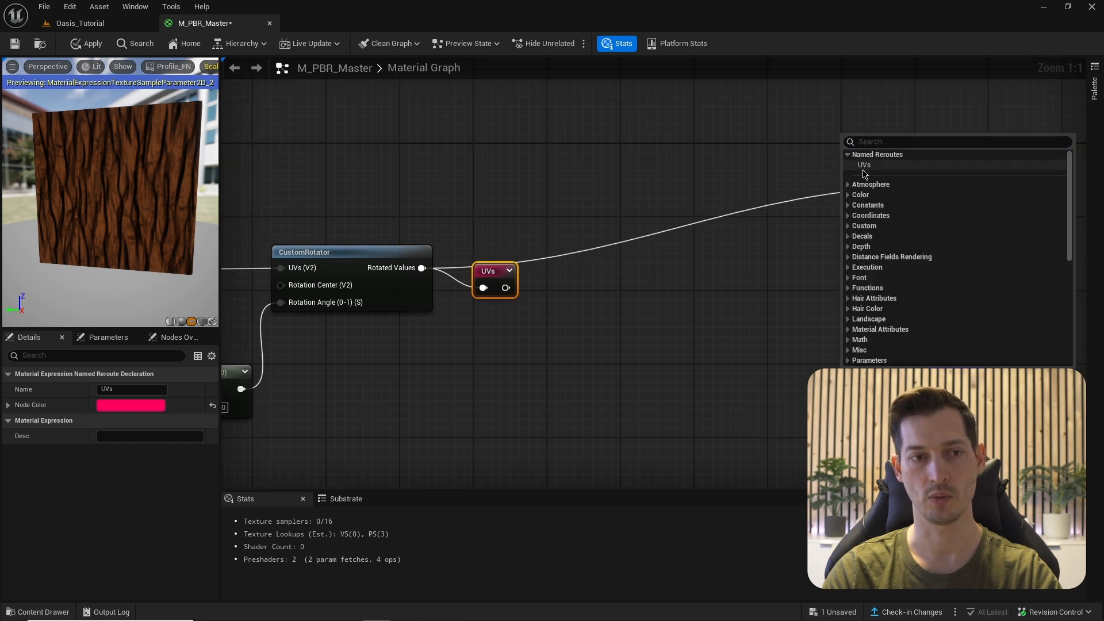
click(864, 166)
drag(872, 158, 870, 187)
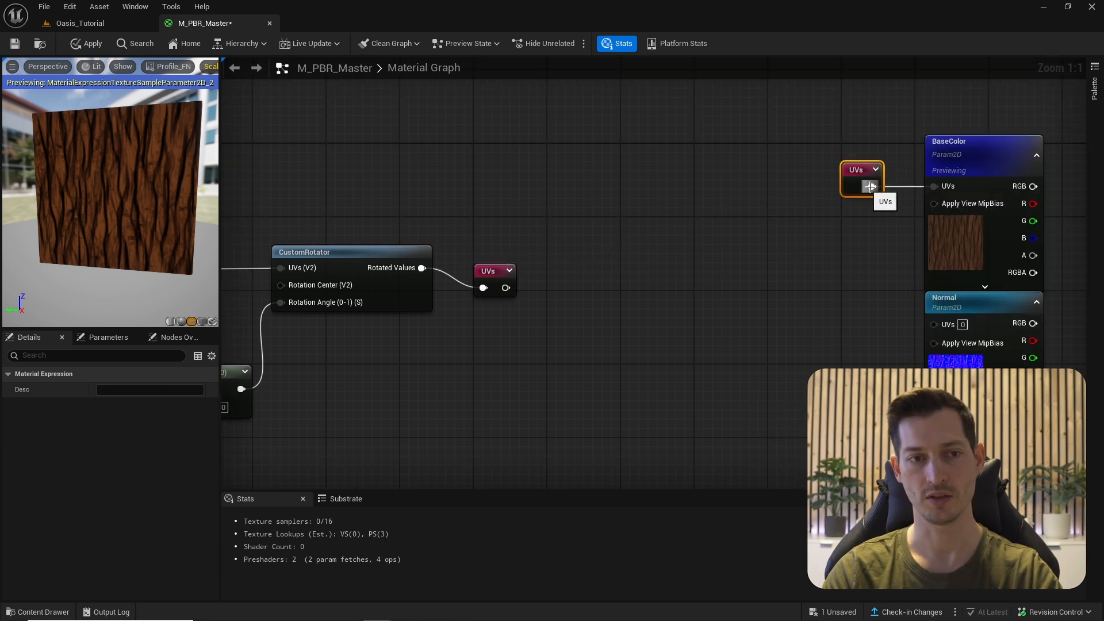
- Duplicate the UVs node twice and wire the copies into the Normal and ORM UVs inputs
drag(485, 275, 476, 257)
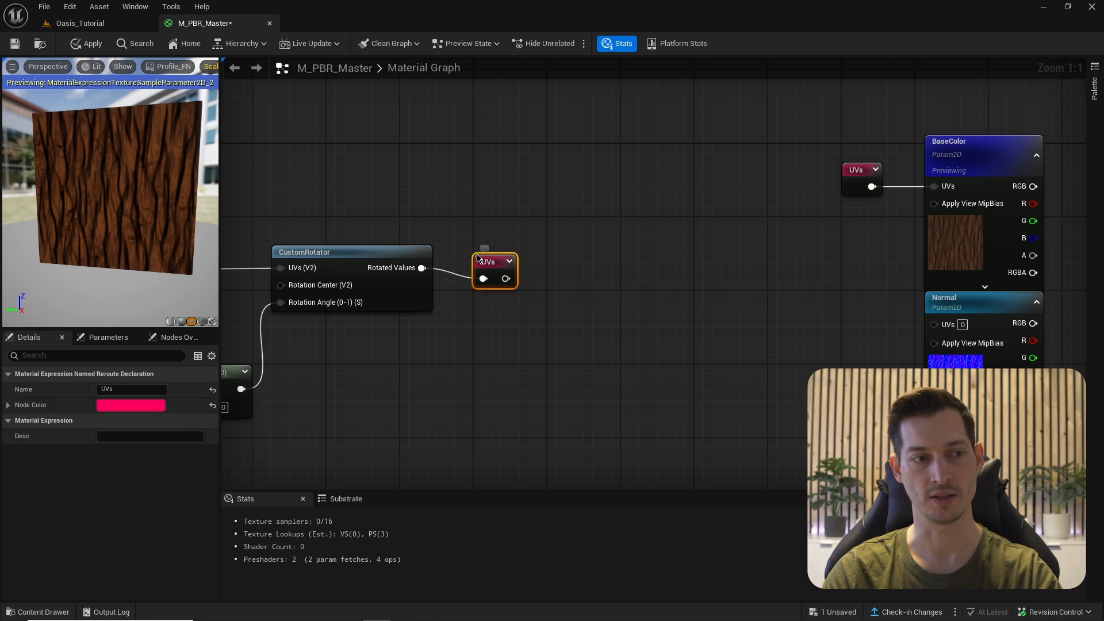
right_drag(475, 257, 409, 209)
click(795, 122)
key(ctrl+d)
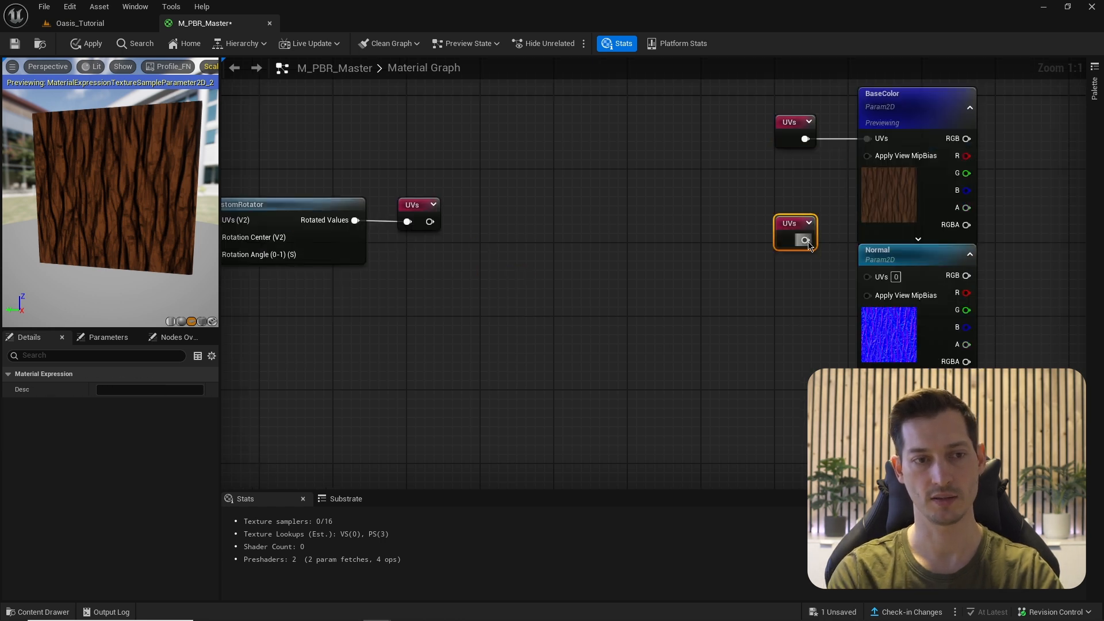
drag(805, 240, 784, 266)
right_drag(812, 338, 823, 255)
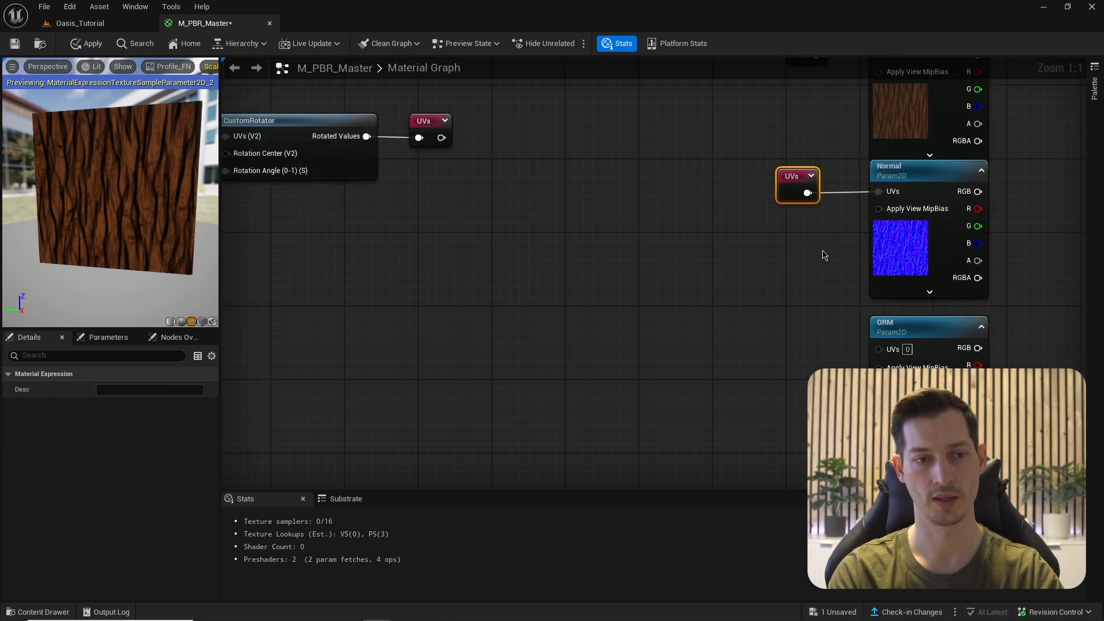
key(ctrl+d)
drag(833, 343, 879, 349)
right_drag(879, 322, 874, 373)
scroll(801, 173, down, 2)
right_drag(801, 173, 730, 256)
scroll(810, 215, down, 1)
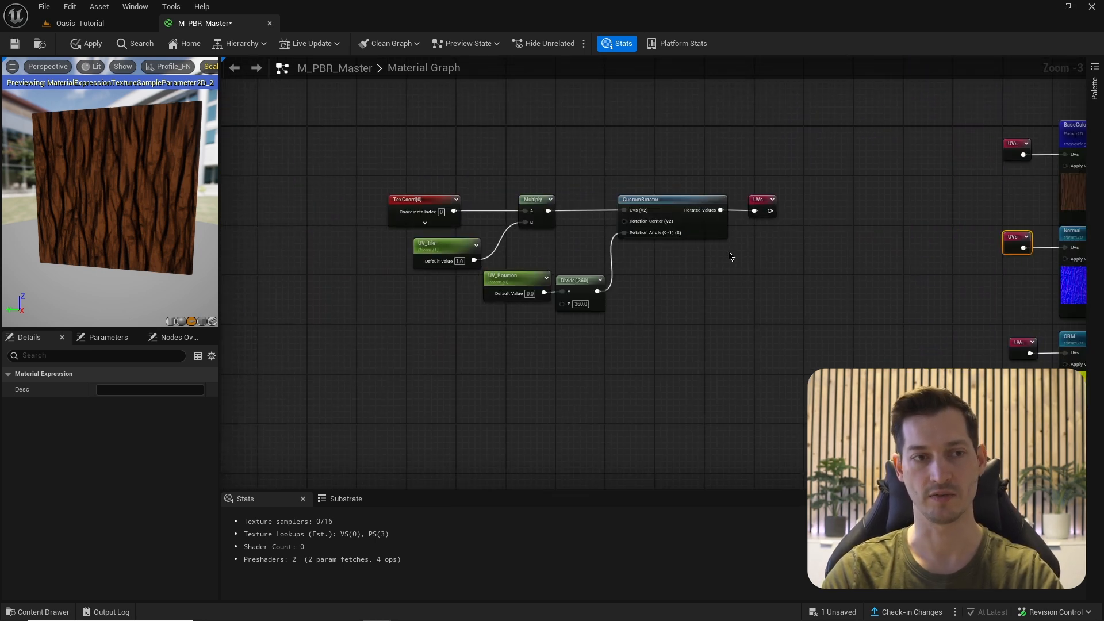
- Wrap the UV setup nodes in a comment titled 'UV Controls' and save the material
click(369, 162)
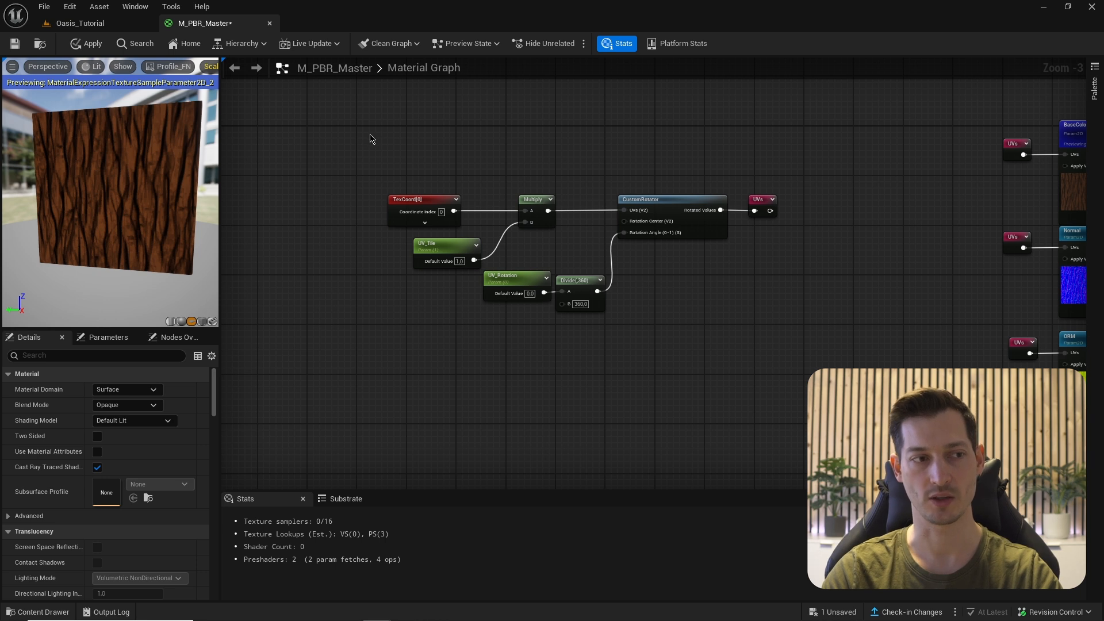
drag(362, 136, 833, 344)
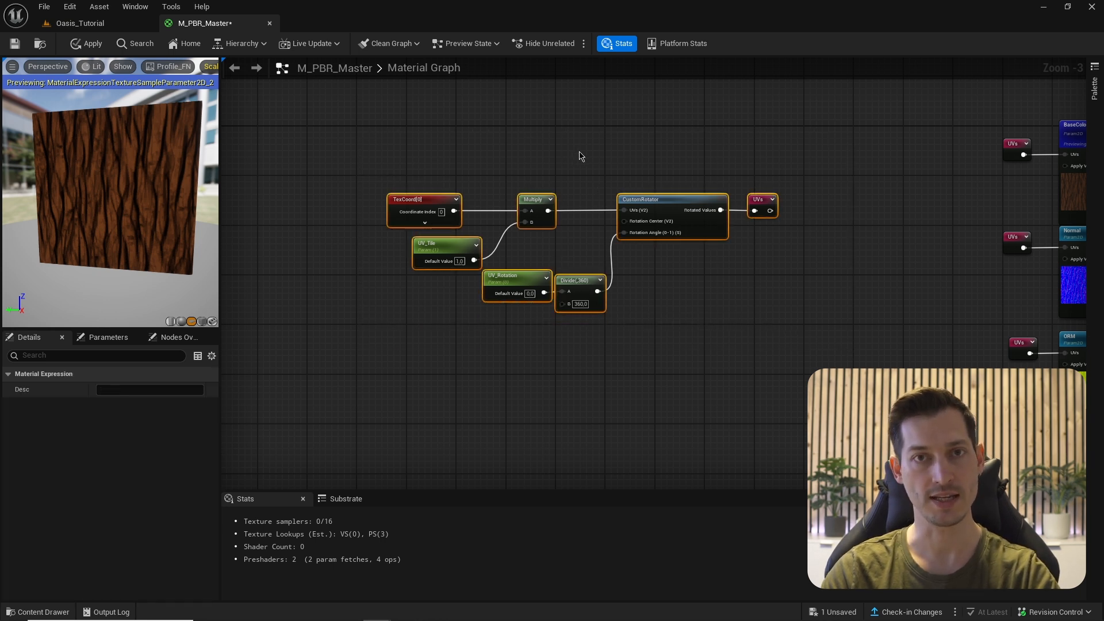
key(c)
key(ctrl+s)
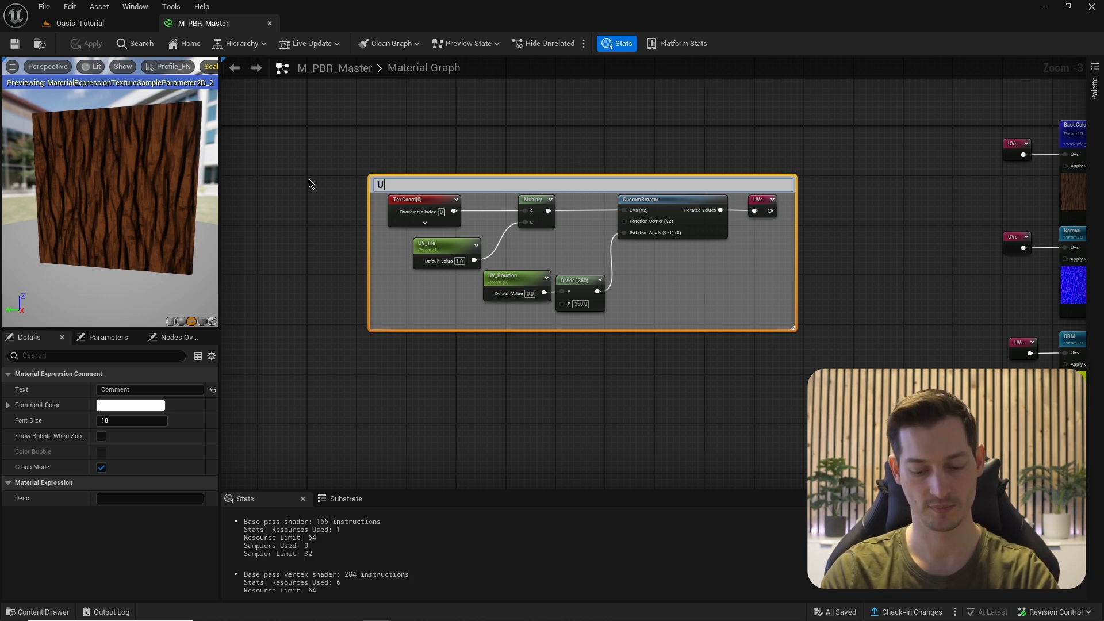
text(UV Controls)
key(Return)
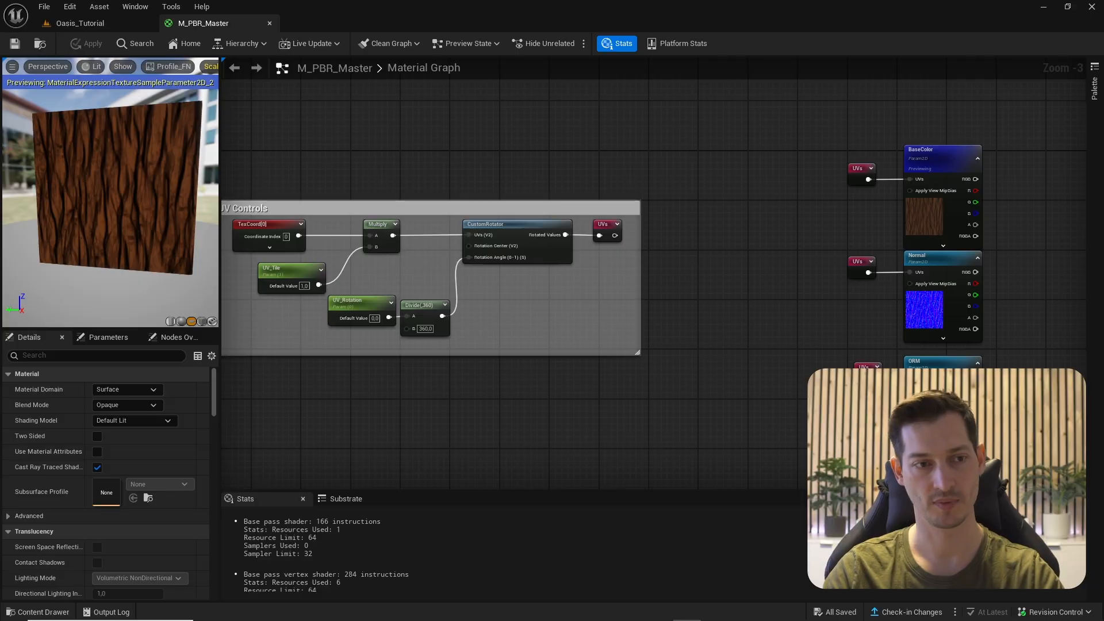
- Add the three Handpainted_Wood_Bark textures from the Content Drawer above the UV Controls group
right_drag(665, 276, 760, 460)
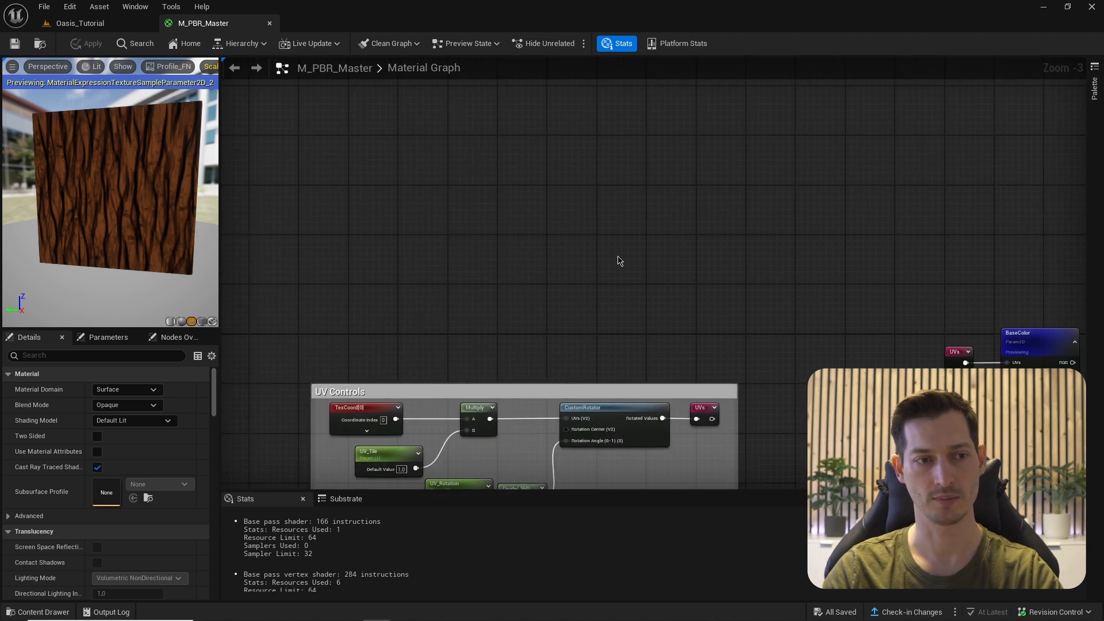
right_drag(618, 261, 616, 301)
key(ctrl+space)
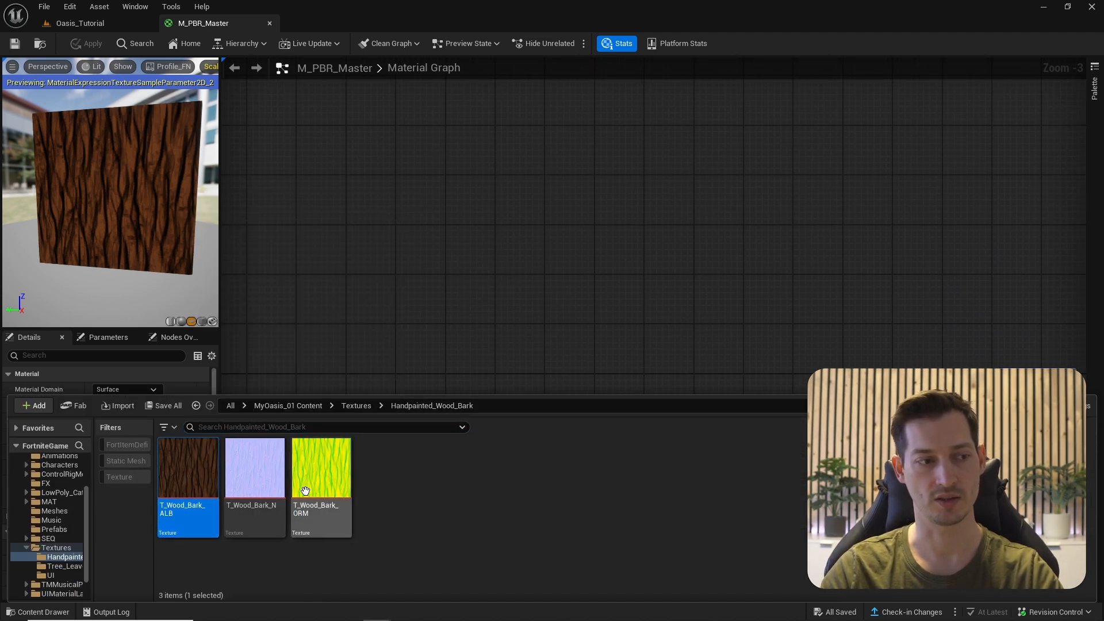
drag(279, 488, 497, 167)
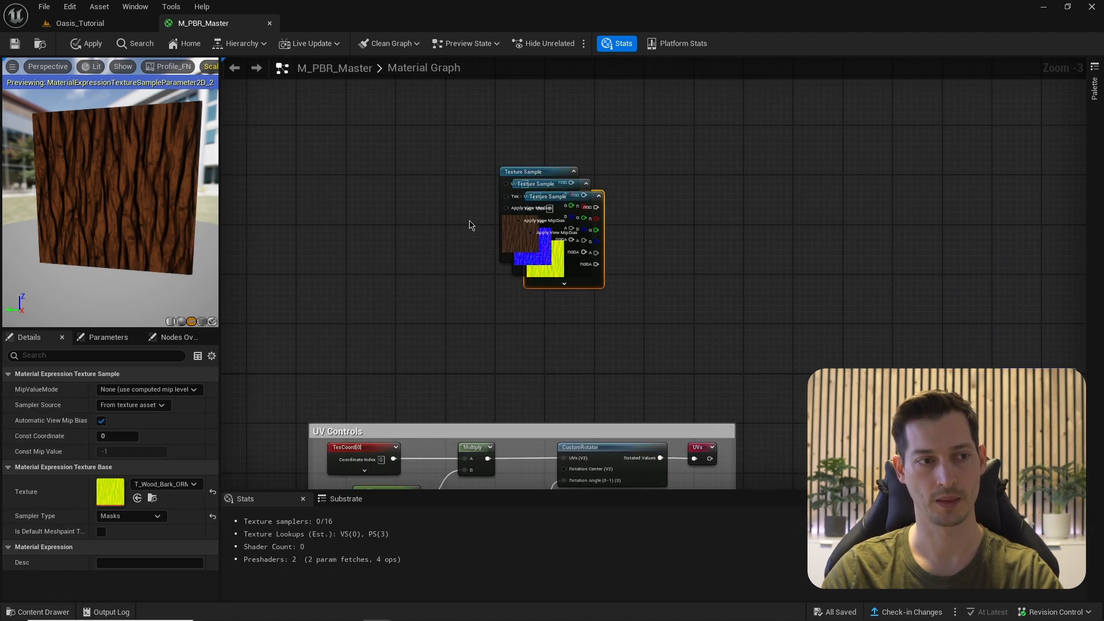
scroll(468, 224, up, 1)
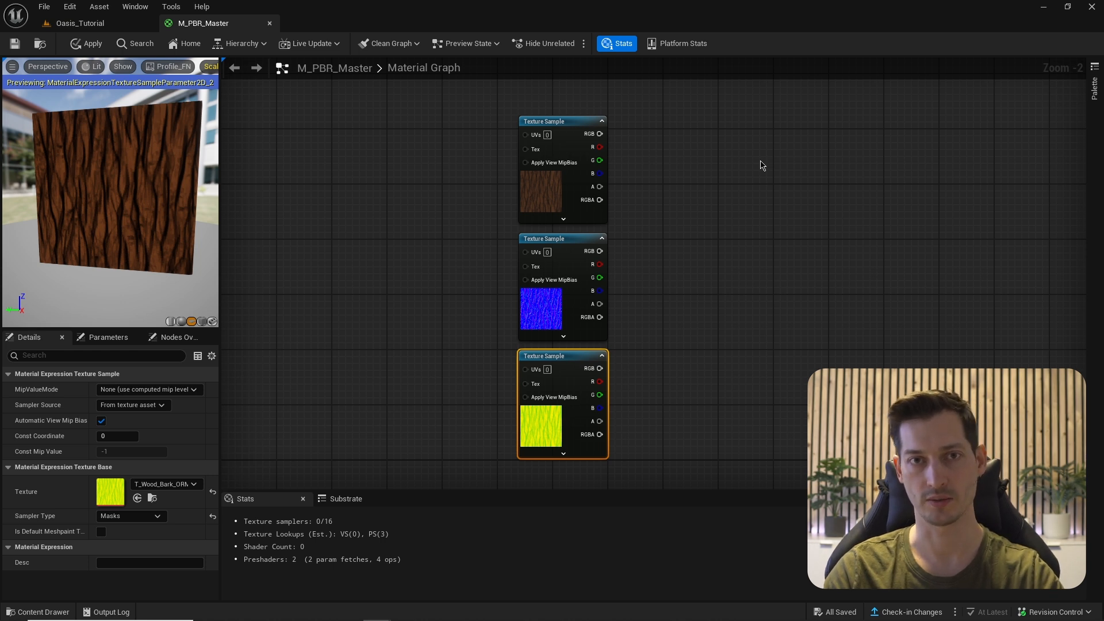
- Add a WorldAlignedTexture node beside the first texture sample and paste a copy beside the third
right_click(697, 155)
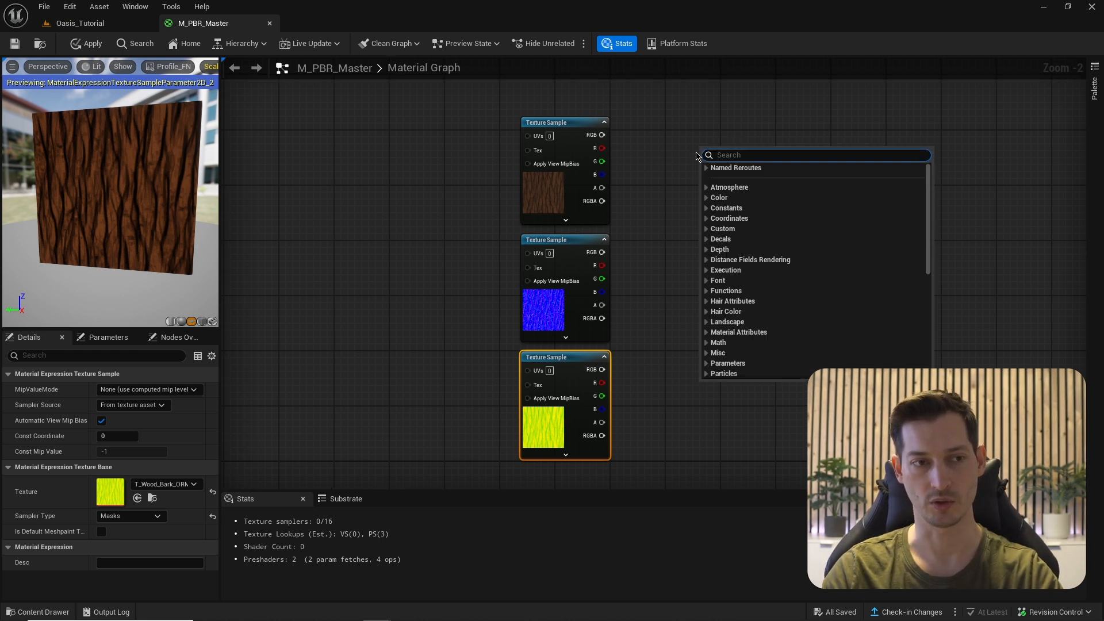
text(world)
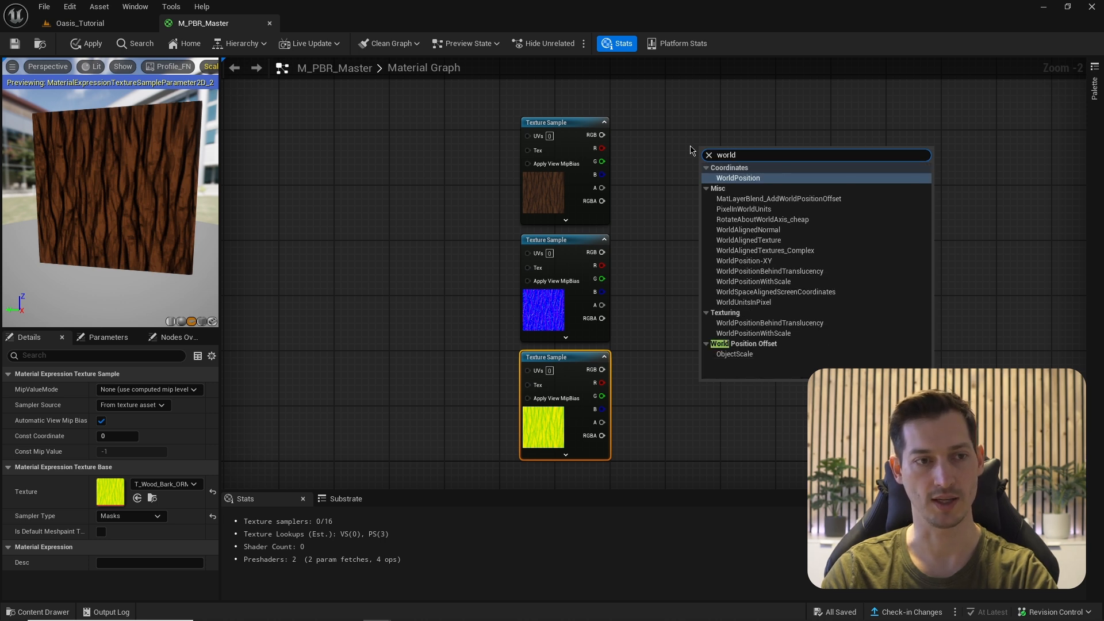
text(al)
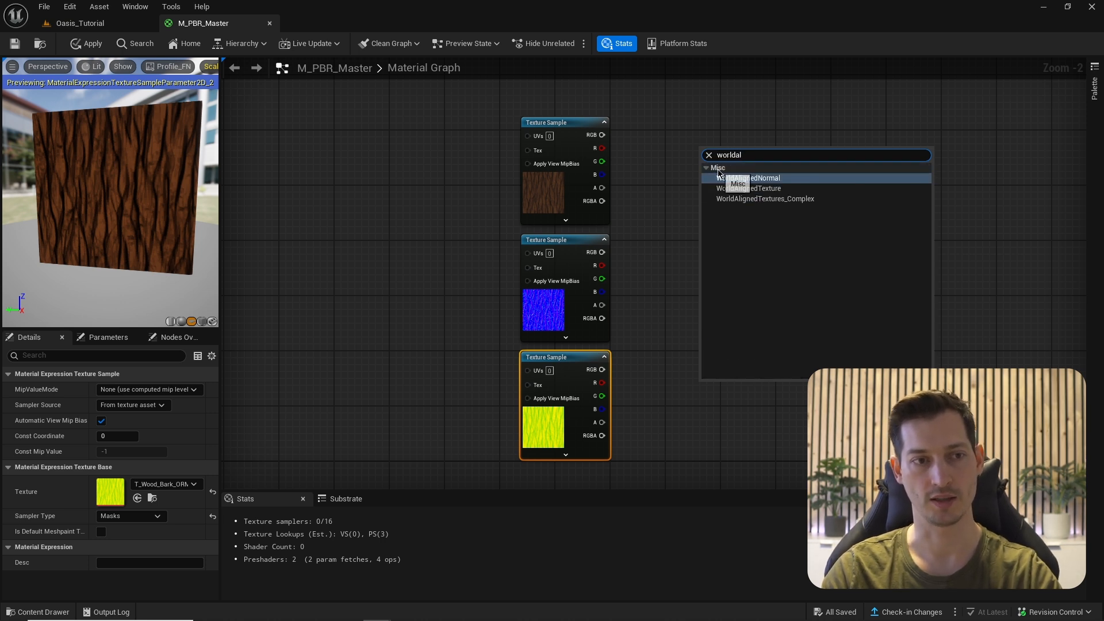
click(742, 190)
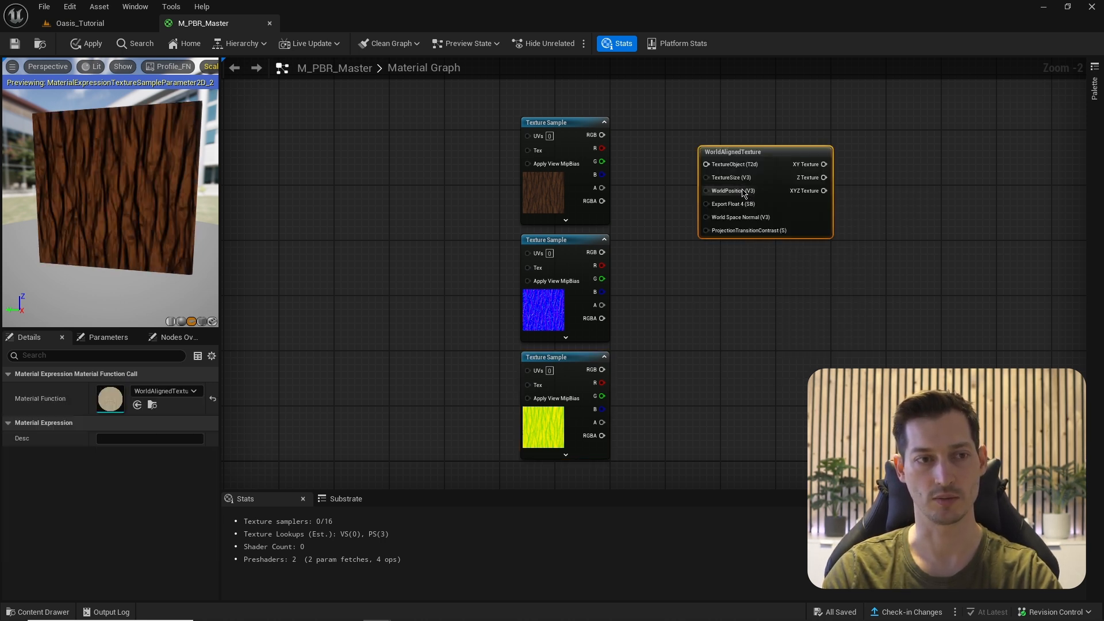
drag(743, 155, 729, 137)
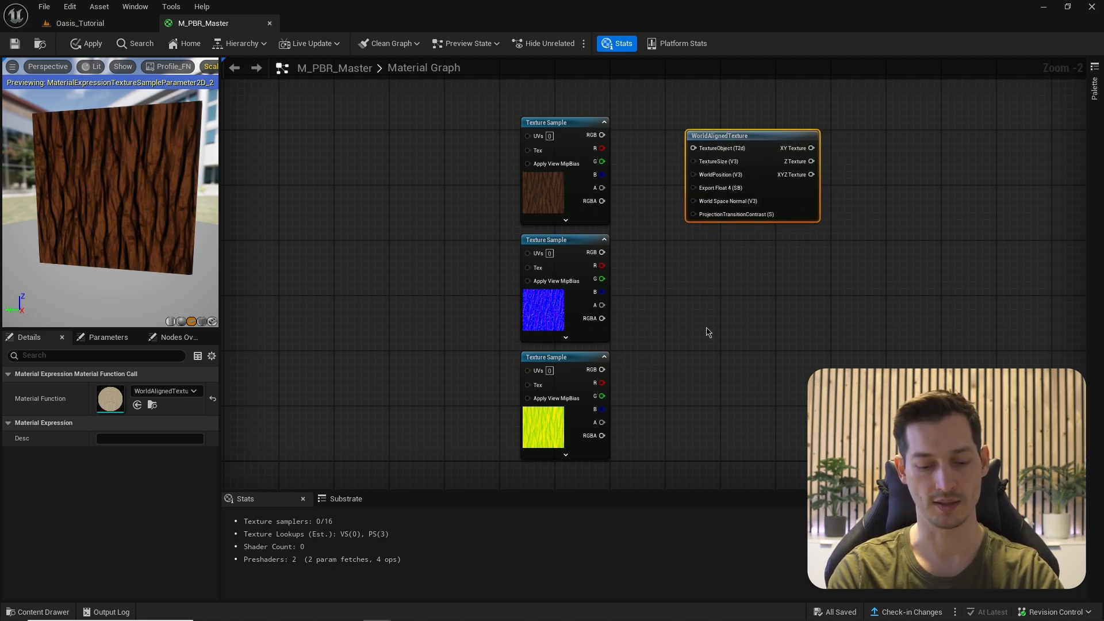
key(ctrl+v)
drag(743, 339, 728, 356)
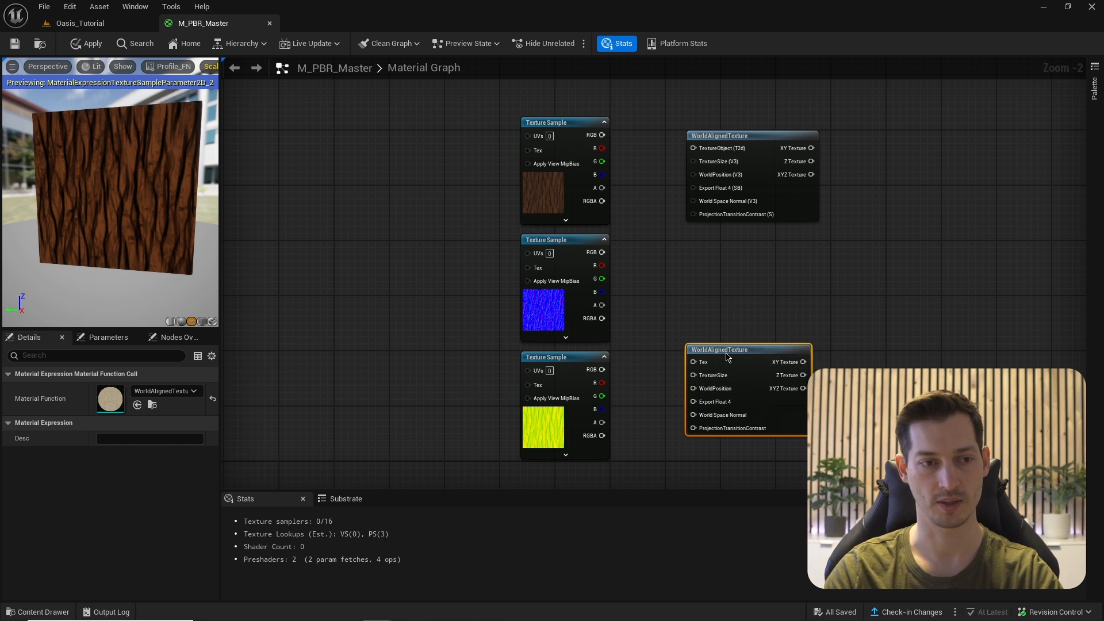
- Add a WorldAlignedNormal node and place it between the two WorldAlignedTexture nodes
right_click(726, 279)
text(world)
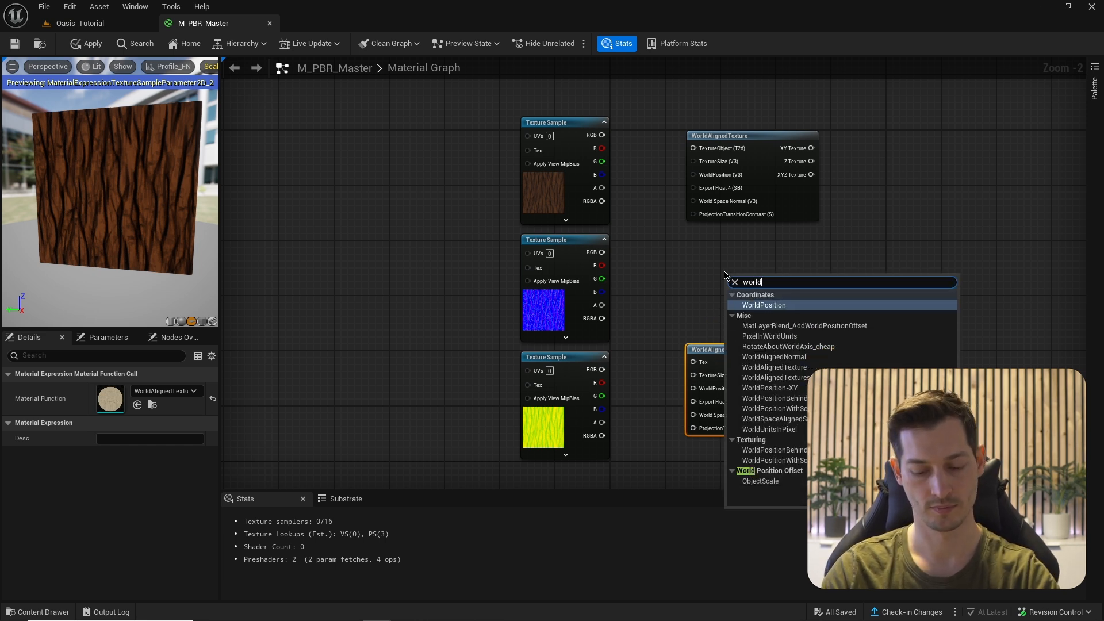
text(al)
key(Down)
key(Up)
key(Return)
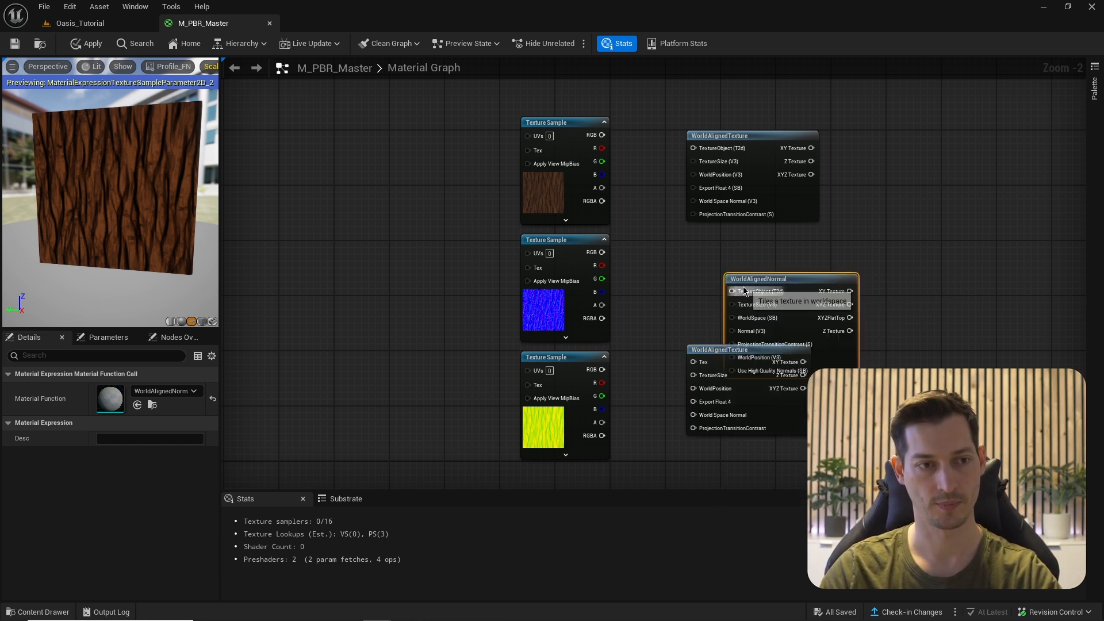
drag(743, 290, 722, 248)
drag(801, 295, 765, 244)
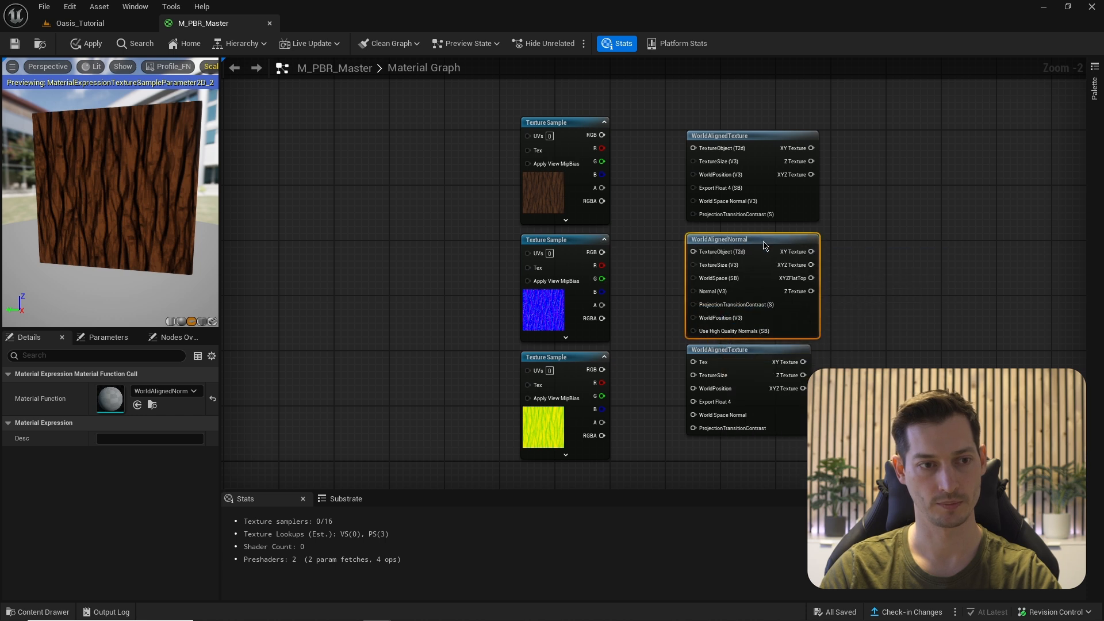
click(665, 144)
scroll(665, 143, up, 1)
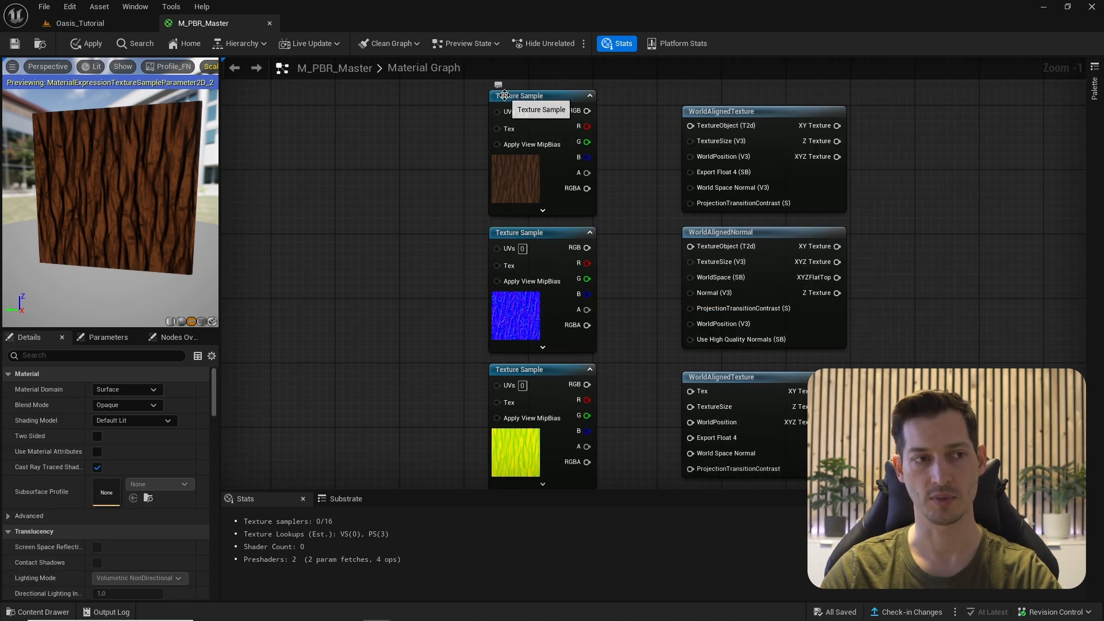
- Convert the three texture samples to texture objects and wire them into the world-aligned nodes' texture inputs
drag(452, 132, 520, 403)
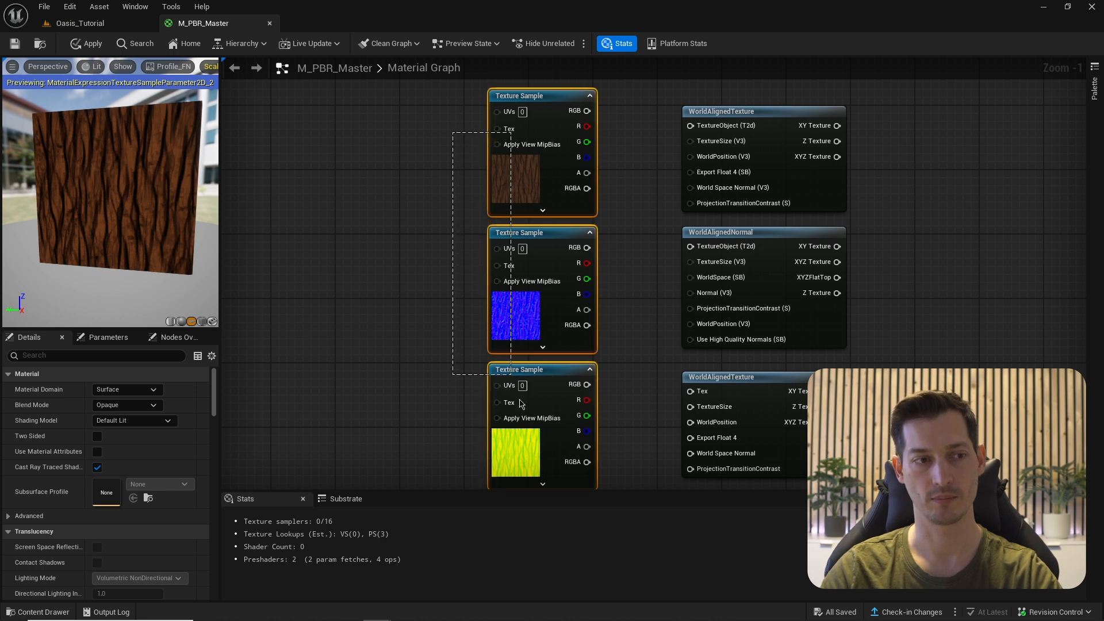
drag(537, 470, 538, 472)
right_click(516, 178)
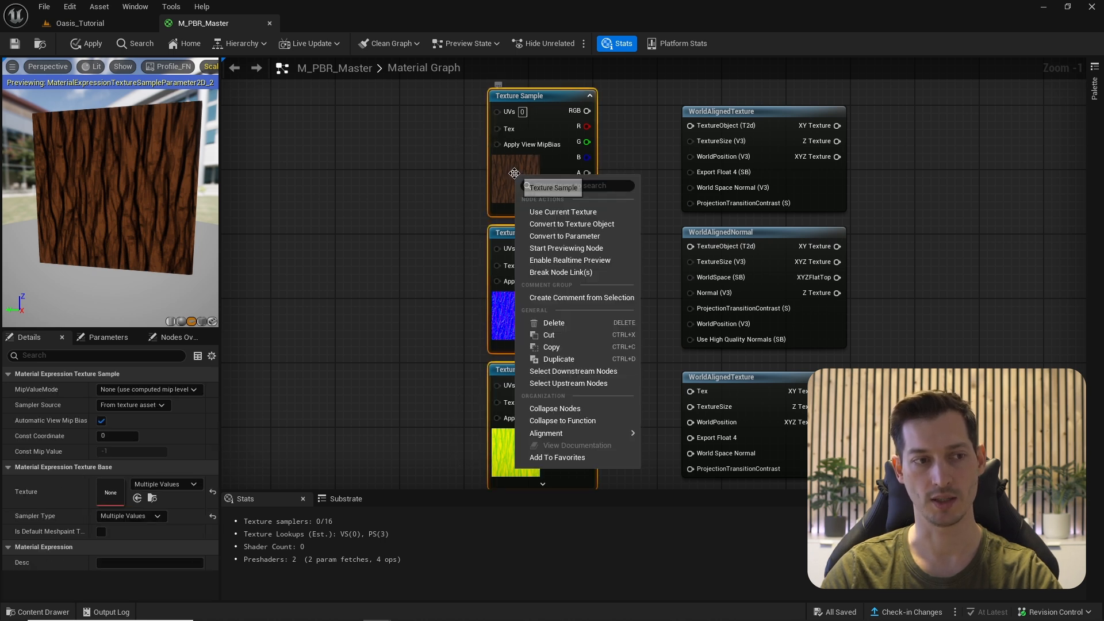
click(589, 224)
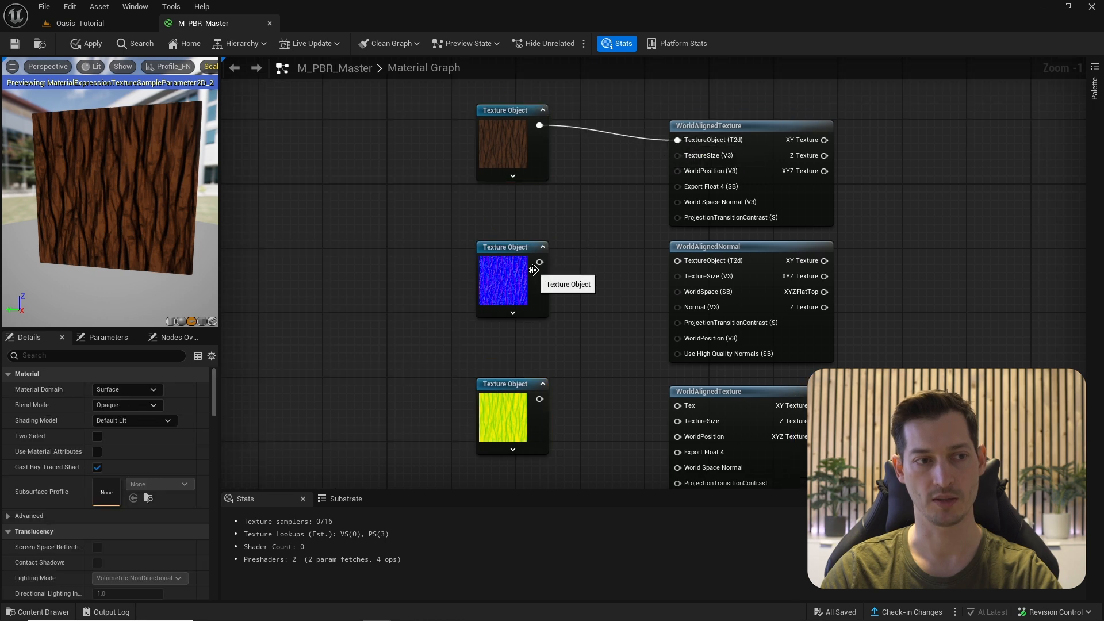
drag(534, 270, 677, 261)
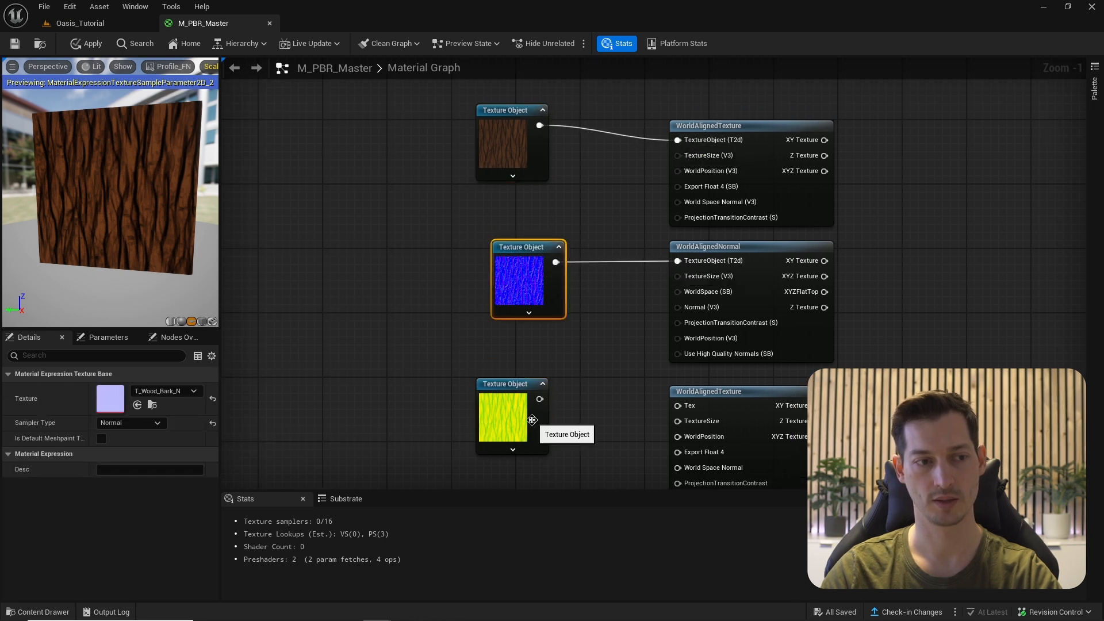
drag(539, 399, 678, 405)
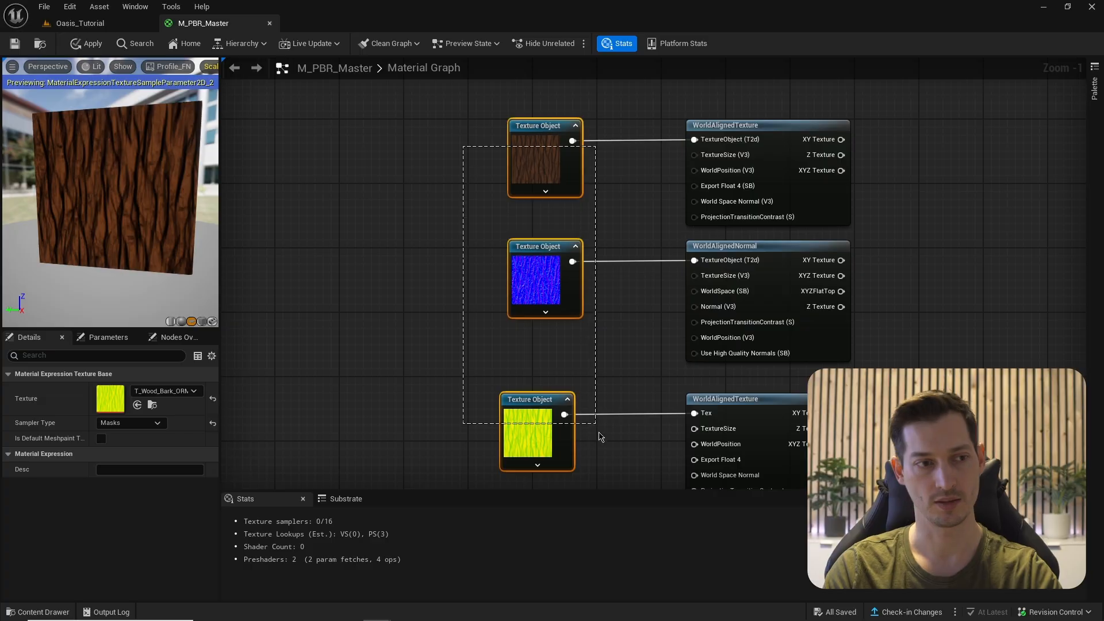
- Convert the three texture objects into texture parameters
shift+click(534, 270)
right_click(540, 165)
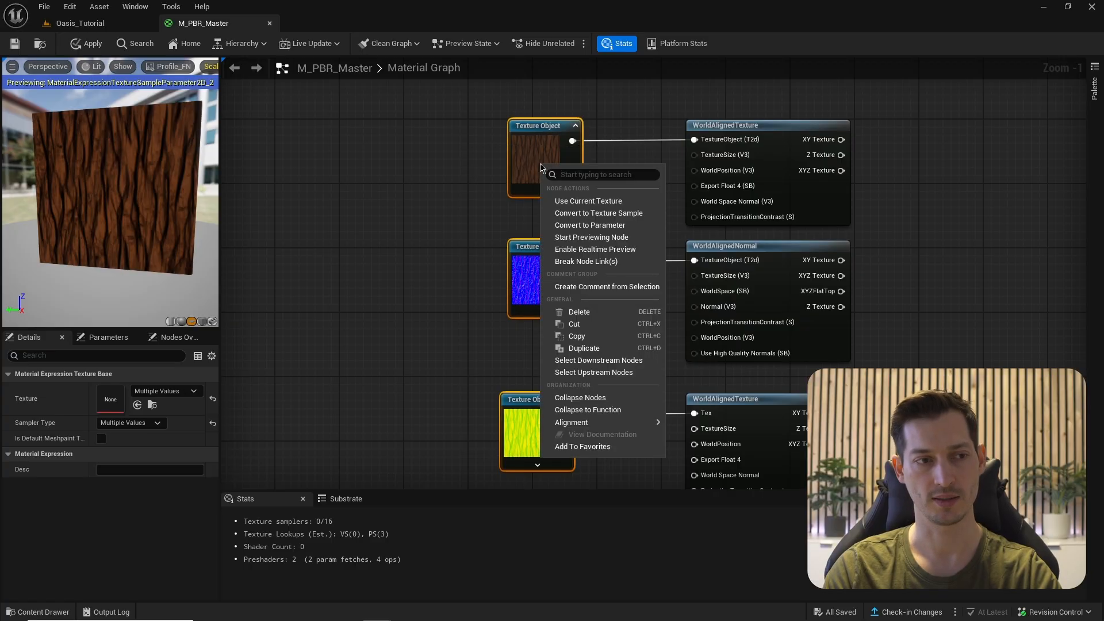
click(577, 225)
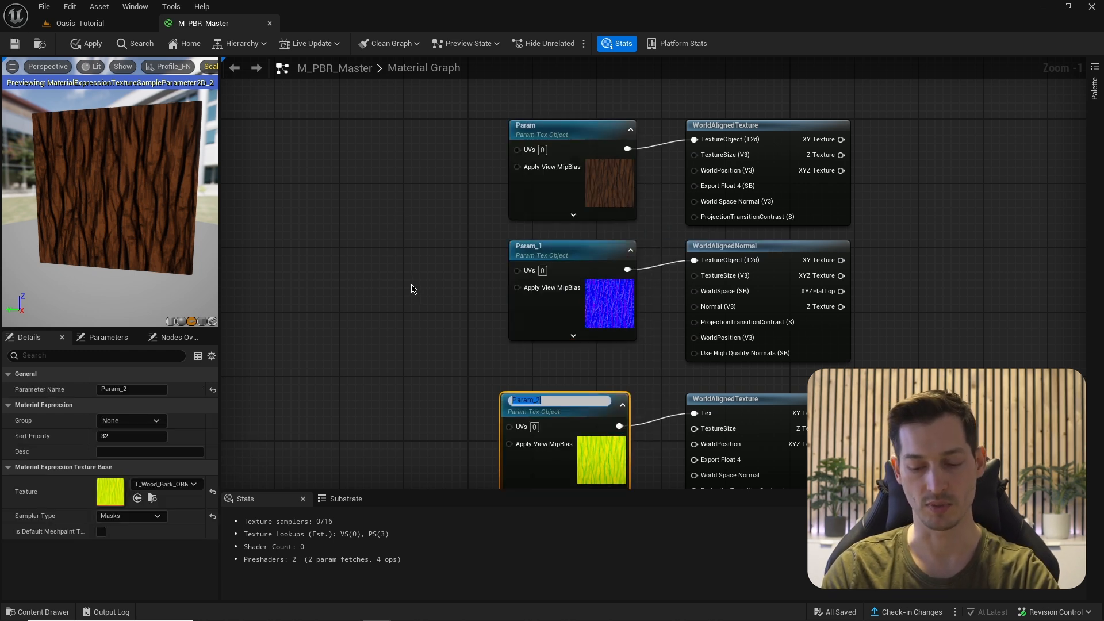
- Name the bottom, middle and top texture parameters ORM, Normal and BaseColor
text(ORM)
key(Return)
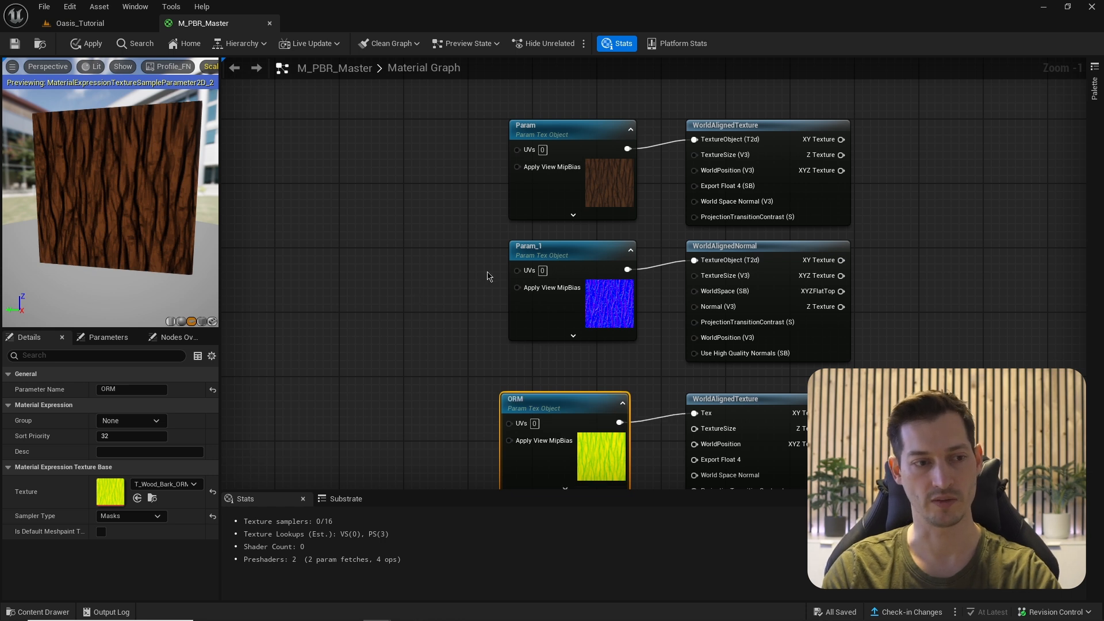
double_click(529, 246)
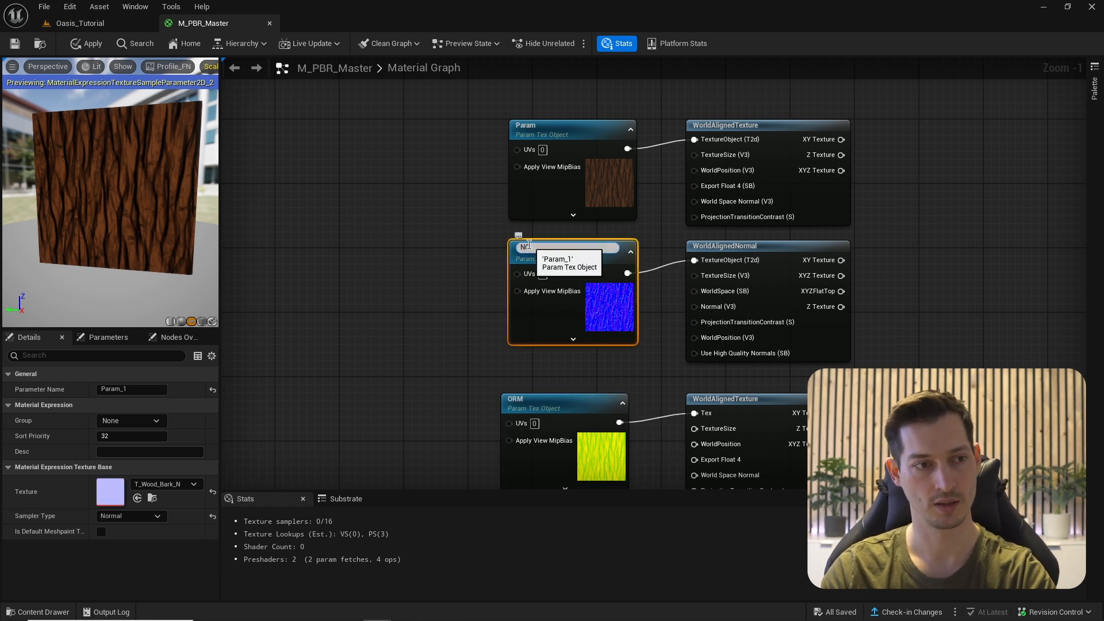
text(Norma)
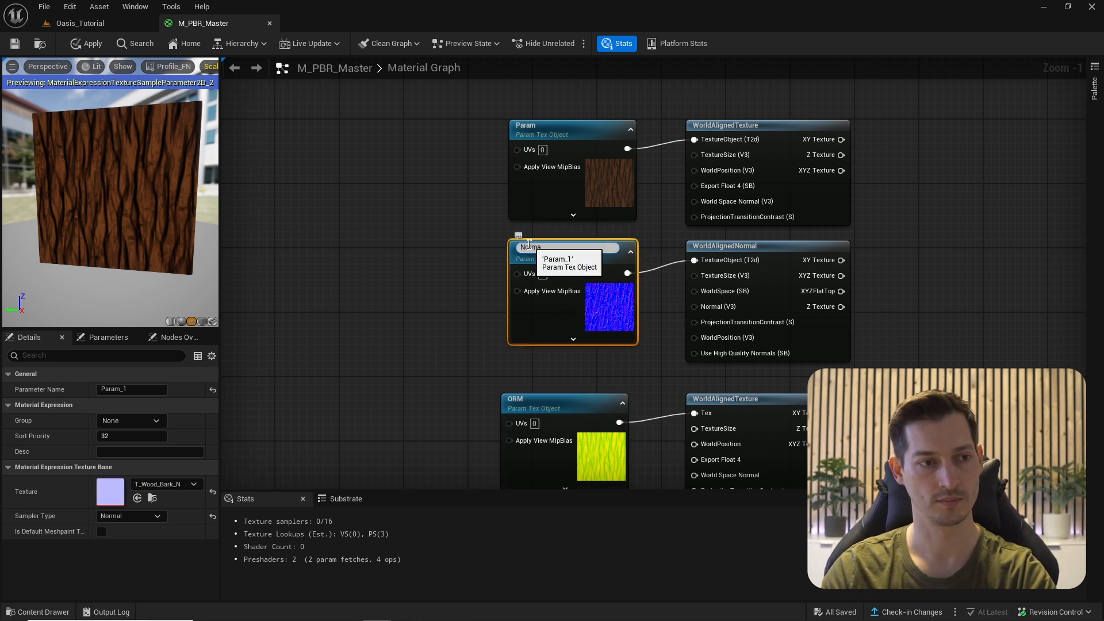
text(l)
key(Return)
double_click(592, 126)
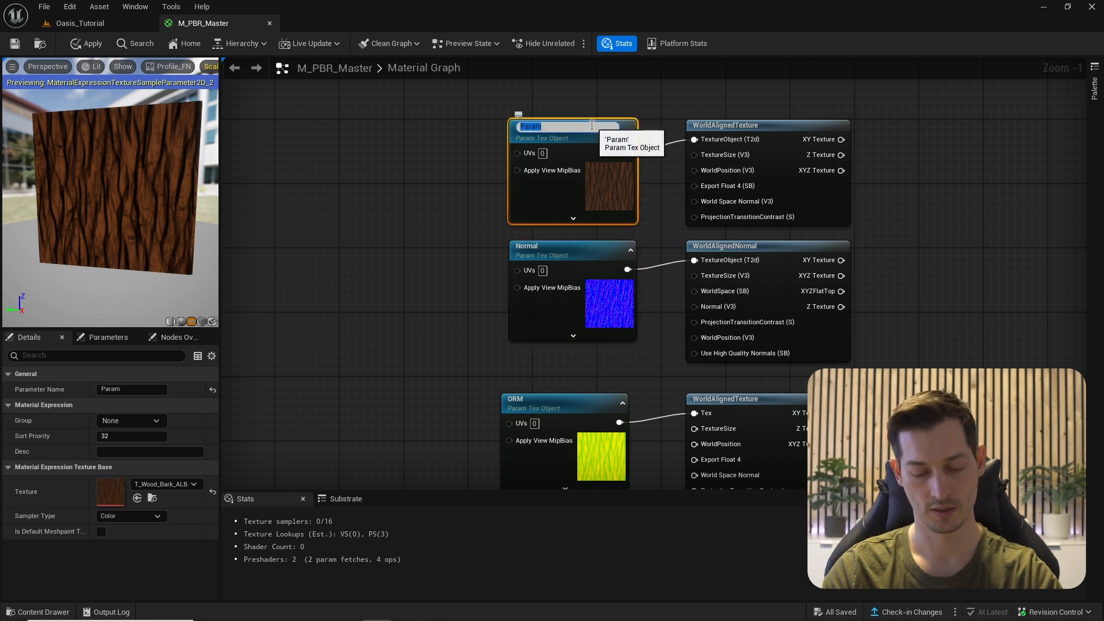
text(BaseColor)
key(Return)
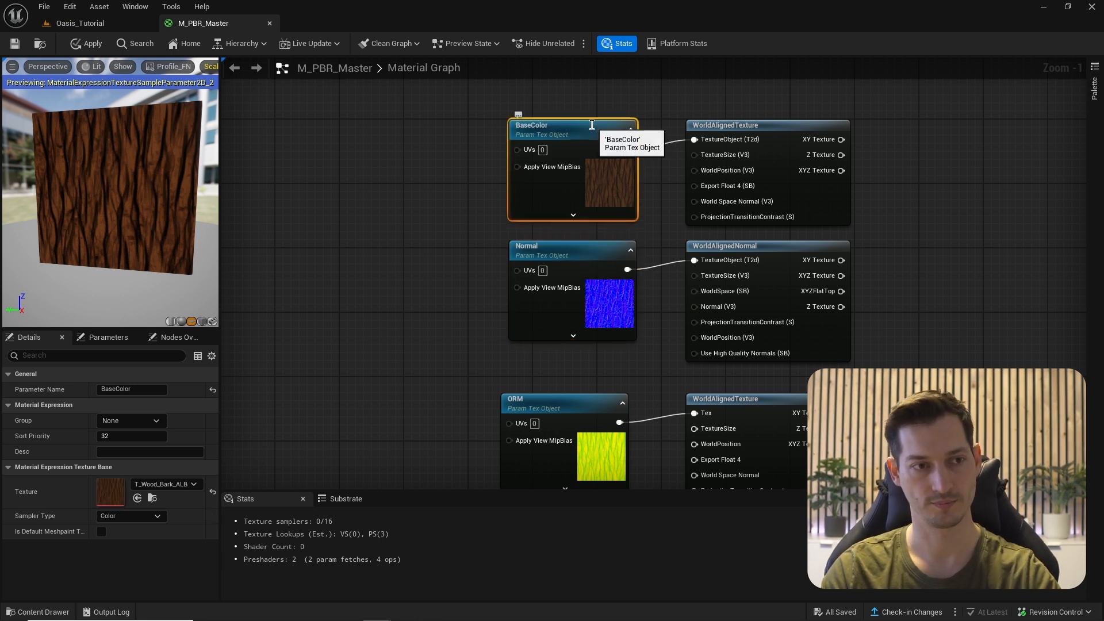
scroll(638, 181, up, 1)
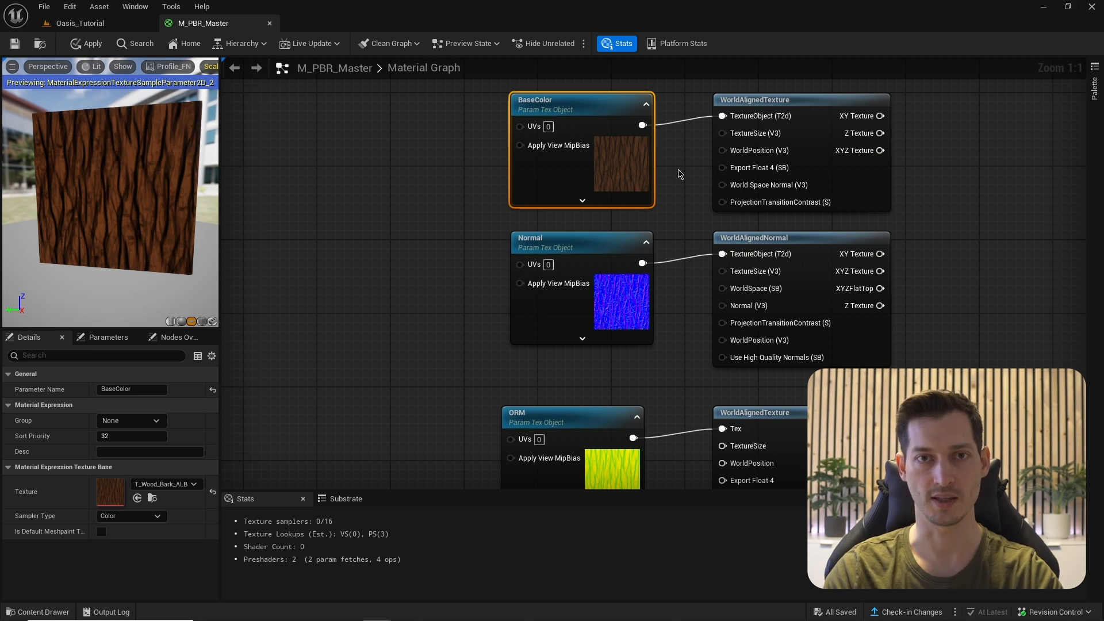
mouse_move(743, 136)
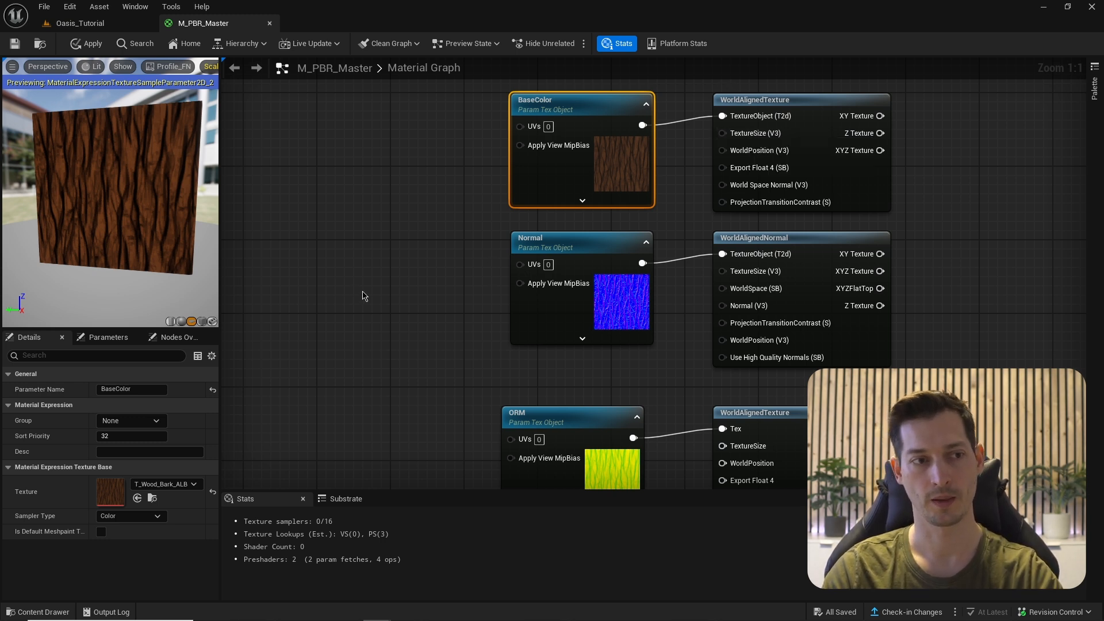
- Add a scalar parameter WA_TextureSize with default 100, left of the Normal parameter
right_drag(362, 293, 404, 277)
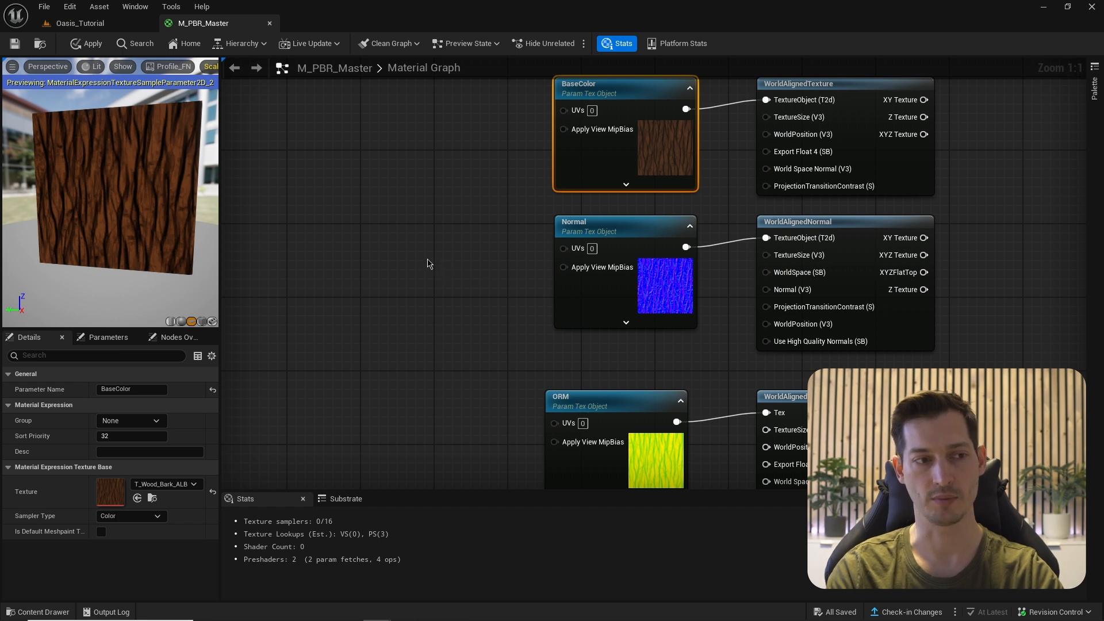
click(427, 263)
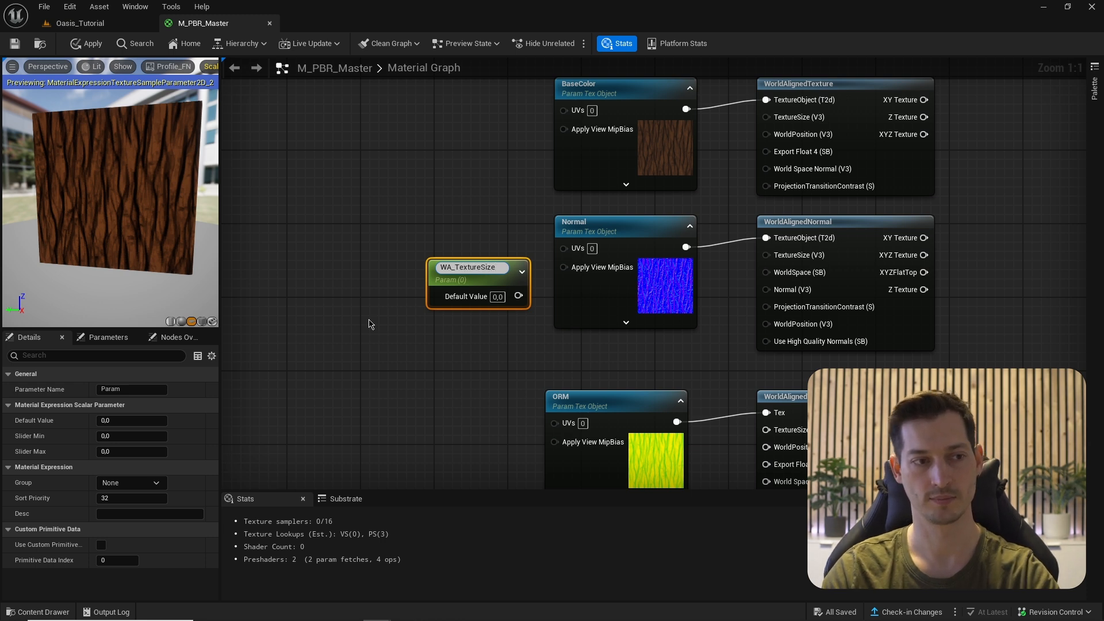
text(WA_TextureSize)
key(Return)
drag(481, 271, 461, 264)
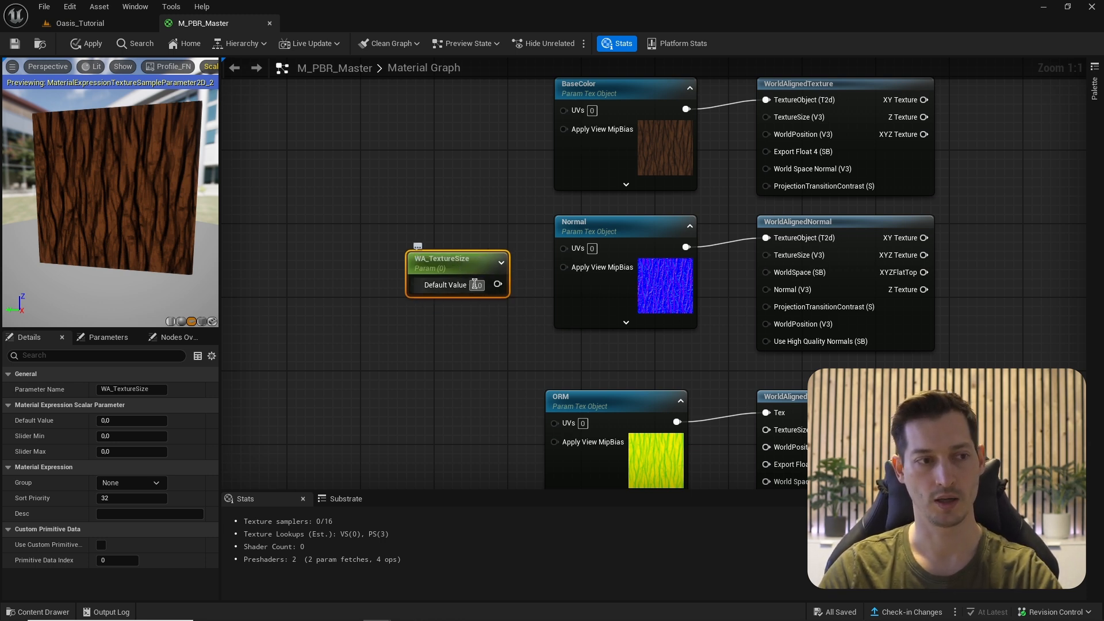
text(100)
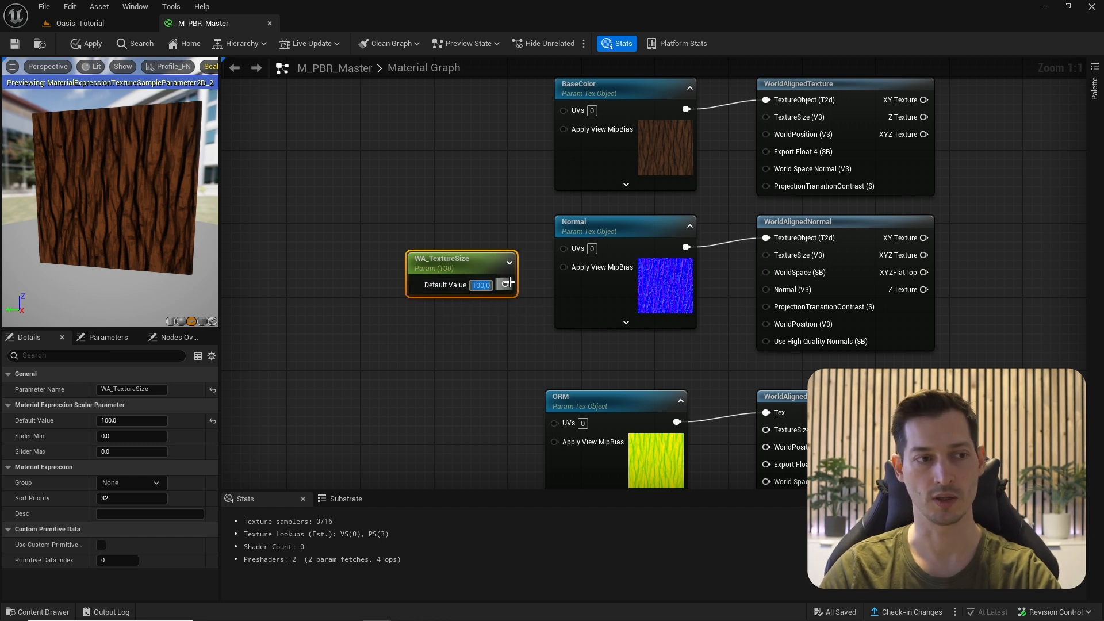
- Wire WA_TextureSize into the TextureSize inputs of all three world-aligned nodes
drag(509, 282, 766, 116)
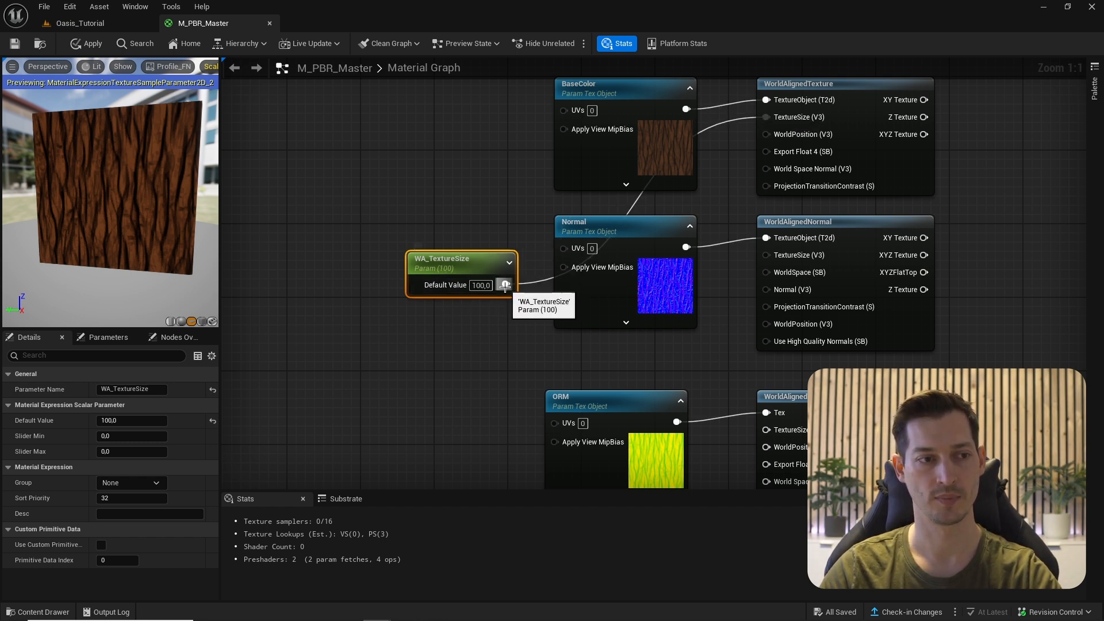
drag(505, 284, 766, 254)
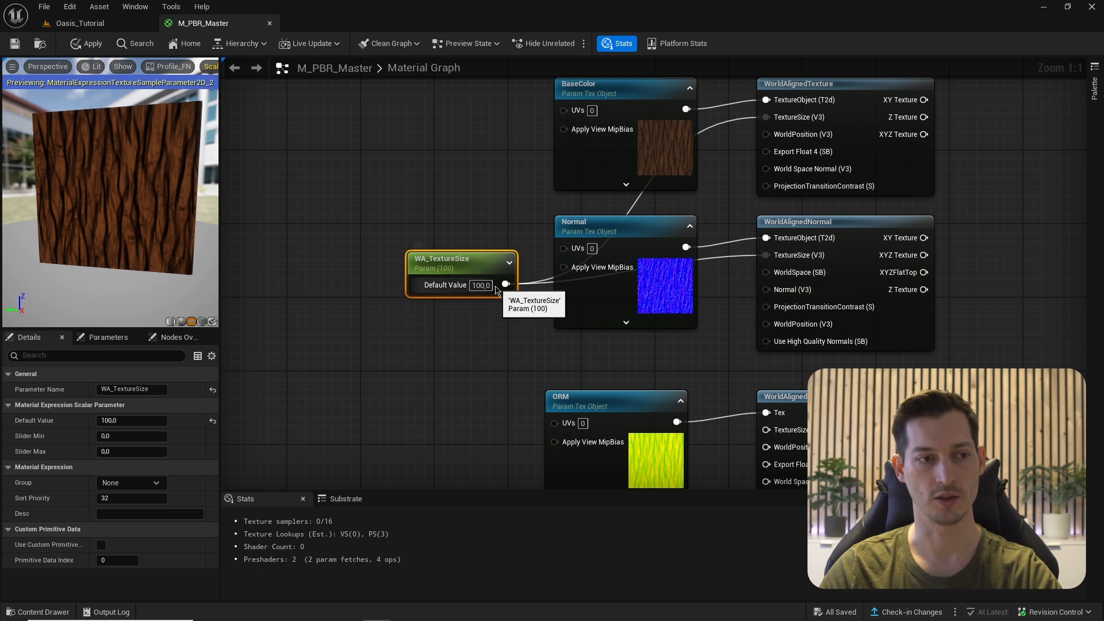
drag(506, 285, 766, 429)
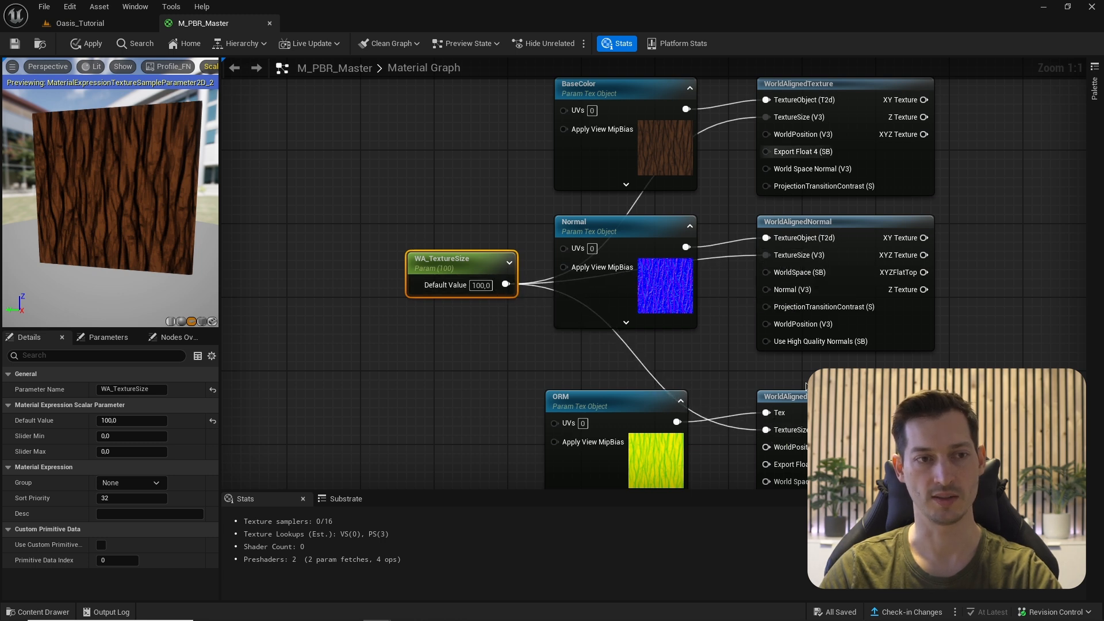
right_drag(692, 406, 631, 367)
scroll(652, 339, down, 1)
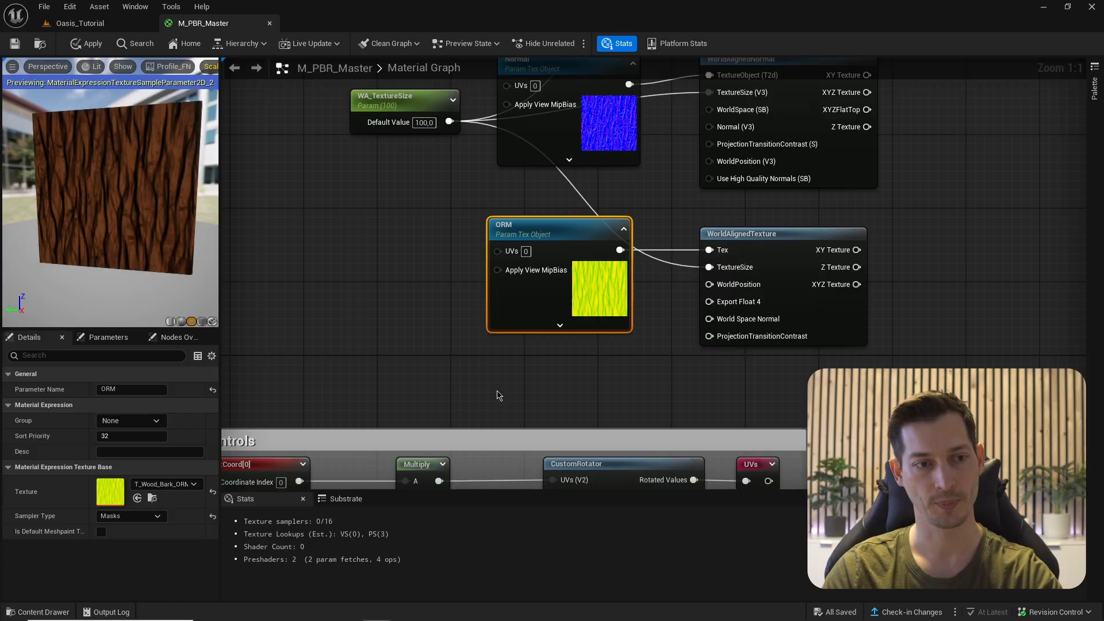
scroll(705, 289, up, 1)
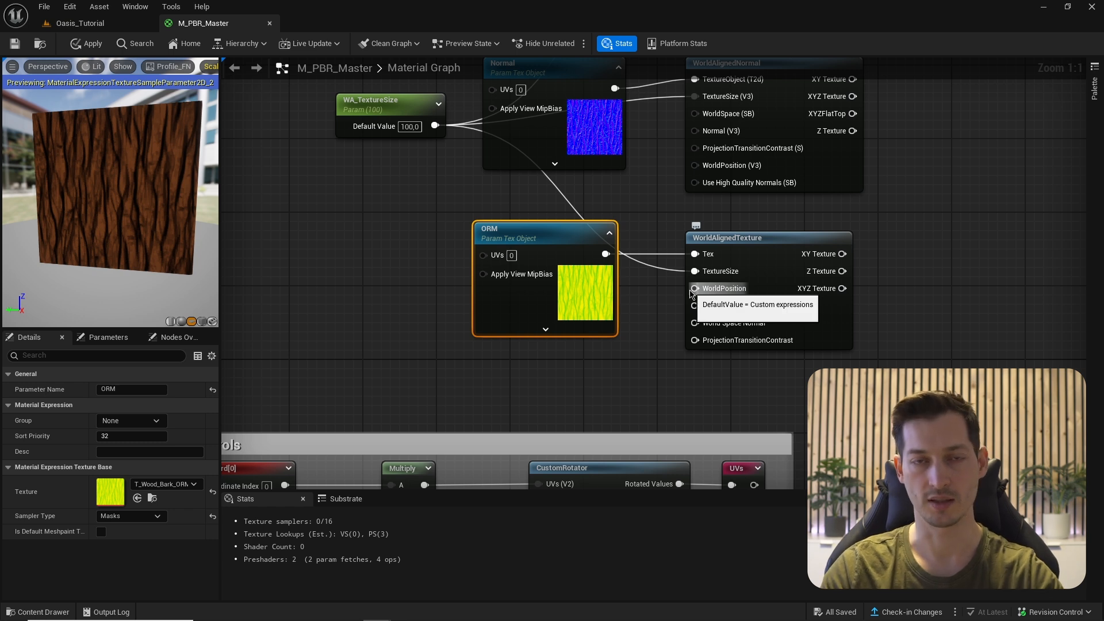
- Add a StaticBool wired into the ORM WorldAlignedTexture's Export Float 4 input, placed below ORM
right_drag(691, 293, 703, 255)
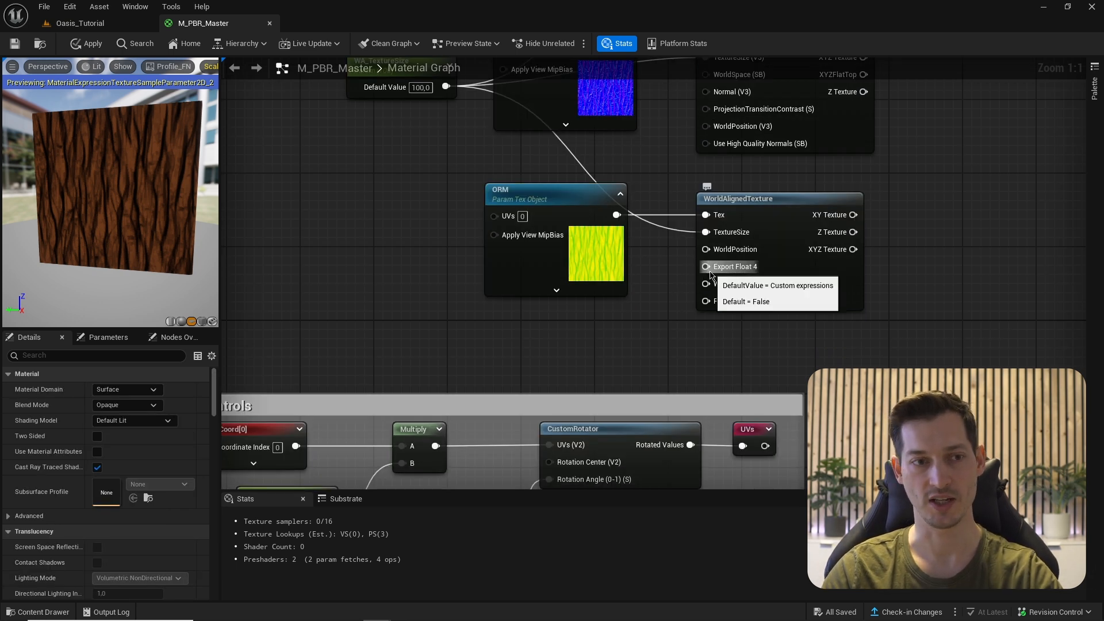
drag(705, 266, 672, 314)
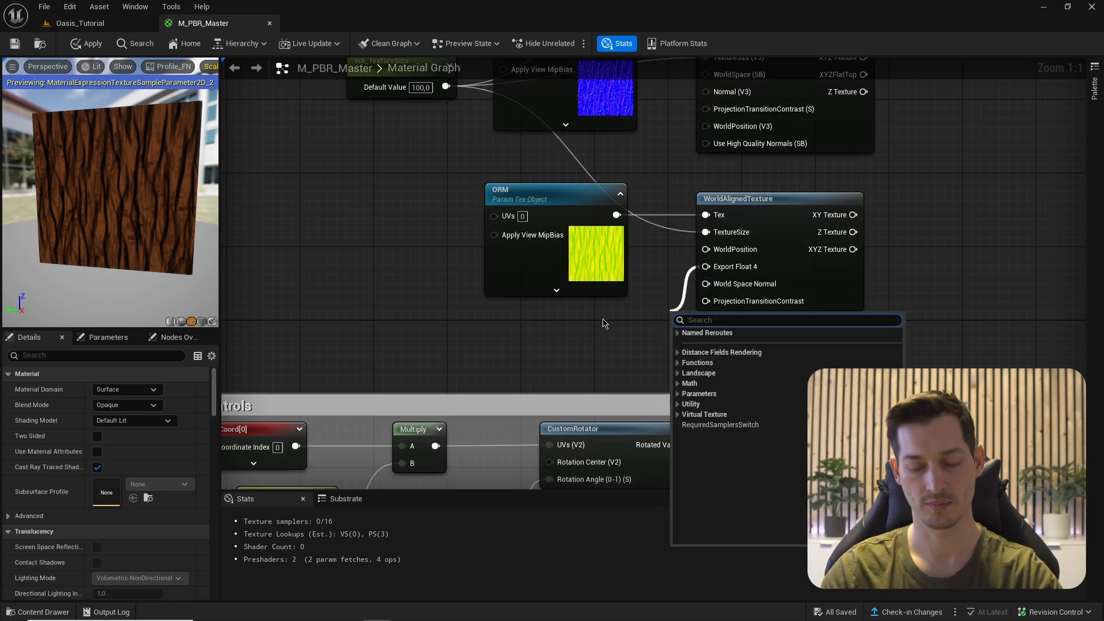
text(stat)
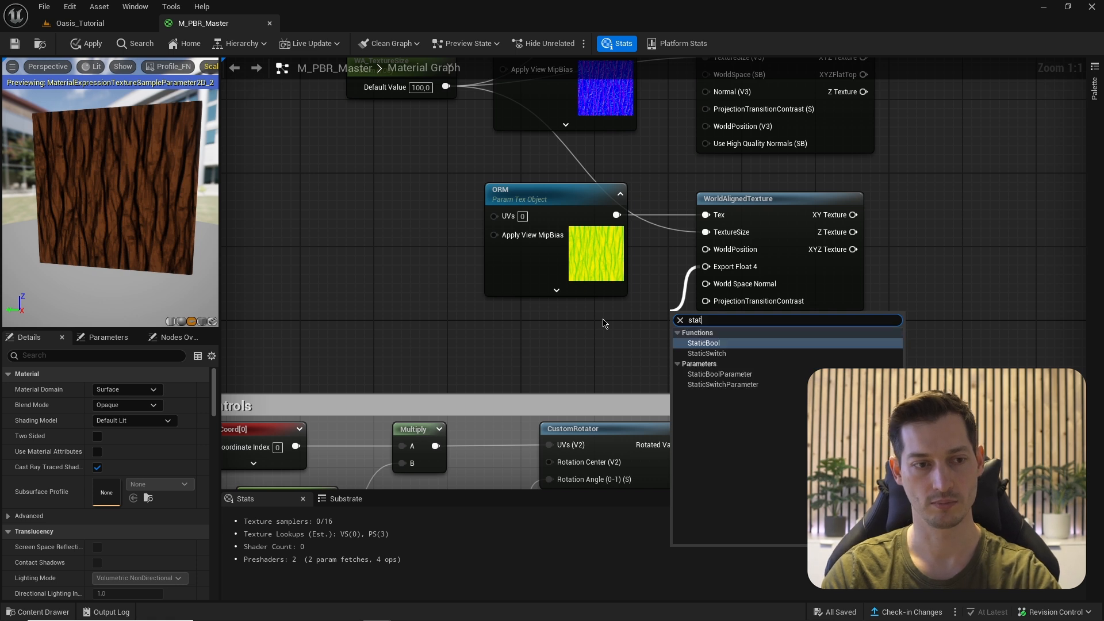
click(708, 343)
drag(726, 357, 602, 360)
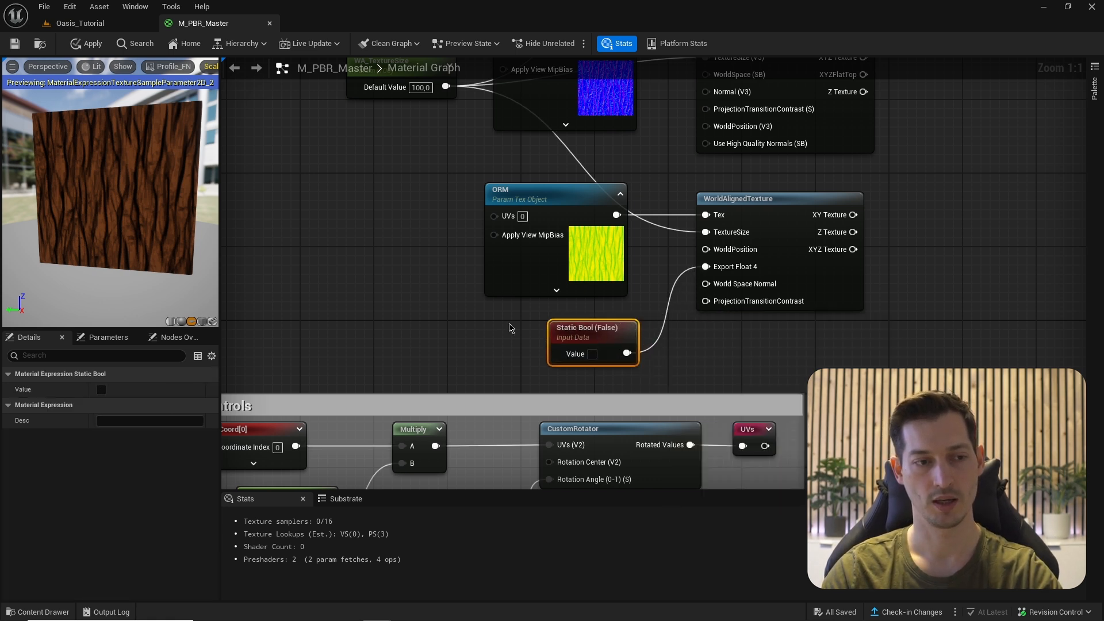
right_drag(621, 348, 668, 342)
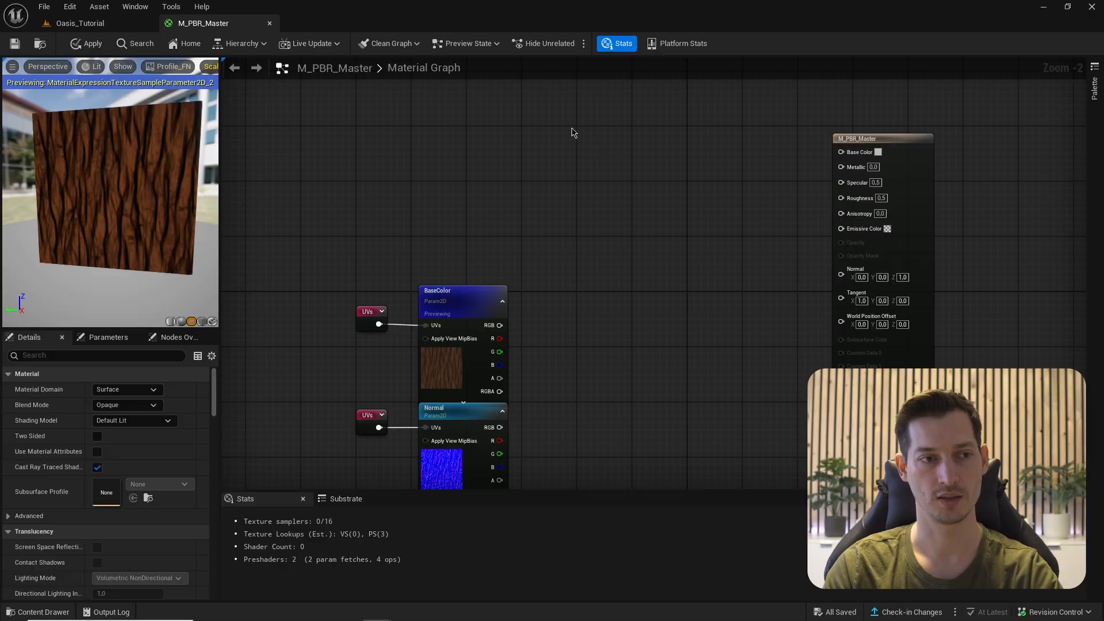
- Add a StaticSwitchParameter named UseWorldAlignedTextures in empty space near the output node
right_drag(572, 132, 627, 215)
right_click(610, 198)
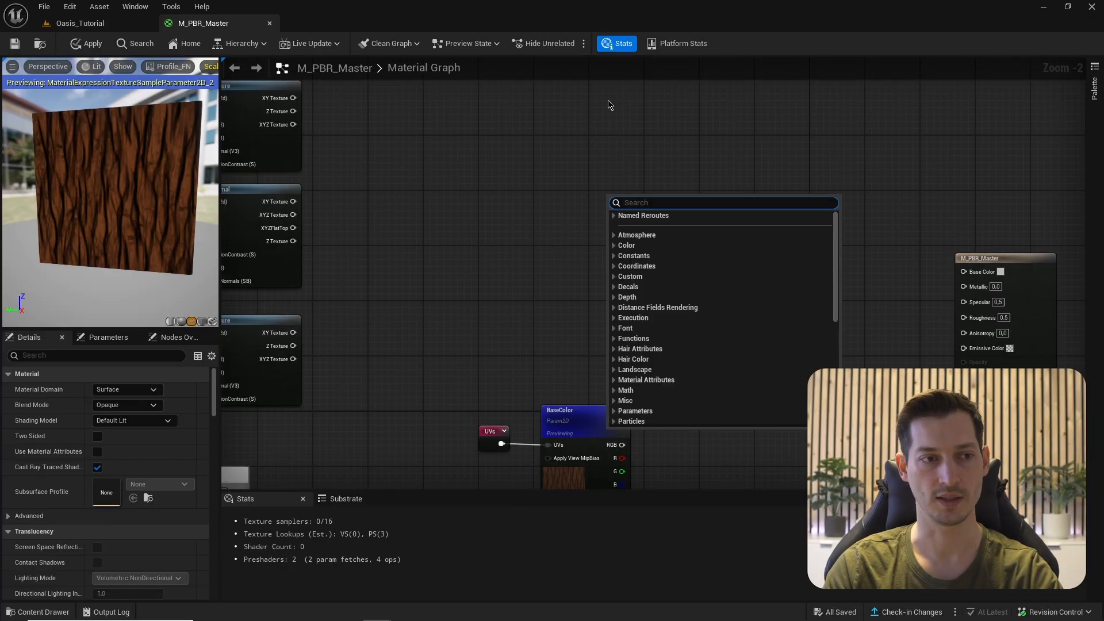
text(switc)
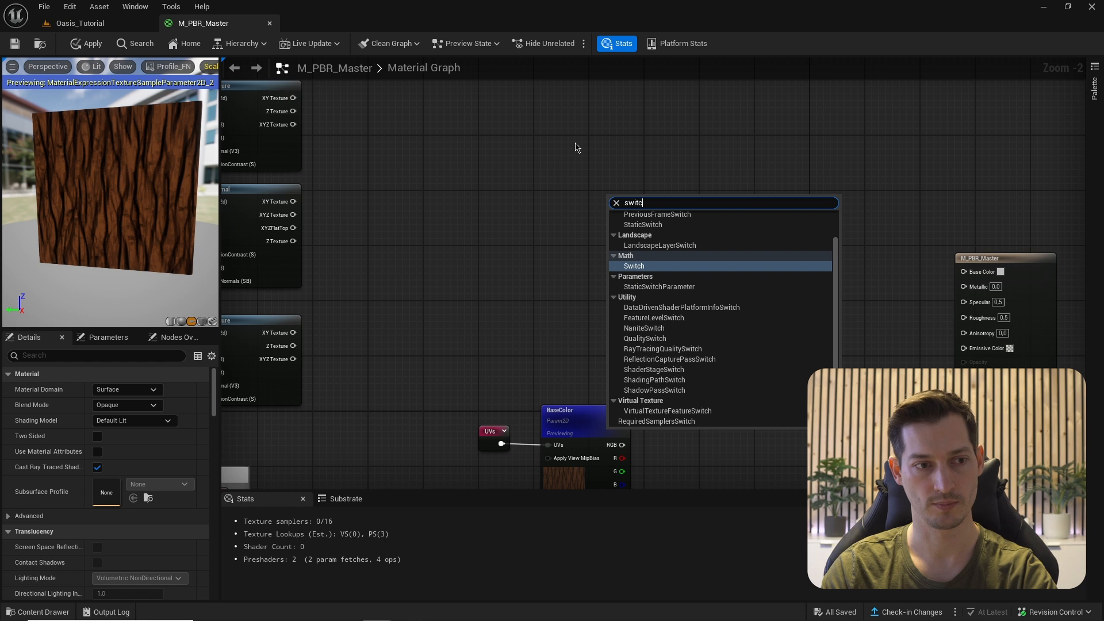
text(h param)
key(Return)
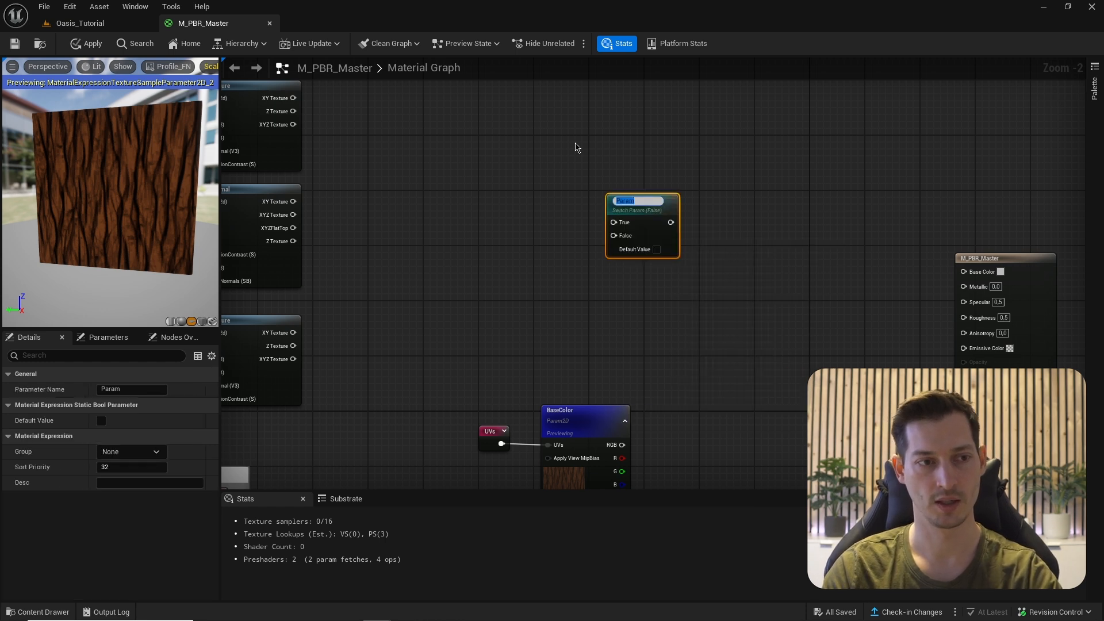
scroll(578, 185, up, 2)
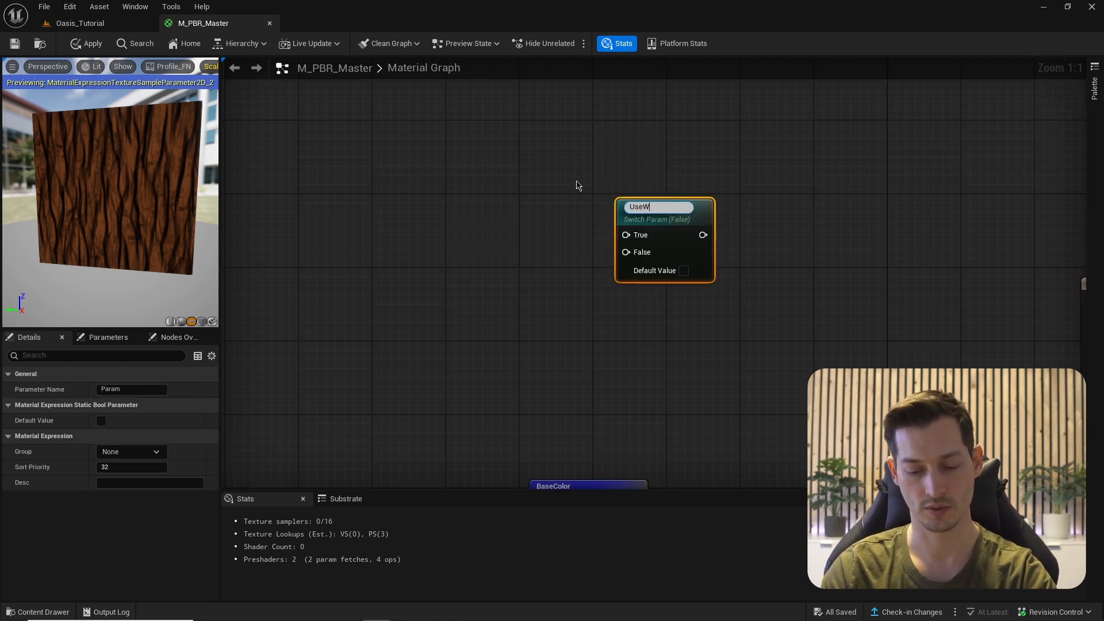
text(UseWorld)
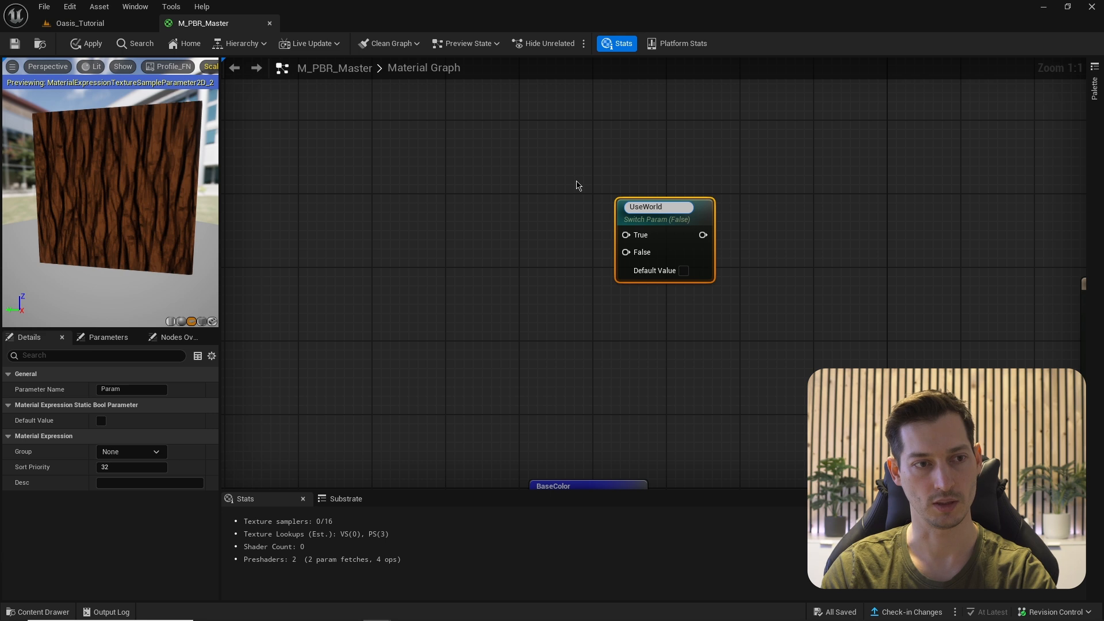
text(AlignedText)
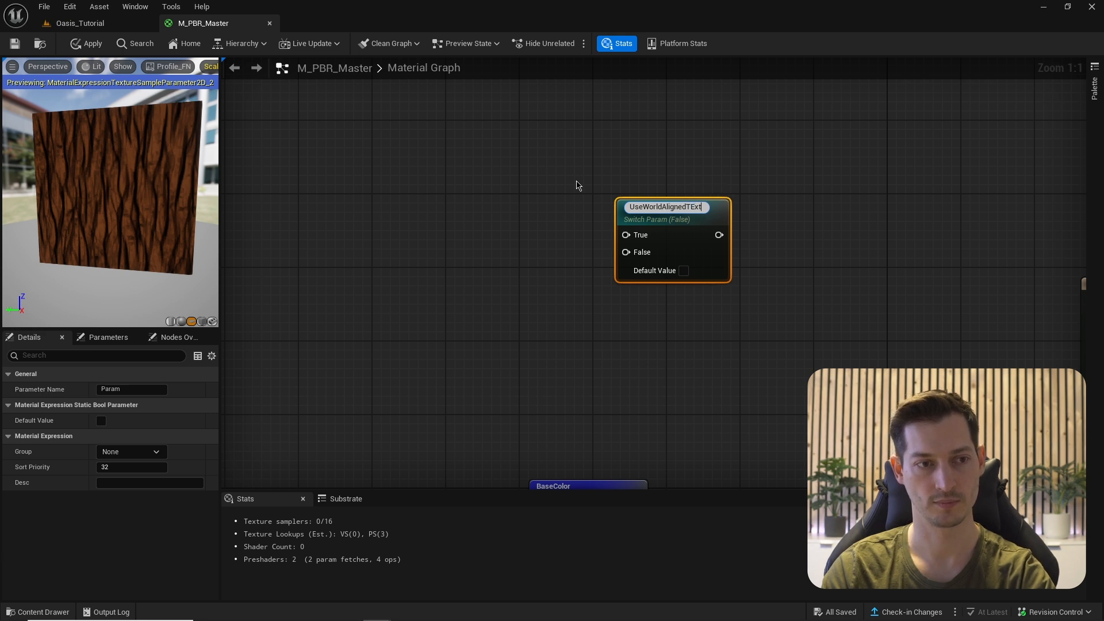
text(ures)
key(Return)
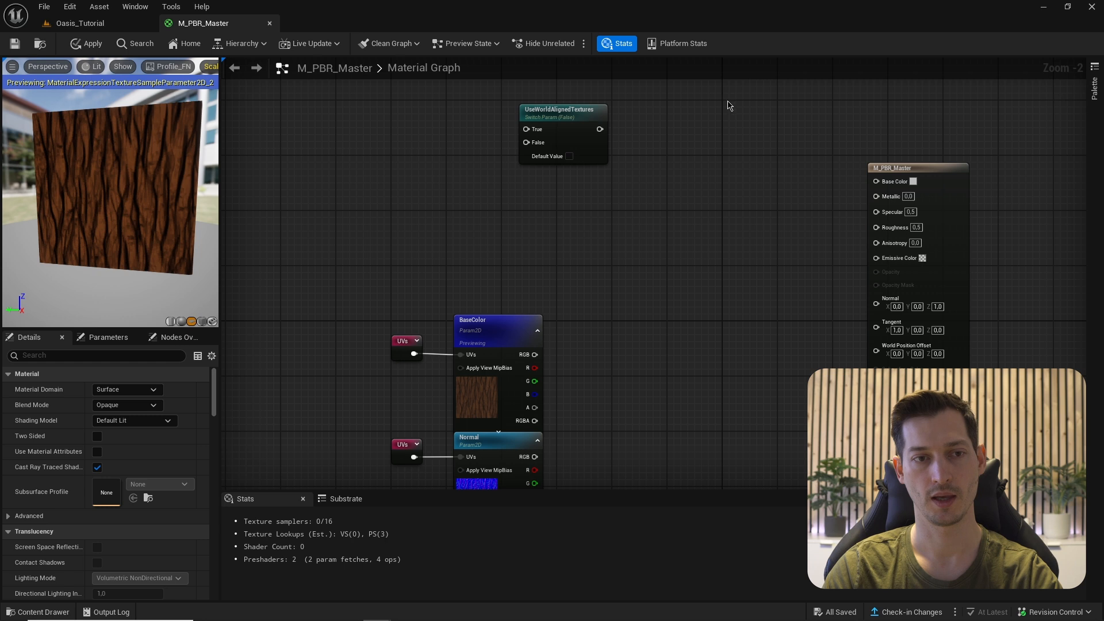
drag(726, 102, 952, 254)
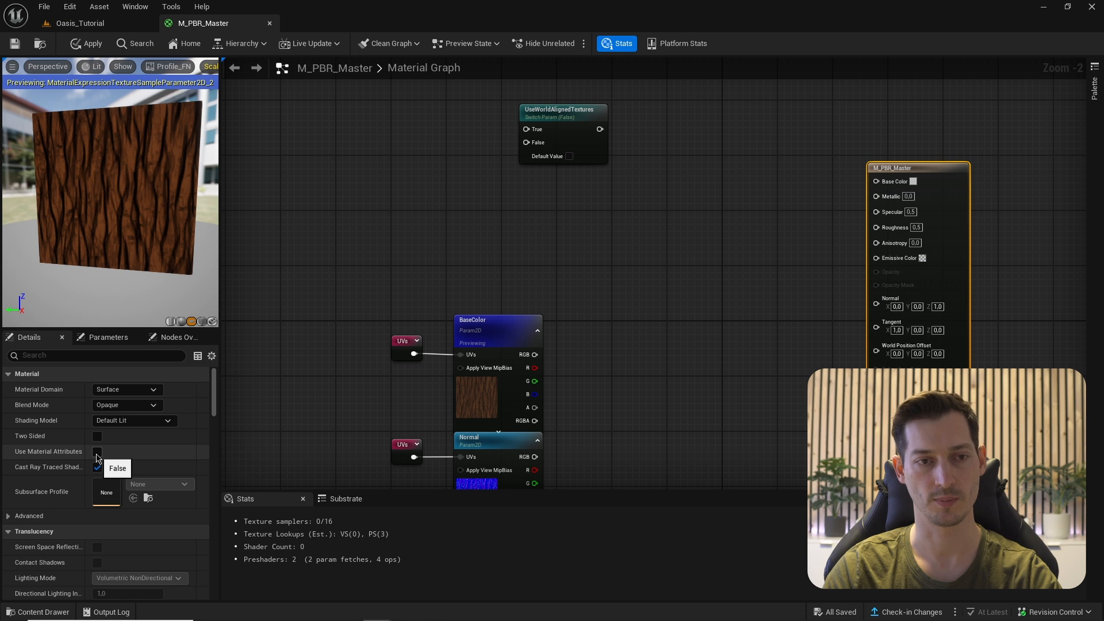
- Enable Material Attributes output and add a MakeMaterialAttributes node beside the texture nodes
click(97, 452)
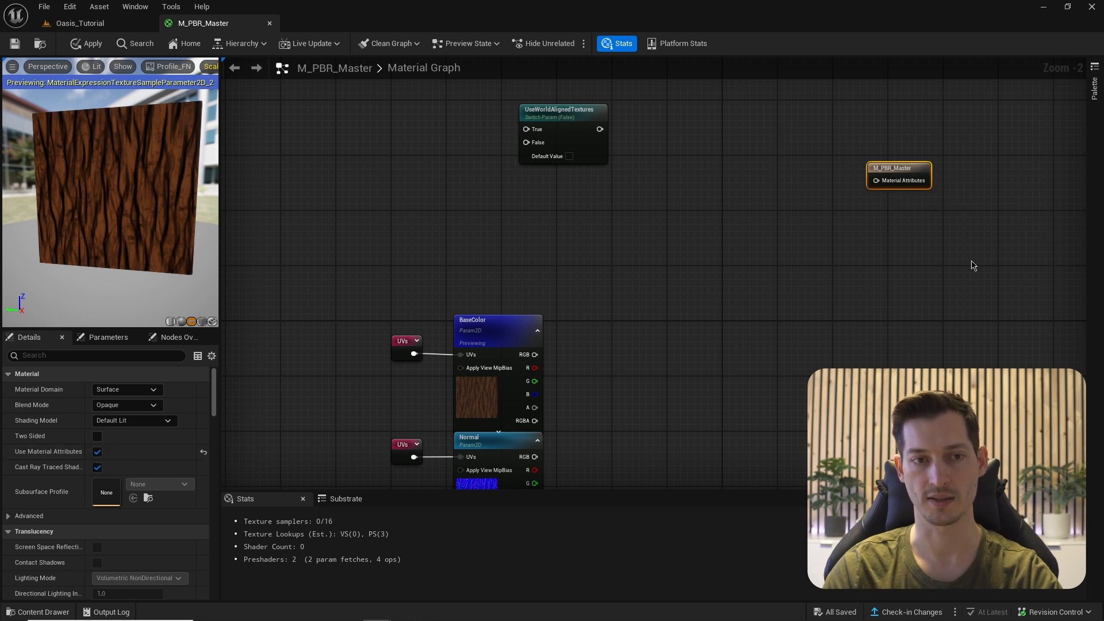
right_drag(840, 202, 896, 199)
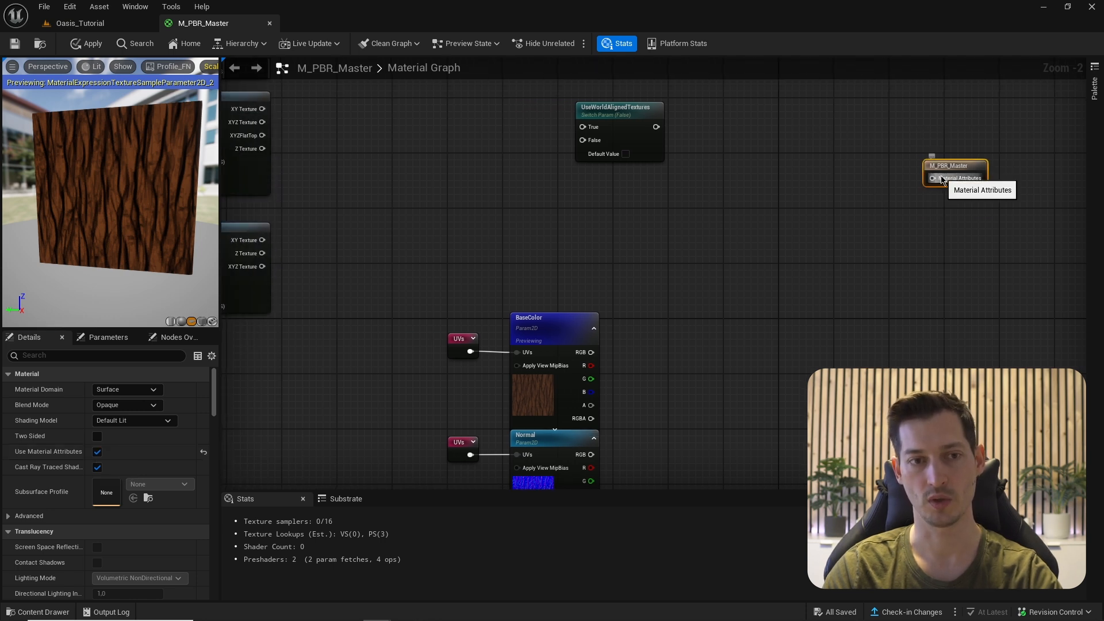
drag(933, 178, 786, 197)
text(make)
key(Return)
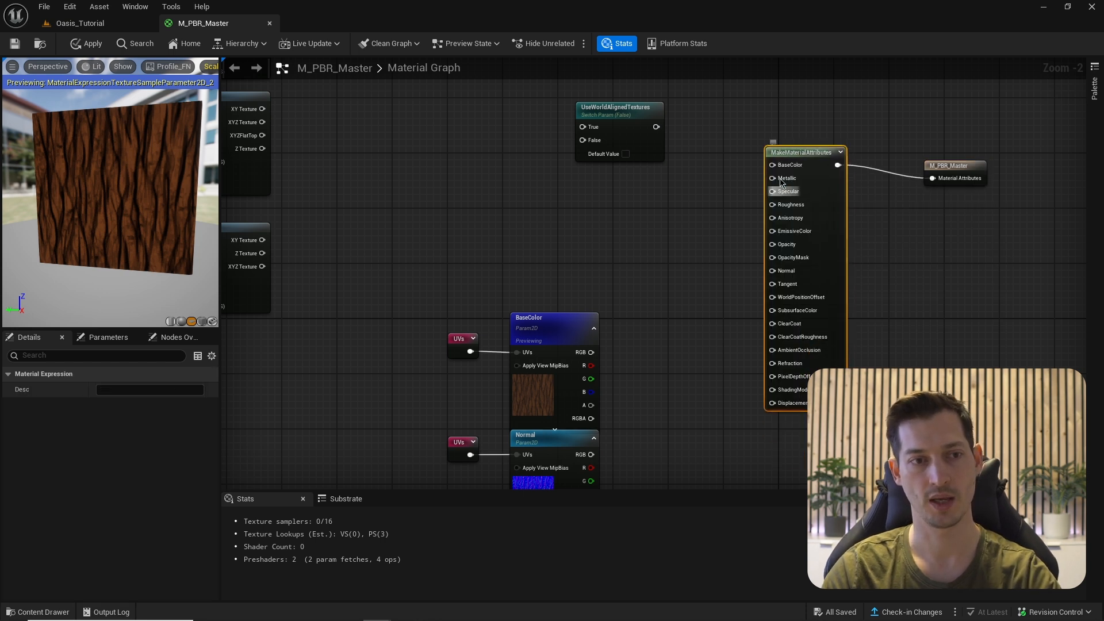
scroll(759, 147, up, 2)
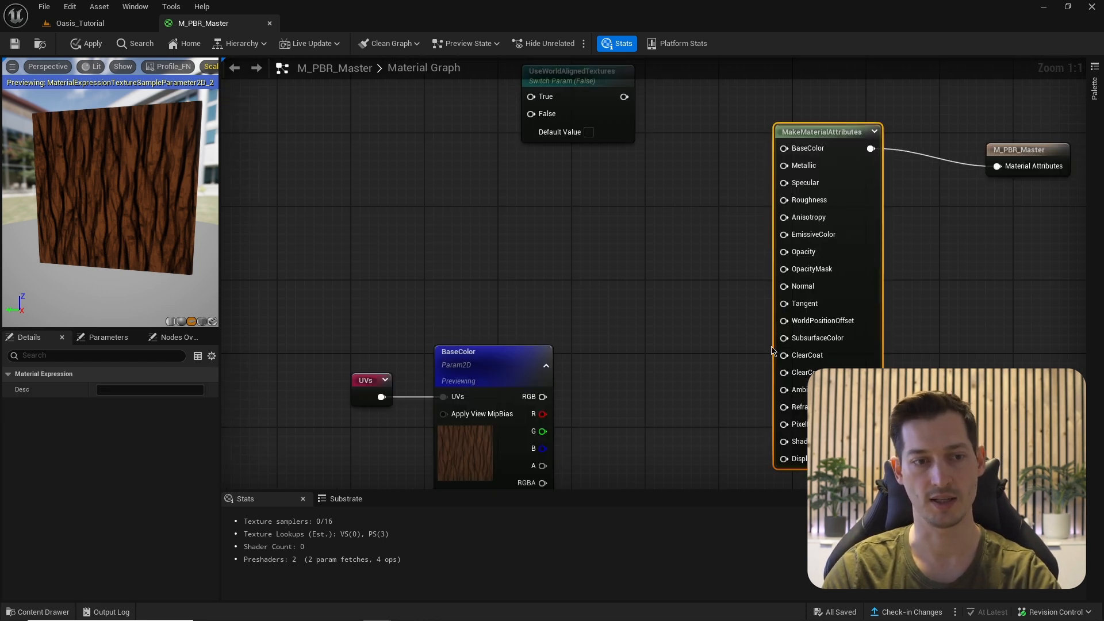
drag(833, 190, 748, 241)
scroll(748, 242, down, 2)
scroll(695, 172, up, 2)
drag(803, 92, 798, 162)
- Wire BaseColor and Normal in, and ORM's R, G, B into AmbientOcclusion, Roughness and Metallic
drag(644, 155, 762, 175)
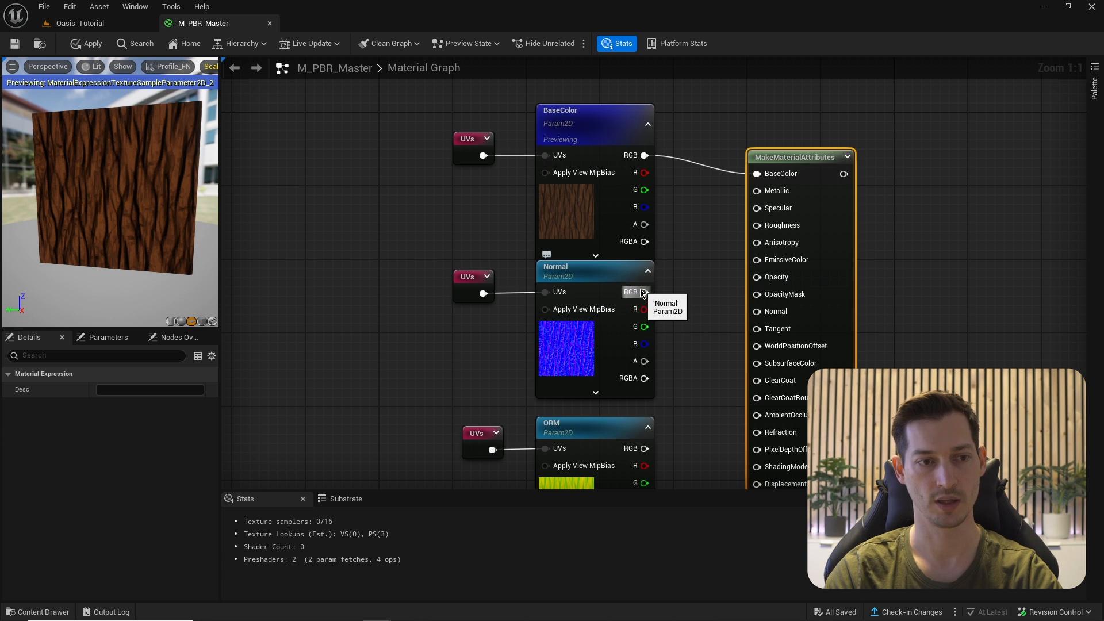
drag(645, 292, 757, 311)
right_drag(689, 332, 698, 278)
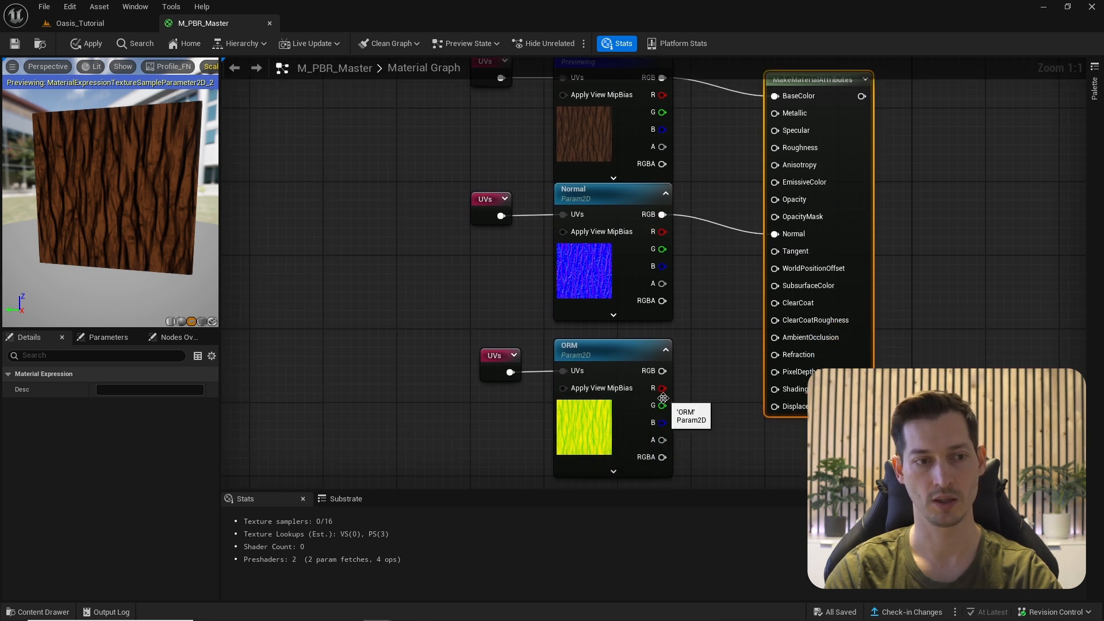
drag(662, 388, 776, 341)
right_drag(724, 306, 724, 337)
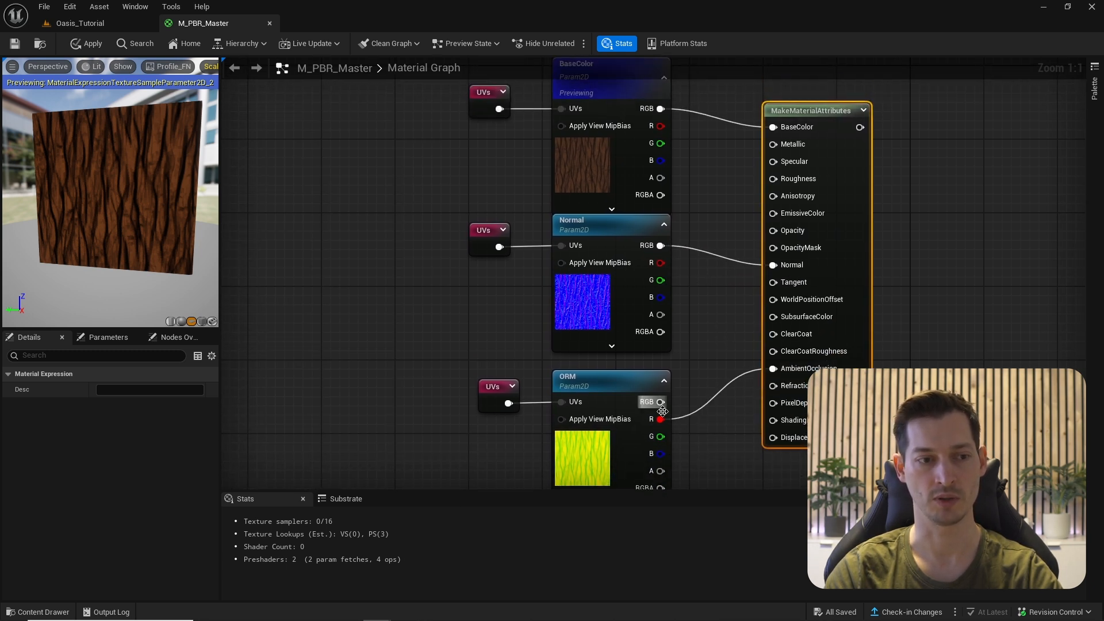
drag(661, 436, 773, 179)
drag(661, 454, 773, 144)
right_drag(715, 175, 723, 221)
drag(813, 204, 813, 185)
right_drag(739, 189, 781, 183)
scroll(782, 186, down, 2)
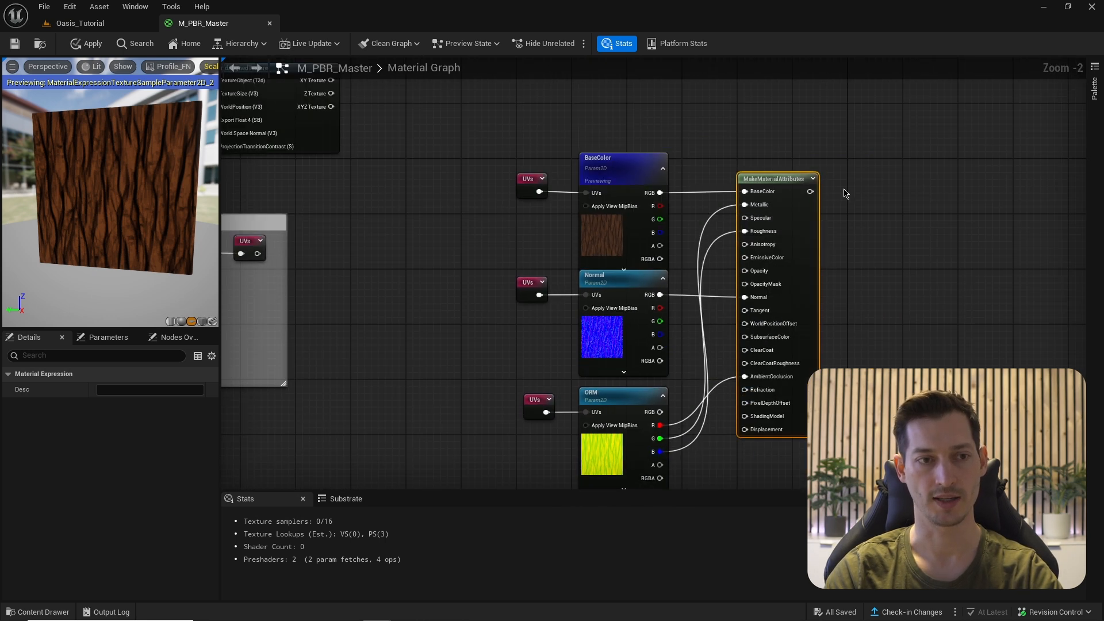
- Add a named reroute declaration 'UV_Textures' from the MakeMaterialAttributes output
drag(811, 193, 857, 189)
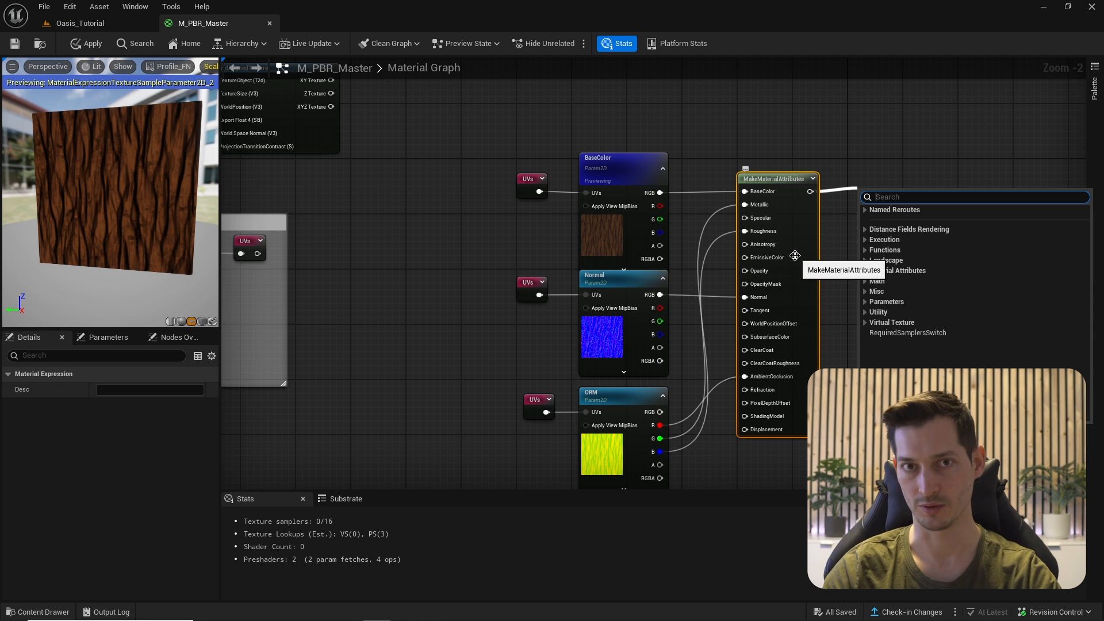
text(named)
key(Return)
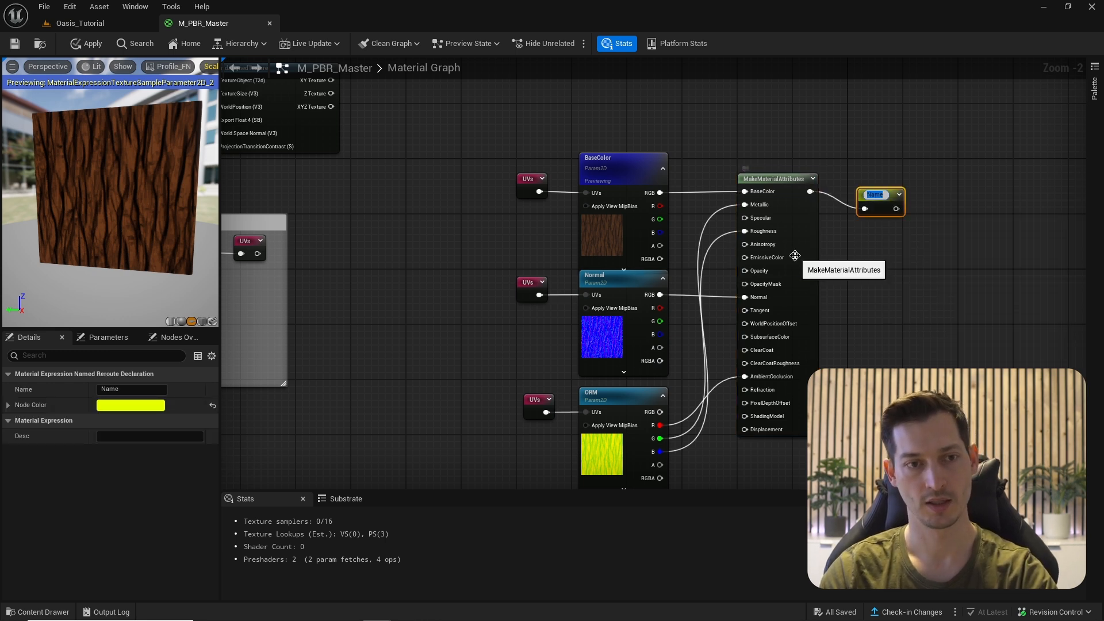
text(UV_)
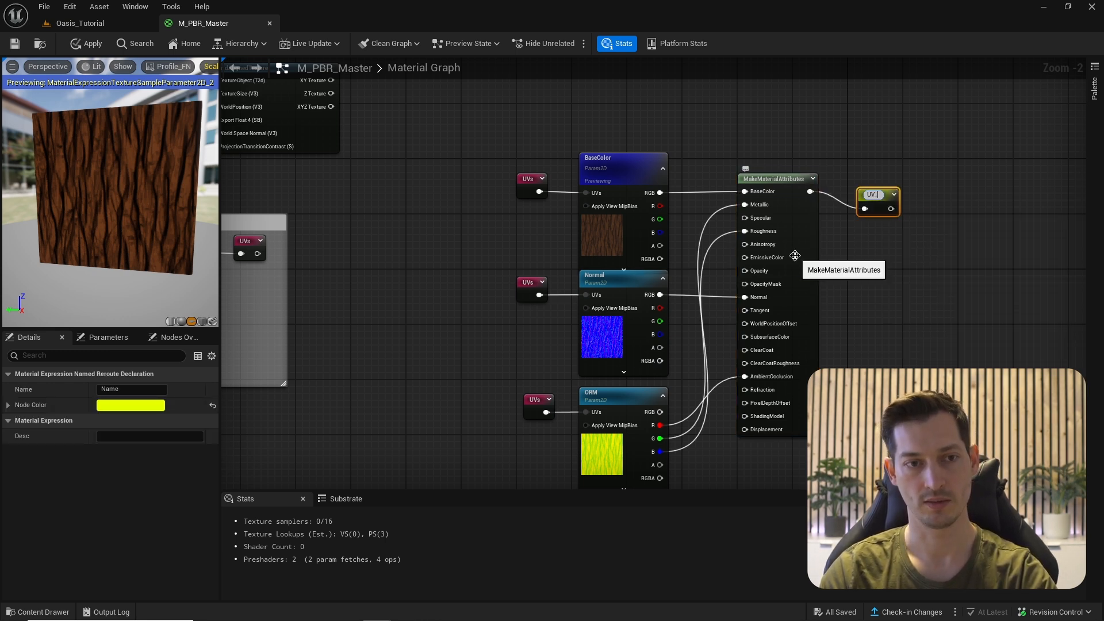
text(Textures)
key(Return)
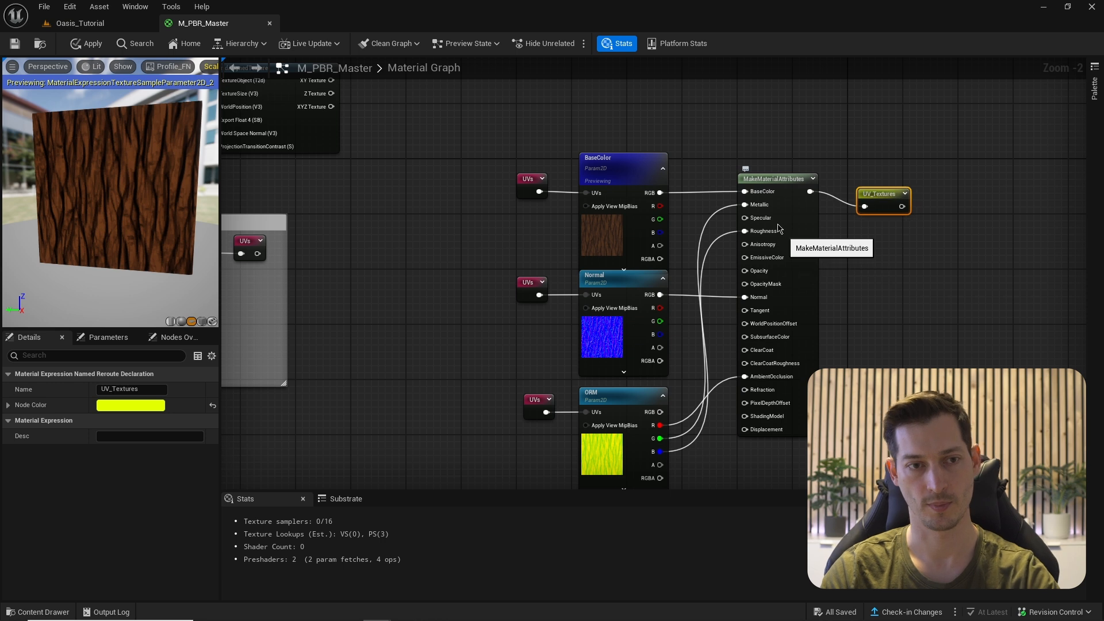
- Wrap the nodes in a comment titled 'UV Textures' and move the group left
scroll(795, 256, down, 2)
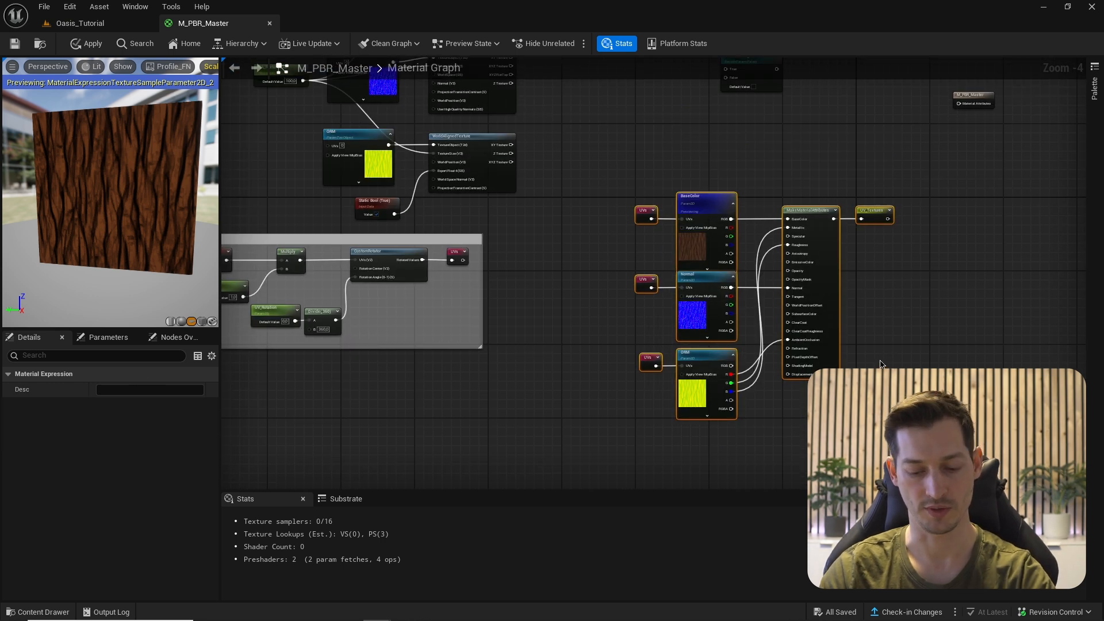
text(cUV Textures)
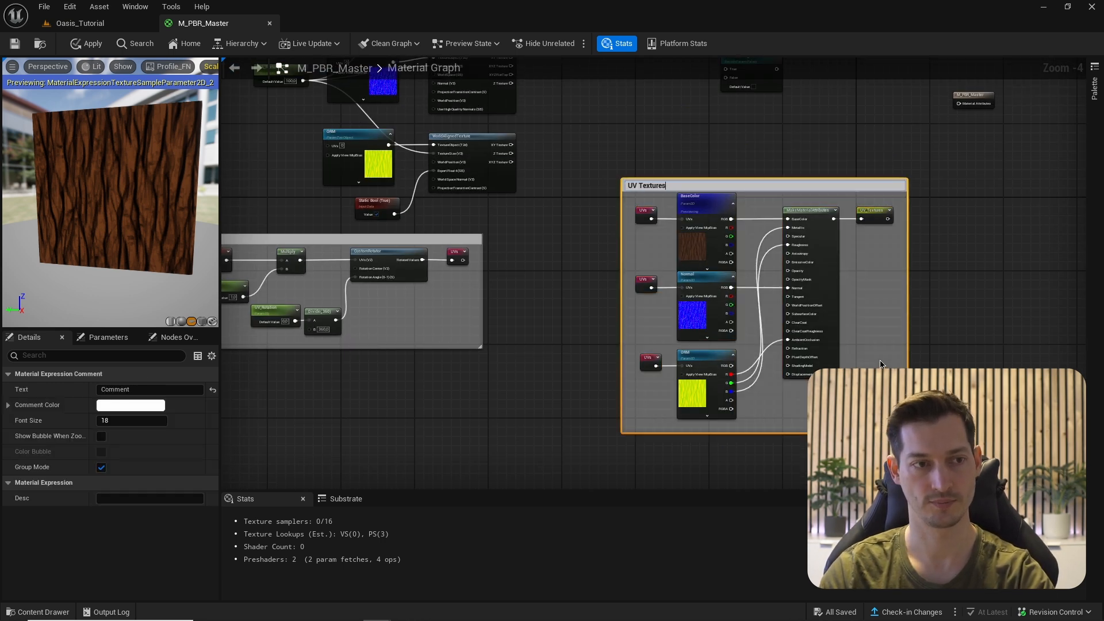
key(Return)
drag(767, 185, 643, 241)
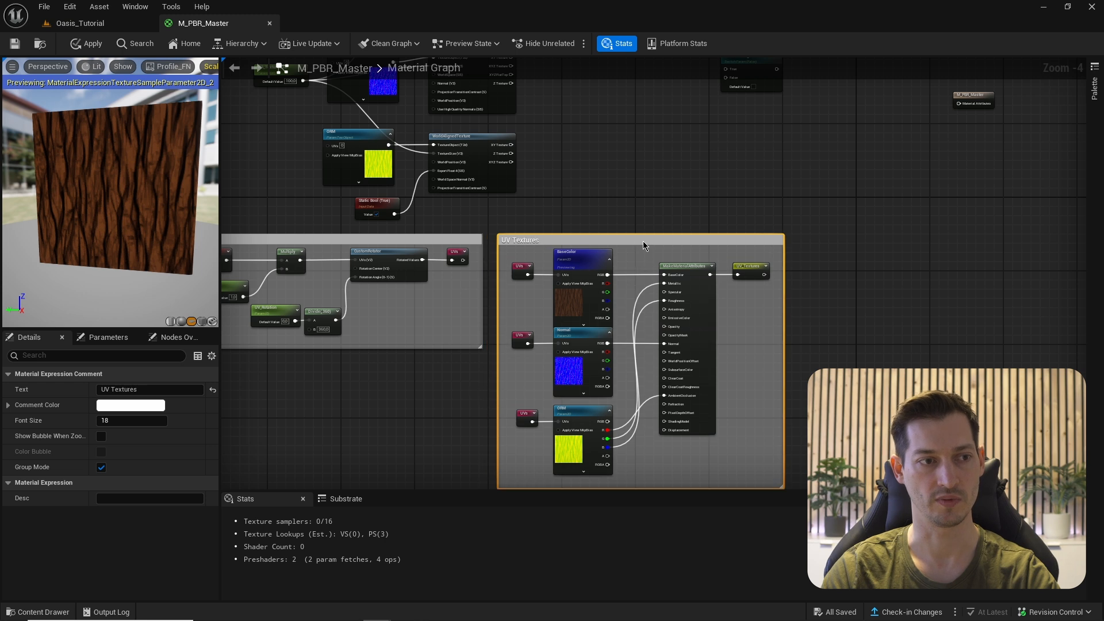
right_drag(642, 240, 652, 246)
right_drag(726, 278, 731, 295)
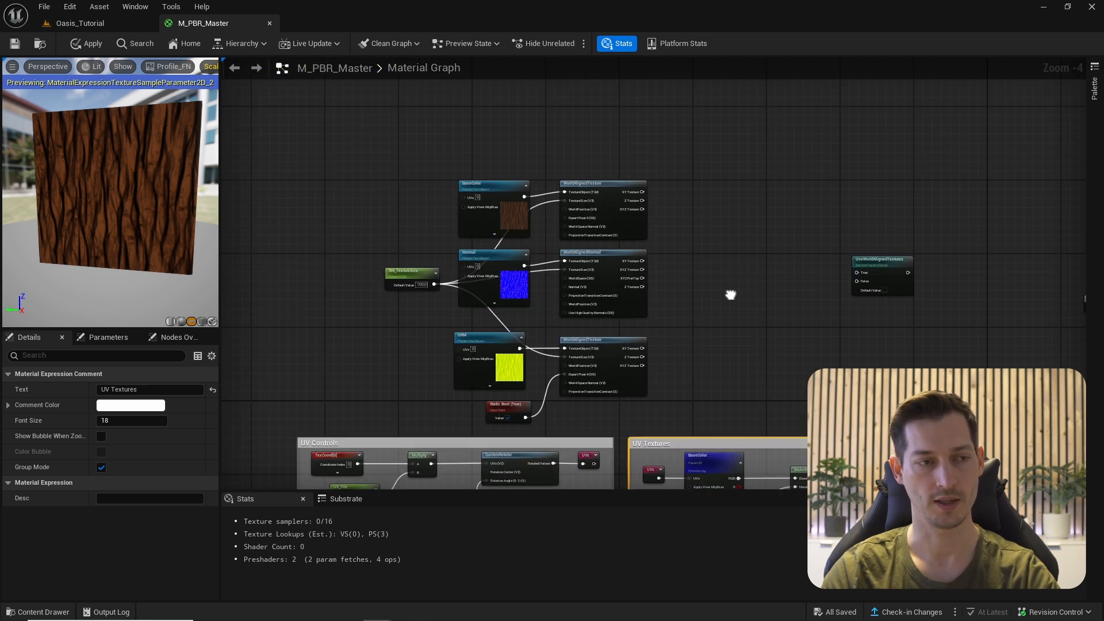
- Add a MakeMaterialAttributes node beside the world-aligned texture nodes
click(713, 224)
drag(361, 146, 715, 423)
right_drag(694, 261, 719, 216)
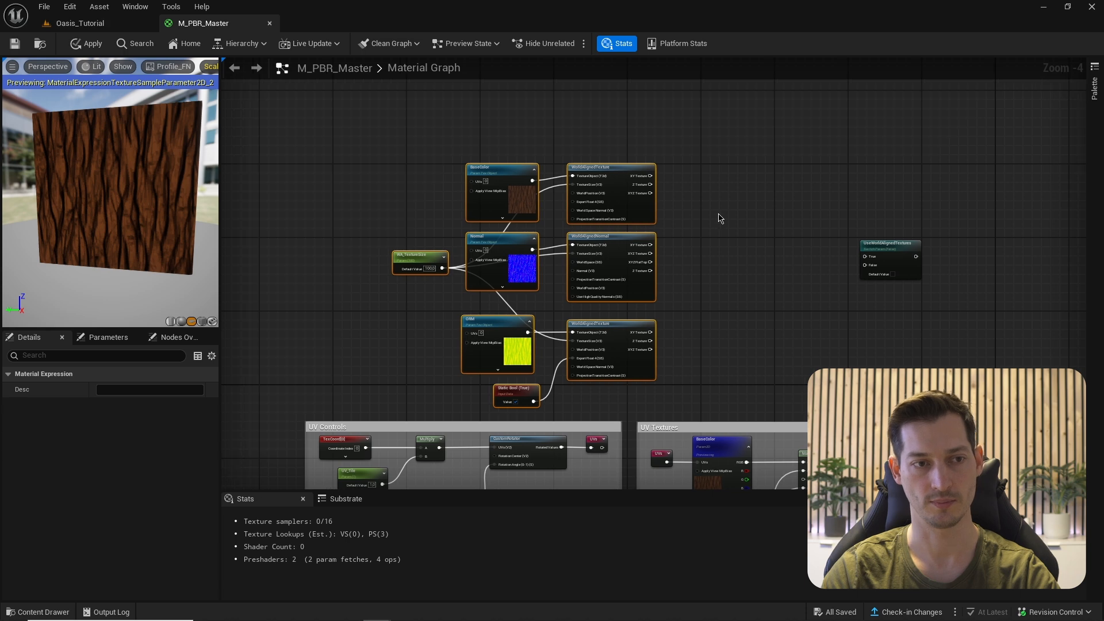
click(732, 226)
right_click(732, 230)
text(make)
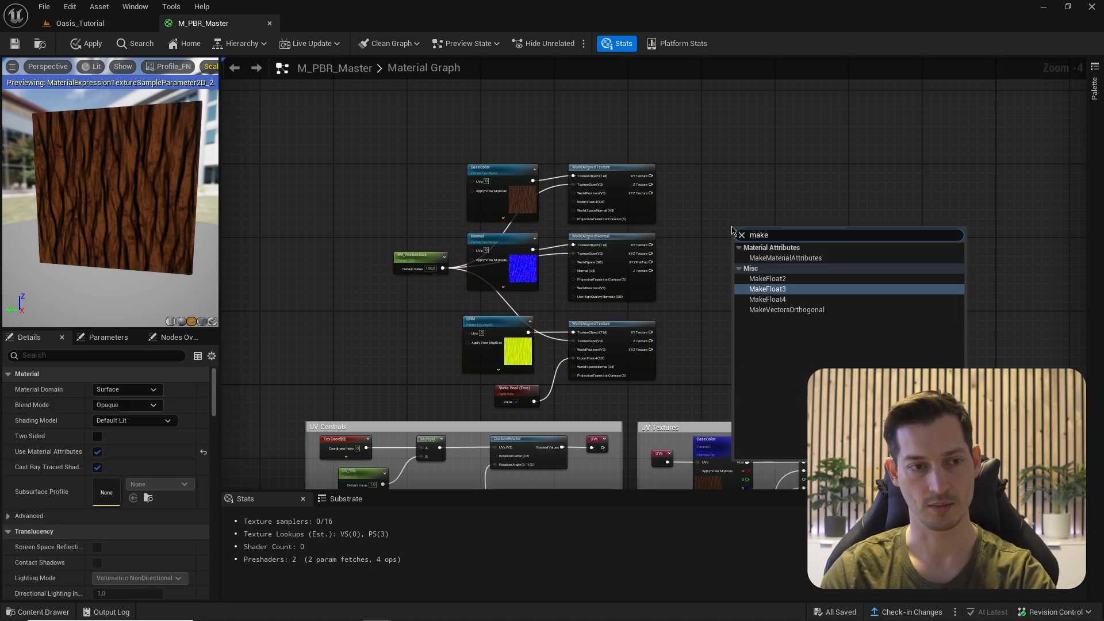
key(Up)
key(Up)
key(Return)
scroll(729, 229, up, 3)
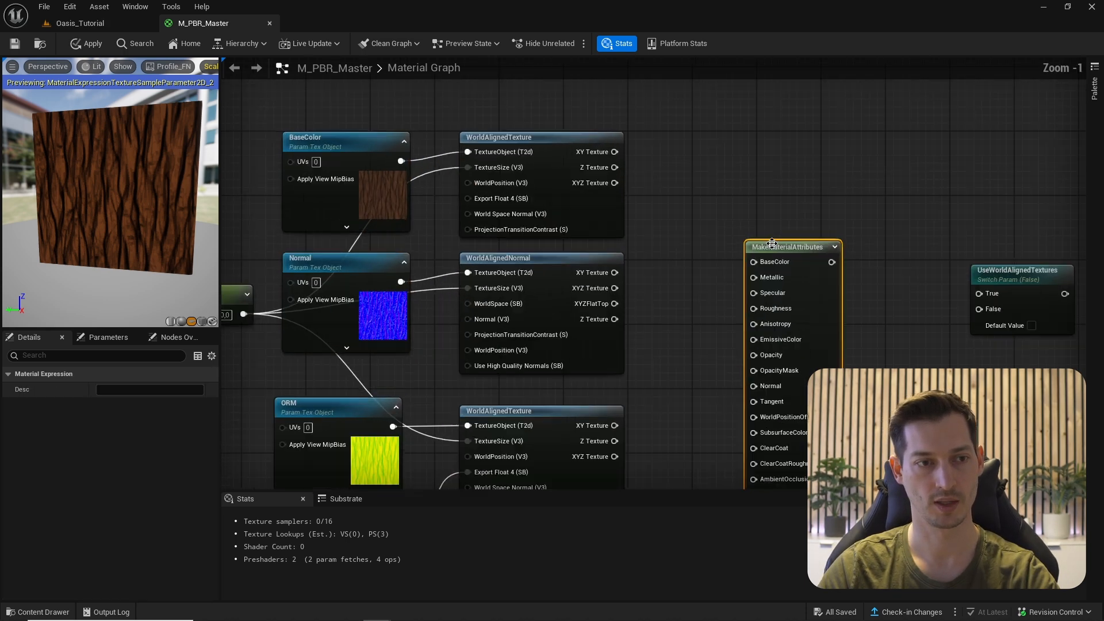
drag(798, 253, 826, 145)
right_drag(725, 174, 751, 126)
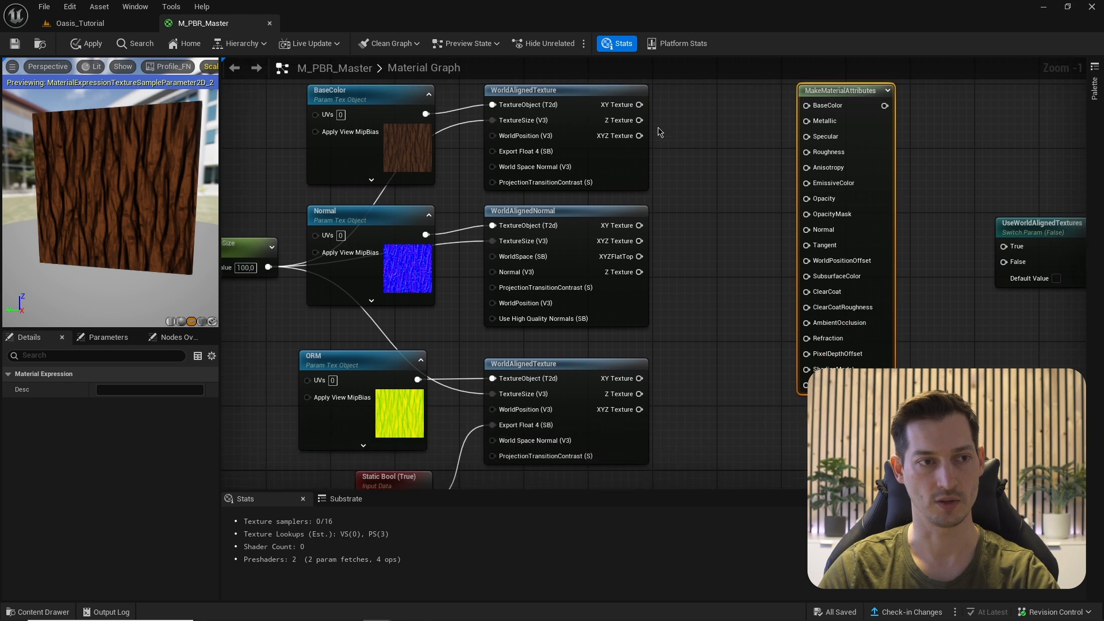
right_drag(636, 140, 653, 171)
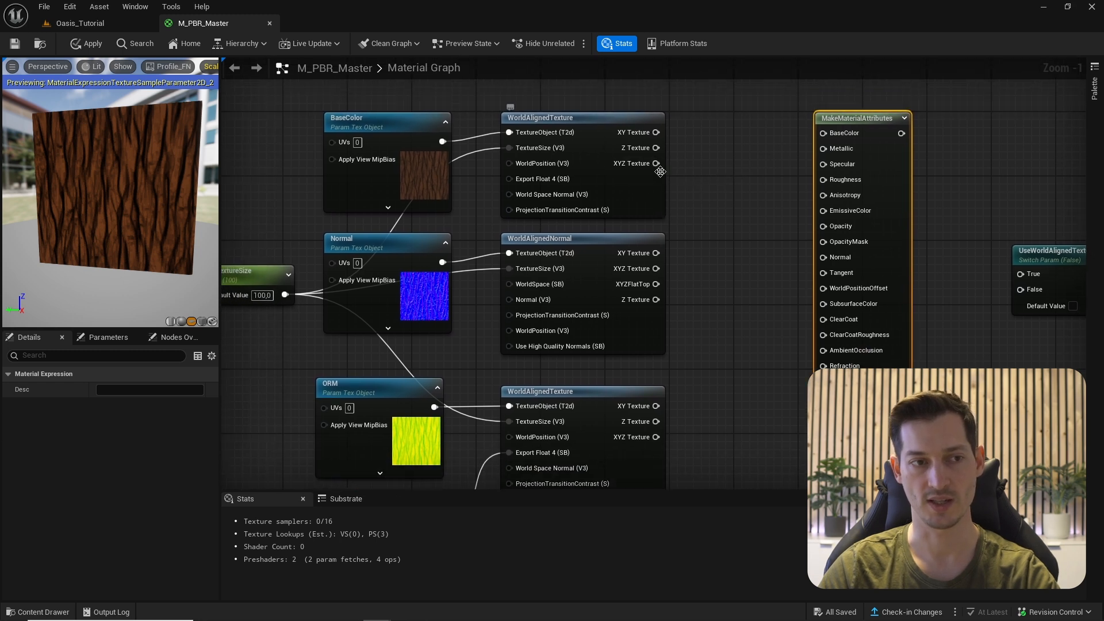
- Wire WorldAlignedTexture into BaseColor and WorldAlignedNormal into Normal
drag(655, 164, 825, 132)
drag(656, 269, 825, 258)
right_drag(786, 323, 783, 199)
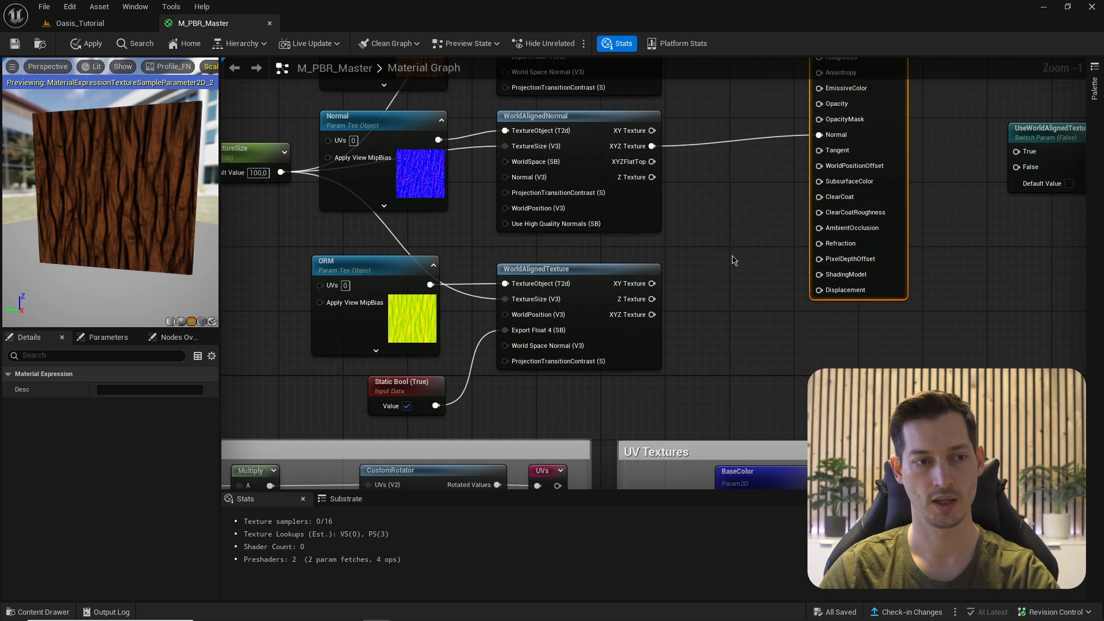
- Split ORM with BreakOutFloat3Components, wiring R to AmbientOcclusion, G to Roughness, B to Metallic
scroll(735, 261, up, 1)
right_drag(733, 263, 735, 310)
drag(633, 367, 674, 351)
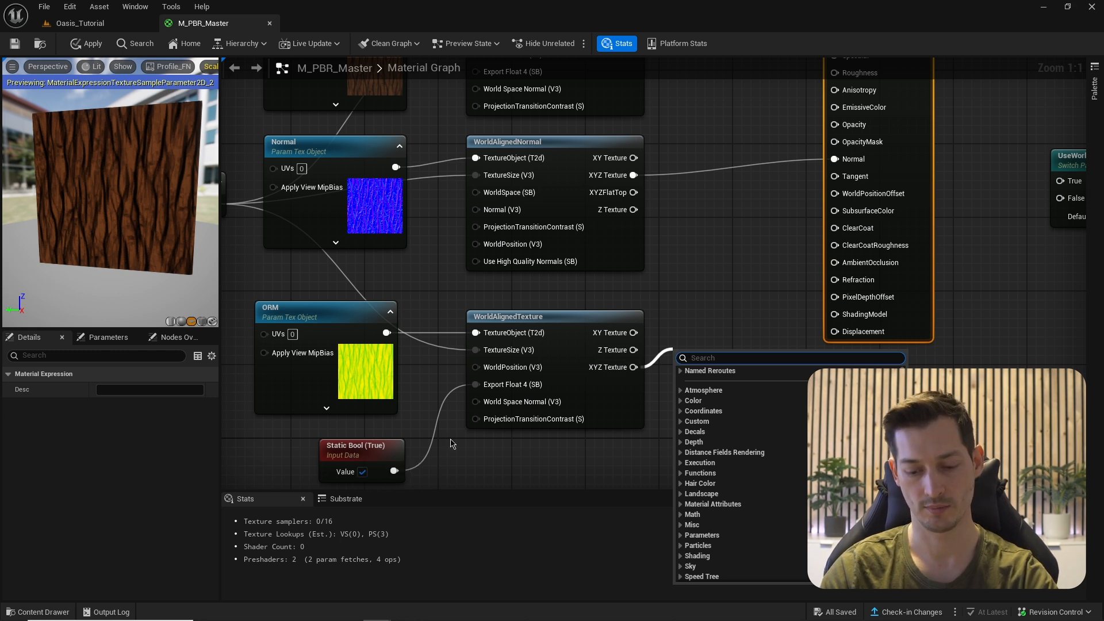
text(break)
key(Down)
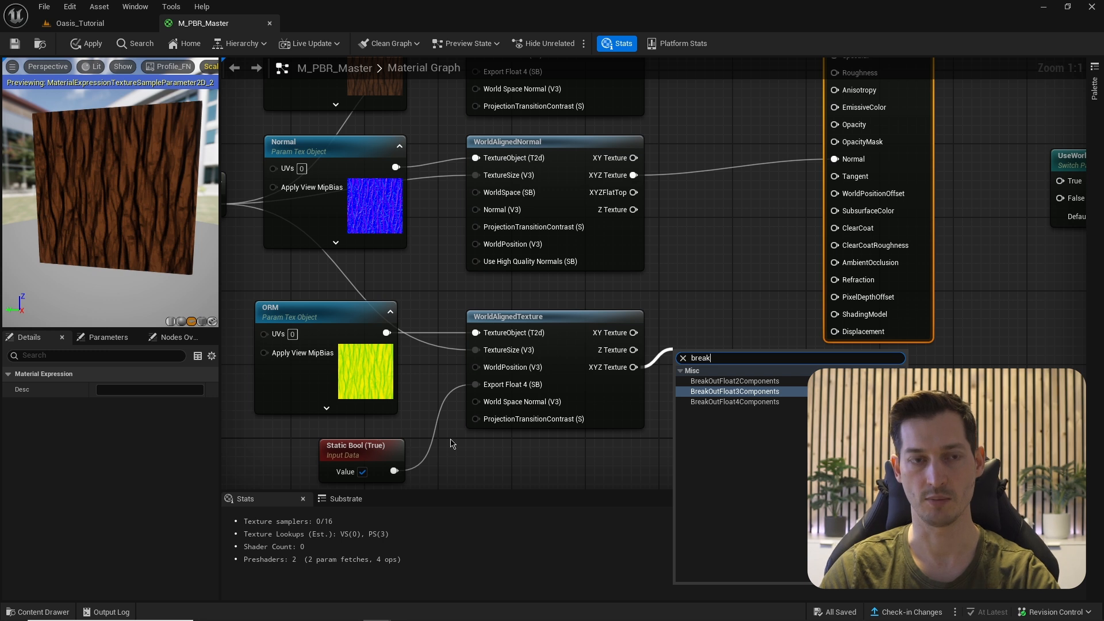
key(Return)
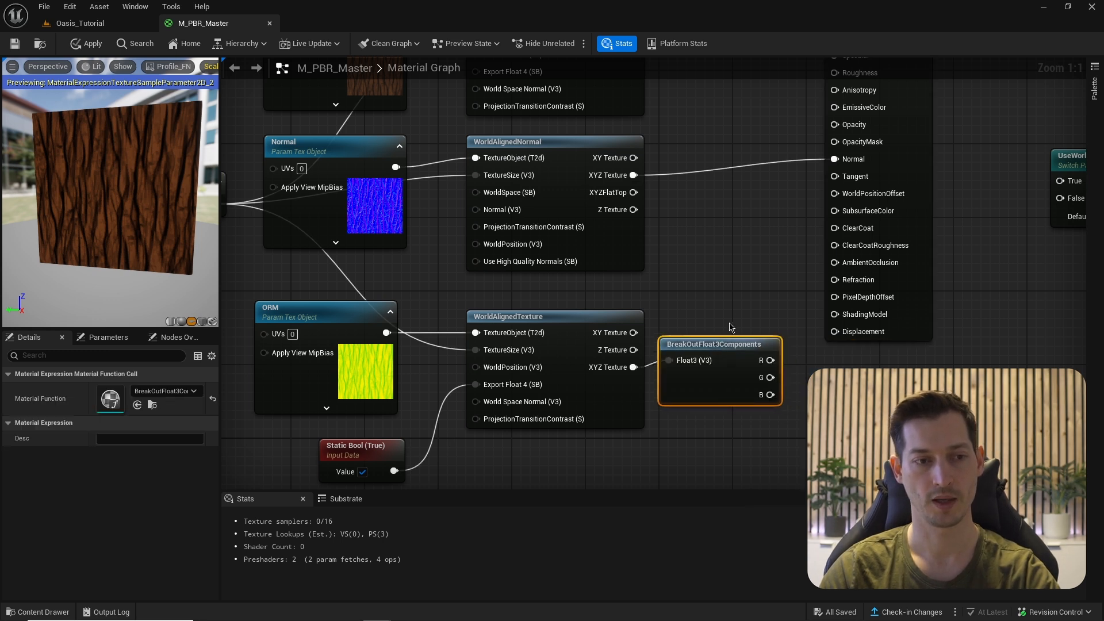
right_drag(713, 340, 690, 367)
drag(746, 386, 814, 289)
right_drag(748, 388, 749, 451)
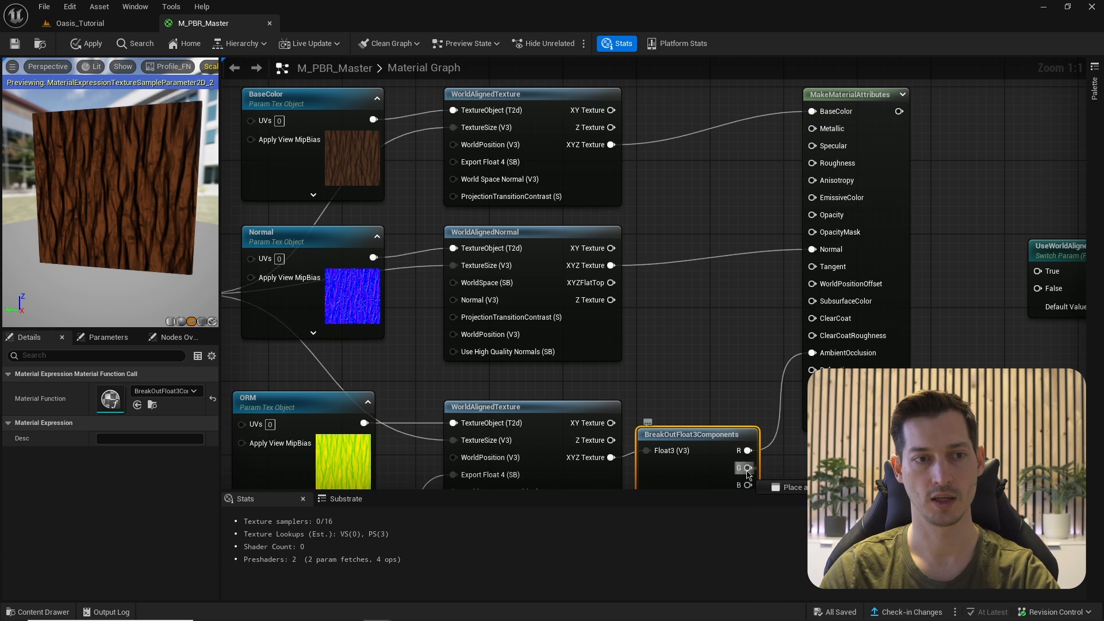
drag(748, 467, 812, 162)
right_drag(744, 492, 744, 459)
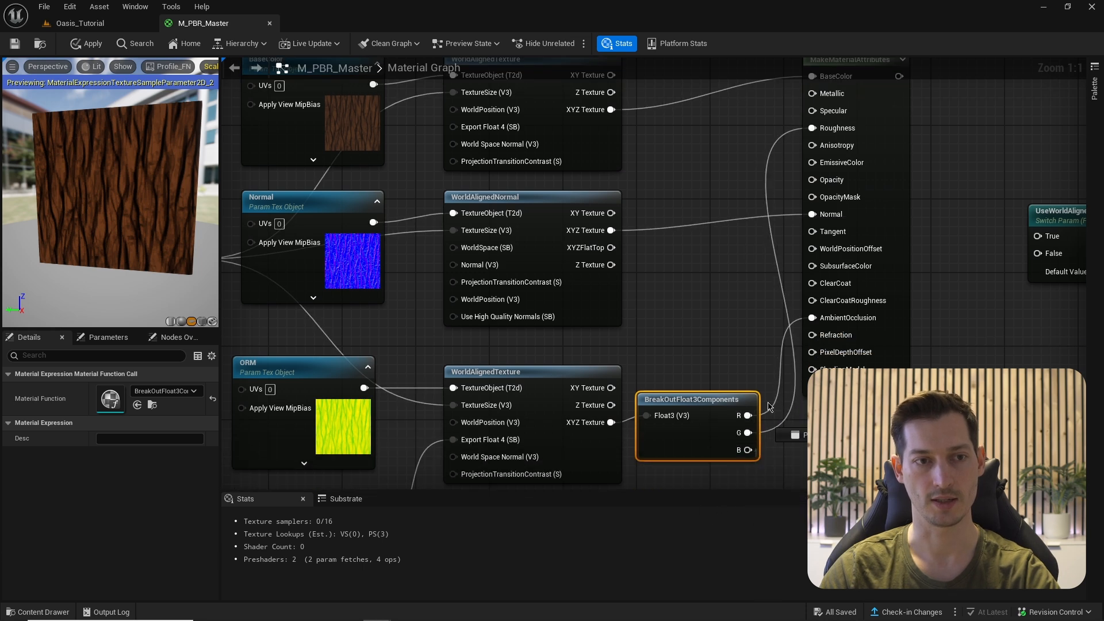
drag(747, 452, 812, 95)
- Output MakeMaterialAttributes to a named reroute called WorldAlignedTextures
scroll(920, 234, down, 2)
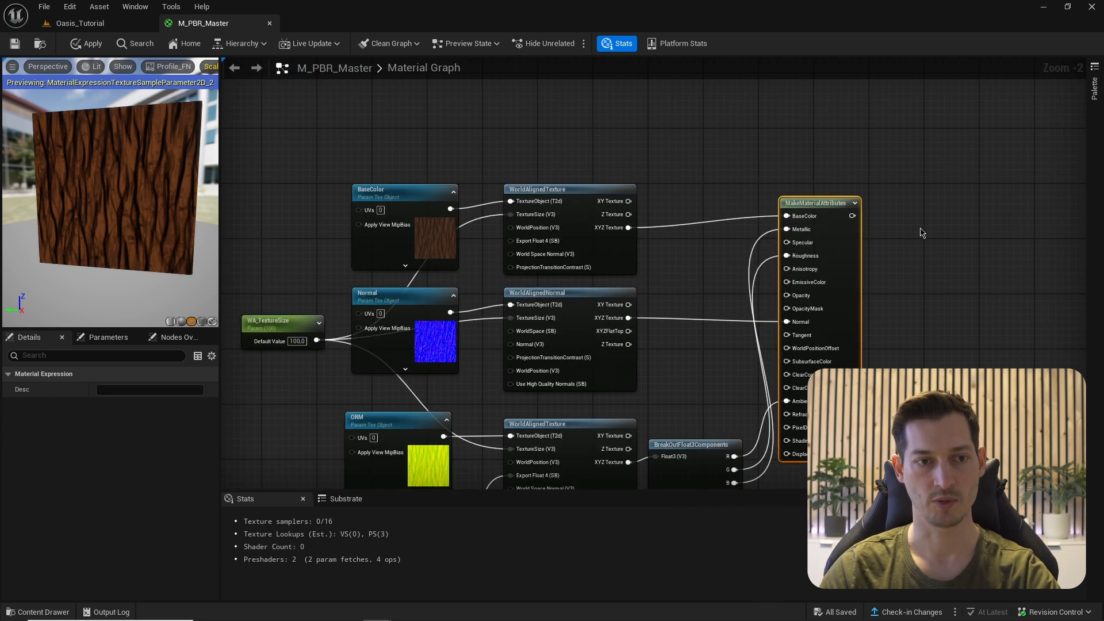
scroll(855, 264, up, 2)
drag(778, 260, 845, 264)
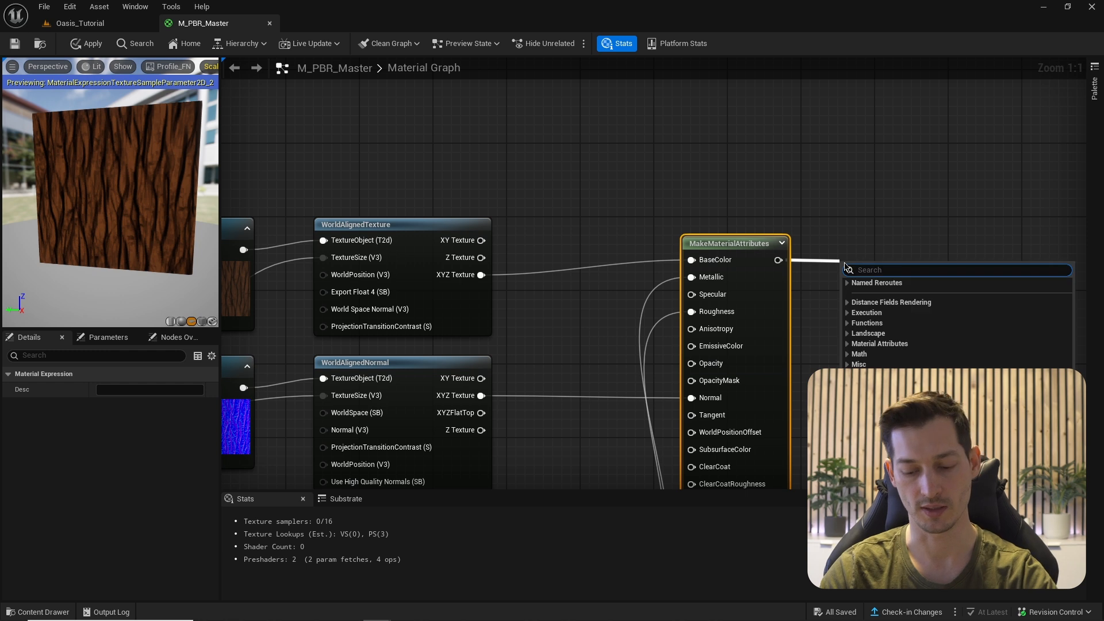
text(named)
key(Return)
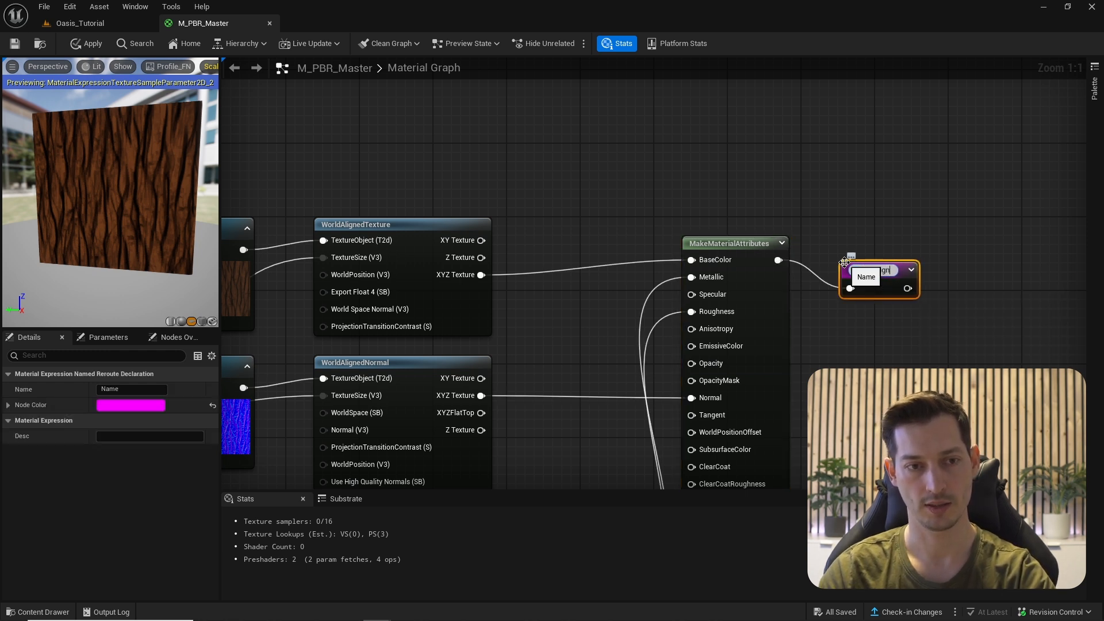
text(WOrldAlignedTextures)
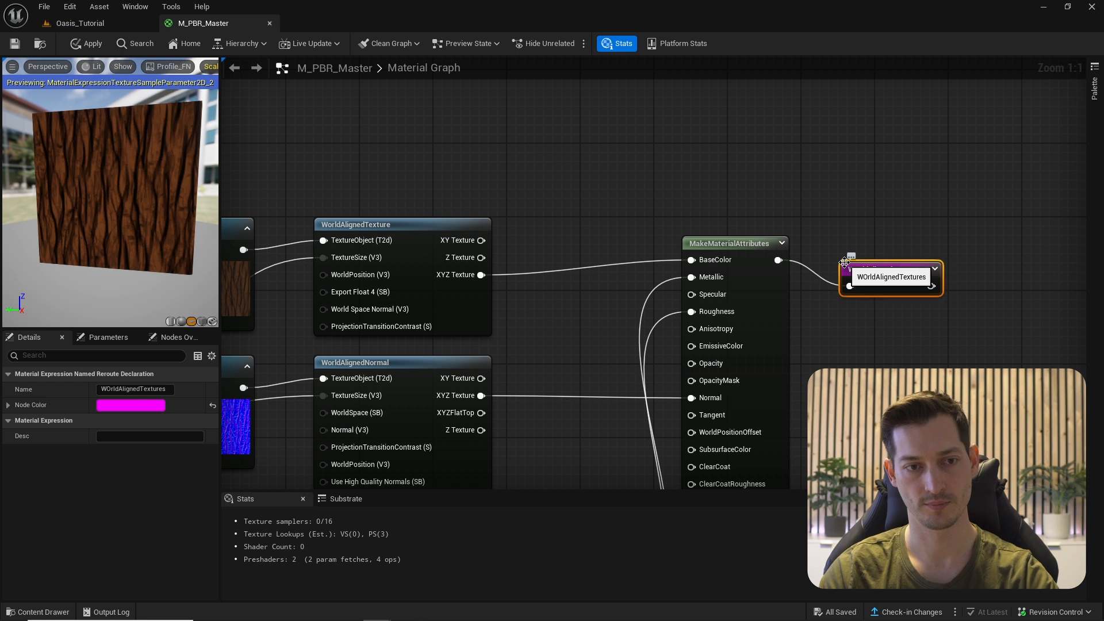
key(Return)
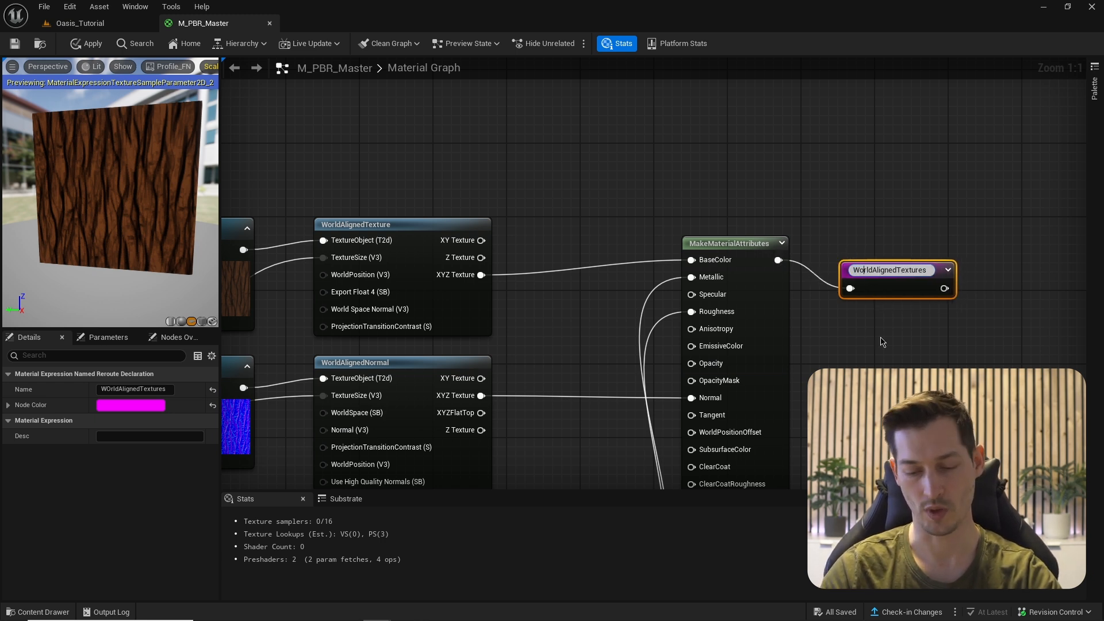
key(Return)
- Wrap the world-aligned nodes in a comment titled WorldAlignedTextures
right_drag(859, 319, 900, 224)
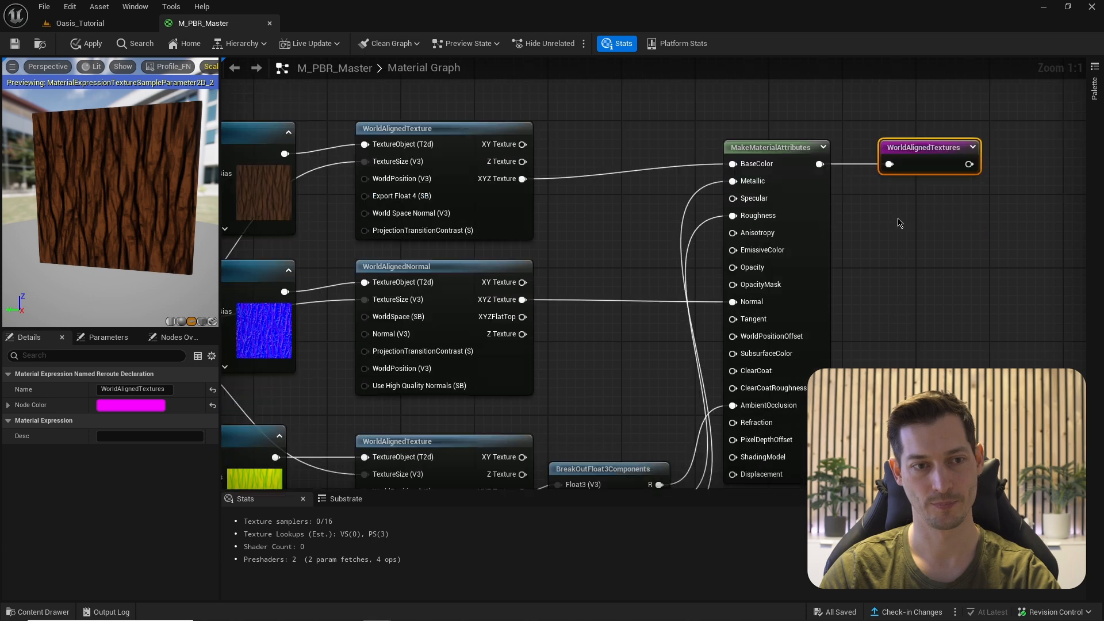
scroll(920, 219, down, 5)
drag(440, 117, 951, 367)
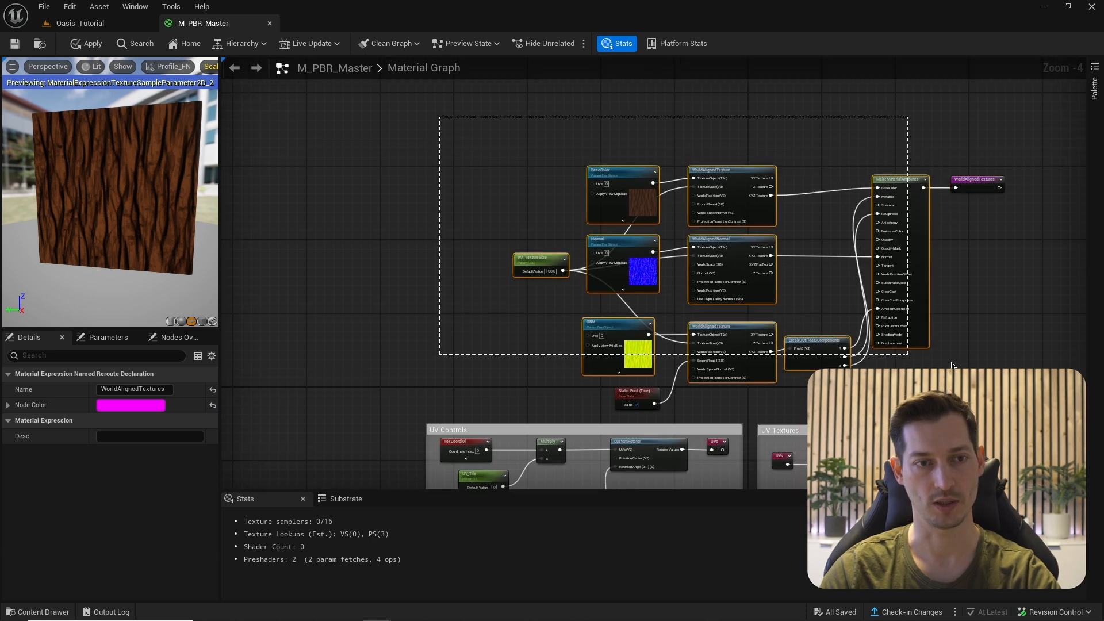
drag(1045, 383, 1045, 403)
drag(899, 242, 895, 210)
key(c)
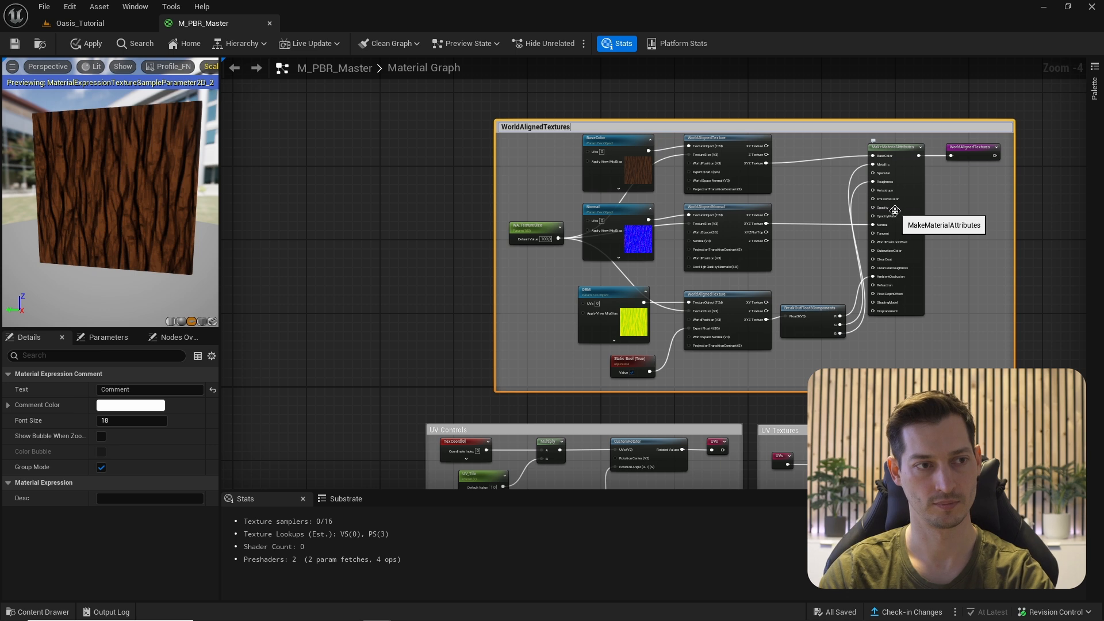
key(Return)
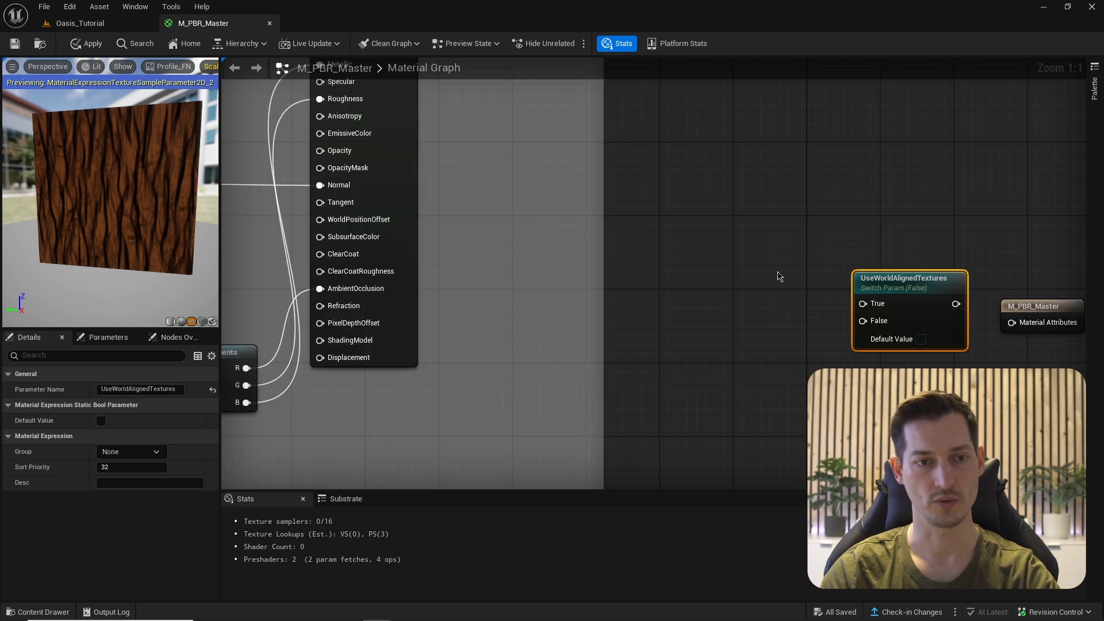
- Feed WorldAlignedTextures into the switch's True pin and UV_Textures into False
right_click(779, 276)
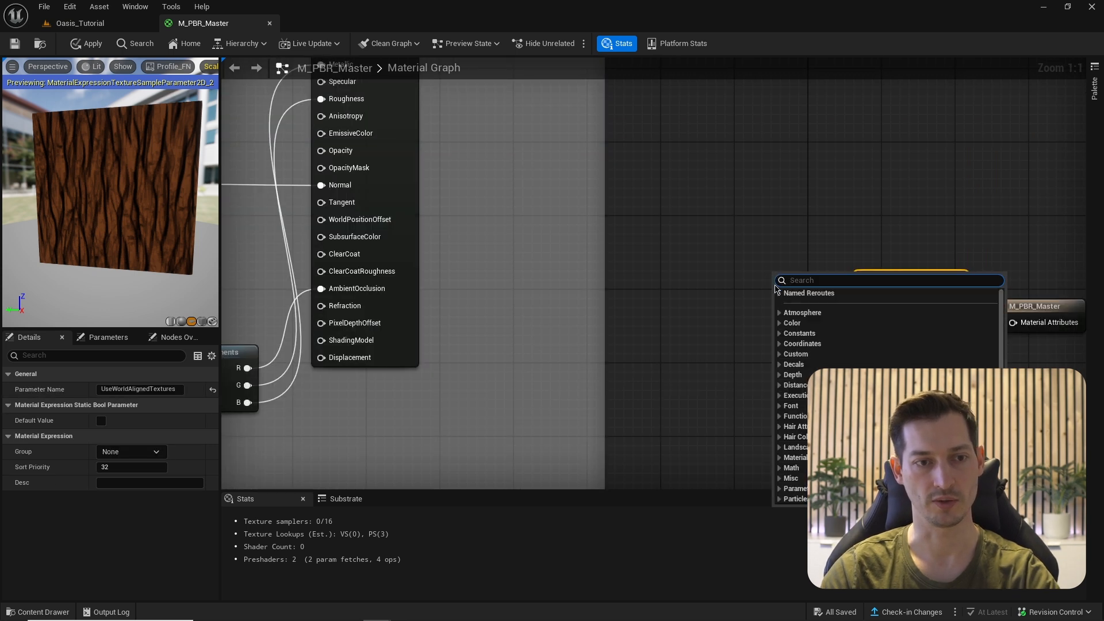
click(779, 294)
click(803, 324)
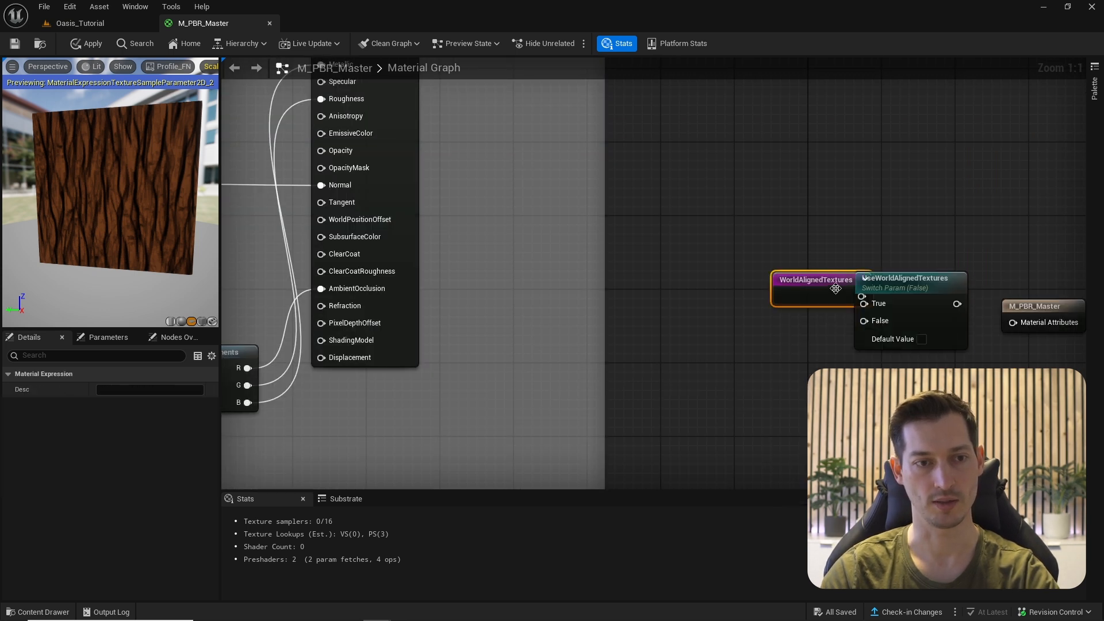
drag(805, 279, 863, 304)
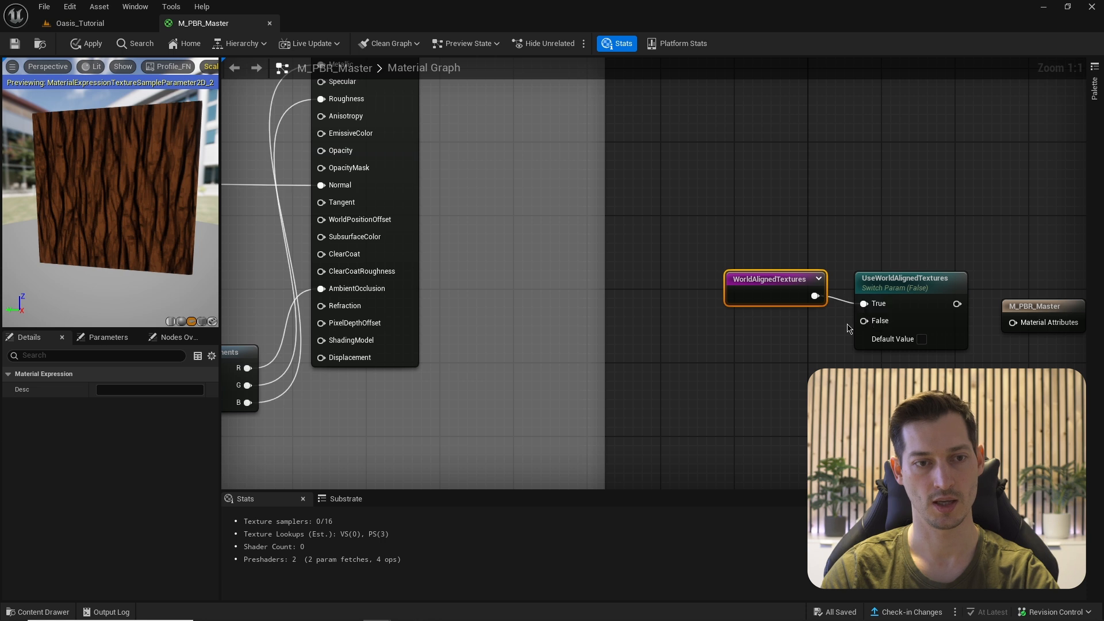
right_drag(762, 339, 754, 288)
right_click(732, 314)
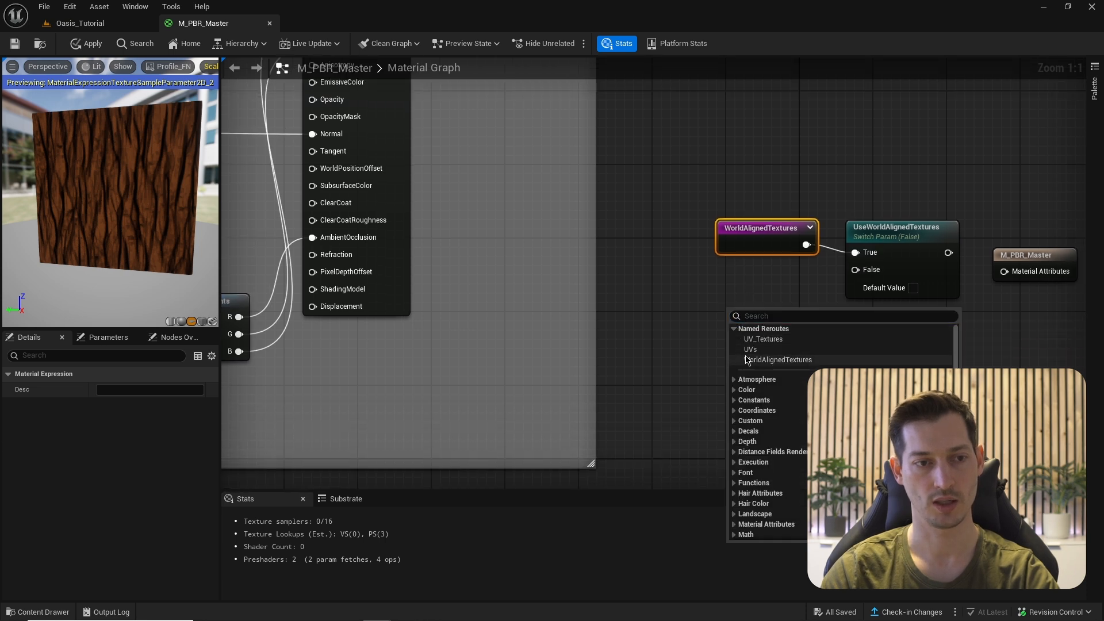
click(763, 338)
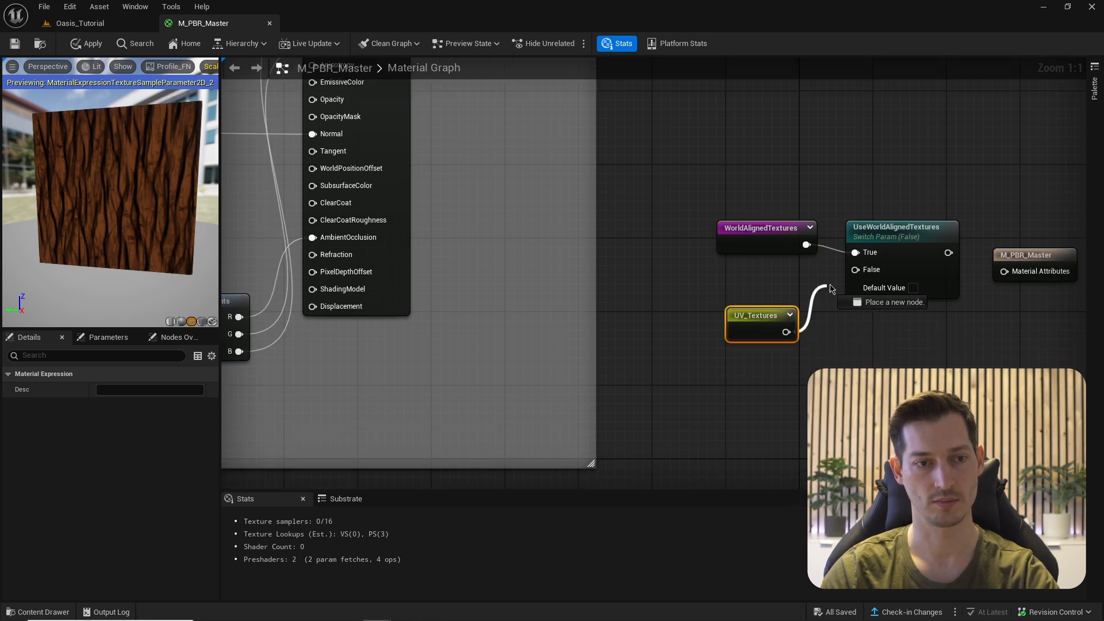
drag(855, 270, 786, 329)
- Connect the UseWorldAlignedTextures switch to M_PBR_Master's Material Attributes
right_drag(853, 323, 762, 330)
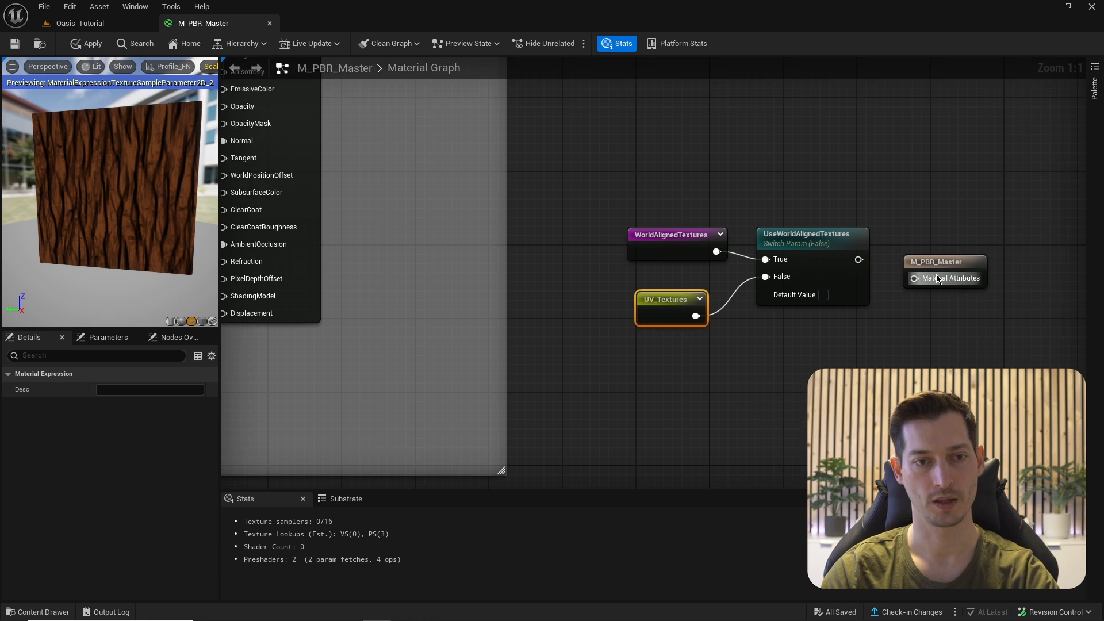
click(940, 246)
drag(940, 246, 940, 237)
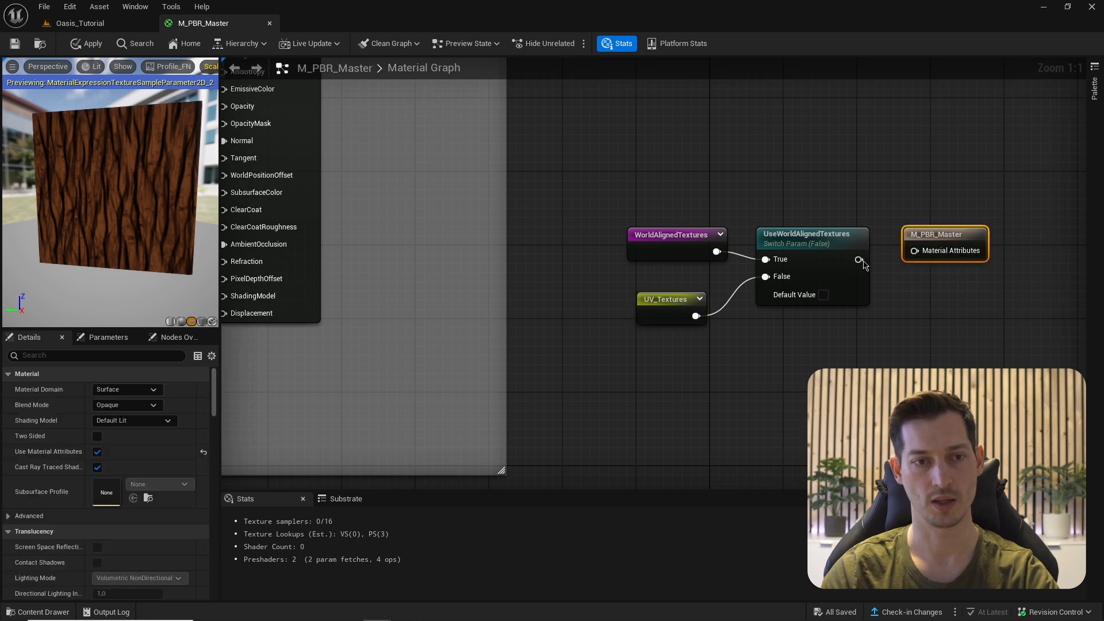
drag(863, 261, 919, 251)
drag(945, 234, 954, 243)
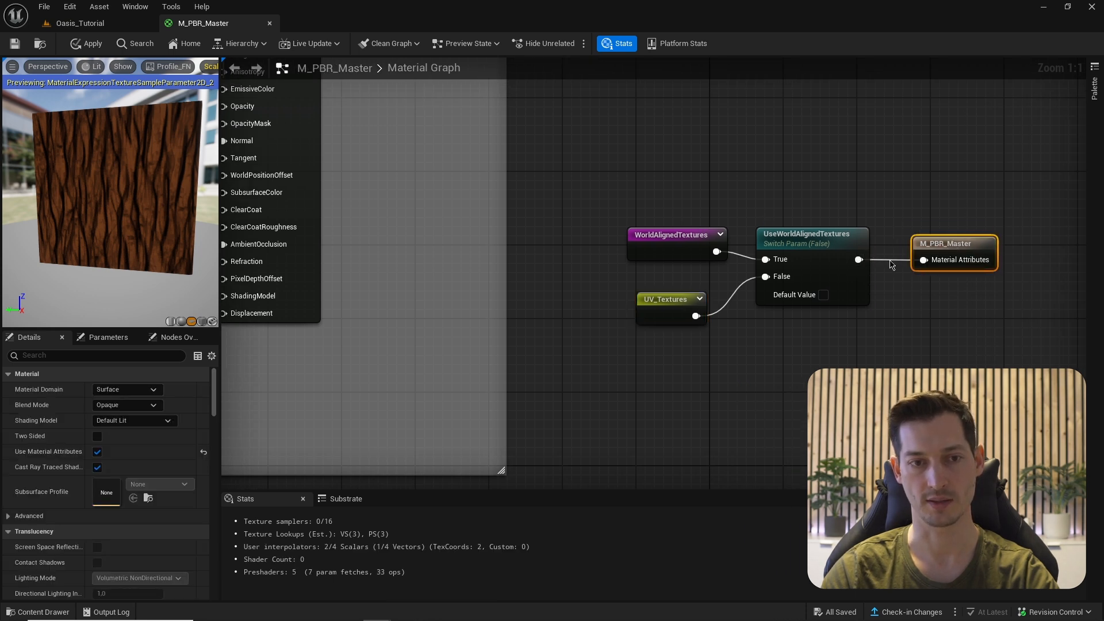
scroll(576, 341, down, 3)
scroll(577, 341, up, 3)
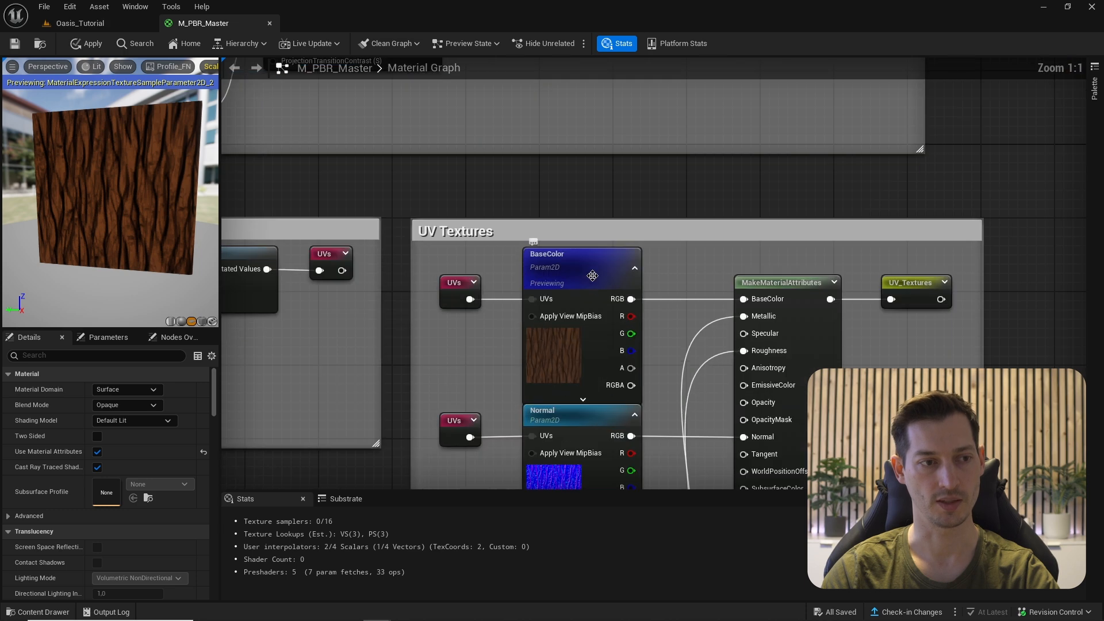
- Stop previewing the BaseColor node
right_click(592, 270)
click(624, 318)
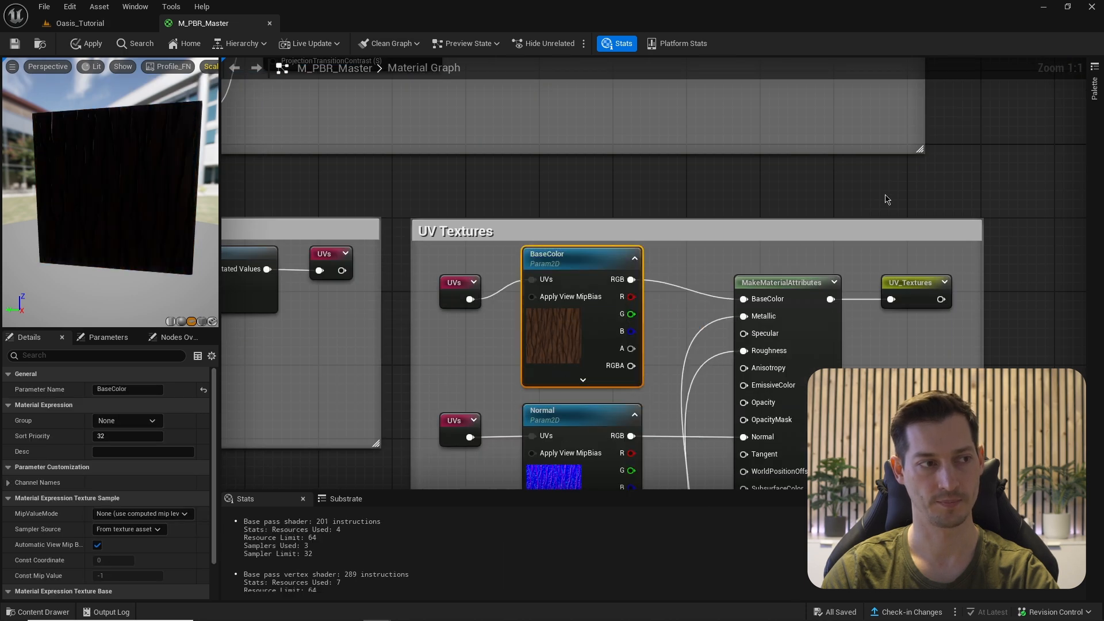
scroll(623, 318, down, 3)
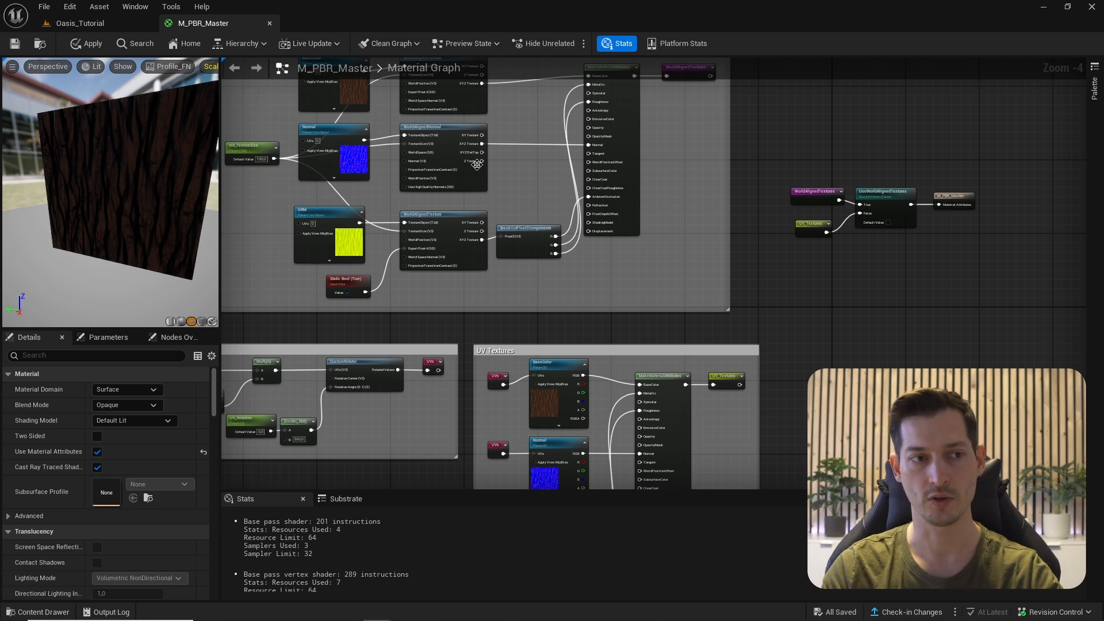
- Drag M_PBR_Master well to the right of the UseWorldAlignedTextures switch
right_drag(476, 165, 624, 234)
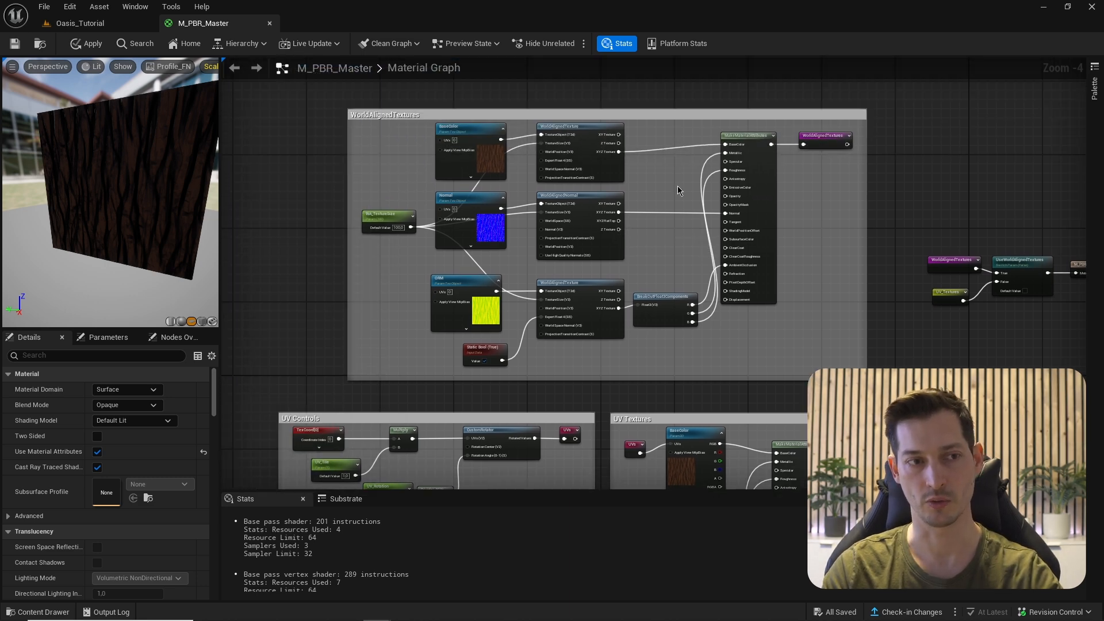
right_drag(680, 294, 650, 104)
scroll(704, 286, up, 4)
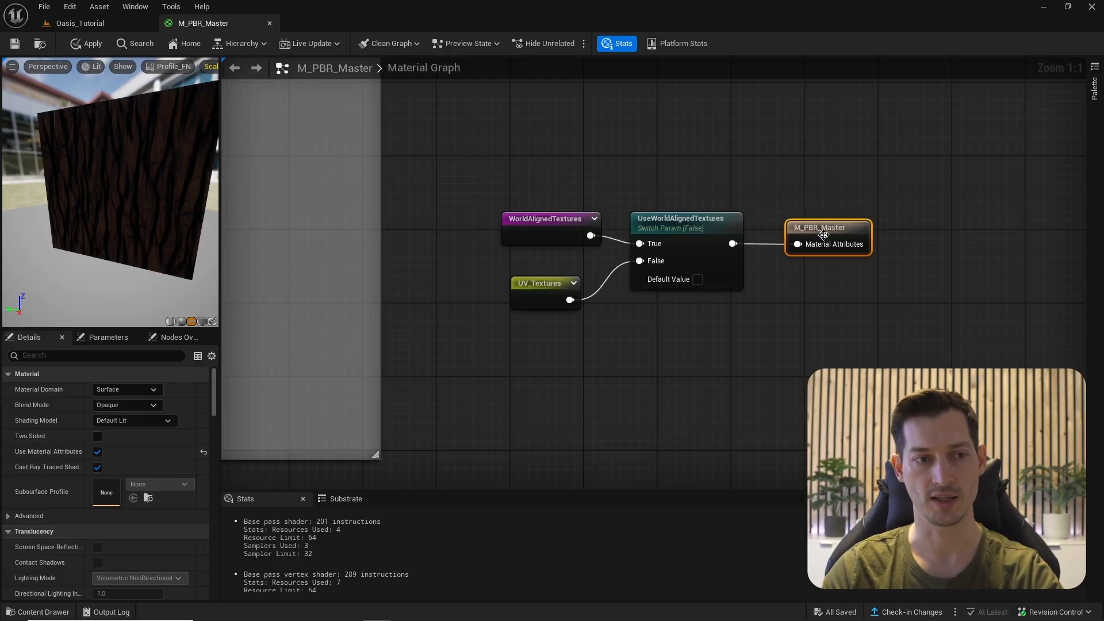
drag(818, 232, 1016, 223)
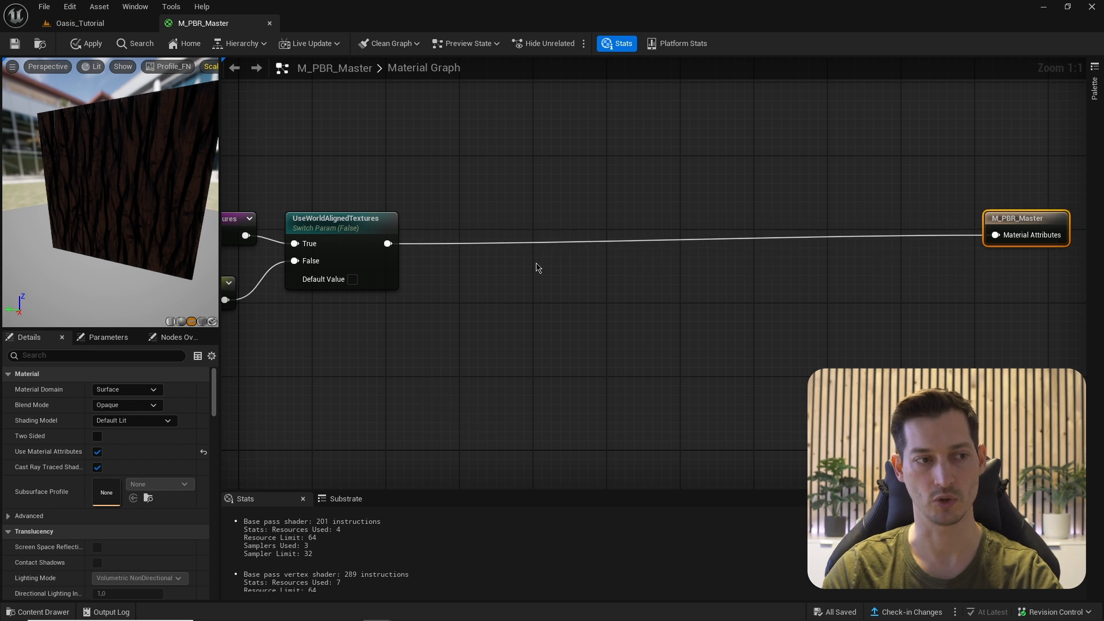
scroll(536, 267, down, 1)
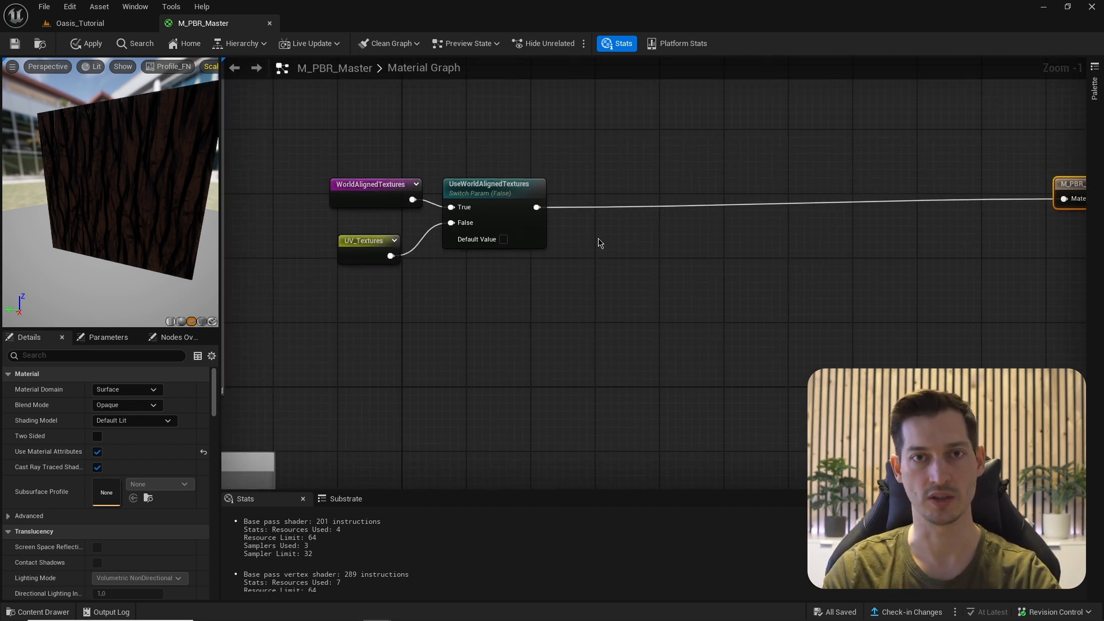
scroll(599, 243, up, 1)
- Add a GetMaterialAttributes node from the switch output with four extra attribute entries
drag(515, 247, 554, 282)
text(get)
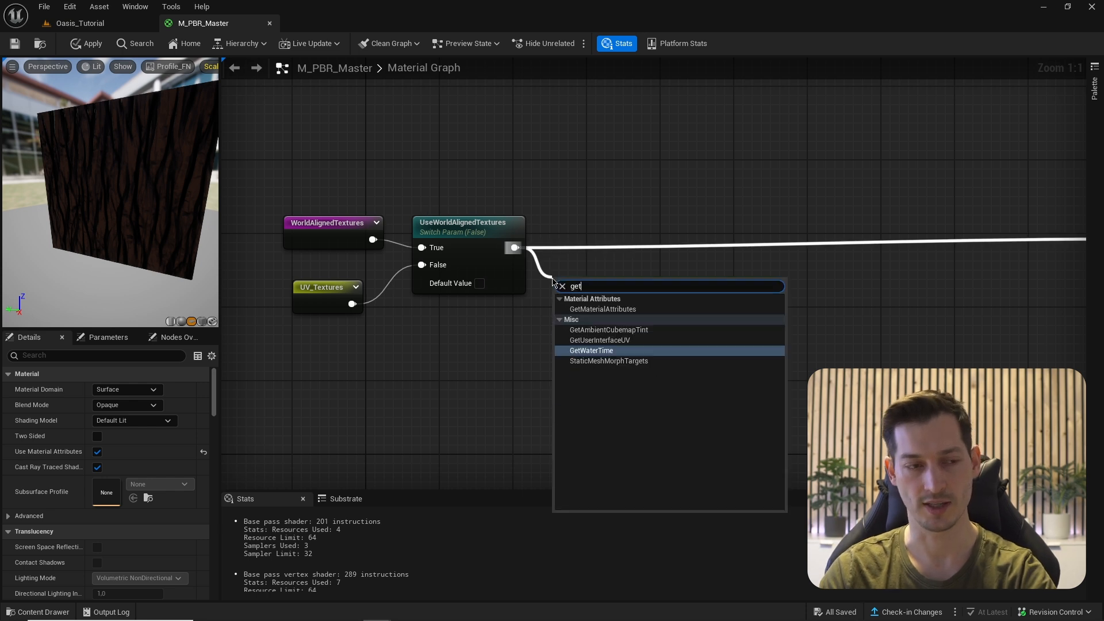
key(Up)
key(Up)
key(Up)
key(Return)
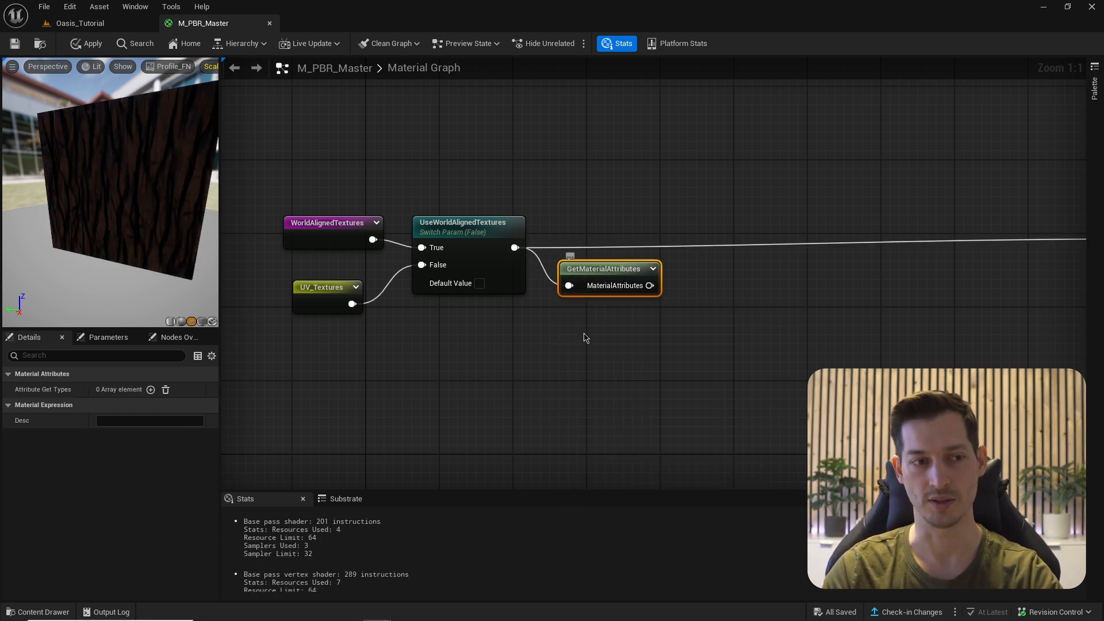
click(151, 390)
click(151, 390)
click(152, 390)
click(151, 390)
click(151, 390)
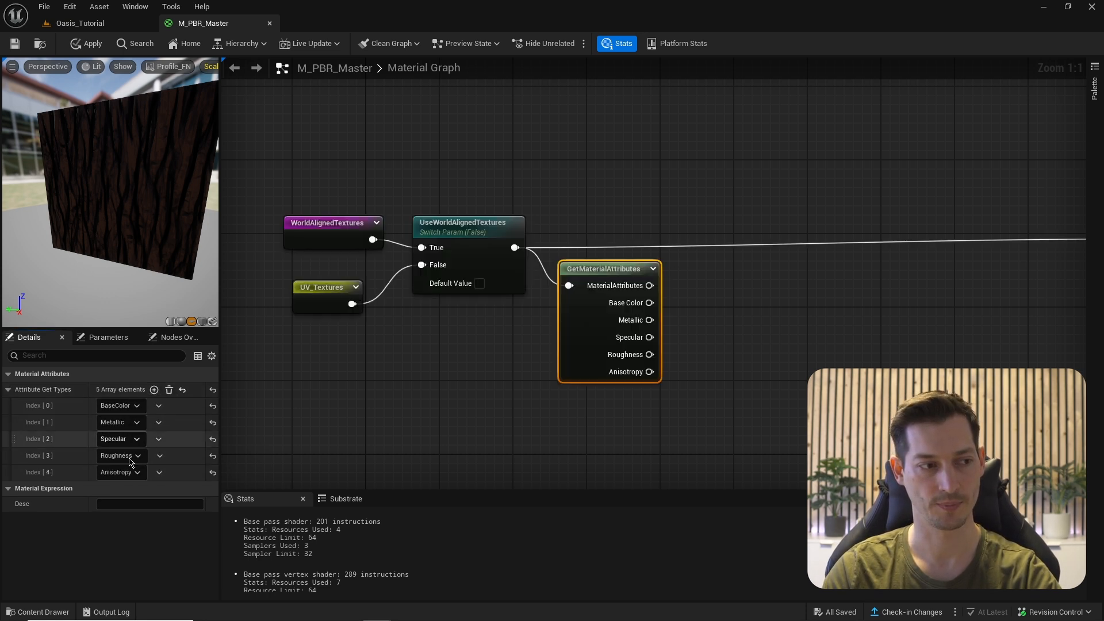
- Set the getter's entries to Roughness, Normal and AmbientOcclusion alongside Base Color and Metallic
click(111, 423)
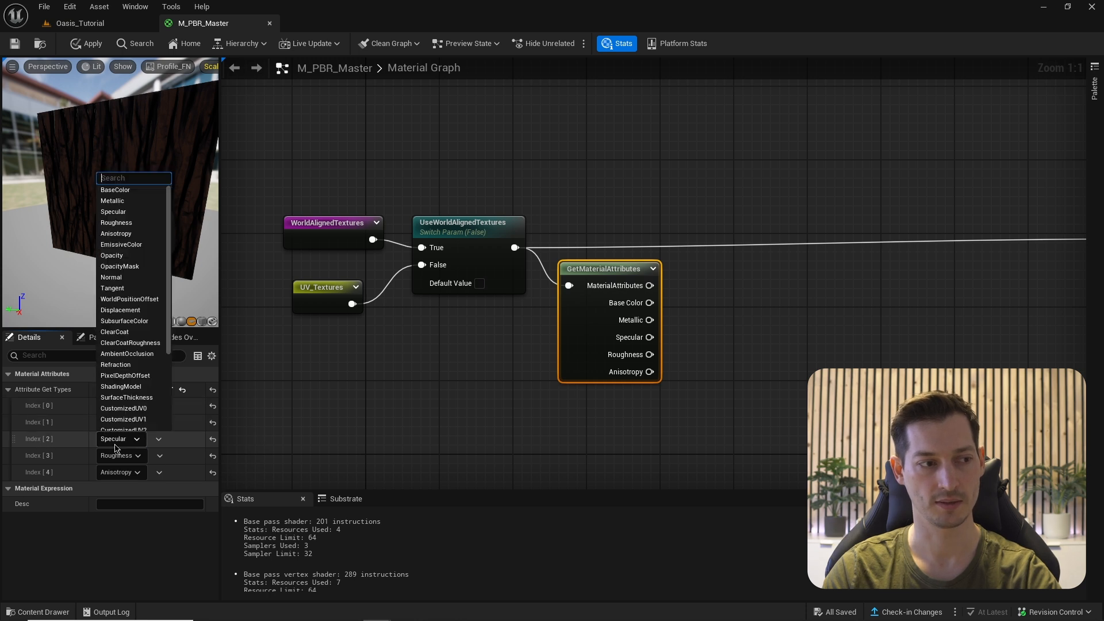
click(122, 225)
click(119, 456)
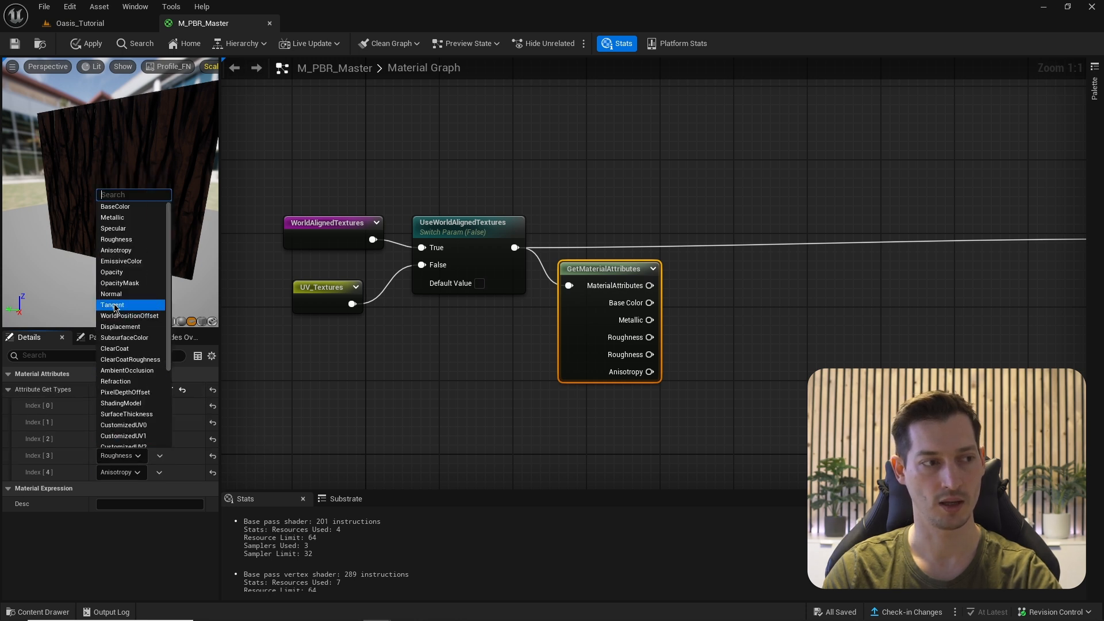
click(111, 293)
click(120, 472)
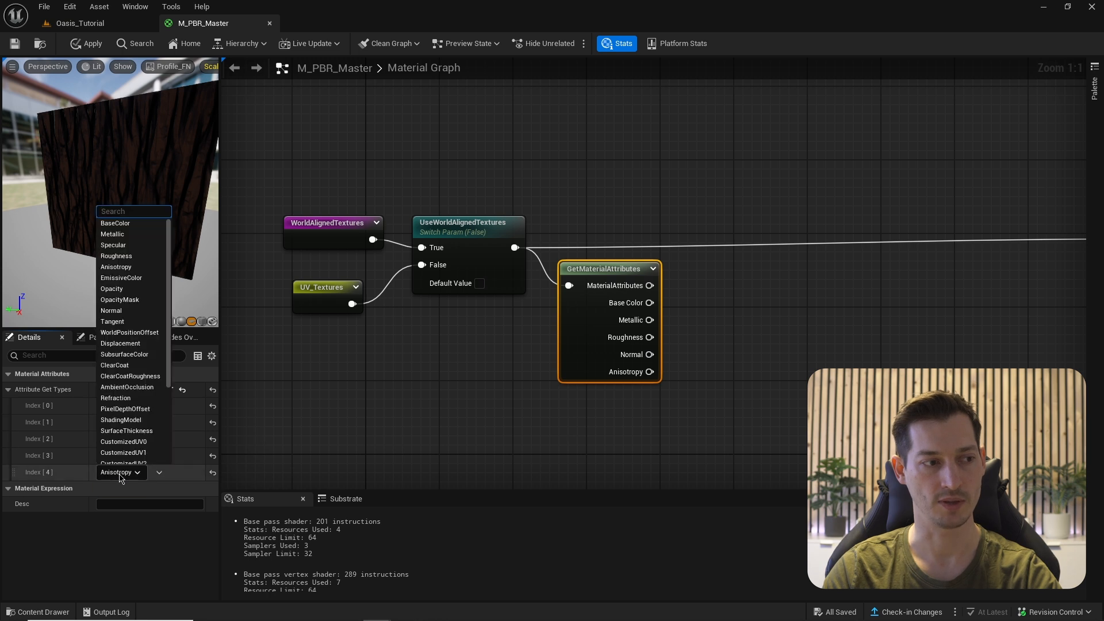
text(amb)
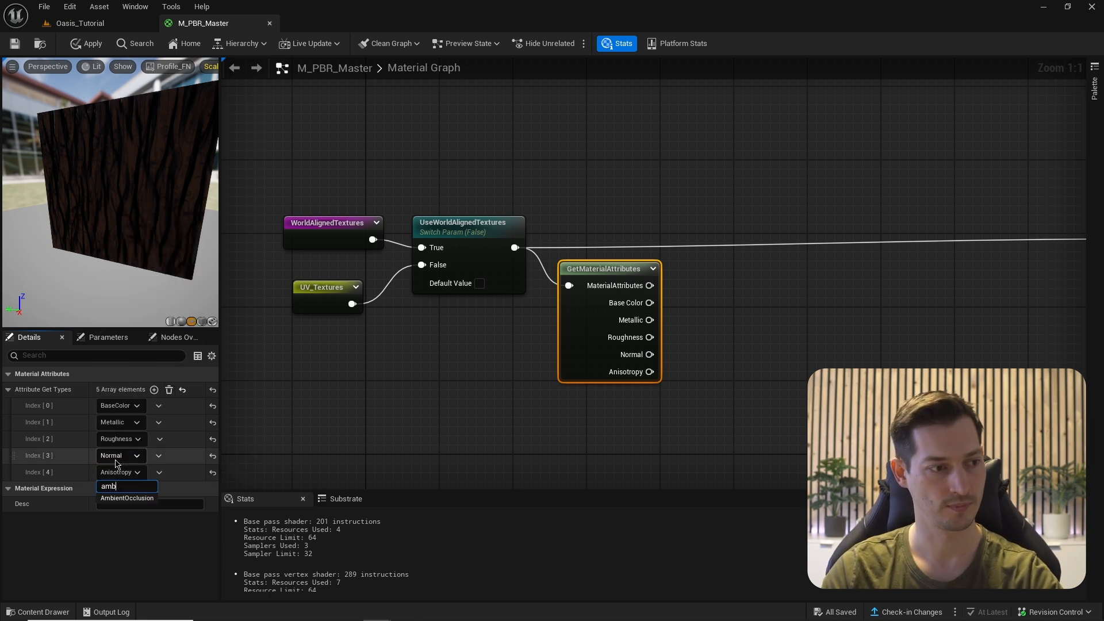
click(127, 498)
right_drag(589, 453, 476, 449)
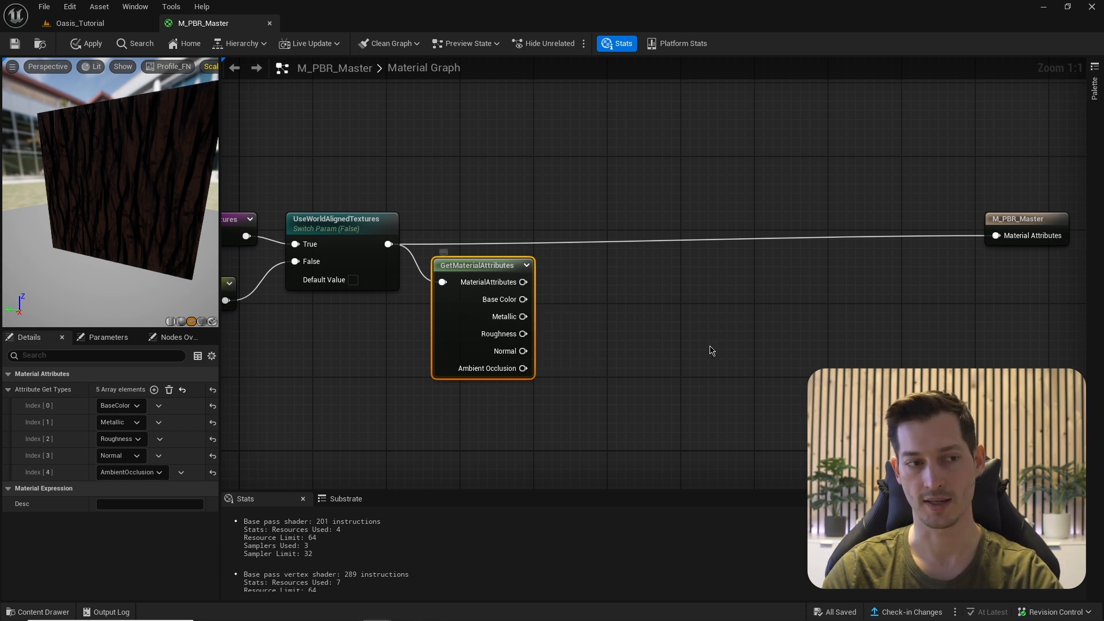
click(574, 372)
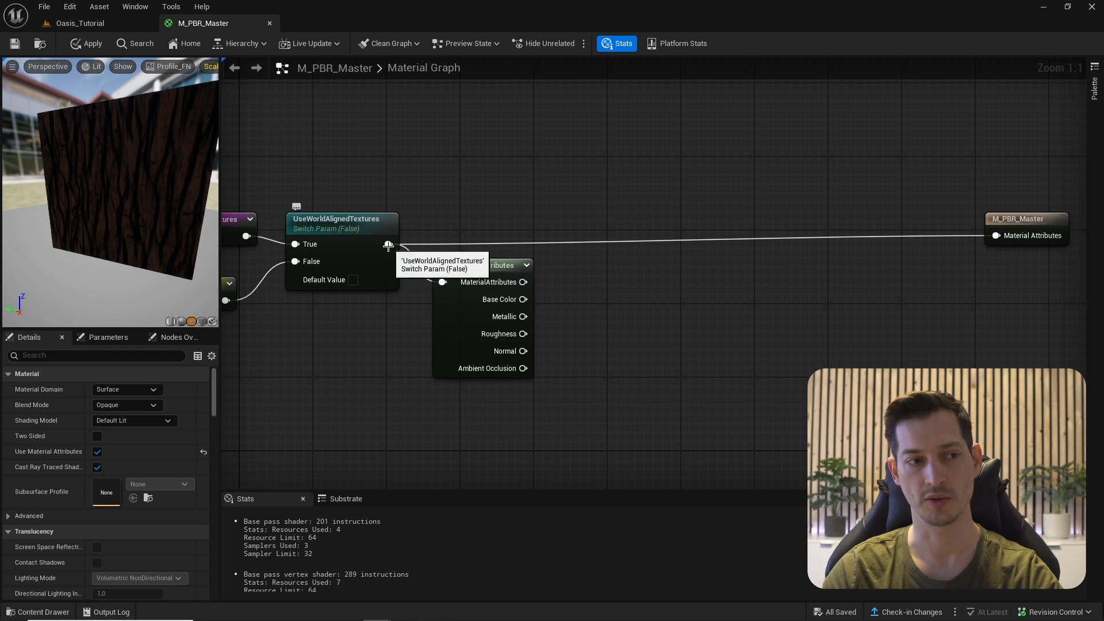
- Add a SetMaterialAttributes node from the switch output with four extra attribute entries
drag(389, 244, 636, 237)
text(set m)
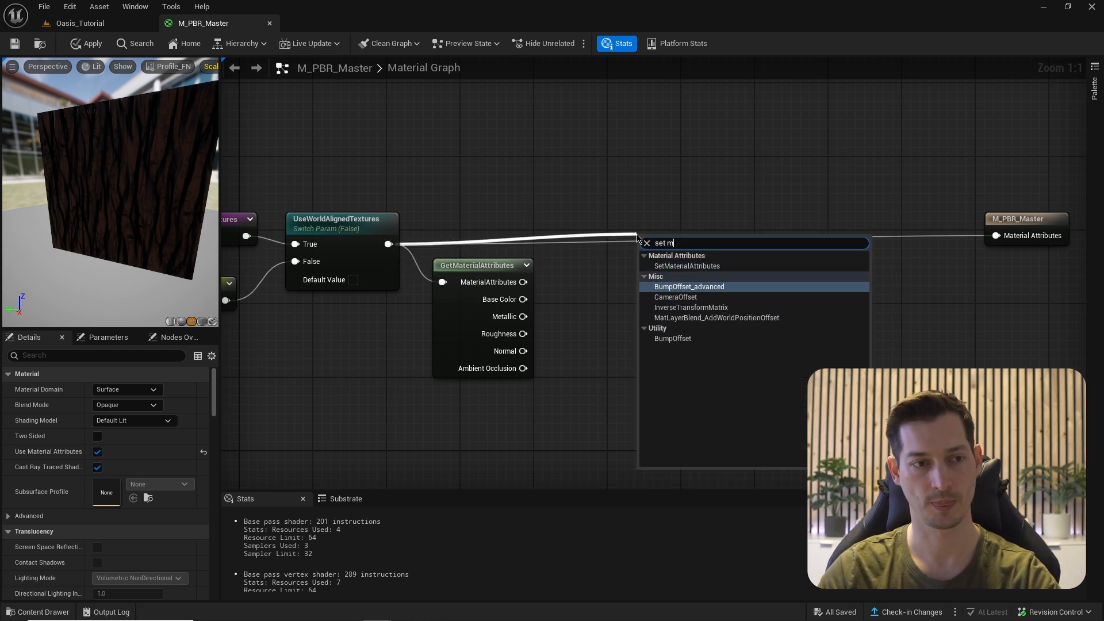
click(687, 265)
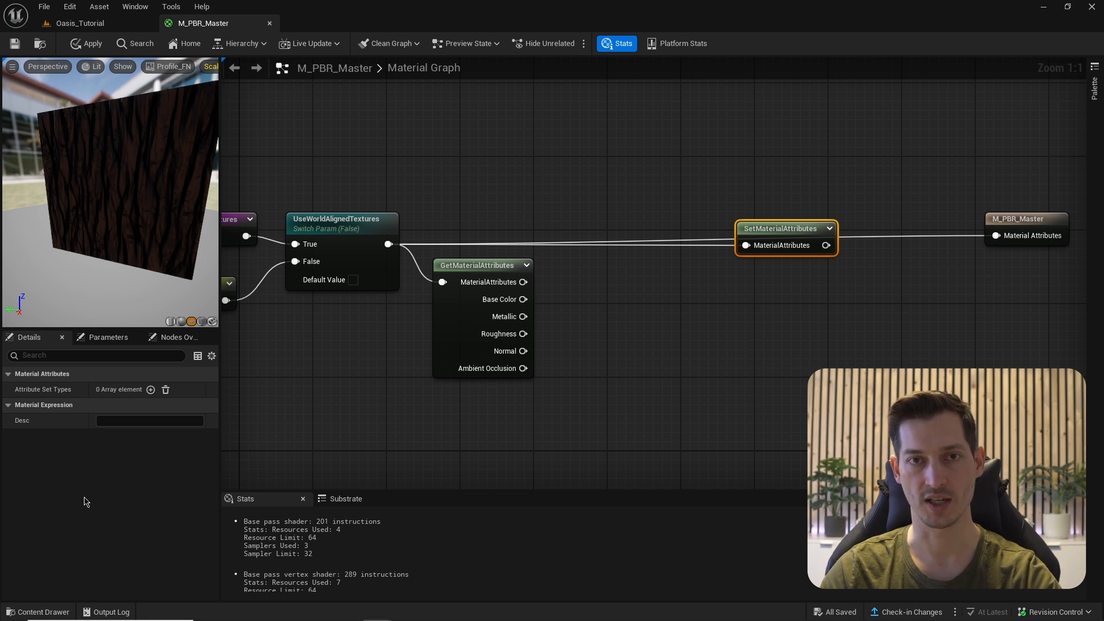
click(151, 391)
click(152, 391)
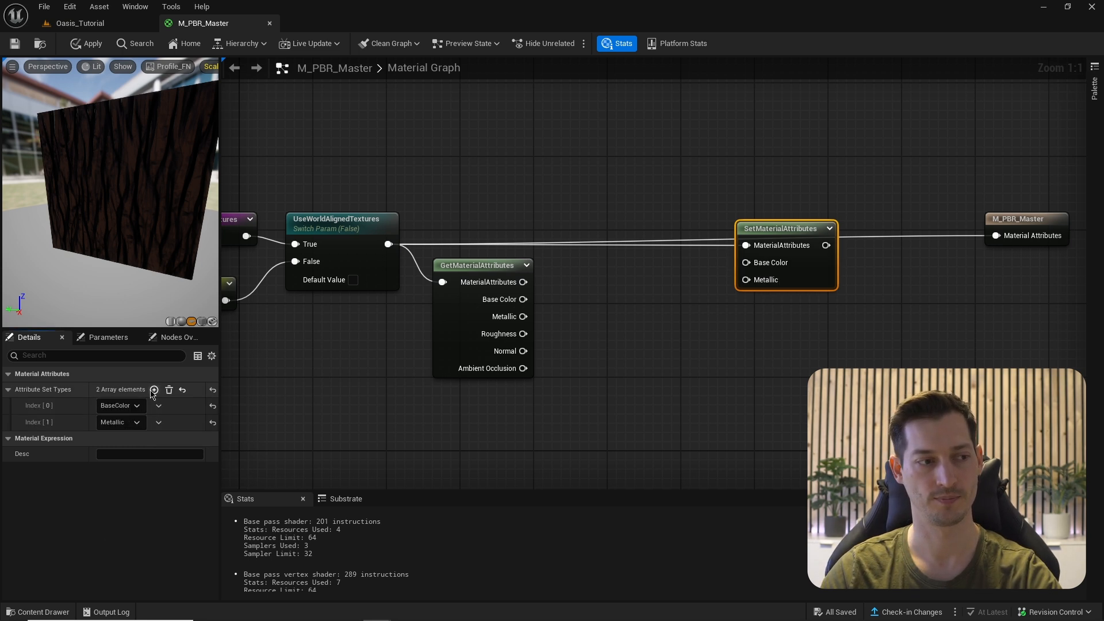
click(154, 390)
click(154, 391)
click(153, 390)
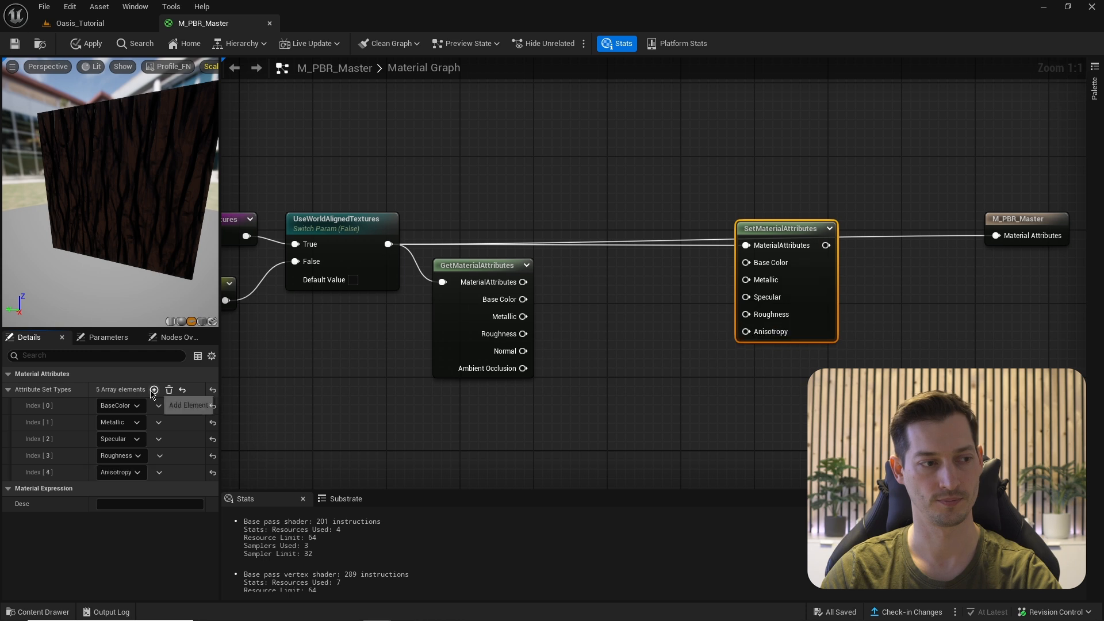
- Set the setter's entries to Roughness, Normal and AmbientOcclusion
click(116, 454)
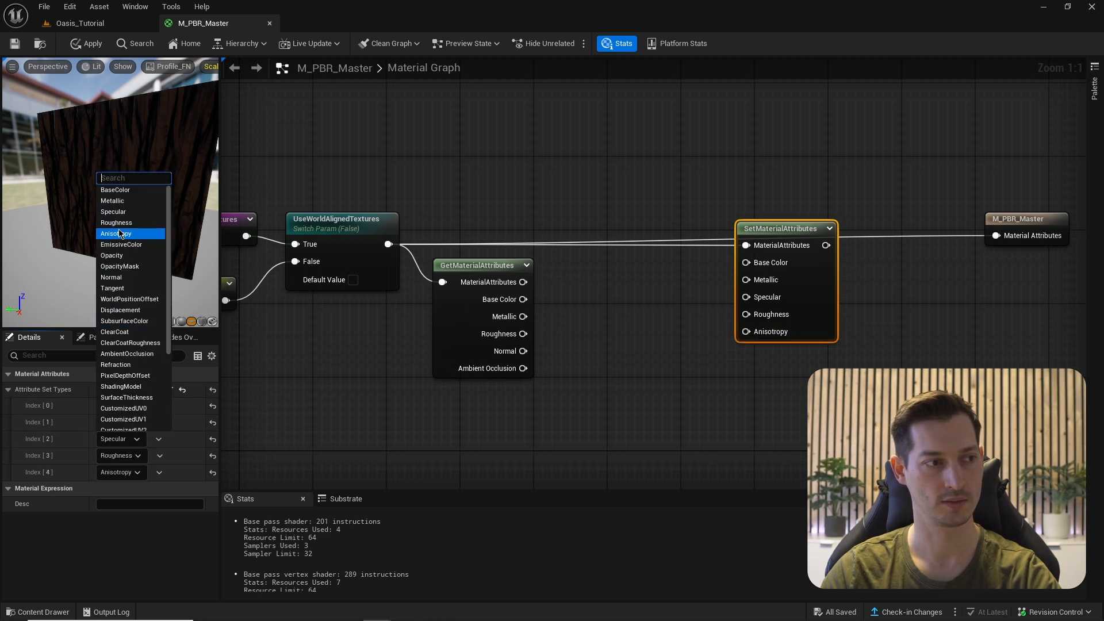
click(116, 223)
click(118, 455)
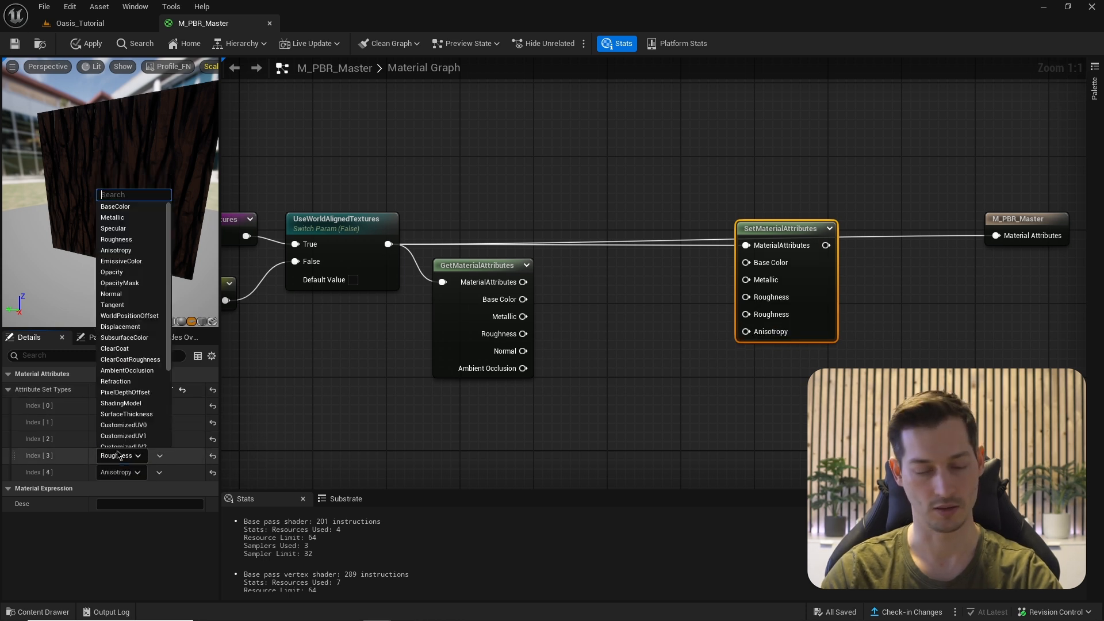
text(norm)
click(115, 481)
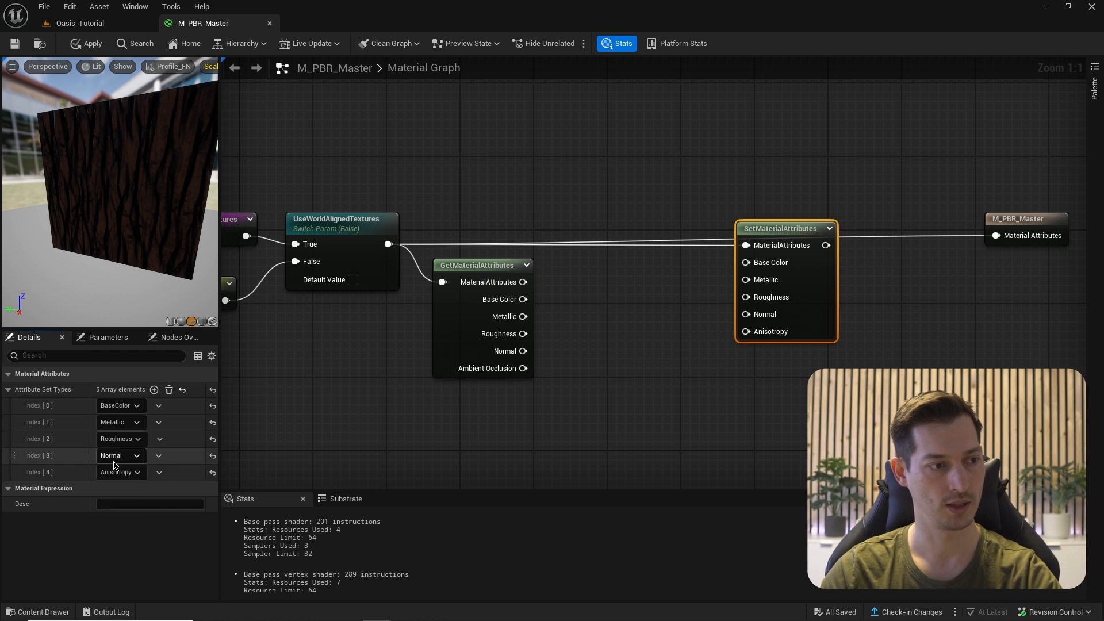
click(115, 472)
text(amb)
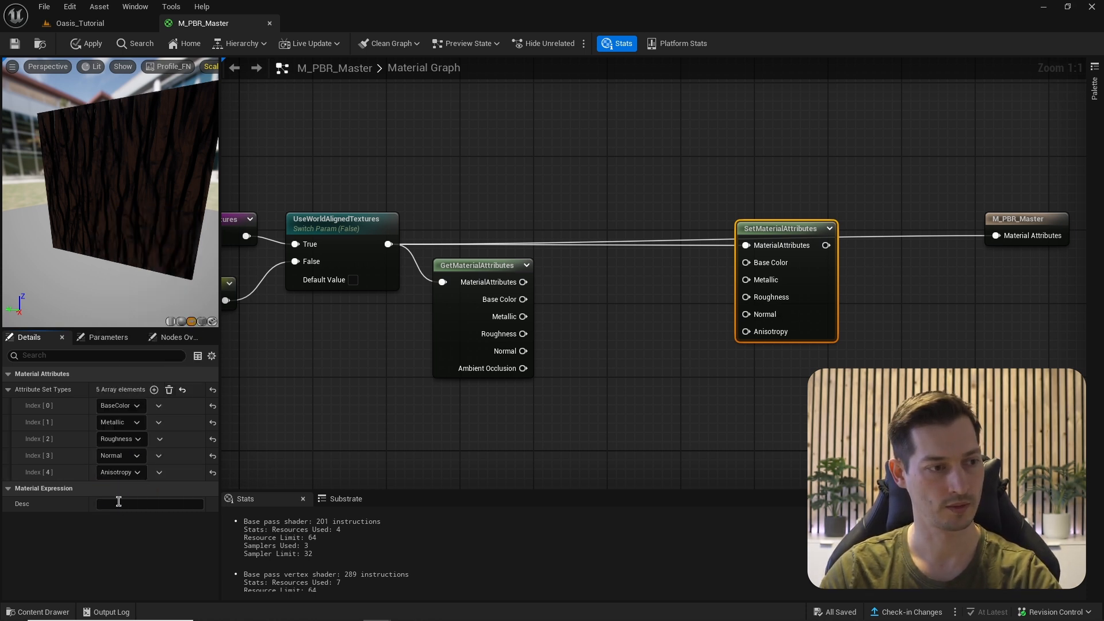
- Connect SetMaterialAttributes into M_PBR_Master's Material Attributes input
right_drag(711, 304, 682, 309)
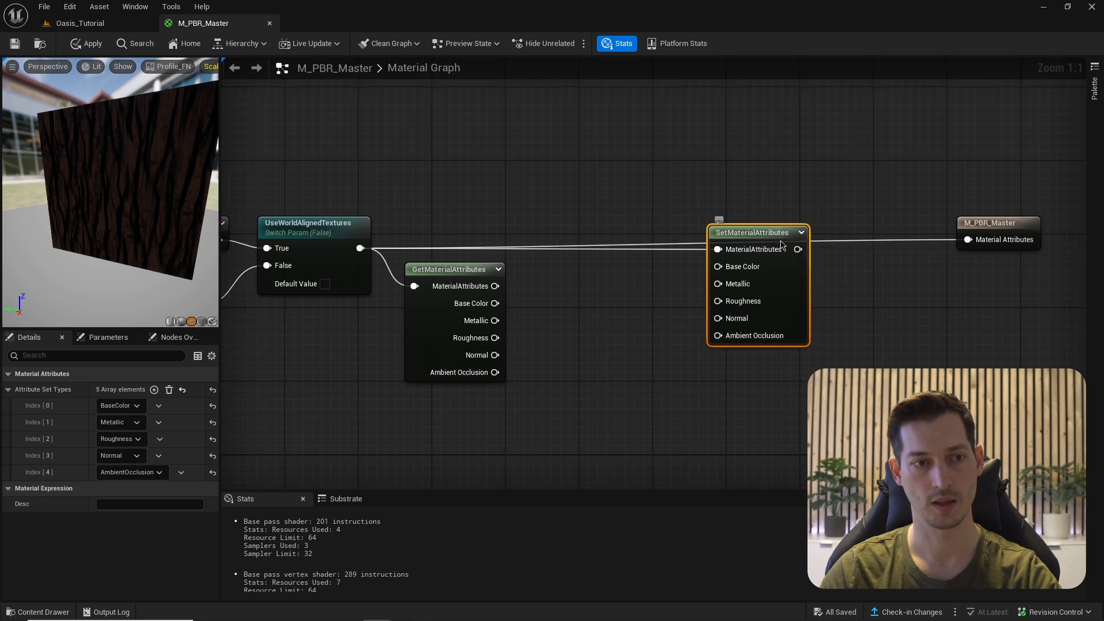
drag(782, 246, 971, 245)
drag(761, 245, 843, 226)
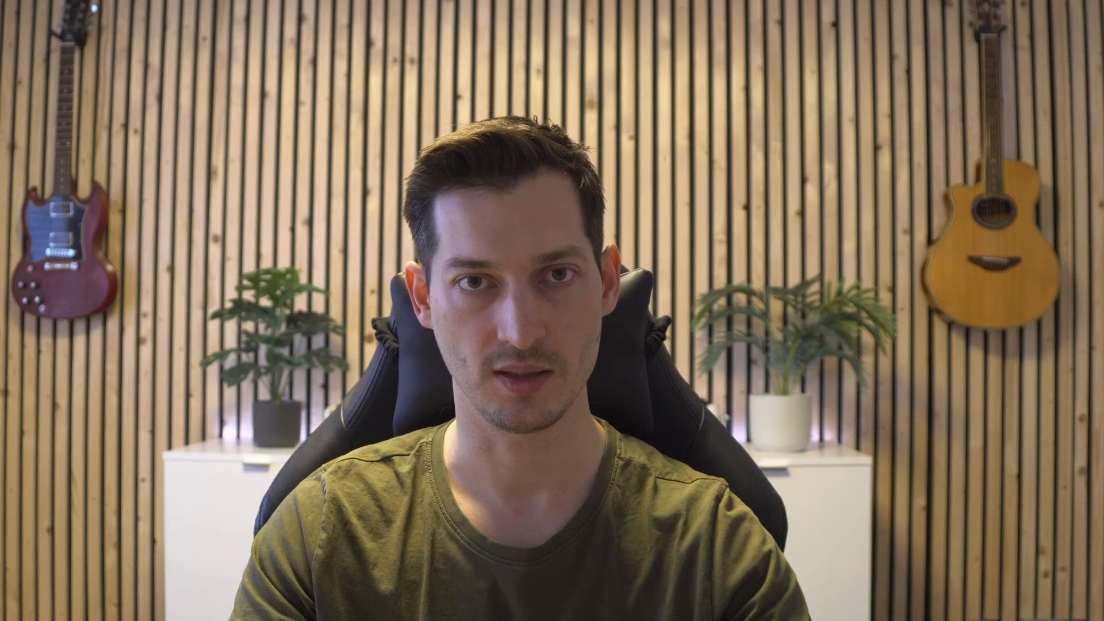
- Add a CheapContrast_RGB node fed by the Base Color output
drag(466, 259, 527, 248)
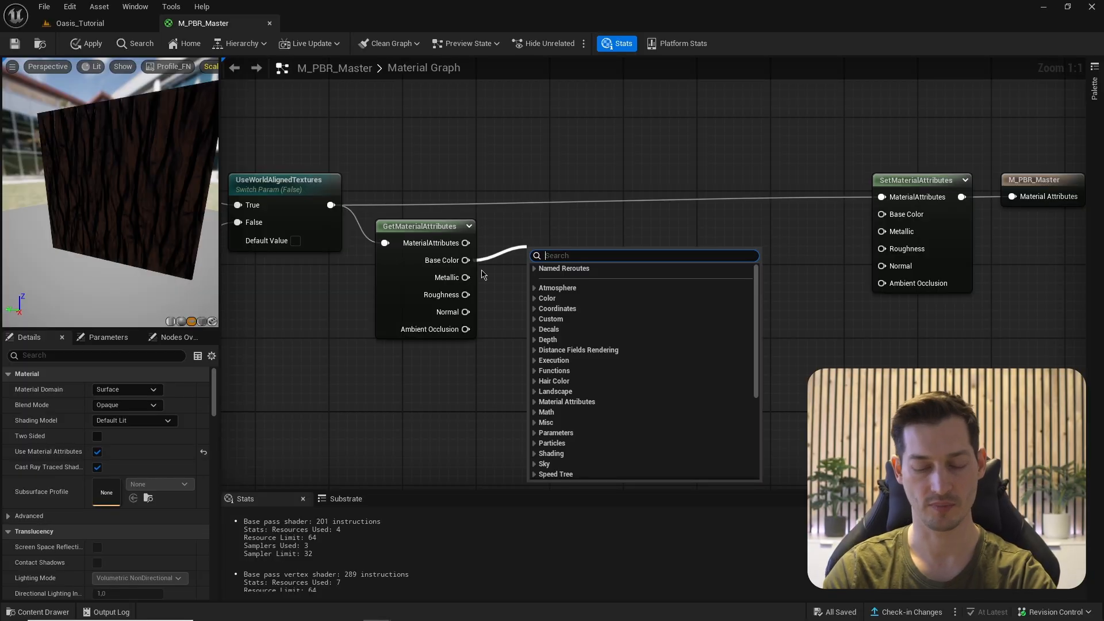
text(contra)
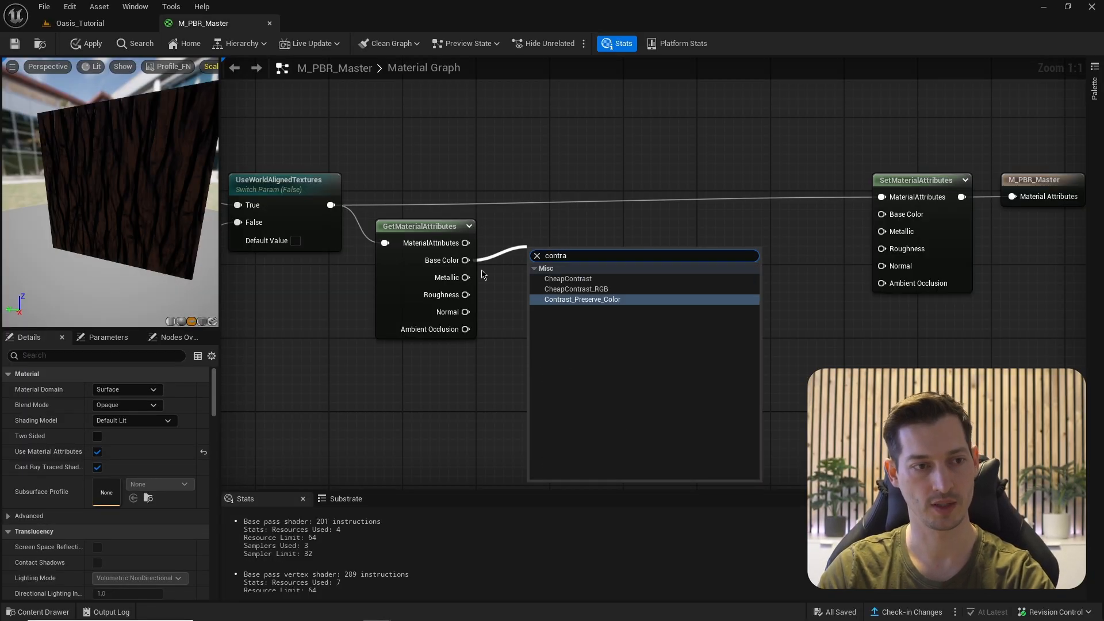
key(Up)
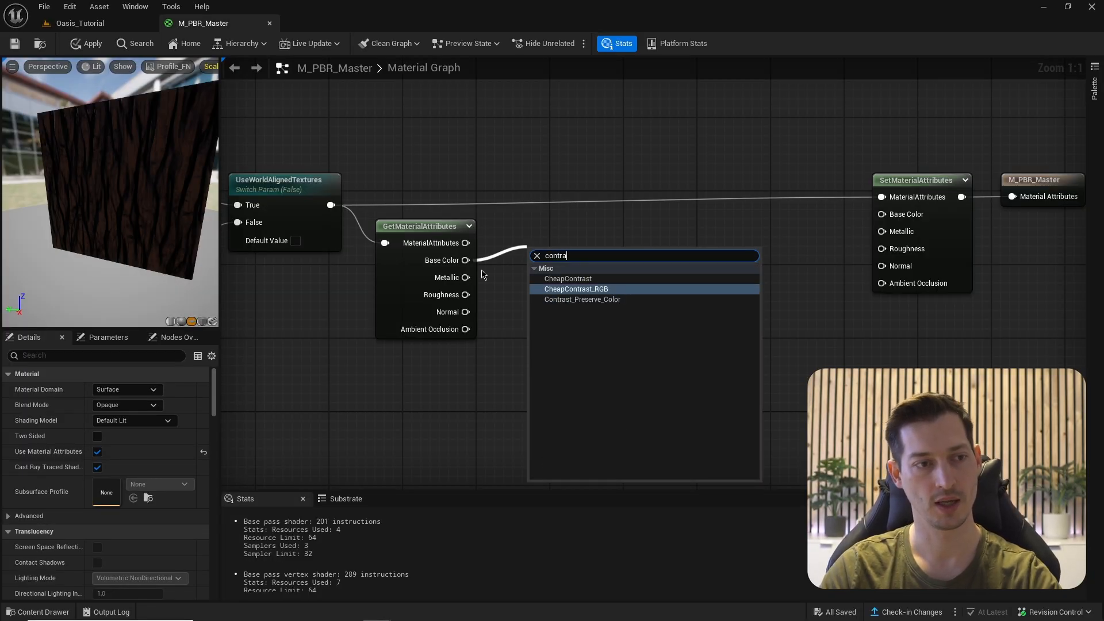
click(568, 292)
drag(572, 274, 607, 274)
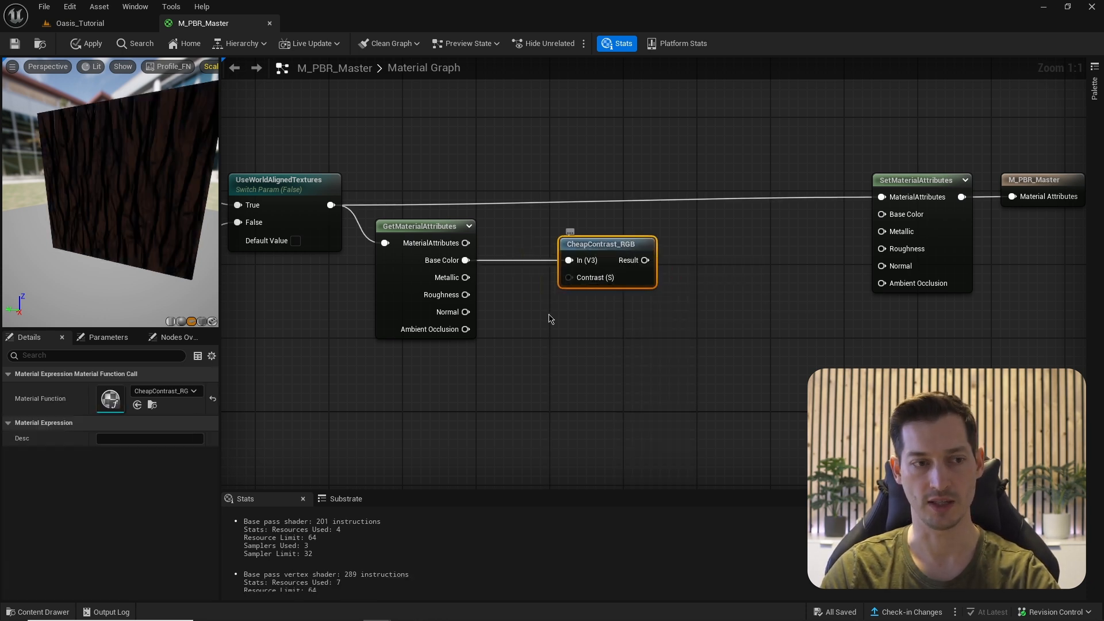
right_drag(539, 327, 546, 303)
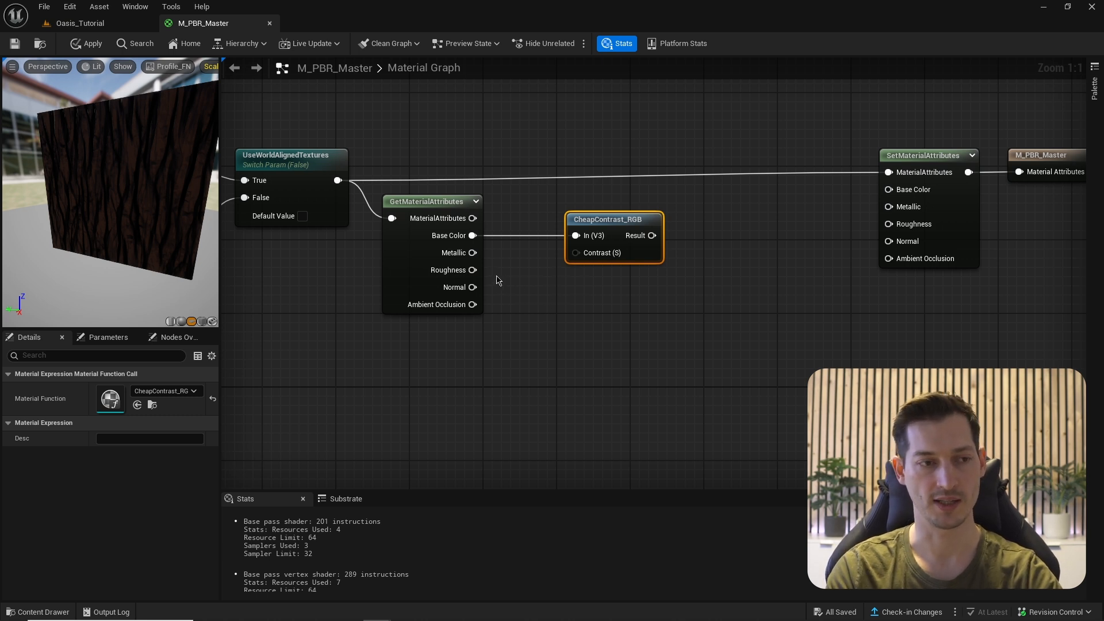
- Drive CheapContrast_RGB's Contrast with a new BaseColor_Contrast scalar parameter
click(513, 299)
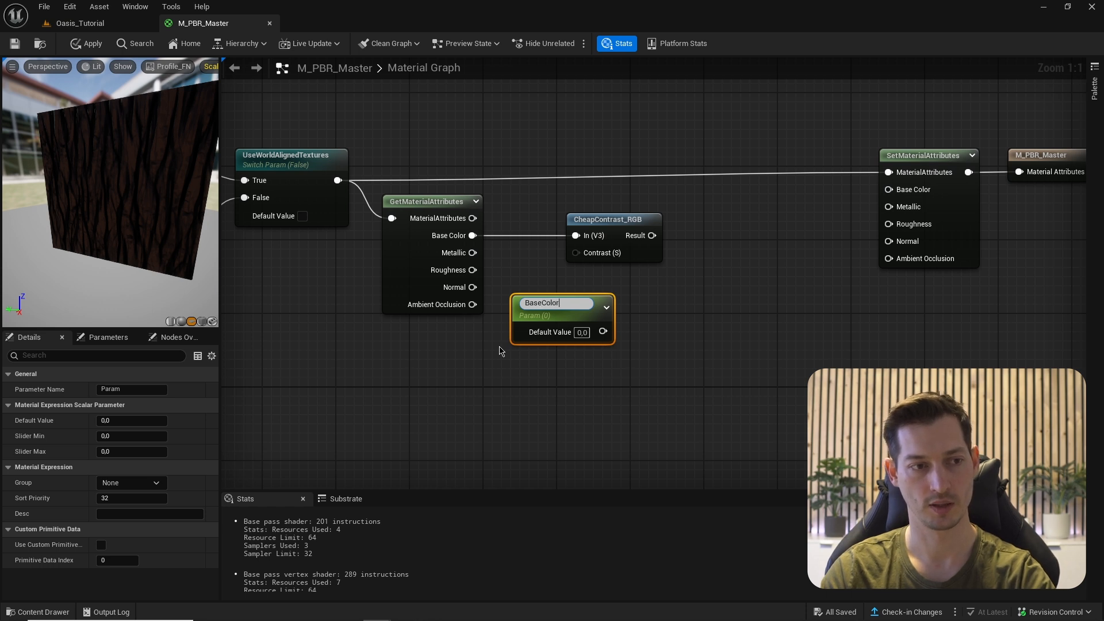
text(BaseColor_Contrast)
key(Return)
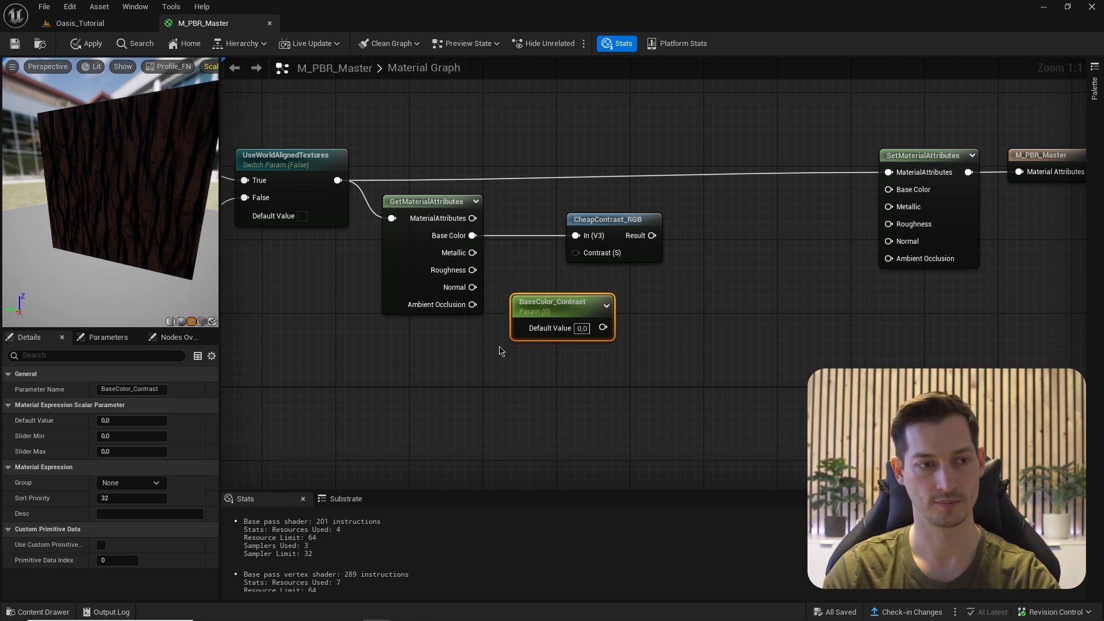
drag(602, 327, 575, 253)
drag(566, 317, 556, 308)
- Multiply CheapContrast_RGB's result (into B) and add a vector parameter above it
right_drag(761, 320, 713, 406)
key(m)
click(658, 317)
drag(604, 322, 683, 294)
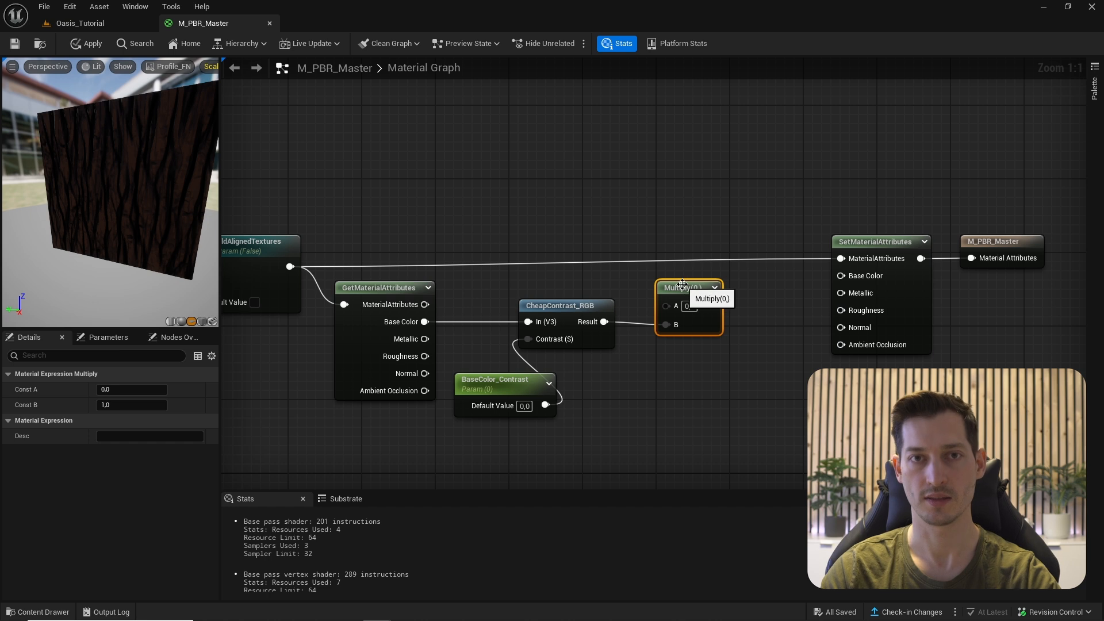
right_drag(576, 244, 586, 282)
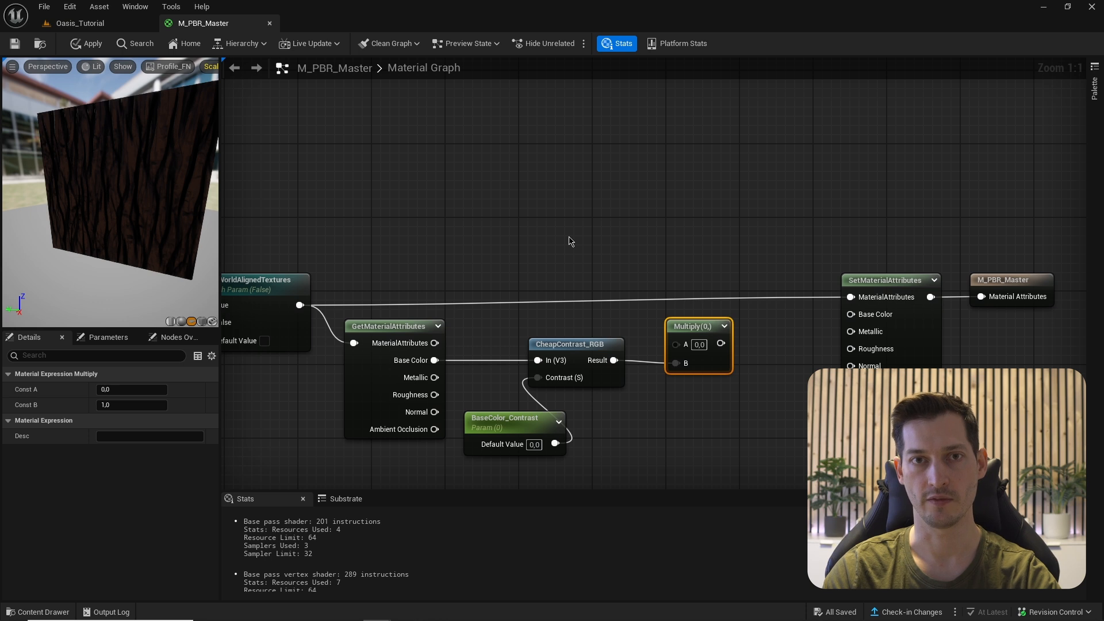
click(594, 210)
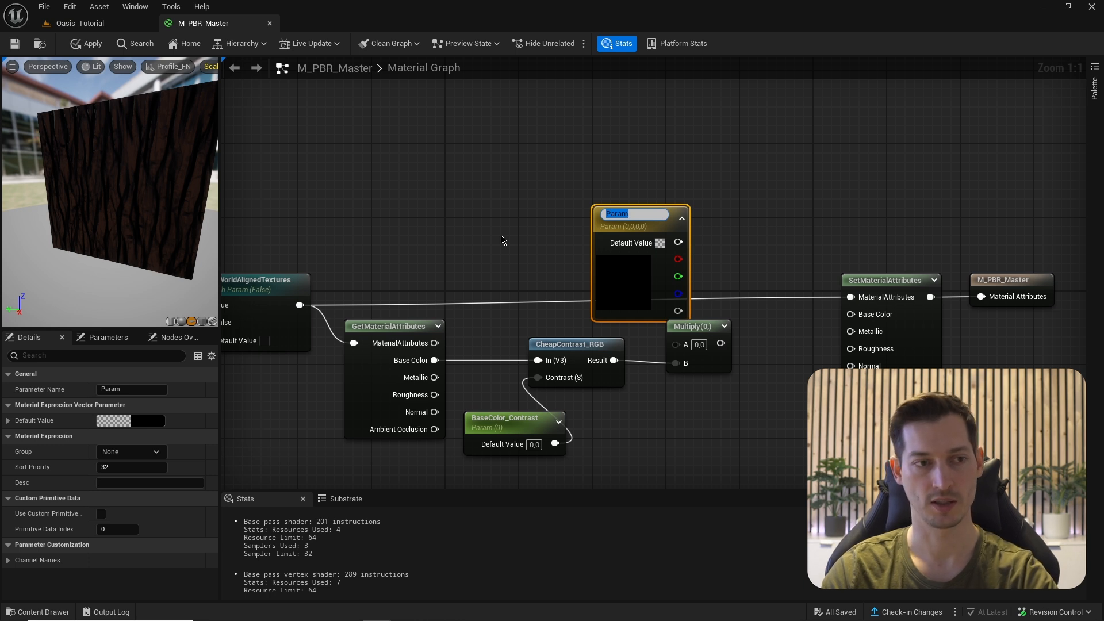
- Name the vector parameter Color Tint, feed Multiply A, and send Multiply to Base Color
text(Color Tin)
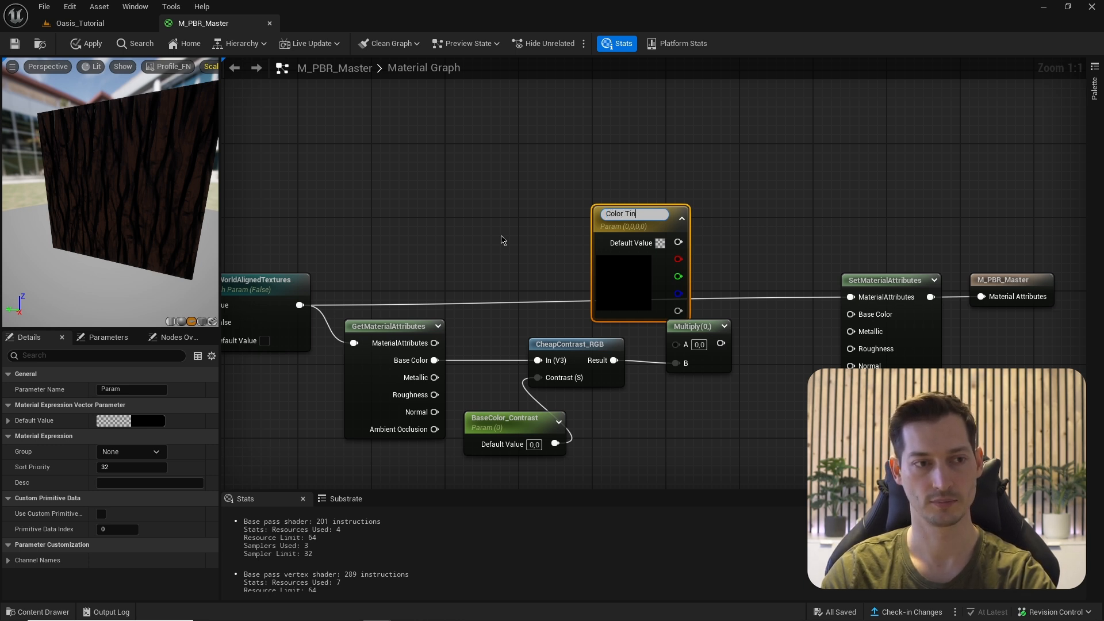
text(t)
key(Return)
drag(644, 265, 853, 317)
right_drag(537, 239, 583, 242)
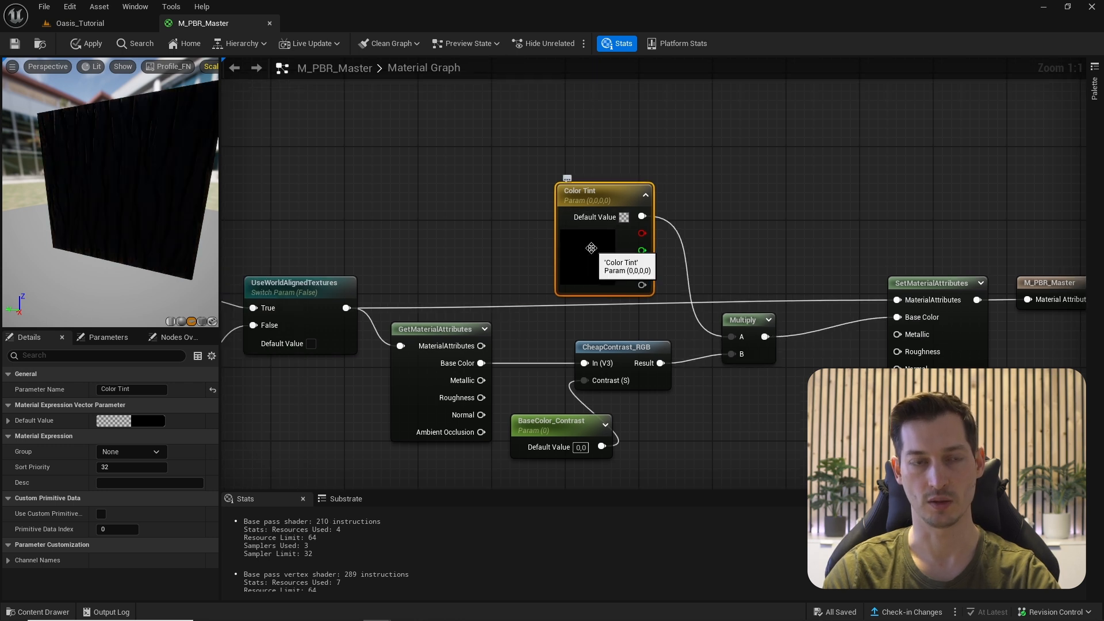
- Set Color Tint's colour to pure white
double_click(592, 248)
click(761, 316)
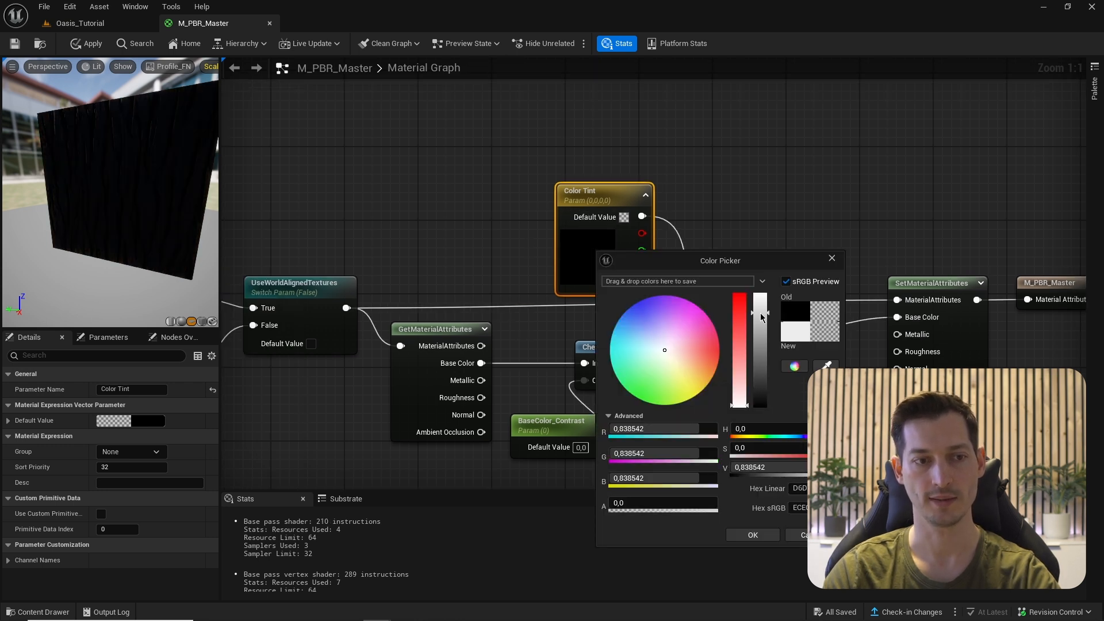
drag(761, 317, 768, 239)
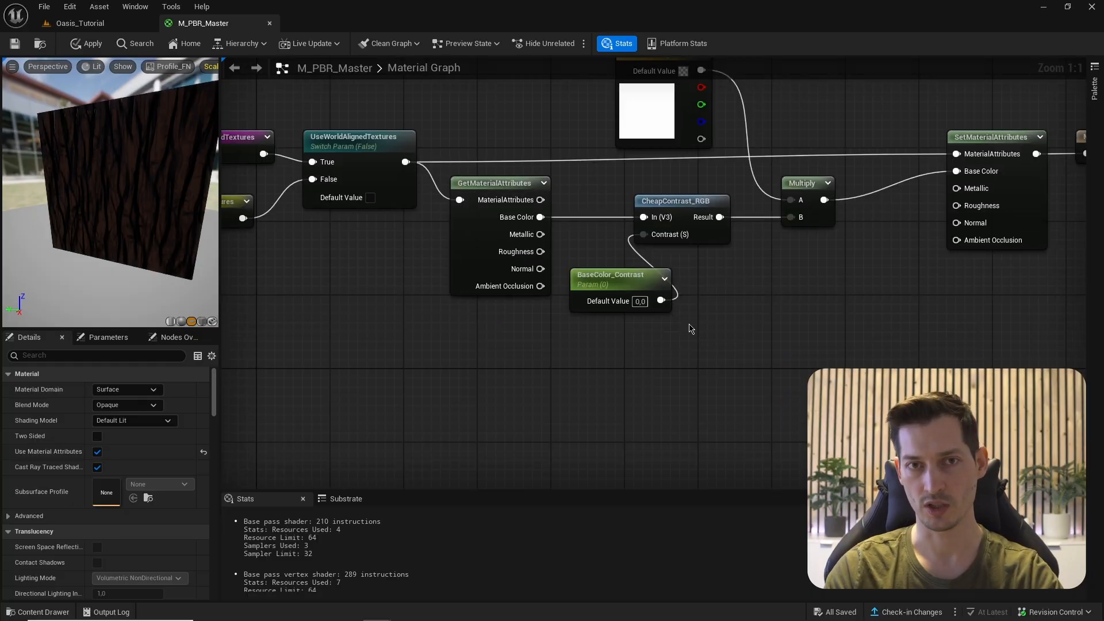
- Add a UseMetallicTexture static switch parameter and feed the texture's Metallic into its True input
right_click(730, 270)
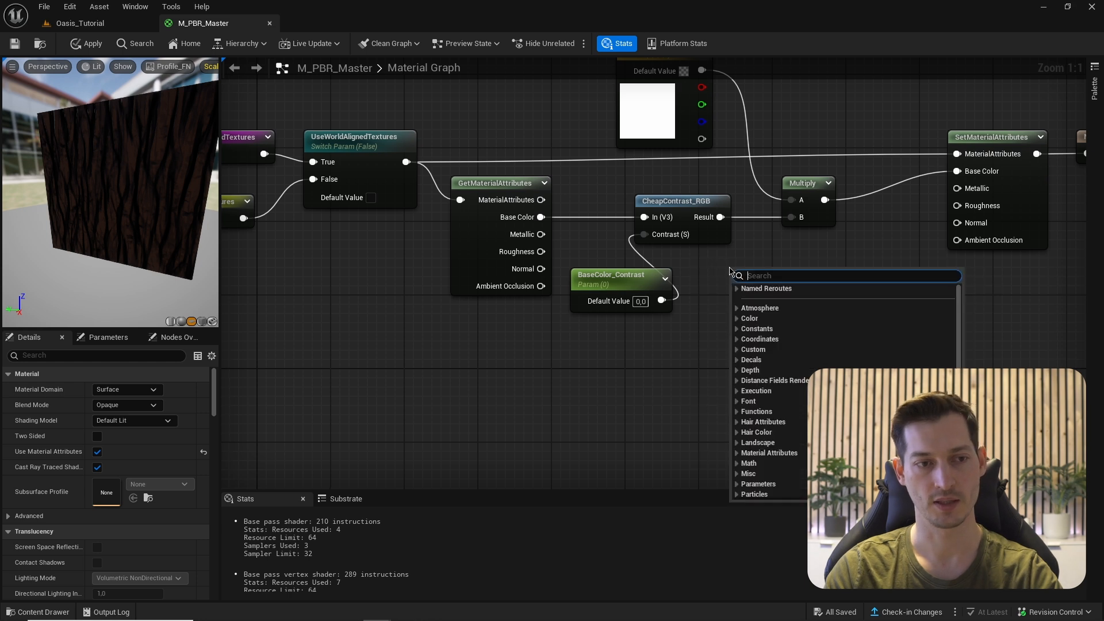
text(switch)
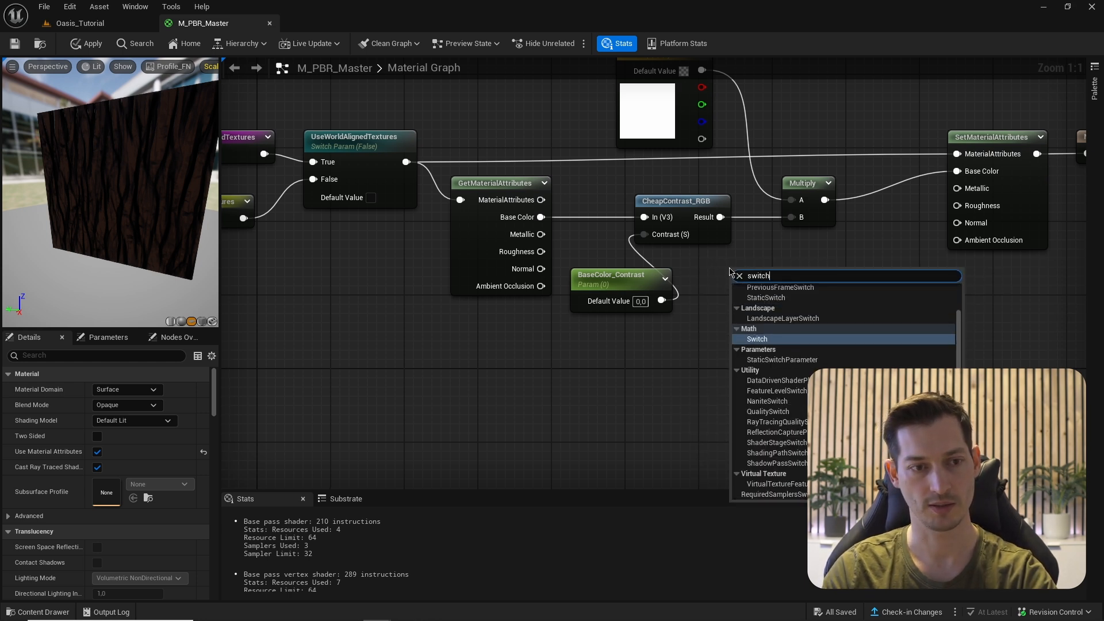
text(param)
key(Return)
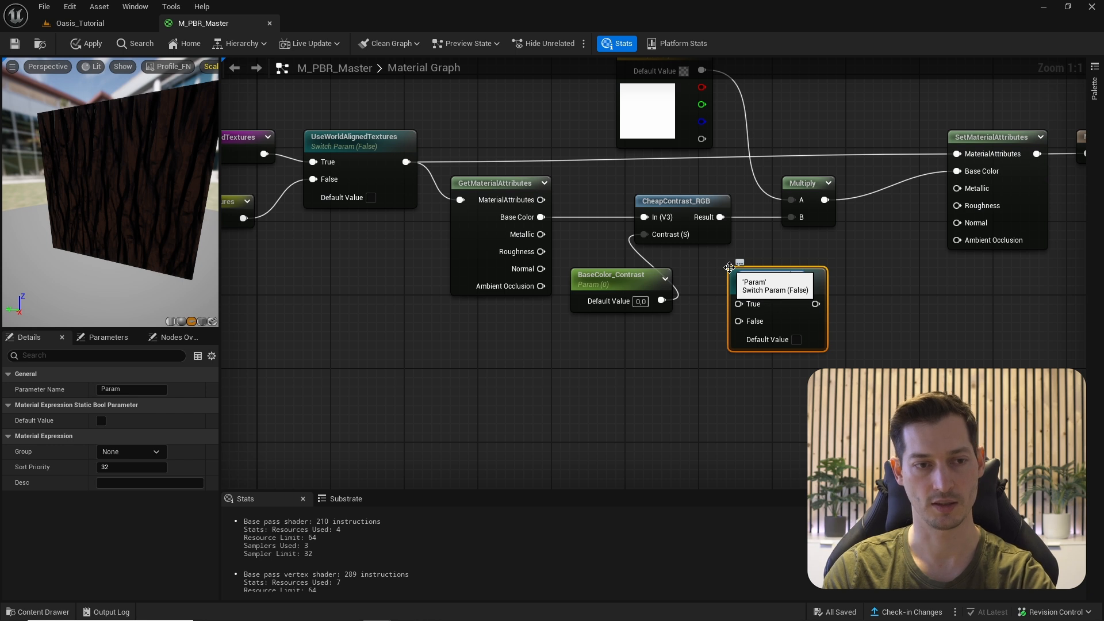
text(UseMetallicTexture)
key(Return)
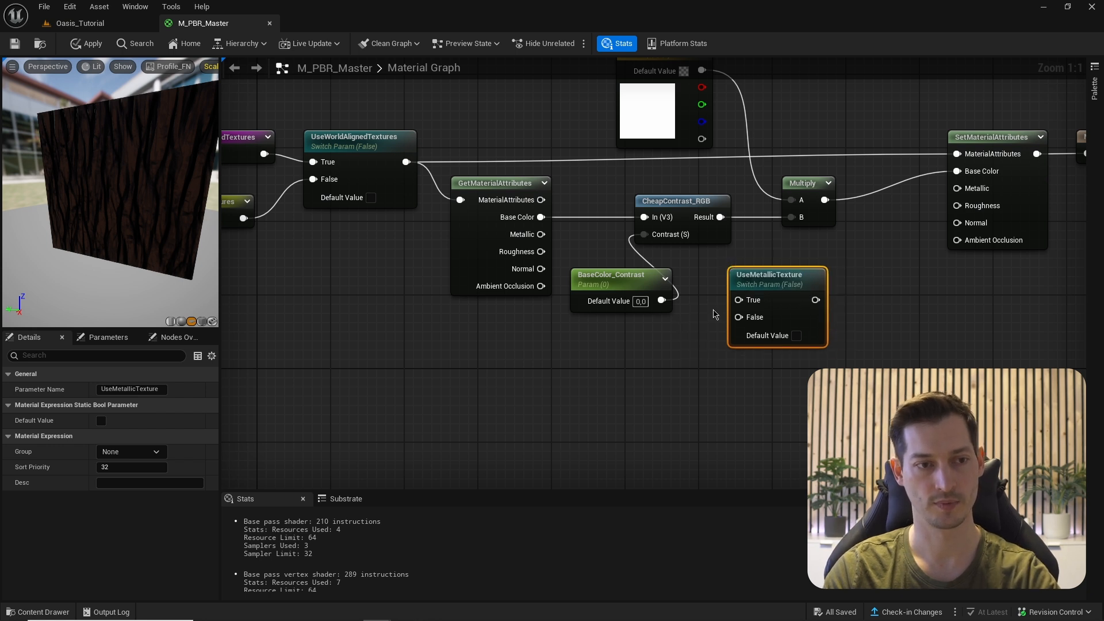
right_drag(697, 290, 709, 301)
drag(552, 245, 751, 310)
- Add a Metallic scalar parameter and connect it to the switch's False input
right_drag(707, 376, 731, 328)
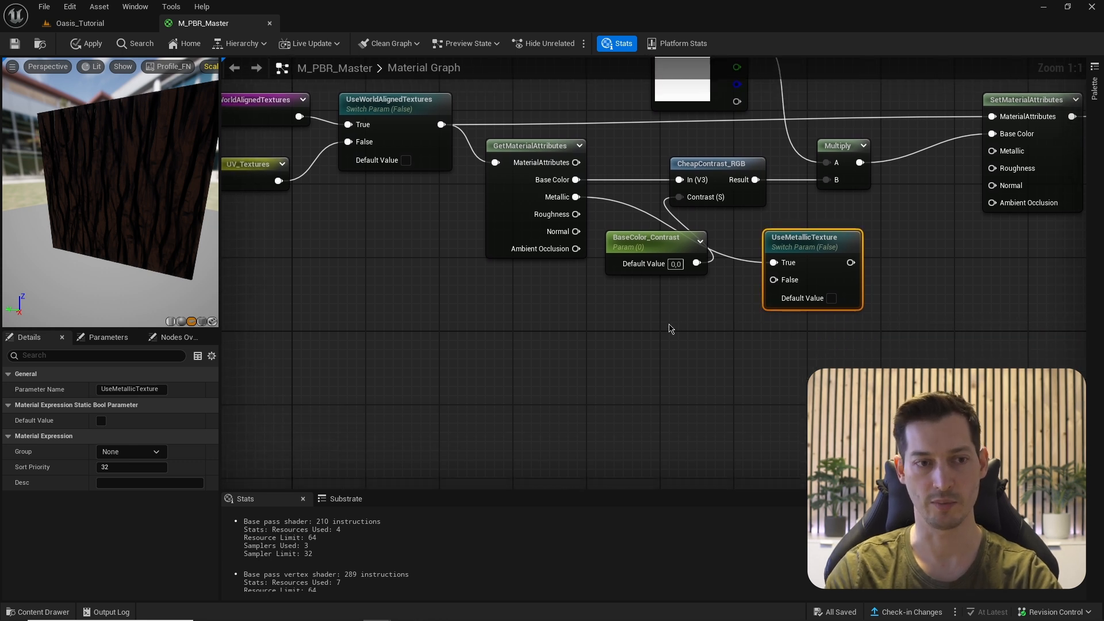
click(670, 328)
text(ss)
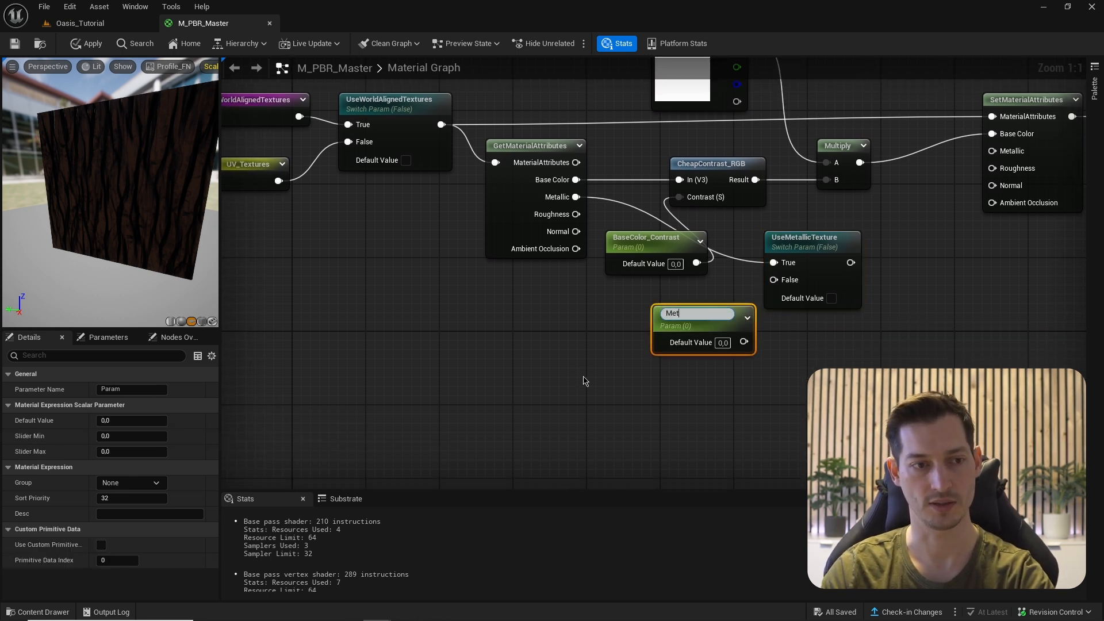
click(584, 380)
right_drag(634, 366, 622, 406)
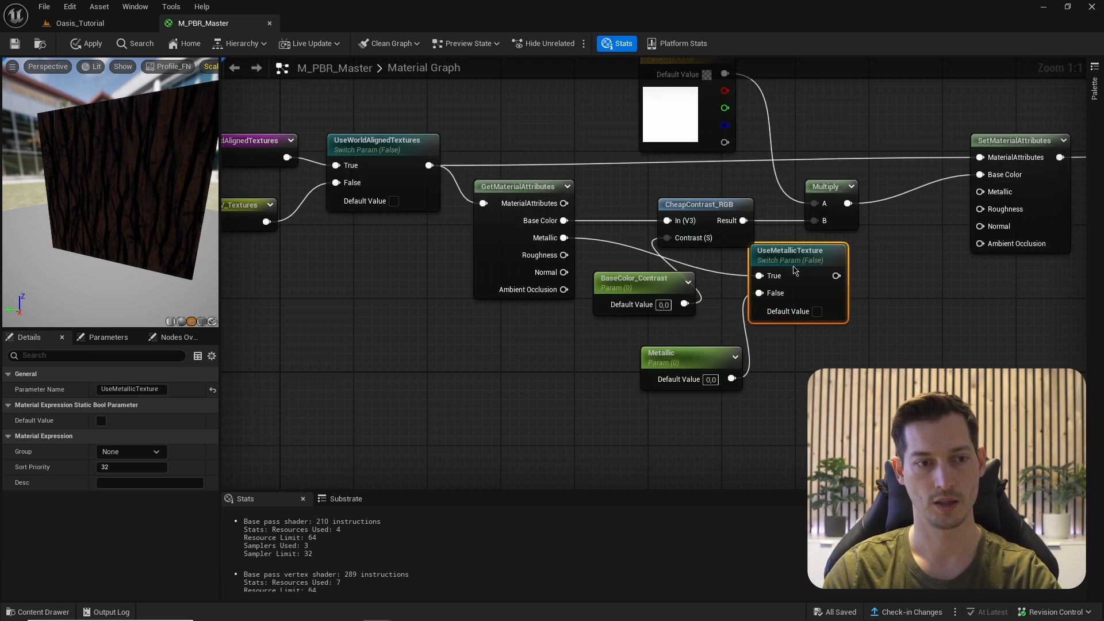
- Default UseMetallicTexture to True and connect its output to SetMaterialAttributes' Metallic
click(832, 323)
click(826, 321)
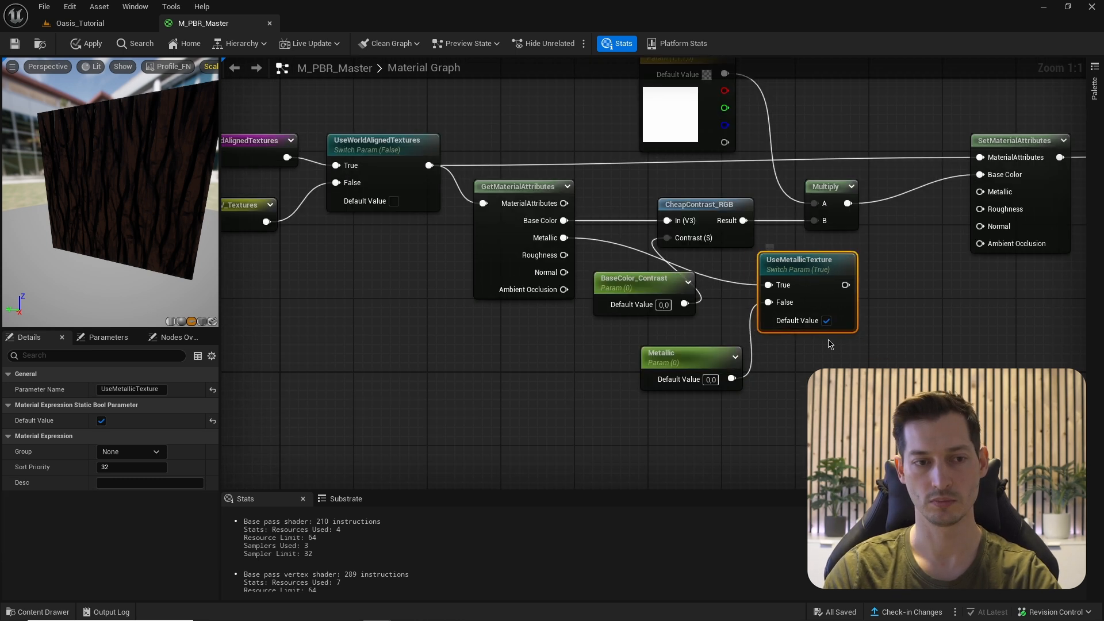
drag(844, 285, 980, 192)
right_drag(972, 269, 989, 236)
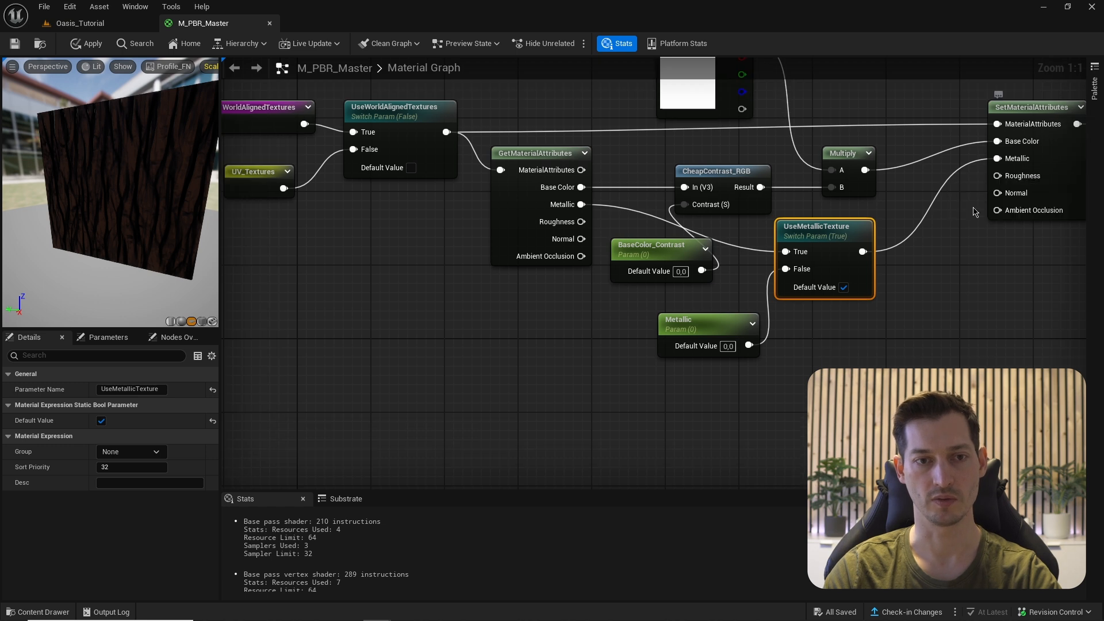
right_drag(927, 310, 899, 309)
drag(822, 346, 732, 263)
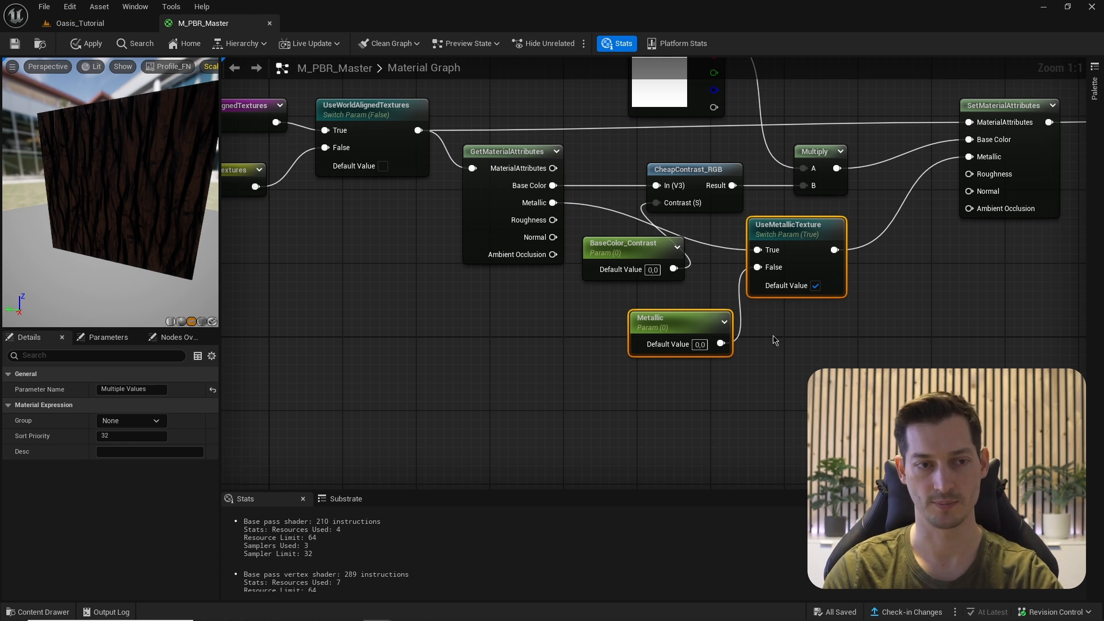
right_drag(789, 394, 771, 338)
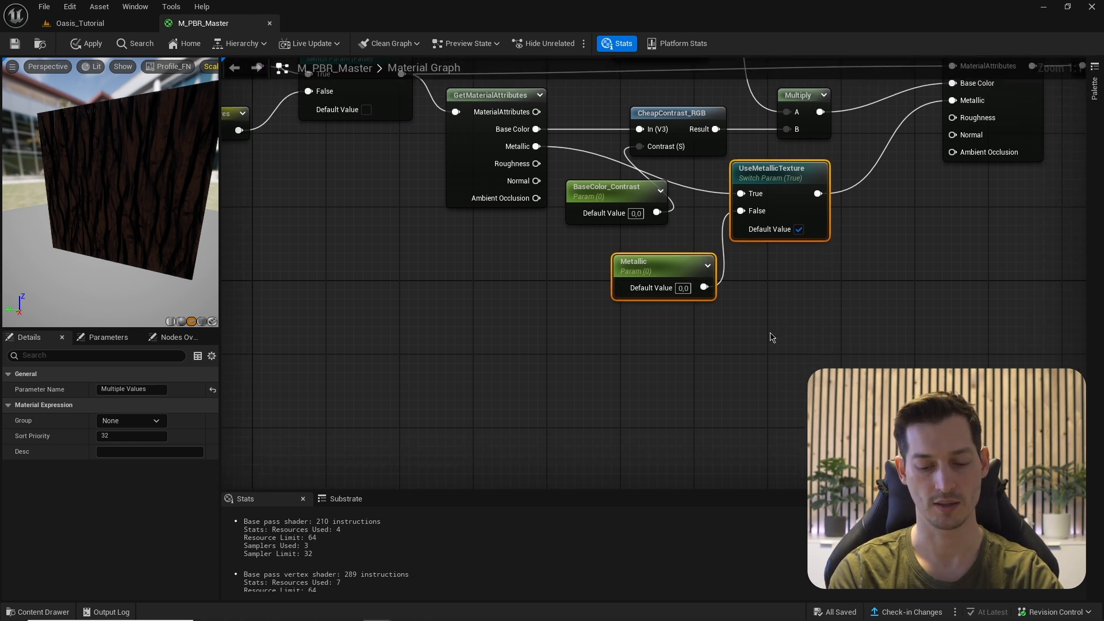
- Duplicate the Metallic switch pair and rename the copied switch to UseRoughnessTexture
key(ctrl+d)
drag(859, 351, 788, 364)
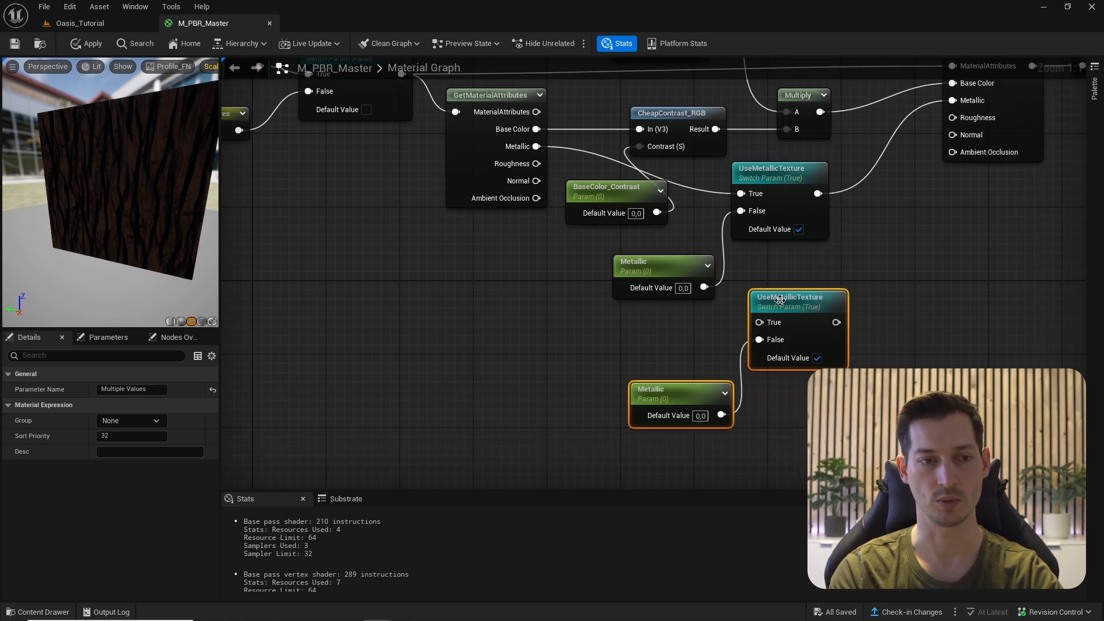
click(788, 364)
key(BackSpace)
key(BackSpace)
key(BackSpace)
key(BackSpace)
key(BackSpace)
key(BackSpace)
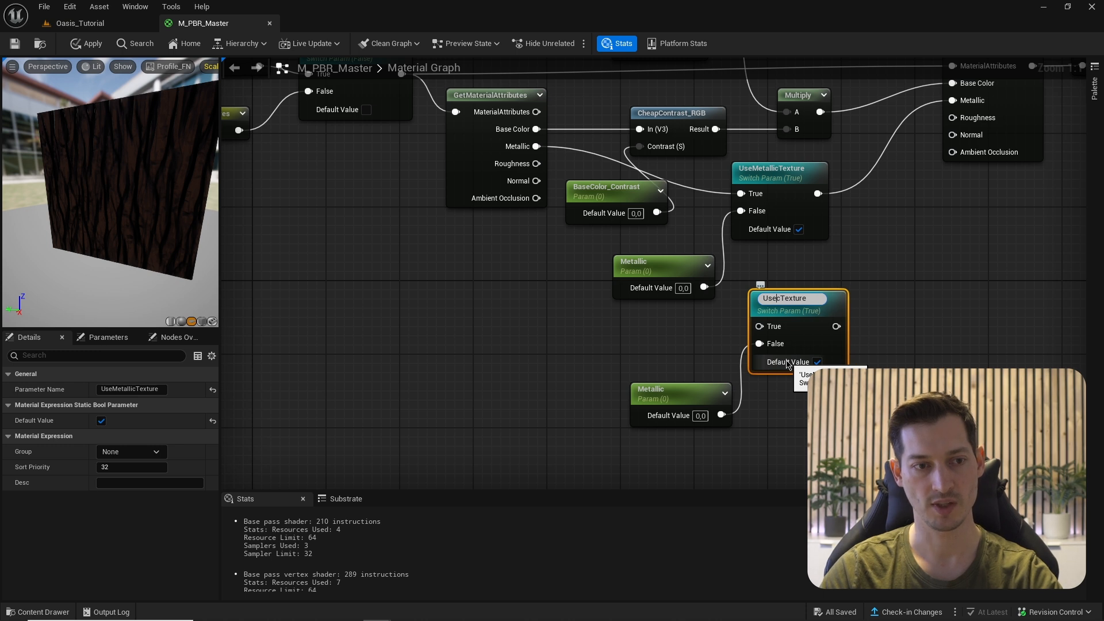
key(BackSpace)
text(Roughn)
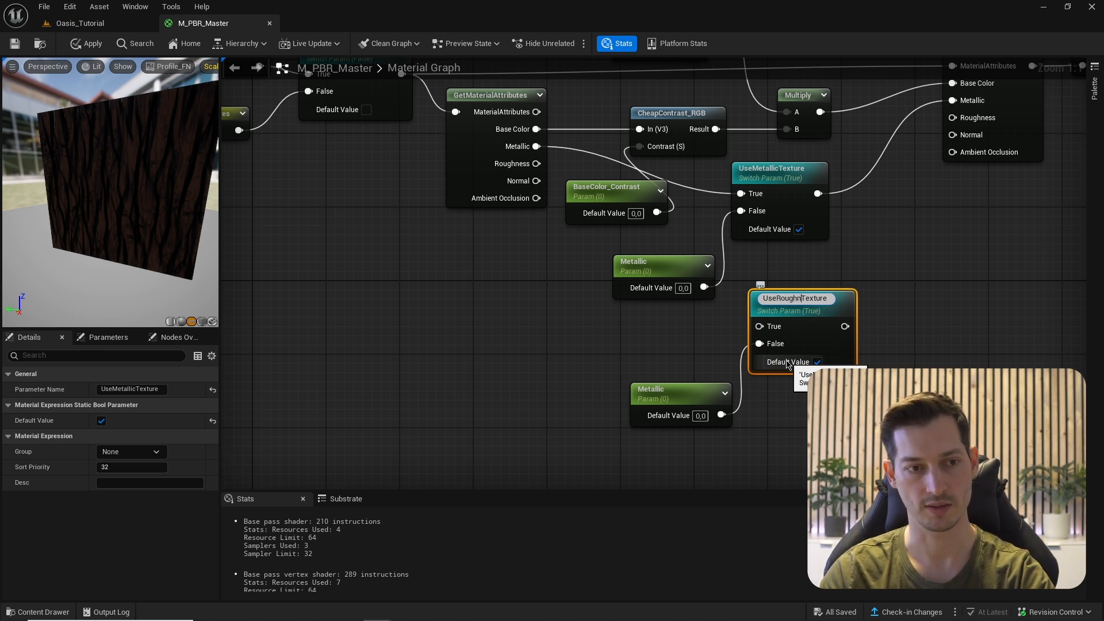
text(ess)
key(Return)
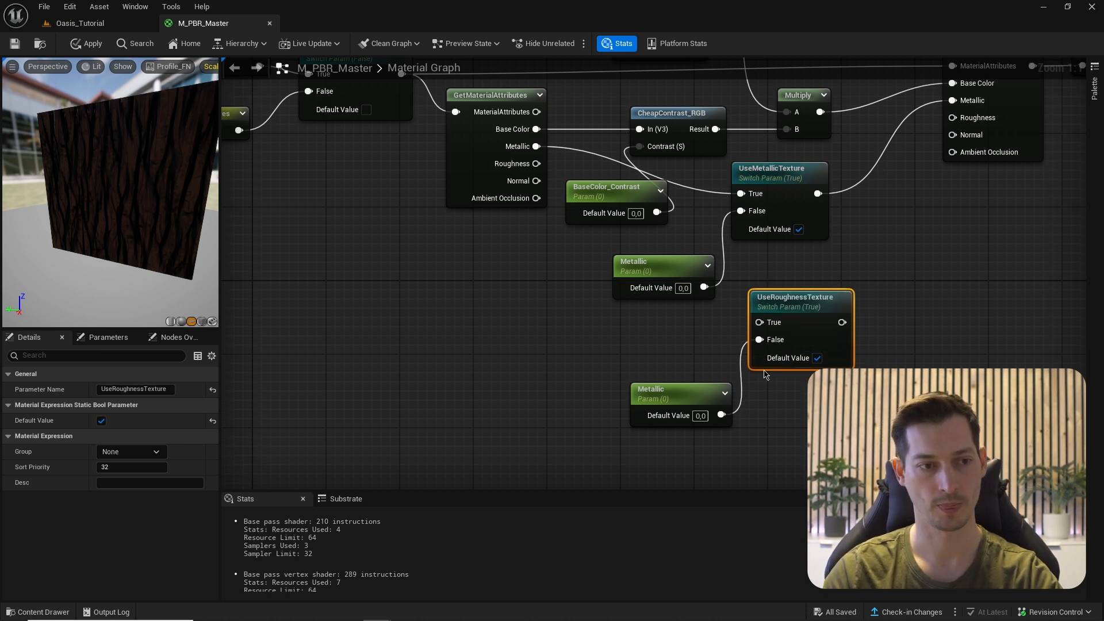
- Rename the copied parameter to Roughness with a default value of 0.5
click(640, 391)
click(640, 391)
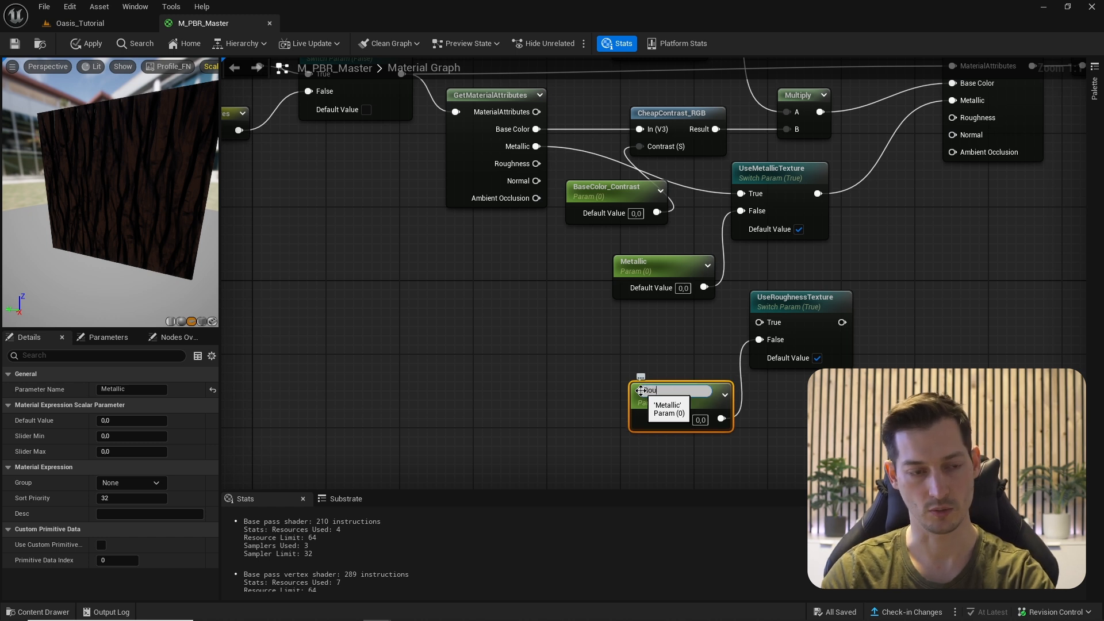
key(Tab)
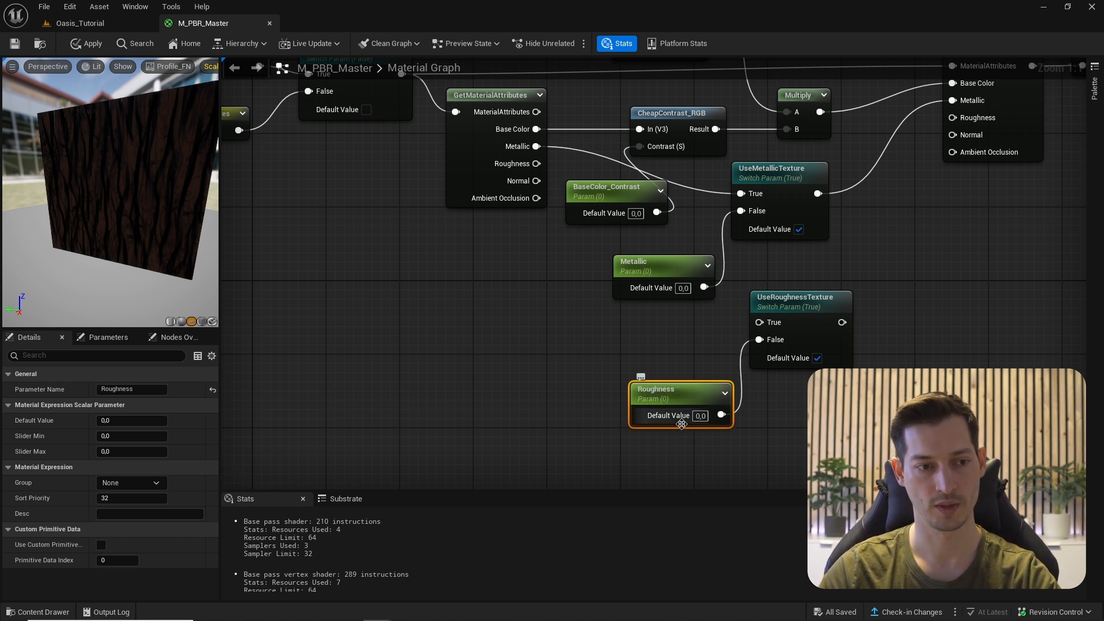
text(0)
key(Return)
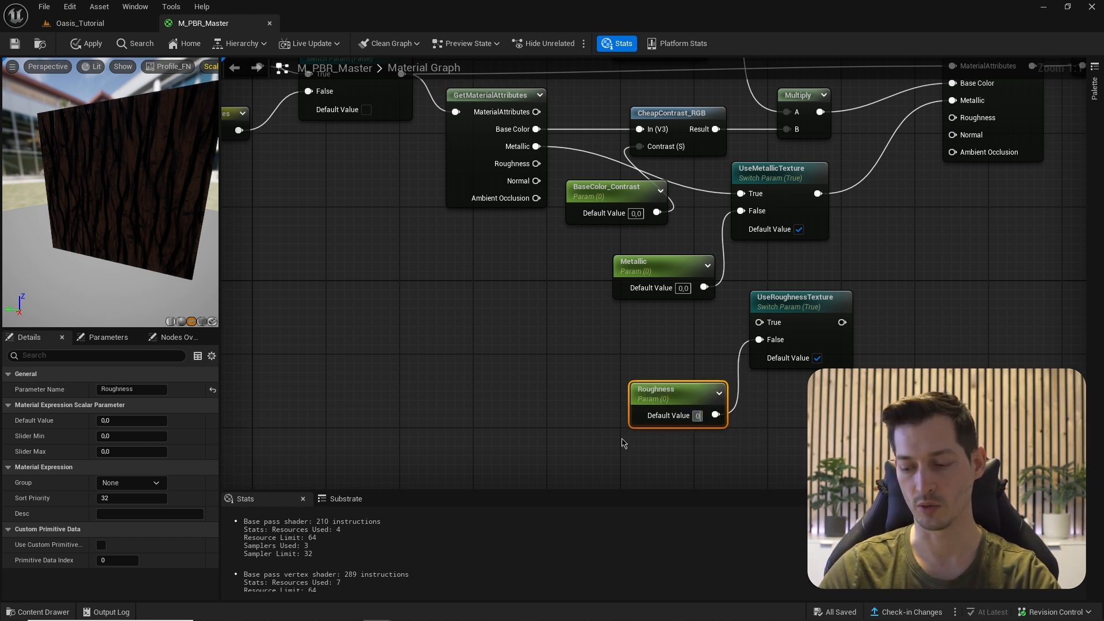
text(,5)
key(Return)
- Wire UseRoughnessTexture to the Roughness pins on both attribute nodes, then duplicate the pair
right_drag(623, 443, 610, 484)
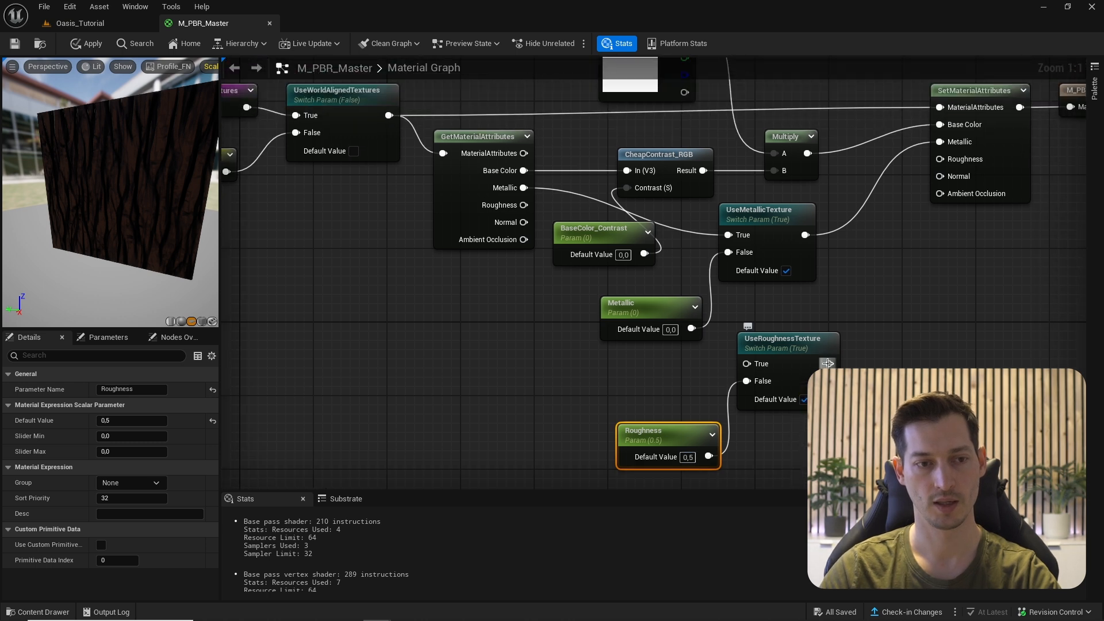
drag(827, 364, 941, 159)
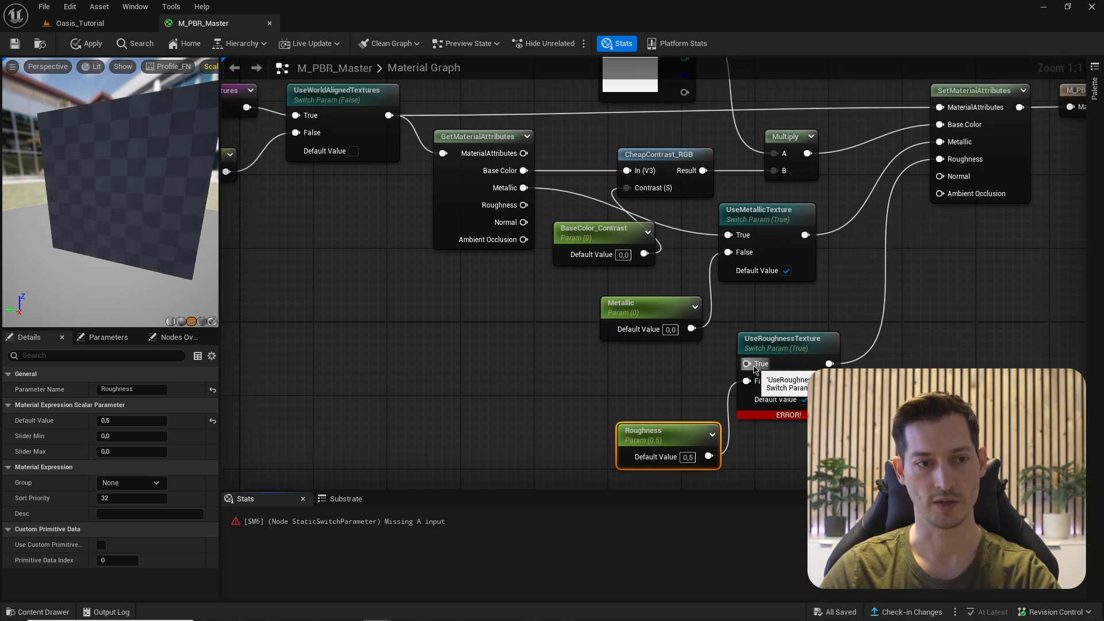
drag(747, 364, 524, 206)
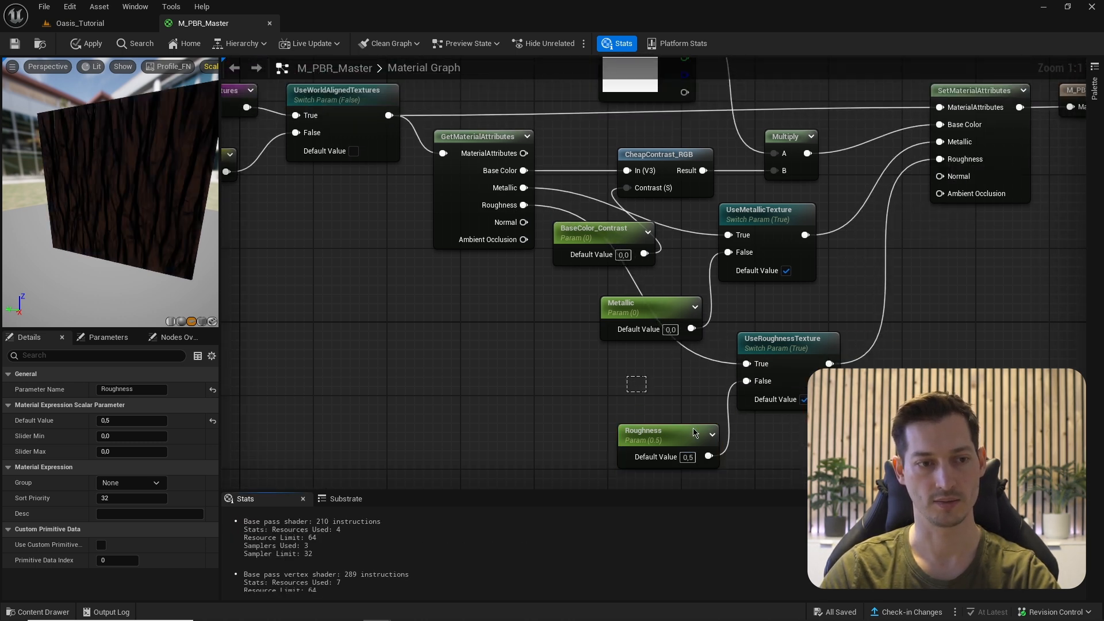
drag(694, 432, 747, 397)
right_drag(747, 397, 766, 300)
key(ctrl+w)
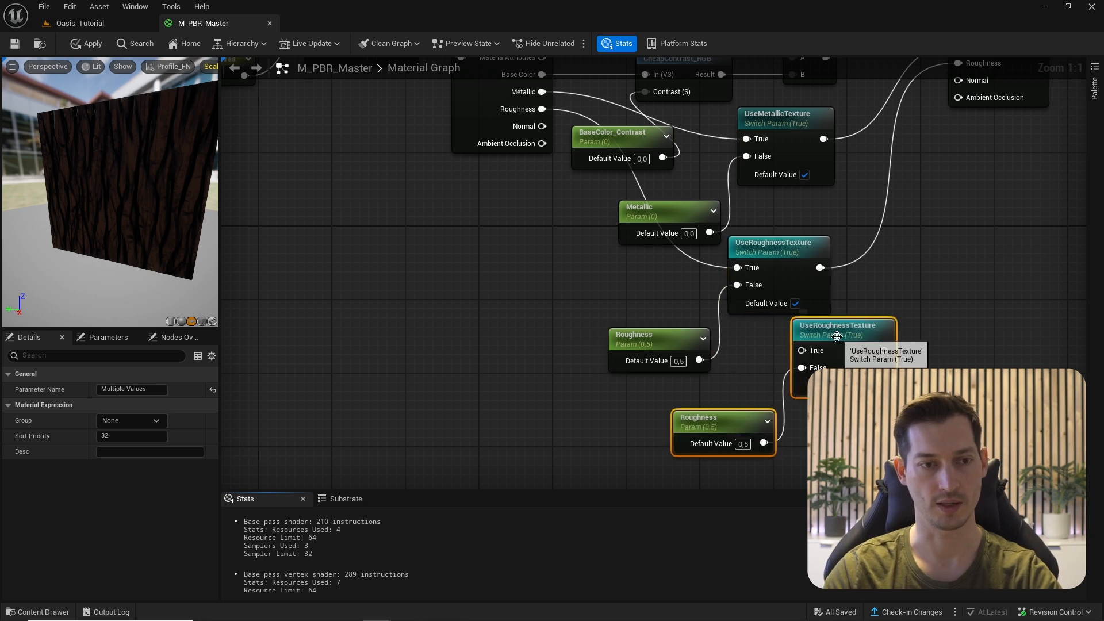
- Rename the copied switch to UseAmbientOcclusionTexture and feed the texture's Ambient Occlusion into True
drag(837, 337, 791, 372)
double_click(777, 363)
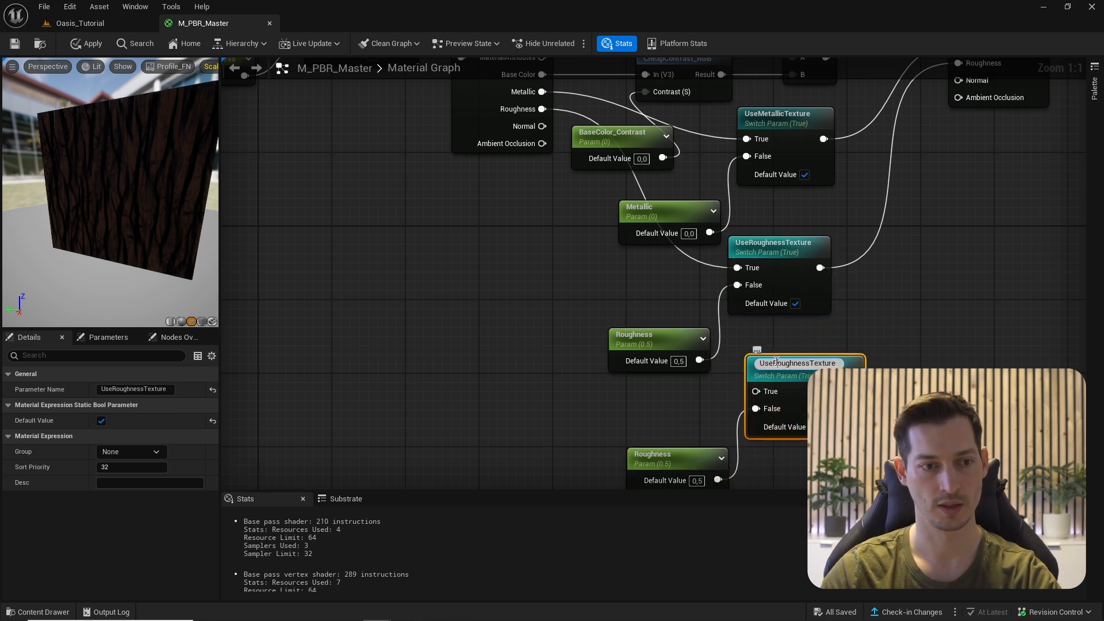
key(Delete)
key(Delete)
key(Delete)
key(Delete)
key(Delete)
key(Delete)
key(Delete)
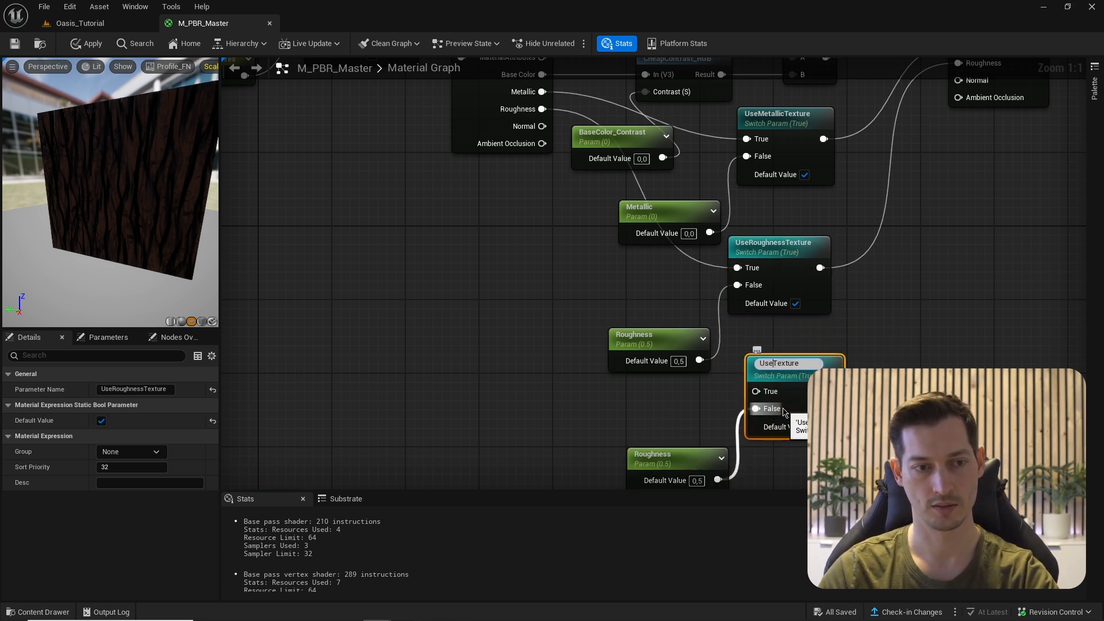
text(AmbientOclusion)
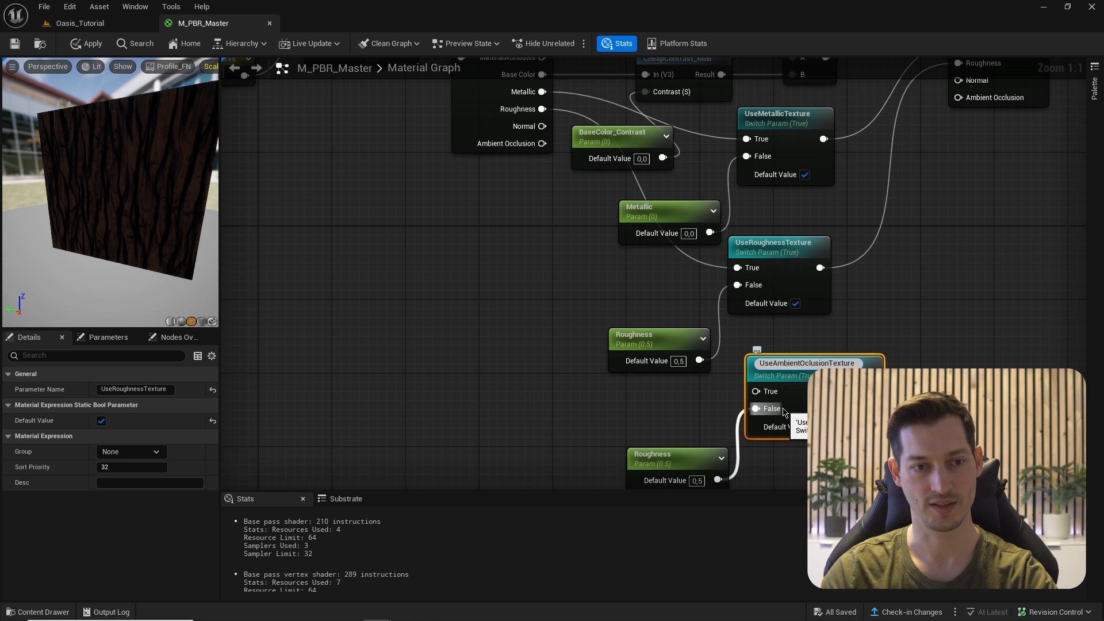
drag(756, 388, 542, 143)
- Rename the copied Roughness parameter to AO with a default value of 1.0
click(659, 458)
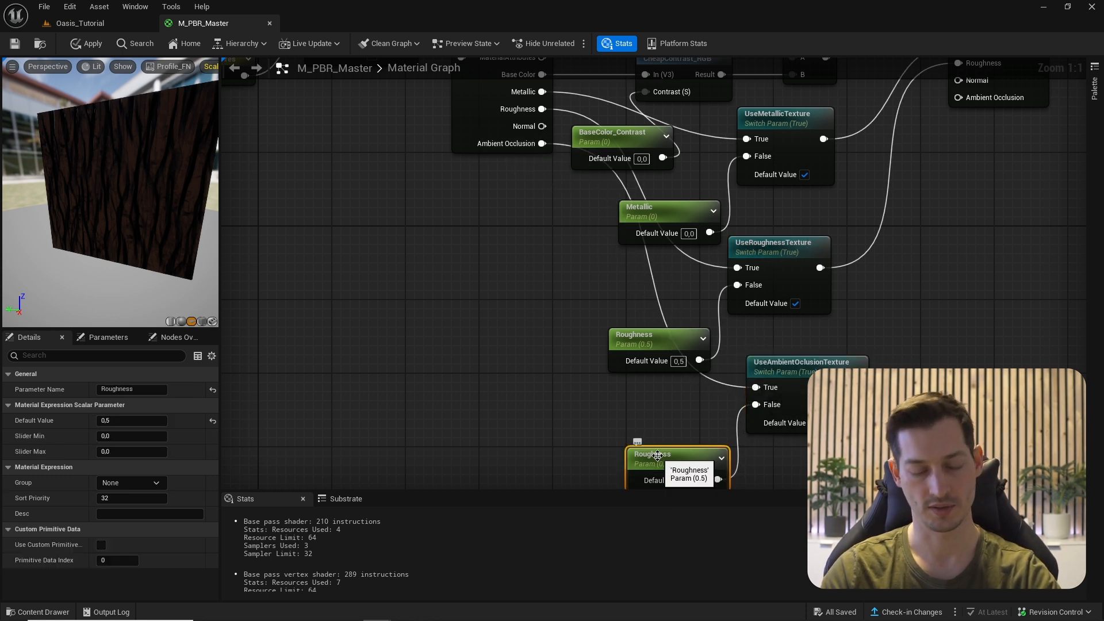
click(659, 456)
text(AO)
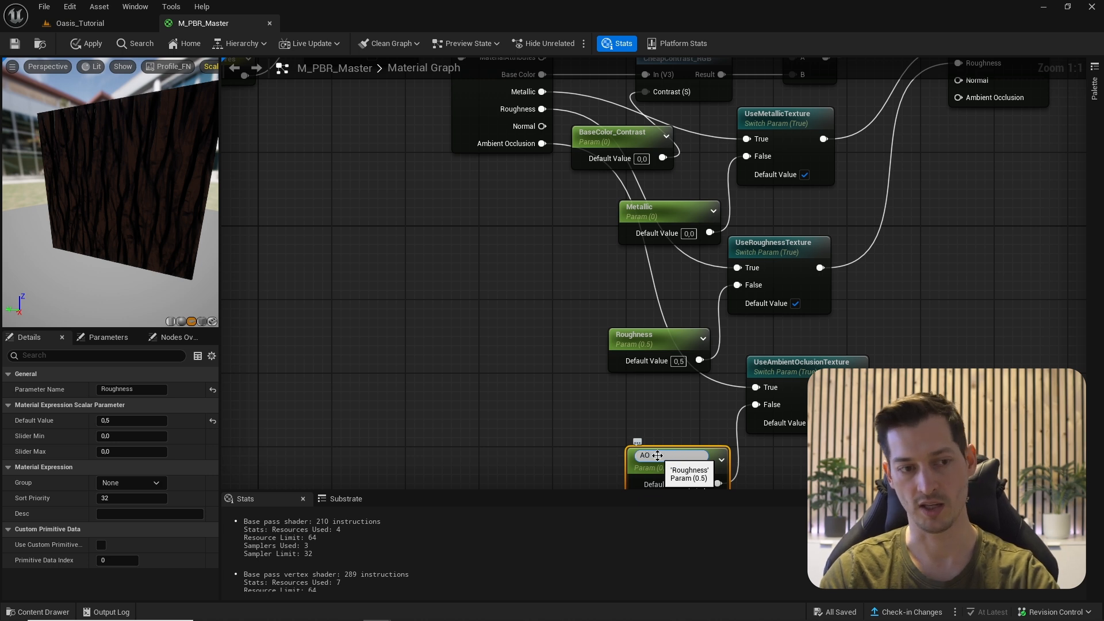
key(Return)
right_drag(584, 429, 589, 318)
click(682, 396)
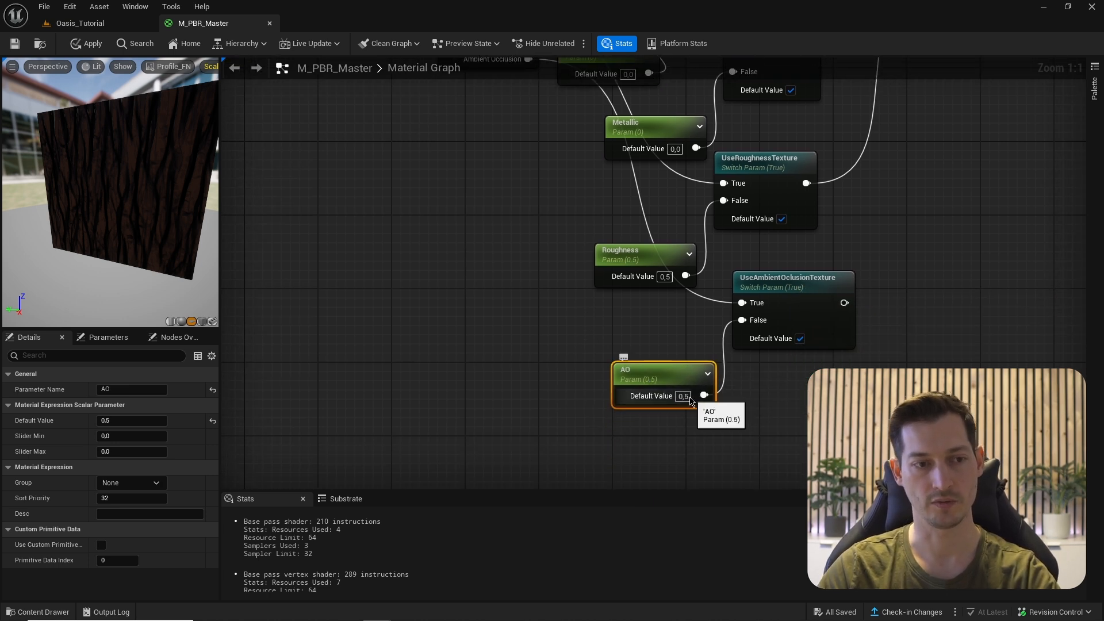
text(1)
key(Return)
- Connect the UseAmbientOcclusionTexture output to SetMaterialAttributes' Ambient Occlusion
right_drag(803, 374, 766, 491)
drag(805, 419, 906, 130)
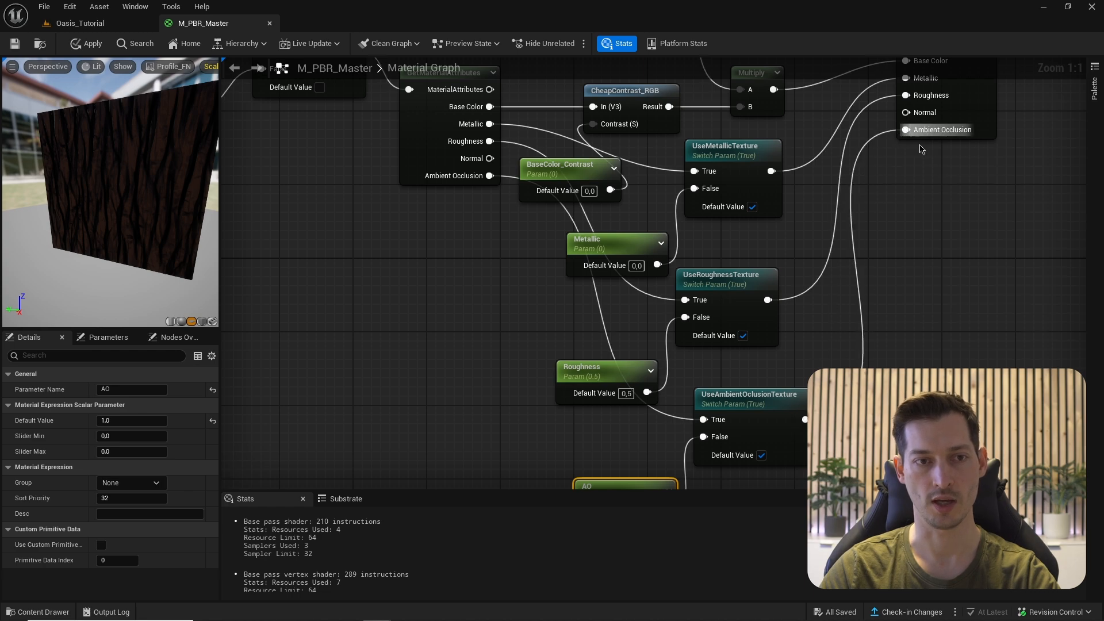
right_drag(926, 253, 930, 306)
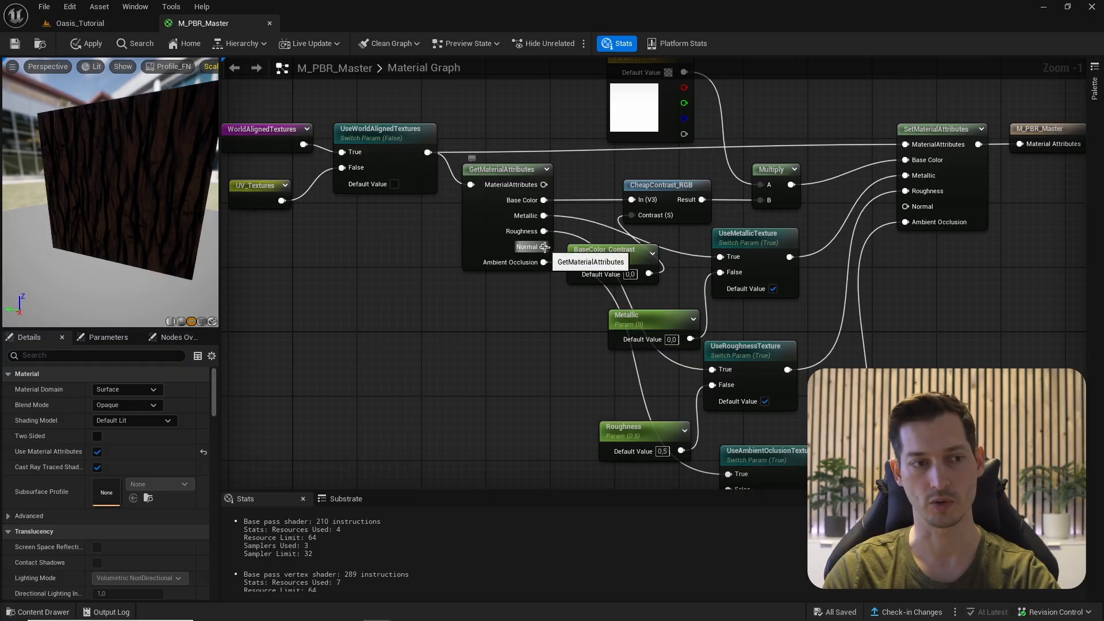
drag(544, 247, 742, 289)
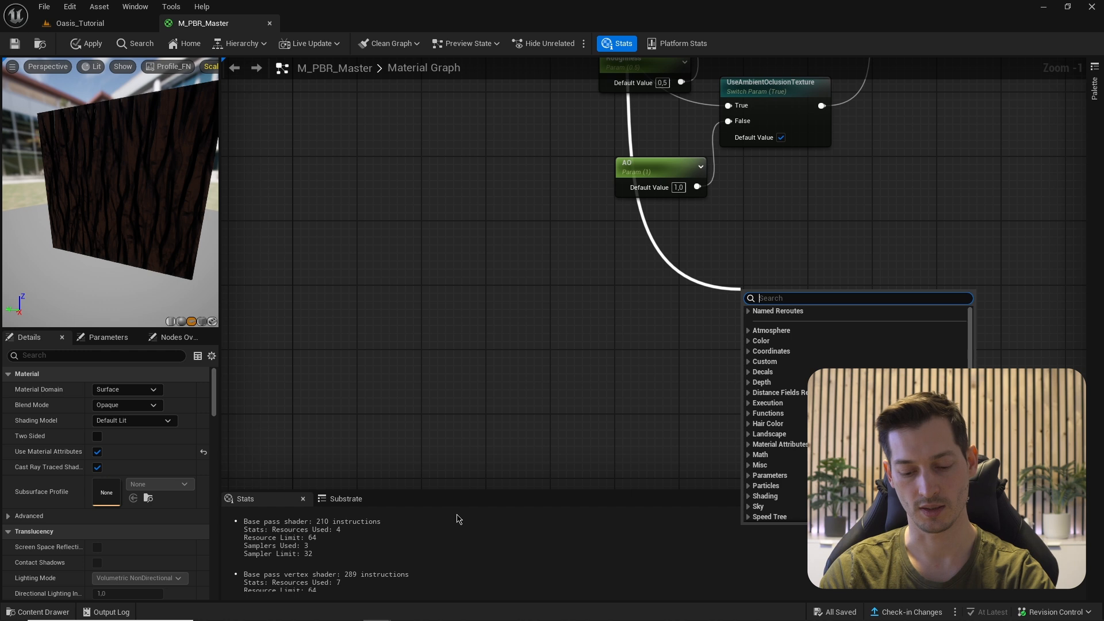
- Insert a FlattenNormal node on Normal and drive its Flatness with a NormalFlatness scalar parameter
text(flatten)
key(Return)
scroll(614, 330, up, 1)
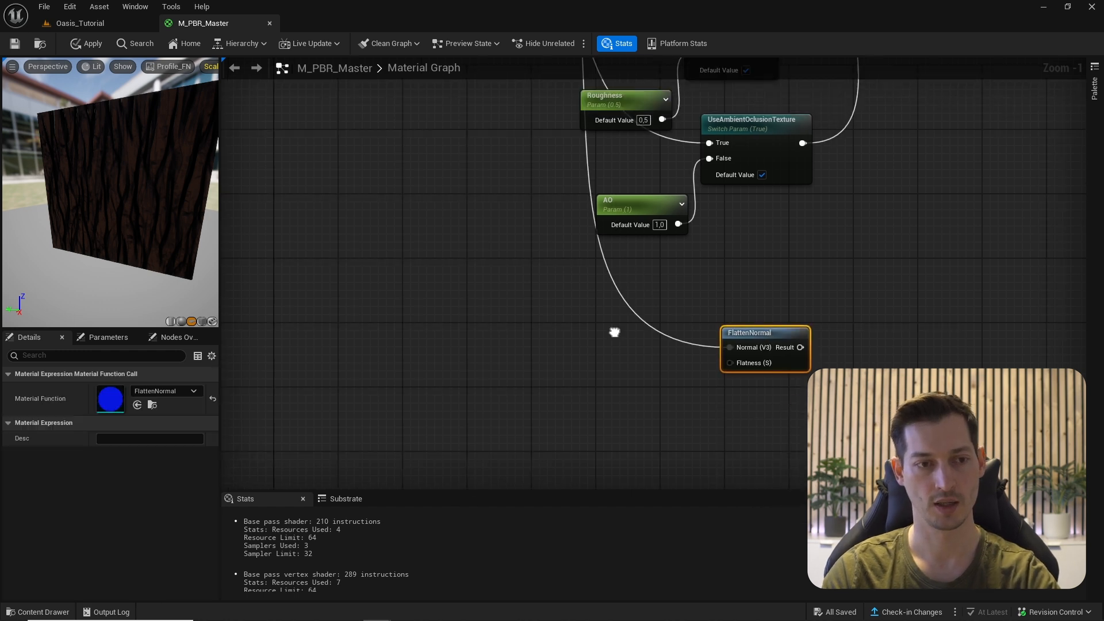
click(620, 364)
text(N)
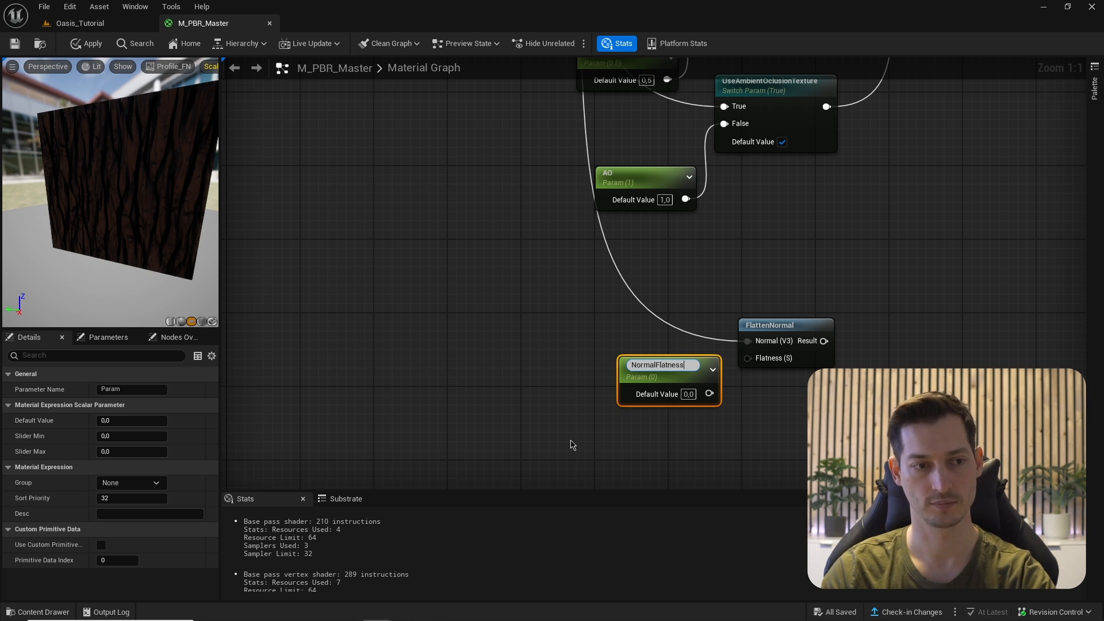
text(ormalFlatness)
key(Return)
drag(709, 389, 747, 358)
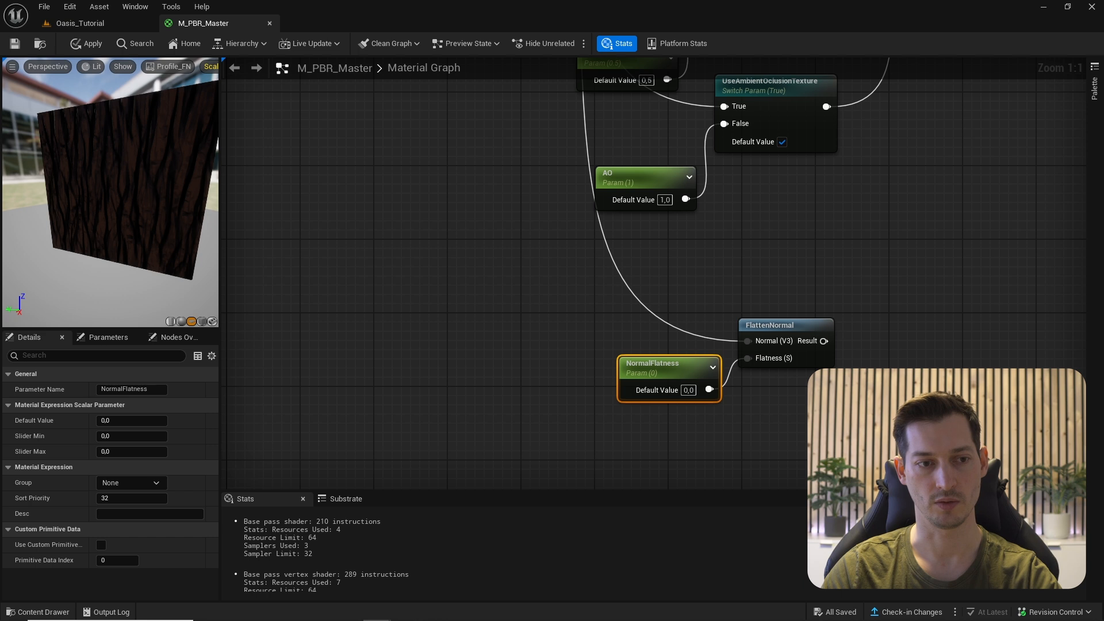
scroll(830, 343, down, 4)
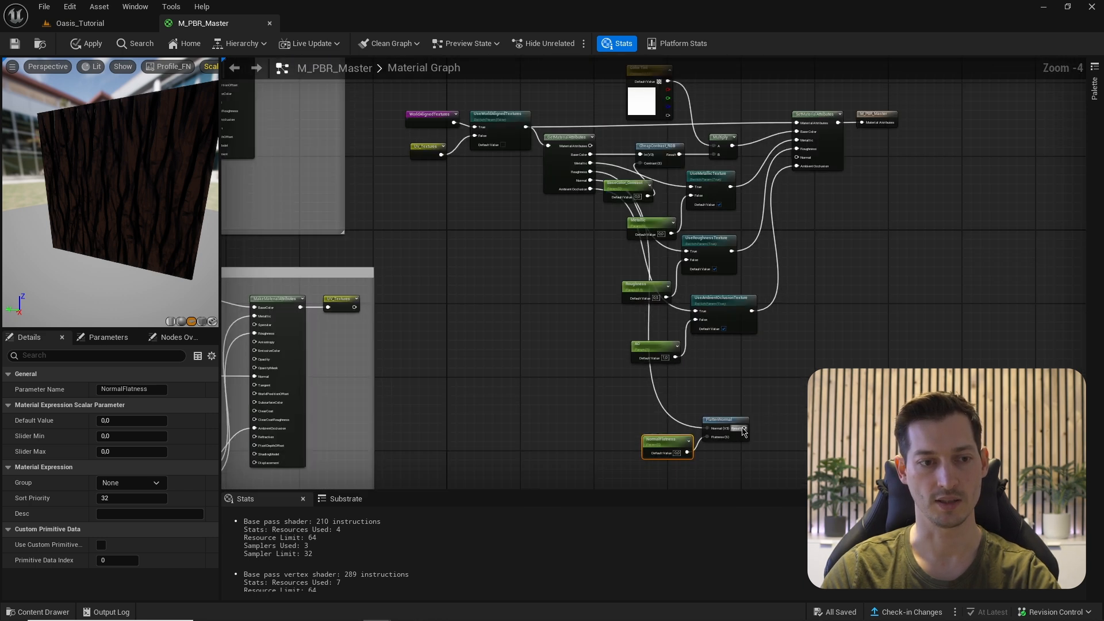
- Wire FlattenNormal's Result into the Normal input and wrap the switch cluster in a 'Texture Controls' comment
drag(744, 431, 797, 157)
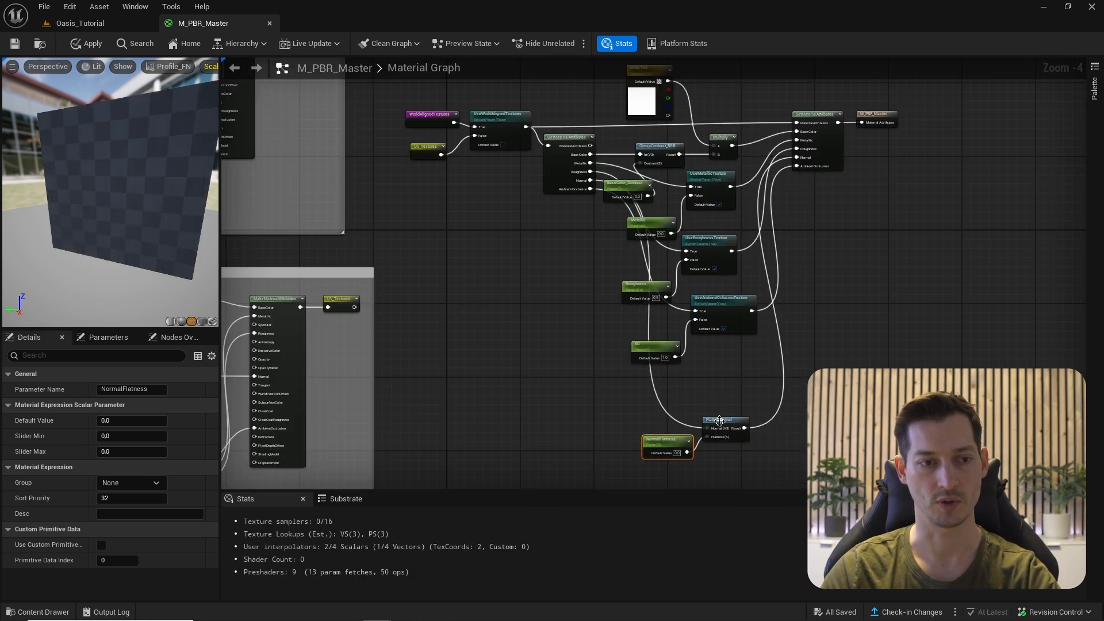
drag(802, 480, 397, 60)
scroll(857, 241, down, 1)
drag(856, 249, 866, 228)
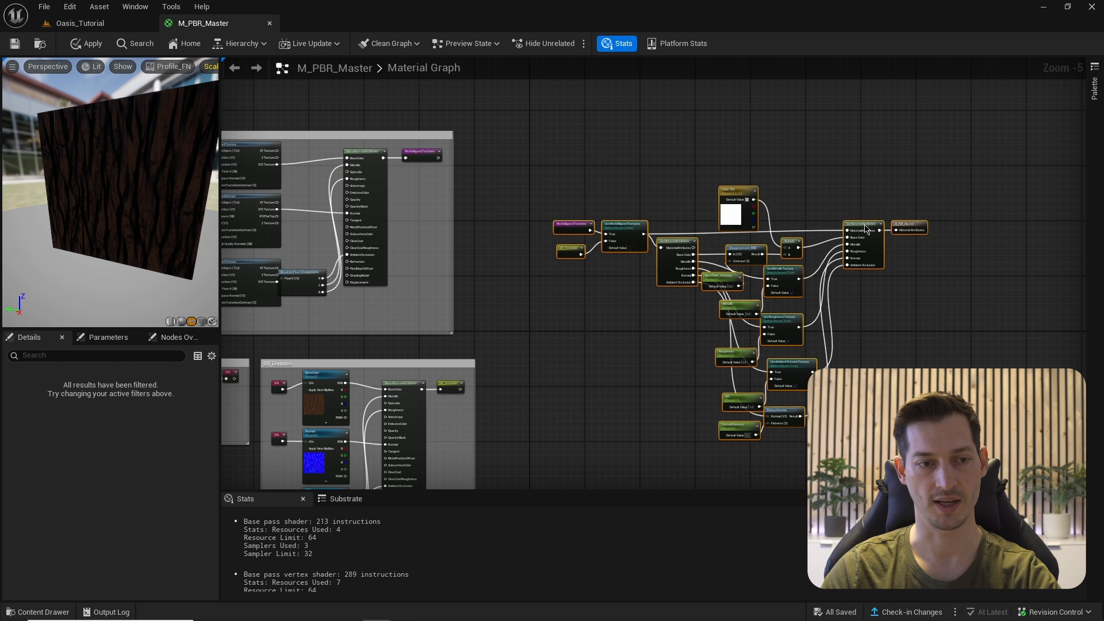
key(c)
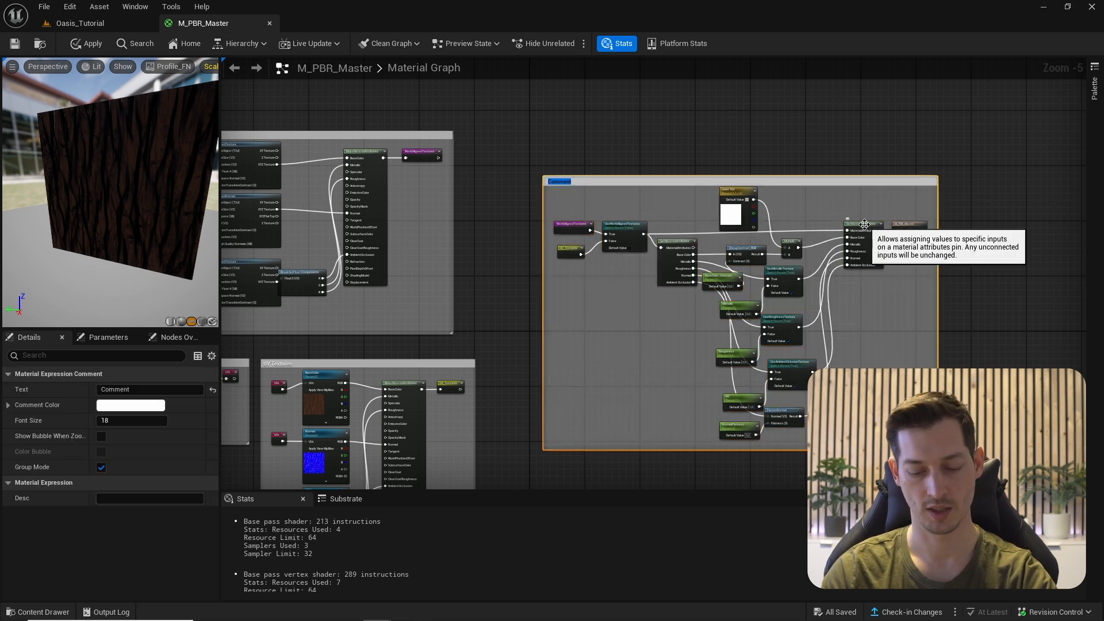
text(Texture Contro)
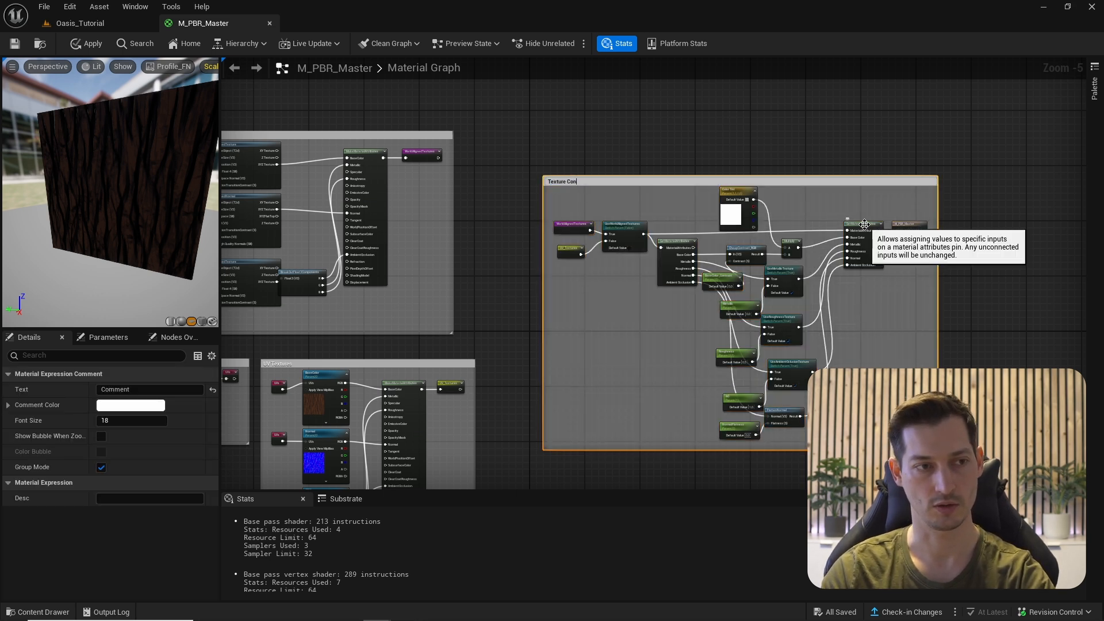
text(ls)
key(Return)
right_drag(584, 168, 616, 167)
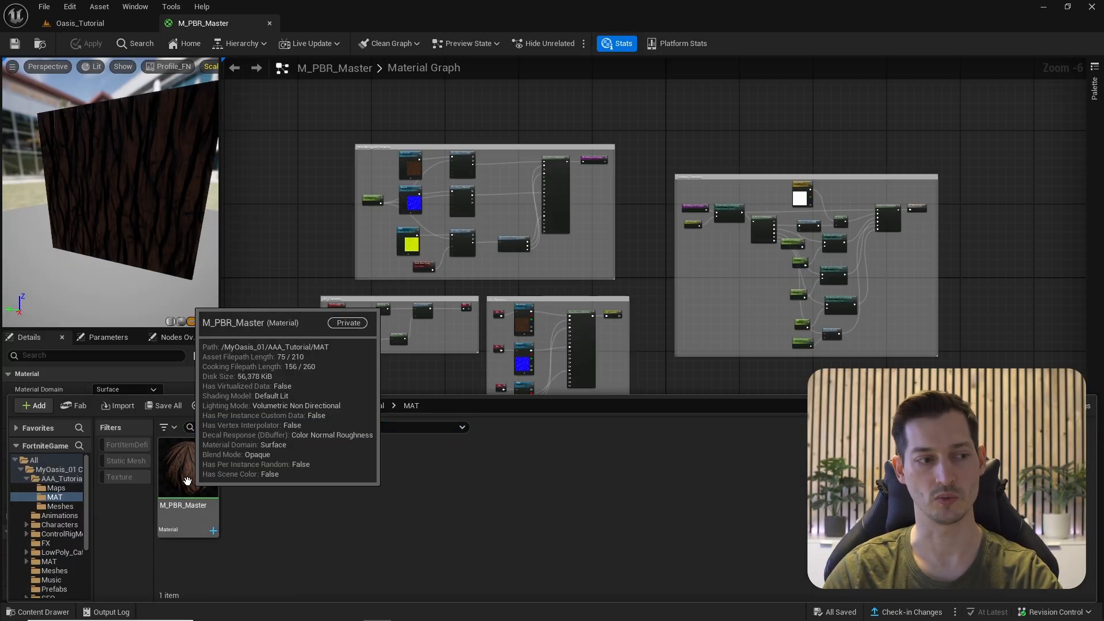
- Create MI_Test as a material instance of M_PBR_Master and inspect it on the preview sphere
right_click(216, 492)
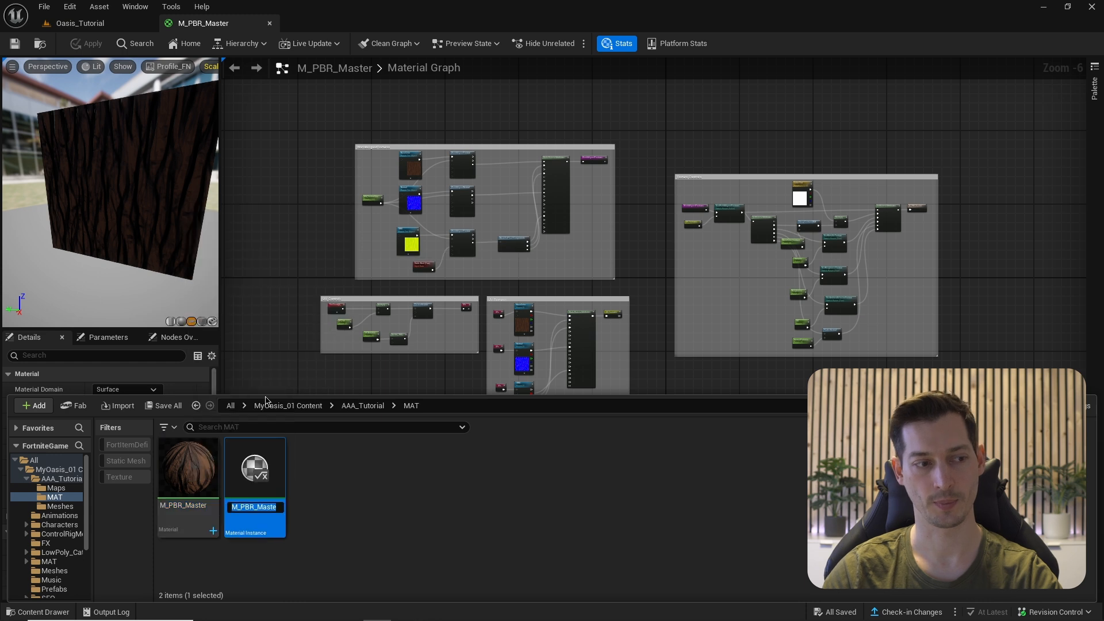
text(MI_Test)
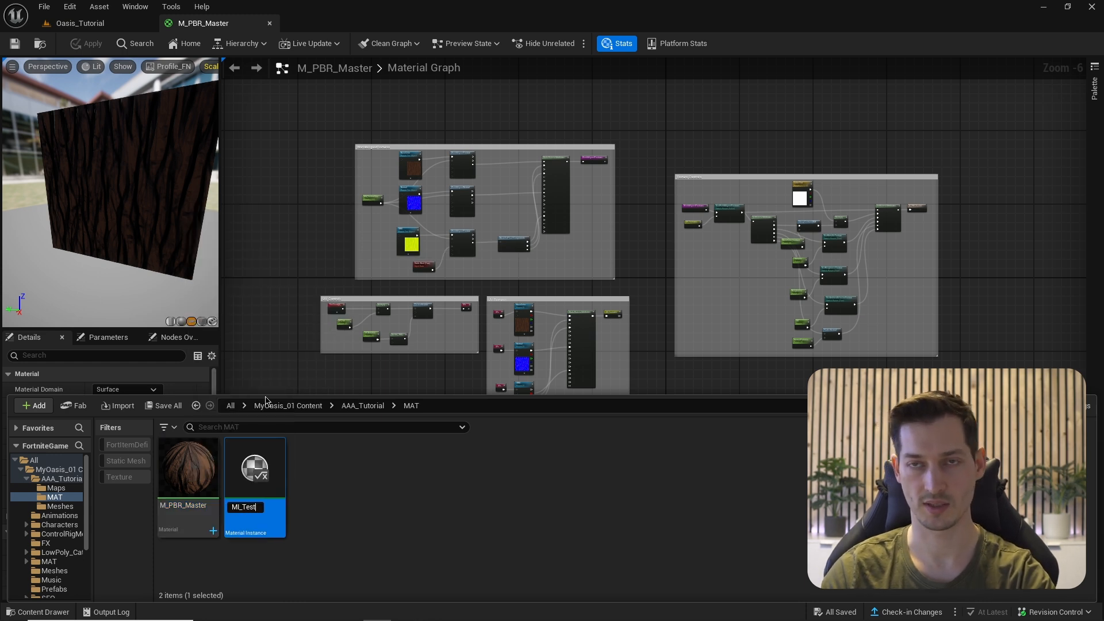
key(Return)
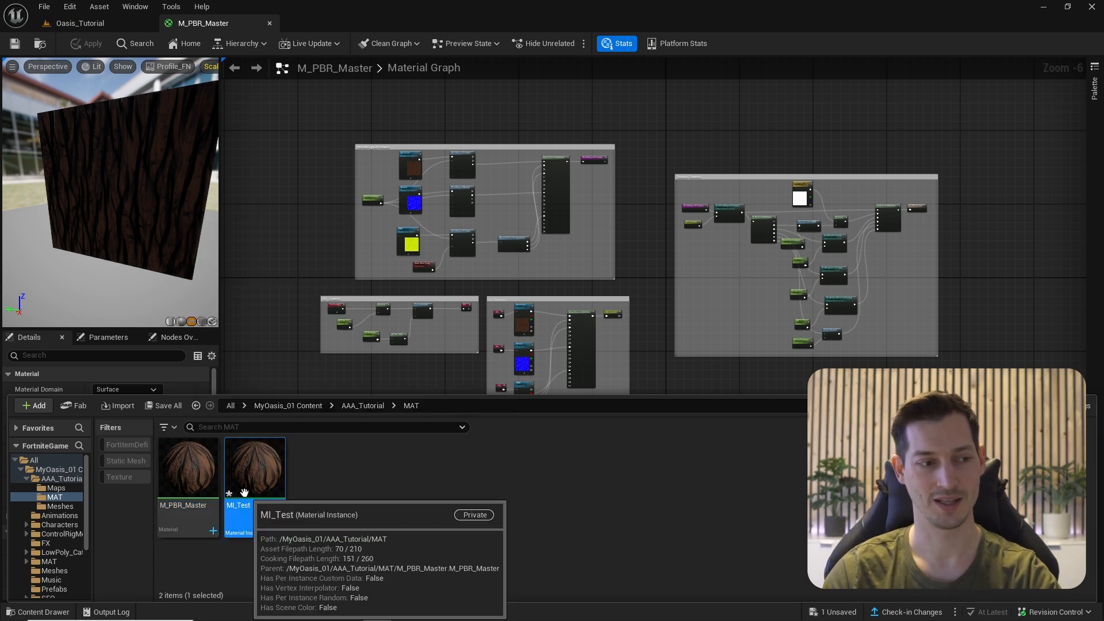
click(403, 374)
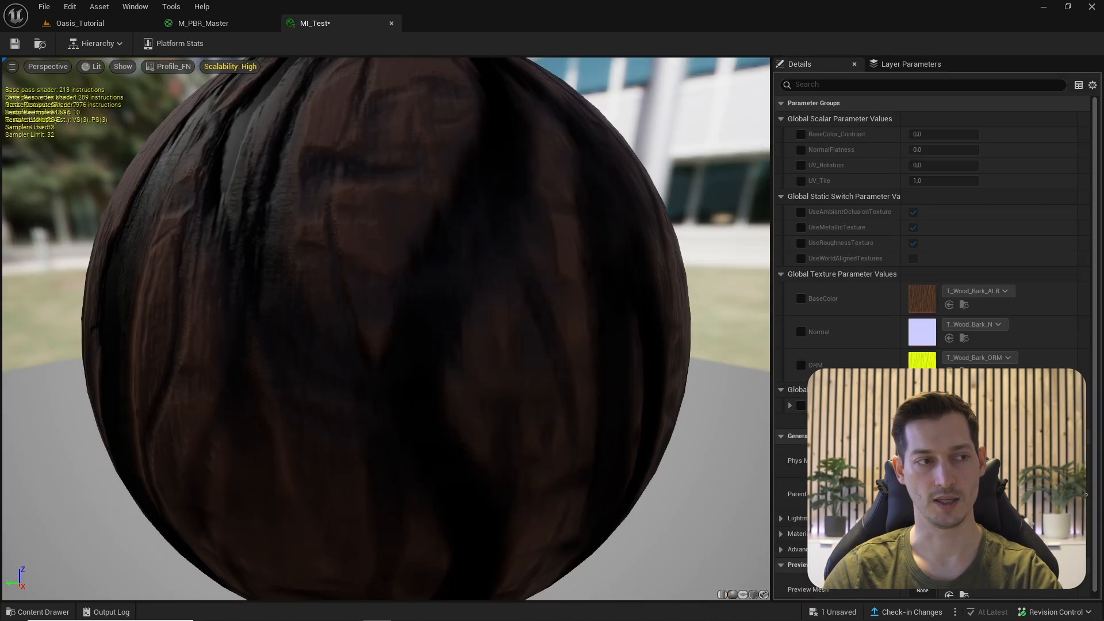
scroll(364, 242, down, 3)
drag(364, 242, 391, 264)
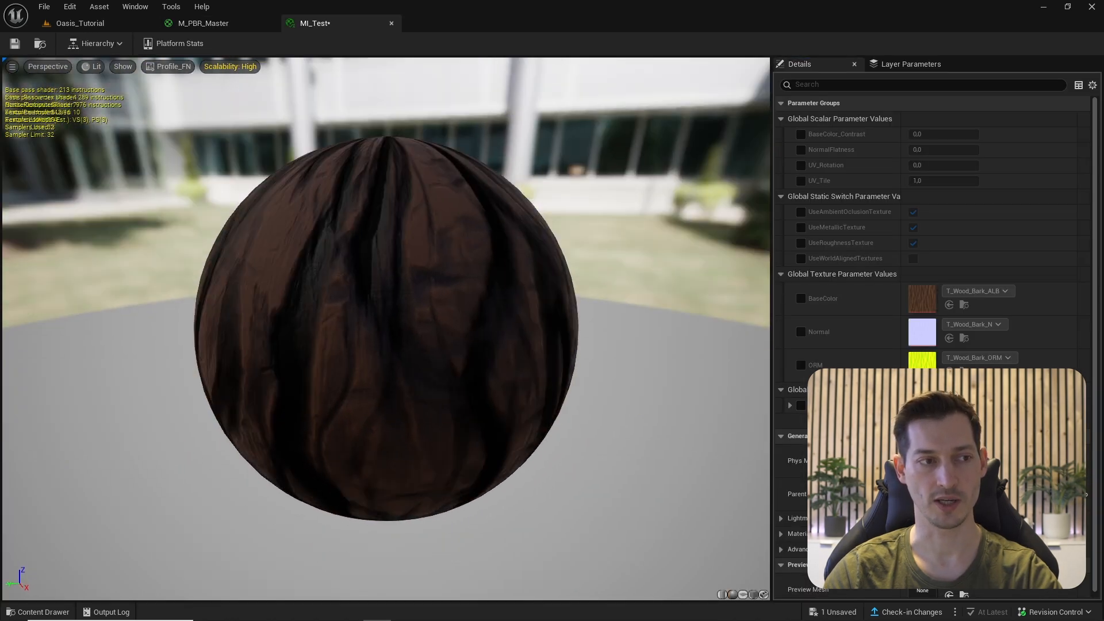
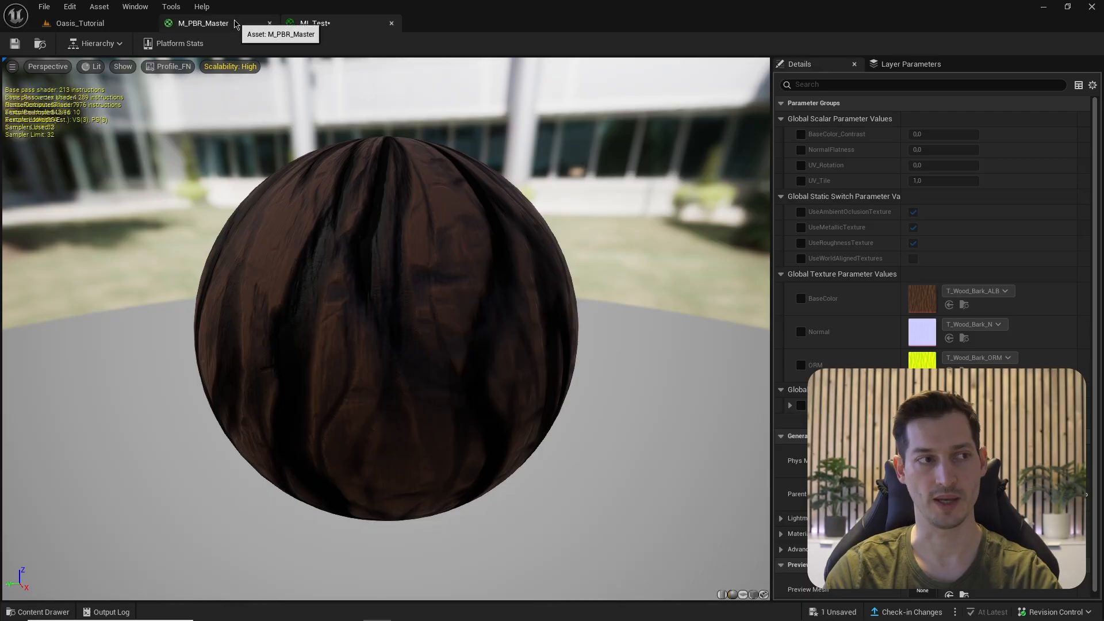
- Put UV_Tile and UV_Rotation into a new UV_Controls parameter group, then select WA_TextureSize
click(225, 23)
scroll(588, 365, up, 3)
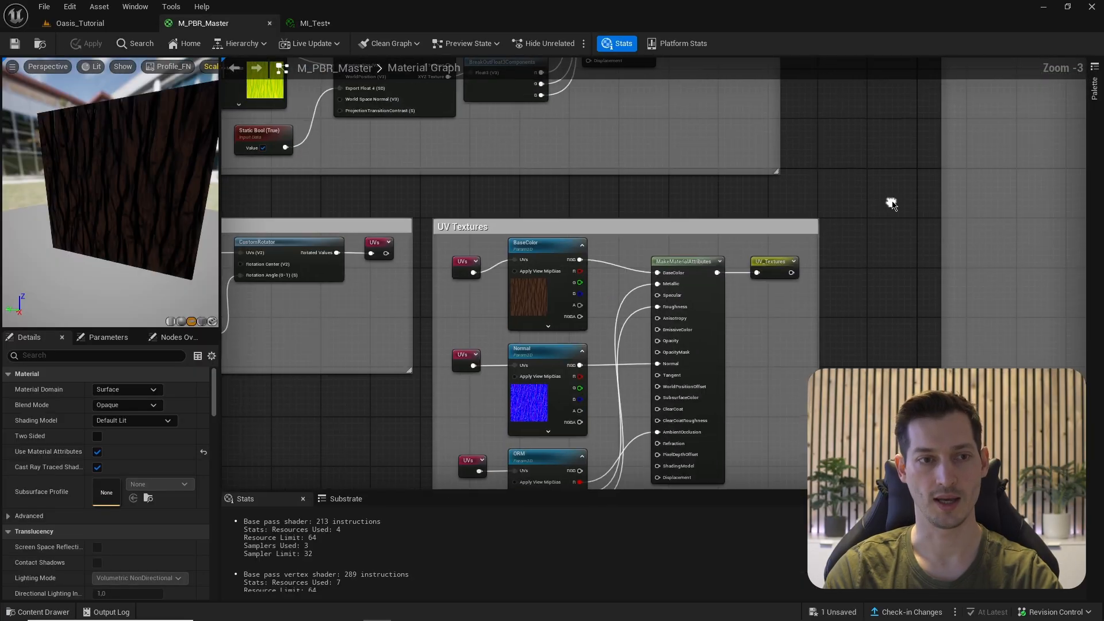
scroll(886, 201, down, 3)
scroll(591, 260, up, 5)
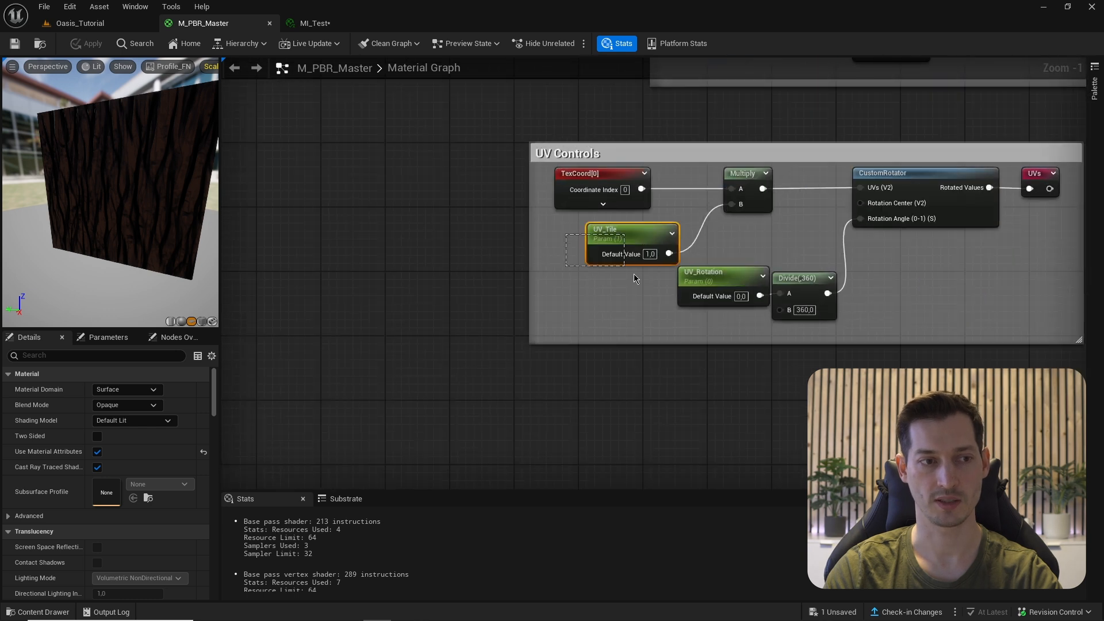
drag(634, 274, 635, 274)
drag(574, 240, 687, 306)
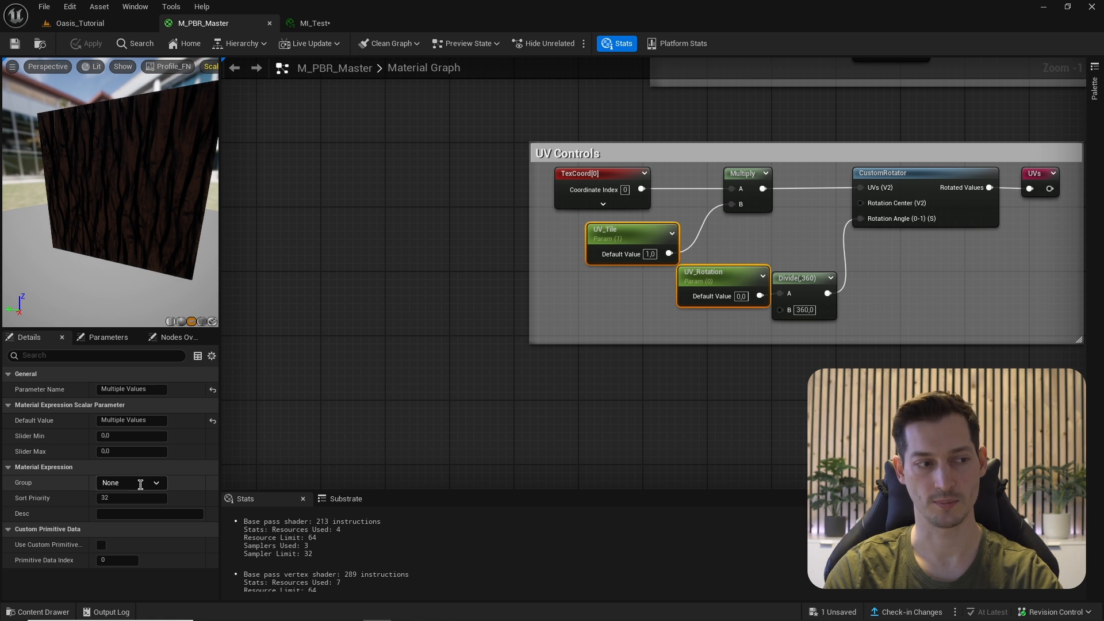
click(161, 487)
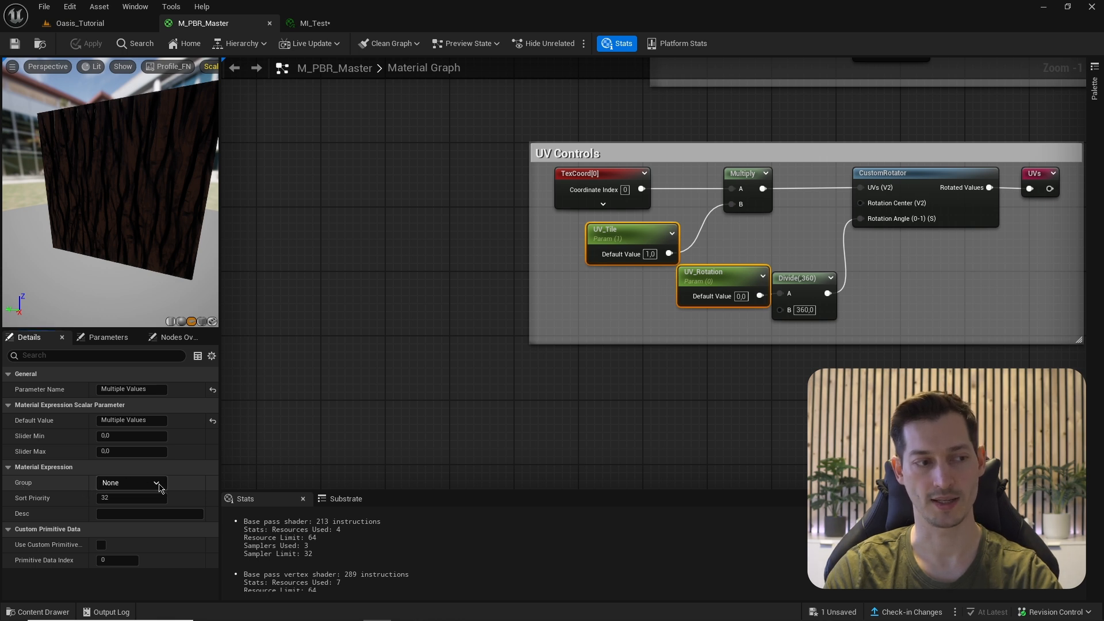
double_click(113, 484)
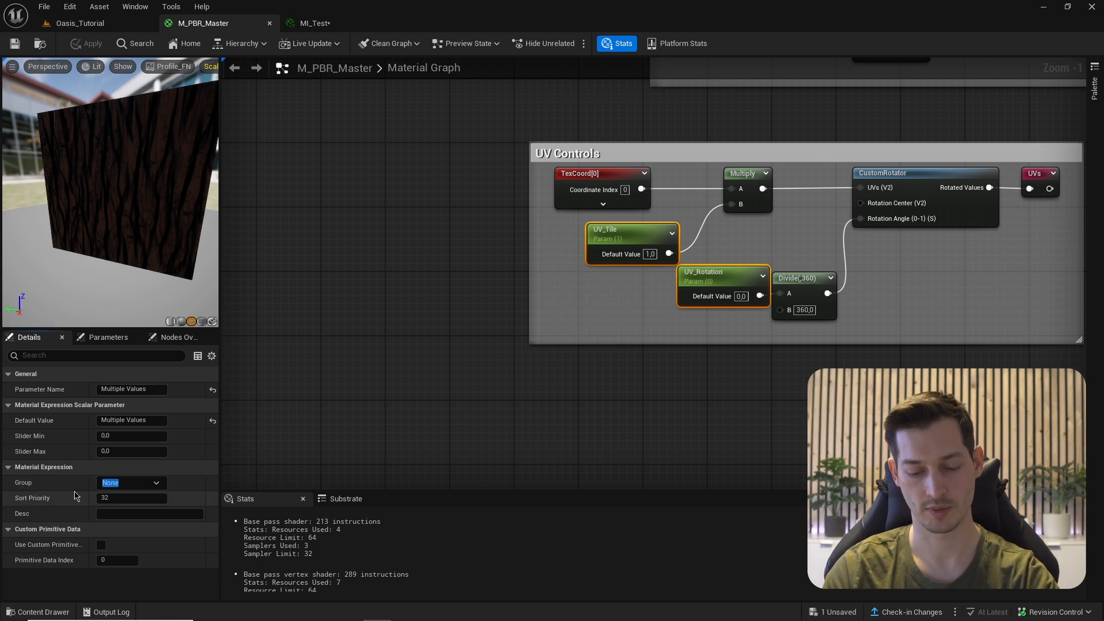
text(UV_Controls)
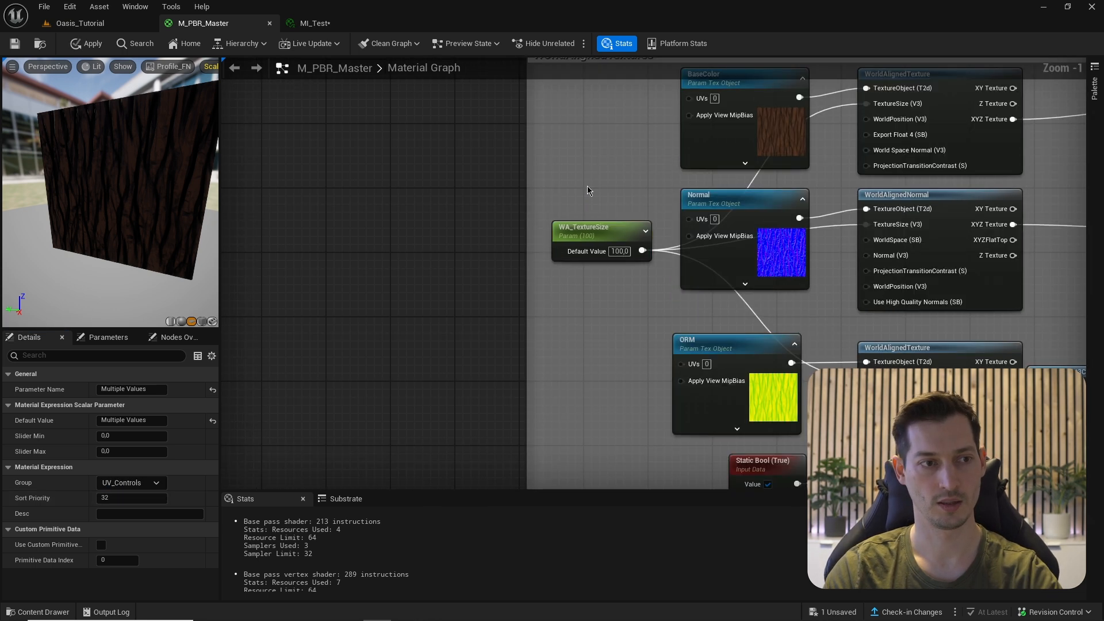
click(604, 228)
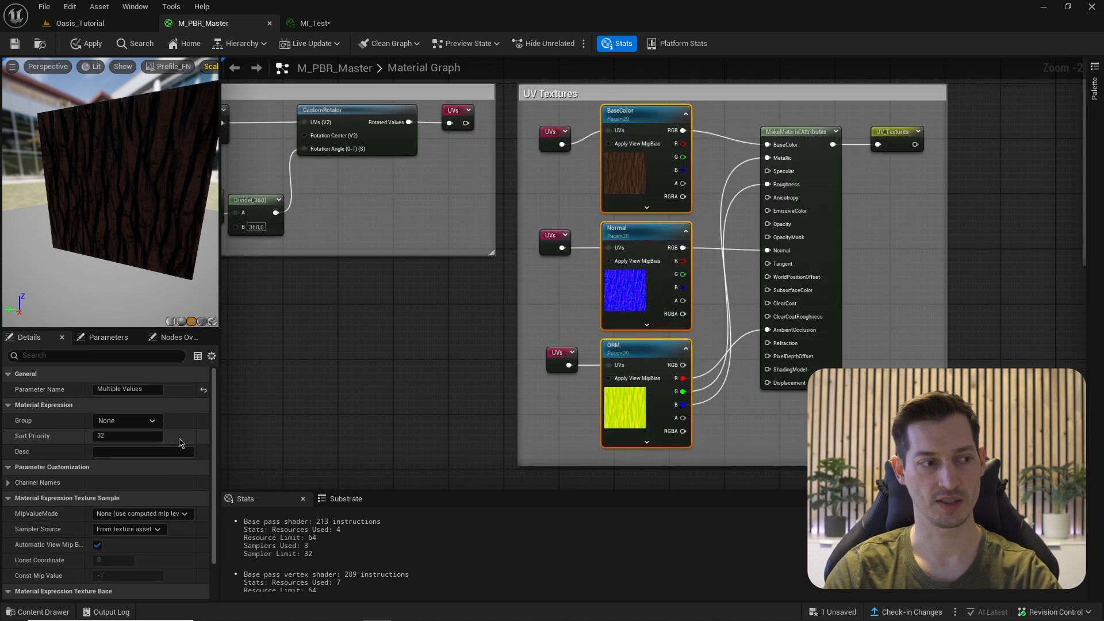
- Assign the texture sample nodes to a new Textures parameter group
click(128, 418)
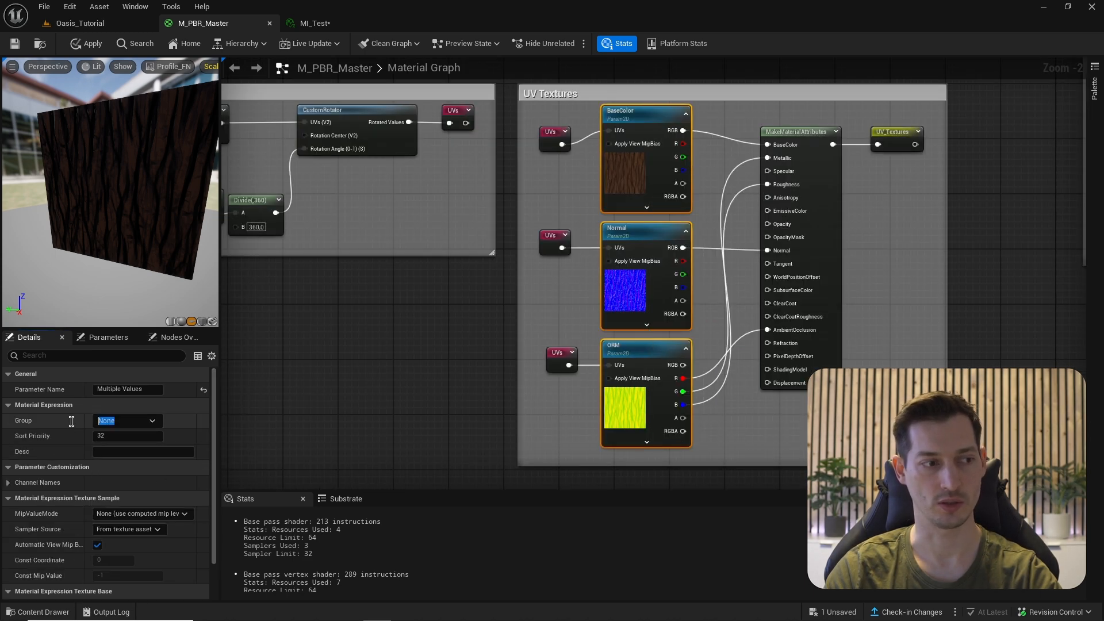
text(Texture)
key(Return)
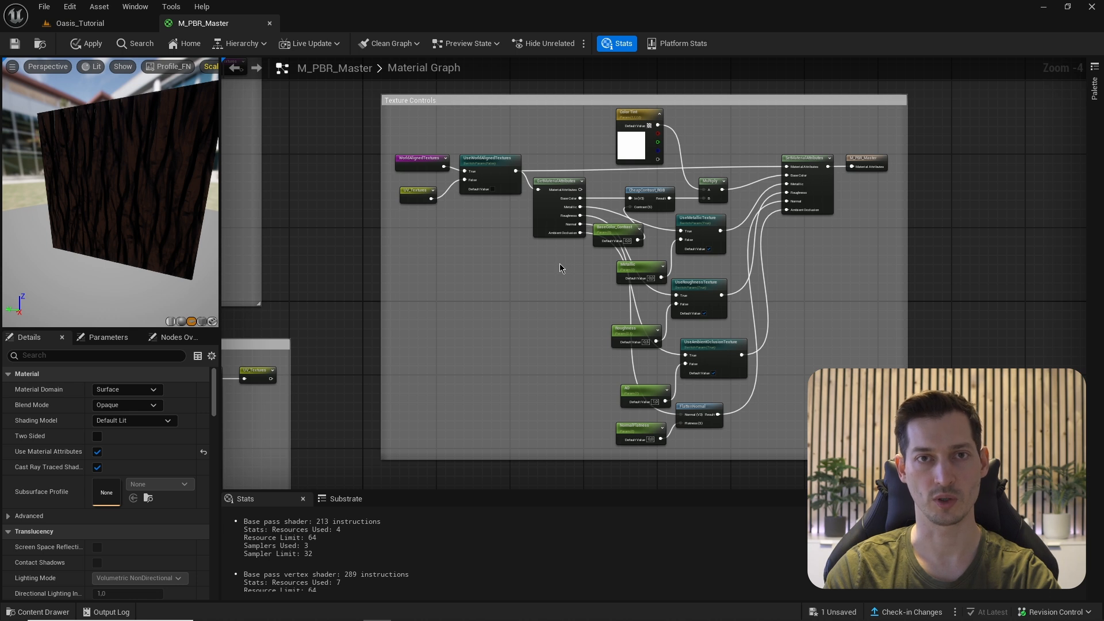
- Put Color Tint and the contrast, metallic, roughness, AO and flatness parameters in TextureControls
scroll(638, 86, up, 1)
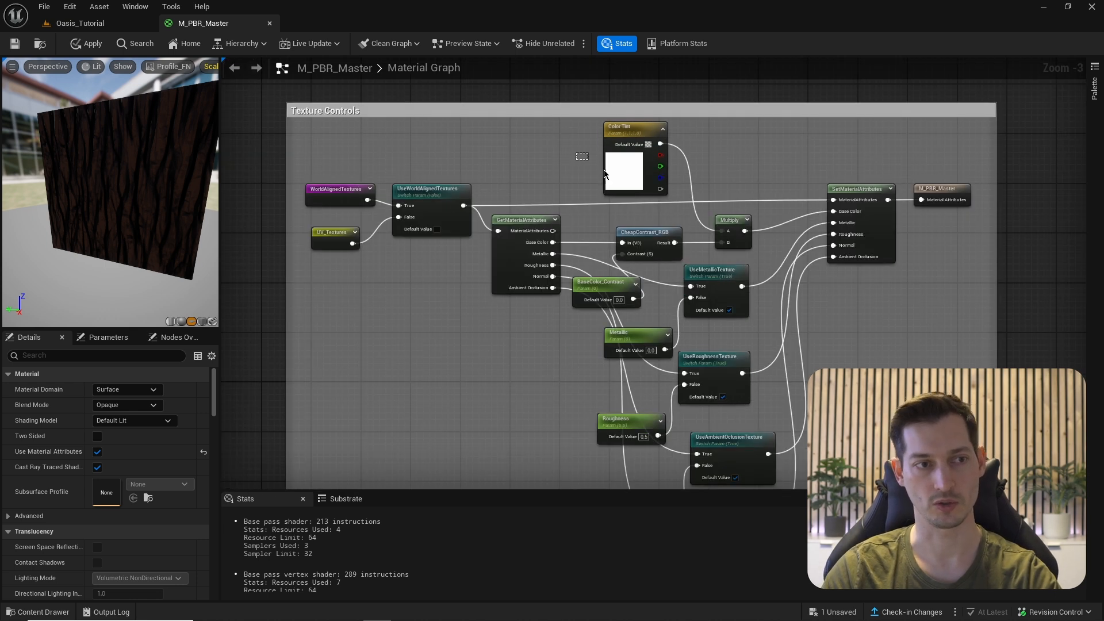
click(632, 130)
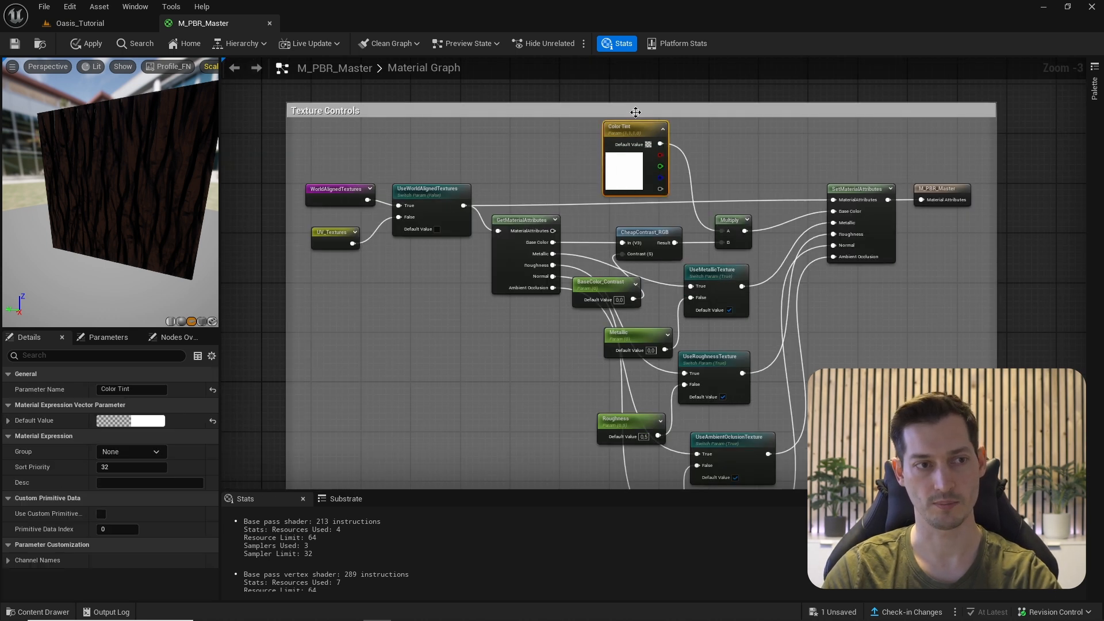
click(125, 452)
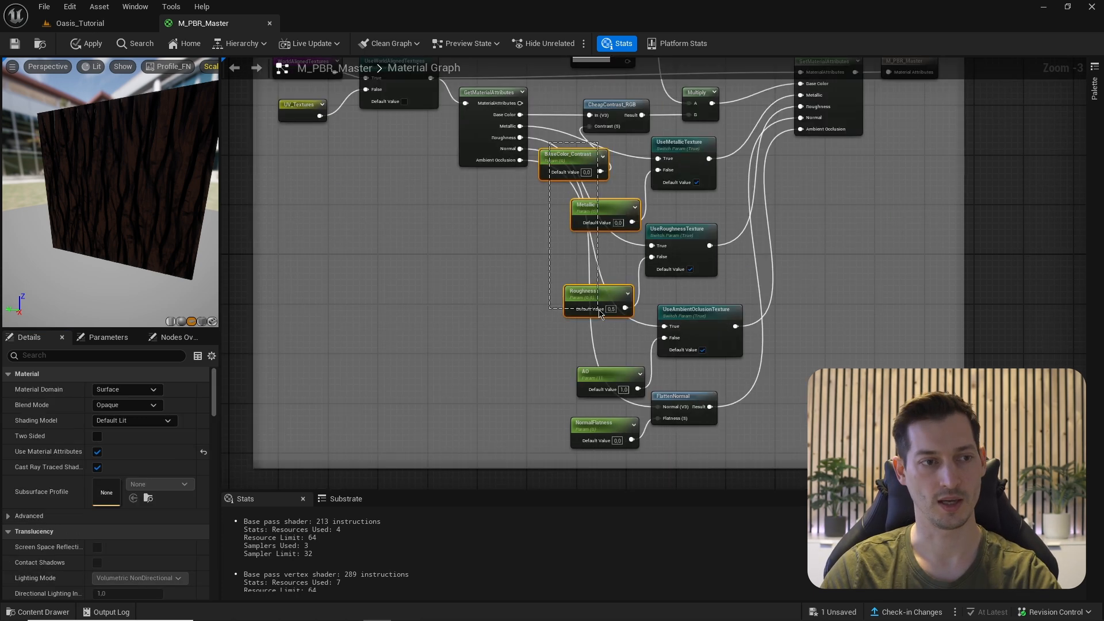
shift+drag(554, 335, 647, 452)
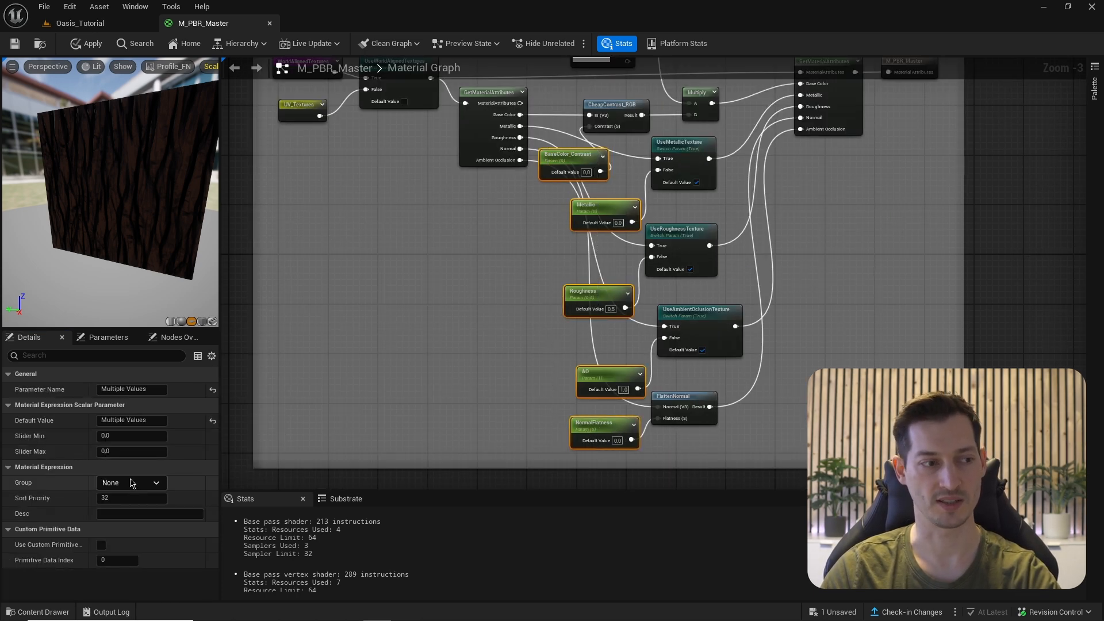
click(156, 483)
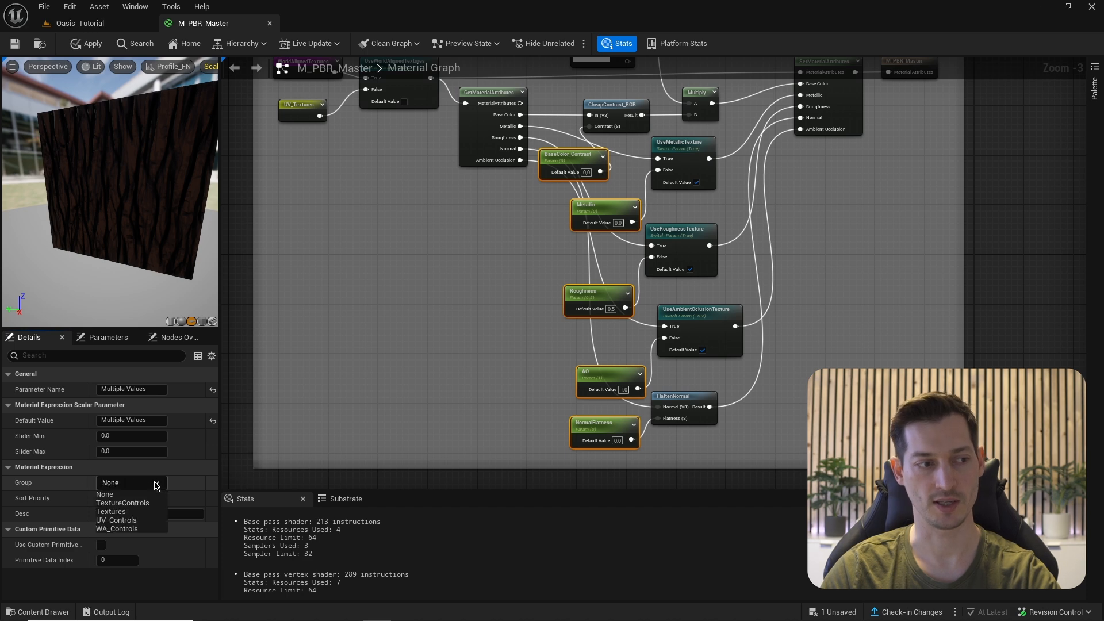
click(123, 502)
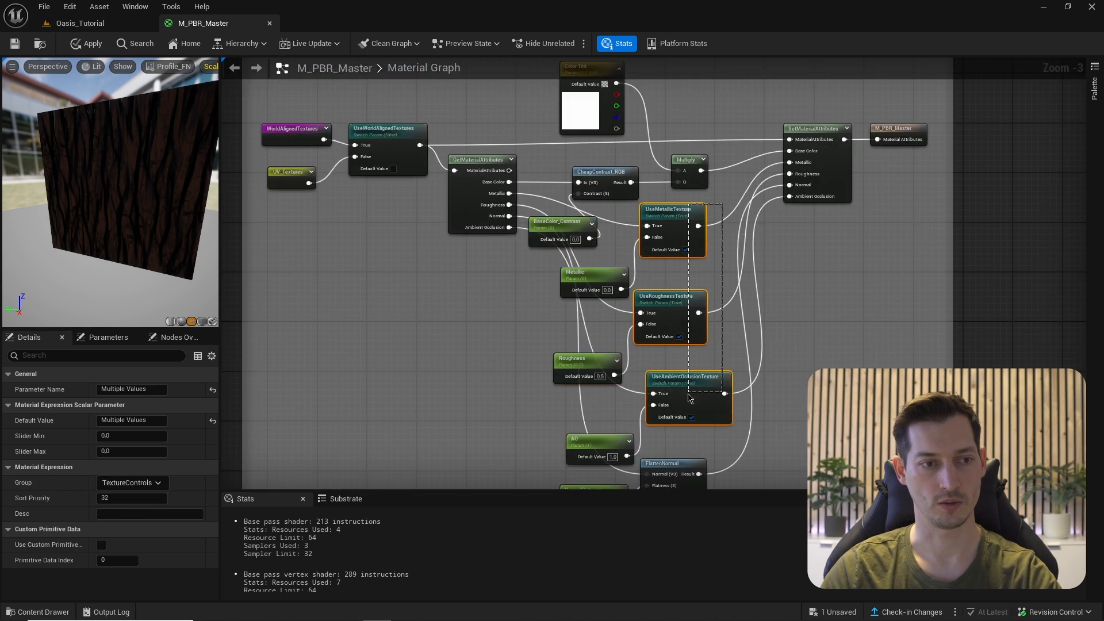
- Set the UseWorldAlignedTextures switch's group to Mapping
click(384, 151)
scroll(583, 345, up, 3)
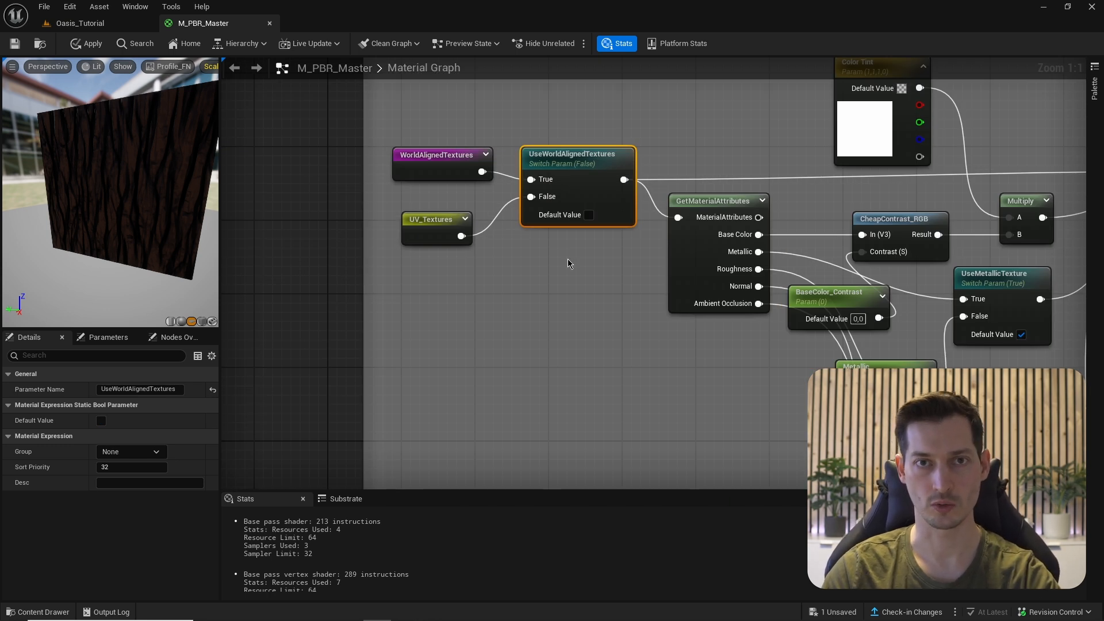
click(118, 451)
text(Mapping)
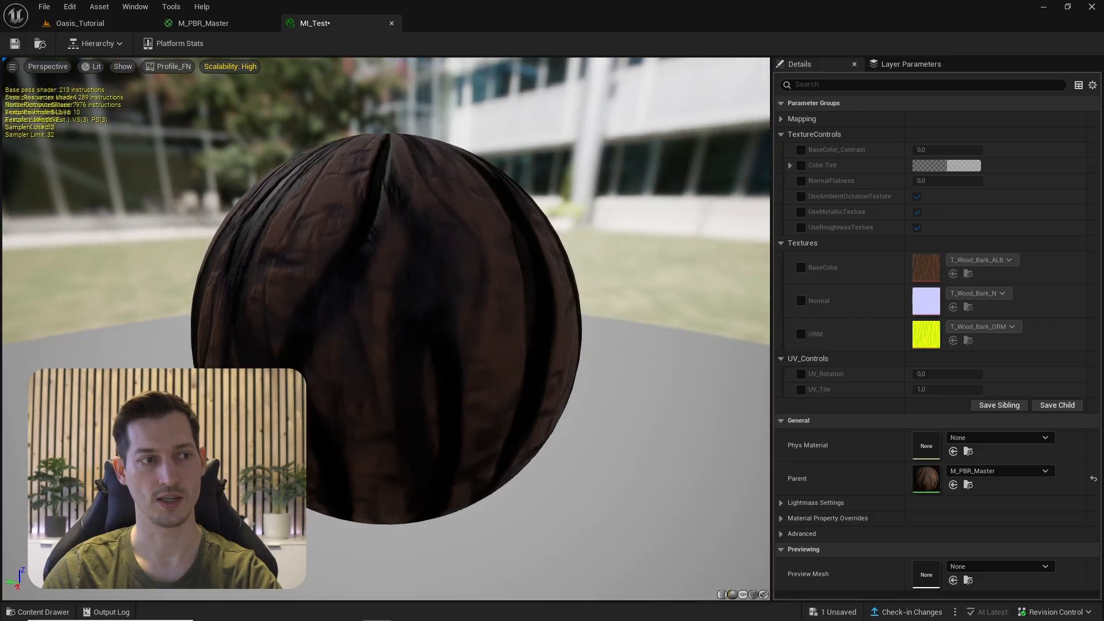
- Override UseWorldAlignedTextures to on in MI_Test's Mapping group and expand WA_Controls
click(802, 119)
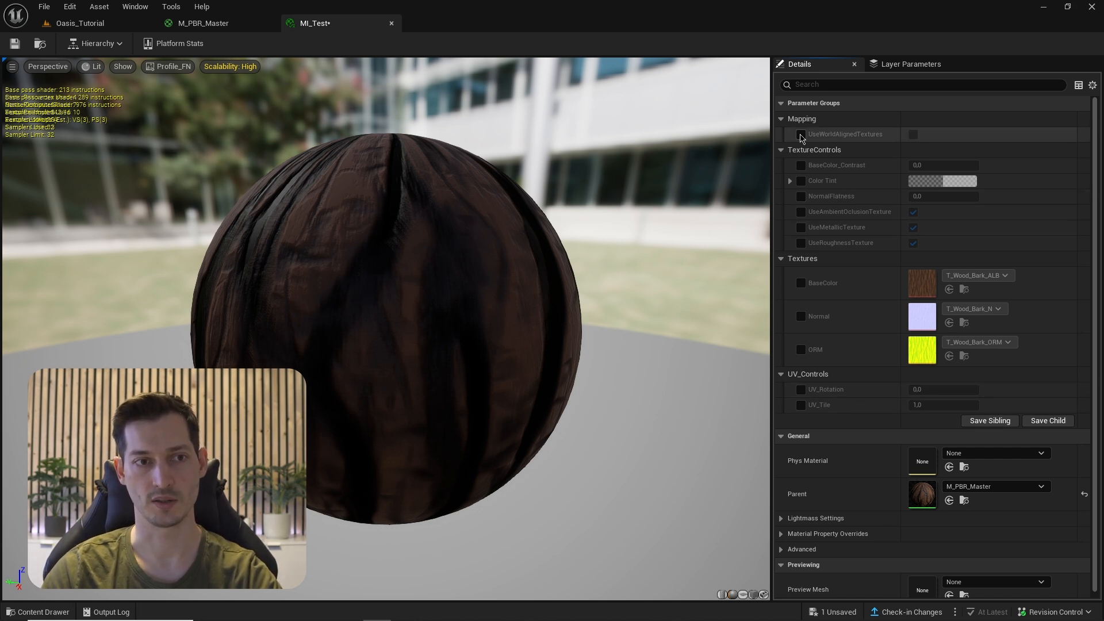
click(801, 136)
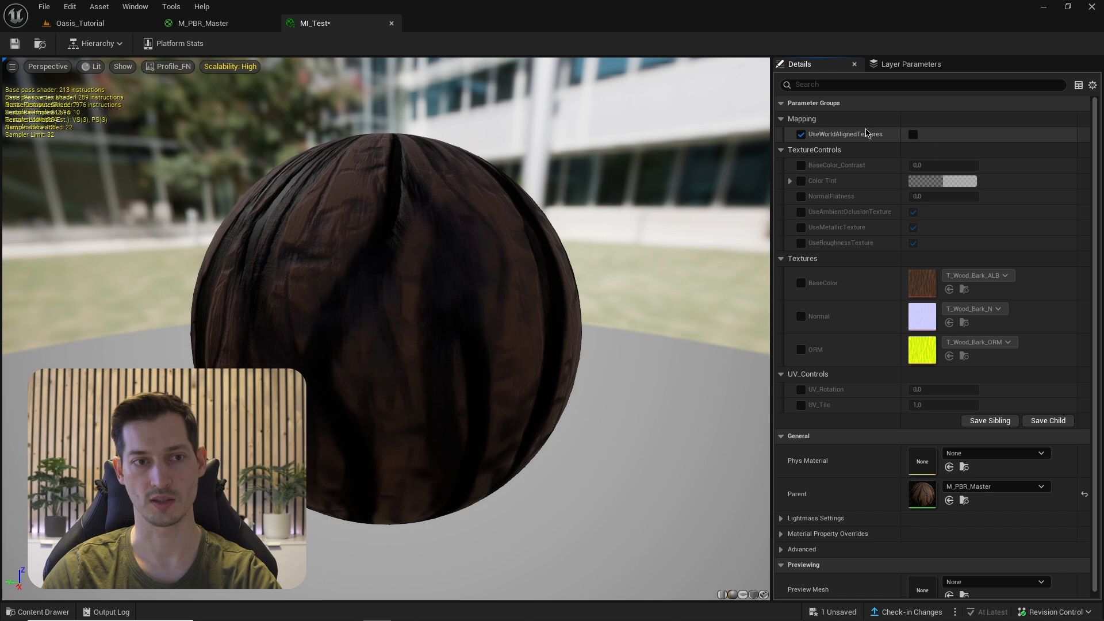
click(915, 135)
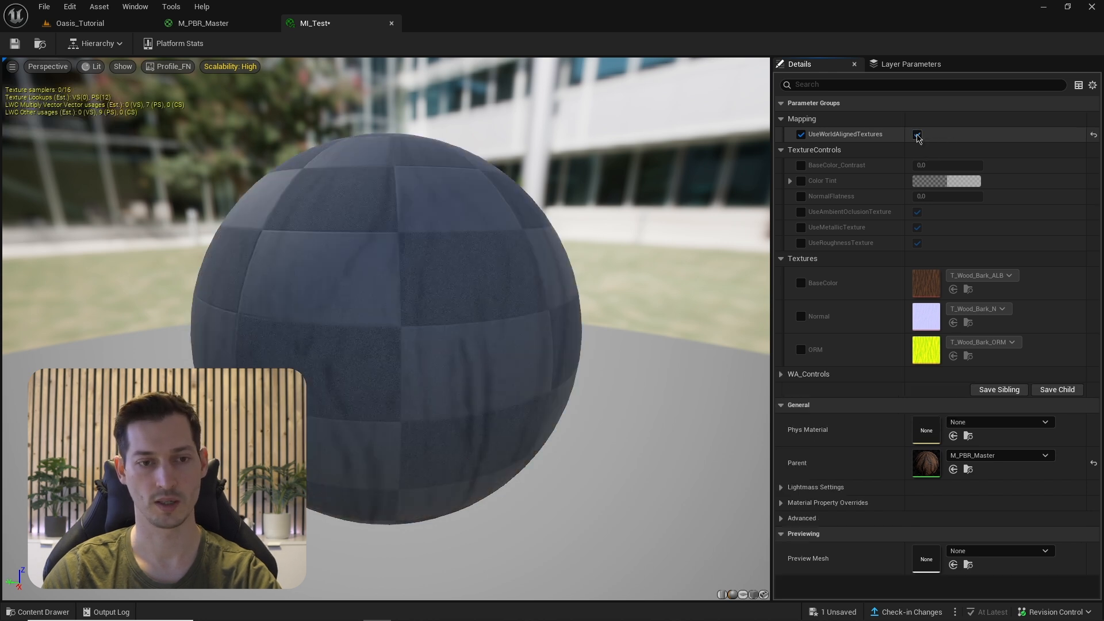
click(782, 374)
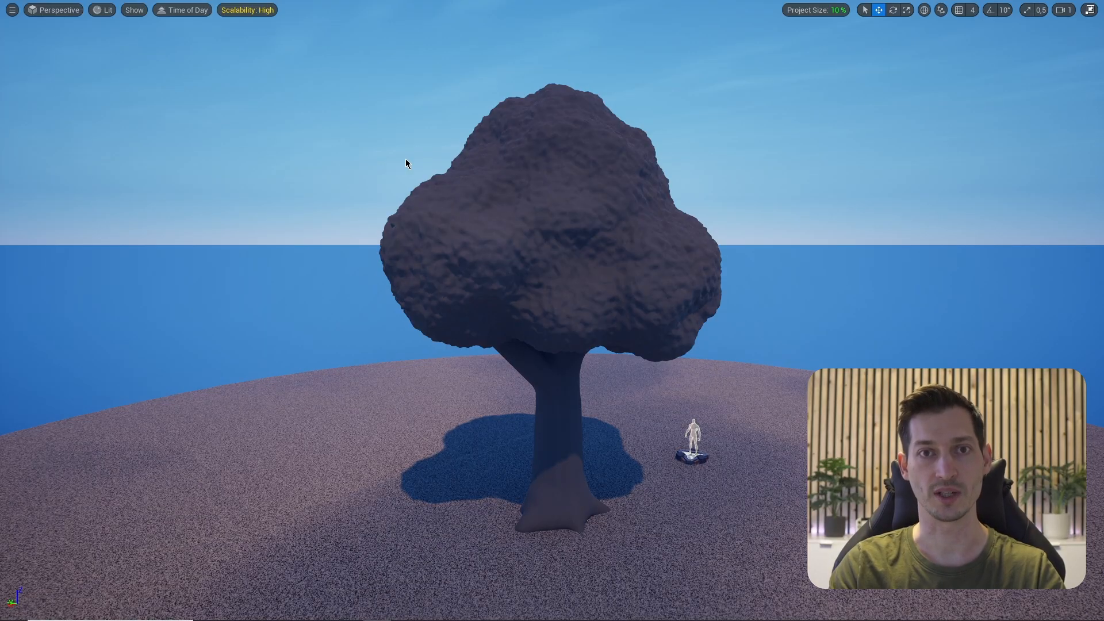
- Select the tree trunk and switch to Modeling Mode's UV tools
click(569, 437)
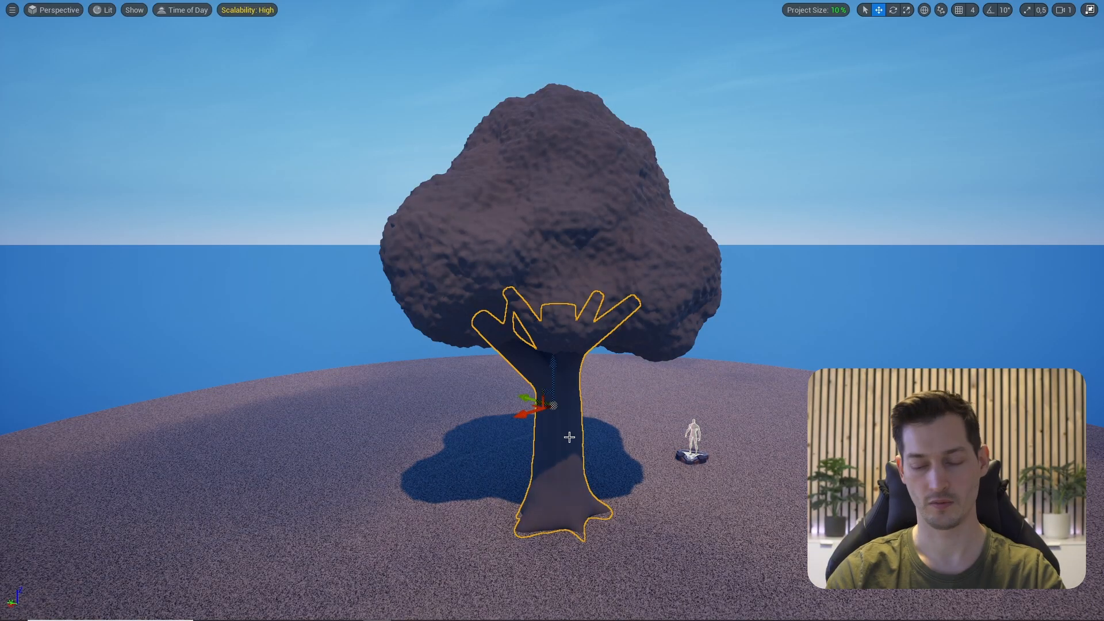
key(F11)
click(98, 43)
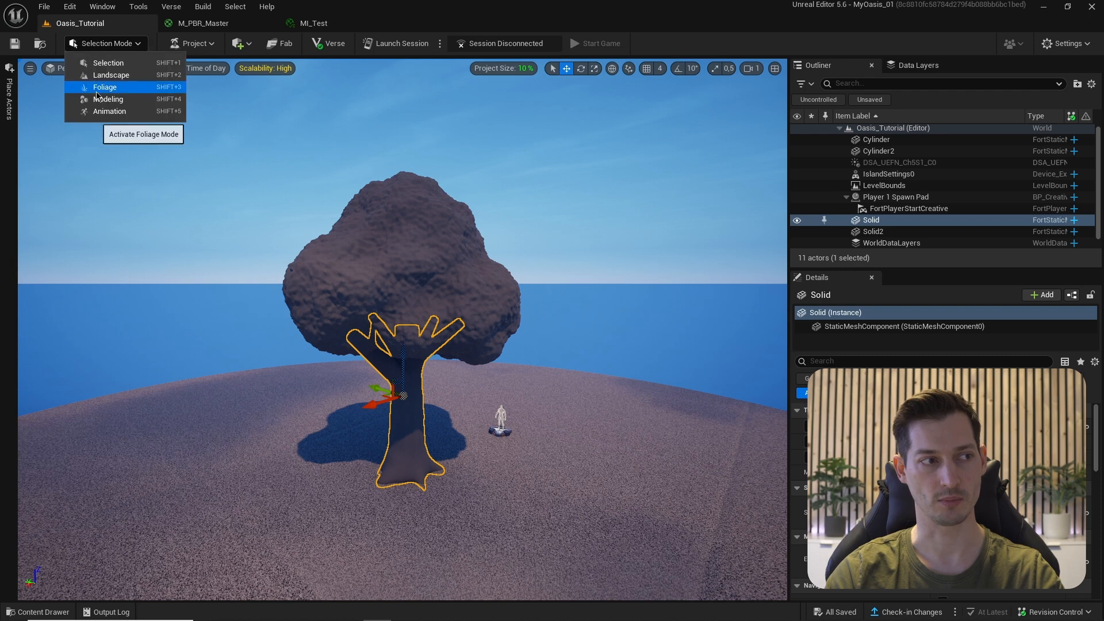
click(117, 106)
click(36, 389)
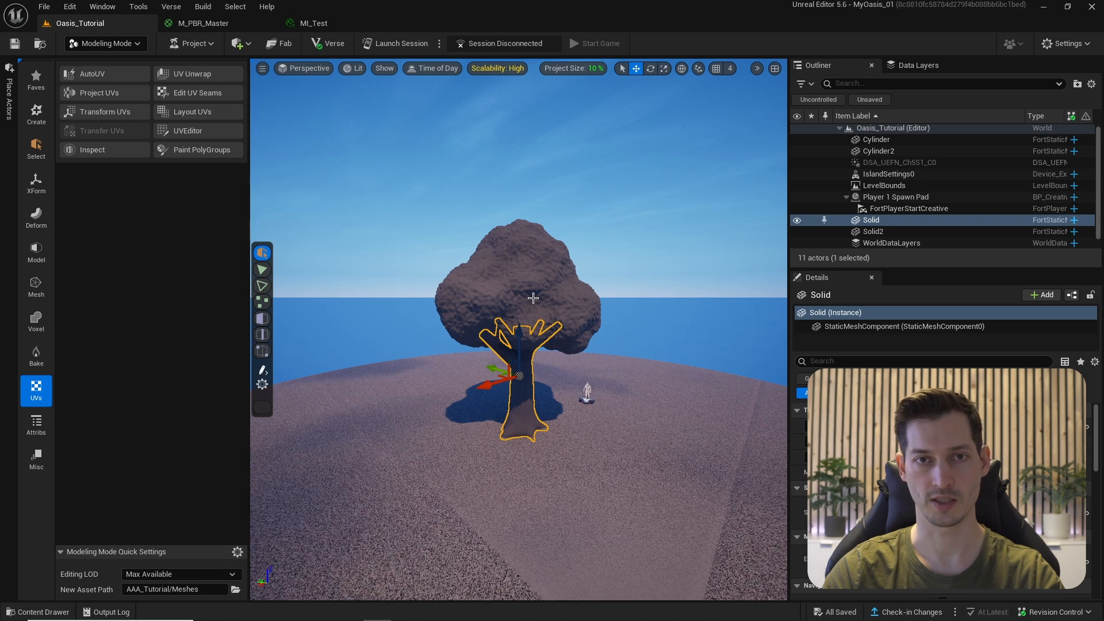
- Hide the foliage and ground, reselect the trunk and start Edit UV Seams
click(485, 278)
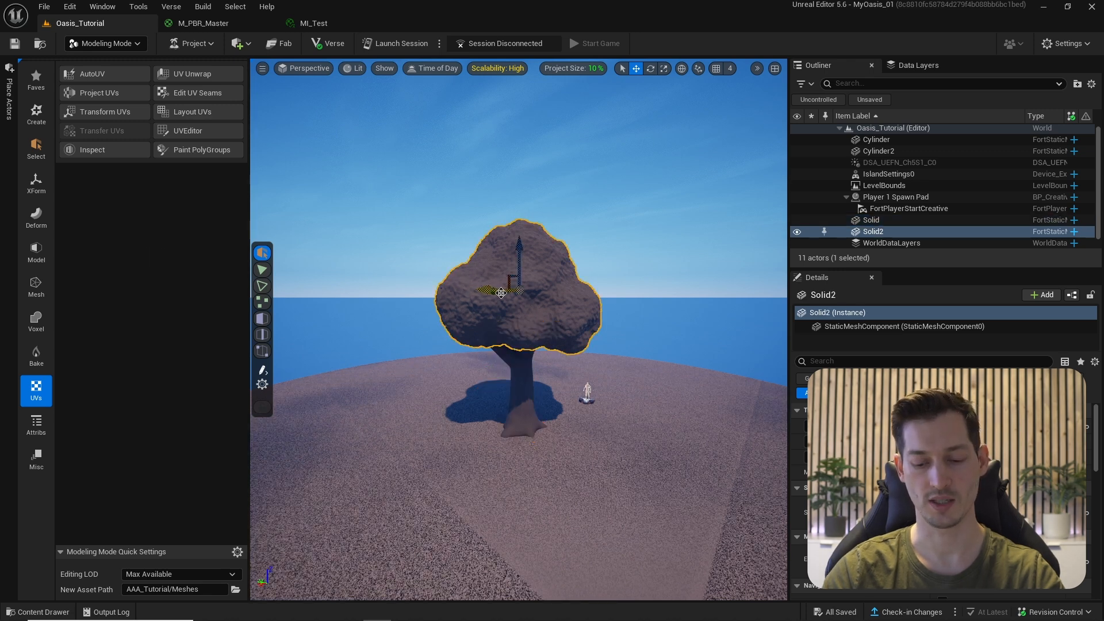
key(h)
click(521, 354)
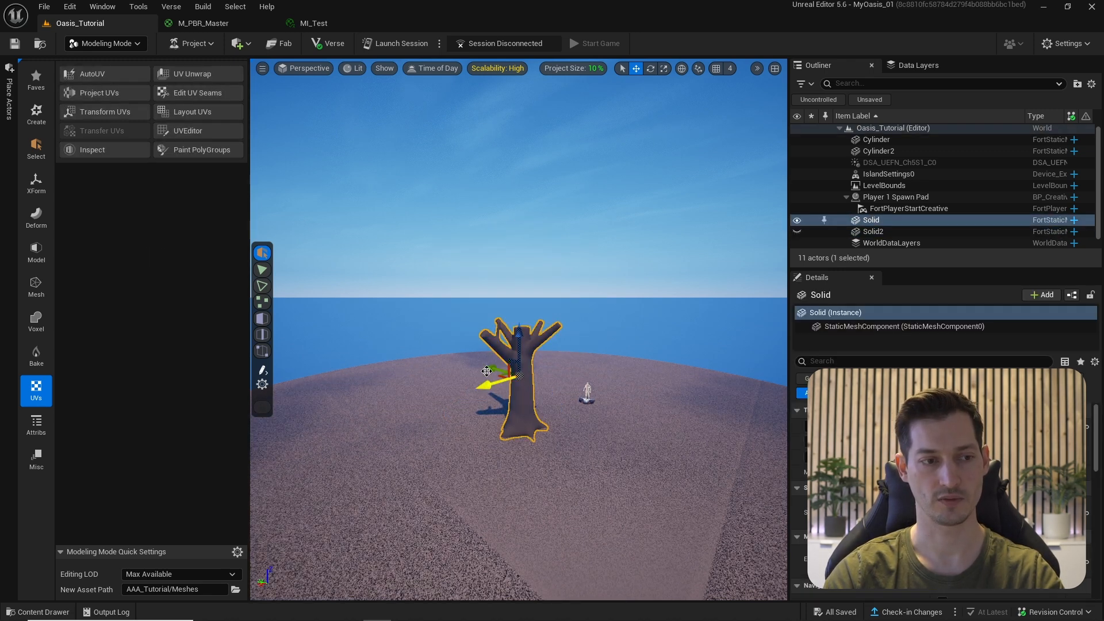
scroll(451, 394, up, 2)
click(451, 394)
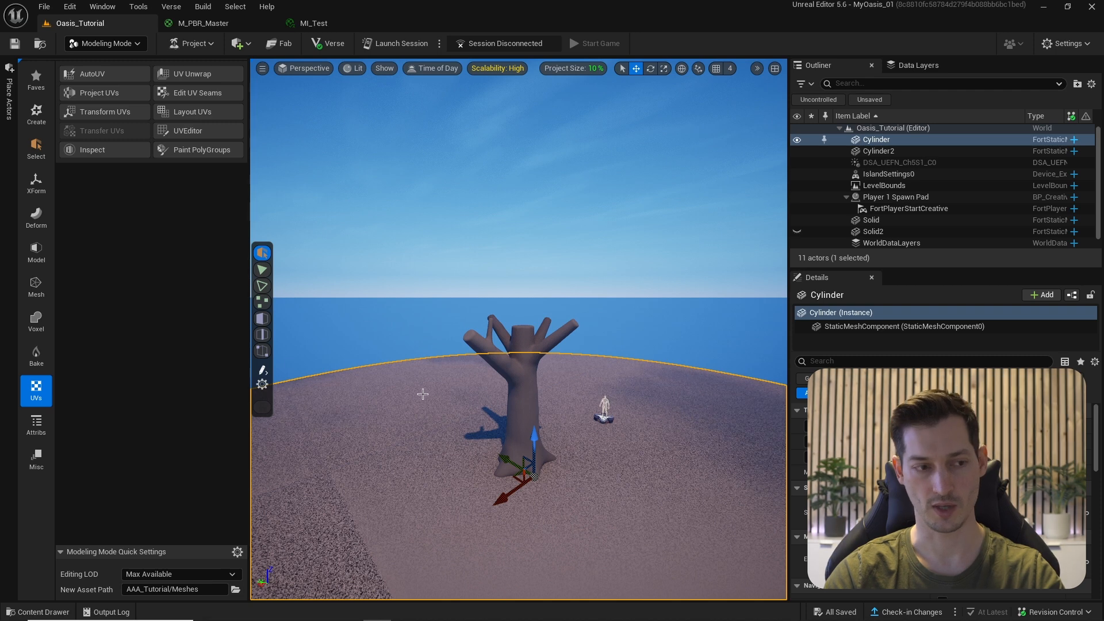
key(h)
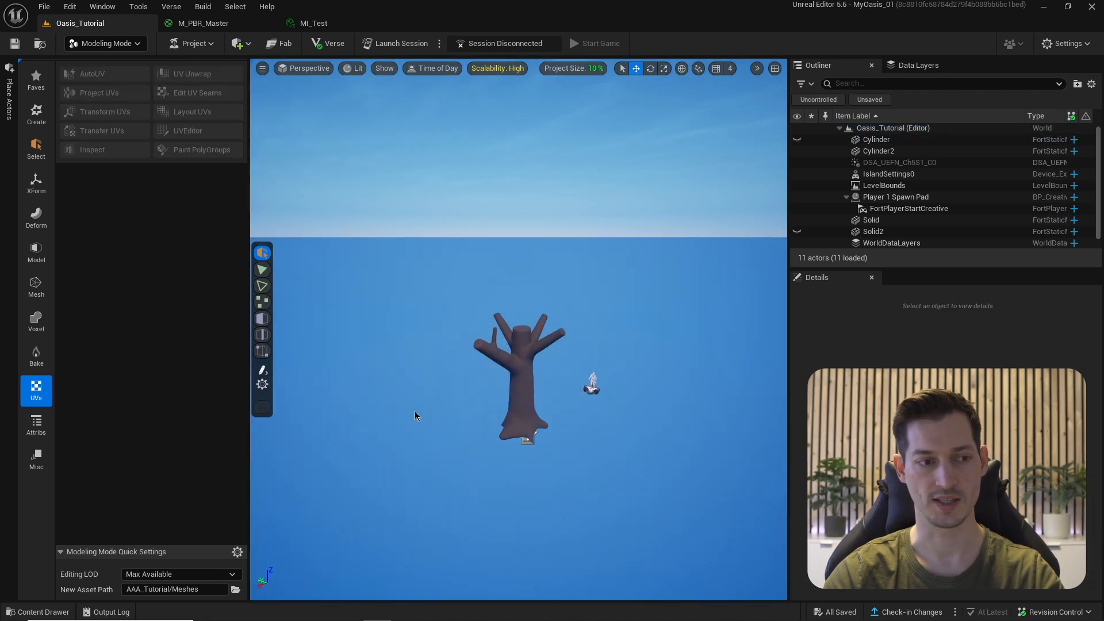
scroll(483, 309, up, 3)
click(483, 308)
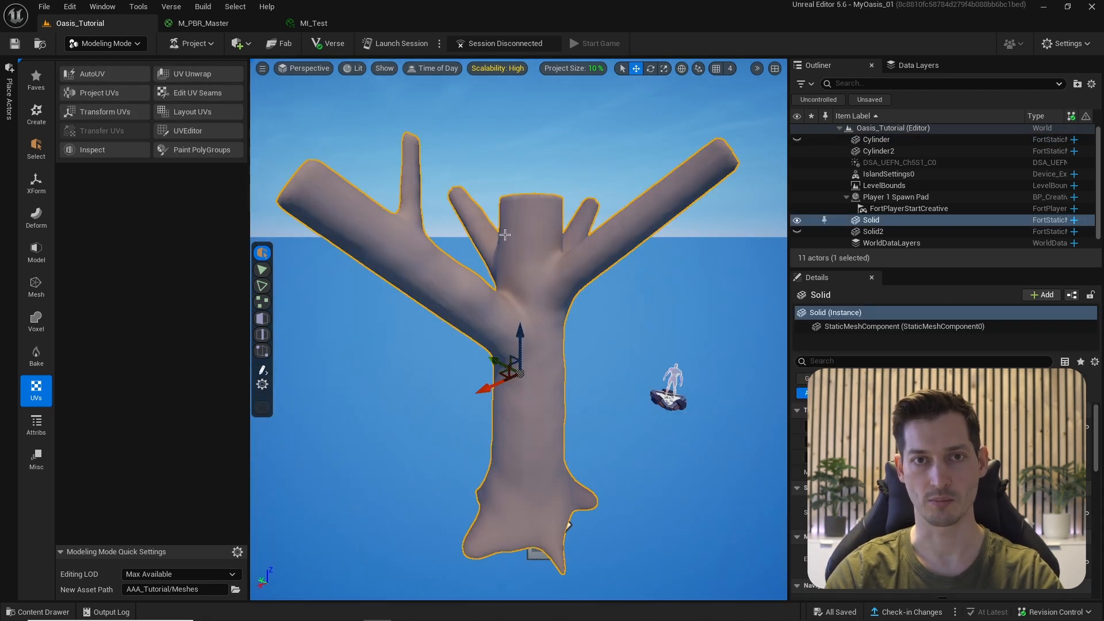
click(175, 96)
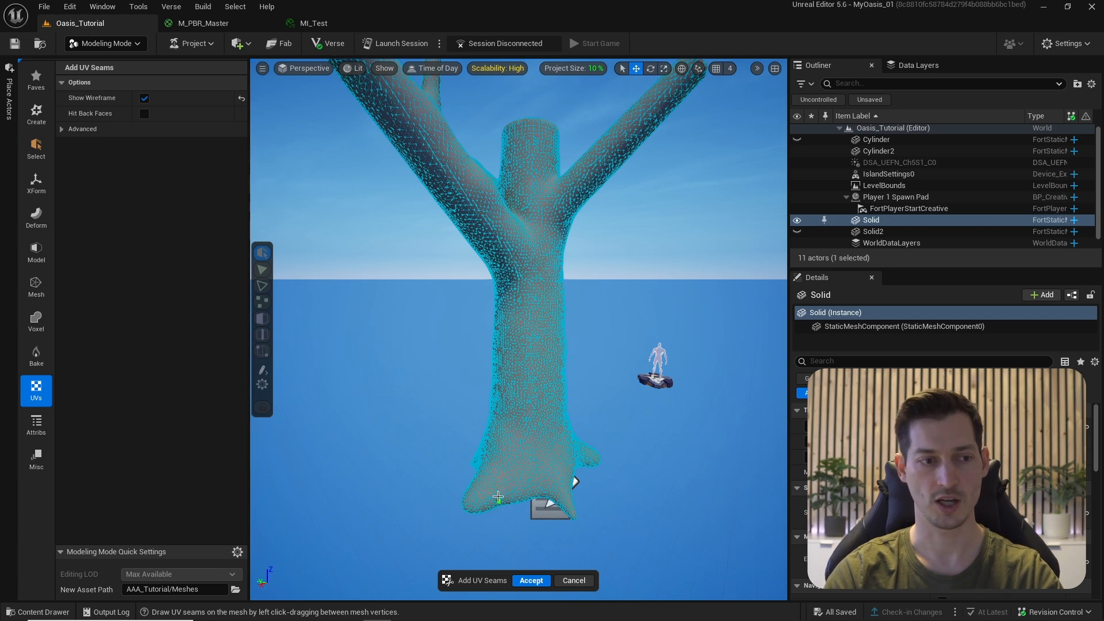
- Draw a UV seam running down the length of the tree trunk
alt+drag(498, 495, 508, 460)
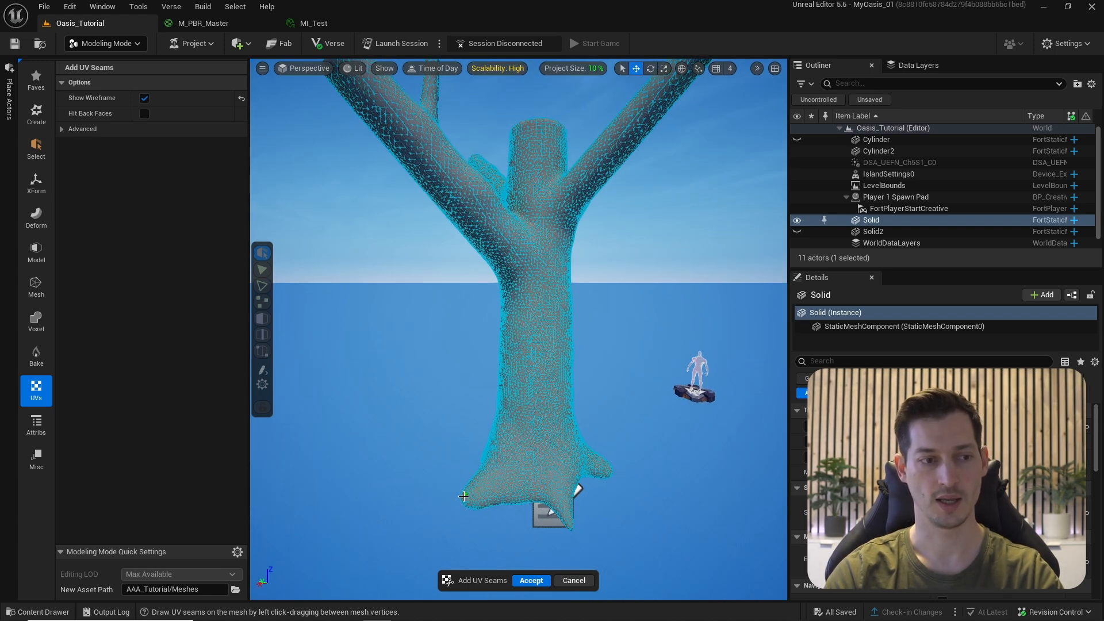
alt+drag(463, 496, 514, 188)
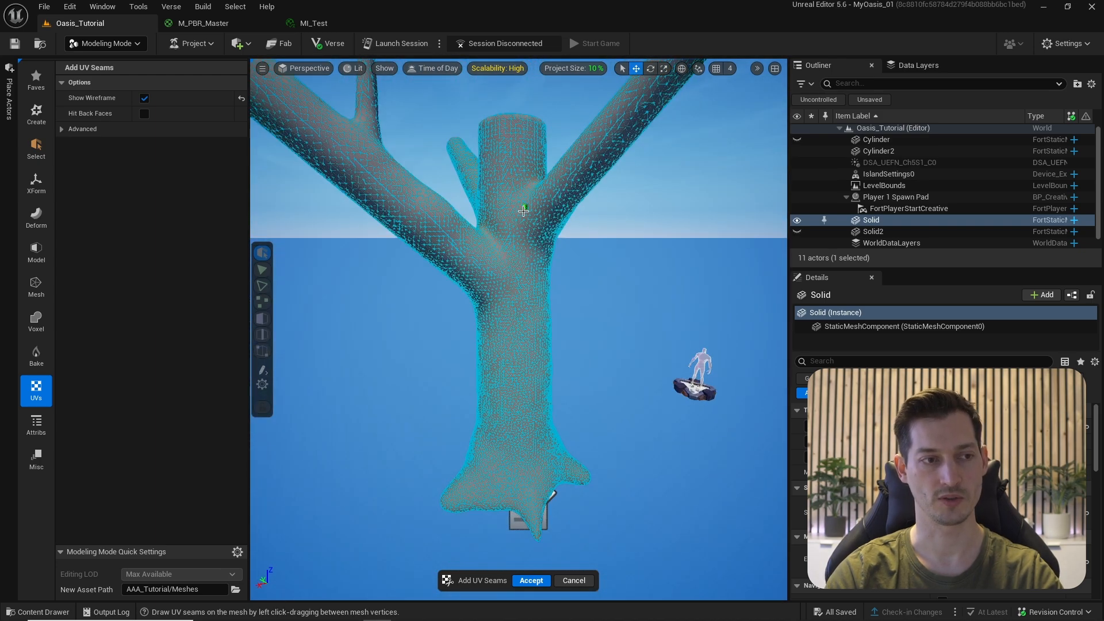
alt+drag(472, 255, 490, 193)
alt+drag(488, 264, 513, 114)
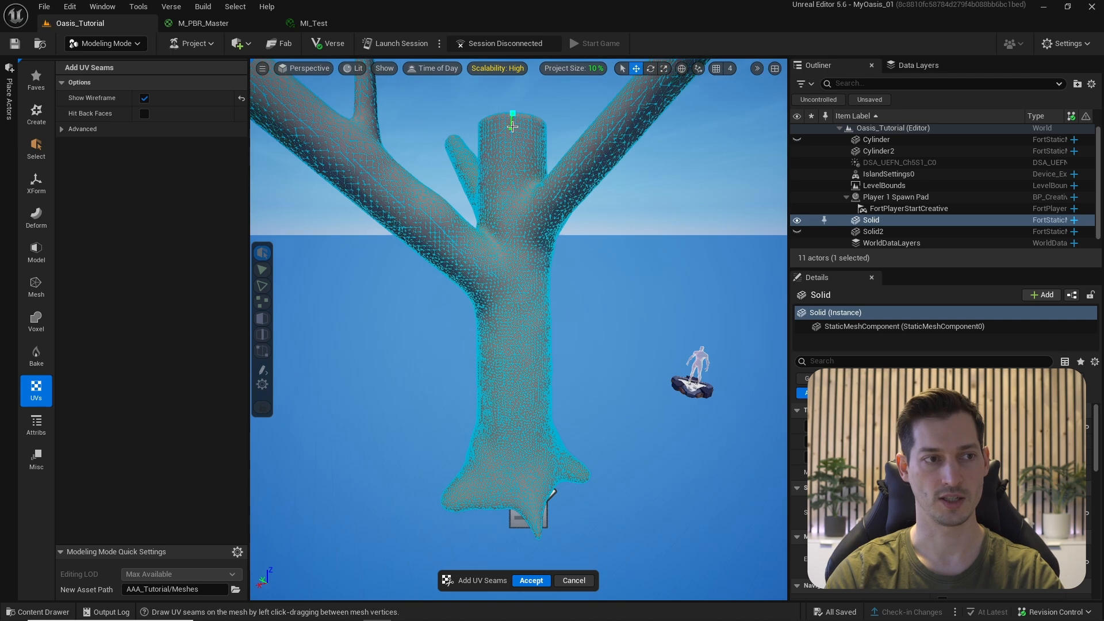
drag(517, 224, 518, 317)
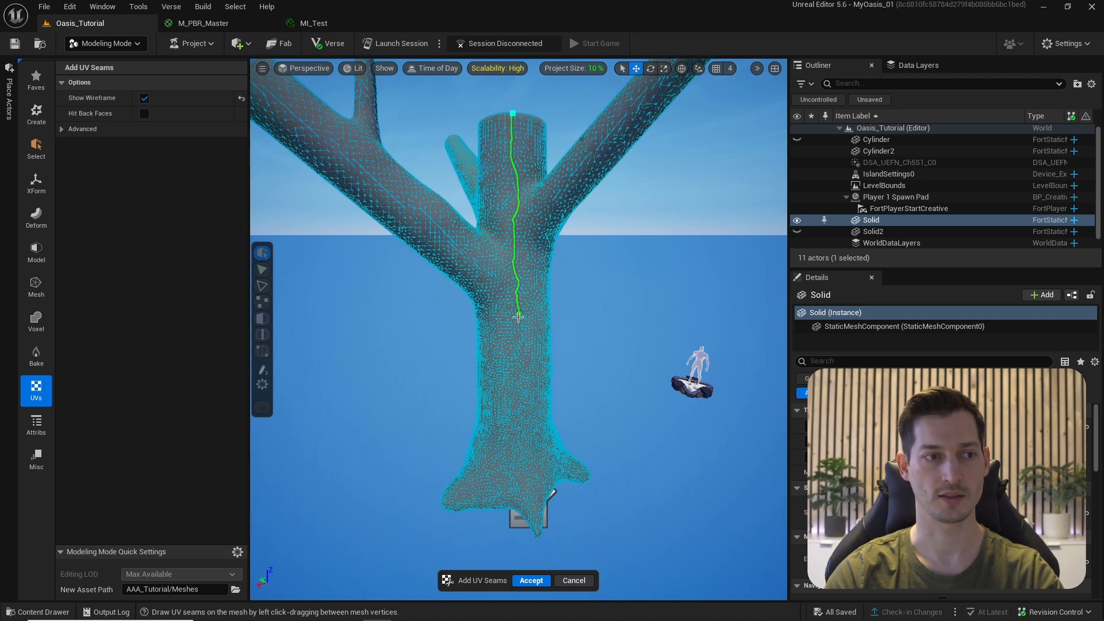
drag(519, 410, 525, 518)
alt+drag(525, 519, 578, 419)
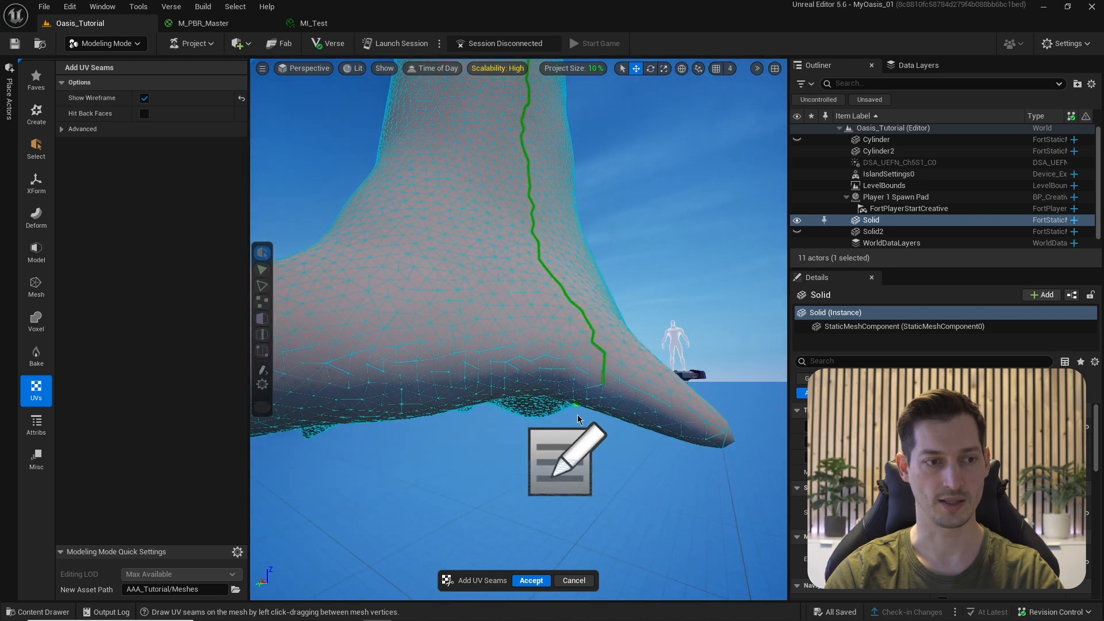
- Extend the seam along the trunk base
alt+drag(525, 377, 601, 397)
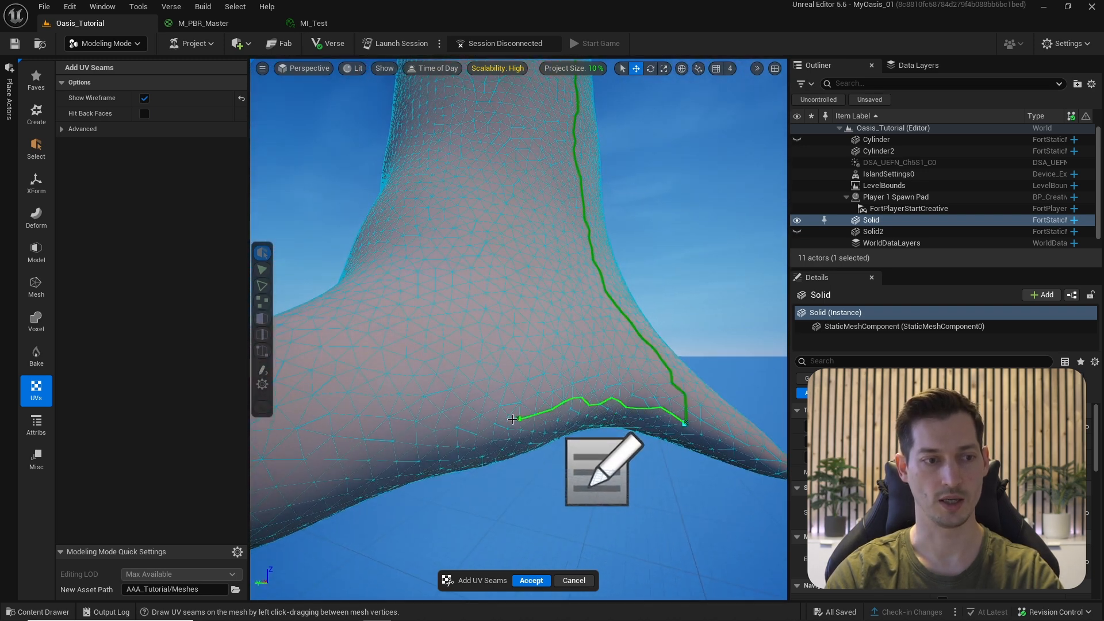
mouse_move(433, 441)
mouse_down()
mouse_move(320, 479)
mouse_move(357, 381)
mouse_move(432, 305)
mouse_move(475, 296)
mouse_move(460, 287)
mouse_move(542, 337)
mouse_up()
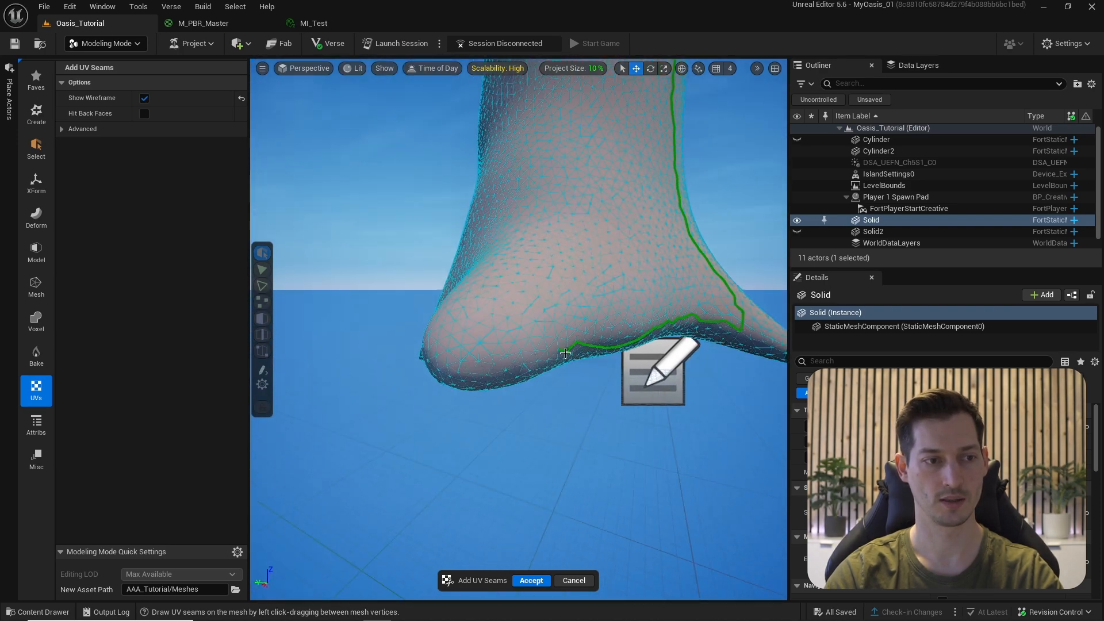
mouse_move(420, 345)
alt+mouse_down()
mouse_move(581, 277)
mouse_move(653, 272)
alt+mouse_up()
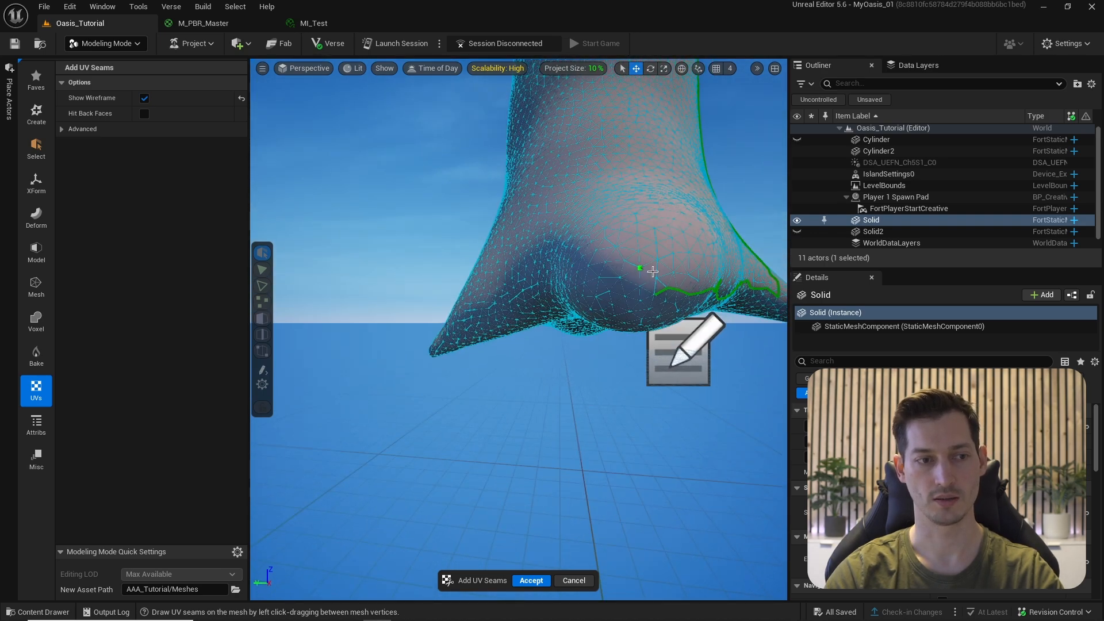
mouse_move(518, 273)
alt+mouse_down()
mouse_move(559, 266)
mouse_move(547, 262)
mouse_move(640, 309)
mouse_move(533, 248)
mouse_move(441, 296)
alt+mouse_up()
right_drag(460, 265, 471, 257)
drag(617, 322, 345, 214)
right_drag(345, 213, 628, 247)
- Continue the seam out to the toe tip and along the foot's underside
right_drag(408, 251, 449, 267)
drag(456, 266, 279, 240)
right_drag(278, 240, 567, 333)
drag(578, 333, 493, 340)
right_drag(493, 339, 687, 352)
drag(667, 370, 421, 321)
mouse_move(422, 322)
right_down()
mouse_move(357, 321)
mouse_move(567, 281)
mouse_move(467, 311)
mouse_move(490, 299)
mouse_move(554, 189)
mouse_move(540, 242)
mouse_move(566, 230)
mouse_move(573, 296)
right_up()
- Draw the first part of the seam around the trunk-top rim
scroll(662, 238, up, 4)
scroll(662, 238, up, 2)
scroll(571, 288, up, 2)
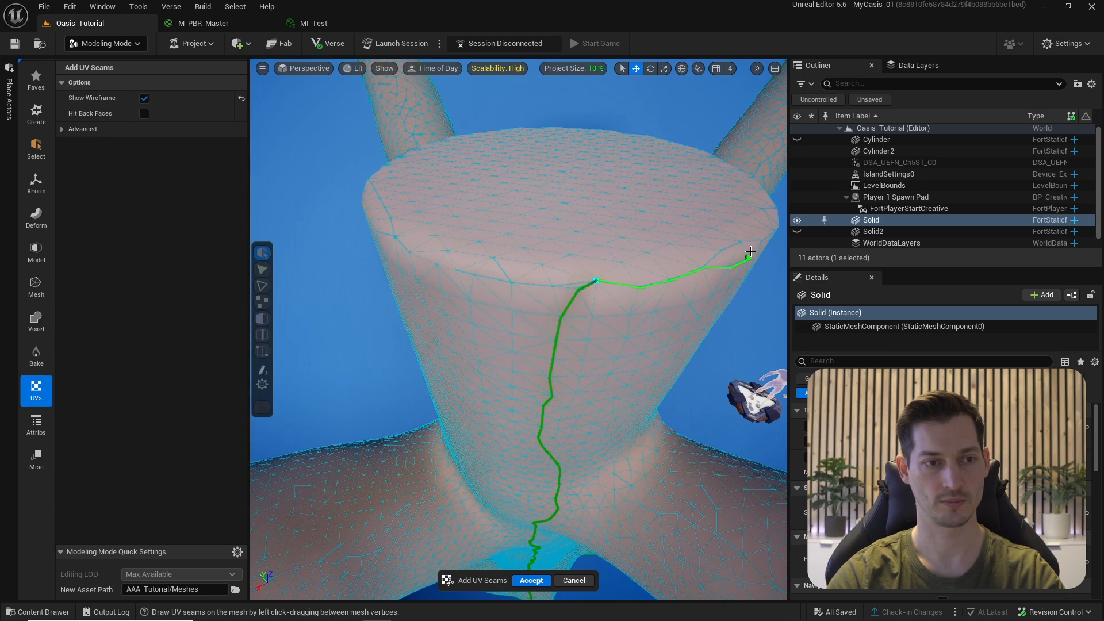
drag(750, 251, 748, 256)
mouse_move(718, 276)
right_down()
mouse_move(667, 288)
mouse_move(701, 294)
mouse_move(693, 305)
mouse_move(662, 299)
right_up()
drag(368, 268, 480, 244)
alt+drag(480, 244, 580, 318)
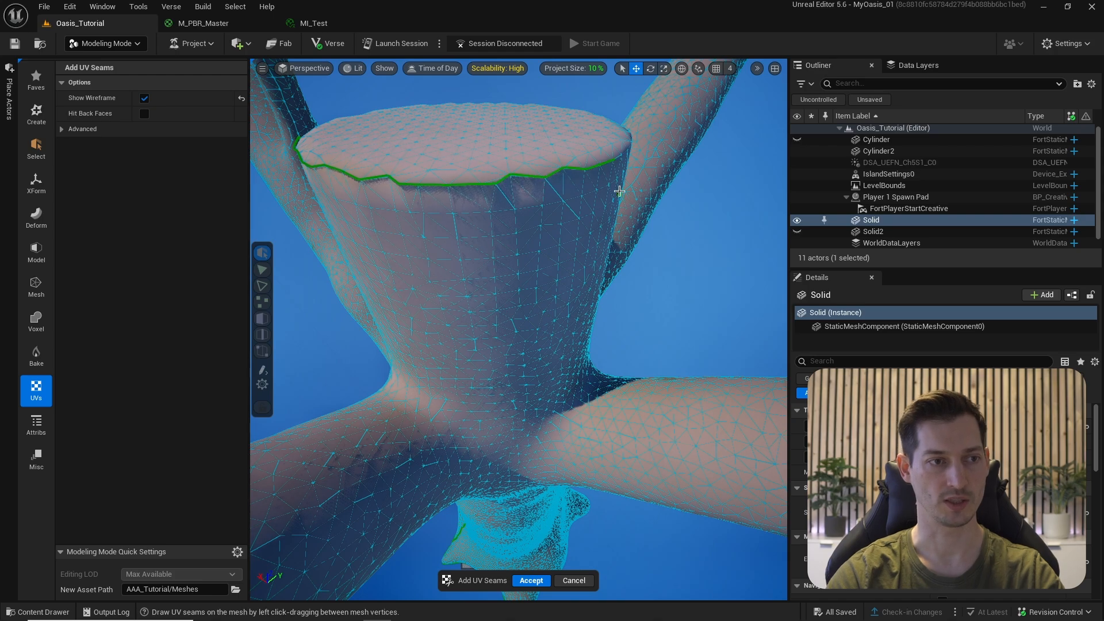
- Complete the seam around the rest of the trunk-top rim and accept the seams
alt+drag(619, 191, 579, 192)
mouse_move(699, 193)
alt+mouse_down()
mouse_move(721, 216)
mouse_move(371, 241)
alt+mouse_up()
drag(371, 241, 435, 239)
drag(540, 207, 540, 208)
mouse_move(541, 208)
alt+mouse_down()
mouse_move(562, 222)
mouse_move(664, 198)
mouse_move(502, 231)
mouse_move(581, 279)
mouse_move(587, 291)
mouse_move(557, 315)
mouse_move(601, 303)
alt+mouse_up()
scroll(557, 315, down, 3)
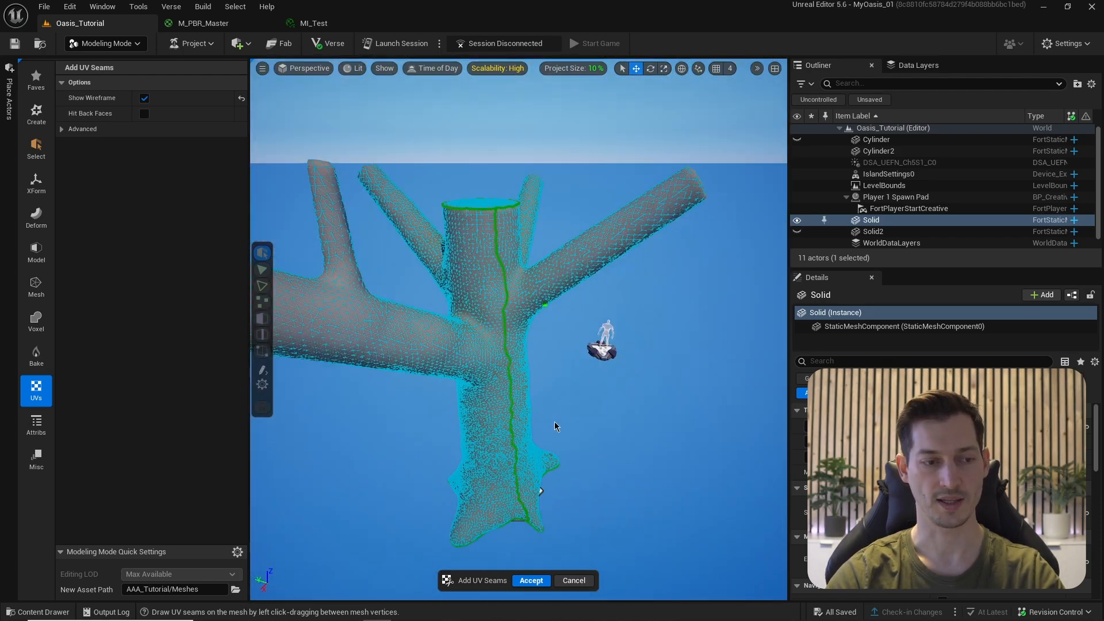
click(531, 582)
mouse_move(494, 298)
alt+mouse_down()
mouse_move(506, 294)
mouse_move(494, 297)
alt+mouse_up()
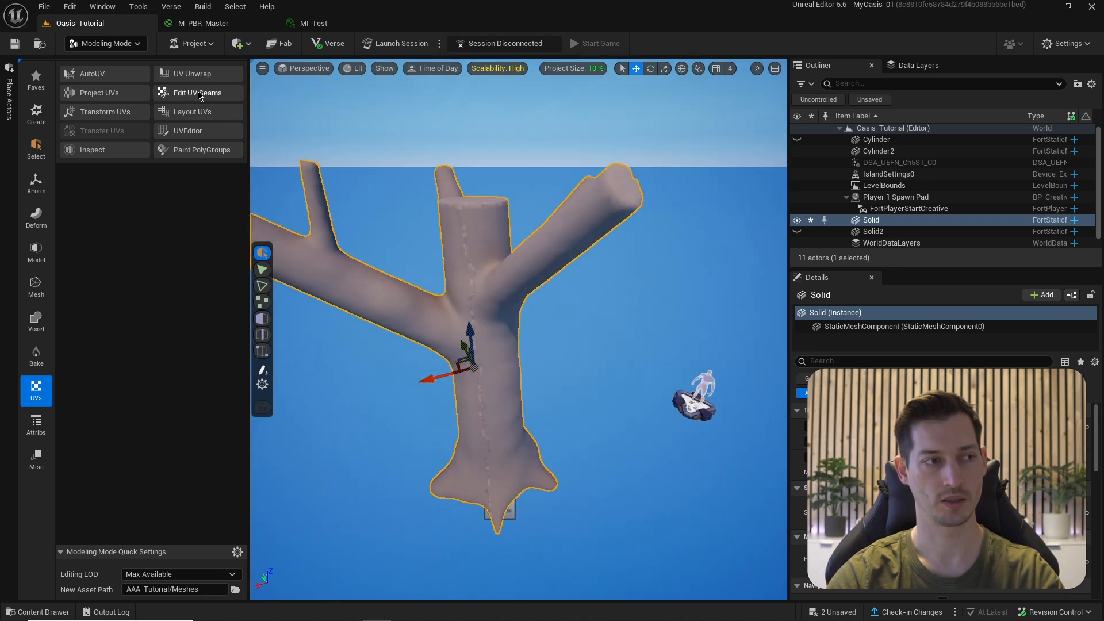
- Preview the tree's UV unwrap as a checkerboard and inspect the stretched branches
click(177, 76)
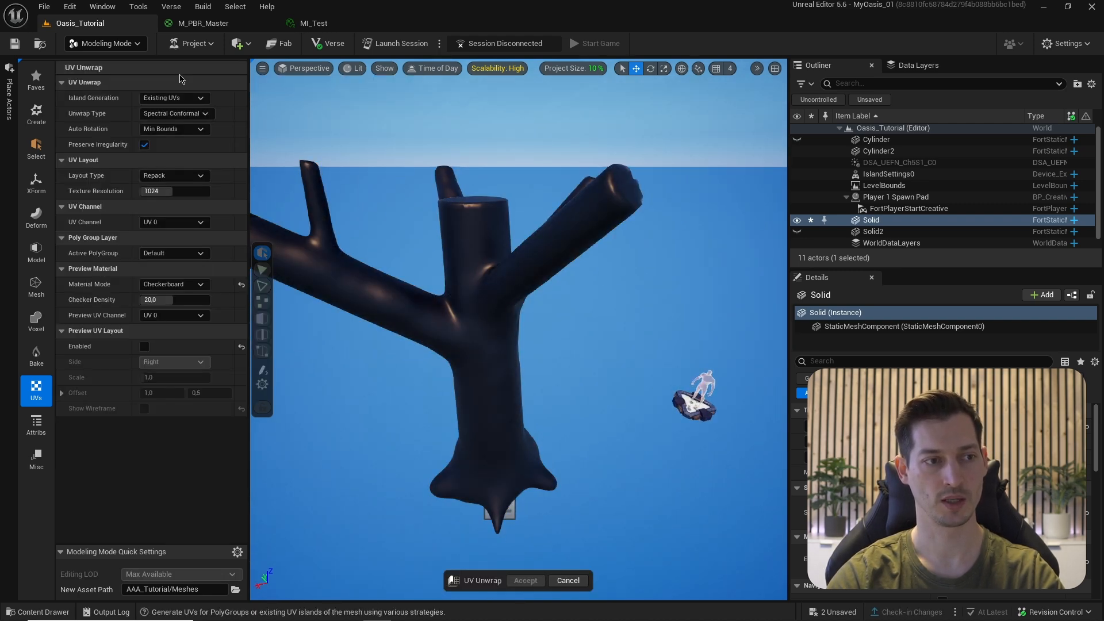
alt+drag(494, 297, 506, 270)
mouse_move(504, 412)
alt+mouse_down()
mouse_move(564, 407)
mouse_move(503, 412)
alt+mouse_up()
alt+drag(561, 368, 466, 376)
alt+drag(559, 331, 471, 345)
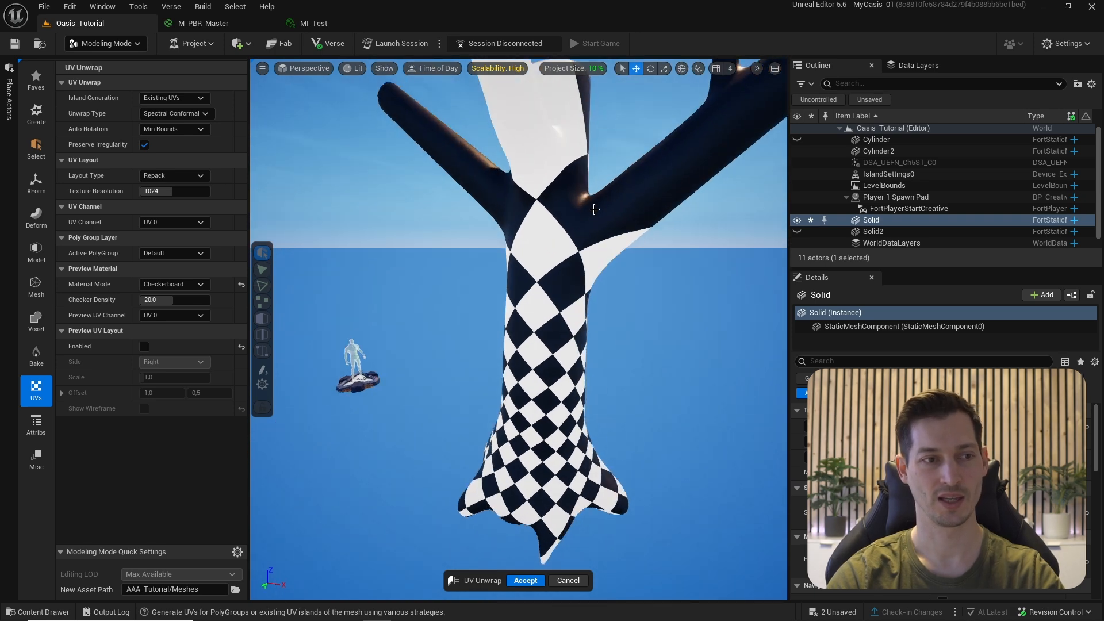
alt+drag(560, 255, 505, 229)
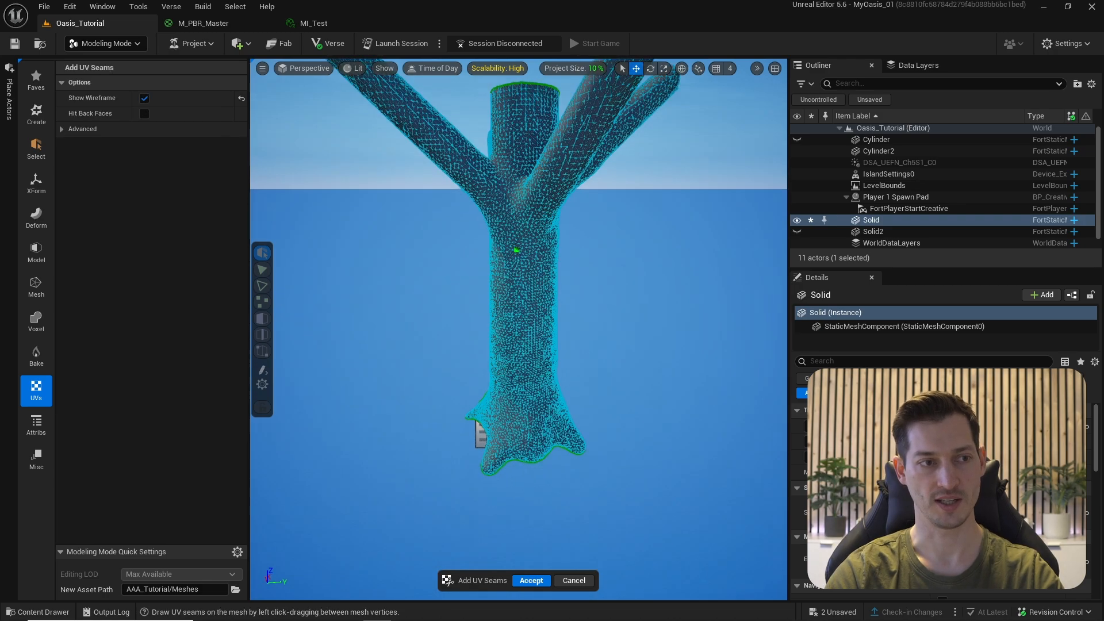
scroll(529, 180, up, 5)
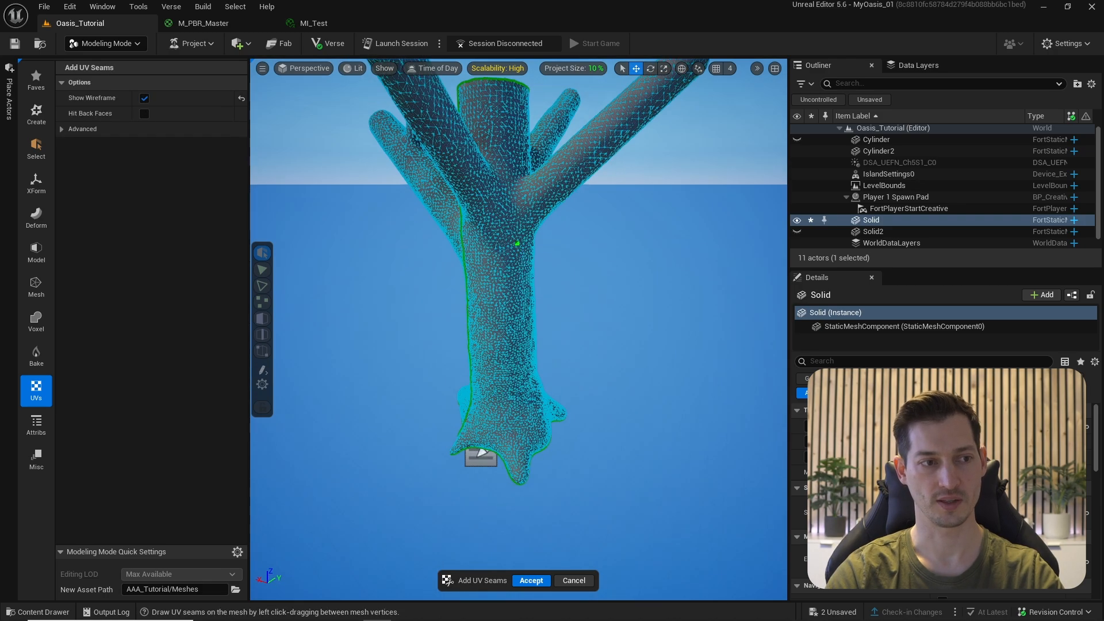
scroll(529, 180, up, 3)
- Draw seams across and up a branch and around the thick branch's end cap
alt+drag(529, 180, 480, 301)
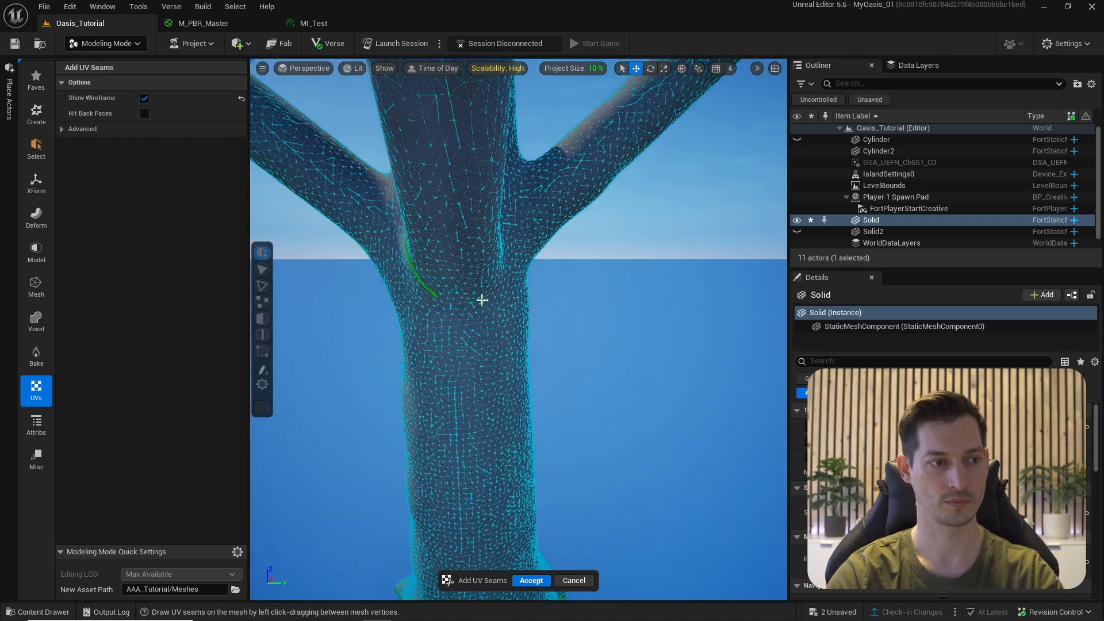
mouse_move(345, 259)
mouse_down()
mouse_move(492, 246)
mouse_move(481, 194)
mouse_move(591, 209)
mouse_move(614, 200)
mouse_move(523, 209)
mouse_move(499, 299)
mouse_move(692, 183)
mouse_move(678, 181)
mouse_up()
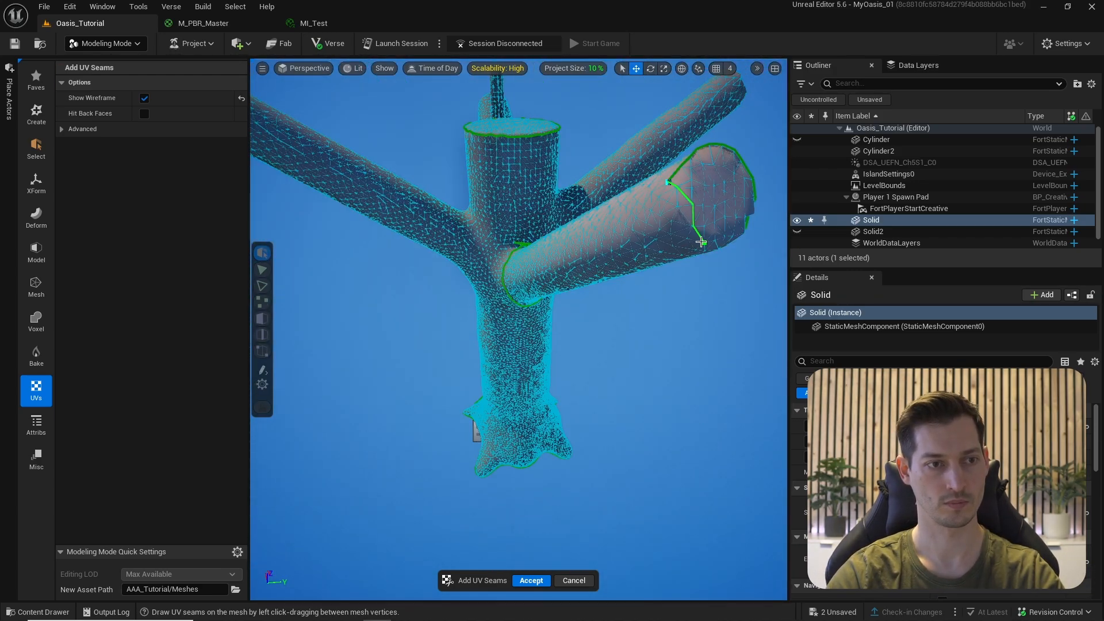
alt+drag(701, 241, 552, 205)
scroll(667, 316, up, 5)
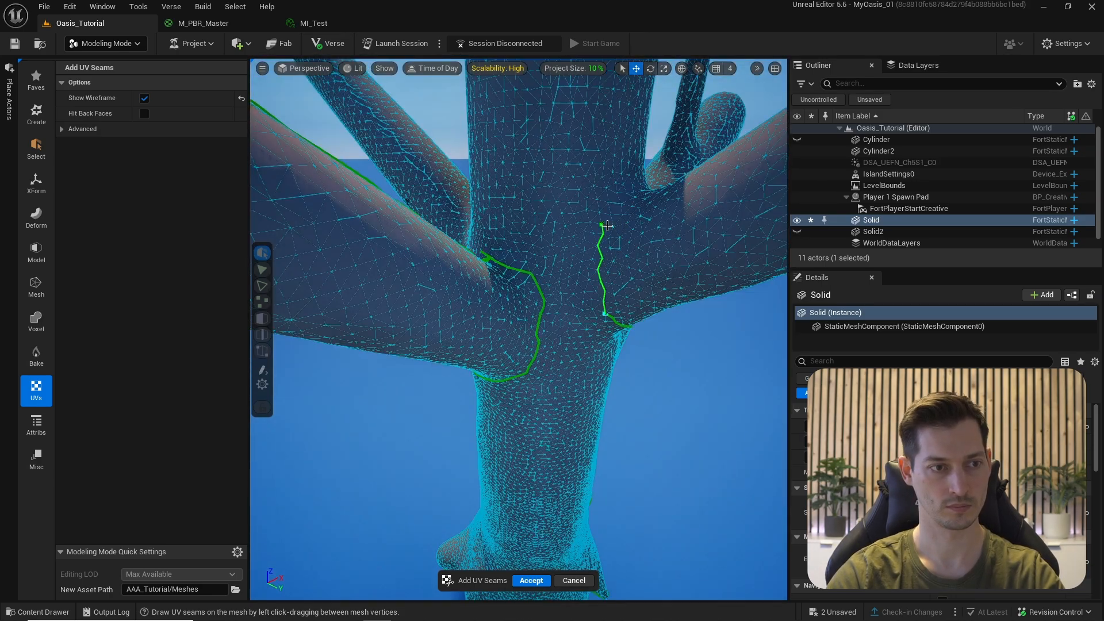
alt+drag(607, 226, 583, 368)
drag(582, 373, 623, 342)
alt+drag(623, 342, 468, 273)
- Draw a seam ring around the branch fork at the trunk junction
mouse_move(445, 199)
alt+mouse_down()
mouse_move(512, 357)
mouse_move(507, 375)
alt+mouse_up()
alt+drag(559, 470, 521, 397)
mouse_move(521, 397)
mouse_down()
mouse_move(545, 407)
mouse_move(571, 444)
mouse_up()
mouse_move(572, 444)
mouse_down()
mouse_move(641, 394)
mouse_move(574, 456)
mouse_up()
mouse_move(574, 456)
mouse_down()
mouse_move(609, 318)
mouse_move(585, 433)
mouse_move(517, 268)
mouse_up()
alt+drag(517, 268, 428, 181)
- Add seams at the remaining branch junctions and cut branch end, then commit them
drag(429, 181, 640, 302)
drag(640, 302, 486, 288)
drag(486, 287, 578, 335)
drag(578, 335, 509, 345)
drag(460, 397, 558, 249)
drag(558, 248, 460, 419)
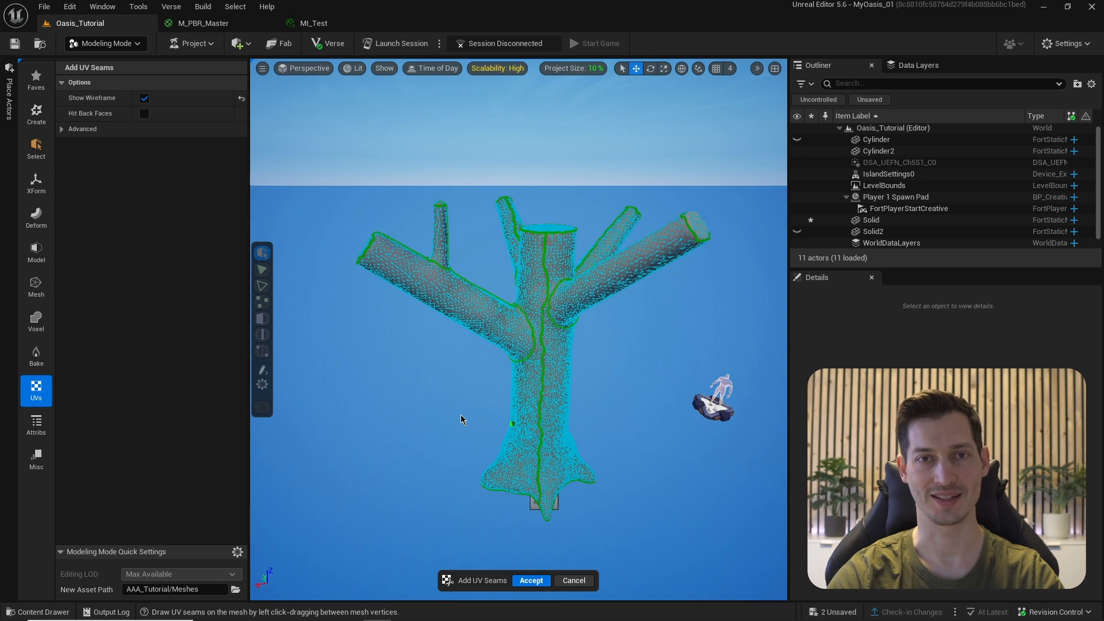
key(Return)
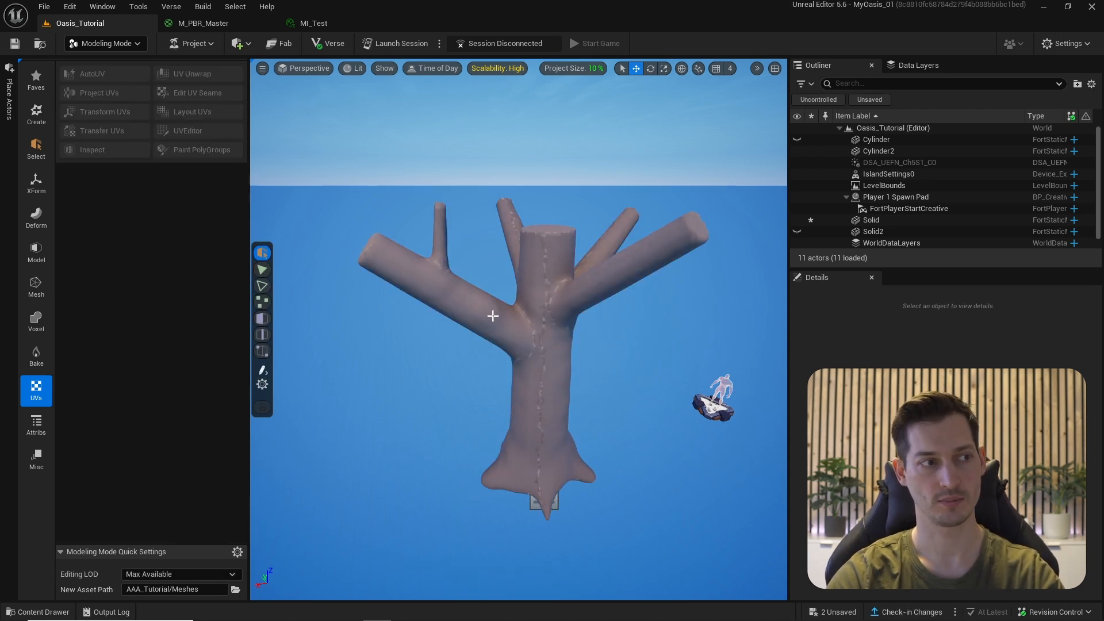
- Unwrap the tree mesh's UVs along the new seams, check the checkerboard, and accept
click(554, 301)
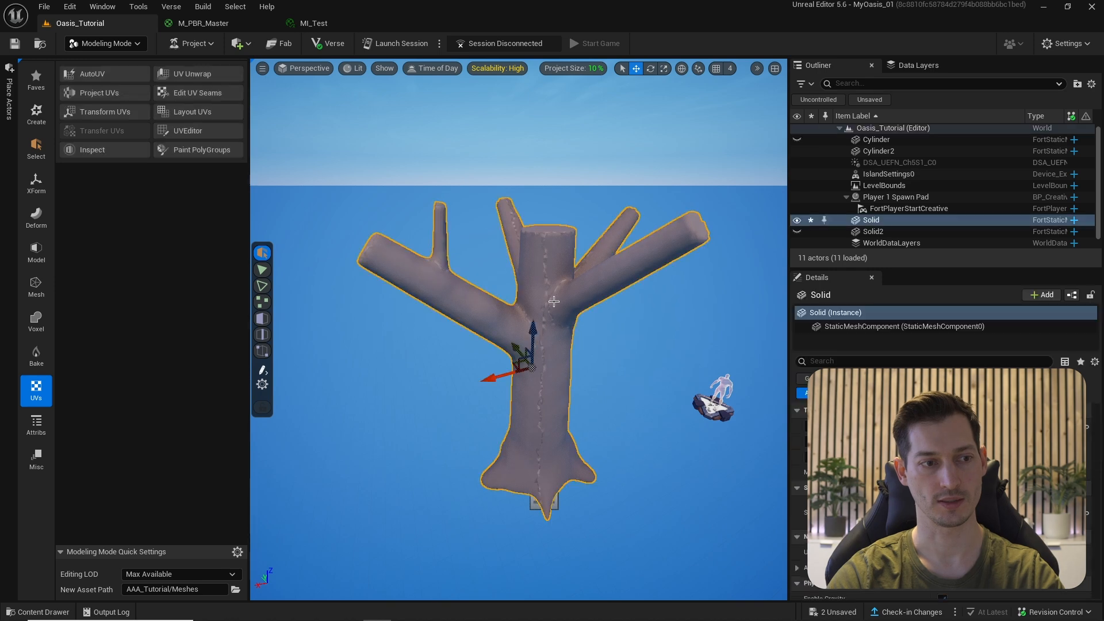
click(193, 74)
right_drag(335, 195, 546, 177)
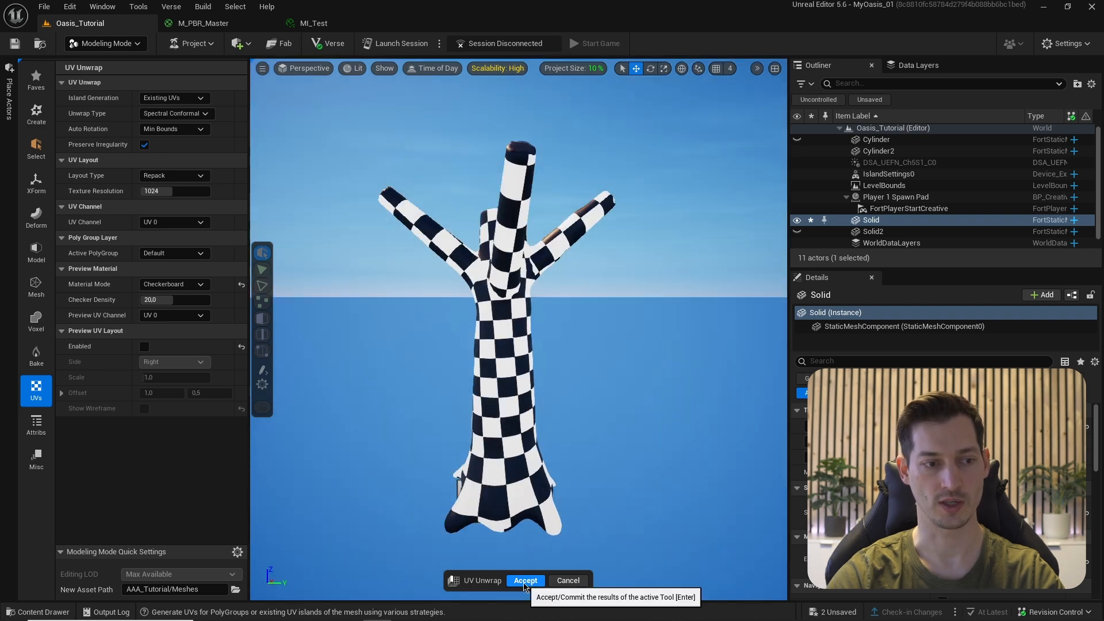
click(525, 581)
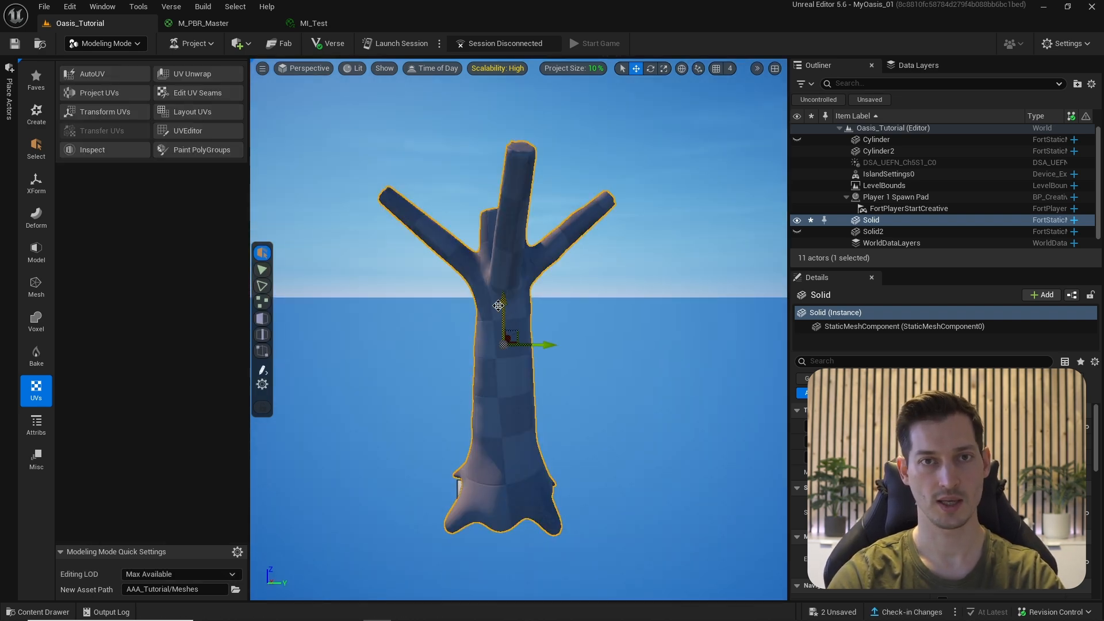
key(ctrl+space)
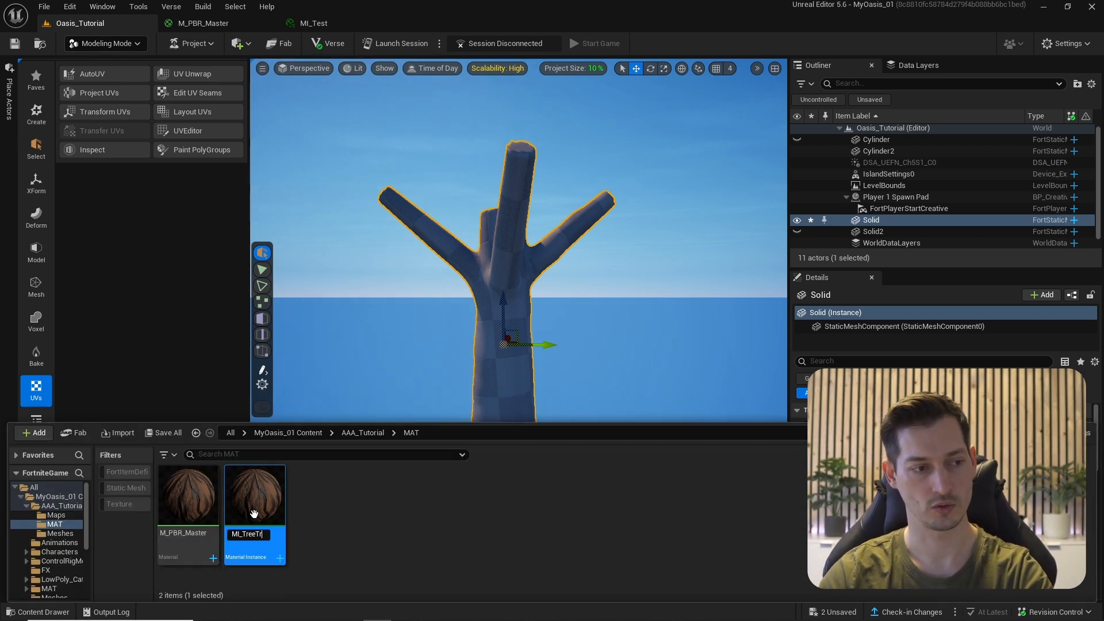
drag(254, 513, 502, 370)
scroll(448, 360, up, 5)
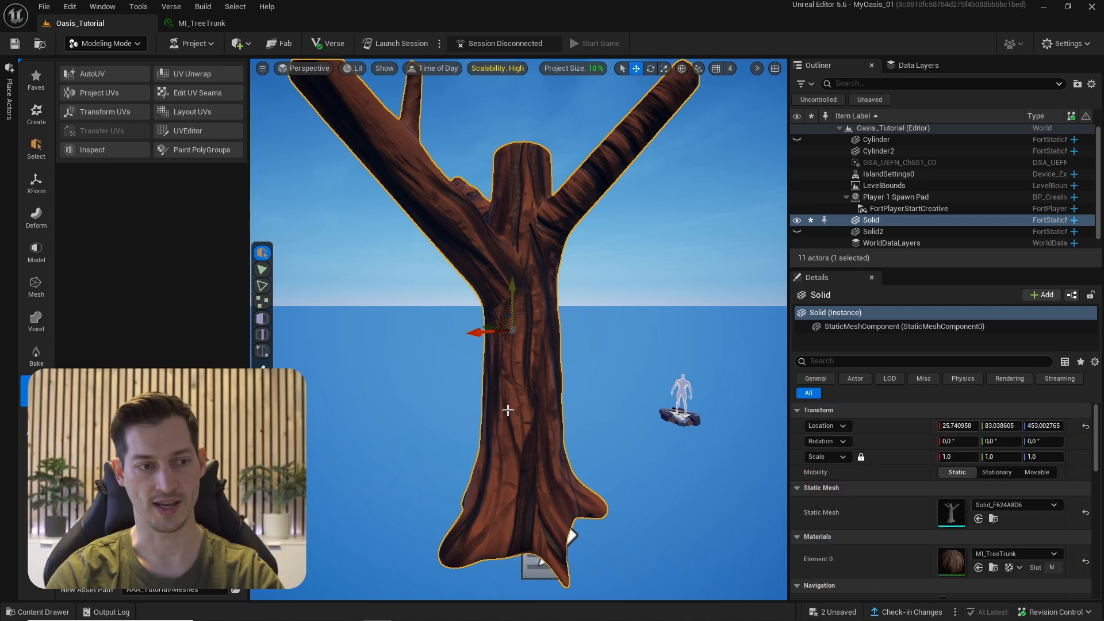
click(202, 25)
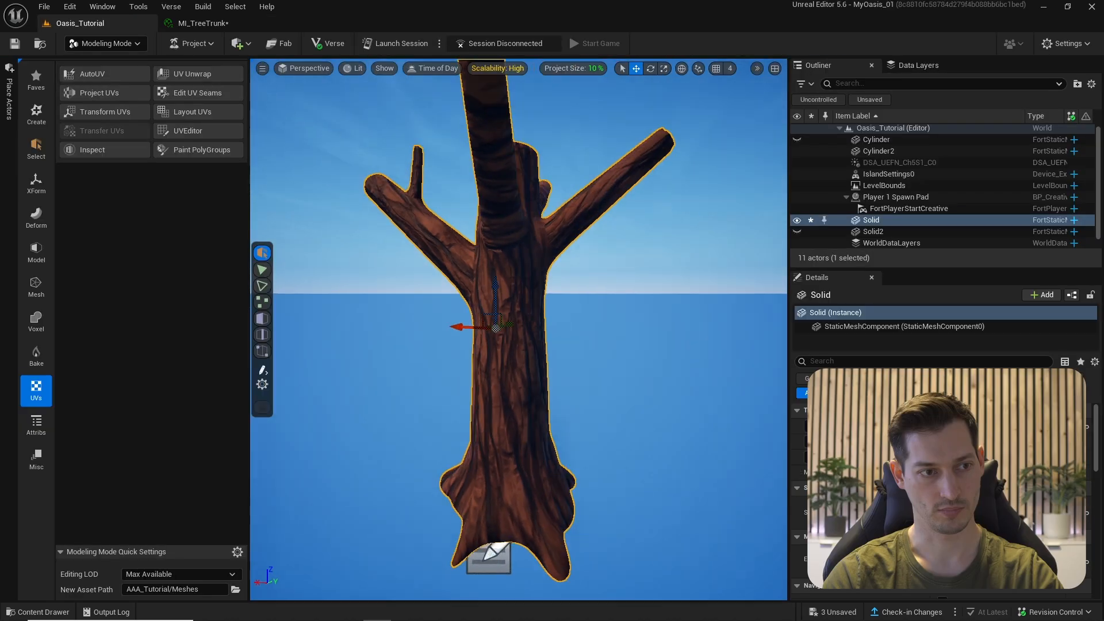
right_drag(503, 235, 536, 336)
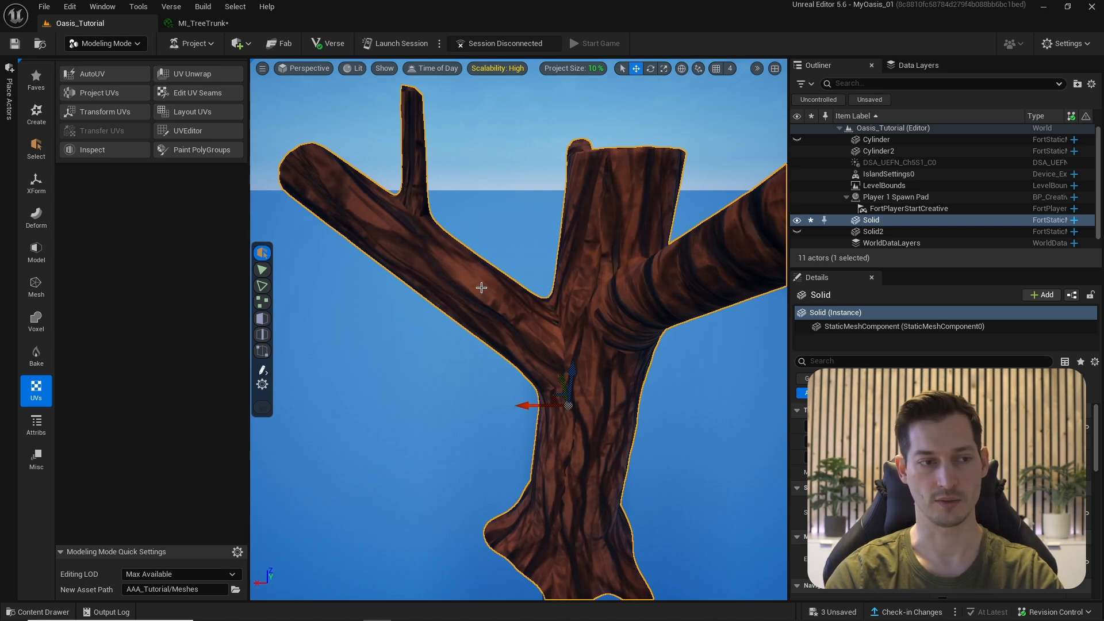
right_drag(481, 288, 481, 287)
right_drag(627, 258, 627, 258)
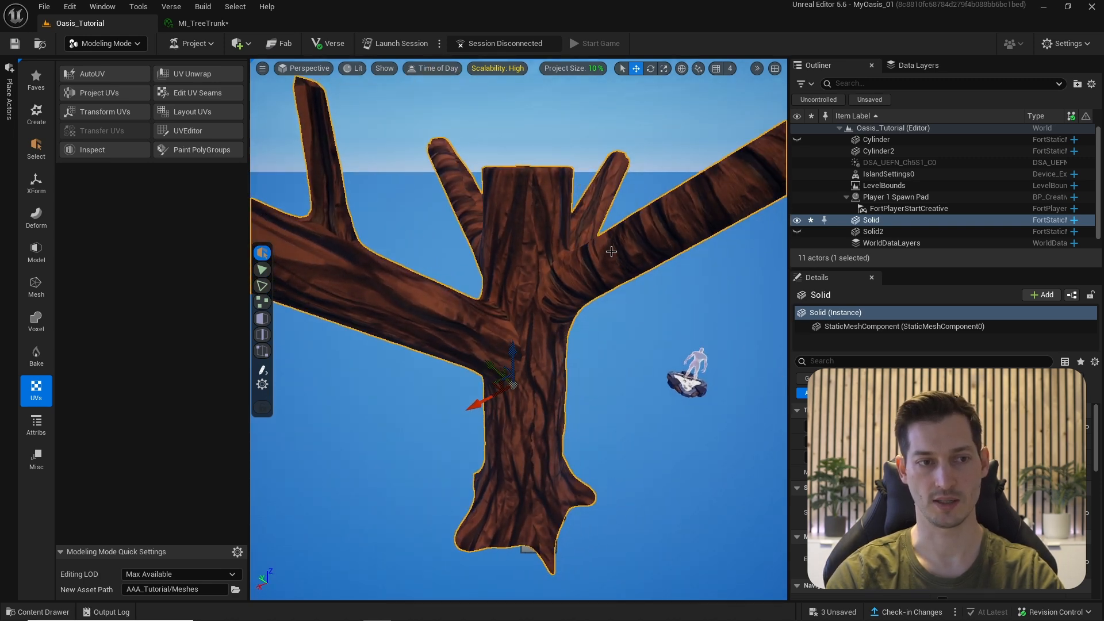
alt+drag(722, 191, 700, 160)
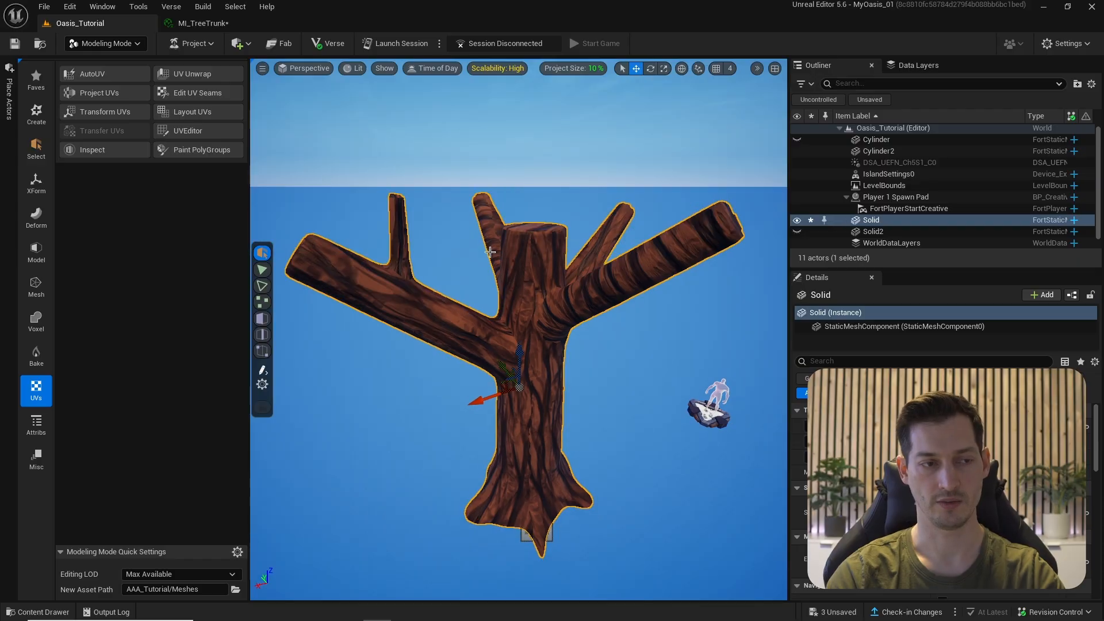
- Rotate the branch UV islands with Transform UVs so the bark follows each branch, then accept
click(106, 111)
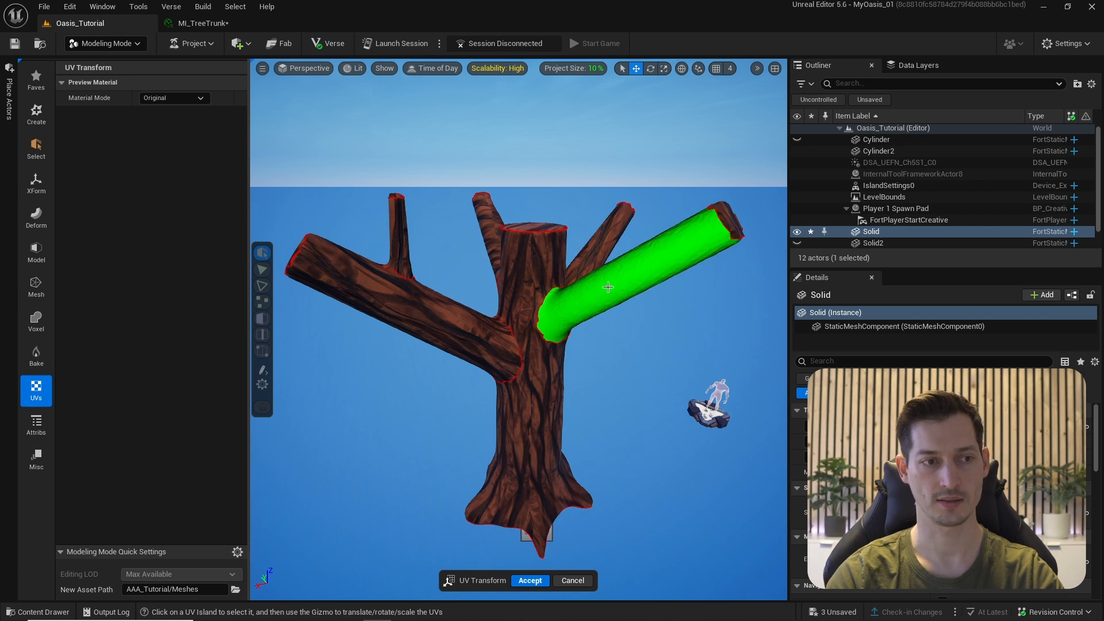
click(567, 324)
drag(638, 351, 702, 239)
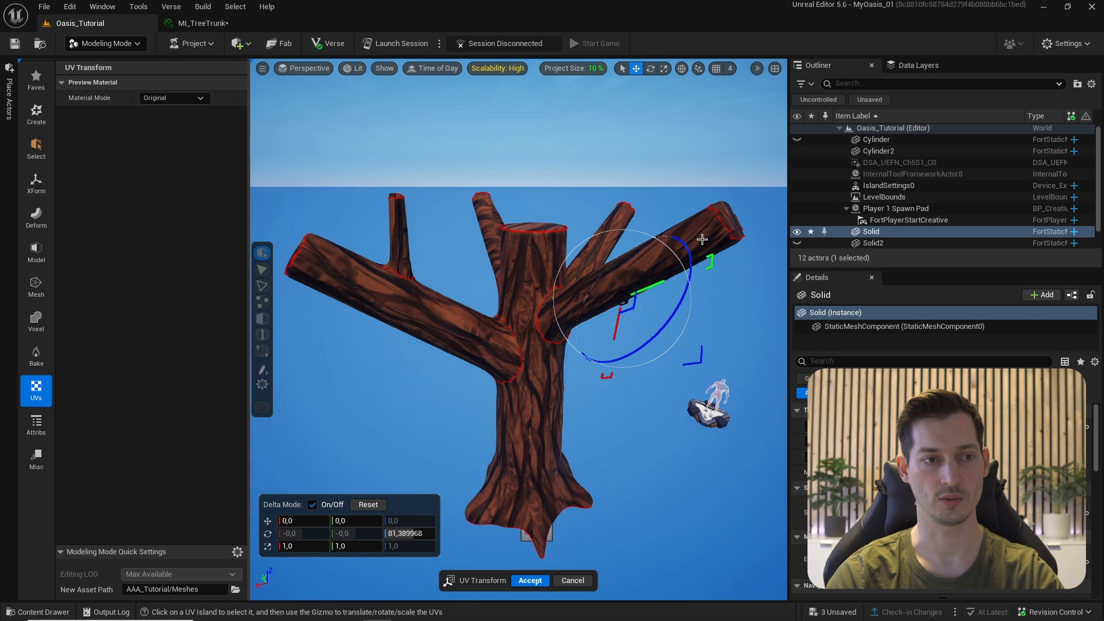
alt+drag(660, 325, 575, 325)
drag(567, 242, 402, 407)
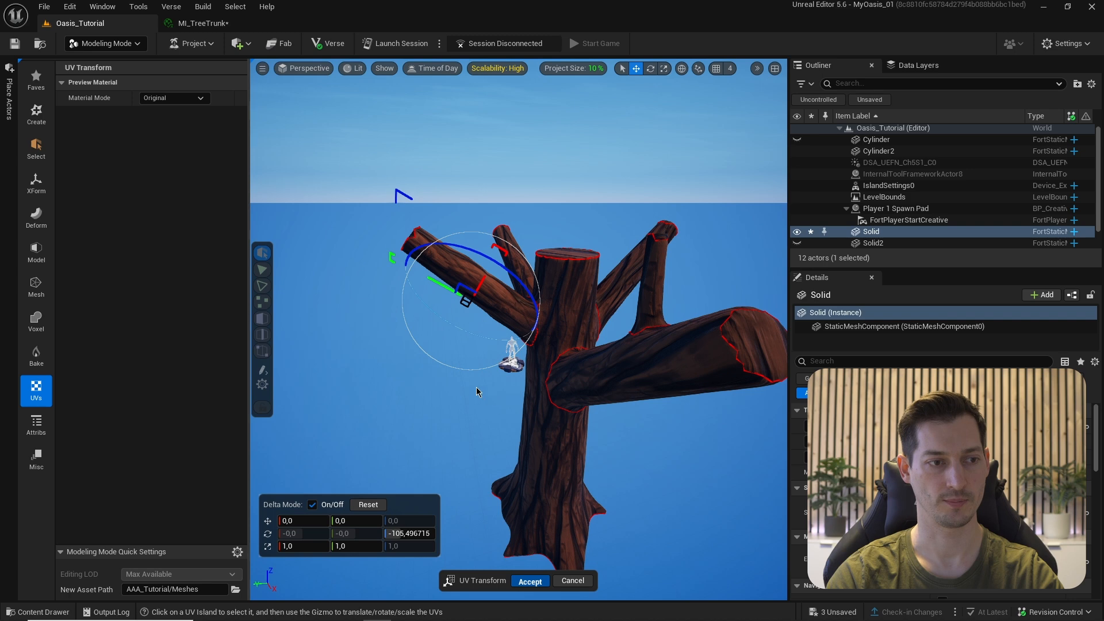
key(Return)
right_drag(429, 346, 507, 312)
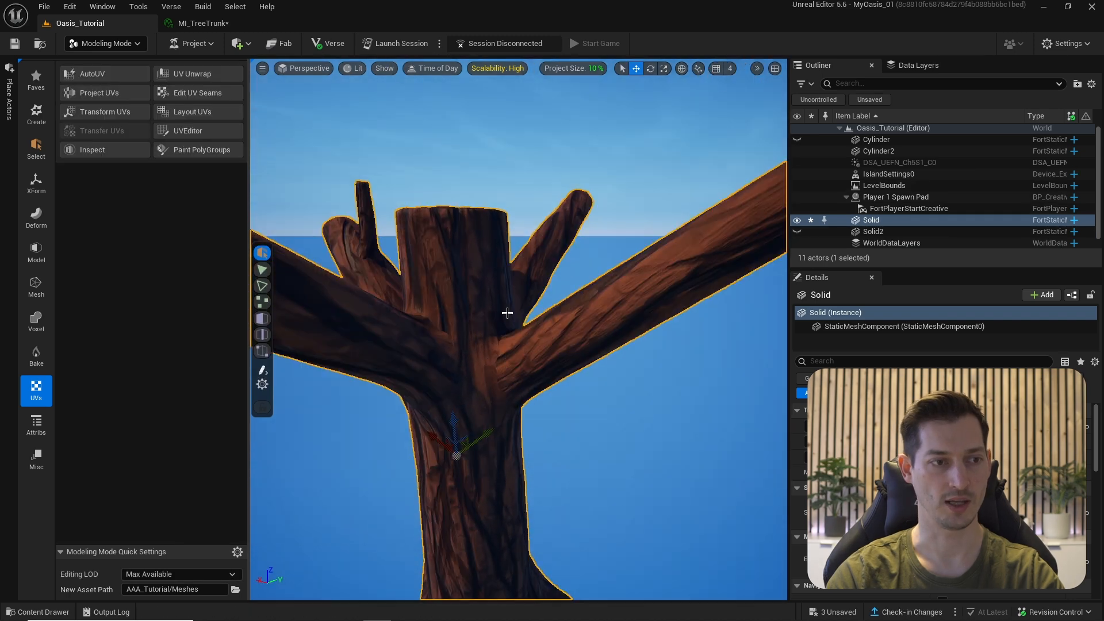
- Glance at the MI_TreeTrunk tab, then return to the Oasis_Tutorial level showing the whole tree
scroll(507, 313, down, 3)
scroll(499, 319, up, 2)
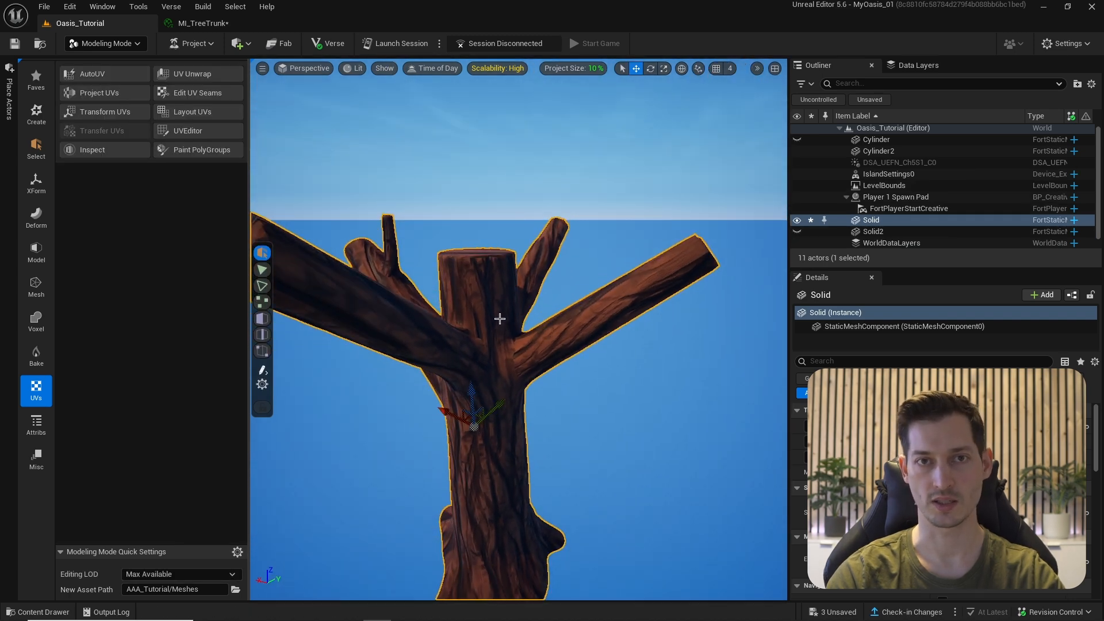
middle_drag(499, 318, 110, 39)
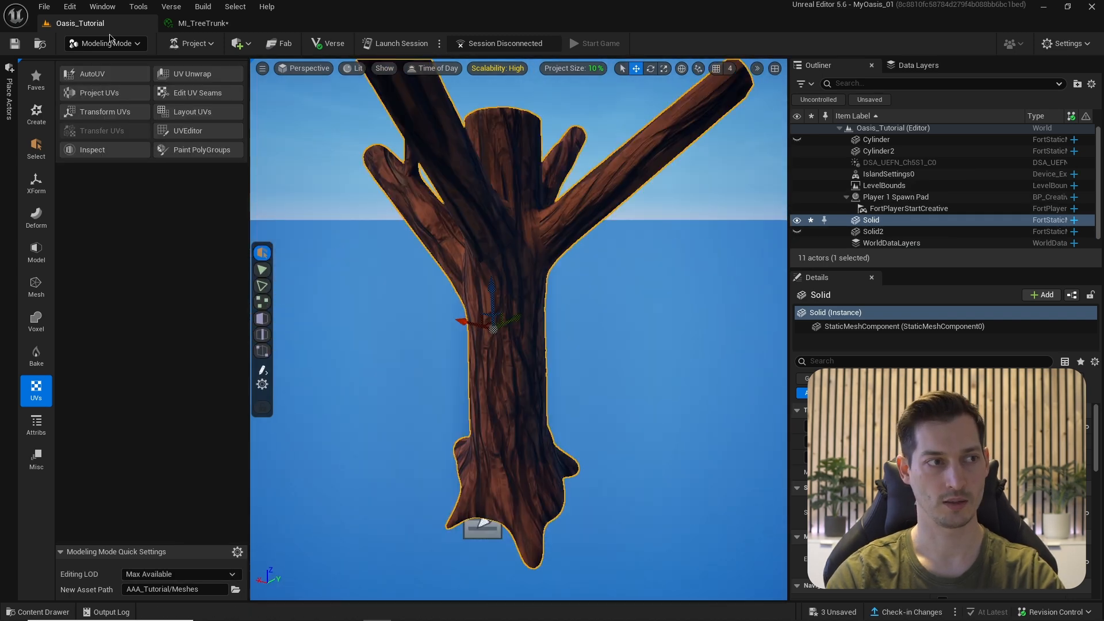
click(183, 26)
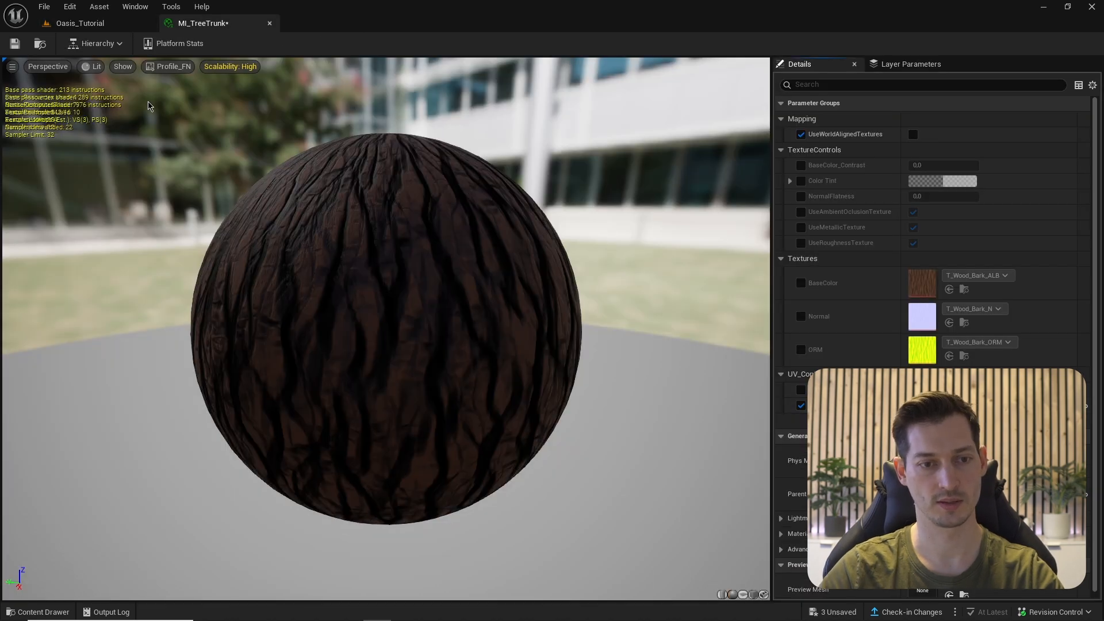
click(80, 23)
scroll(518, 328, up, 4)
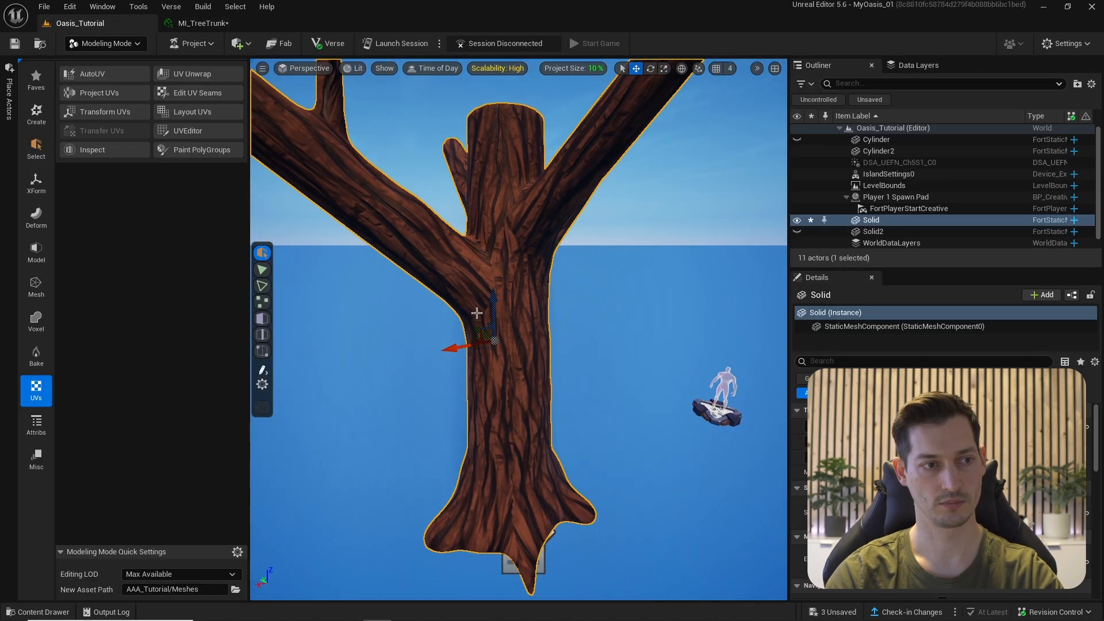
scroll(477, 312, down, 3)
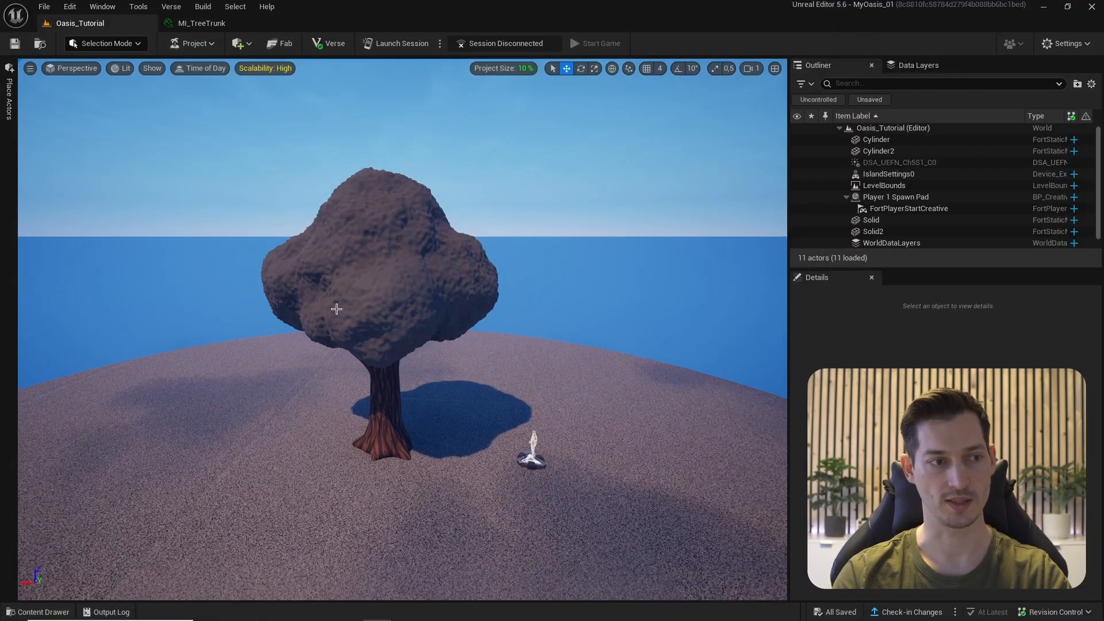
- Create a material instance of M_PBR_Master named MI_TreeLeaves
click(37, 611)
right_click(188, 496)
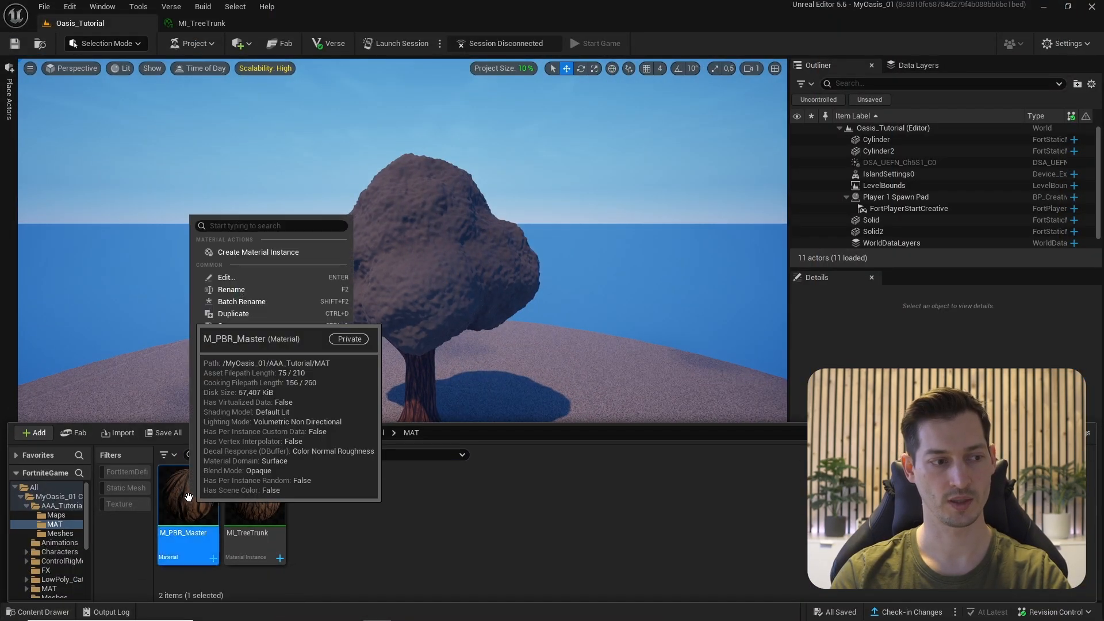
click(241, 252)
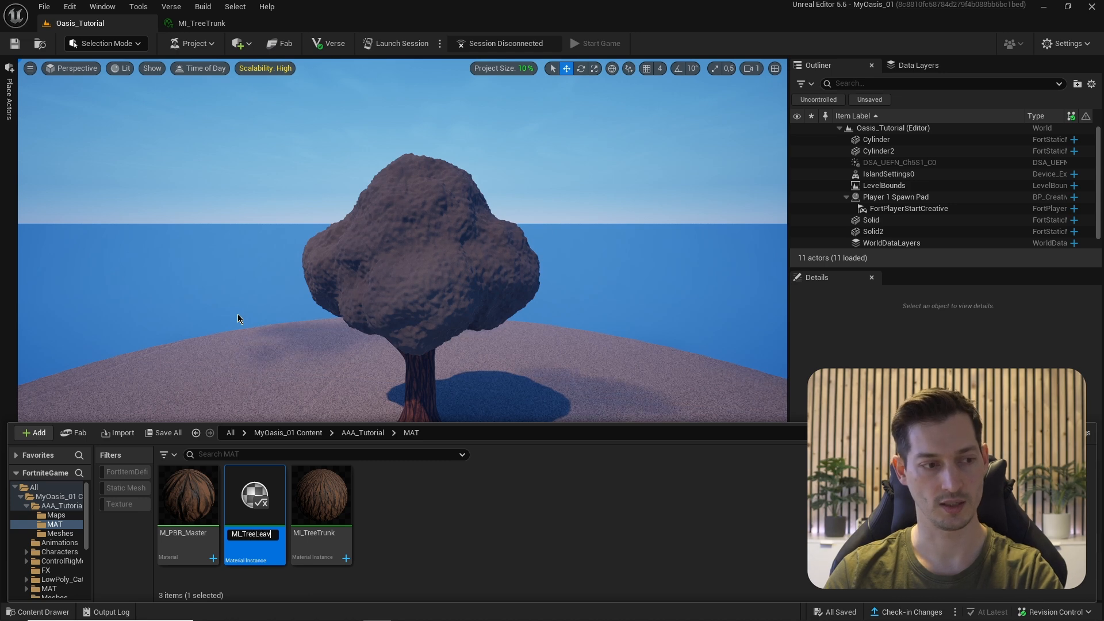
key(Return)
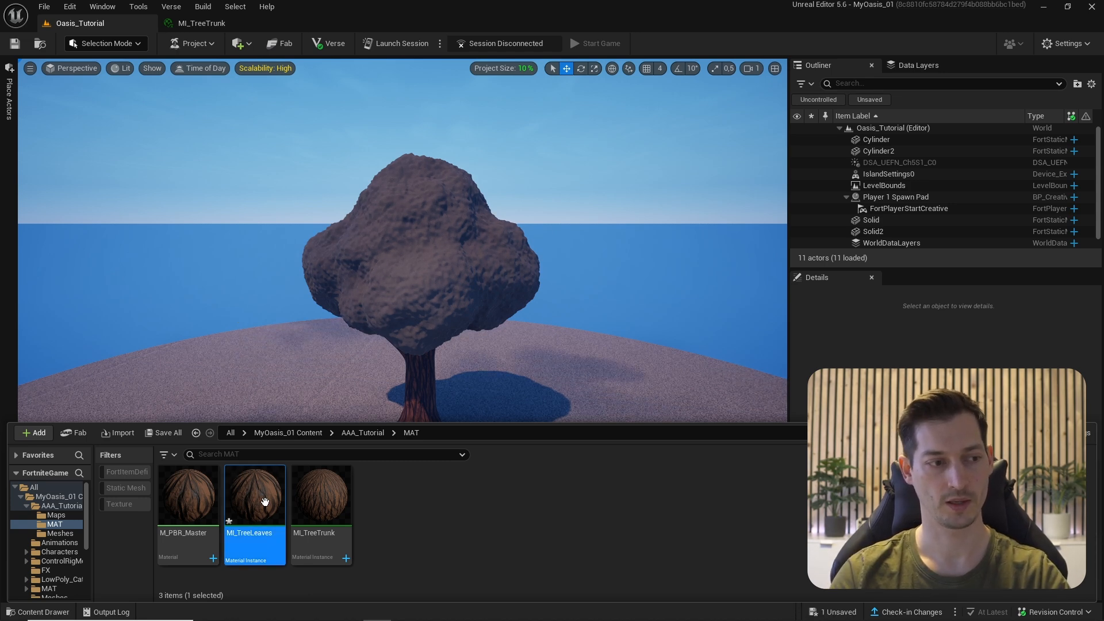
- Apply MI_TreeLeaves to the tree's canopy
drag(263, 500, 412, 249)
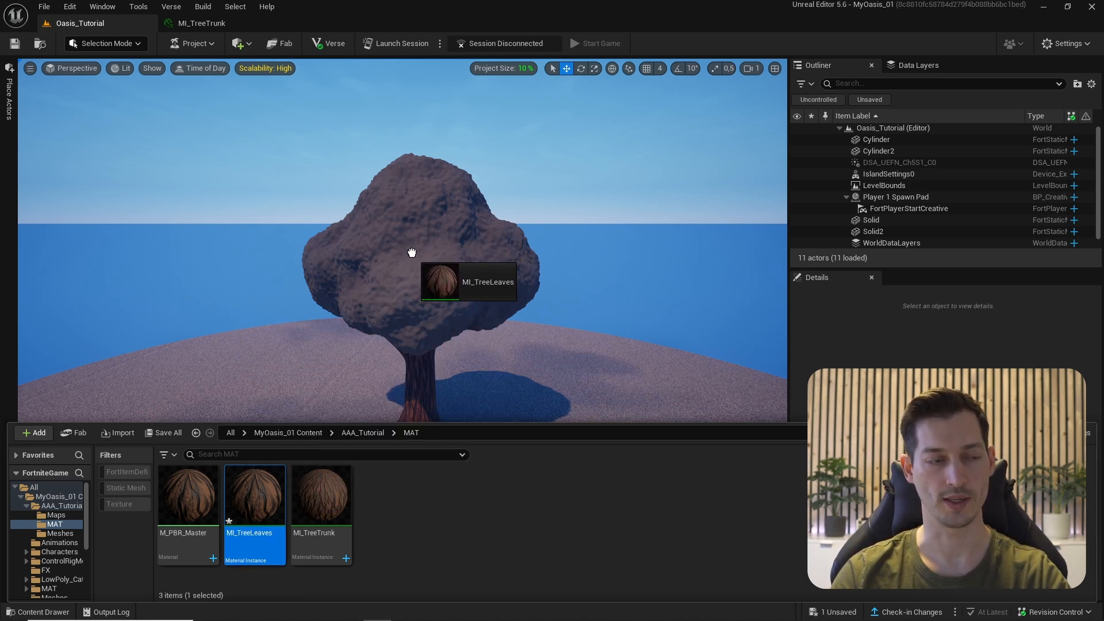
drag(411, 249, 411, 252)
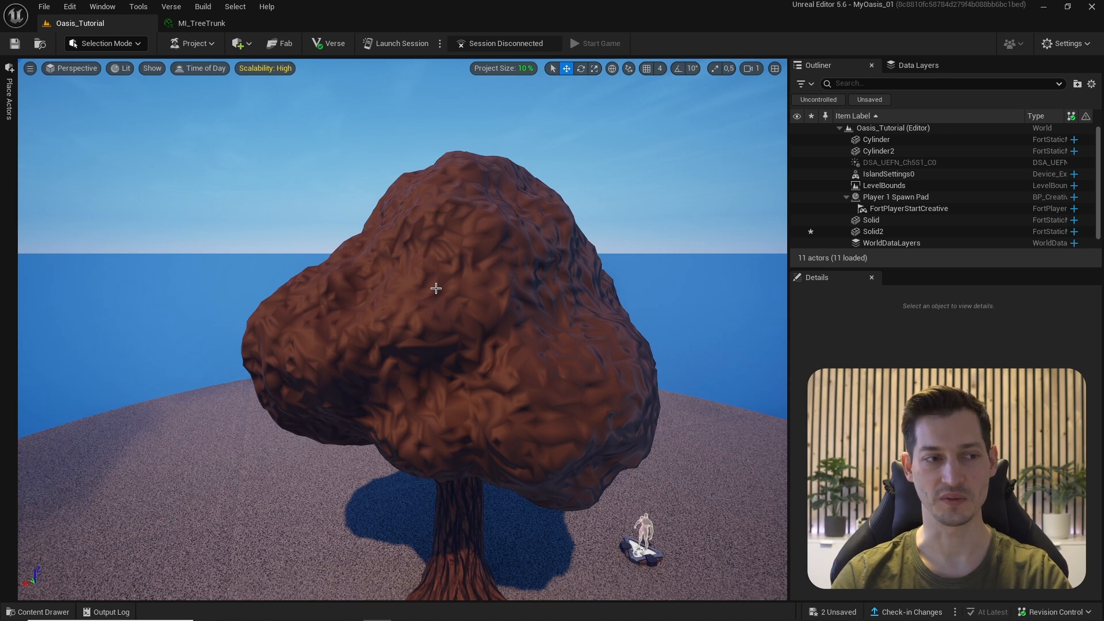
key(ctrl+space)
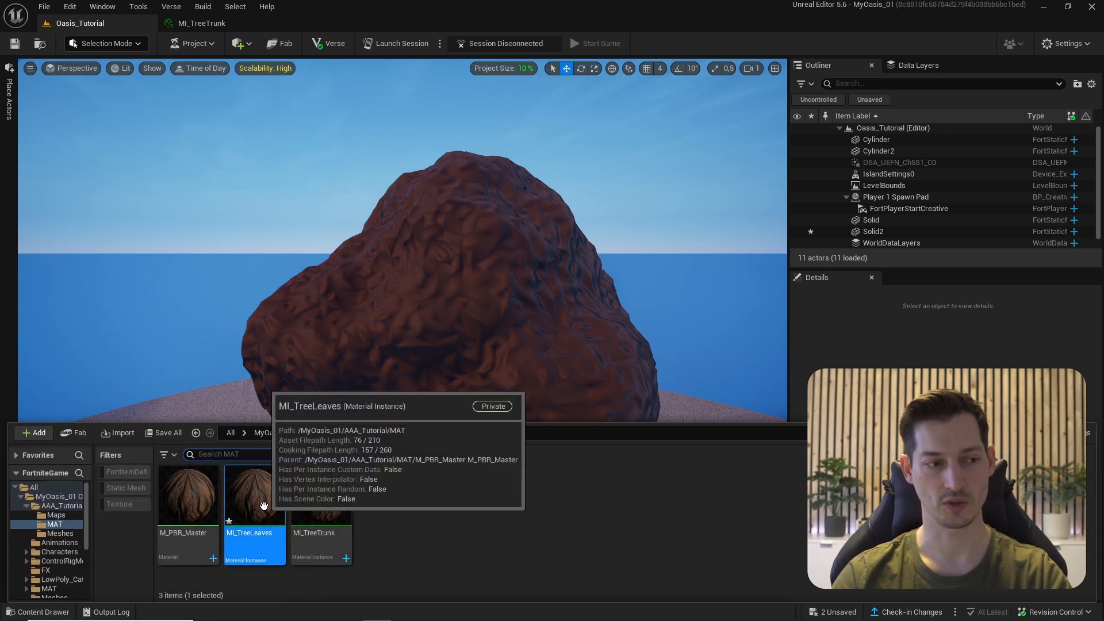
- Override MI_TreeLeaves' BaseColor with T_Tree_Leaves_ALB and Normal with T_Tree_Leaves_N
double_click(263, 505)
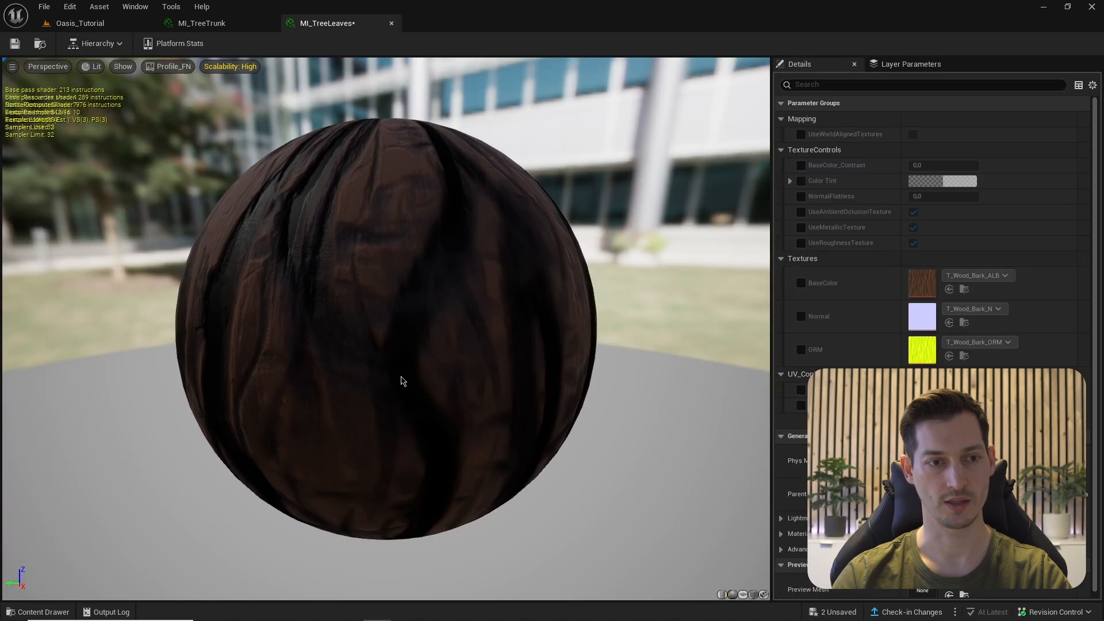
click(800, 283)
click(801, 316)
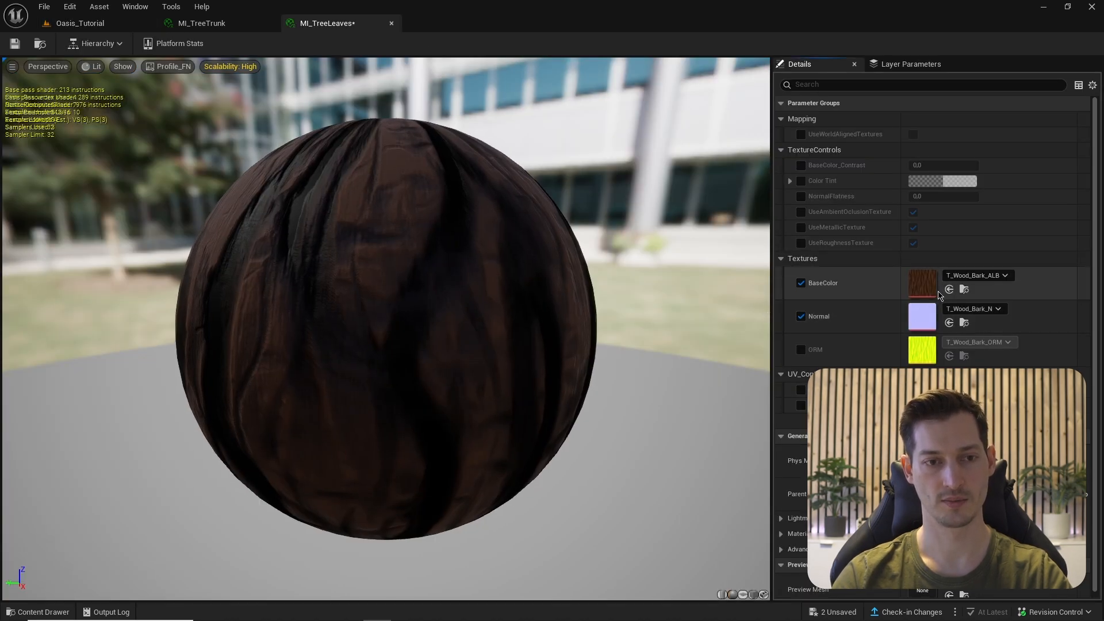
click(964, 289)
click(368, 409)
double_click(246, 484)
drag(188, 479, 924, 284)
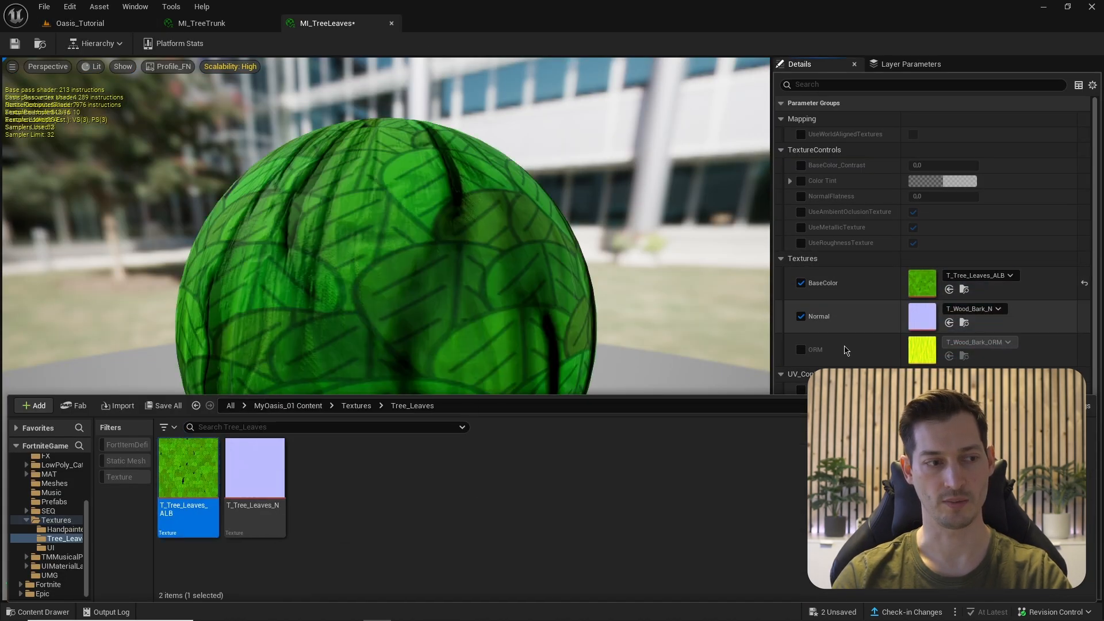
drag(254, 468, 922, 317)
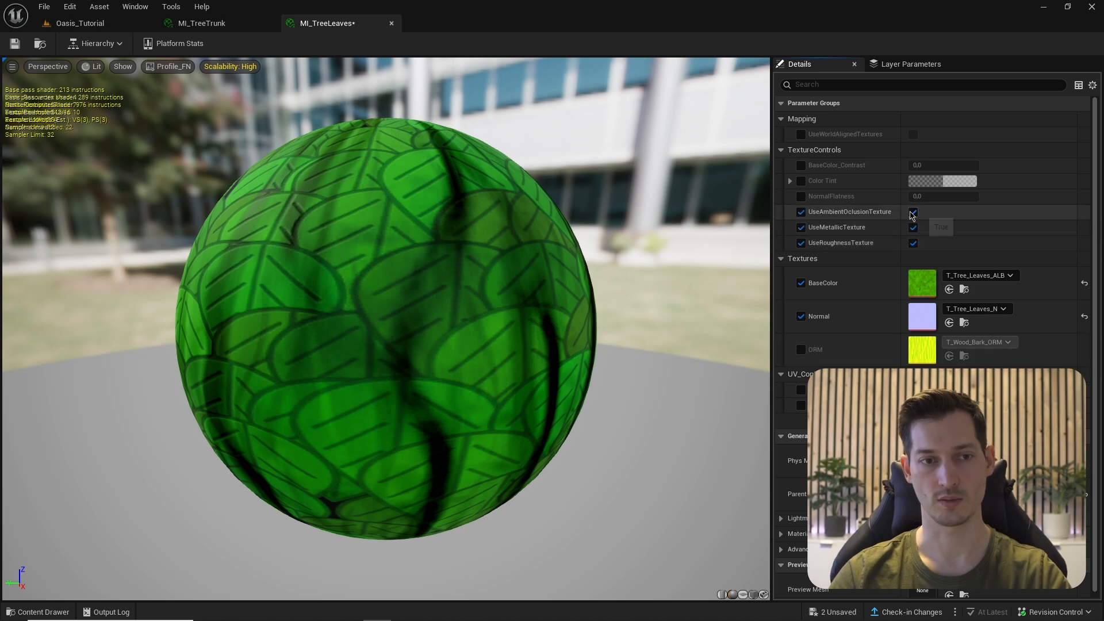
- Disable the AO, metallic and roughness textures, enable world-aligned mapping, and save MI_TreeLeaves
click(912, 213)
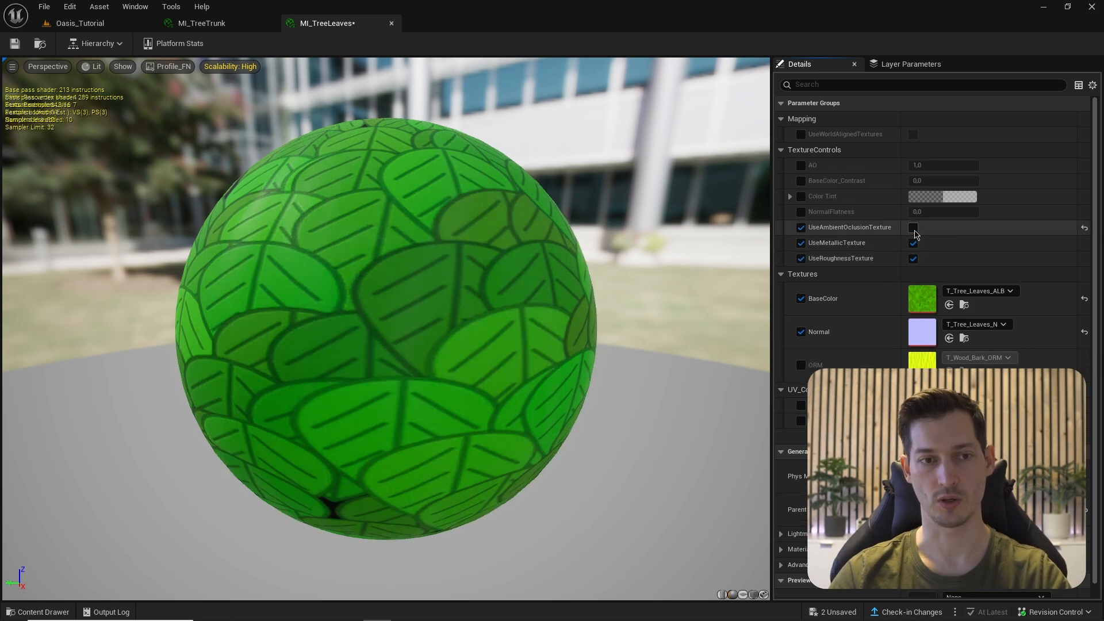
click(913, 243)
click(913, 274)
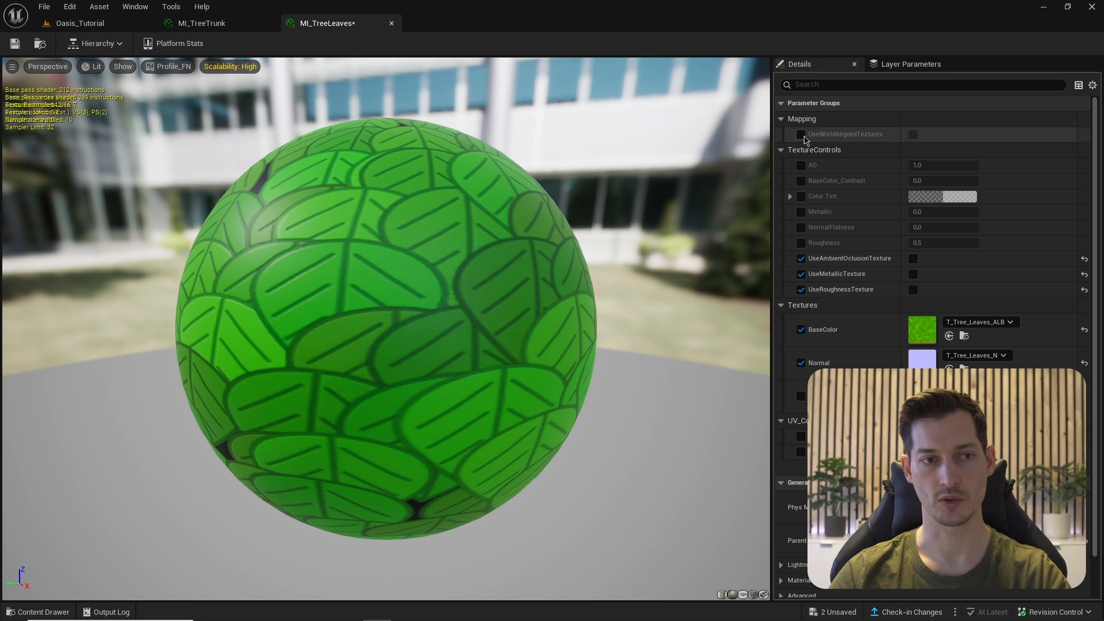
click(913, 135)
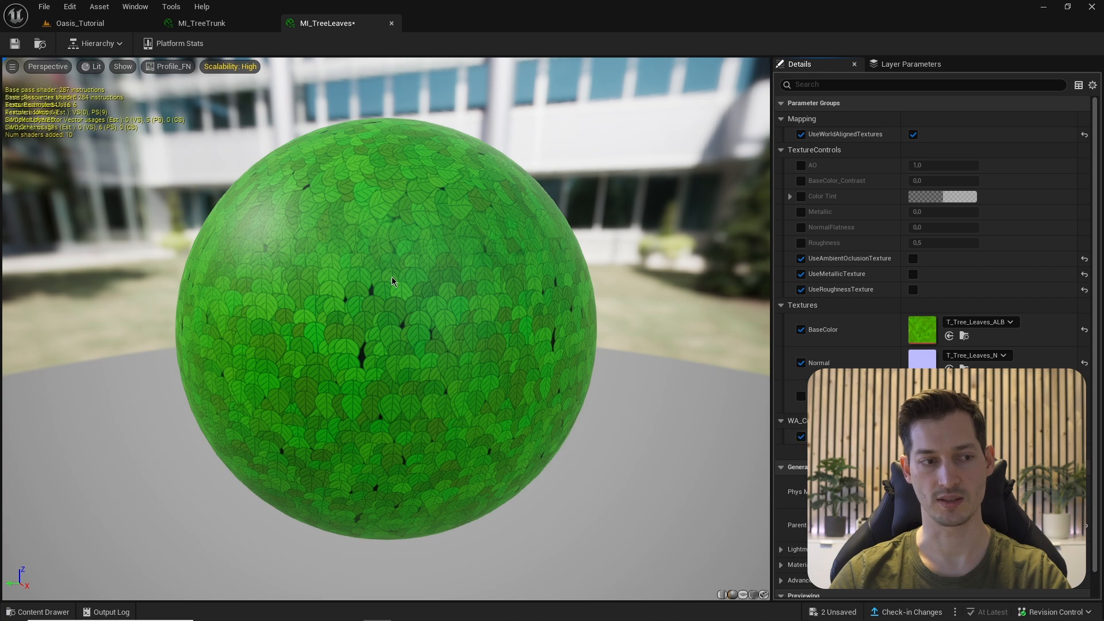
click(14, 43)
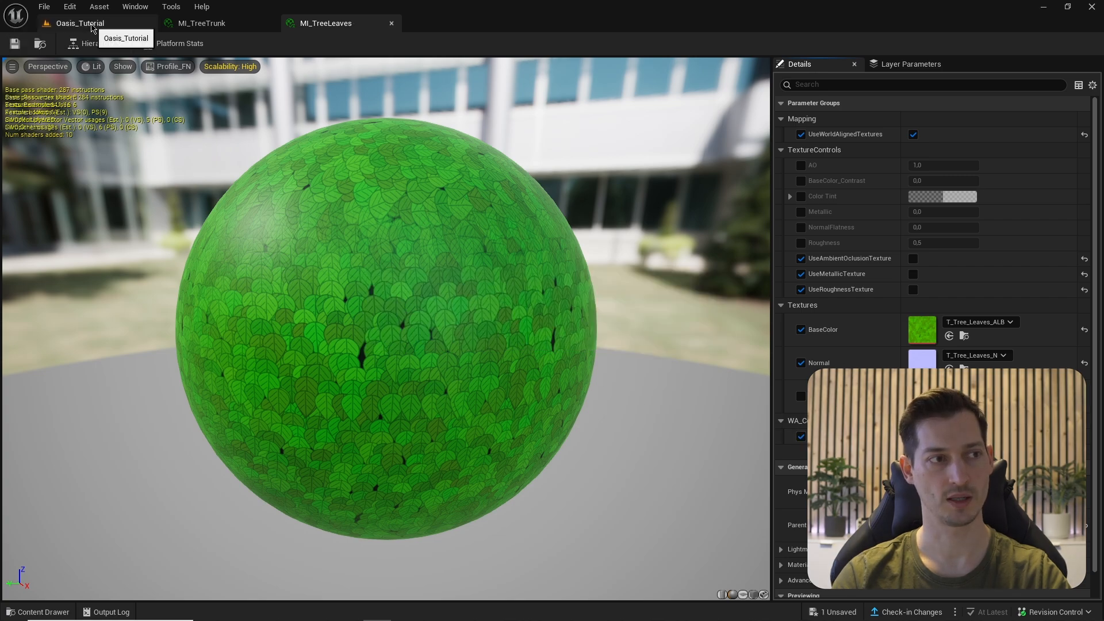
- In the Oasis_Tutorial level, fly around the tree to inspect the new leaves
click(92, 26)
key(a)
right_drag(370, 306, 669, 271)
key(w)
key(q)
key(w)
key(s)
key(a)
right_drag(405, 233, 496, 245)
key(w)
- Enable MI_TreeLeaves' Color Tint override and set it to a slightly darker green
click(305, 23)
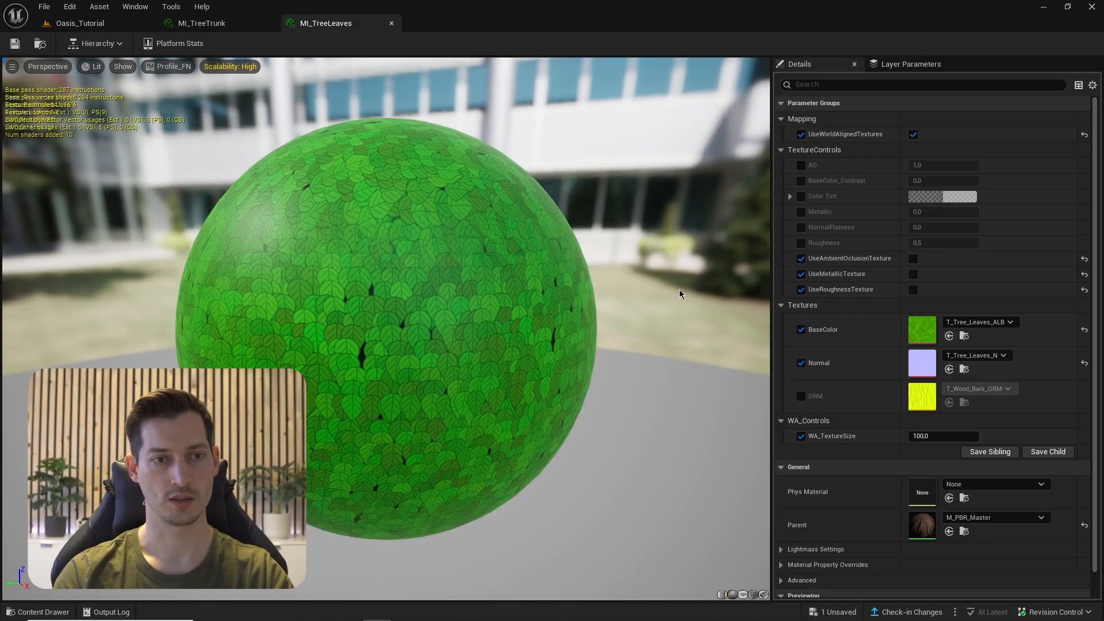
click(801, 196)
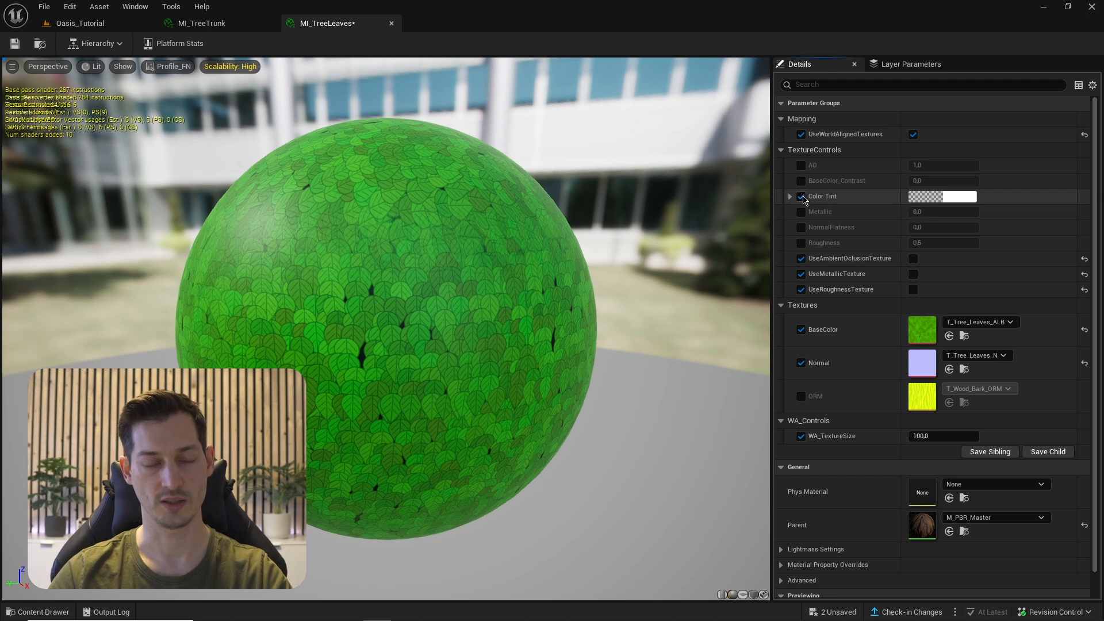
click(943, 196)
drag(761, 321, 757, 327)
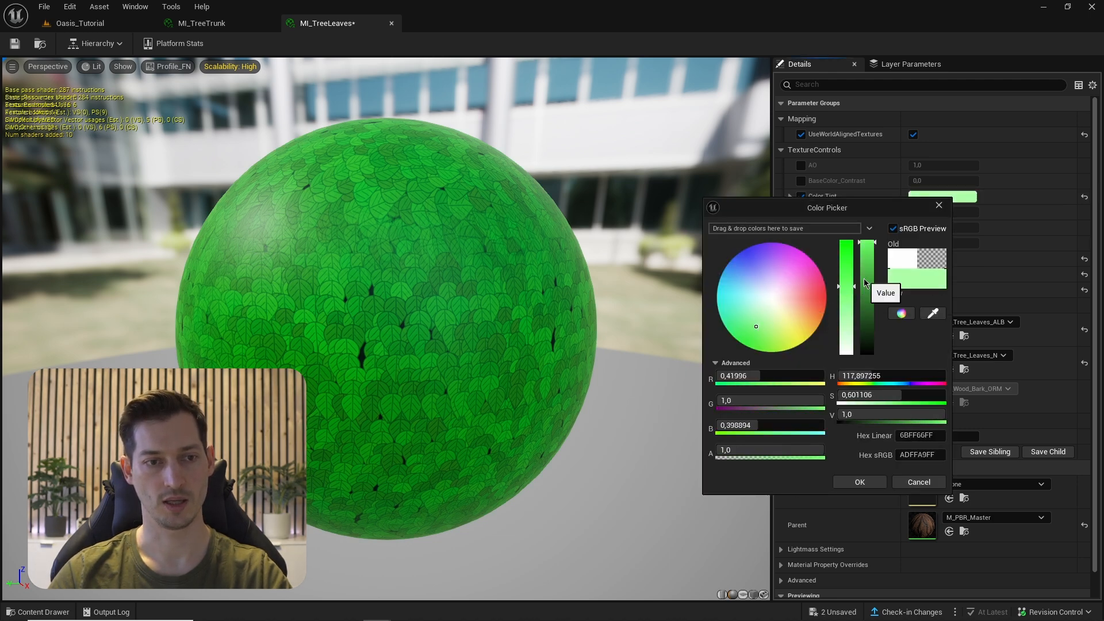
click(866, 294)
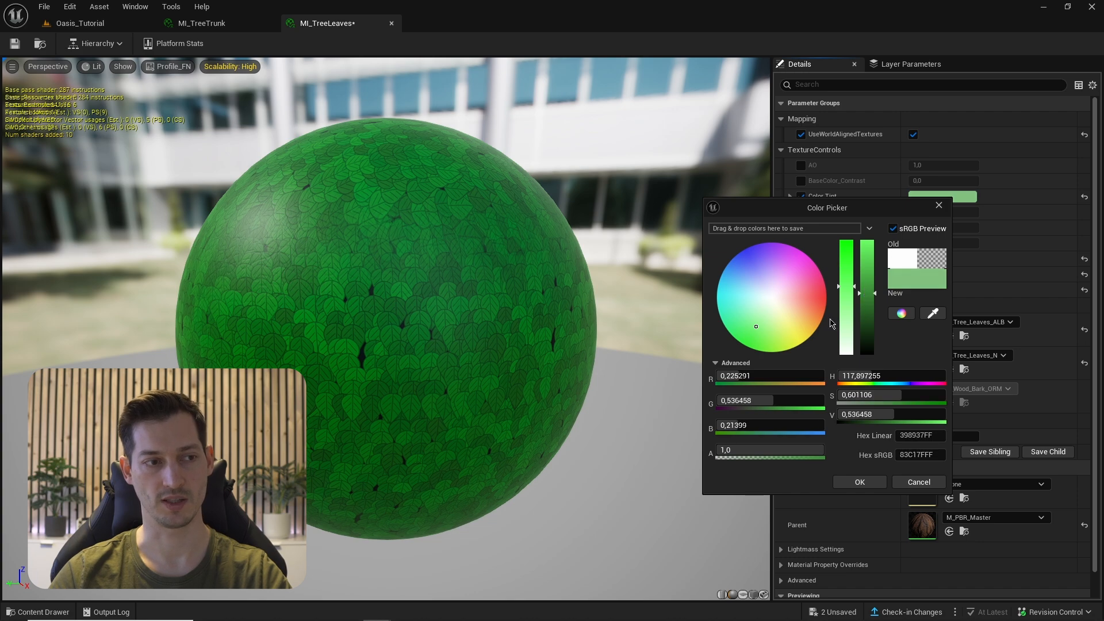
drag(875, 297, 874, 303)
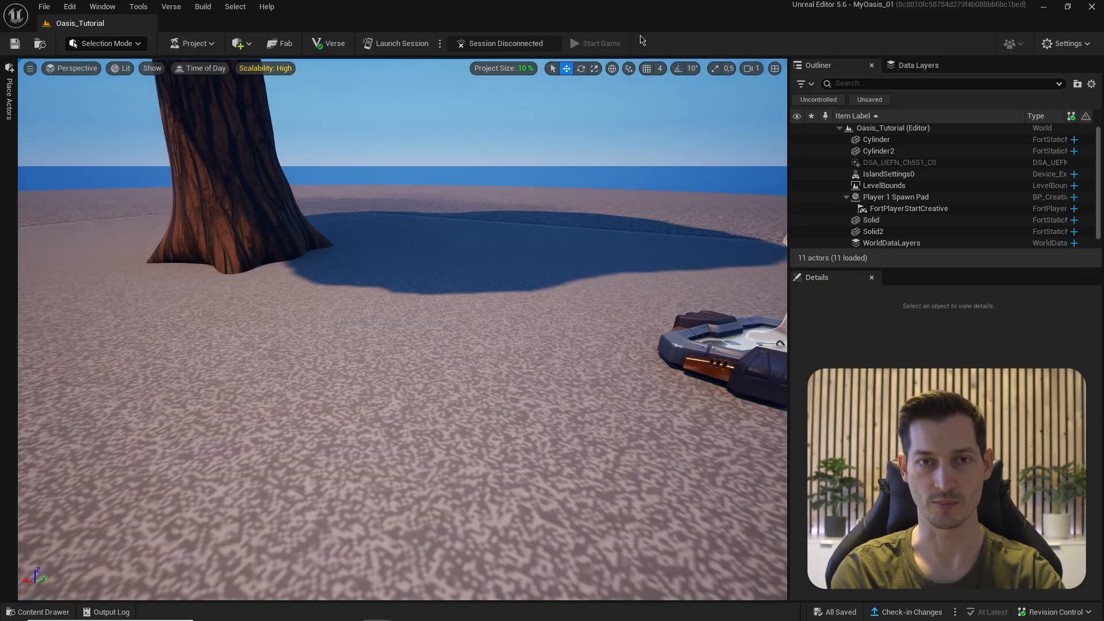
- Start a Modeling Mode box with width 200, depth 10, height 5 and centred pivot
key(shift+5)
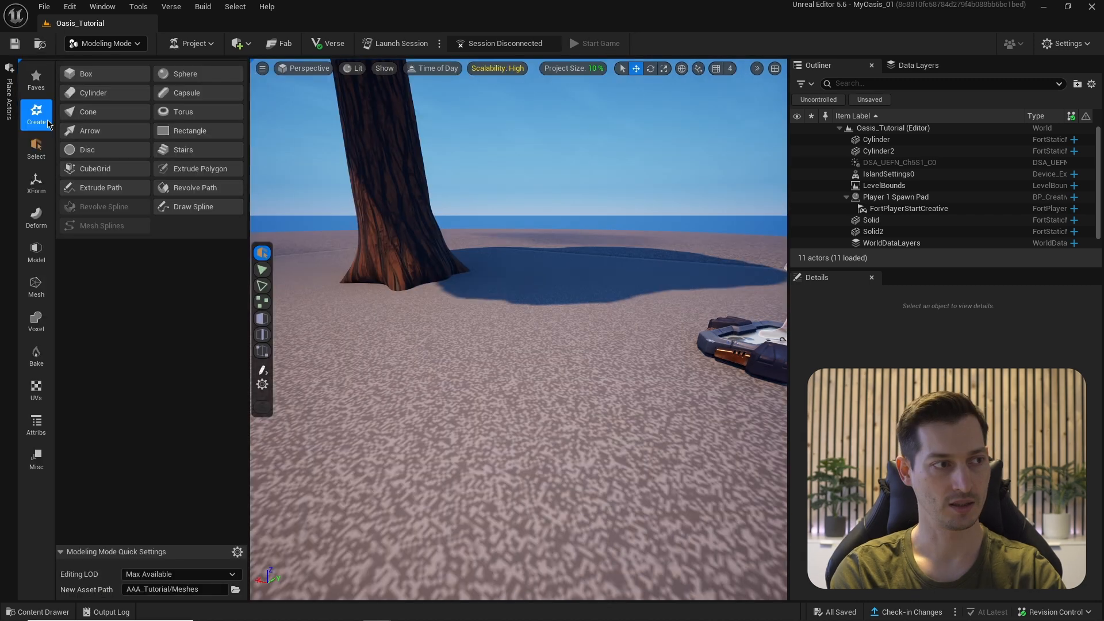
click(86, 75)
click(148, 129)
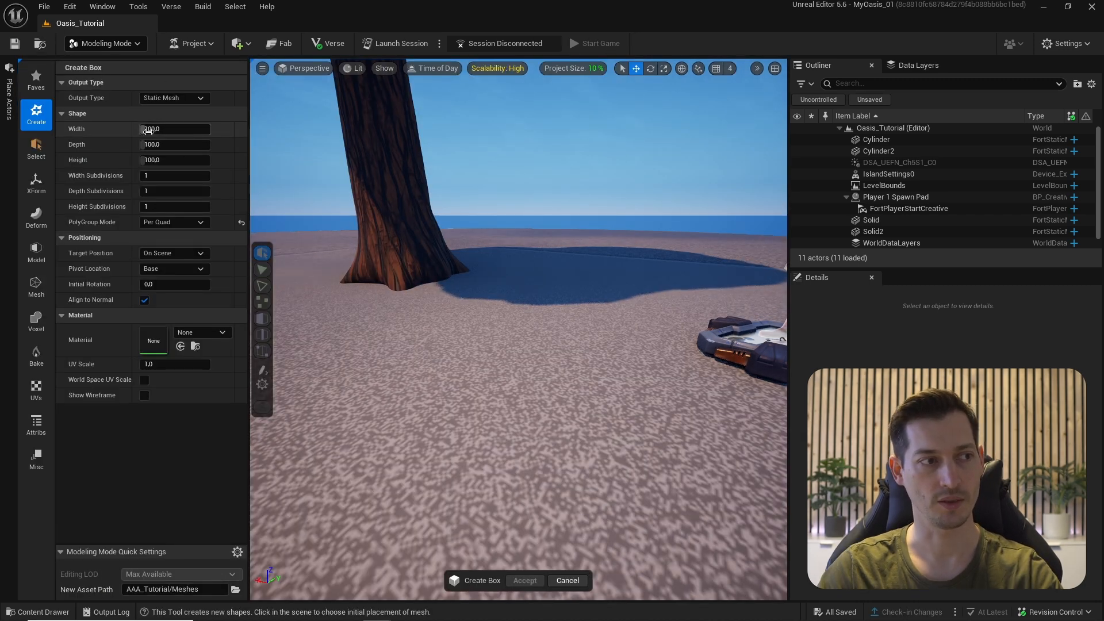
text(2)
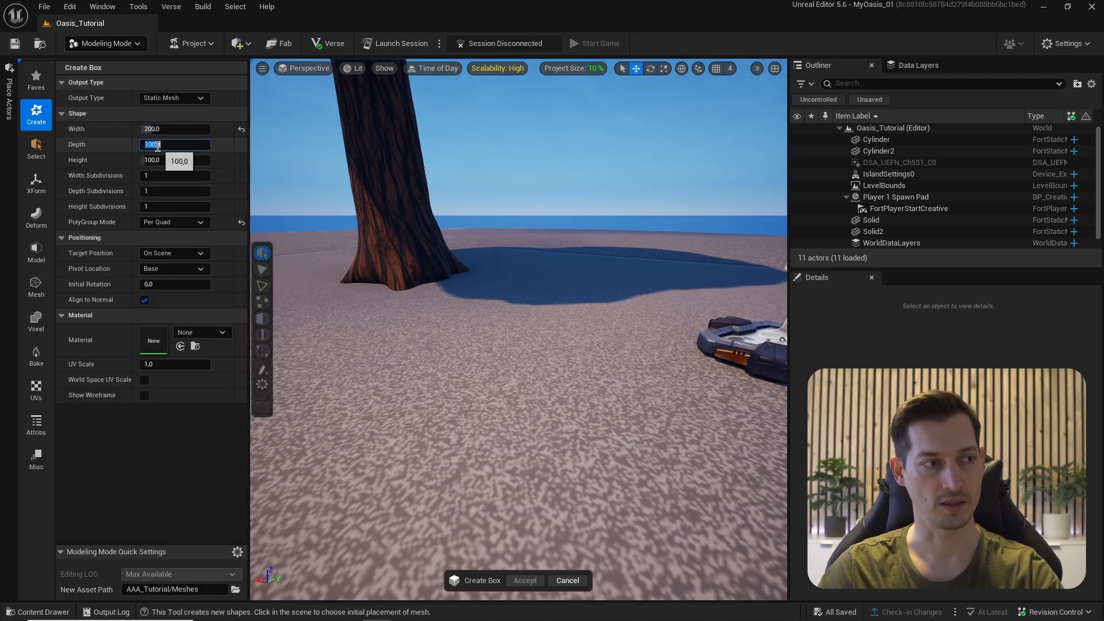
text(1)
click(148, 161)
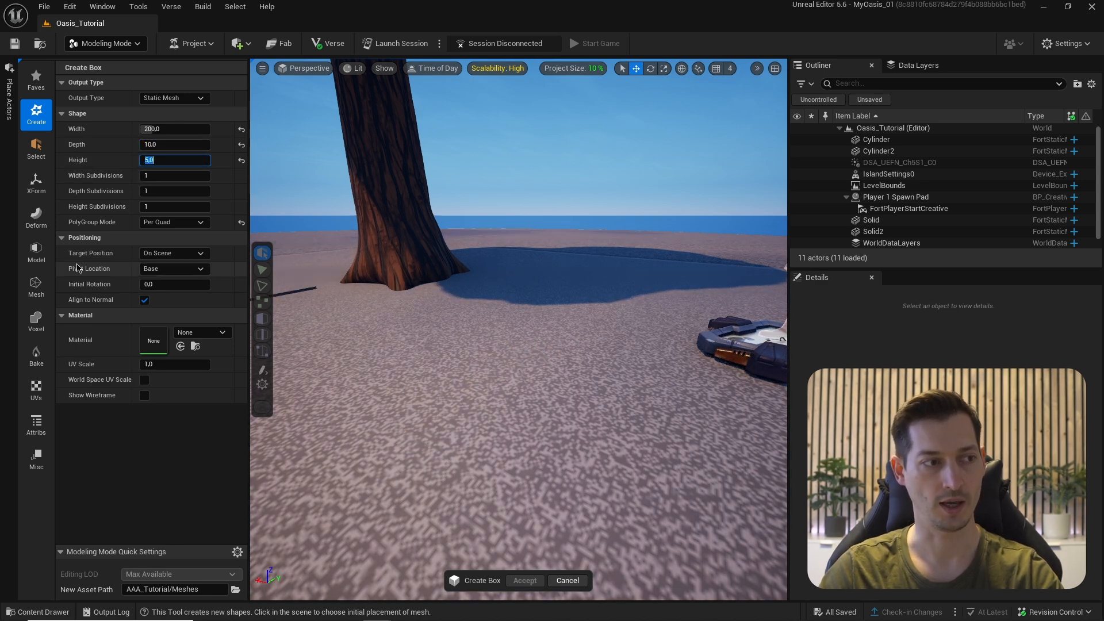
click(174, 268)
click(167, 280)
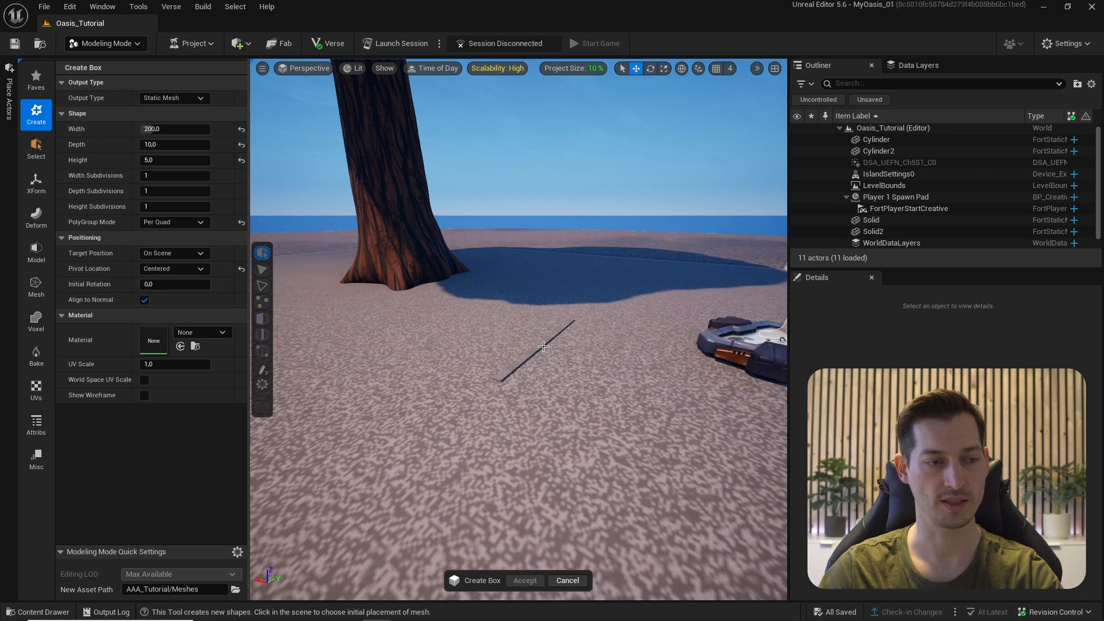
- Place the box on the sand near the tree and accept it
click(492, 328)
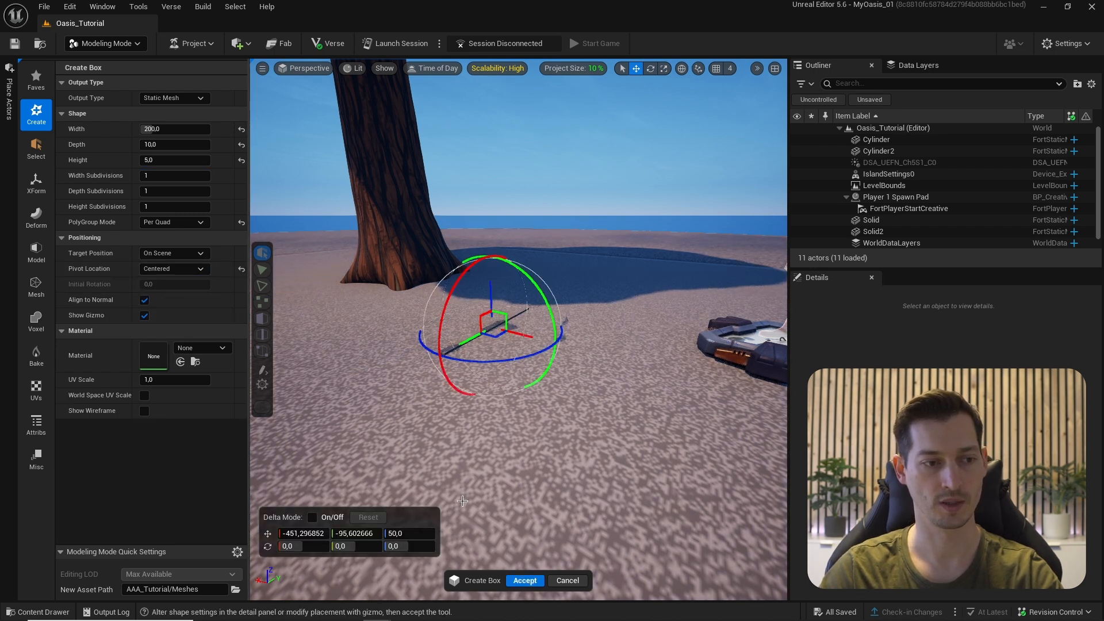
click(523, 581)
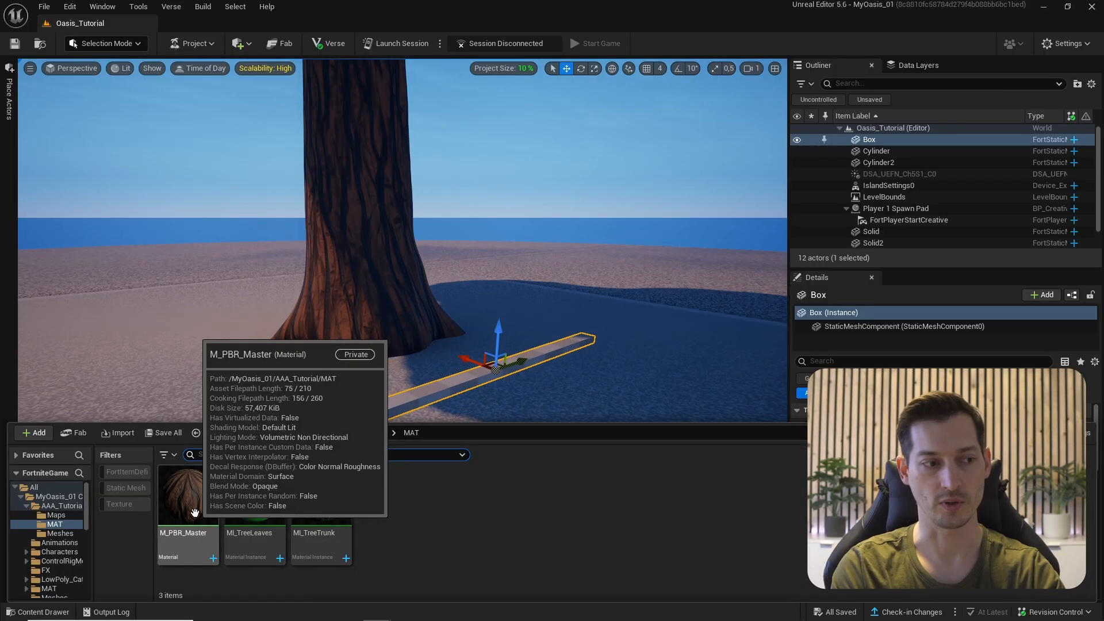
right_click(197, 506)
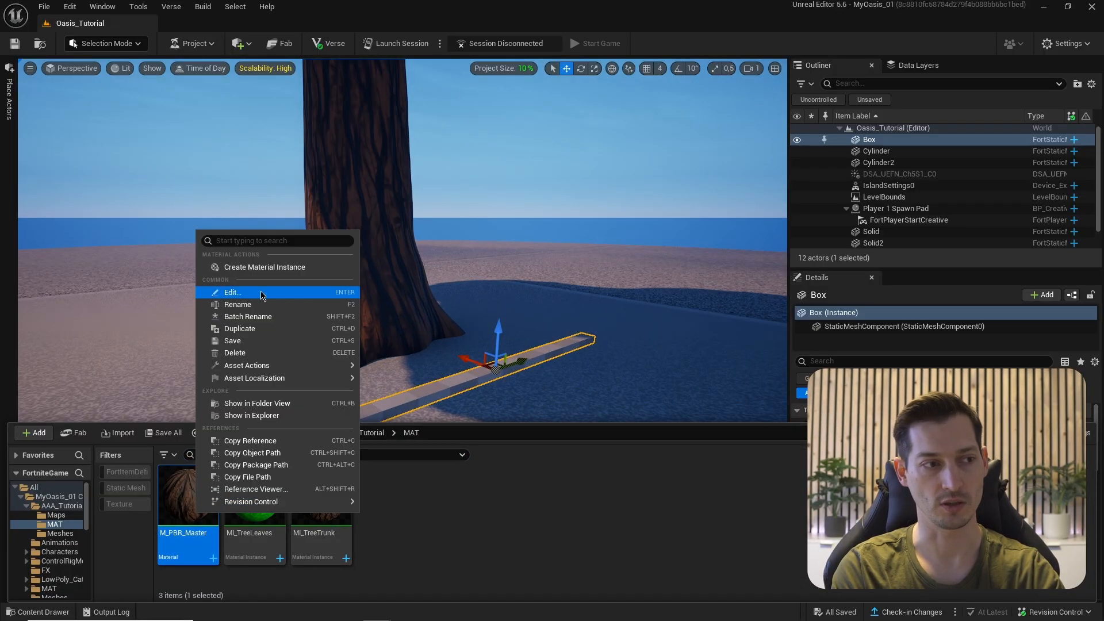
- Create MI_WoodenPlanks from M_PBR_Master and enable its BaseColor and Normal overrides
click(256, 268)
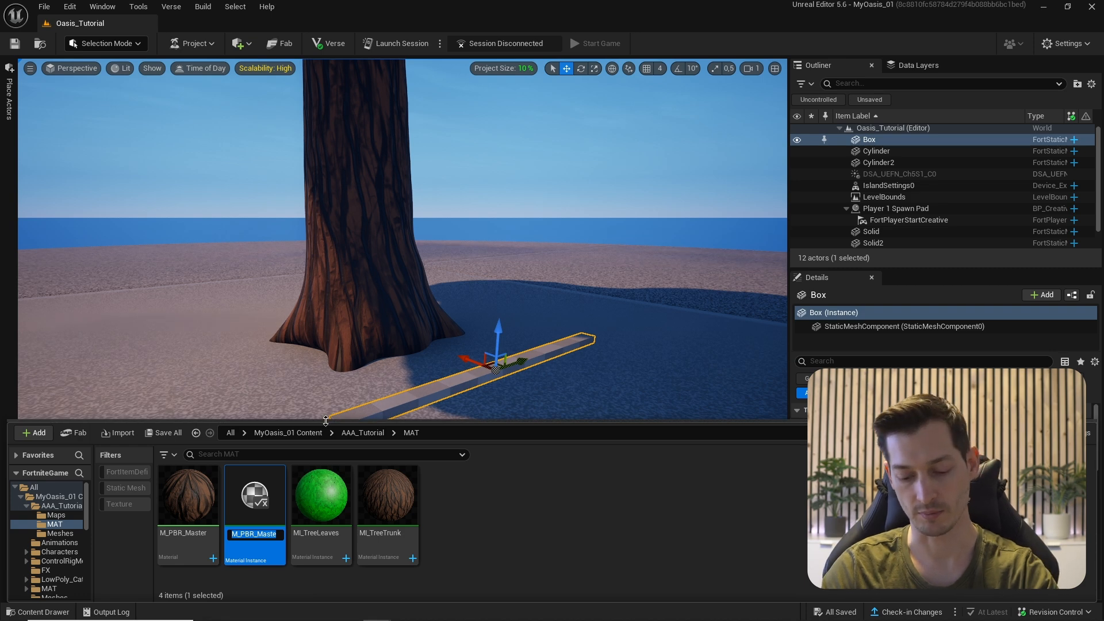
text(MI_Wood)
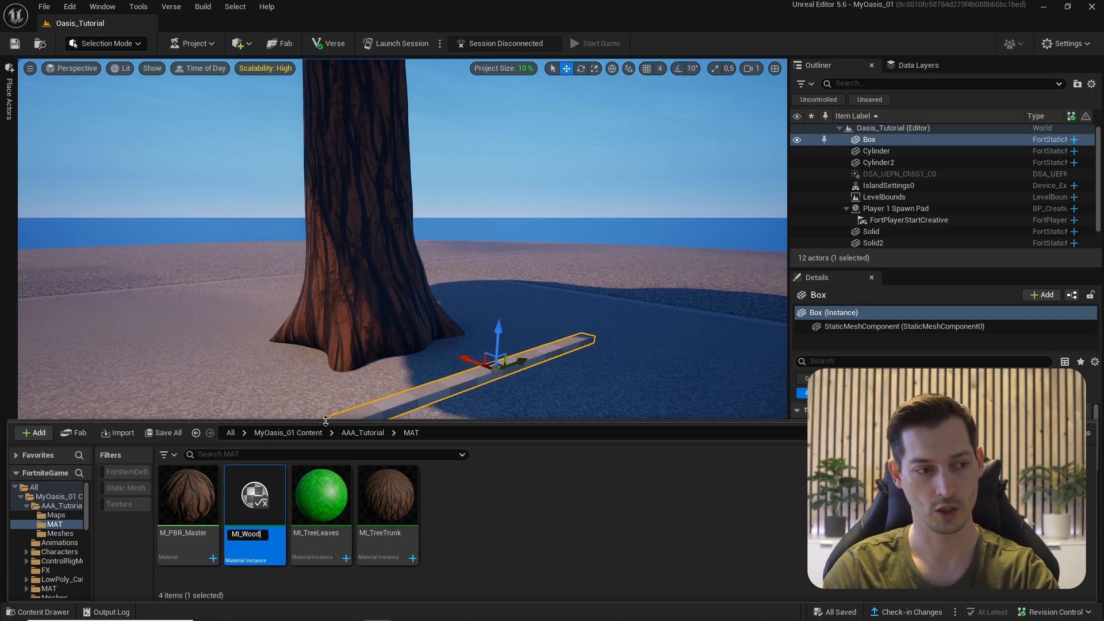
text(enPlanks)
key(Return)
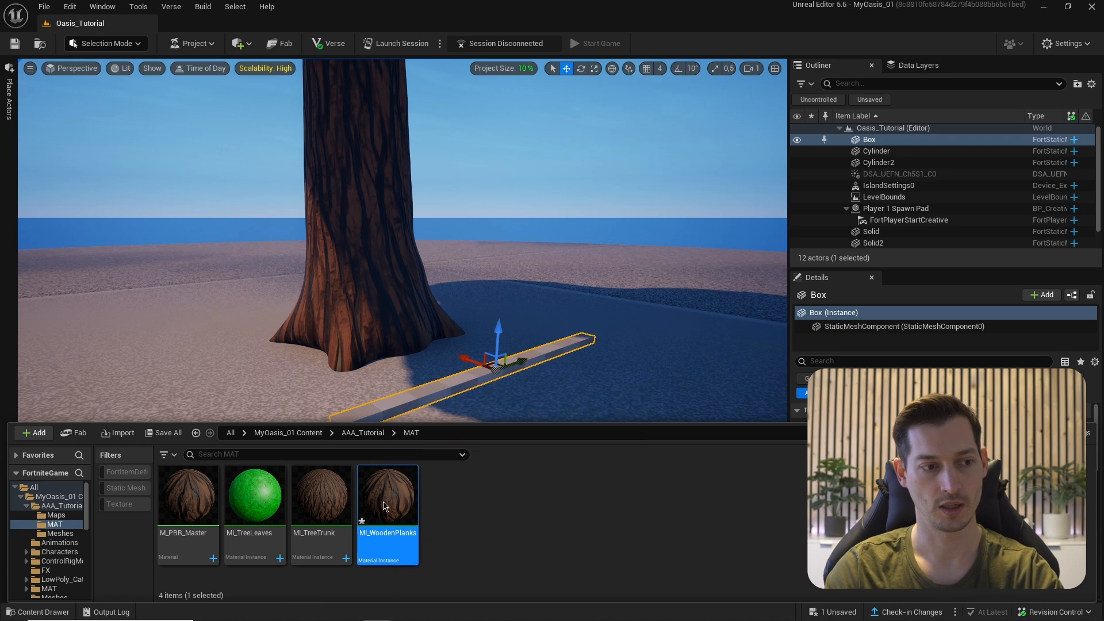
key(ctrl+space)
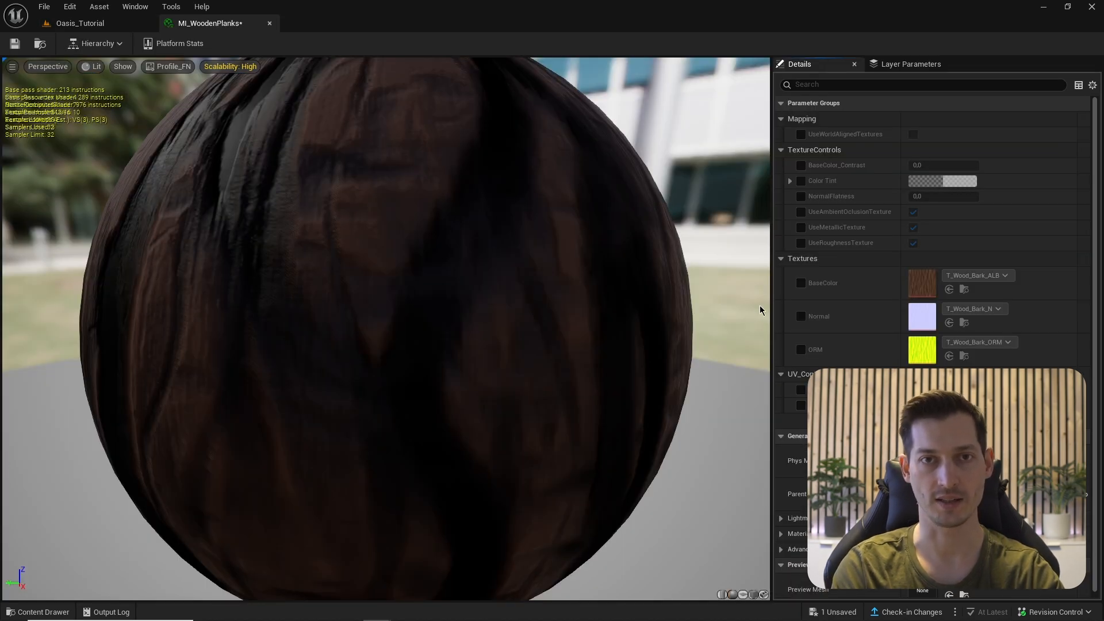
click(801, 283)
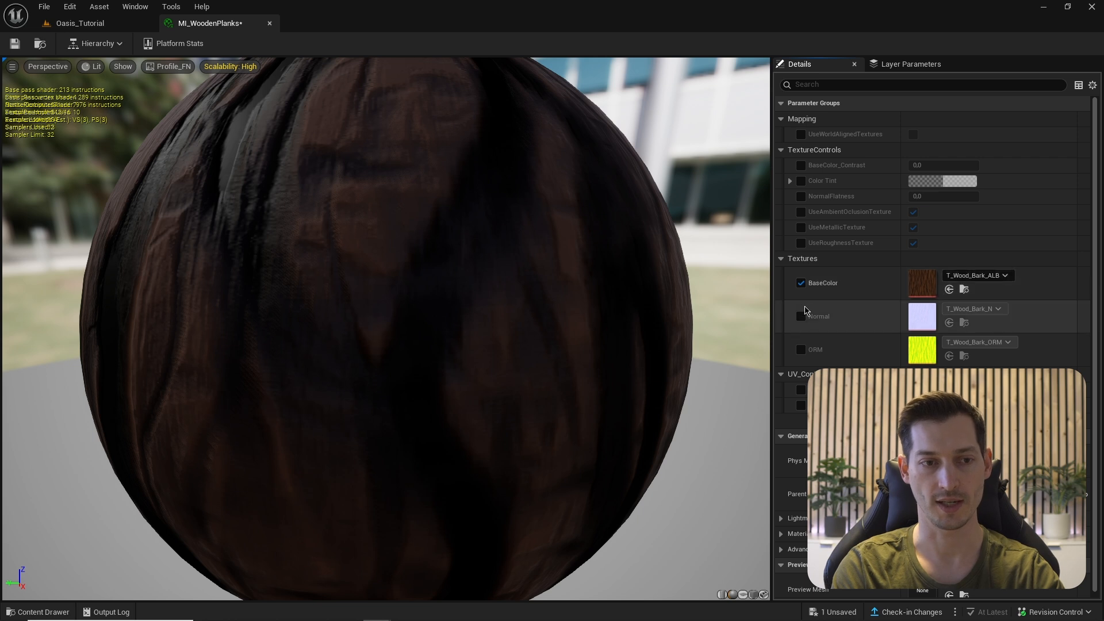
click(801, 317)
- Browse the Fortnite content folder filtered to textures to find the AmberForestTown ceiling textures
key(ctrl+space)
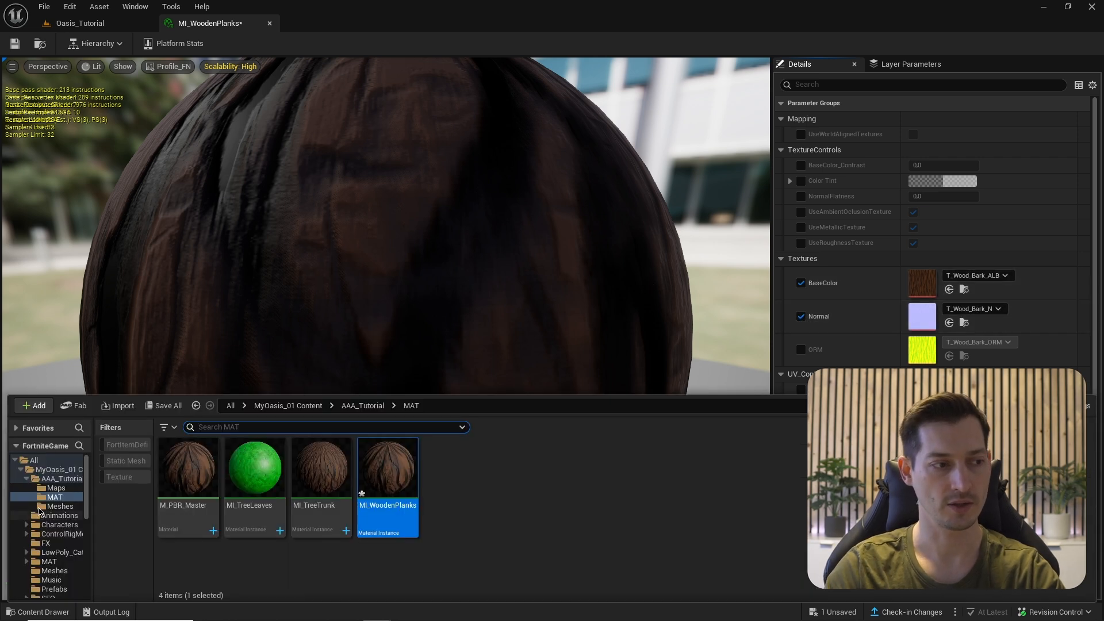
click(38, 471)
click(33, 460)
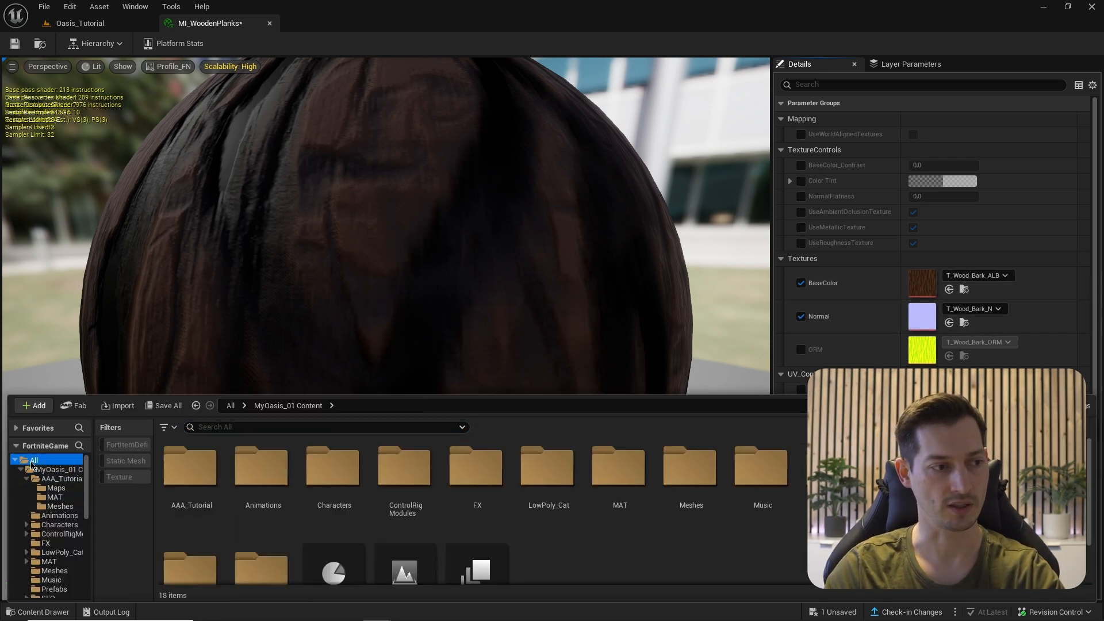
double_click(260, 468)
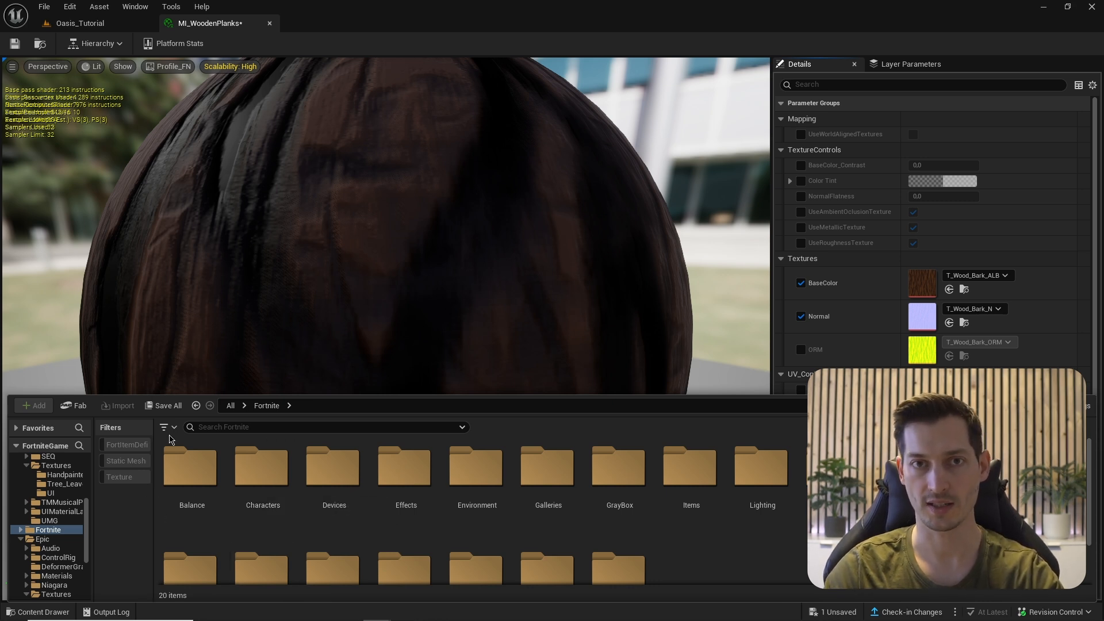
click(171, 433)
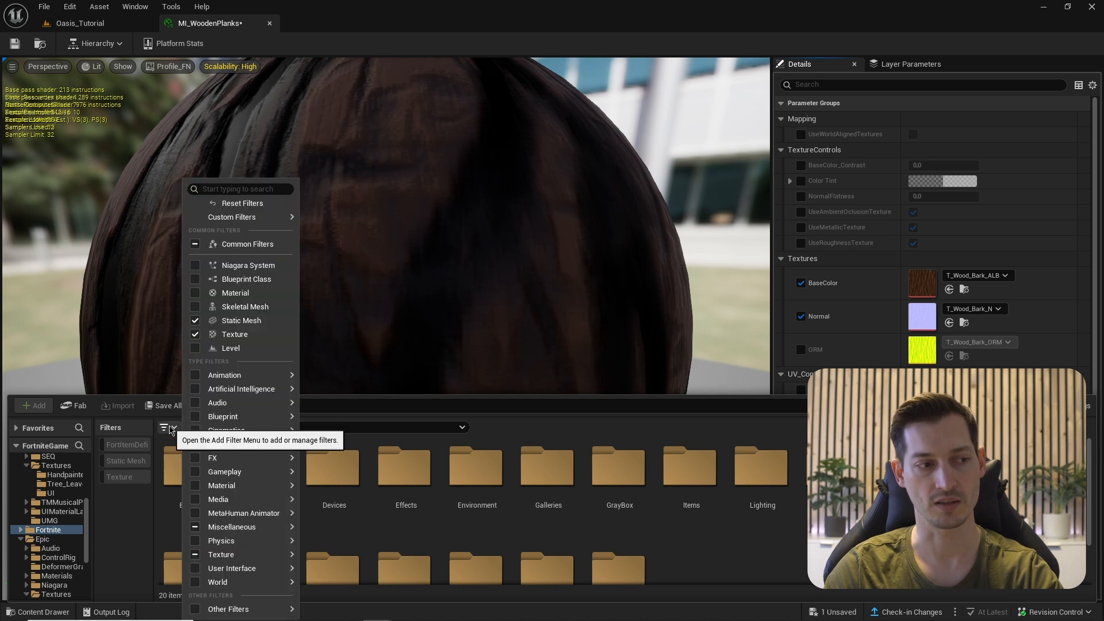
click(117, 492)
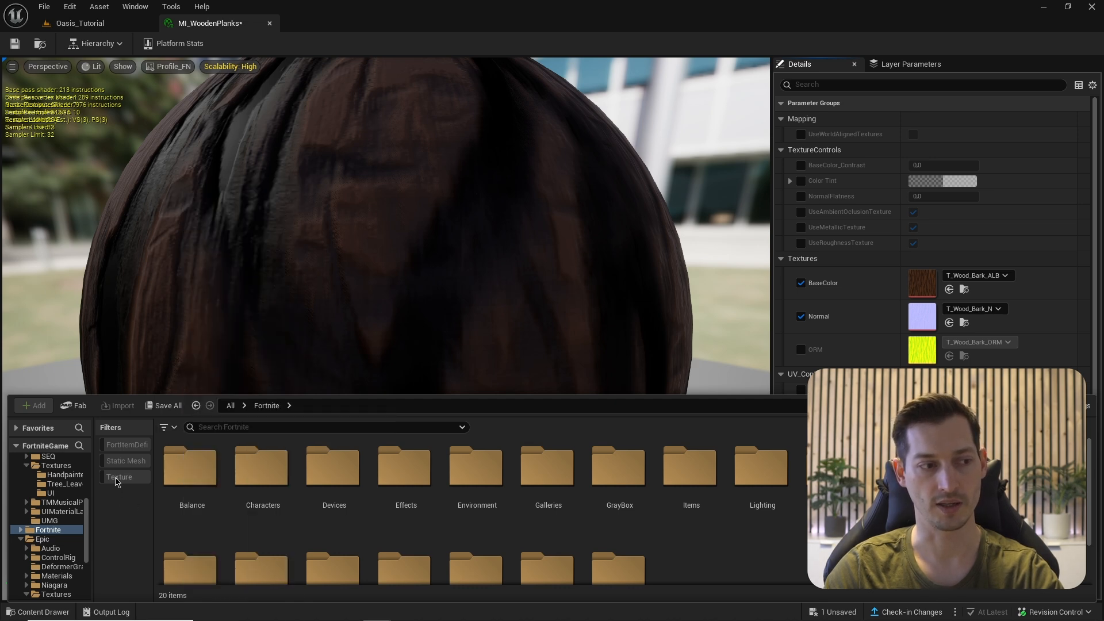
click(118, 476)
scroll(521, 471, down, 5)
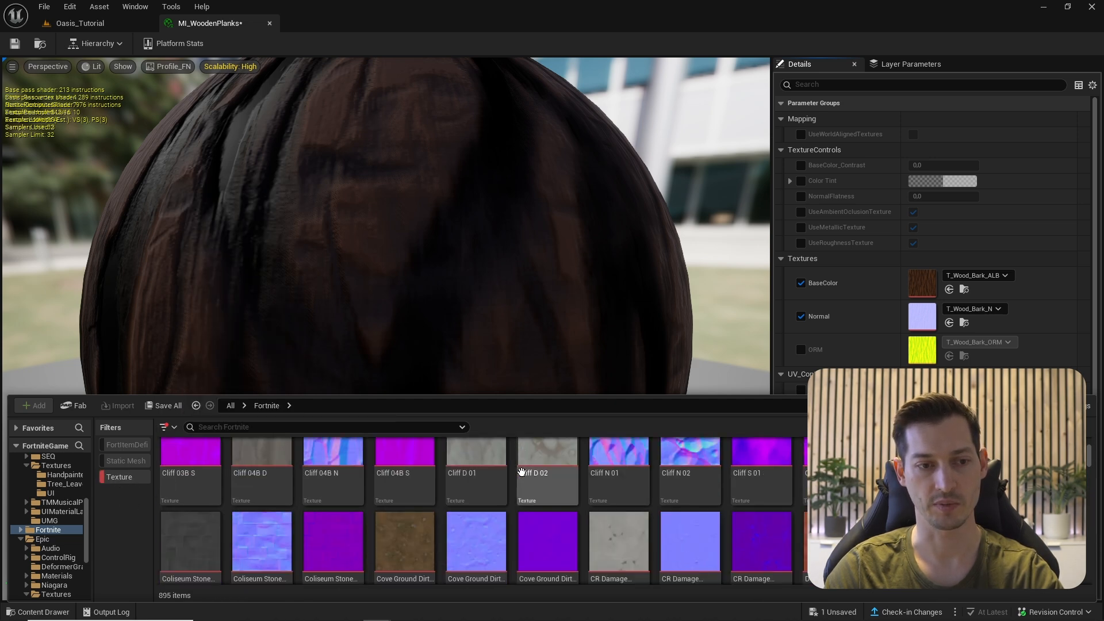
scroll(522, 471, up, 6)
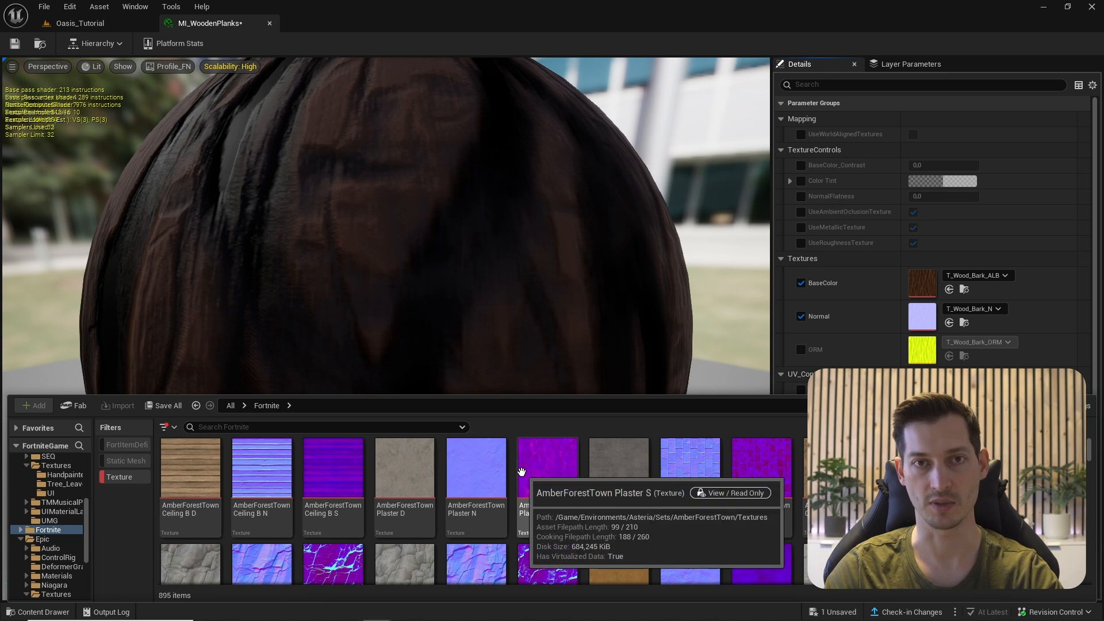
- Use Ceiling_B_D as MI_WoodenPlanks' base colour and Ceiling_B_N as its normal texture
click(190, 476)
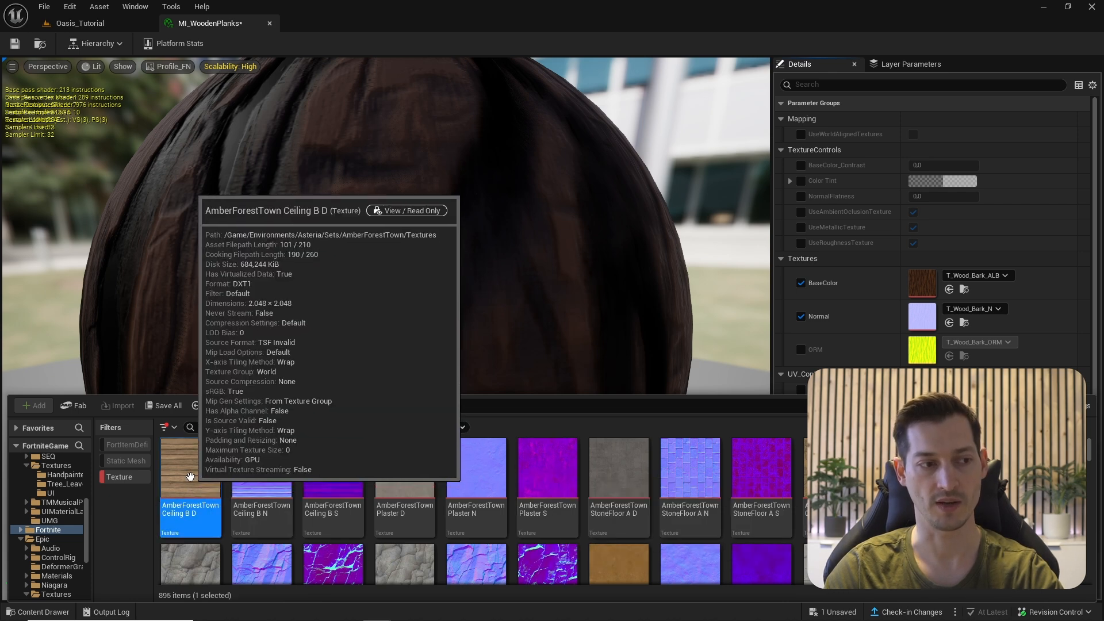
drag(190, 477, 924, 287)
drag(253, 460, 913, 317)
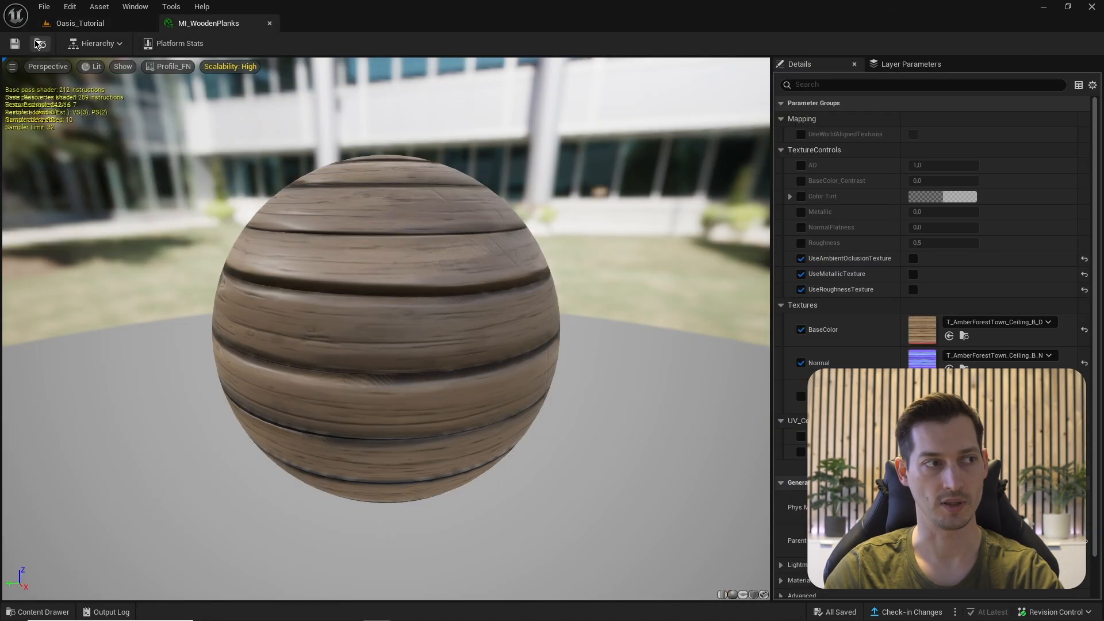
click(37, 44)
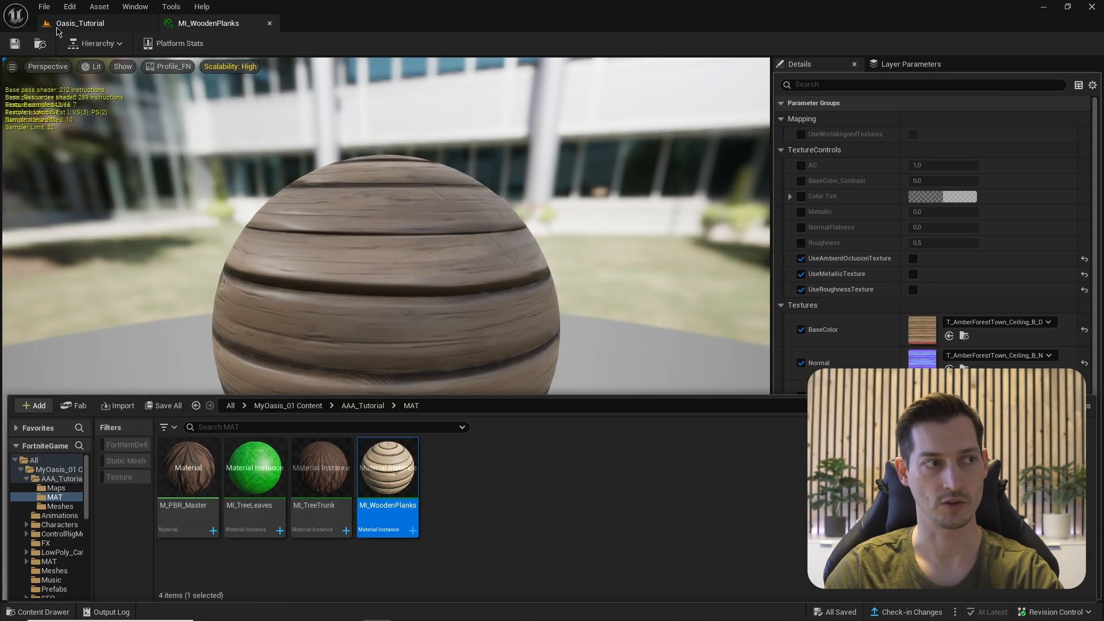
click(80, 23)
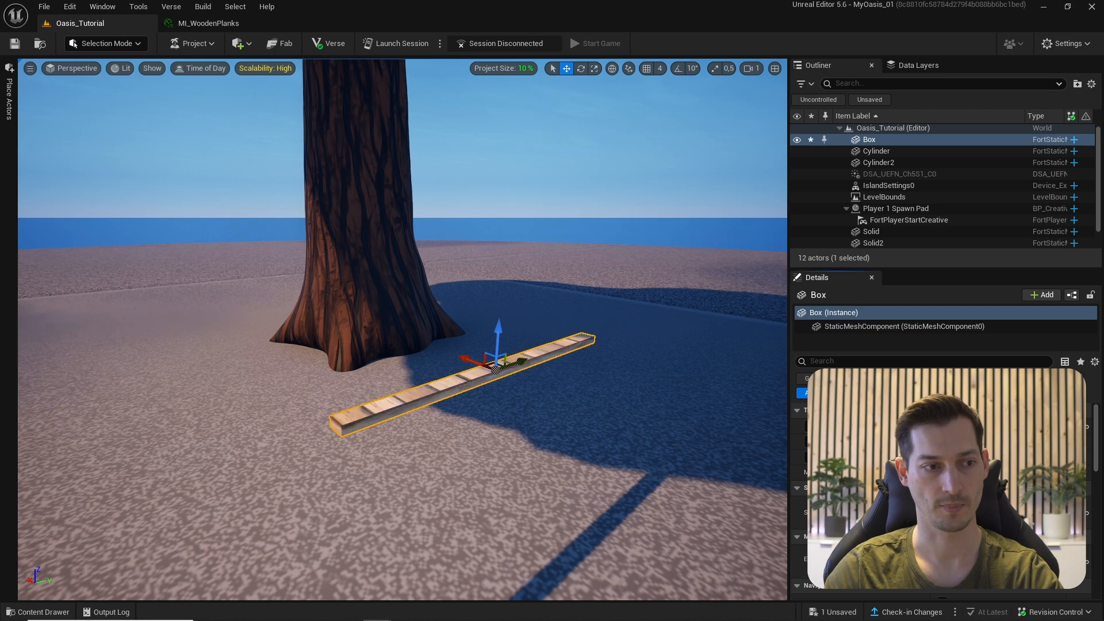
- Frame the wooden plank in the viewport and switch to Modeling Mode
key(f)
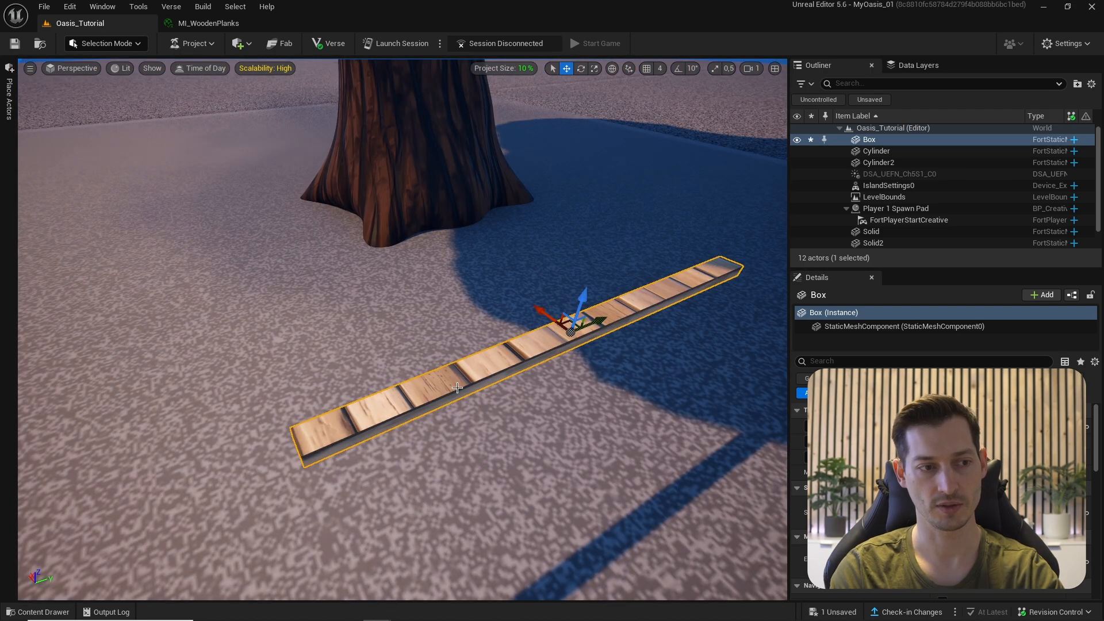
mouse_move(299, 436)
right_down()
mouse_move(299, 345)
mouse_move(299, 437)
right_up()
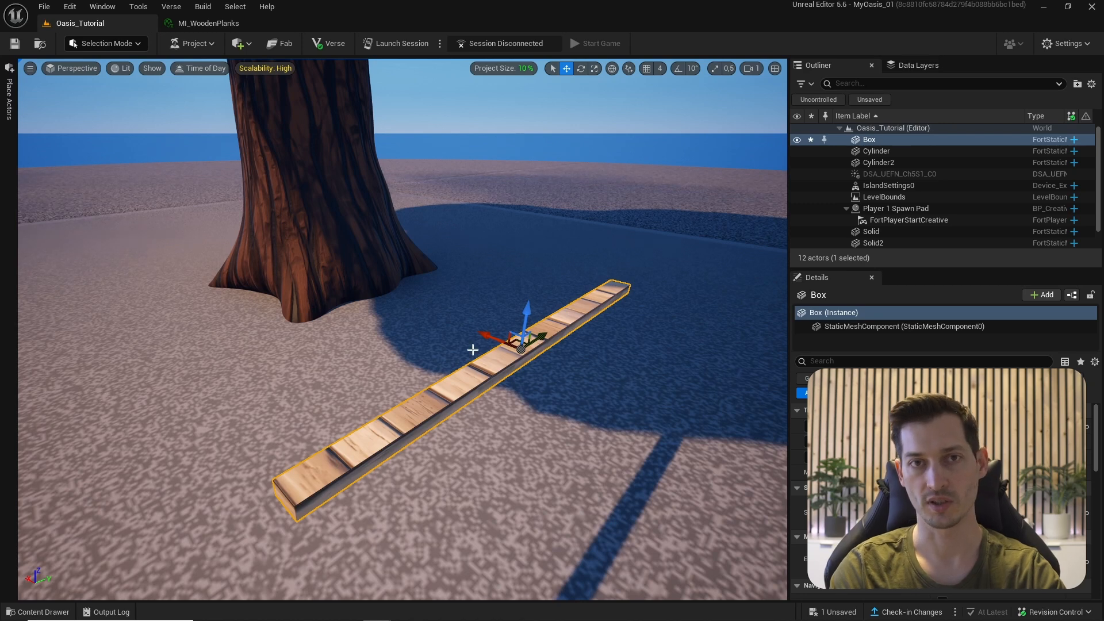
scroll(472, 350, down, 4)
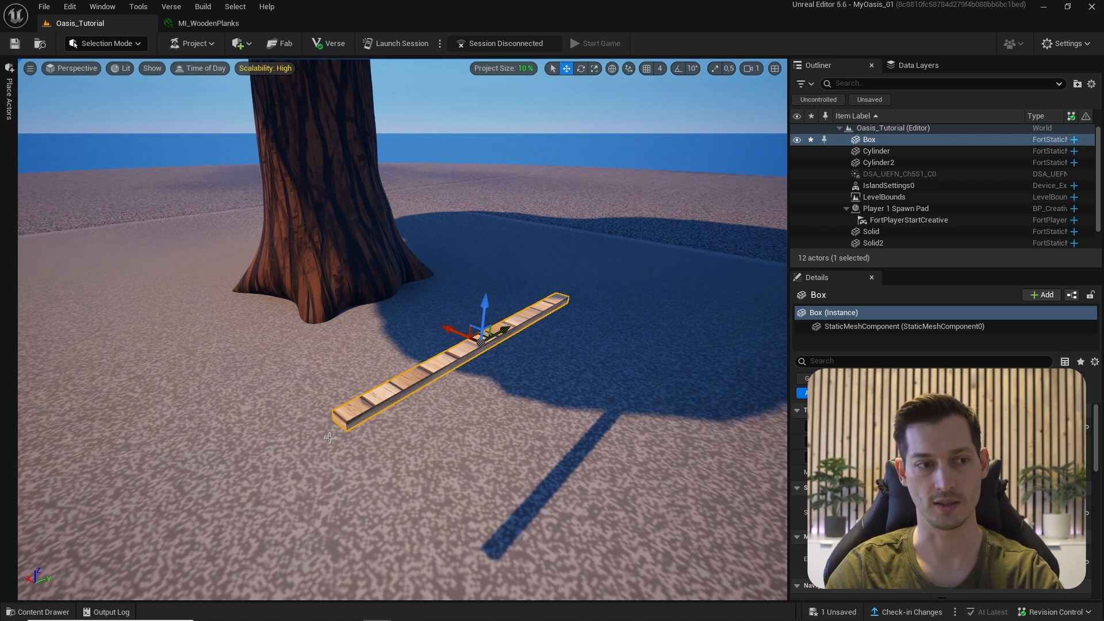
click(77, 44)
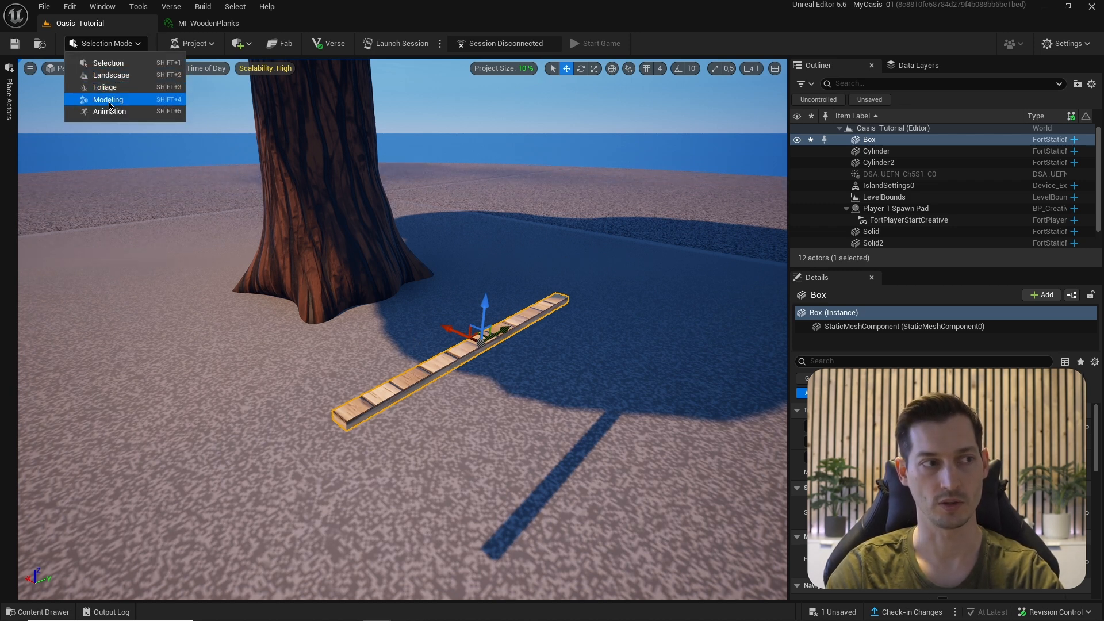
click(107, 100)
- Rotate the plank's UV island 90° in Transform UVs and accept
click(36, 389)
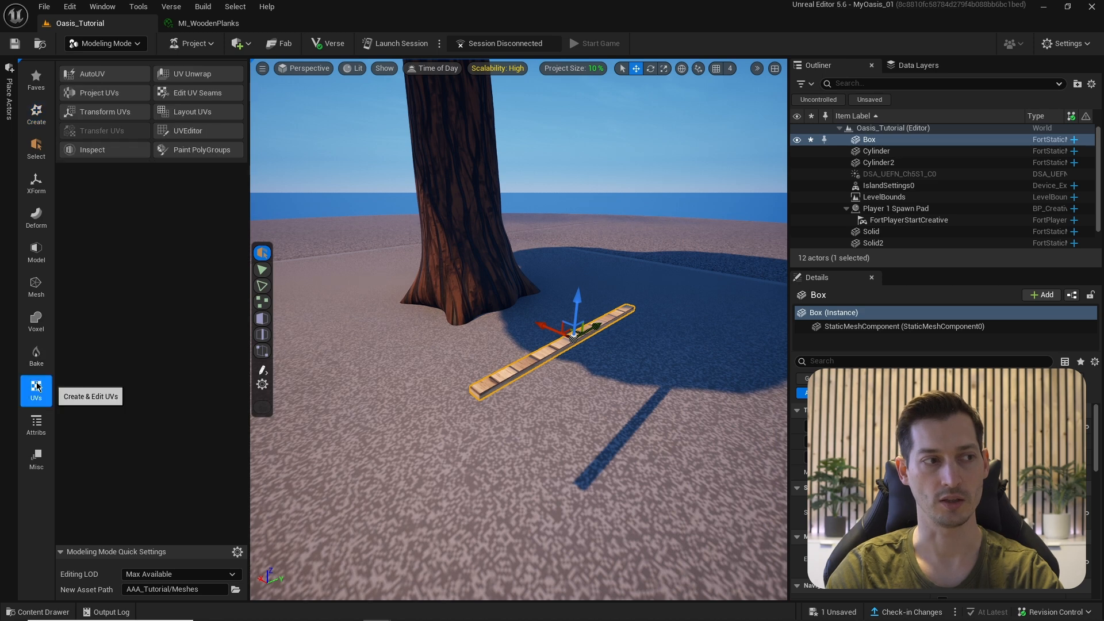
click(105, 111)
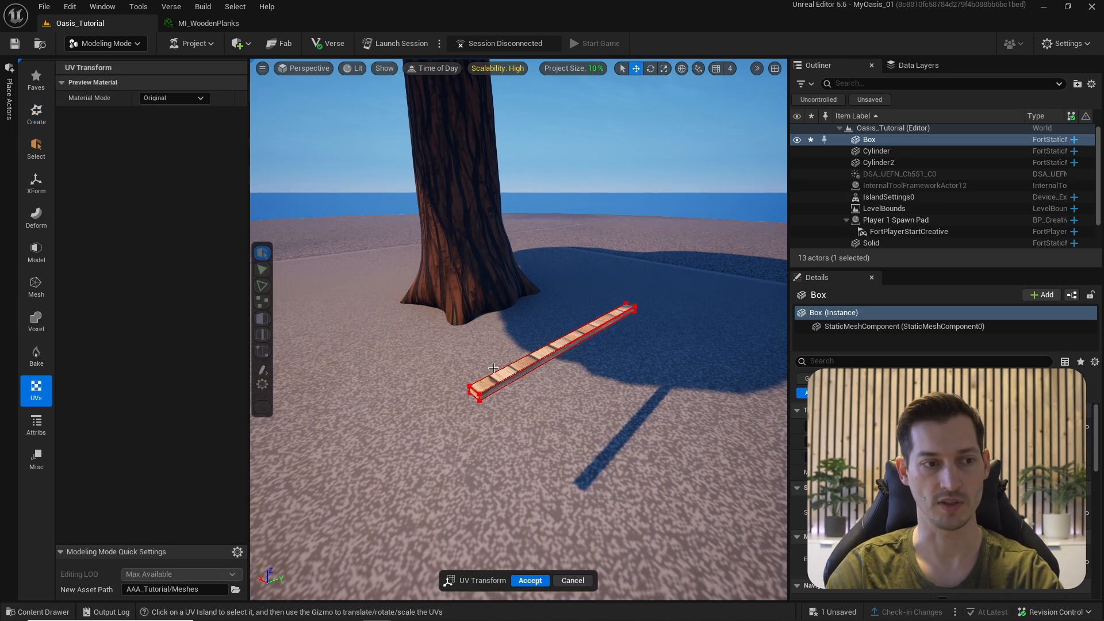
click(515, 351)
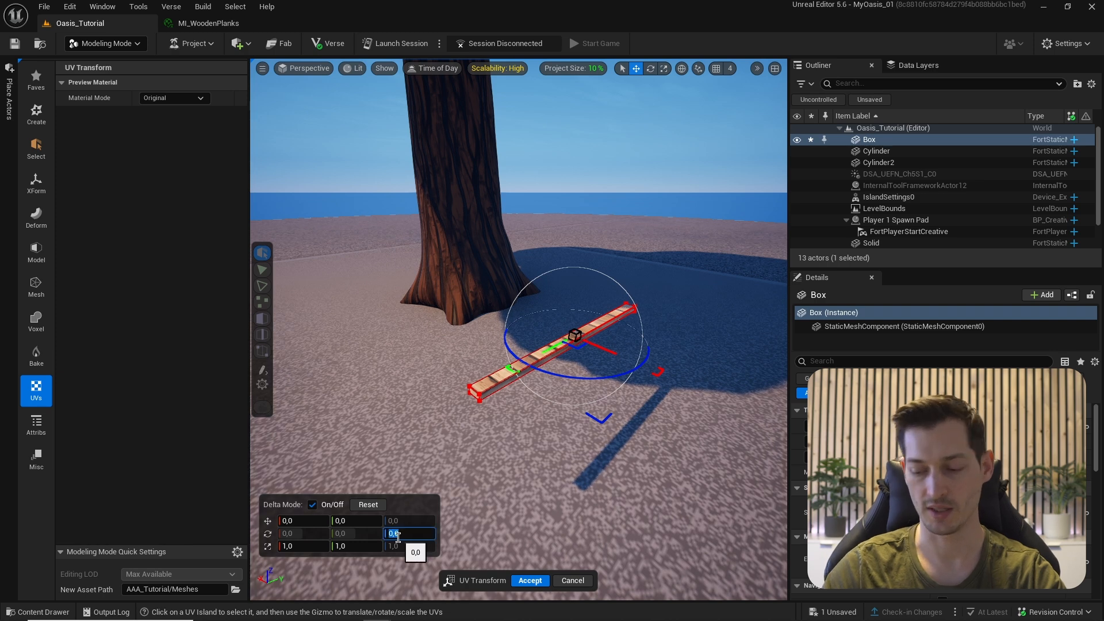
text(90)
key(Return)
alt+drag(383, 419, 484, 403)
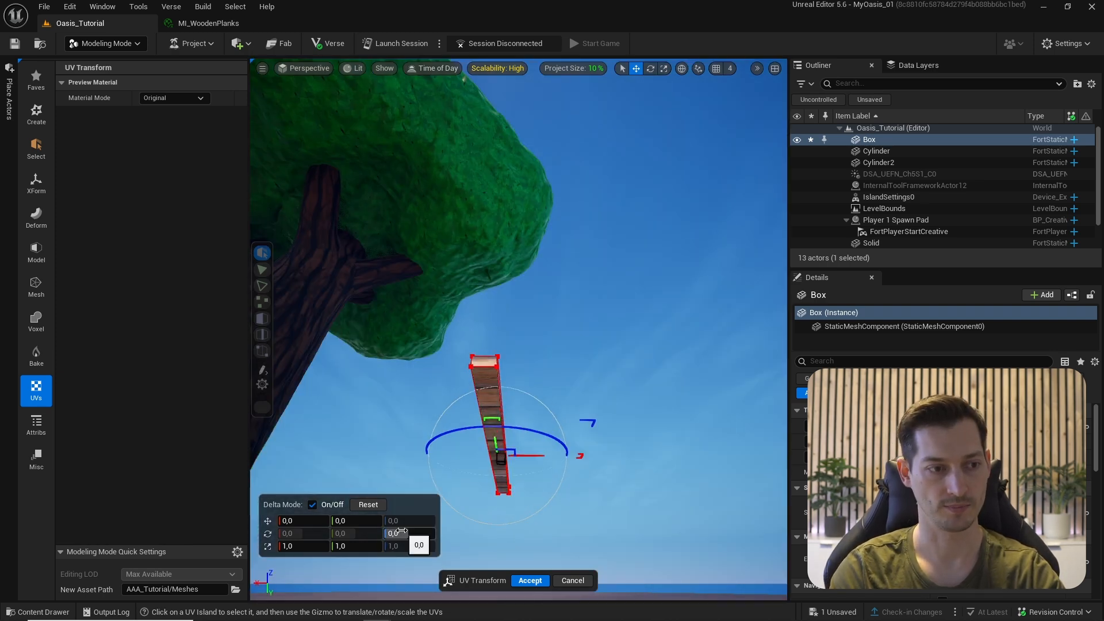
text(90)
key(Return)
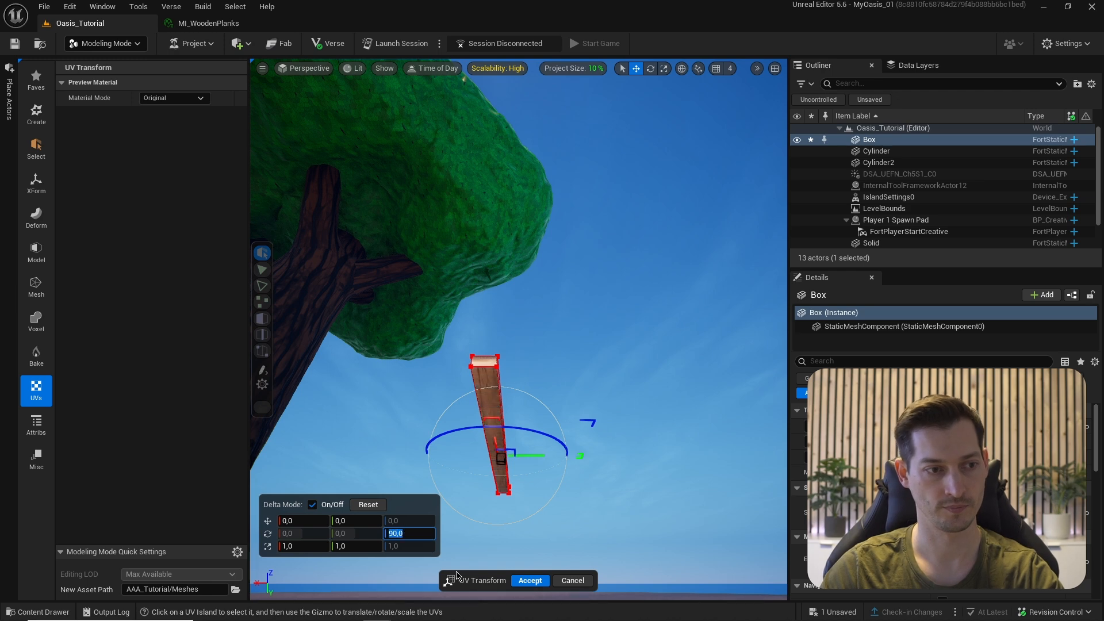
click(529, 580)
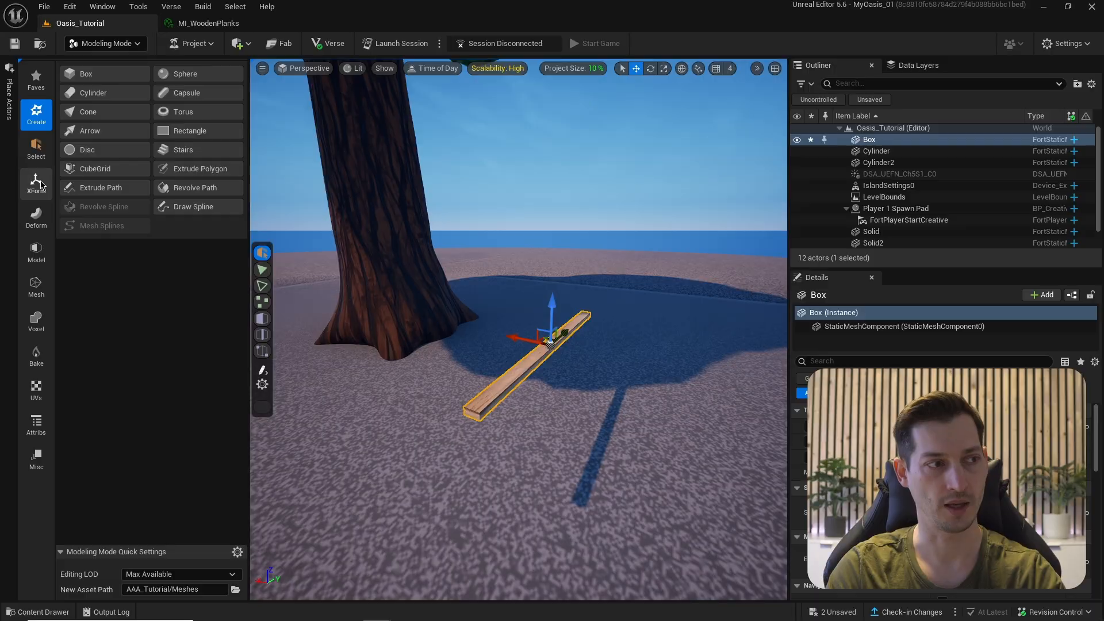
- Start an XForm Pattern of the plank with Line shape along the X axis
click(41, 185)
click(177, 150)
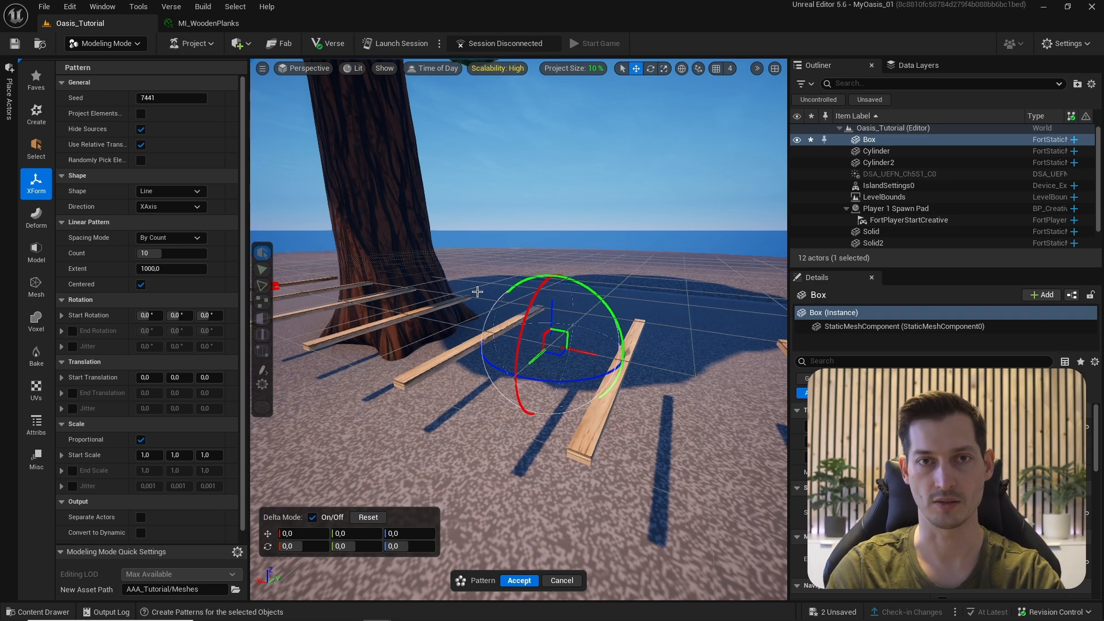
click(160, 194)
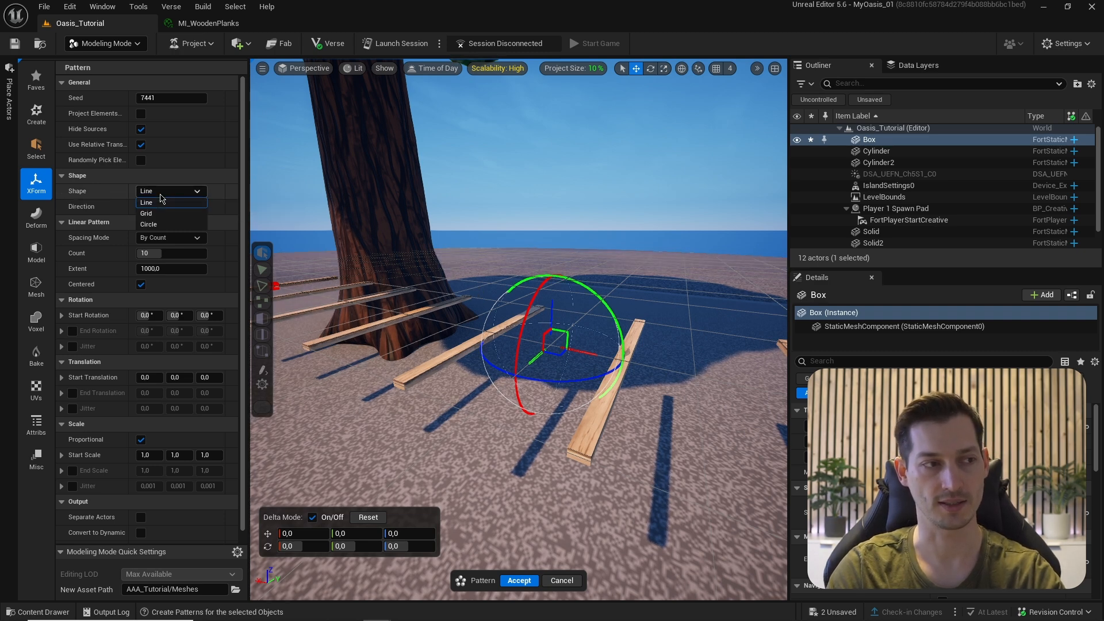
click(161, 202)
click(155, 207)
click(154, 205)
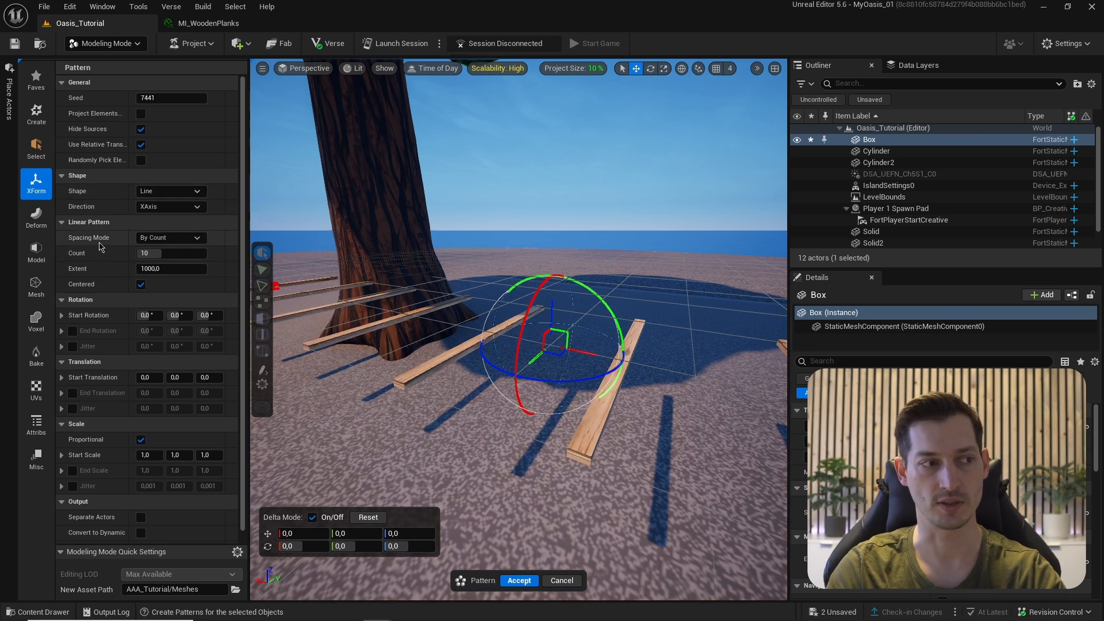
- Set the pattern to 4 planks with an extent of 35
click(160, 252)
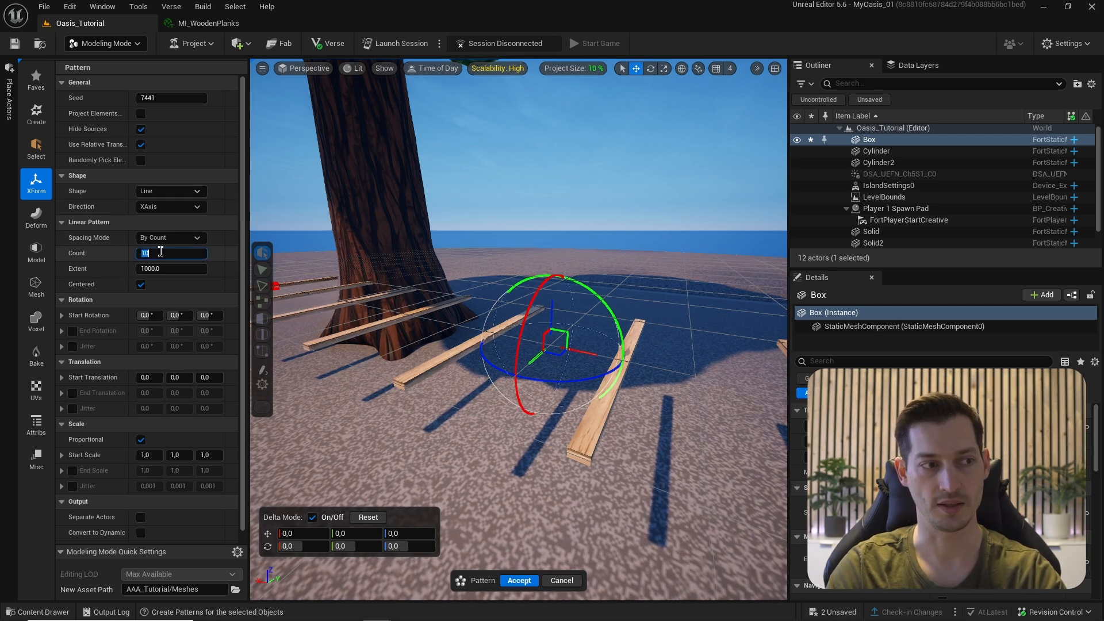
key(Return)
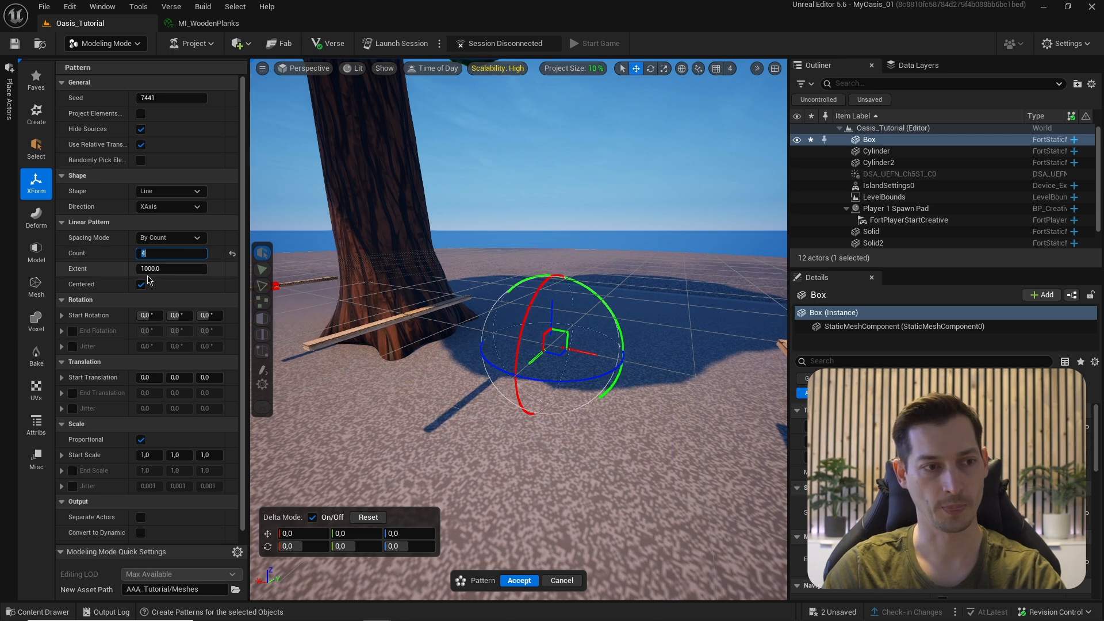
drag(165, 270, 123, 271)
alt+drag(360, 322, 391, 322)
right_drag(391, 322, 518, 351)
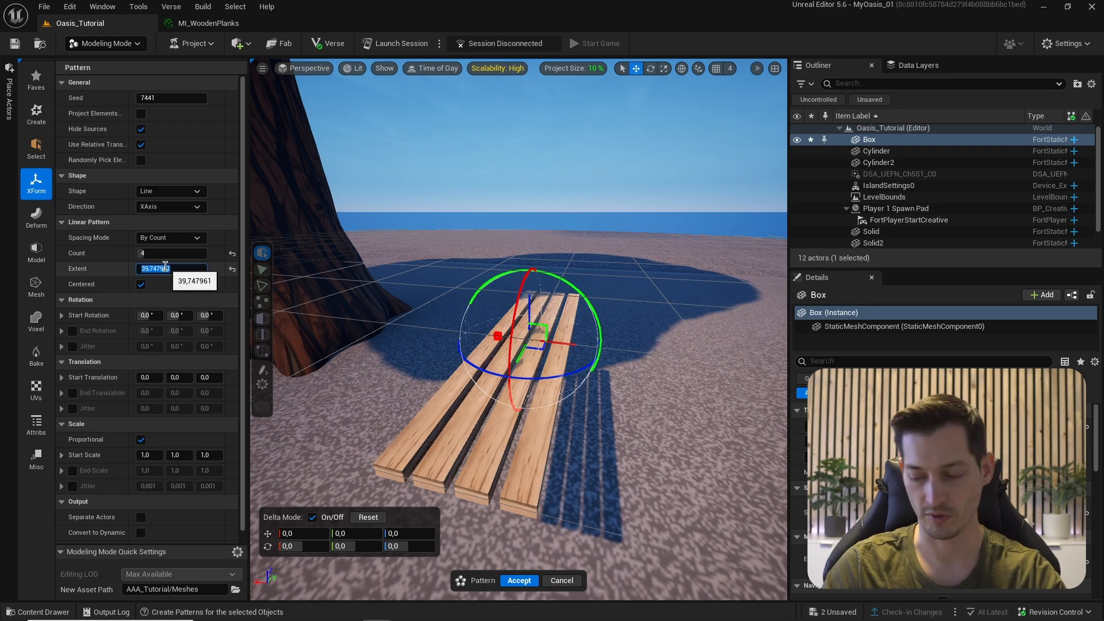
text(35)
key(Return)
right_drag(375, 356, 454, 415)
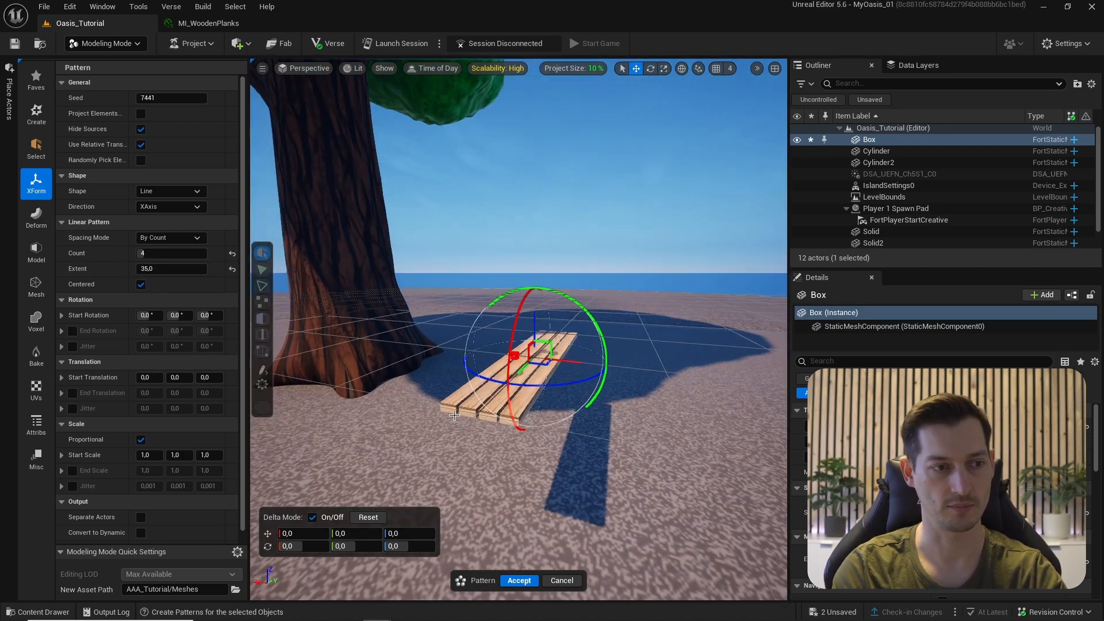
- Accept the plank pattern and delete the leftover original Box plank
click(516, 581)
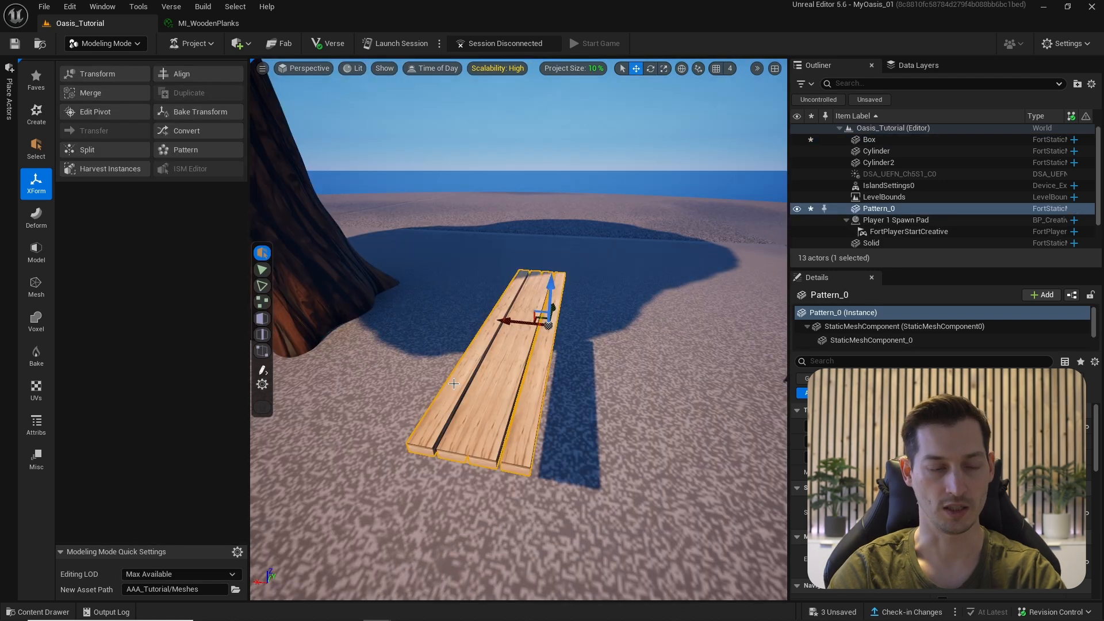
scroll(458, 419, up, 5)
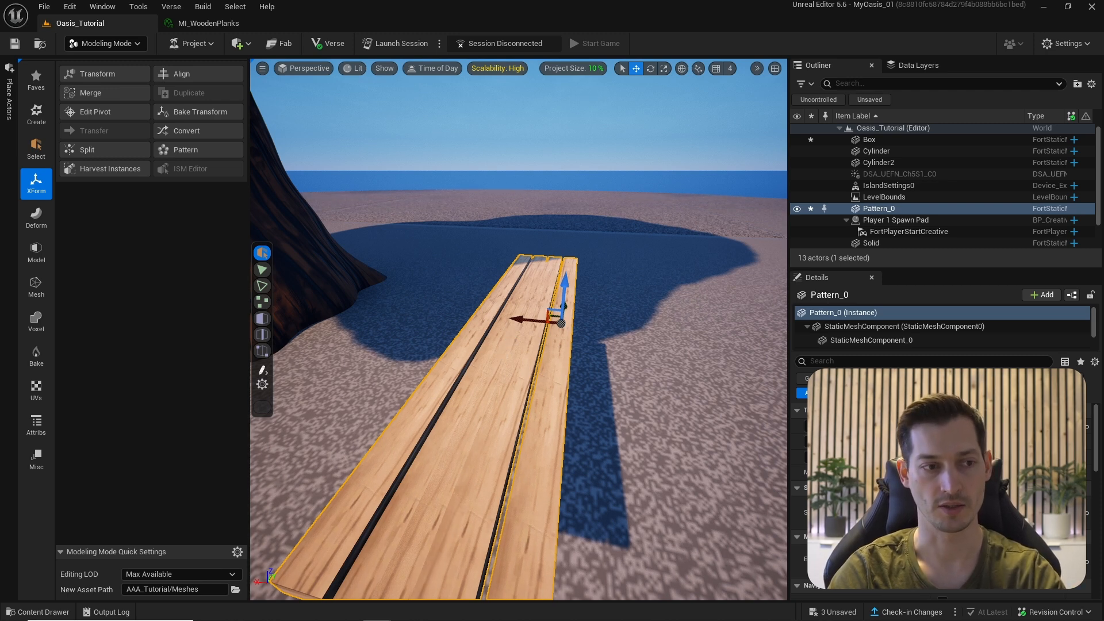
click(504, 355)
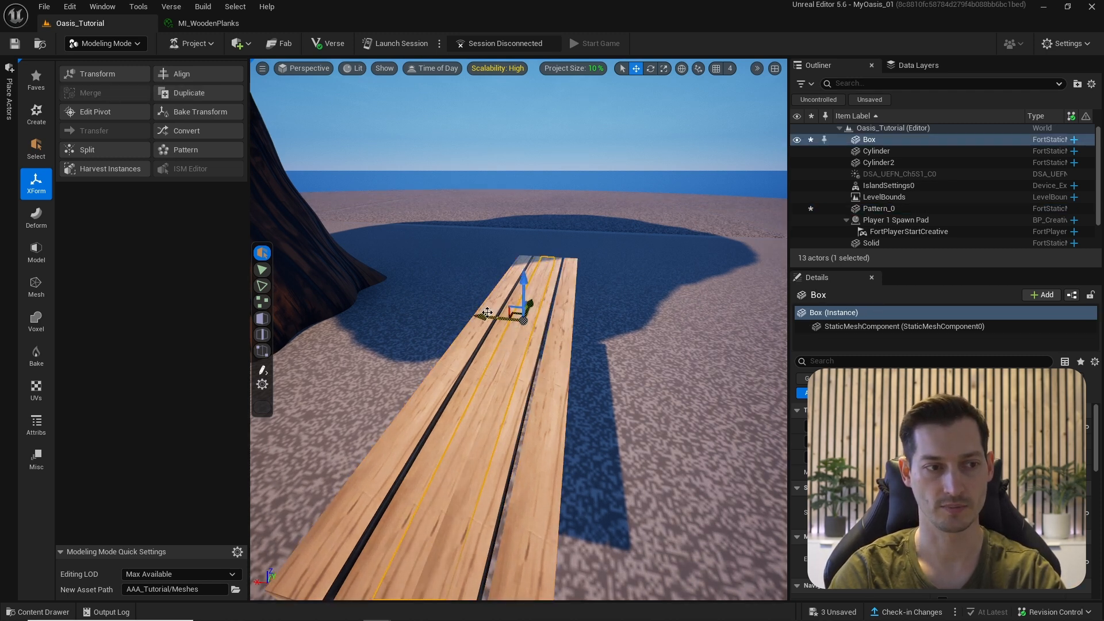
drag(488, 314, 405, 313)
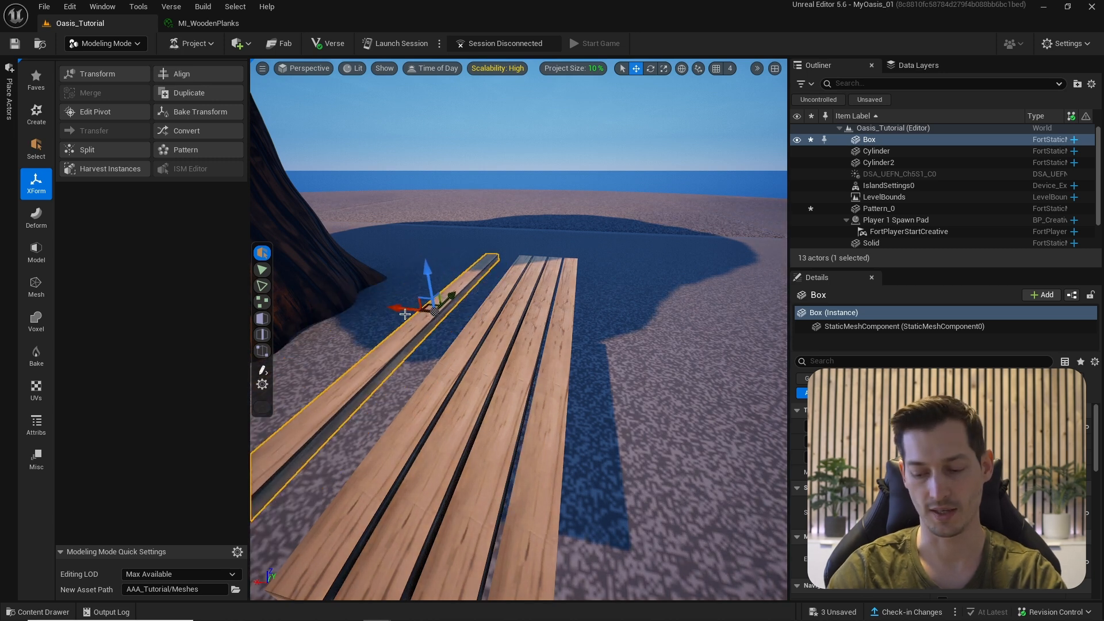
key(Delete)
- Duplicate the Pattern_0 plank row and turn on rotation snapping
click(490, 311)
key(f)
right_drag(488, 256, 487, 262)
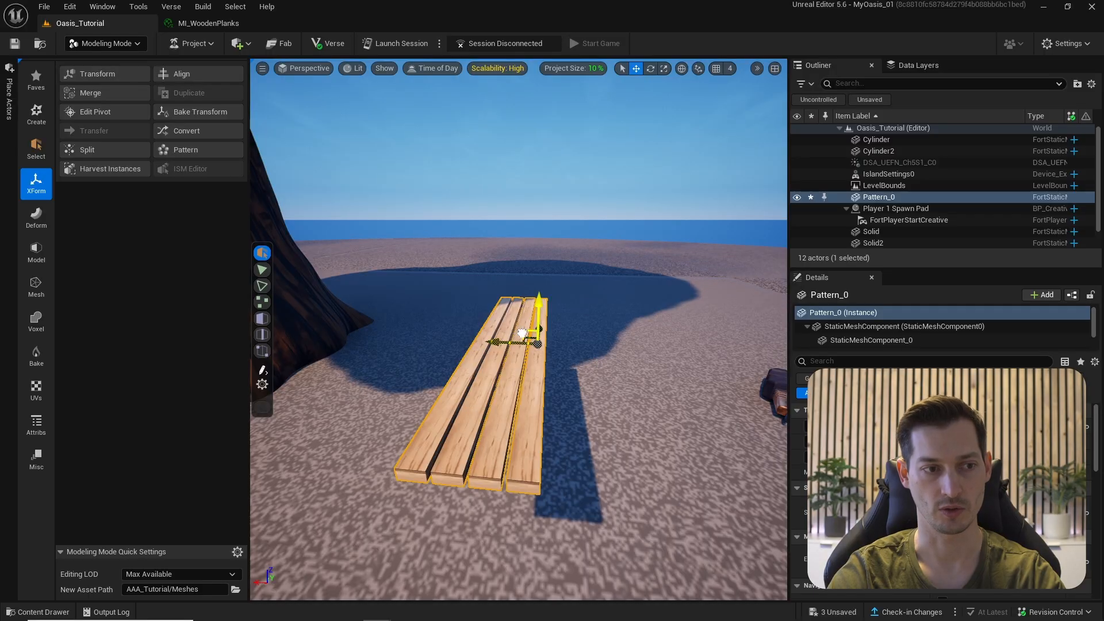
alt+drag(521, 334, 472, 308)
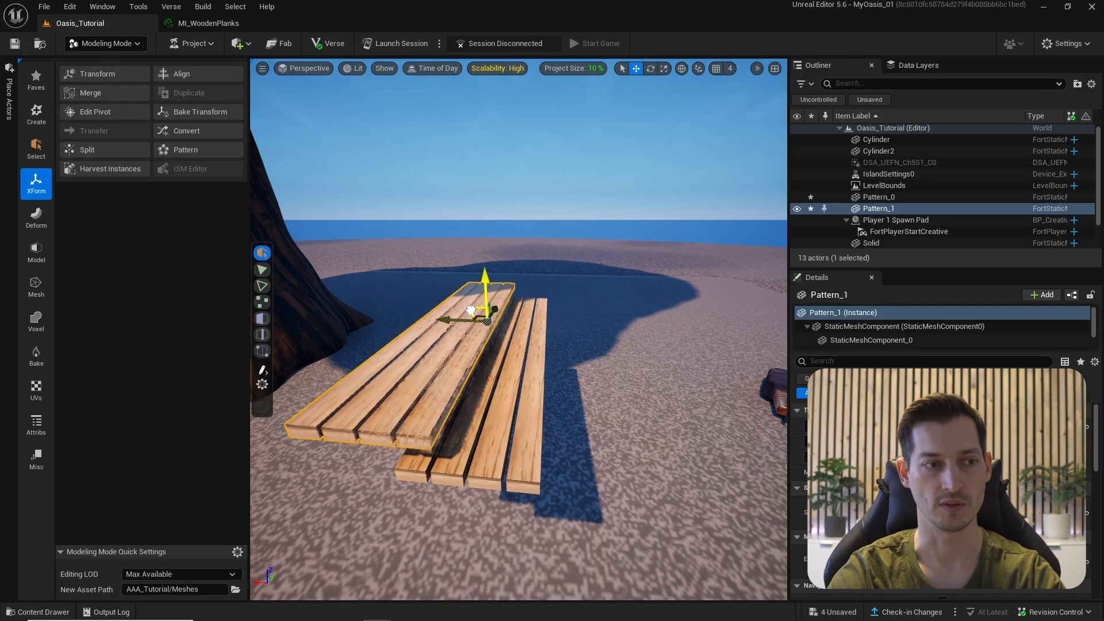
click(758, 69)
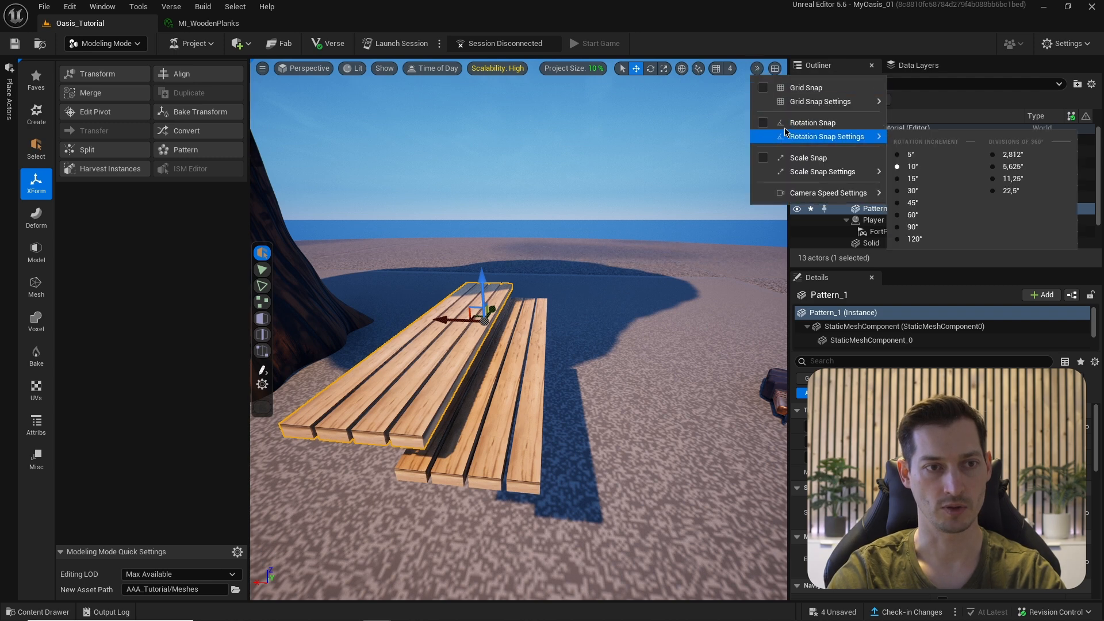
click(758, 124)
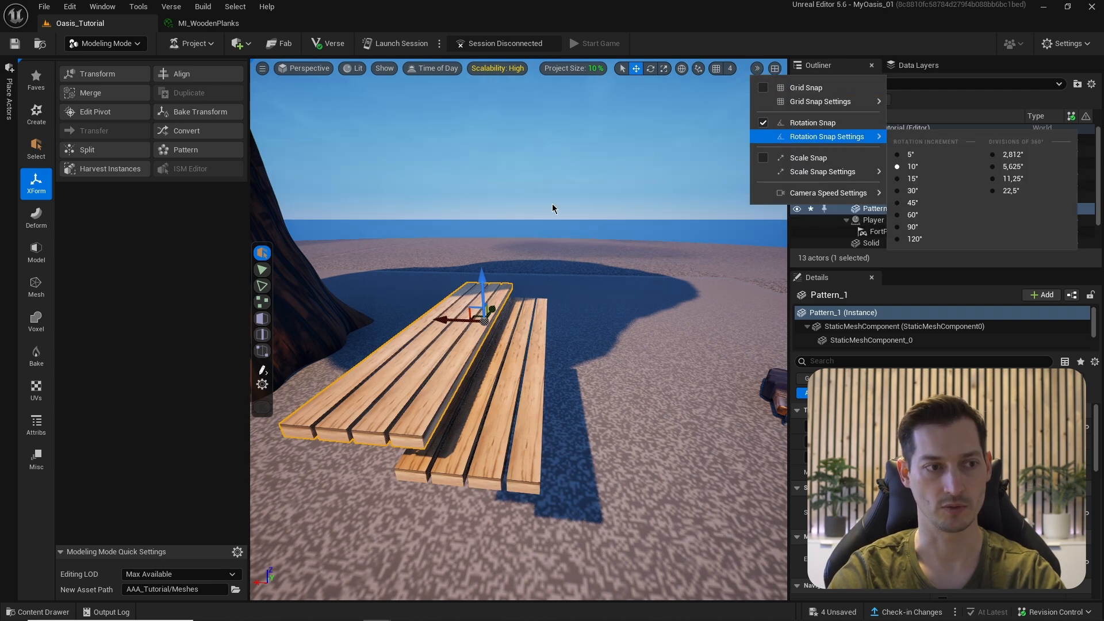
click(613, 15)
- Rotate and move the copied row into an upright backrest on the seat edge
key(e)
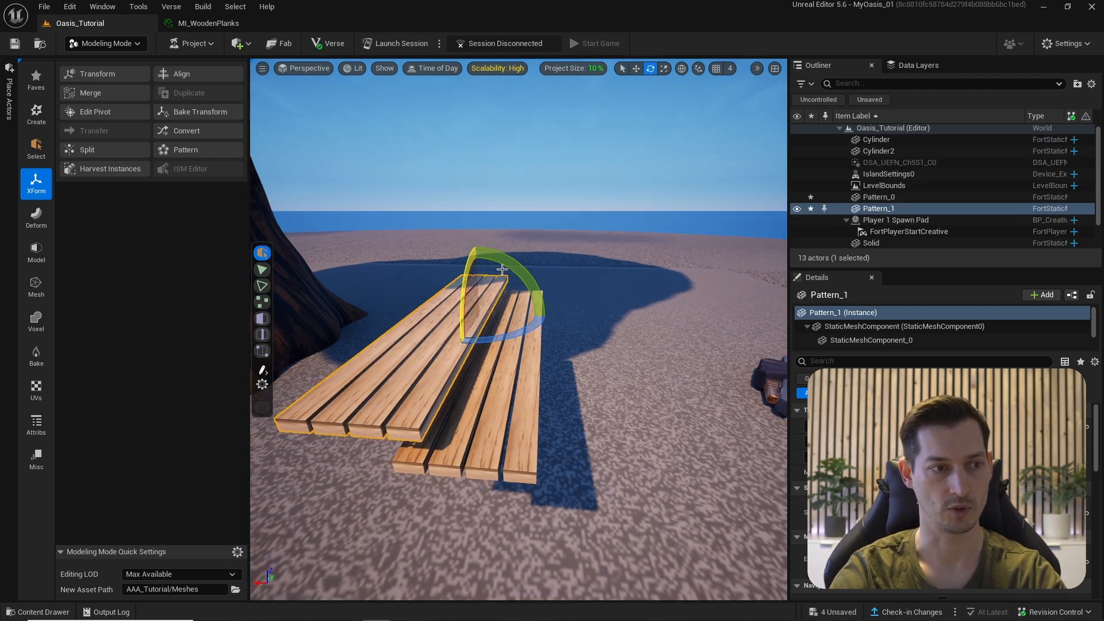
drag(437, 270, 420, 304)
drag(483, 256, 507, 259)
key(w)
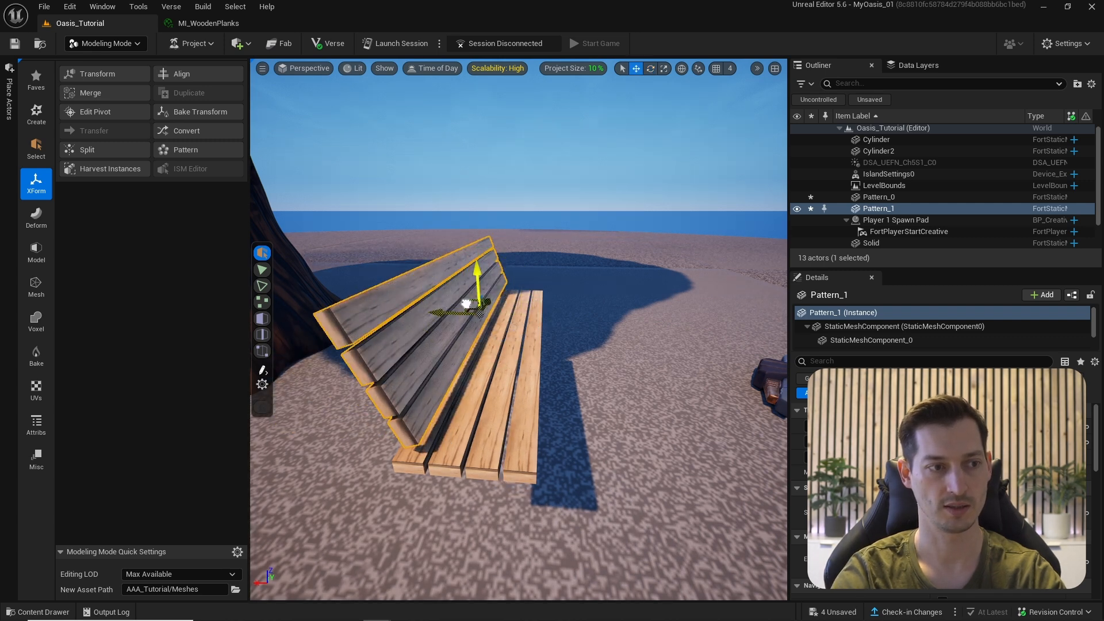
drag(466, 303, 449, 315)
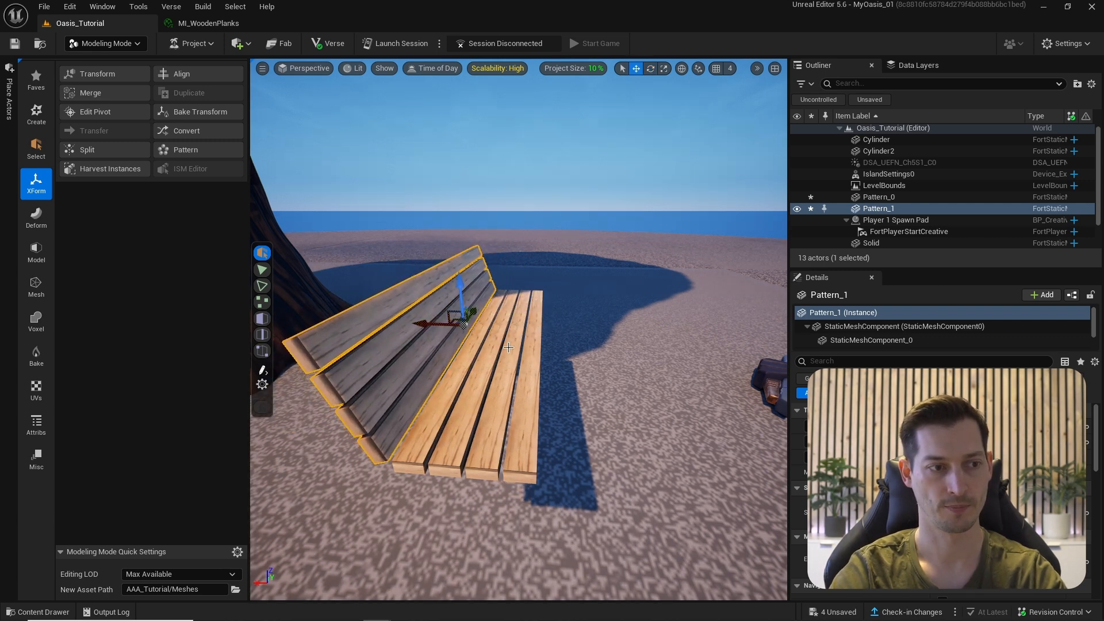
right_drag(508, 347, 485, 342)
key(e)
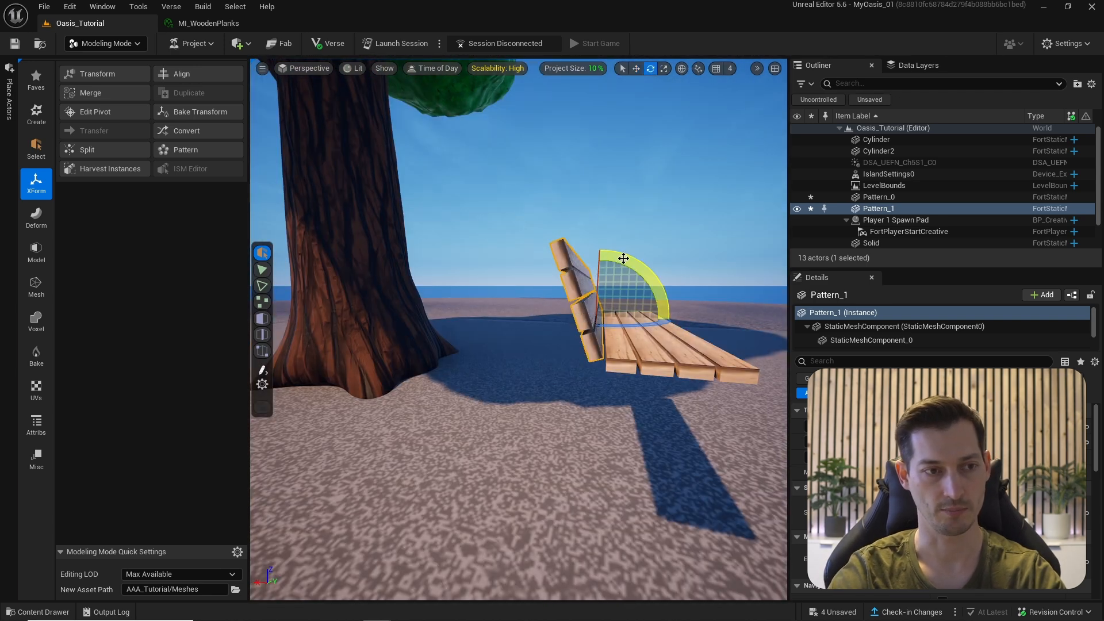
drag(623, 258, 530, 352)
key(w)
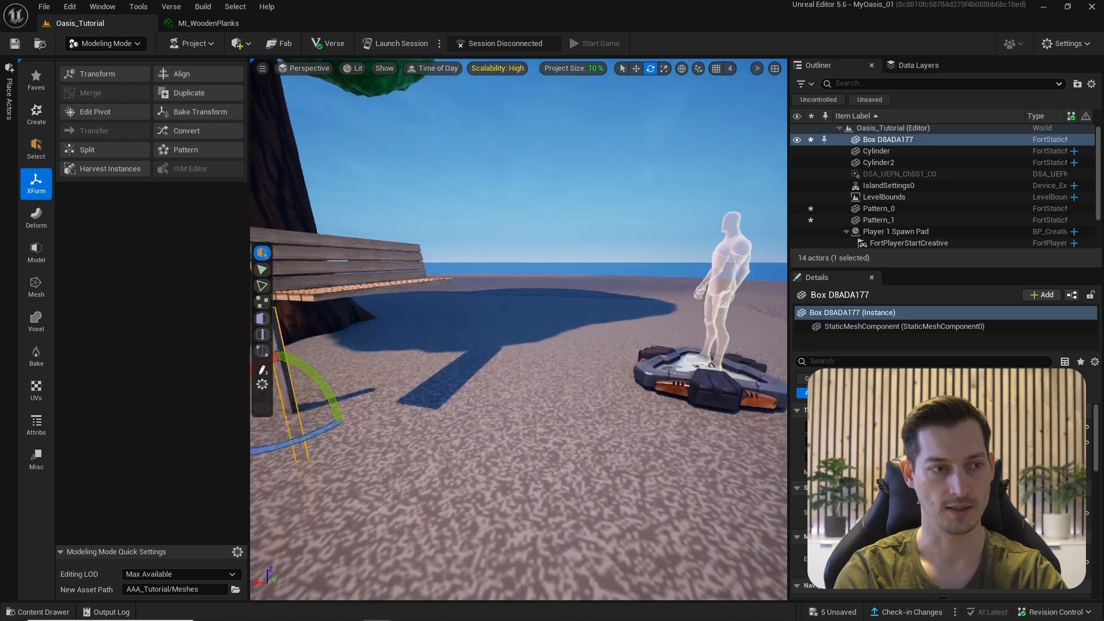
- Position a box leg under the bench seat, lower the bench onto it, and copy a second leg
key(f)
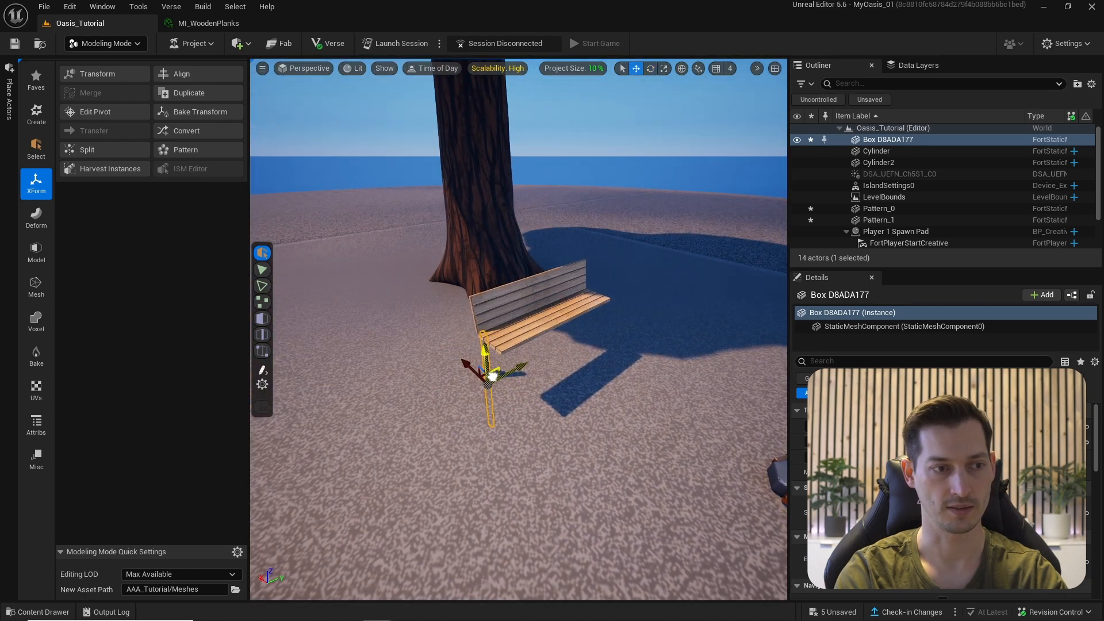
right_drag(492, 376, 517, 295)
key(r)
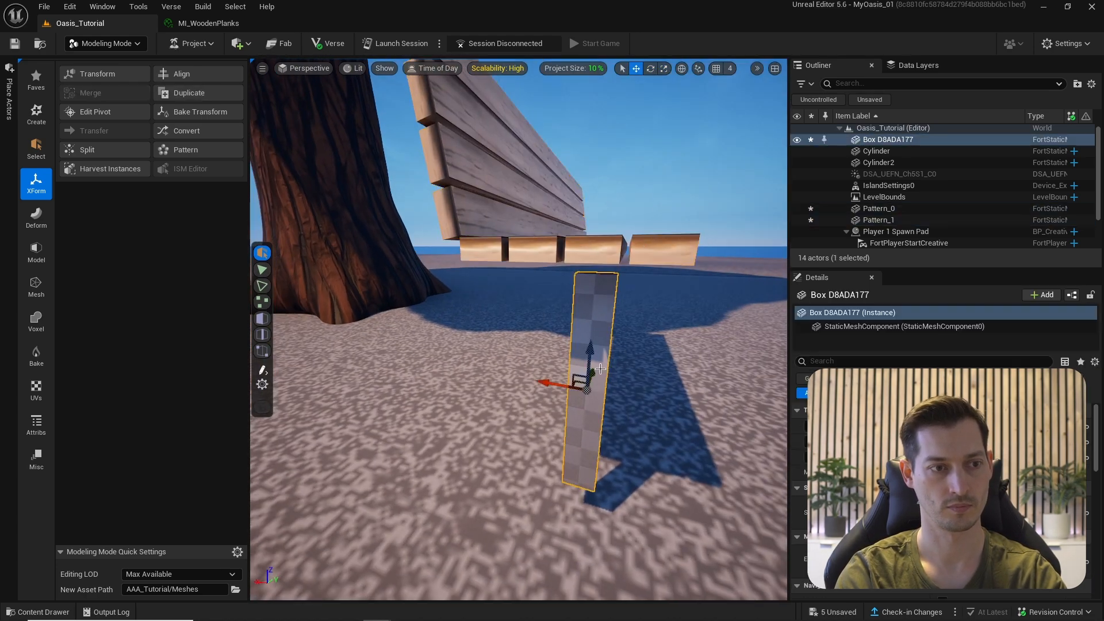
drag(581, 384, 616, 451)
click(592, 249)
shift+click(555, 191)
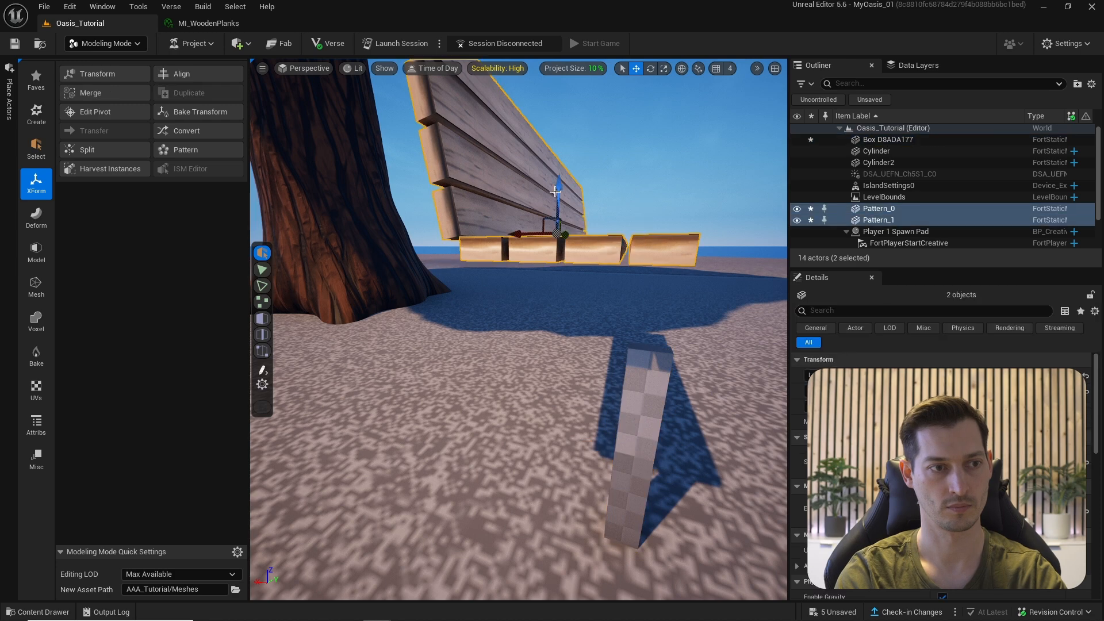
drag(554, 192, 555, 248)
right_drag(555, 248, 556, 195)
click(649, 395)
drag(605, 401, 591, 404)
right_drag(592, 404, 618, 396)
- Rotate the back leg by -90 degrees and copy a leg into a crossbar under the seat
alt+drag(598, 389, 540, 385)
right_drag(541, 385, 492, 447)
click(492, 448)
key(e)
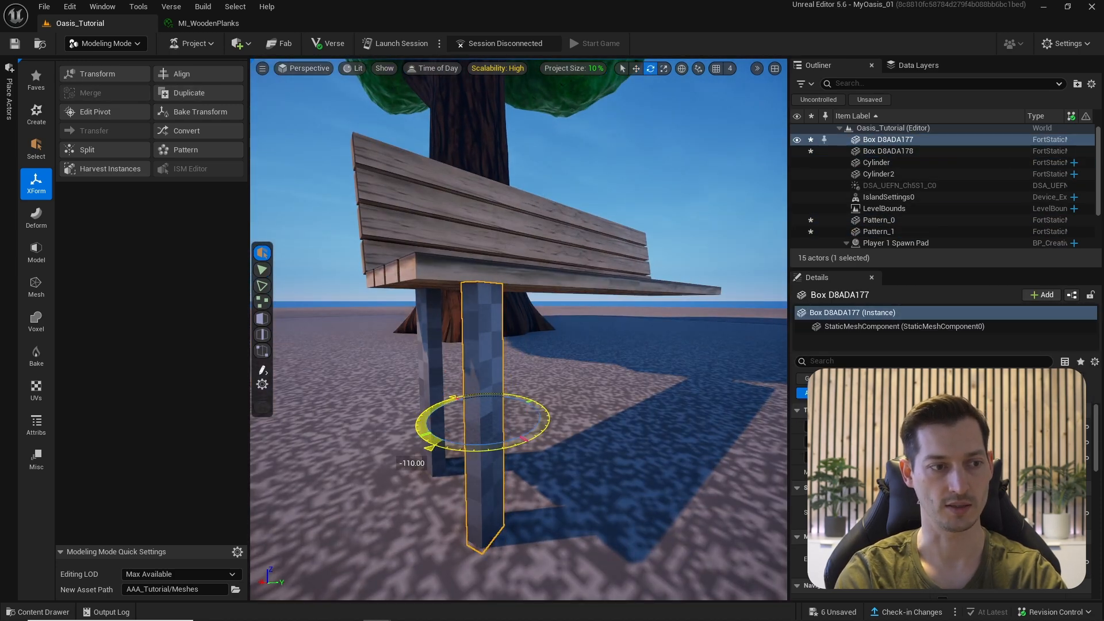
click(431, 368)
drag(384, 368, 348, 403)
right_drag(552, 345, 472, 340)
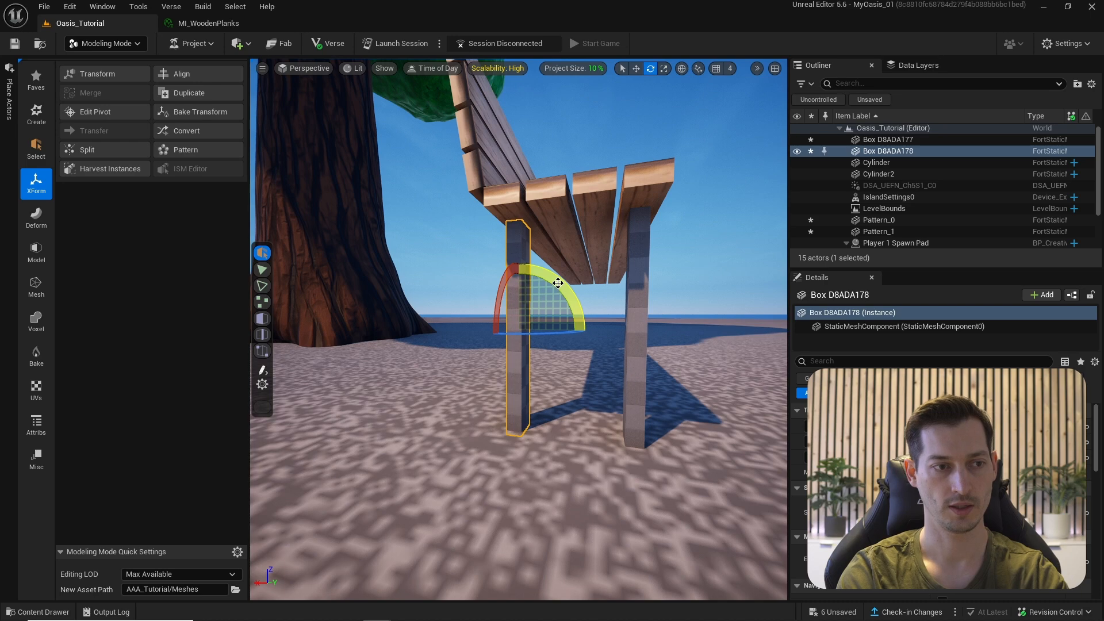
alt+drag(557, 278, 595, 315)
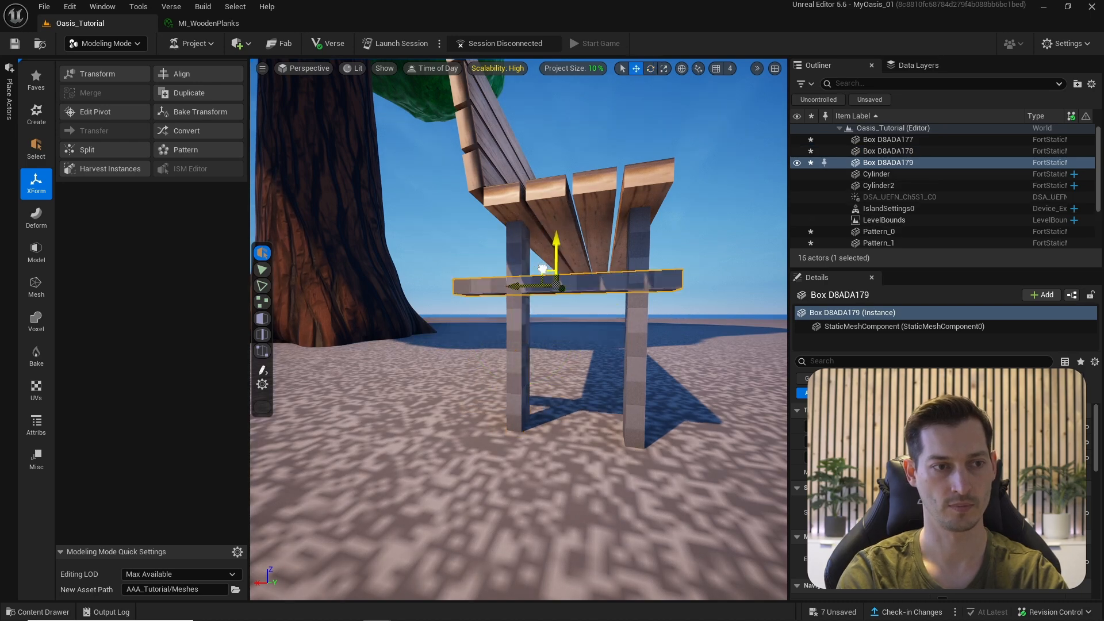
right_drag(543, 268, 527, 354)
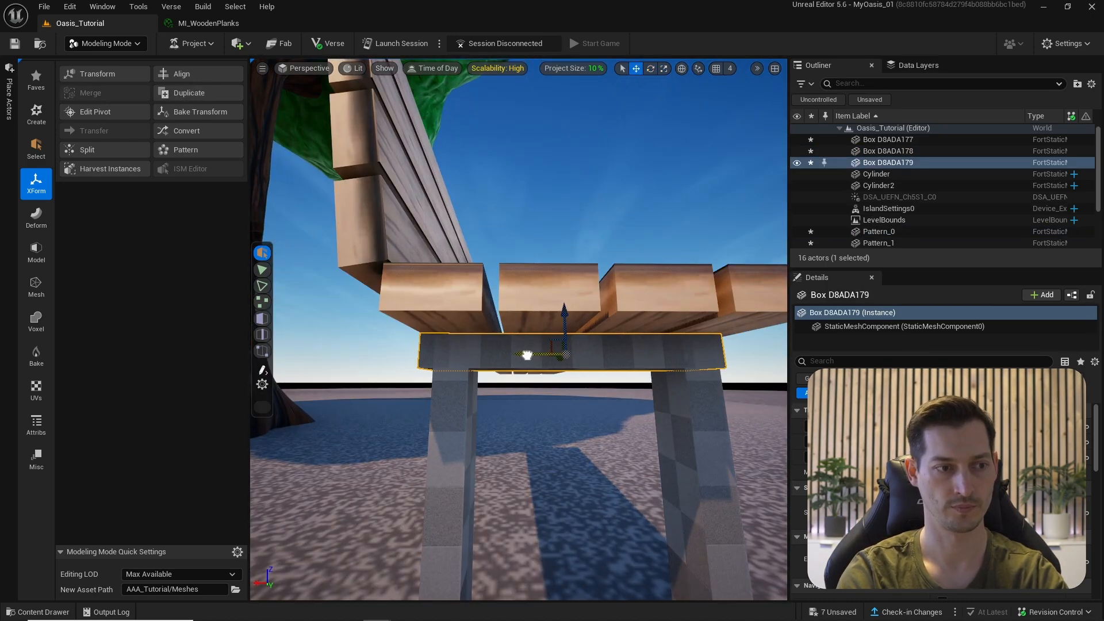
- Select both legs and the crossbar and Alt-drag the leg frame to the bench's other end
scroll(527, 355, down, 10)
click(577, 414)
ctrl+click(494, 376)
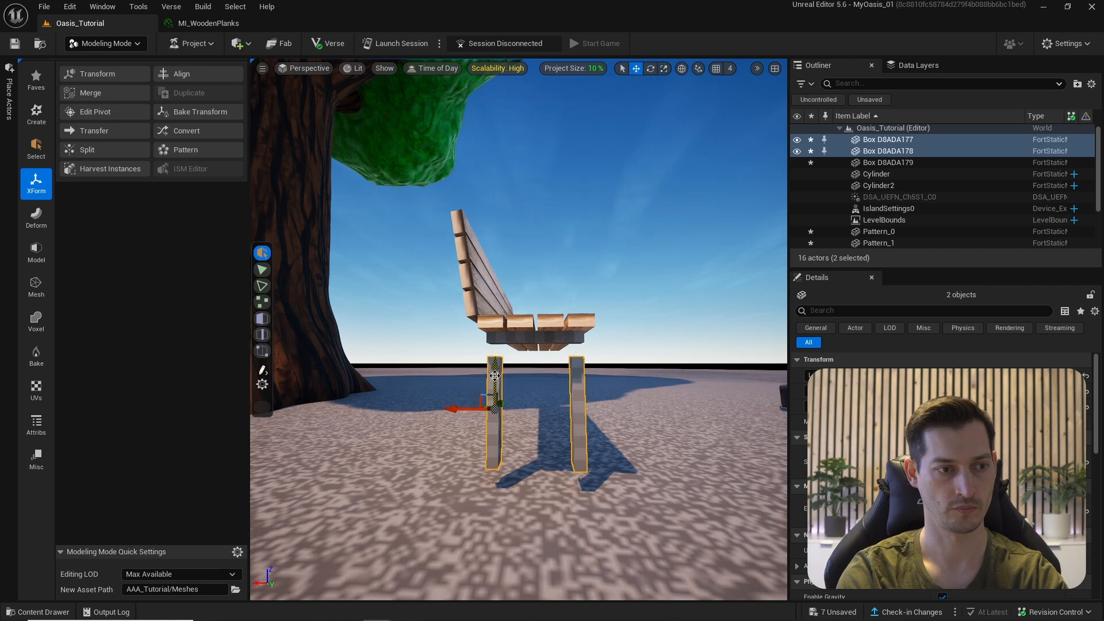
ctrl+click(494, 376)
right_drag(494, 375, 379, 396)
alt+drag(495, 420, 698, 375)
scroll(699, 380, up, 4)
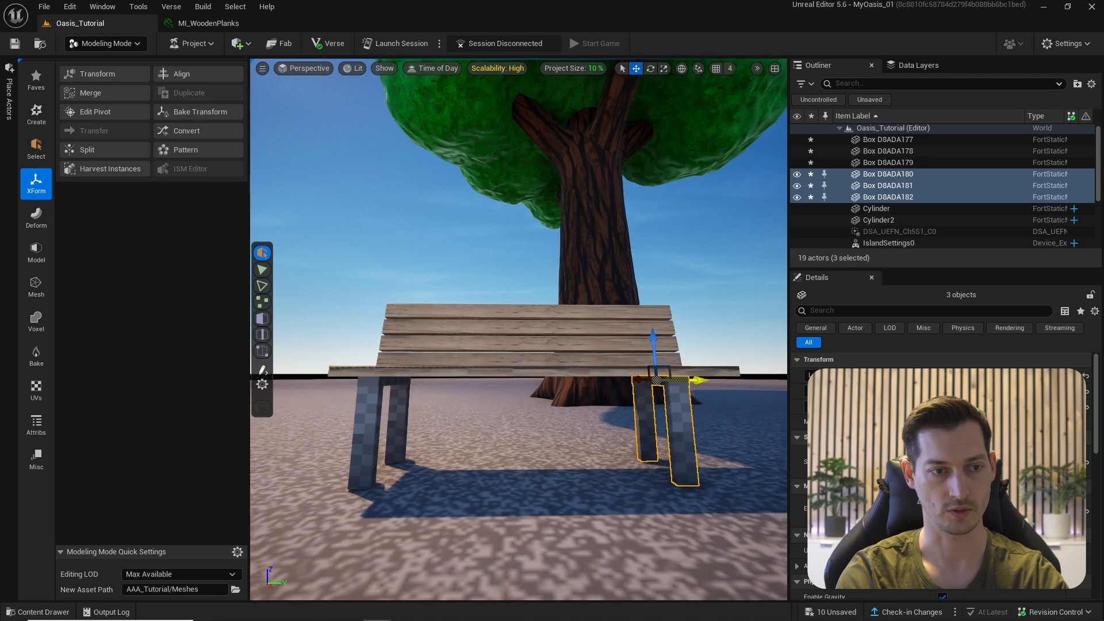
right_drag(698, 381, 754, 383)
- Duplicate a leg piece, copy three boards beside the bench, and tilt them about 20° to match the backrest
click(648, 299)
right_drag(648, 298, 397, 410)
key(ctrl+d)
right_drag(328, 429, 439, 335)
ctrl+click(490, 296)
right_drag(491, 296, 402, 337)
ctrl+click(453, 329)
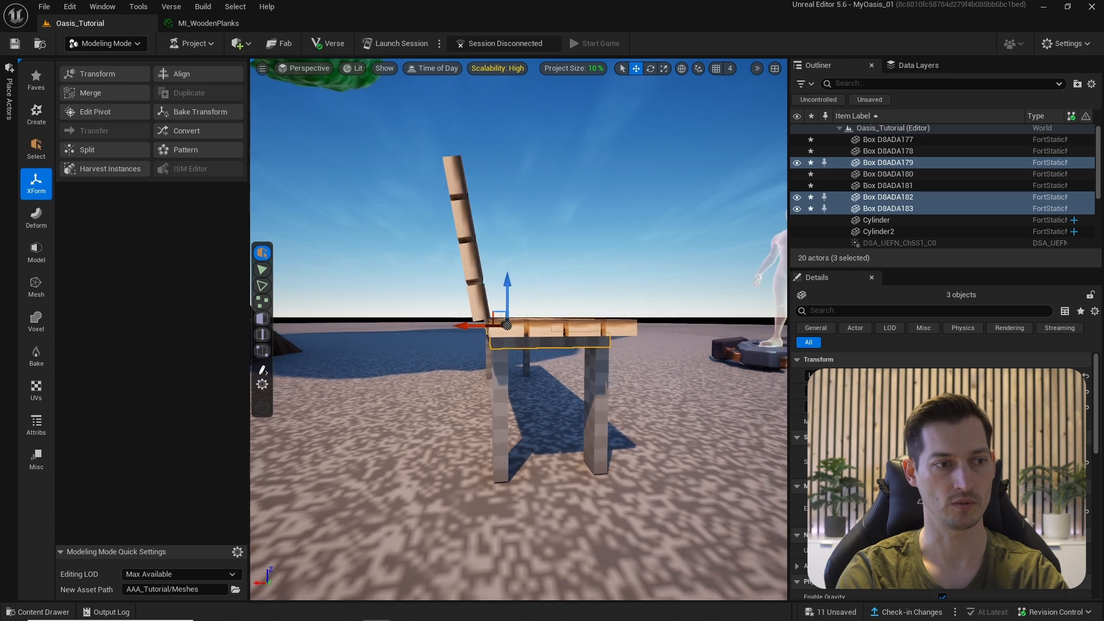
alt+drag(498, 310, 427, 300)
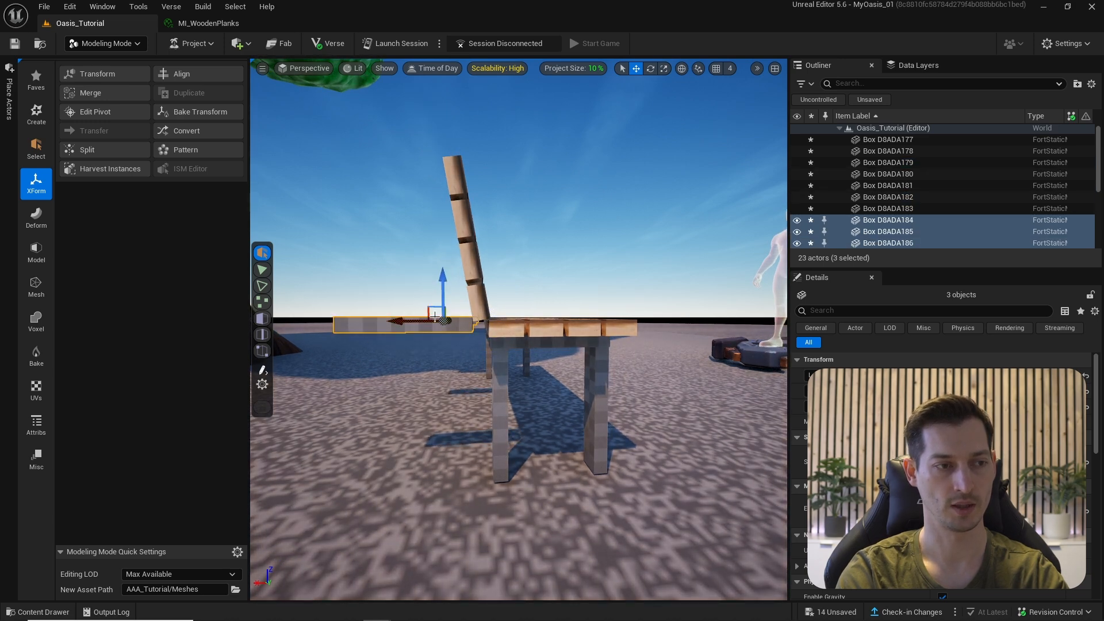
drag(456, 266, 495, 284)
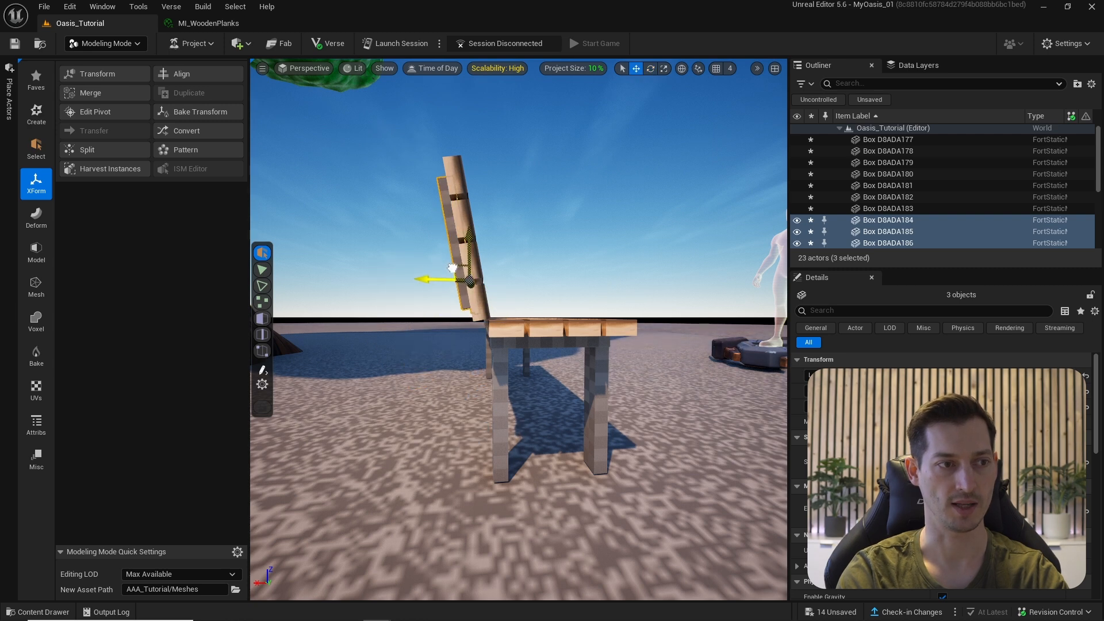
- Select beam Box_D8ADA183, the under-seat beam, a leg, and all remaining bench pieces
mouse_move(452, 269)
alt+mouse_down()
mouse_move(439, 209)
mouse_move(454, 268)
alt+mouse_up()
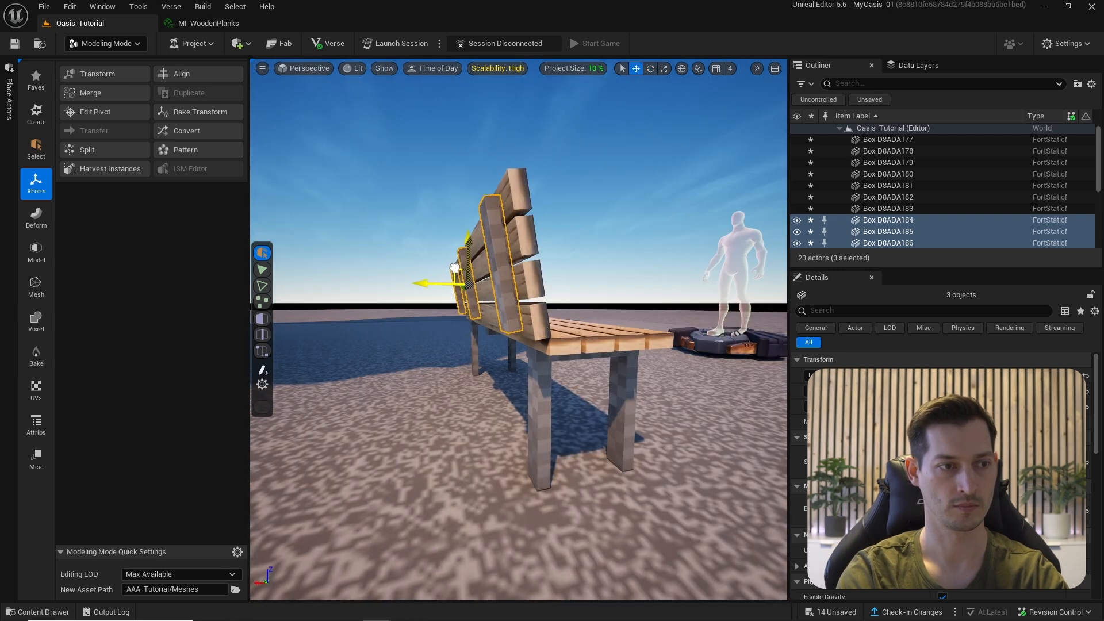
alt+drag(410, 206, 410, 206)
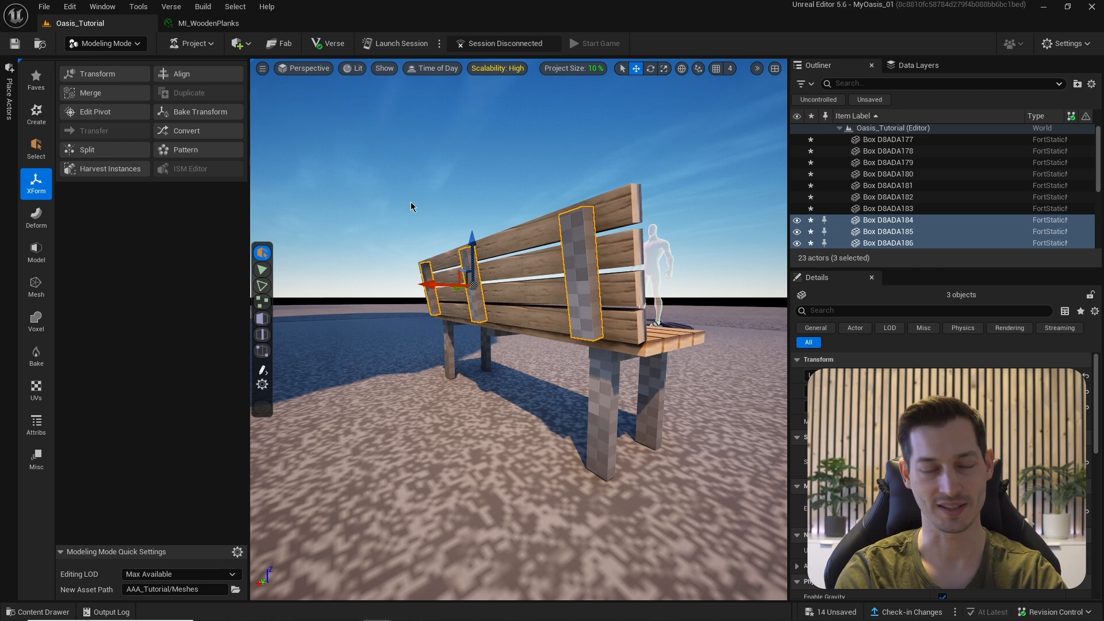
mouse_move(487, 347)
alt+mouse_down()
mouse_move(486, 331)
mouse_move(481, 362)
mouse_move(477, 334)
alt+mouse_up()
ctrl+click(478, 334)
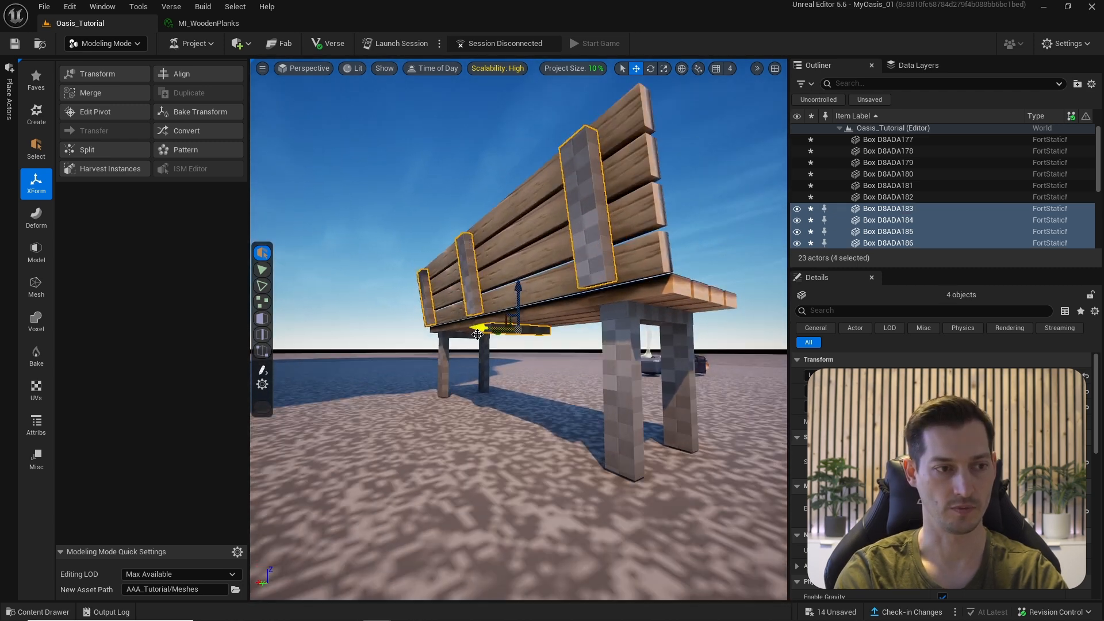
ctrl+click(463, 338)
ctrl+click(444, 353)
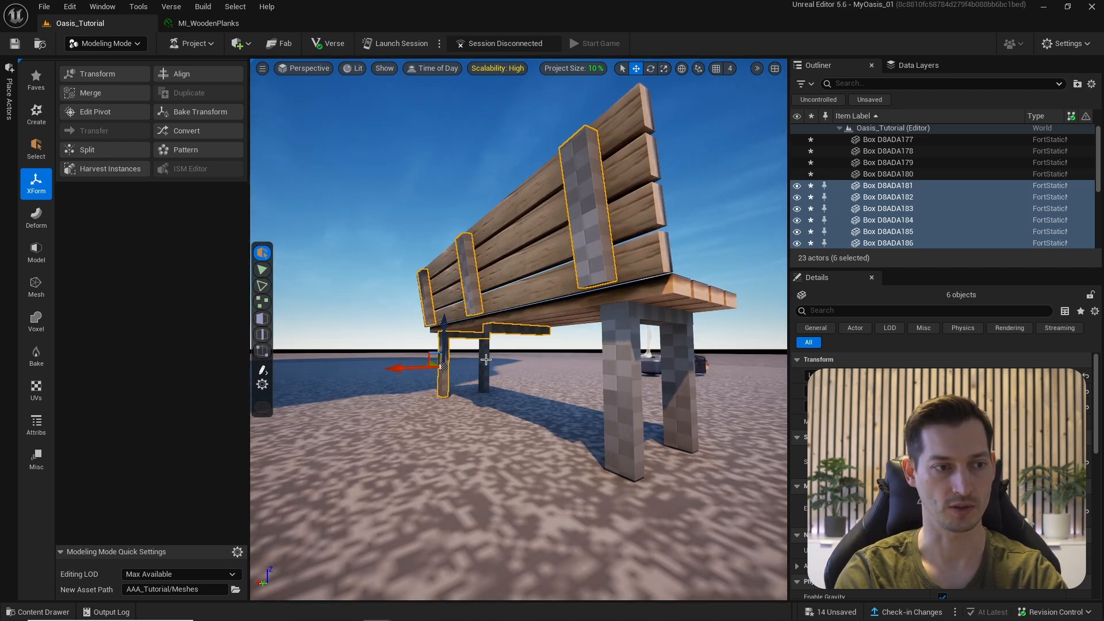
shift+click(888, 139)
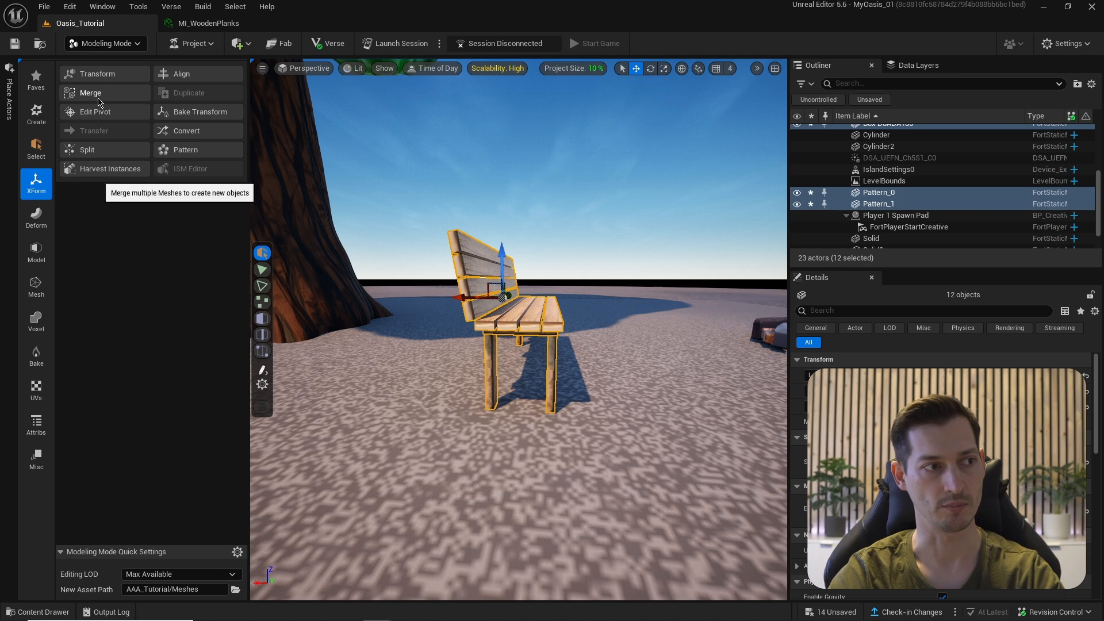
- Merge the selected bench pieces with the XForm Merge tool and accept it as one Combined mesh
click(86, 93)
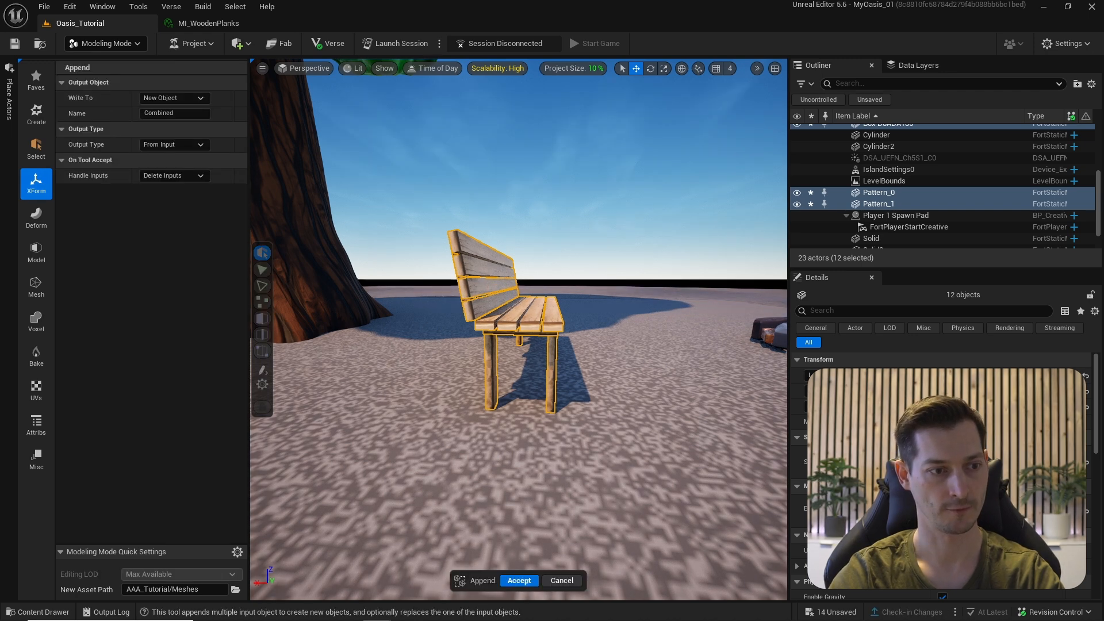
alt+drag(531, 314, 532, 314)
click(518, 580)
alt+drag(506, 403, 477, 334)
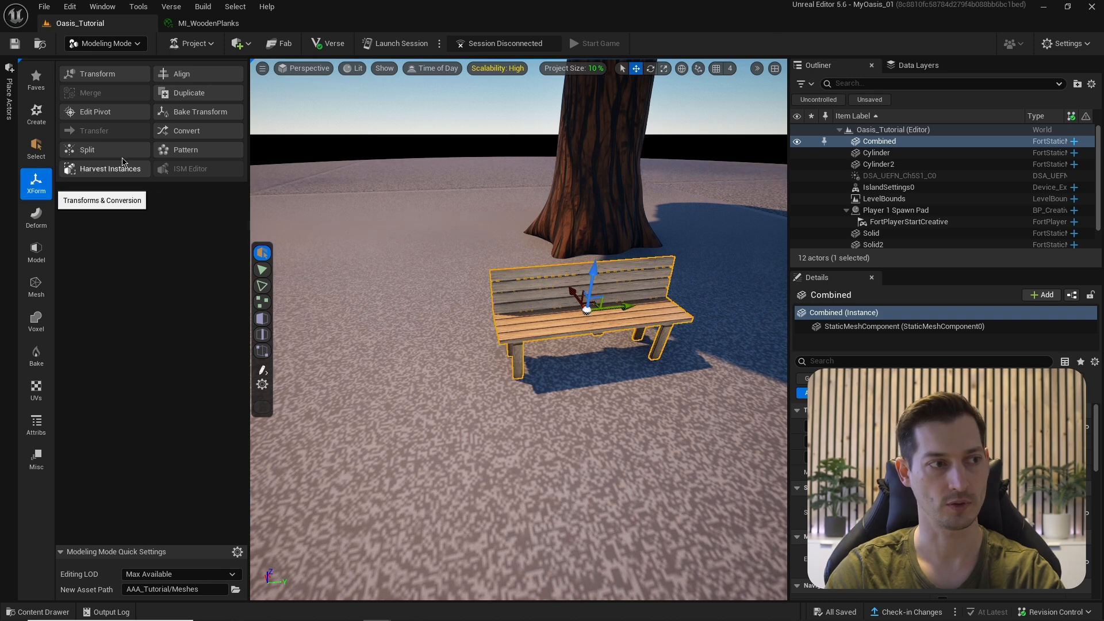
- Pattern the bench in a Circle with Count 6, Start Rotation Z 180, radius about 194.6, and accept
click(180, 150)
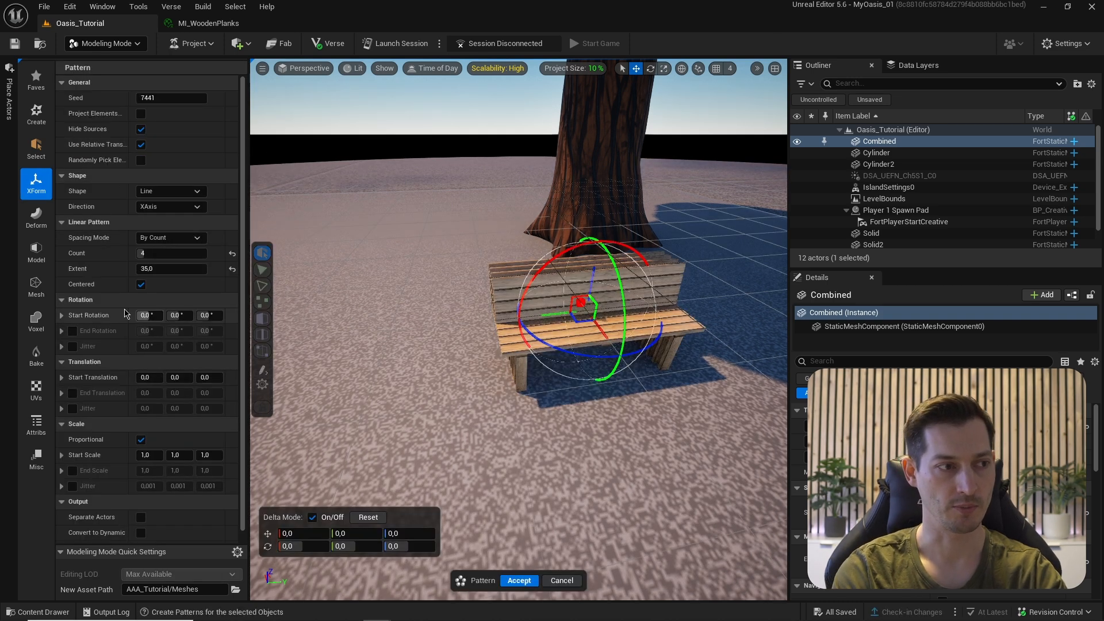
click(162, 193)
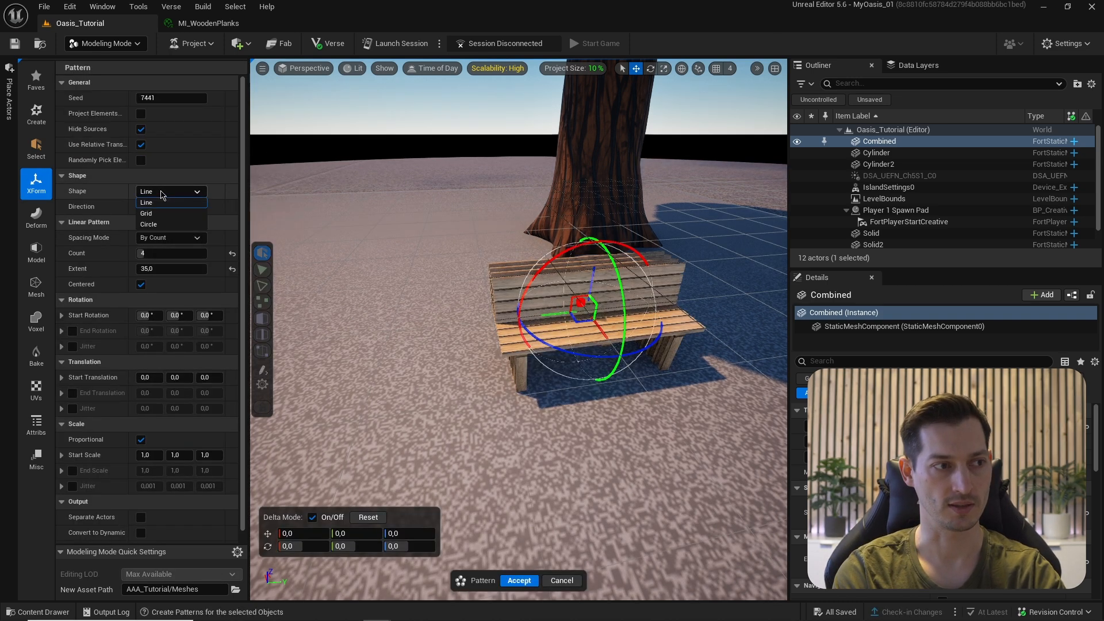
click(155, 224)
alt+drag(517, 322, 541, 204)
key(f)
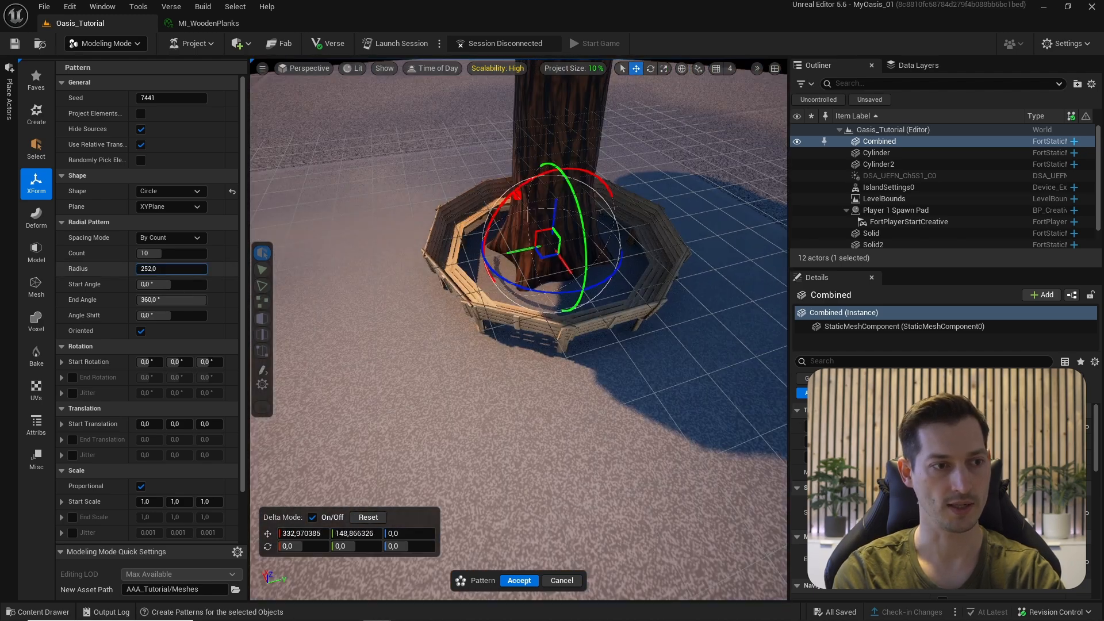
drag(171, 269, 147, 253)
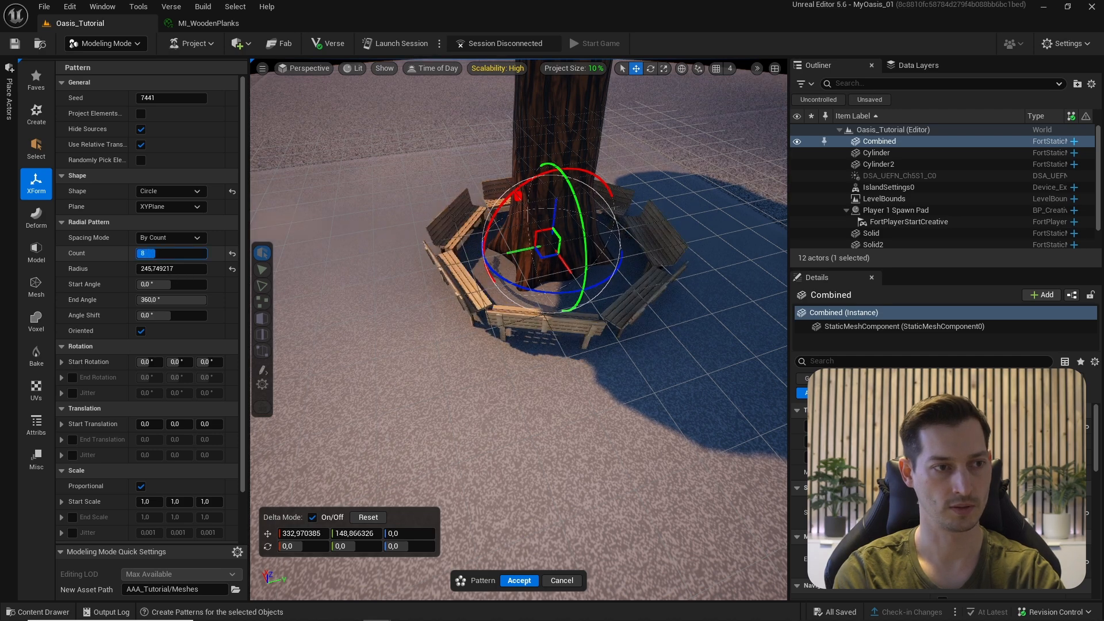
right_drag(342, 253, 342, 253)
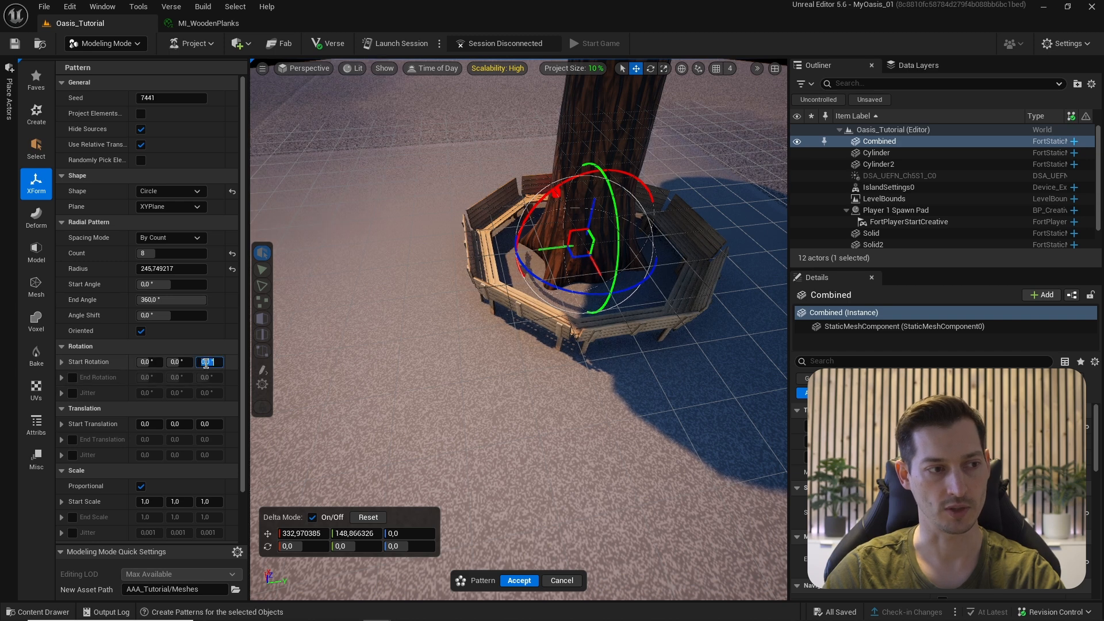
text(180)
key(Return)
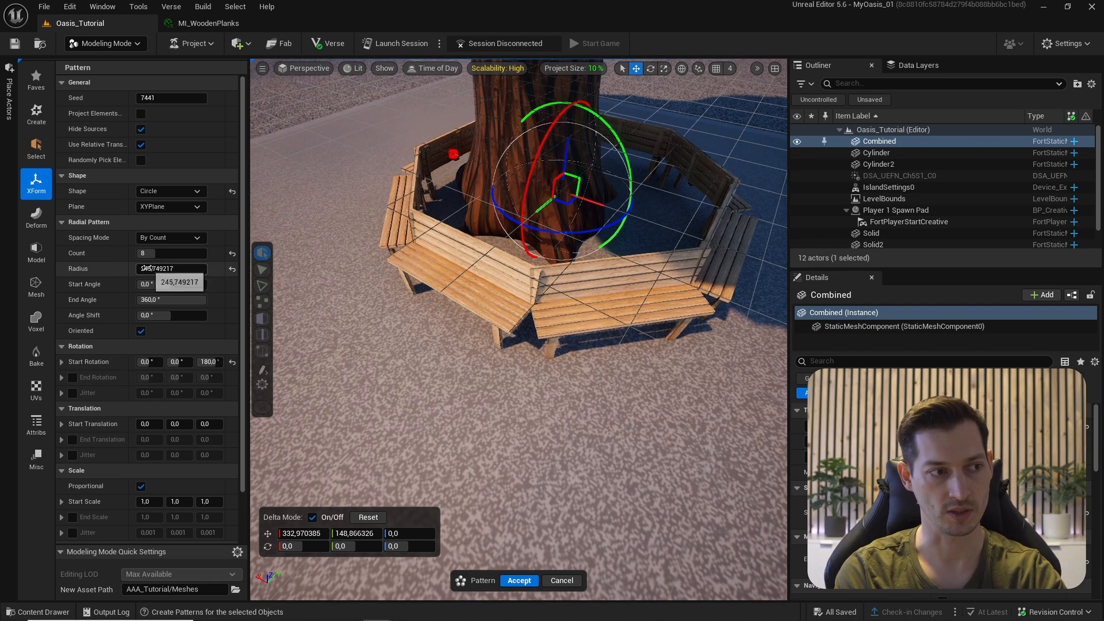
mouse_move(173, 269)
mouse_down()
mouse_move(145, 253)
mouse_move(147, 269)
mouse_move(166, 268)
mouse_up()
text(6)
alt+drag(517, 345, 474, 398)
click(516, 580)
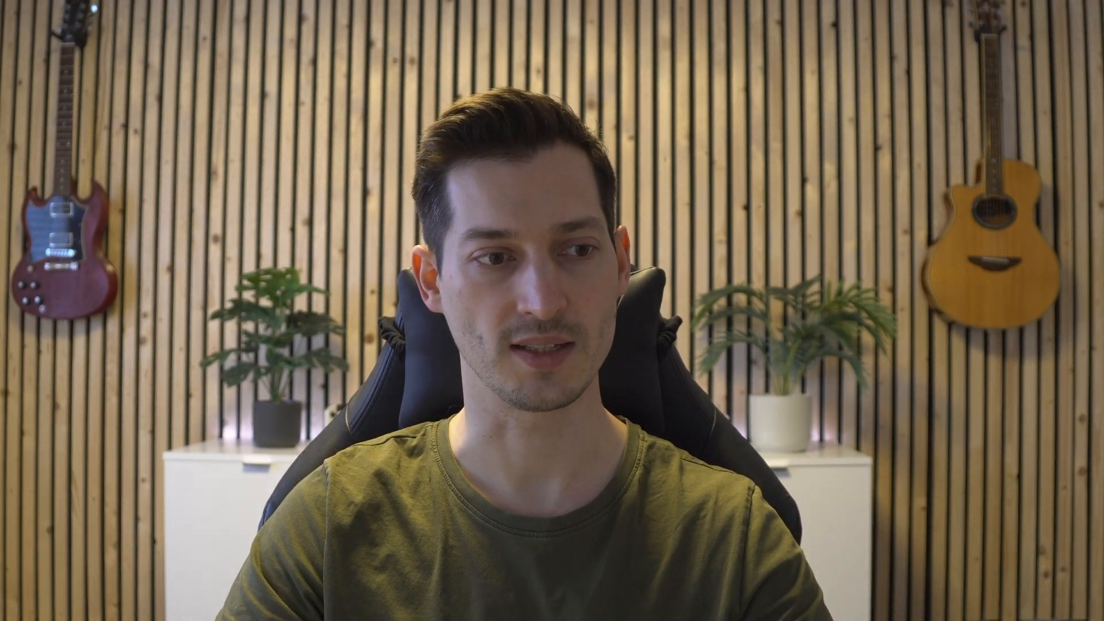
scroll(643, 270, down, 20)
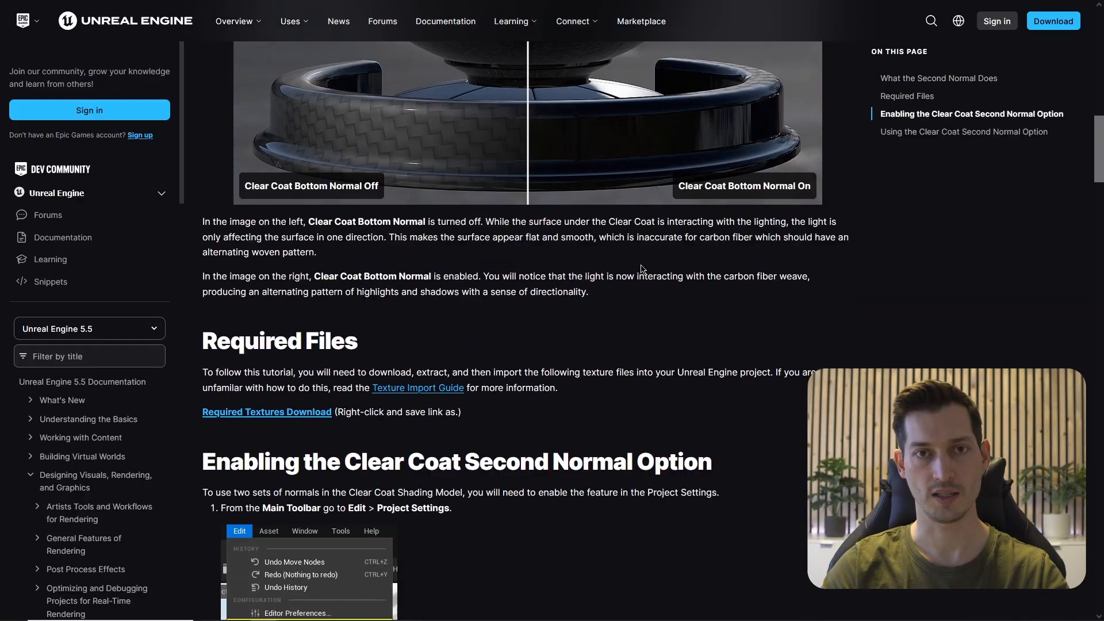
scroll(642, 269, down, 20)
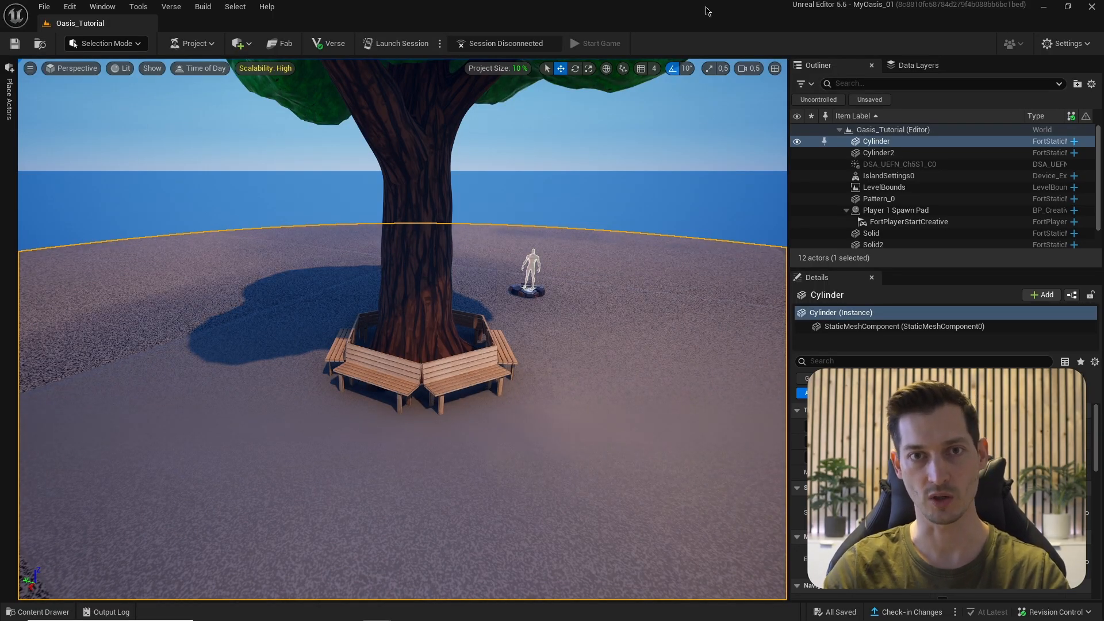
- Create a Material named M_FloorClearCoat in the MAT folder and open it in the material editor
key(ctrl+space)
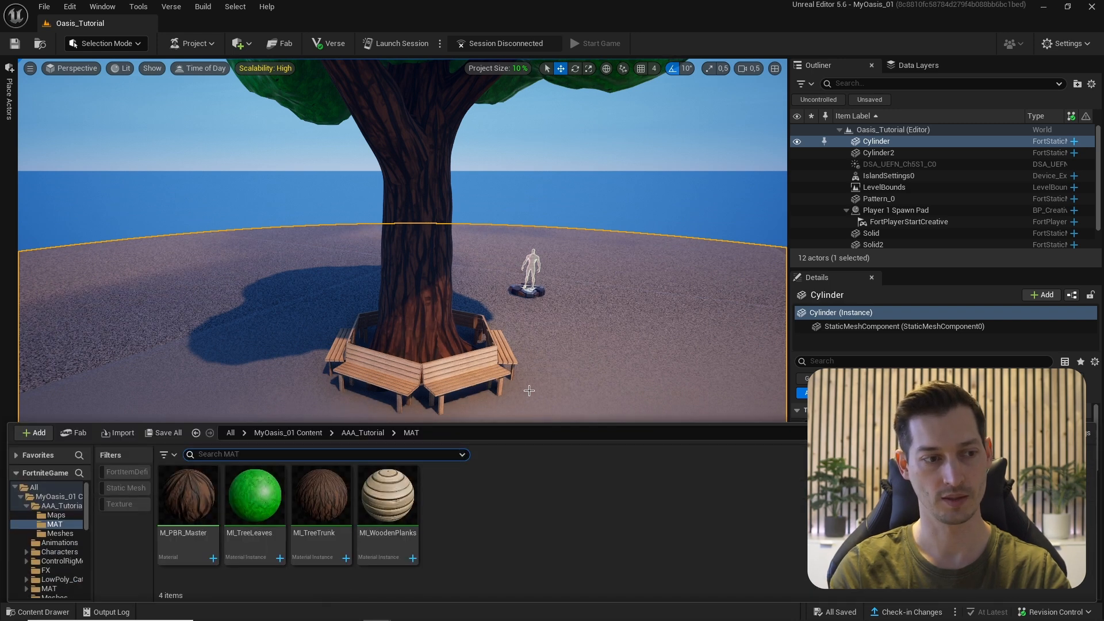
right_click(496, 505)
click(531, 247)
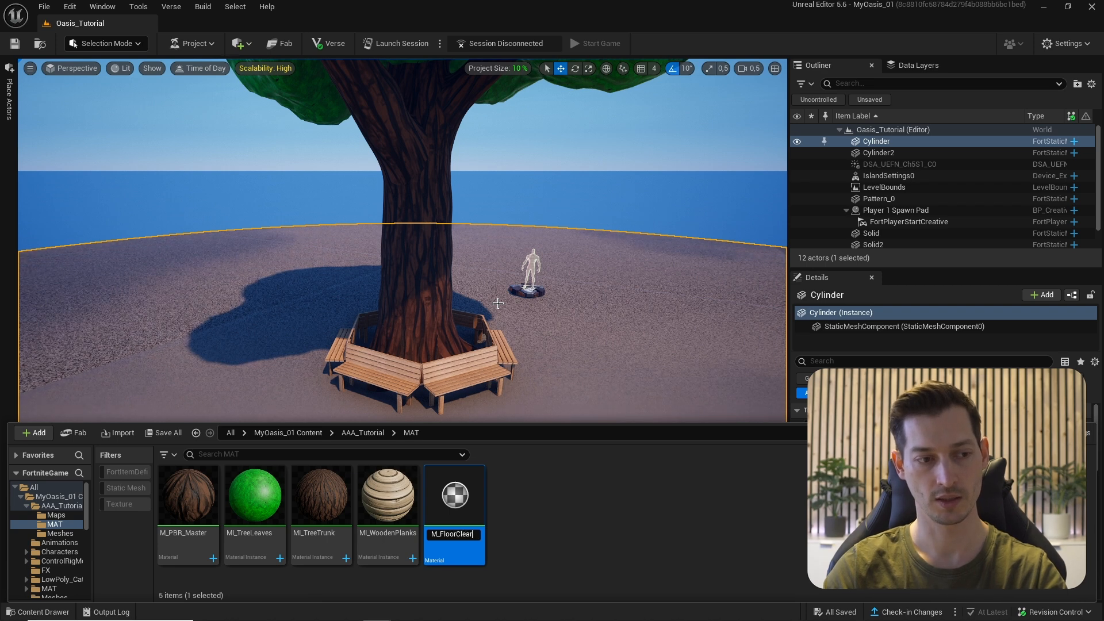
text(M_FloorClearCoat)
key(Return)
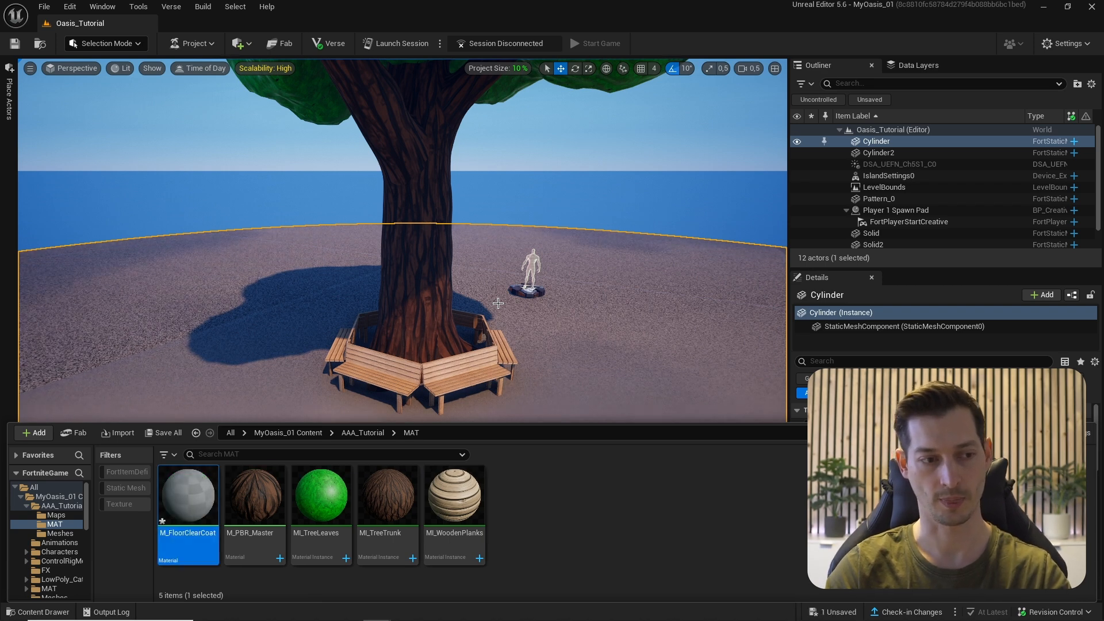
double_click(188, 513)
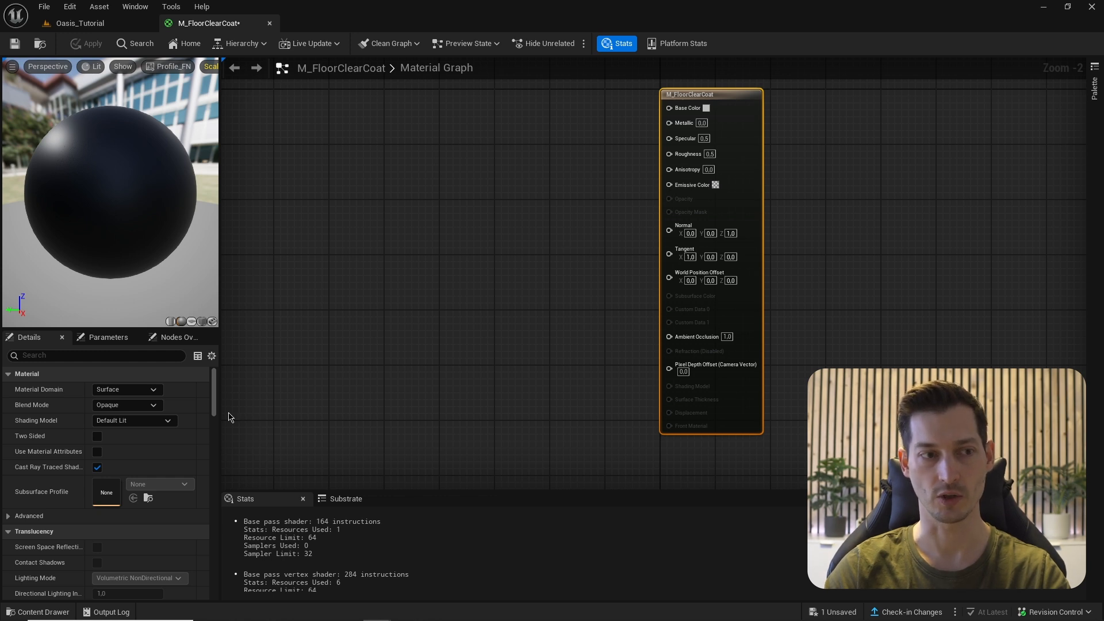
- Choose Clear Coat from the Shading Model dropdown in the Details panel
click(131, 420)
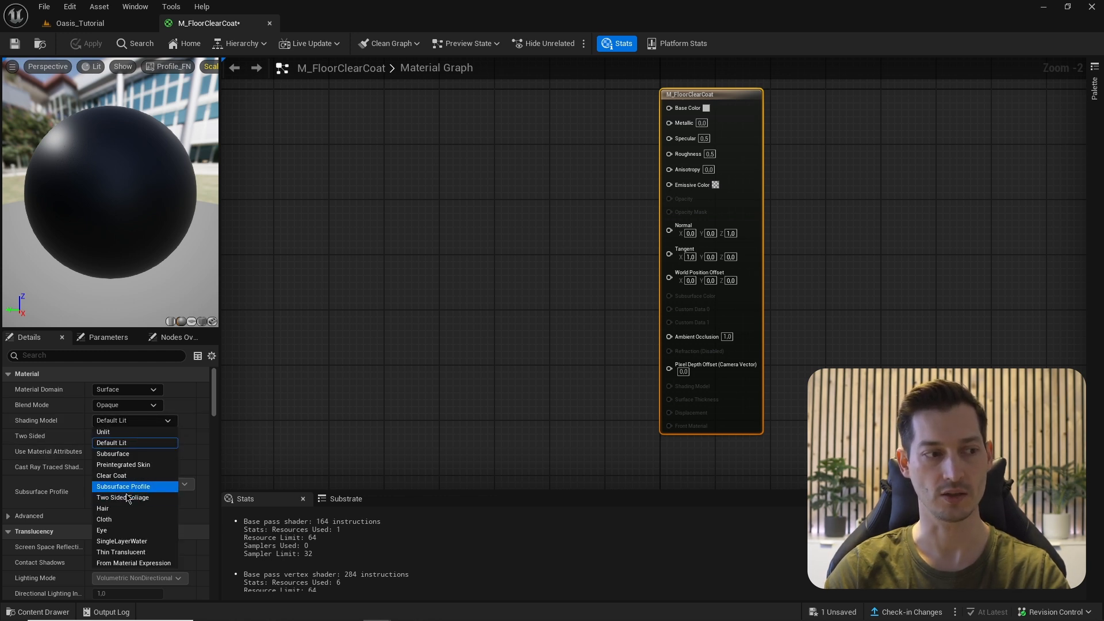
click(115, 473)
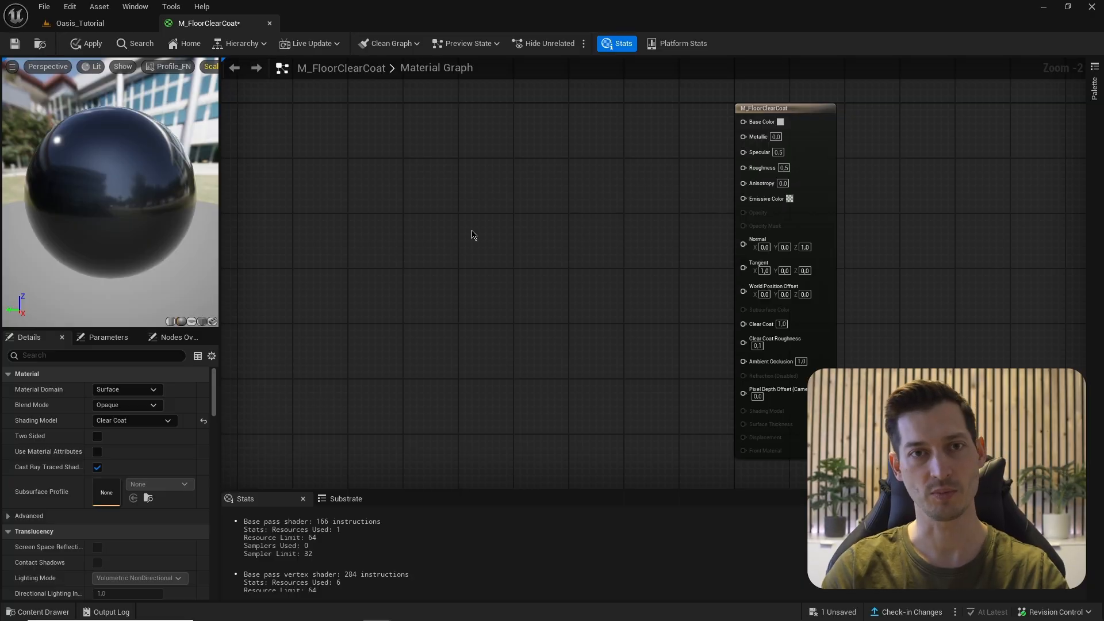
- Drag the Cove Ground Dirt N texture from the Content Drawer into the material graph
key(ctrl+space)
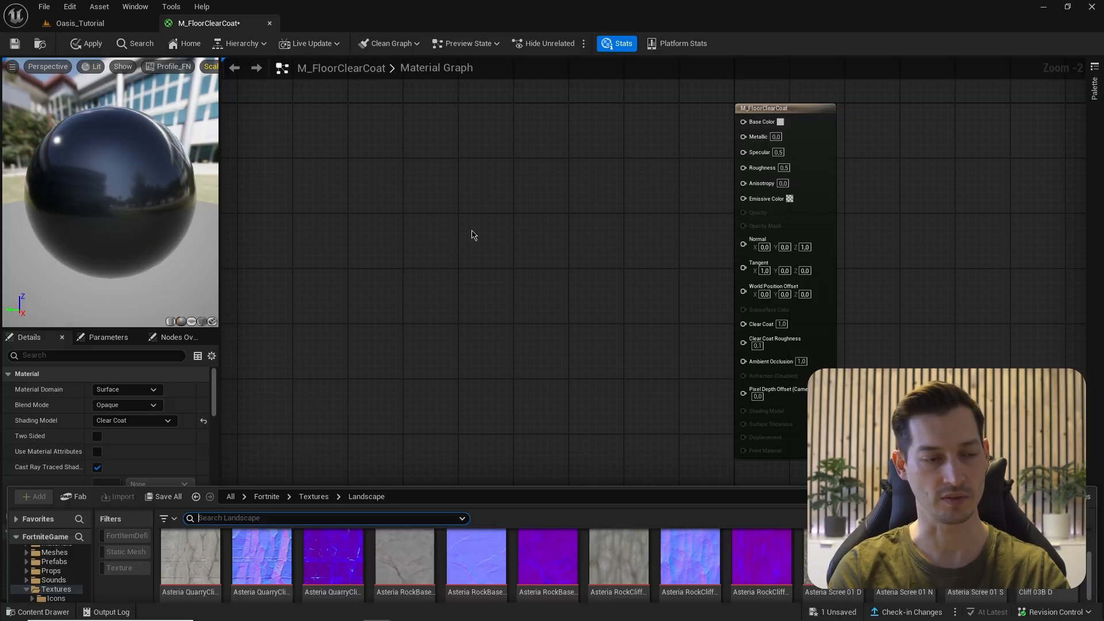
scroll(661, 512, down, 2)
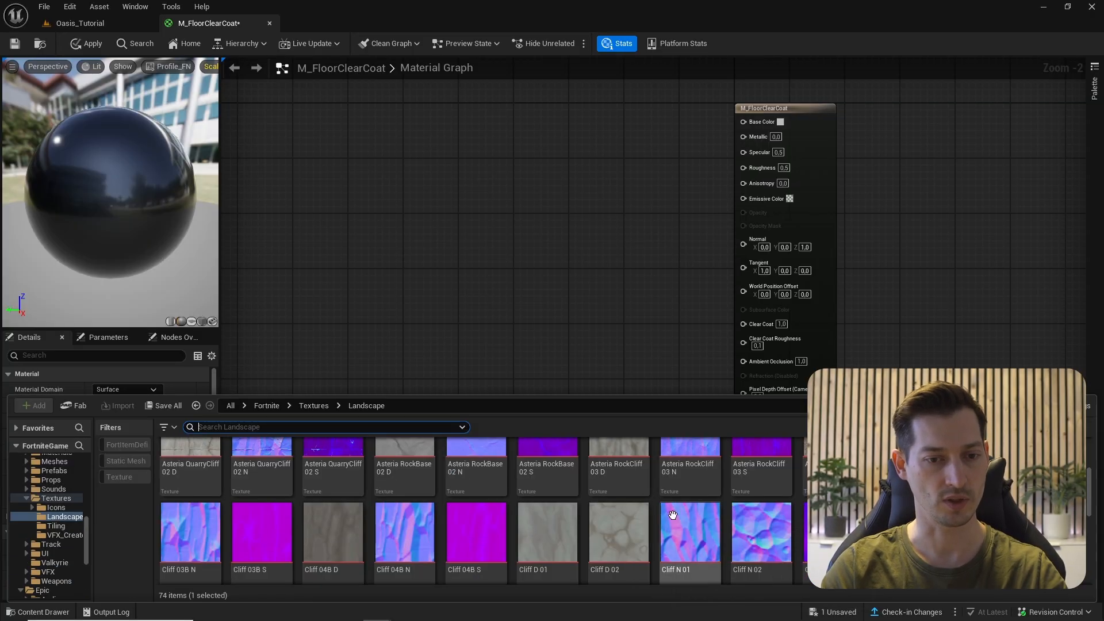
scroll(675, 516, down, 1)
drag(548, 575, 399, 222)
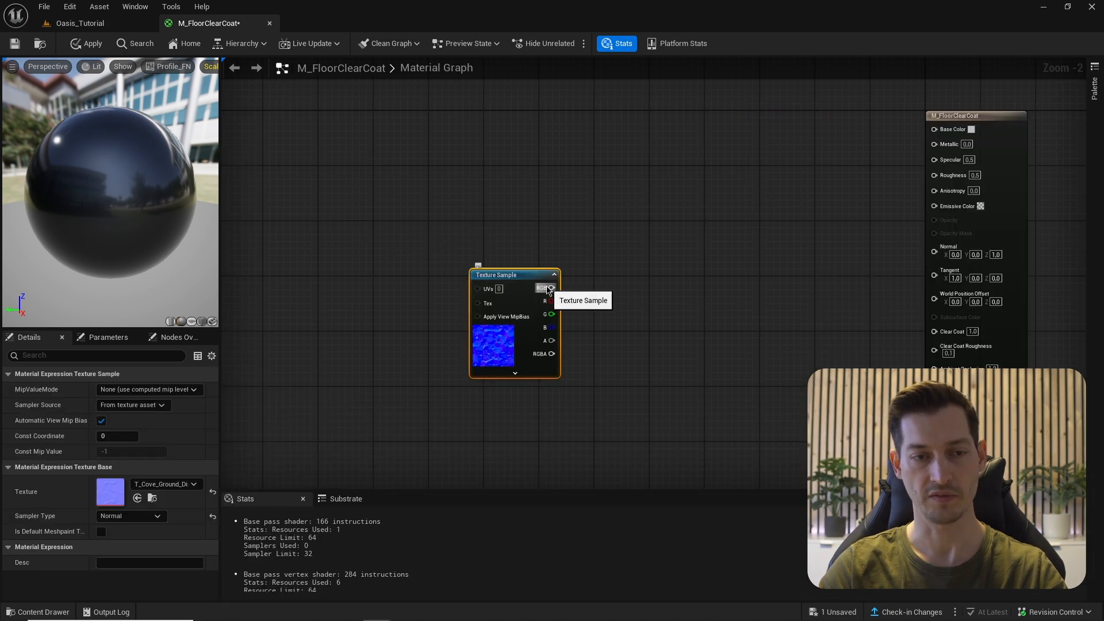
- Preview the texture on Normal, disconnect it, then pull a new wire from its RGB output
drag(549, 288, 934, 251)
drag(53, 181, 207, 181)
drag(67, 184, 60, 168)
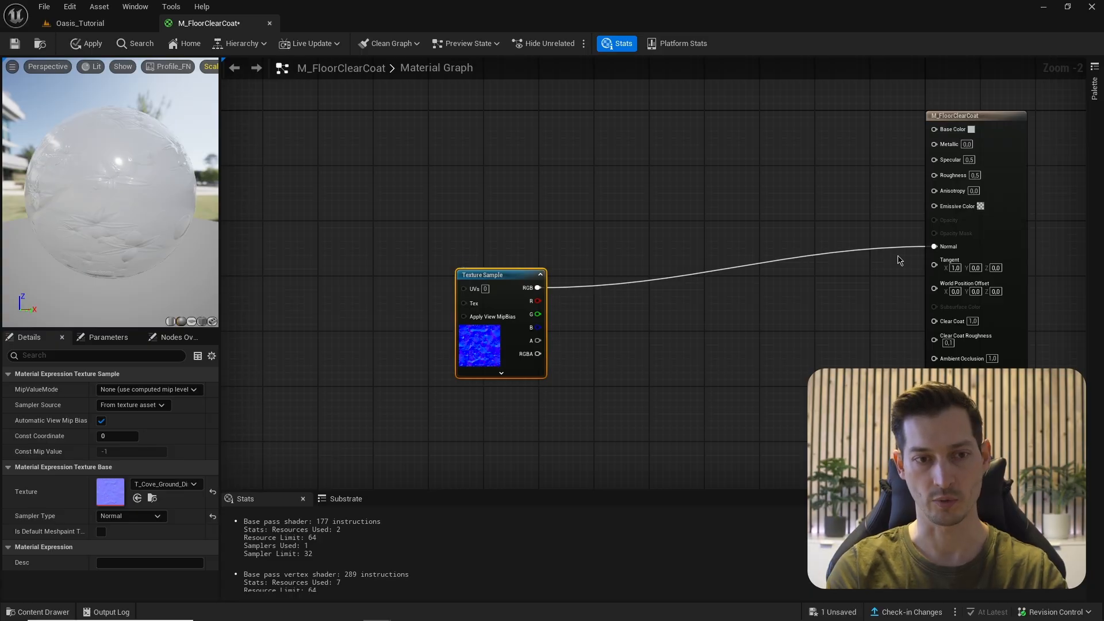
alt+click(926, 248)
scroll(577, 362, up, 2)
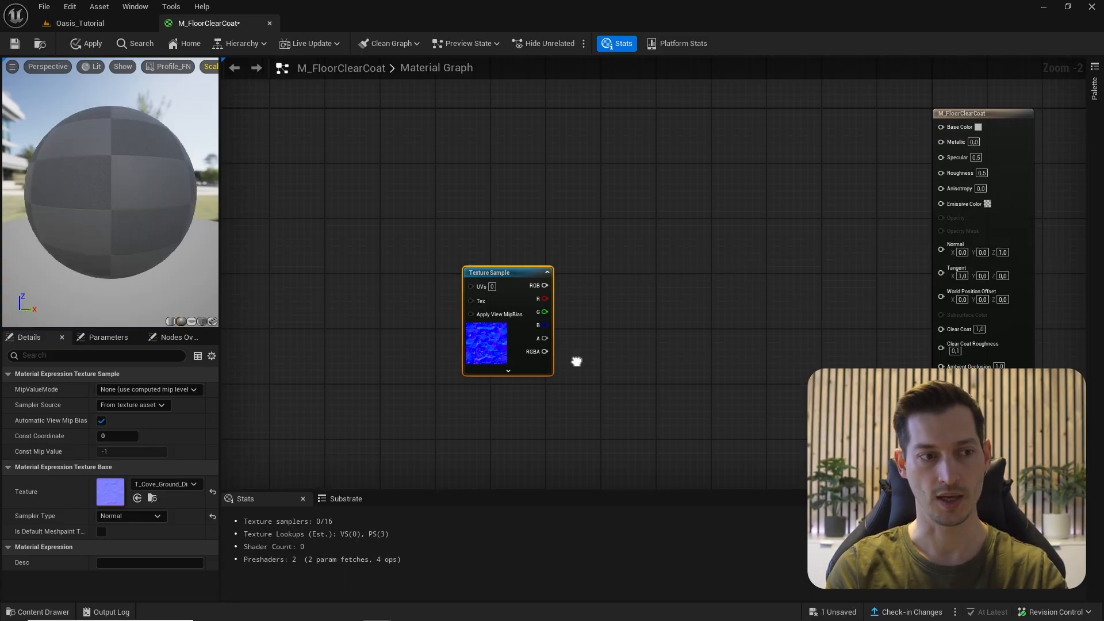
drag(558, 253, 675, 246)
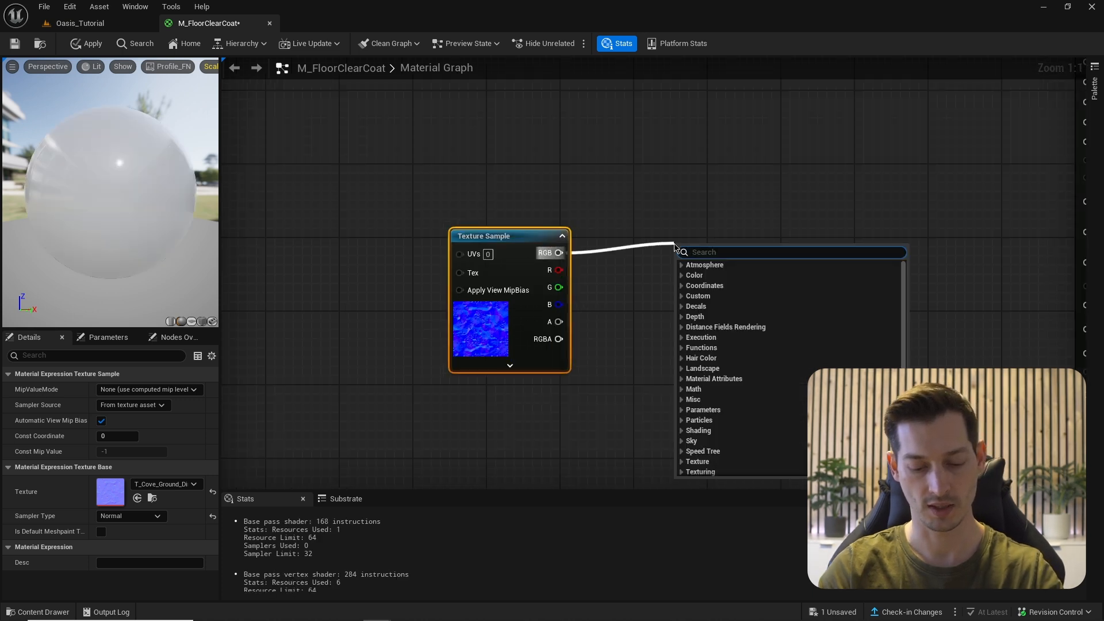
- Add a ClearCoatBottomNormal node fed by the texture's RGB output
text(clear)
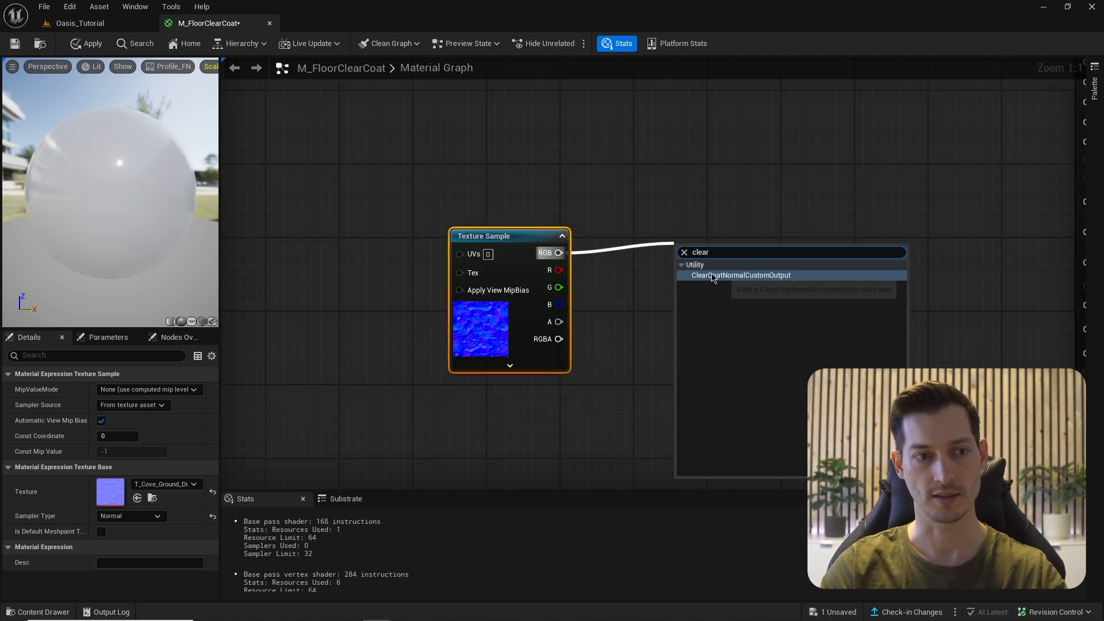
click(732, 275)
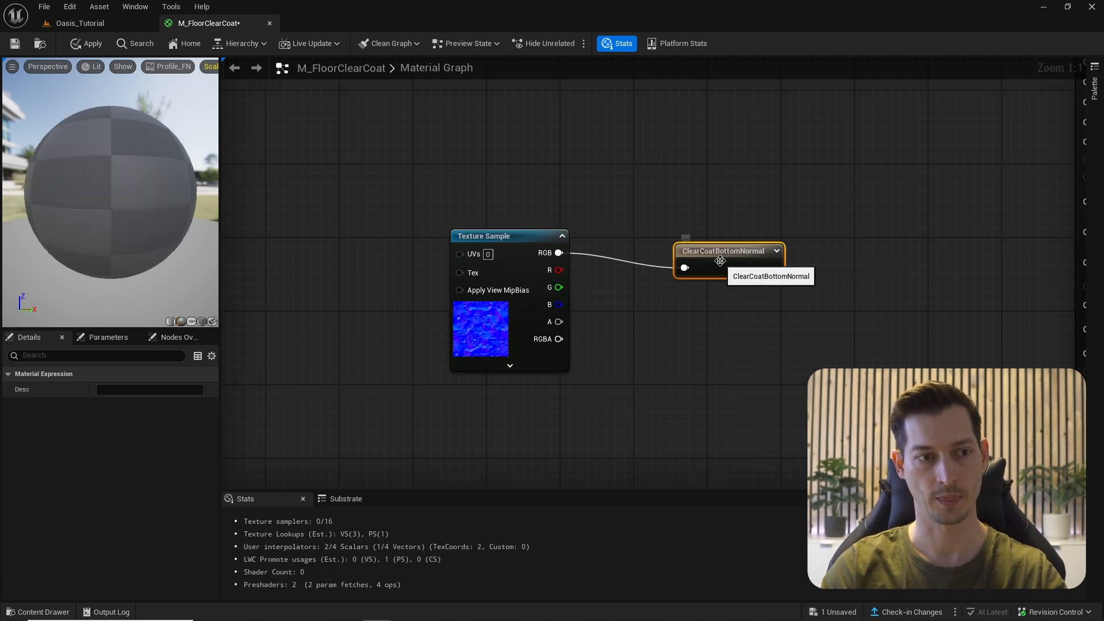
drag(106, 192, 184, 187)
- Place a TexCoord node and wire it into a Multiply node's A input
right_drag(280, 274, 450, 241)
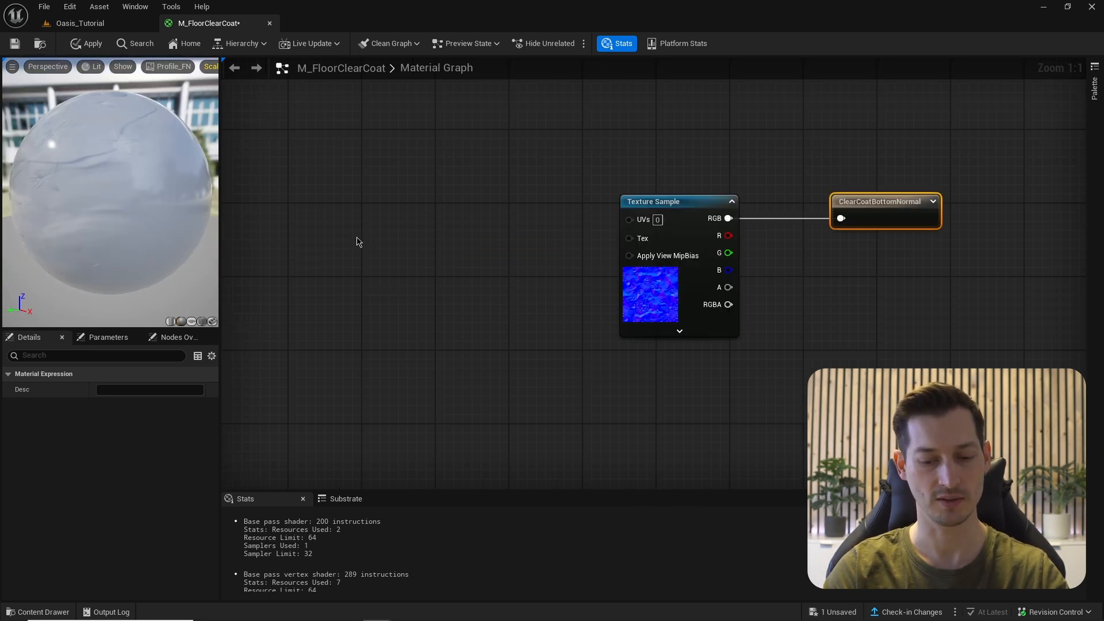
click(332, 216)
click(475, 217)
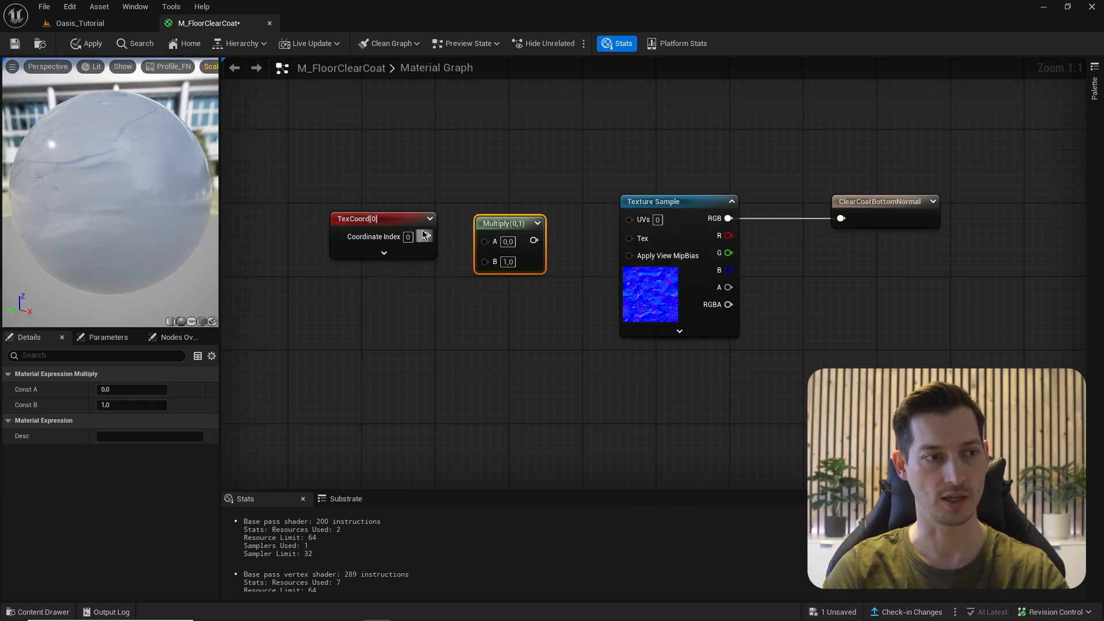
drag(426, 236, 493, 240)
right_drag(388, 290, 390, 268)
- Add a TileNormal scalar parameter of 2 into Multiply B and feed Multiply into the texture's UVs
key(s)
click(386, 265)
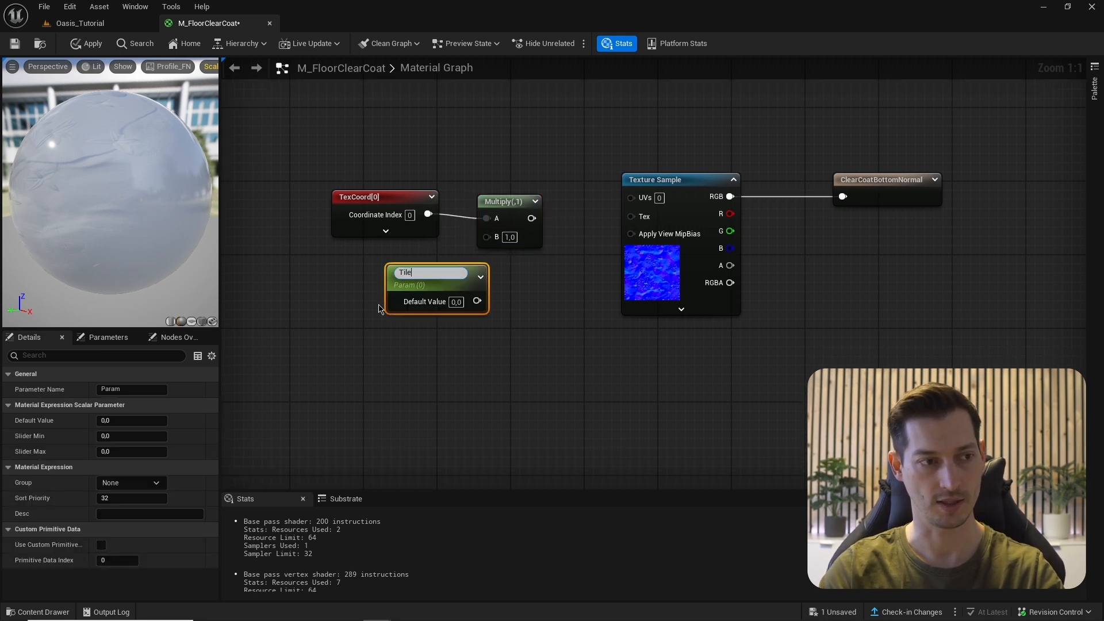
text(TileNormals)
key(BackSpace)
key(Return)
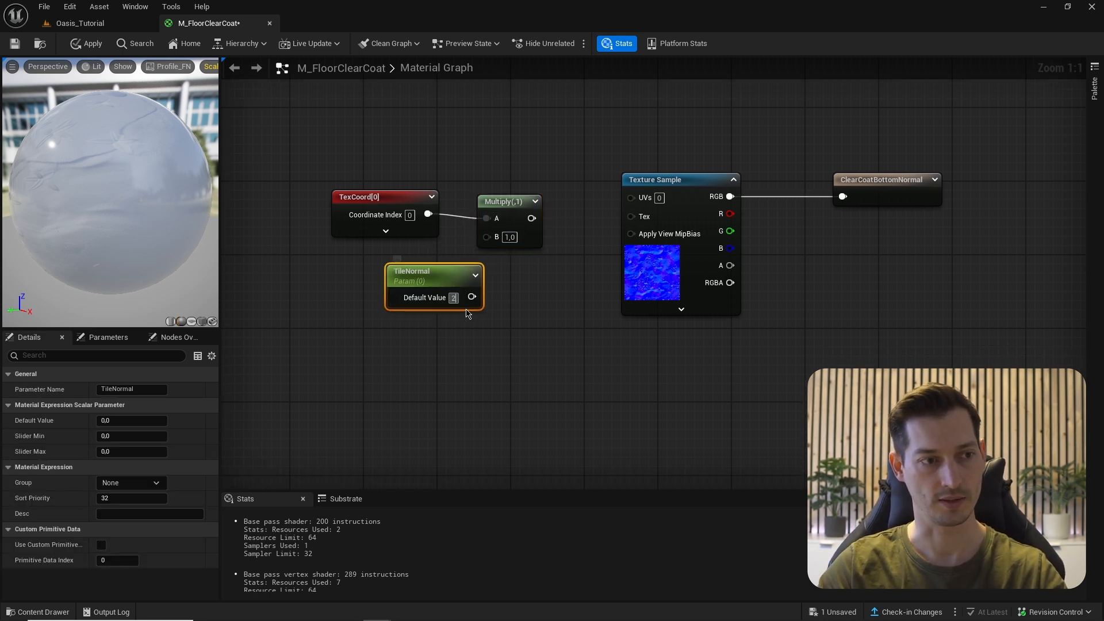
text(2)
key(Return)
drag(477, 297, 641, 197)
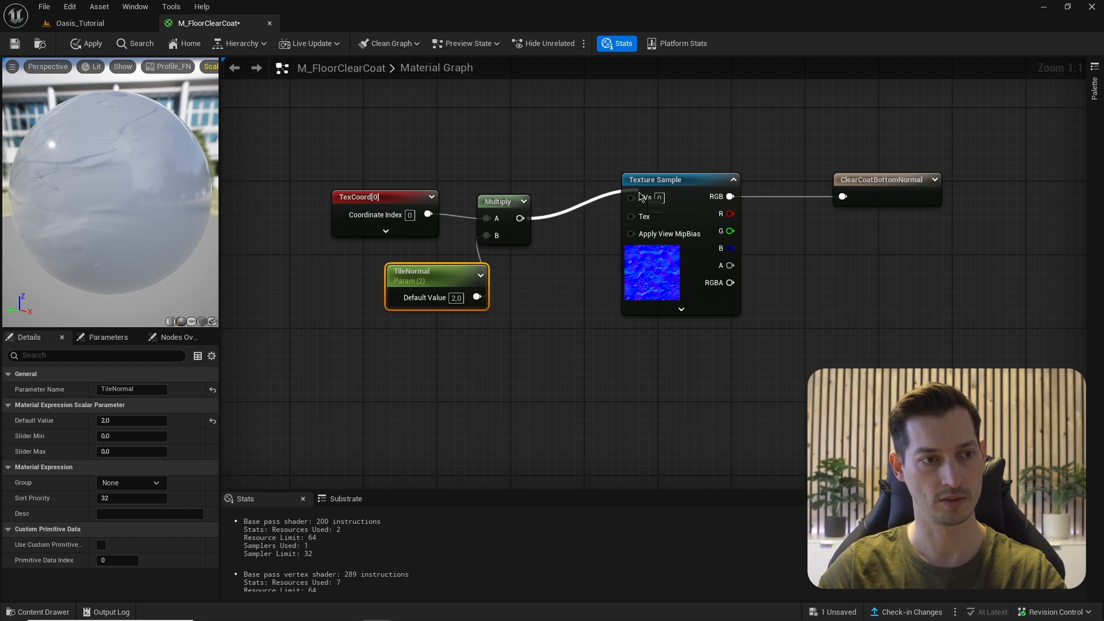
drag(444, 144, 512, 295)
drag(510, 214, 516, 192)
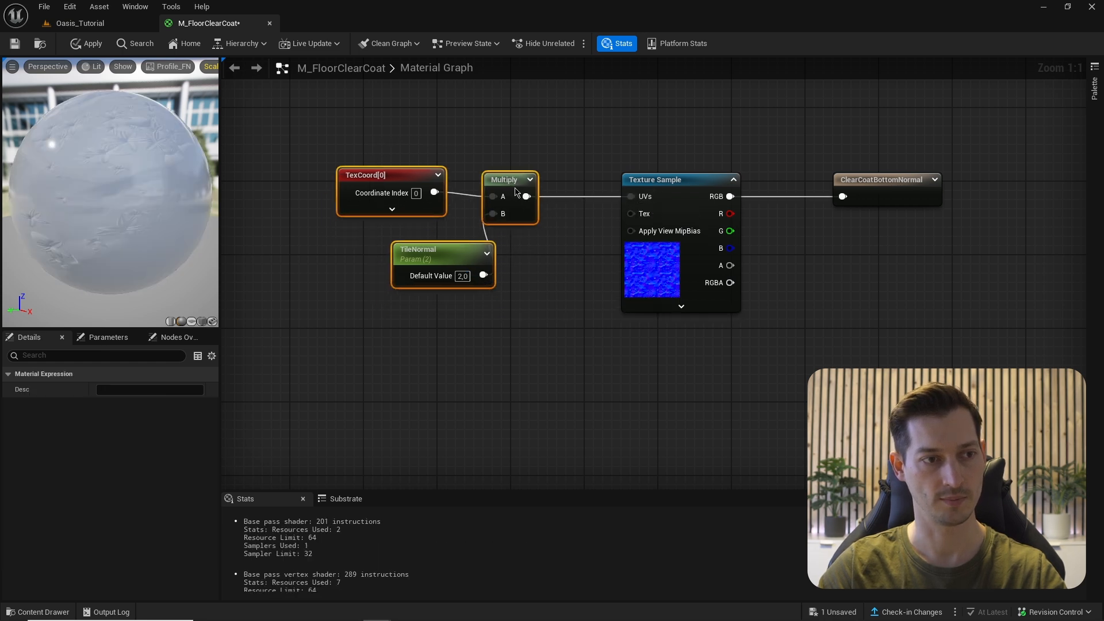
- Darken the Base Color to about 0.12 and set Roughness to 0.2
scroll(515, 192, down, 1)
right_drag(633, 192, 288, 325)
click(866, 143)
click(780, 282)
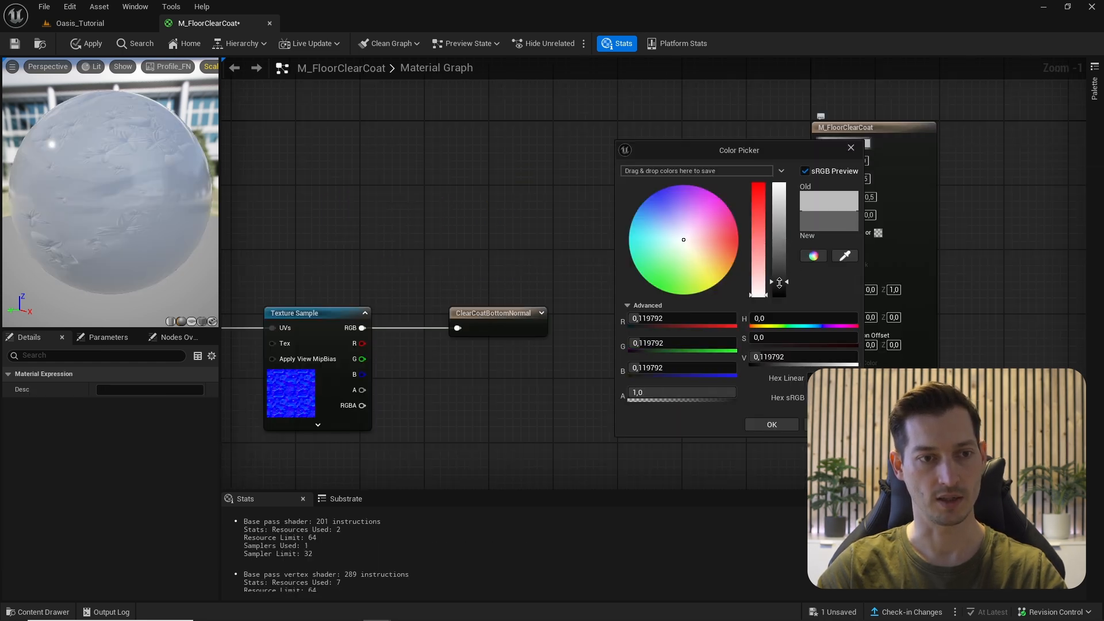
click(771, 424)
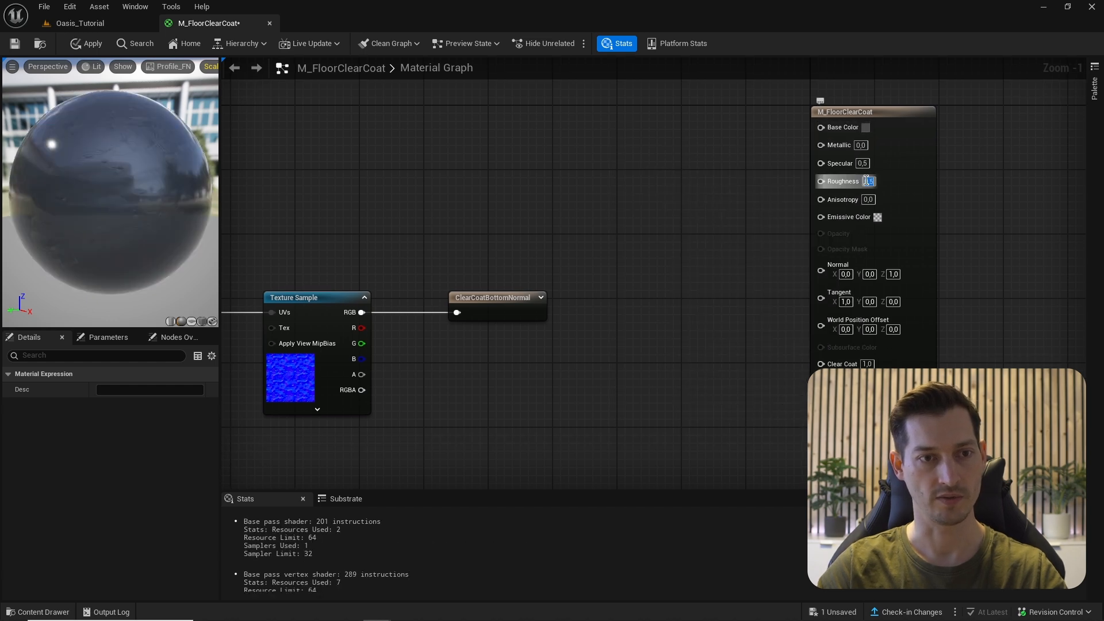
click(866, 181)
text(,2)
key(Return)
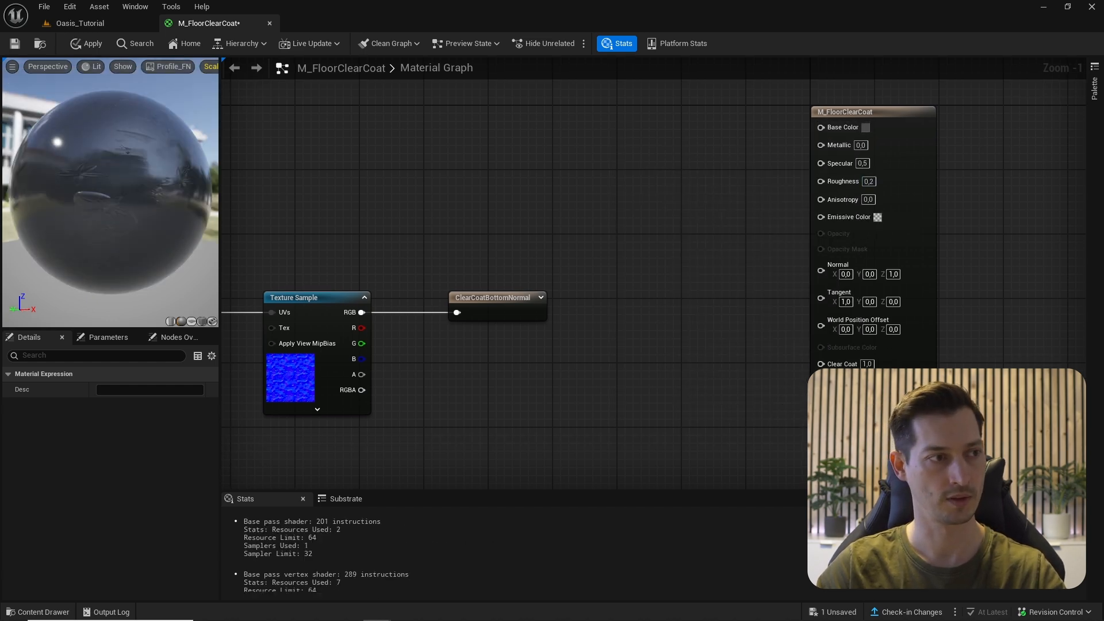
- Wrap the five clear-coat normal nodes in a 'ClearCoat Normal' comment and save the material
scroll(296, 189, down, 2)
drag(295, 186, 698, 379)
key(c)
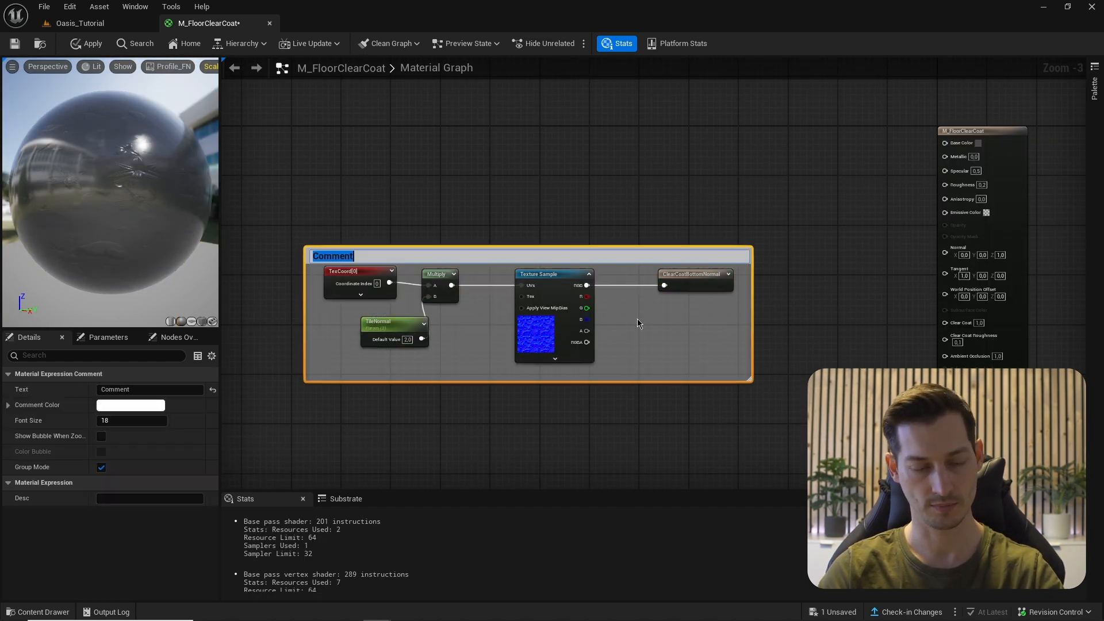
text(ClearCoat Noarma)
key(BackSpace)
key(BackSpace)
key(BackSpace)
key(BackSpace)
text(rmal)
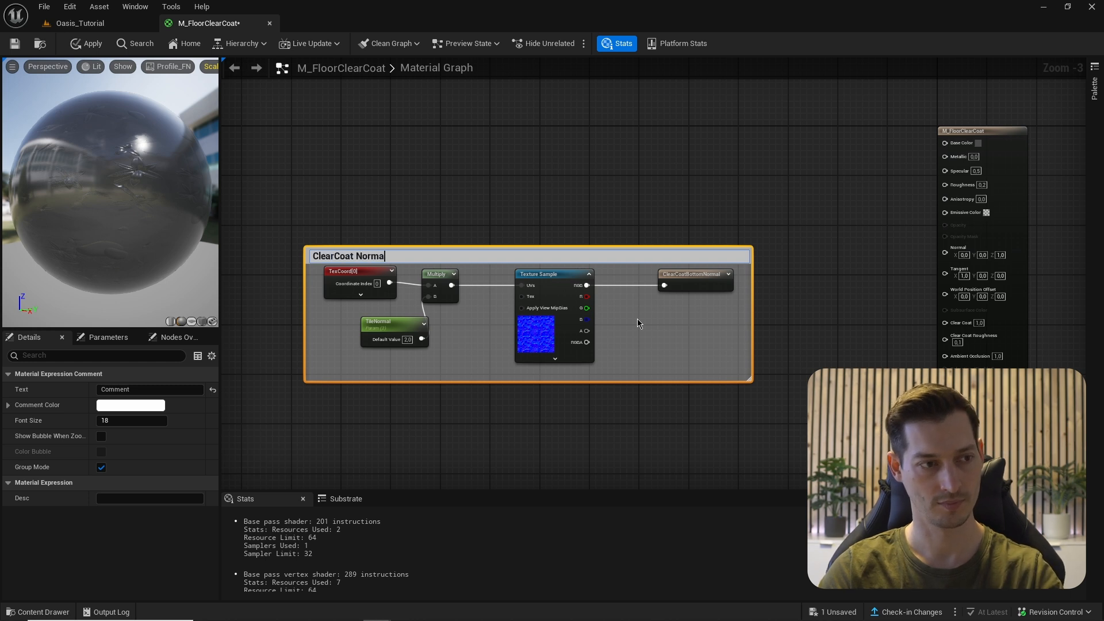
key(Return)
click(14, 43)
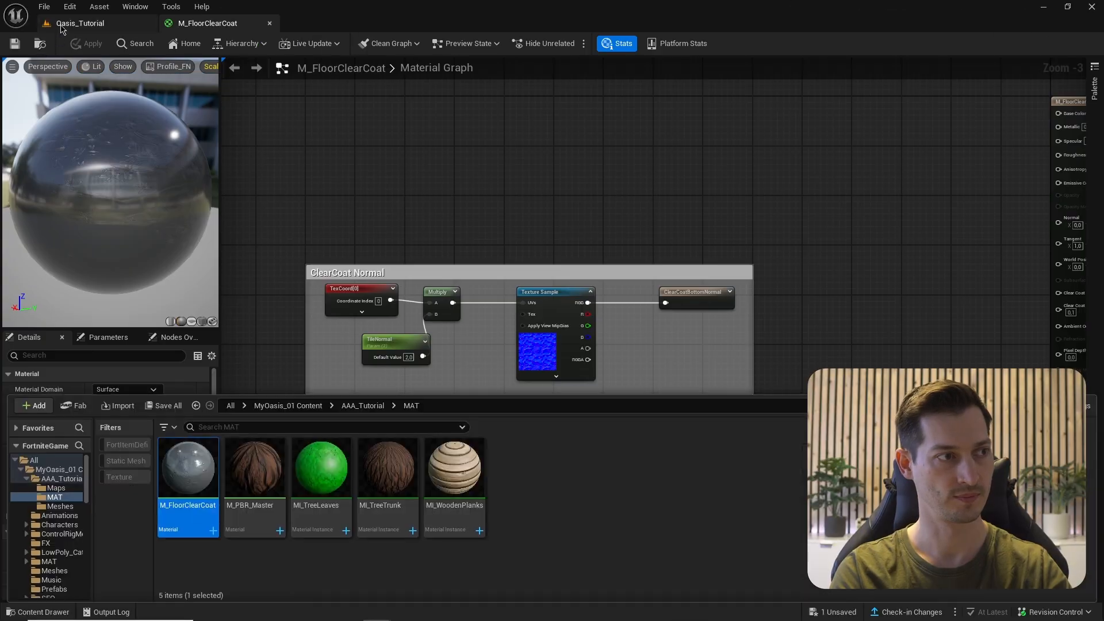
- Return to the Oasis_Tutorial level viewport
click(79, 23)
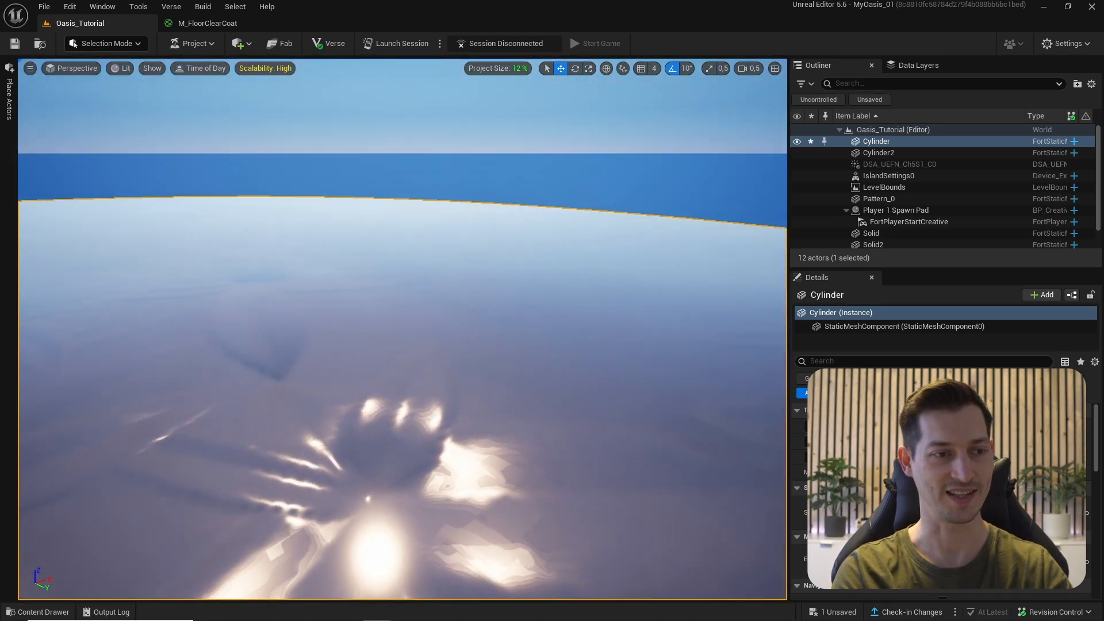
- Swing the viewport up toward the tree and benches to look over the glossy floor
right_drag(261, 262, 260, 262)
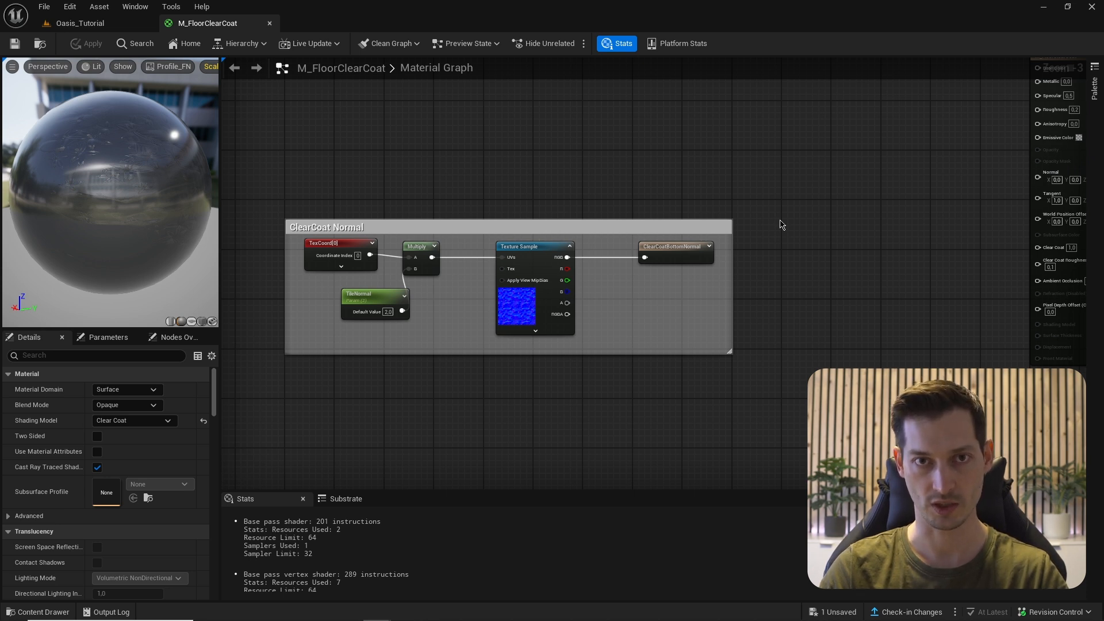
- Add a ShaderPlatformInfo Switch node to the empty graph area
scroll(780, 224, up, 2)
right_click(840, 194)
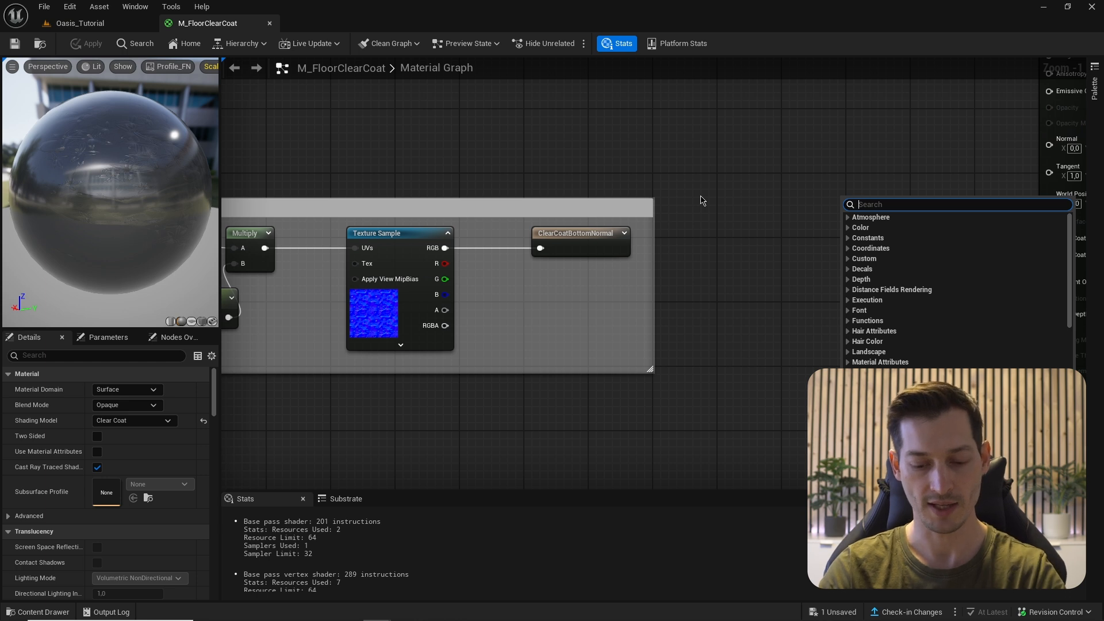
text(shaderp)
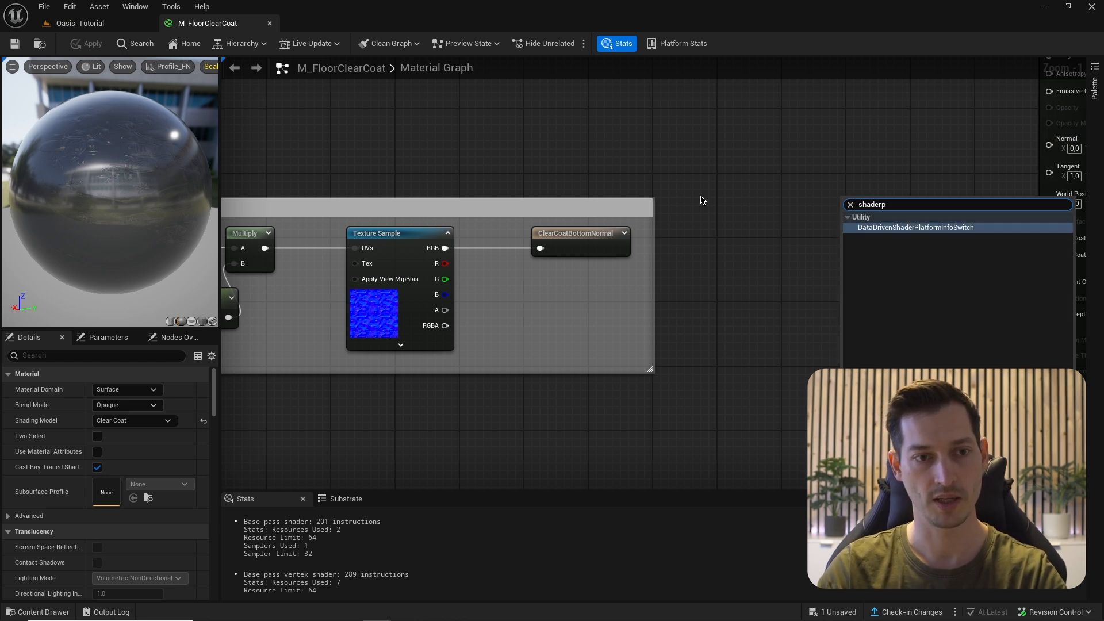
key(Return)
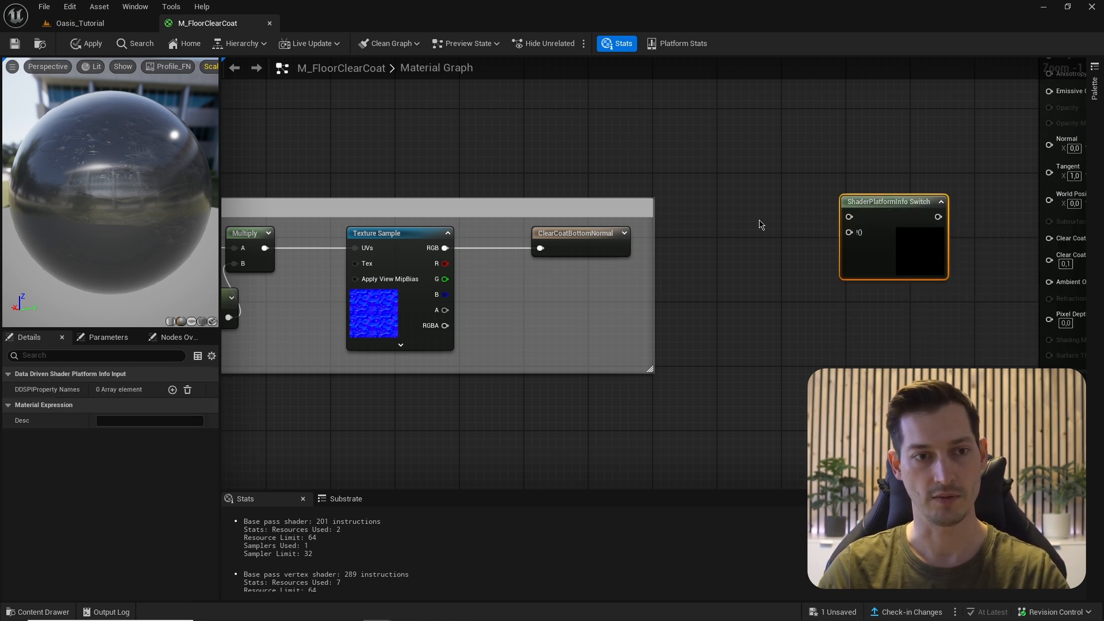
right_drag(759, 222, 702, 172)
scroll(774, 193, up, 1)
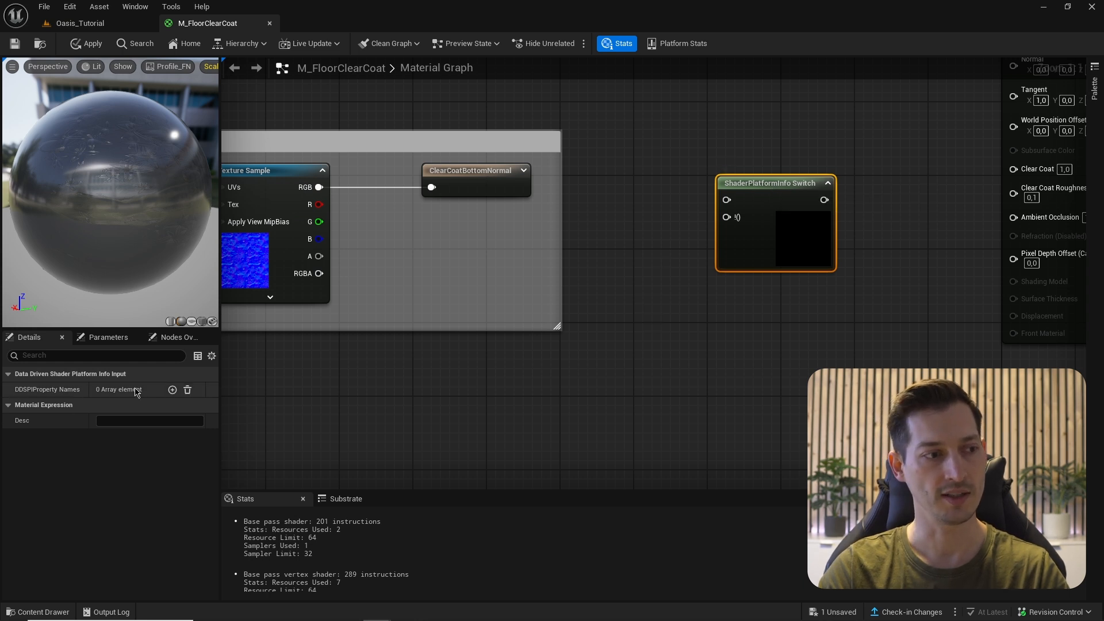
- Add a platform property entry to the switch: Input Name IsMobile, condition Property must be true
click(172, 391)
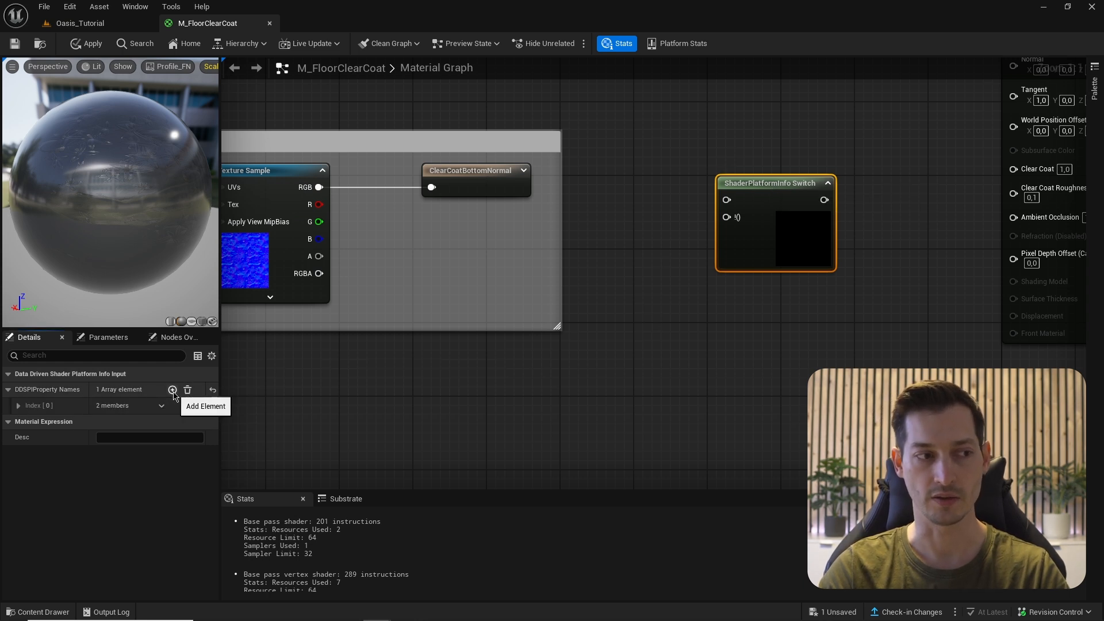
click(20, 408)
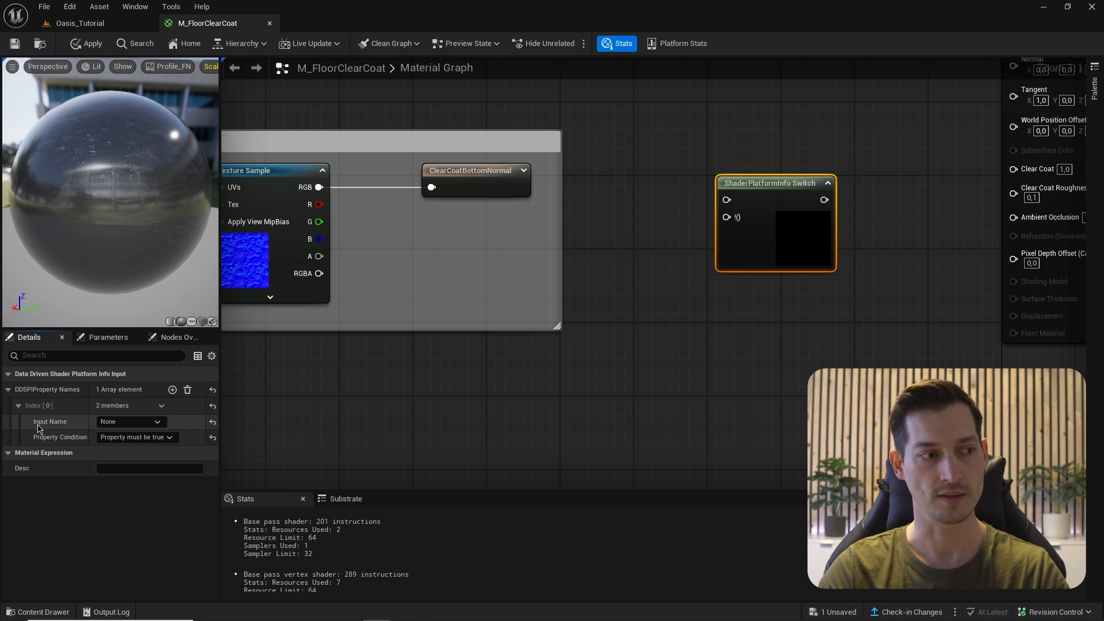
click(135, 423)
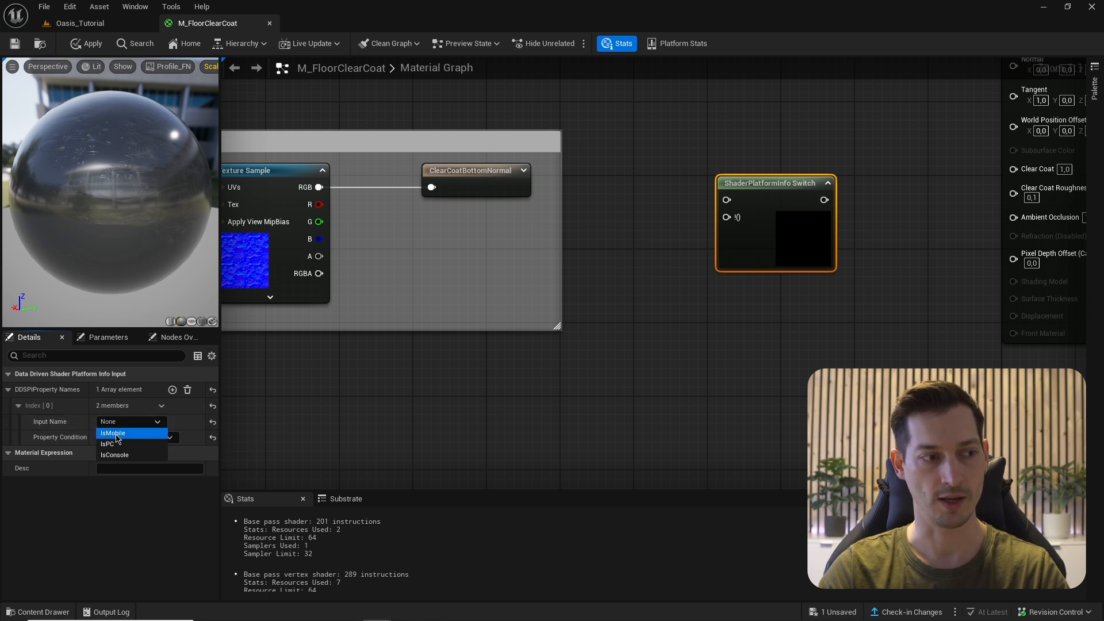
click(117, 435)
click(121, 437)
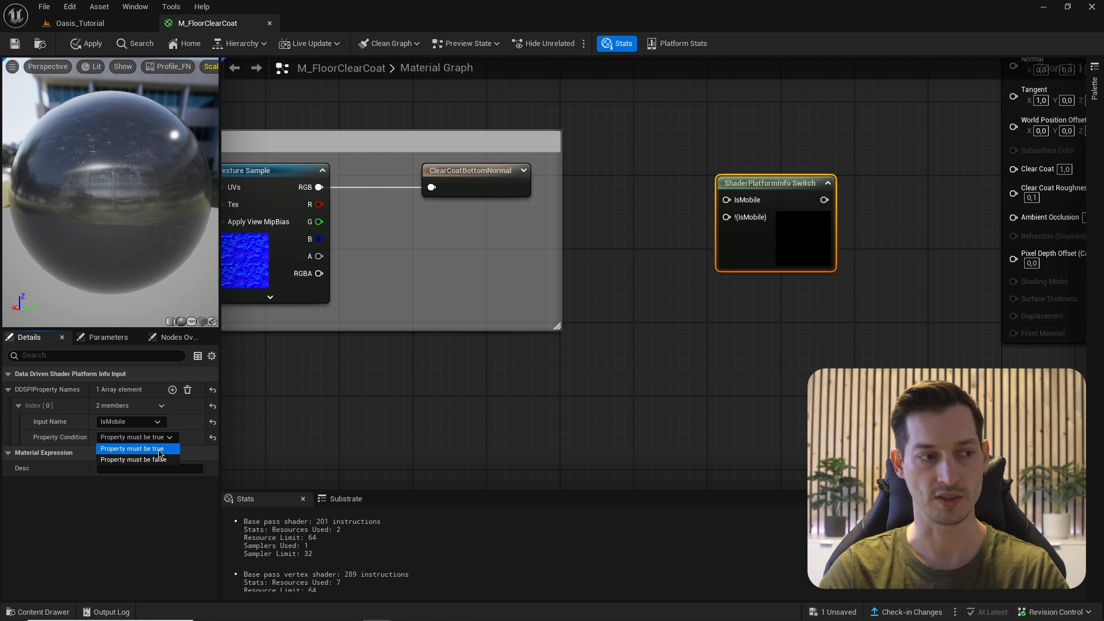
click(161, 449)
click(684, 208)
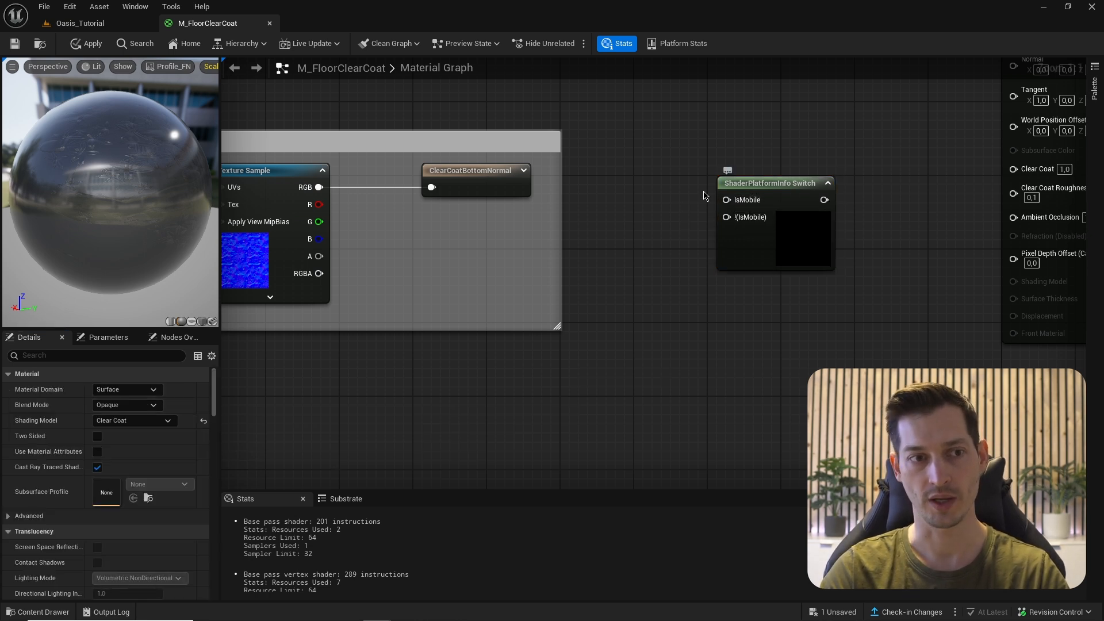
right_drag(692, 228, 676, 246)
click(708, 203)
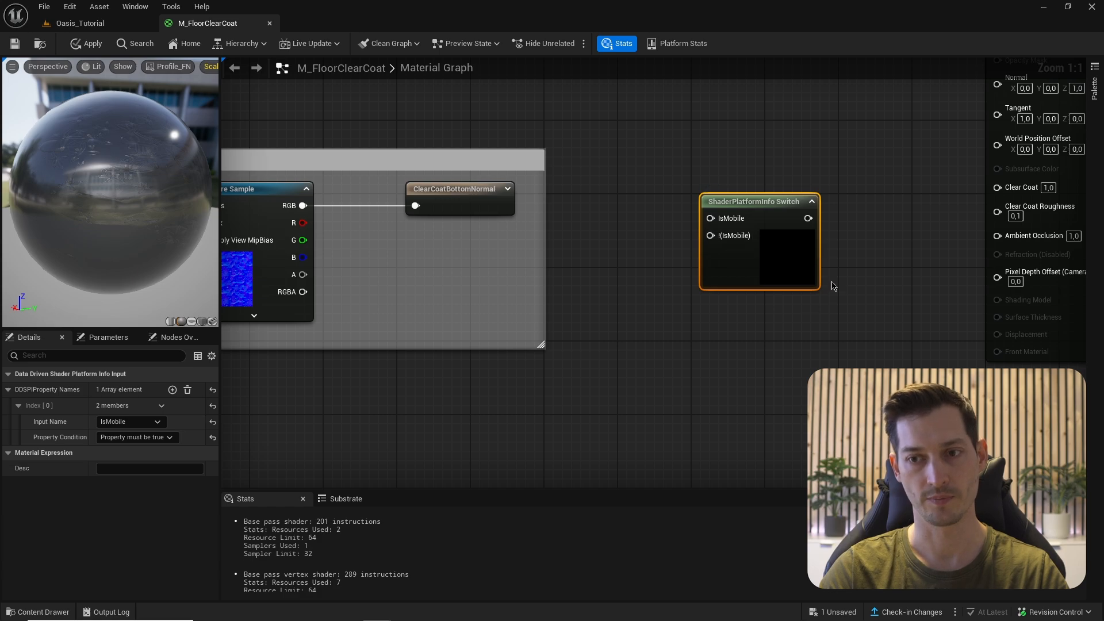
right_drag(831, 286, 828, 224)
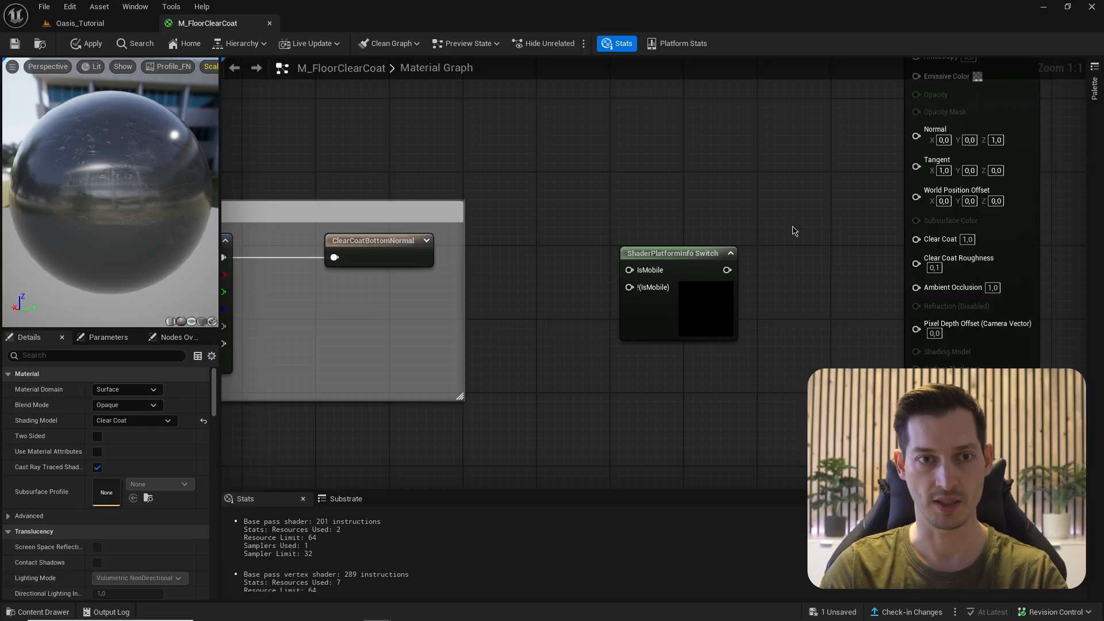
- Set the material result node's Shading Model to From Material Expression
scroll(793, 229, down, 2)
drag(778, 160, 982, 280)
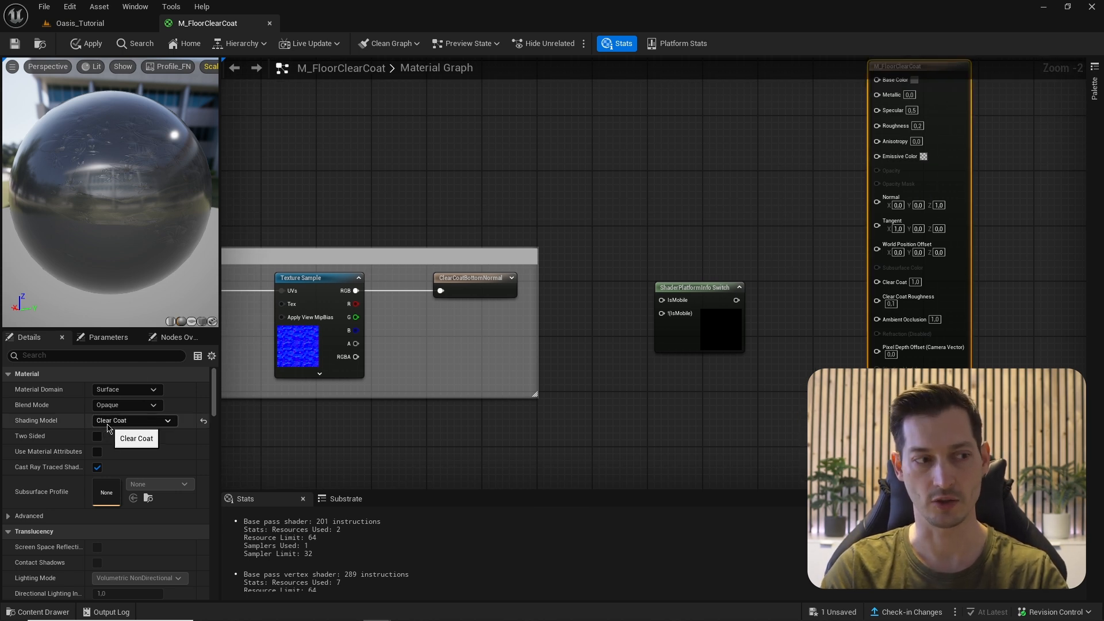
click(108, 424)
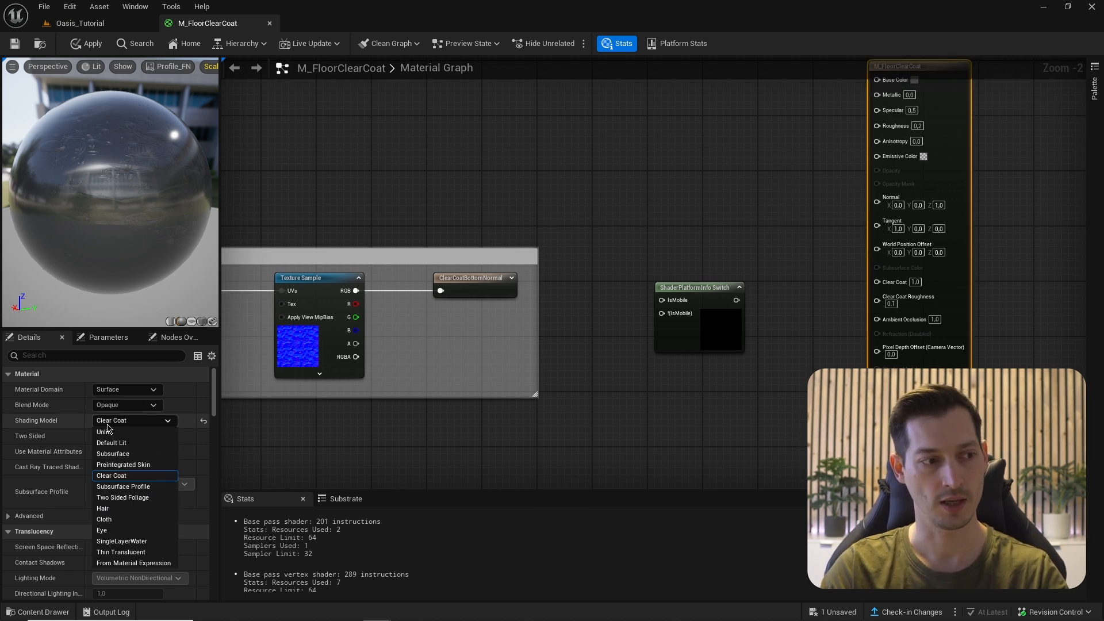
click(131, 563)
- Add a Default Lit Shading Model node beside the switch
right_drag(614, 404, 631, 325)
right_click(630, 325)
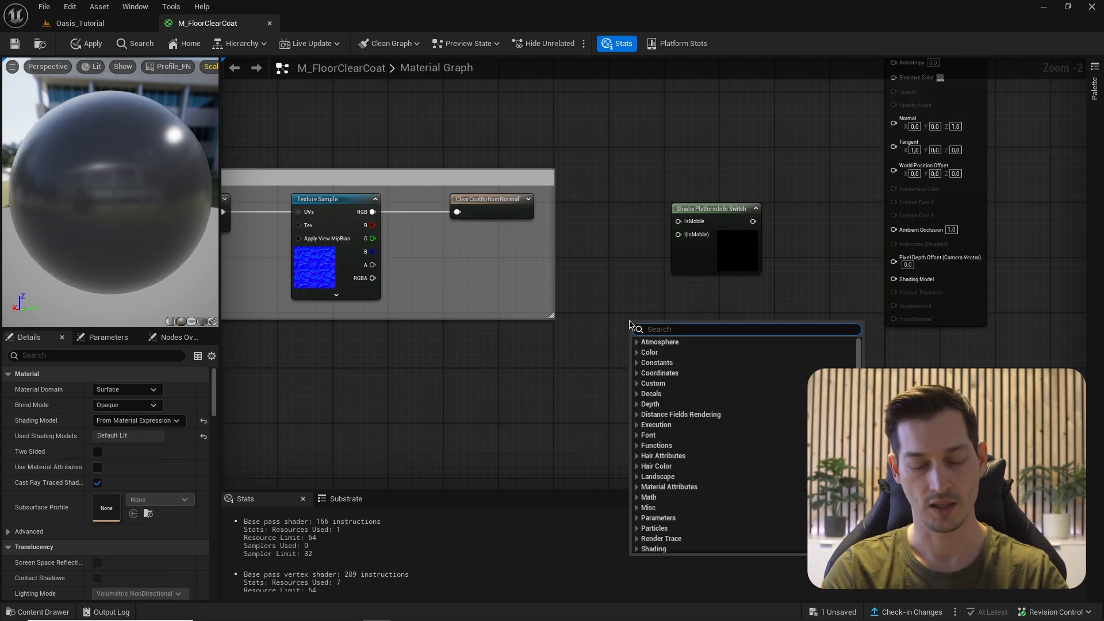
text(shading)
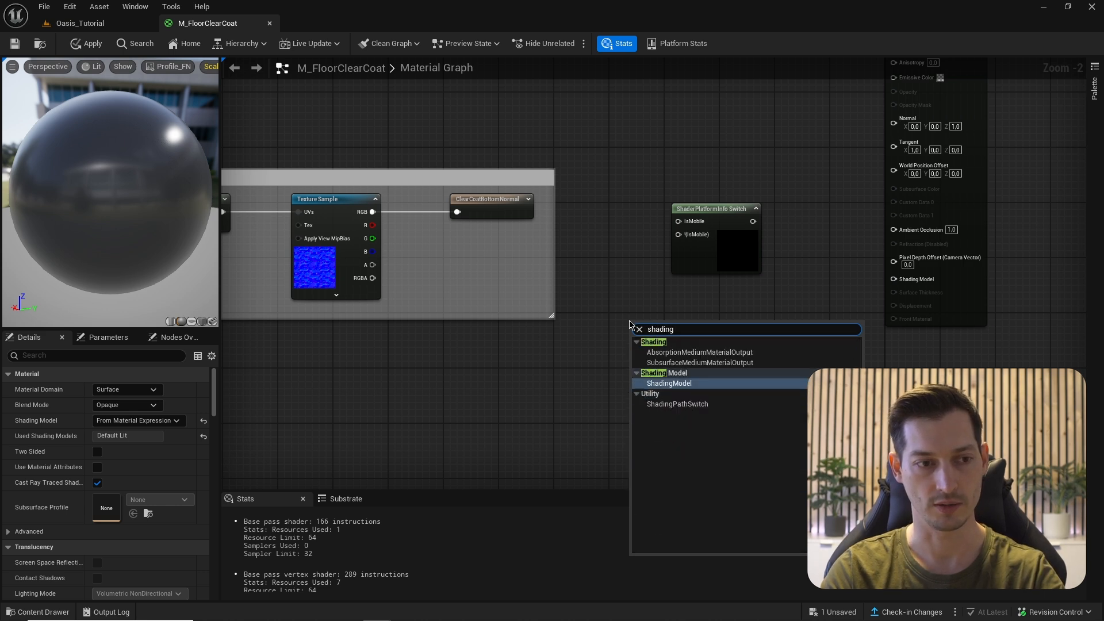
key(Return)
scroll(645, 356, up, 2)
mouse_move(666, 309)
mouse_down()
mouse_move(611, 290)
mouse_move(631, 287)
mouse_up()
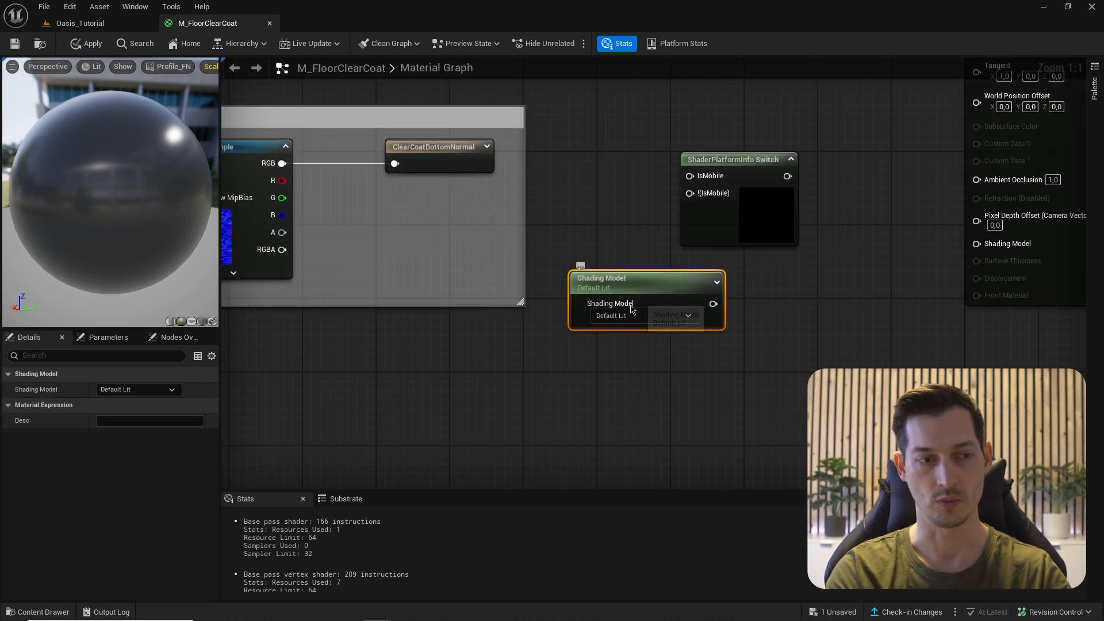
- Duplicate it as a Clear Coat node into !(IsMobile), and wire the switch to Shading Model
key(ctrl+d)
click(627, 426)
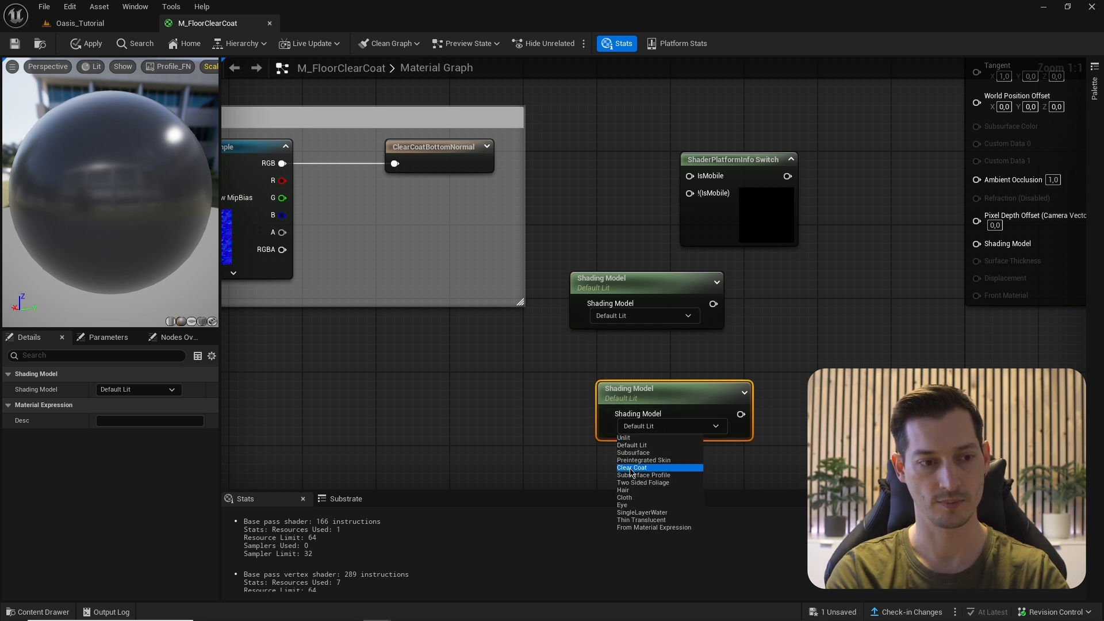
click(630, 467)
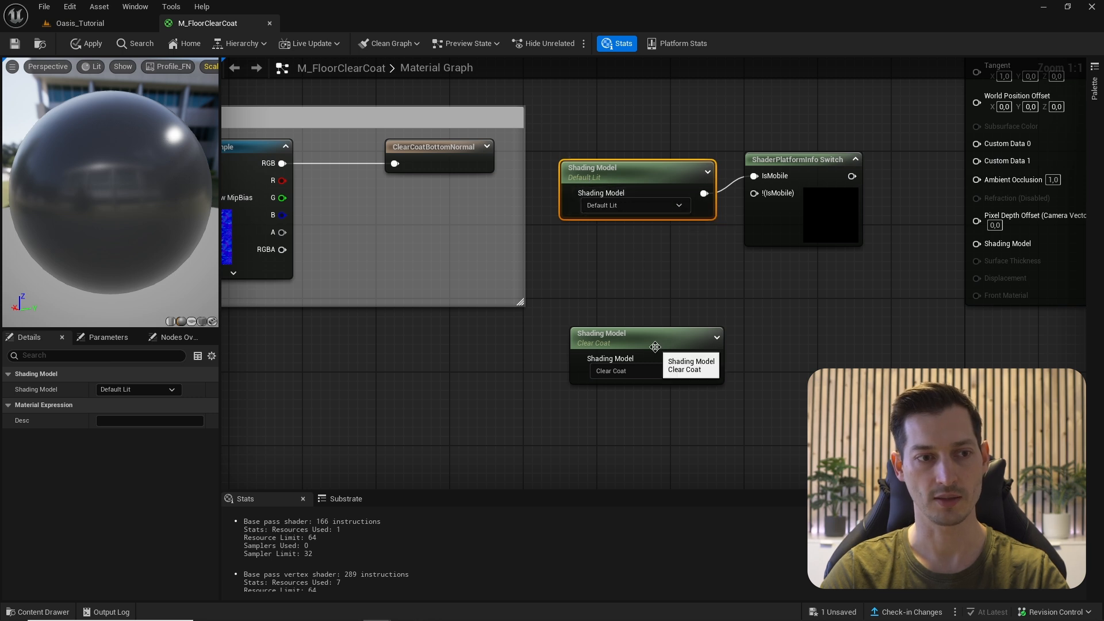
drag(653, 348, 644, 265)
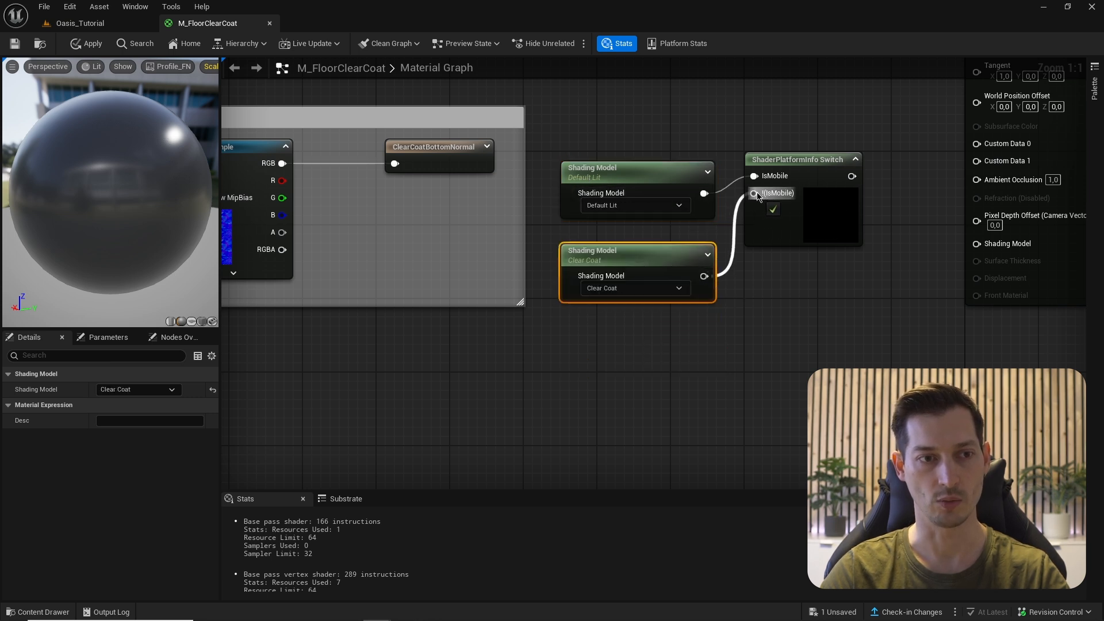
drag(757, 197, 755, 193)
right_drag(825, 313, 758, 321)
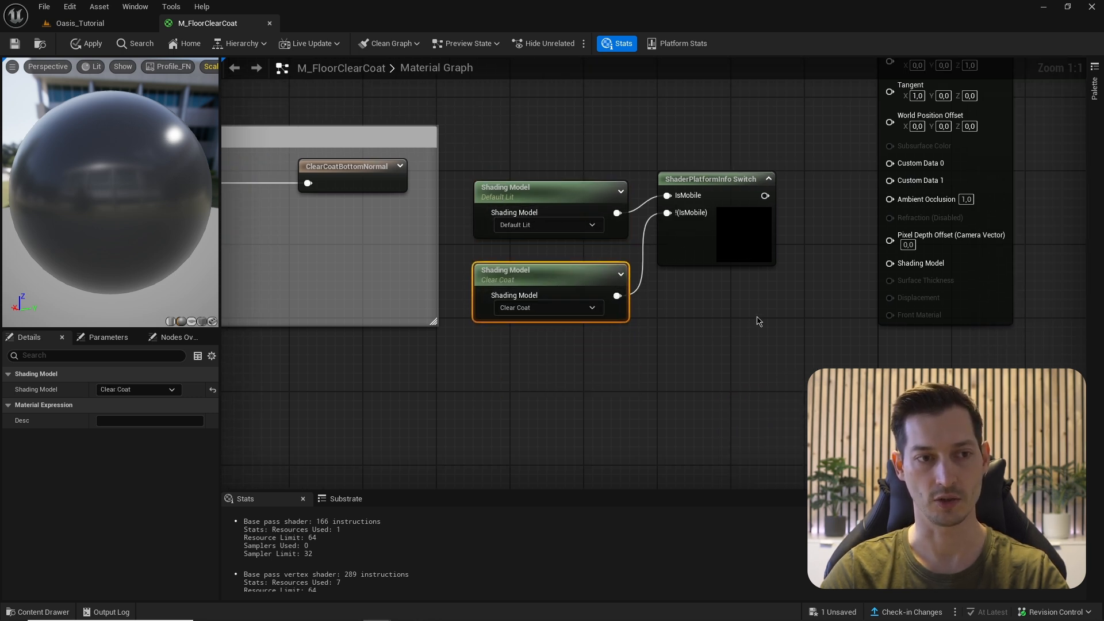
mouse_move(767, 195)
mouse_down()
mouse_move(776, 206)
mouse_move(811, 146)
mouse_move(841, 274)
mouse_move(893, 269)
mouse_up()
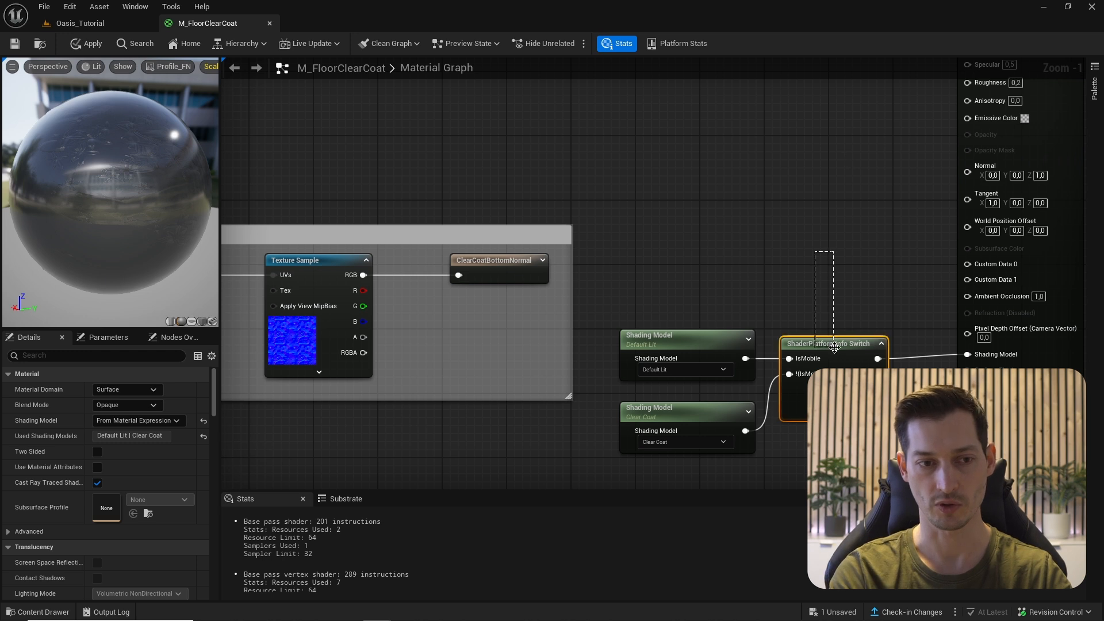
- Marquee-select the IsMobile ShaderPlatformInfo Switch node for copying
drag(834, 347, 834, 349)
- Duplicate the switch and create a Named Reroute Normal_B from the Texture Sample's B channel
key(ctrl+d)
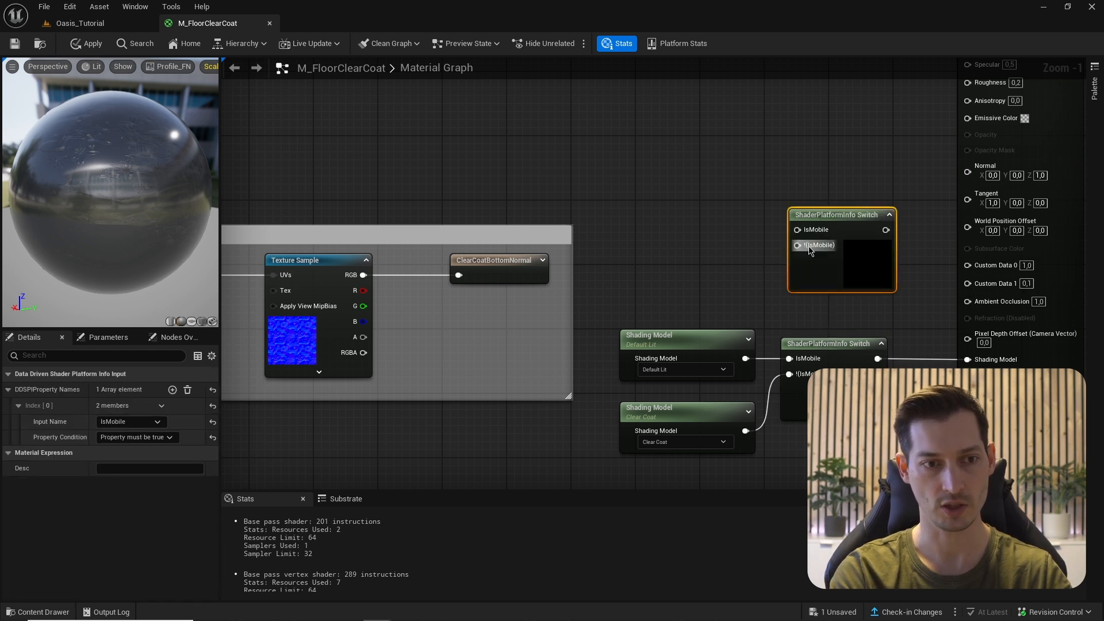
right_drag(359, 323, 401, 310)
scroll(401, 310, up, 1)
drag(402, 307, 454, 303)
text(named)
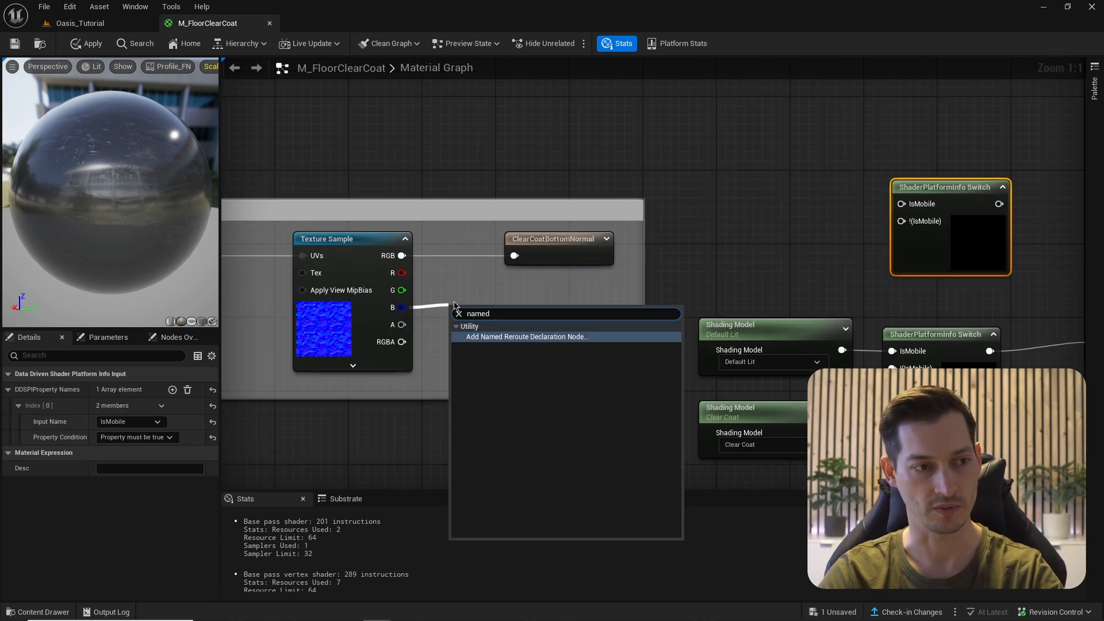
key(Return)
text(Nor)
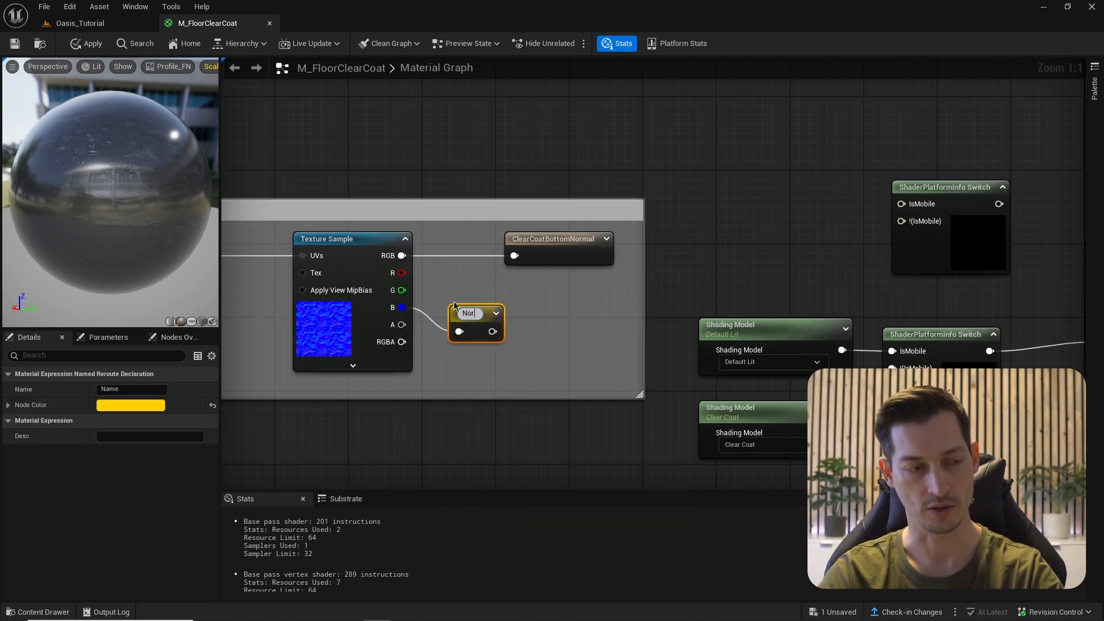
text(mal_B)
key(Return)
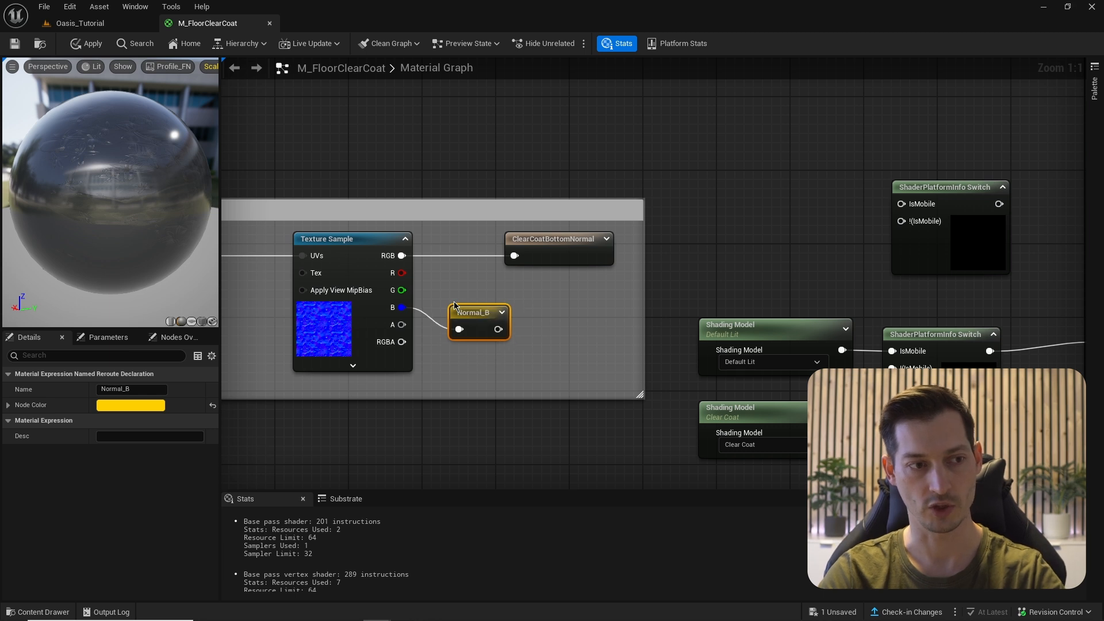
drag(475, 318, 481, 301)
- Place a Normal_B reroute usage node and connect it to the new switch's IsMobile input
right_drag(824, 264, 788, 273)
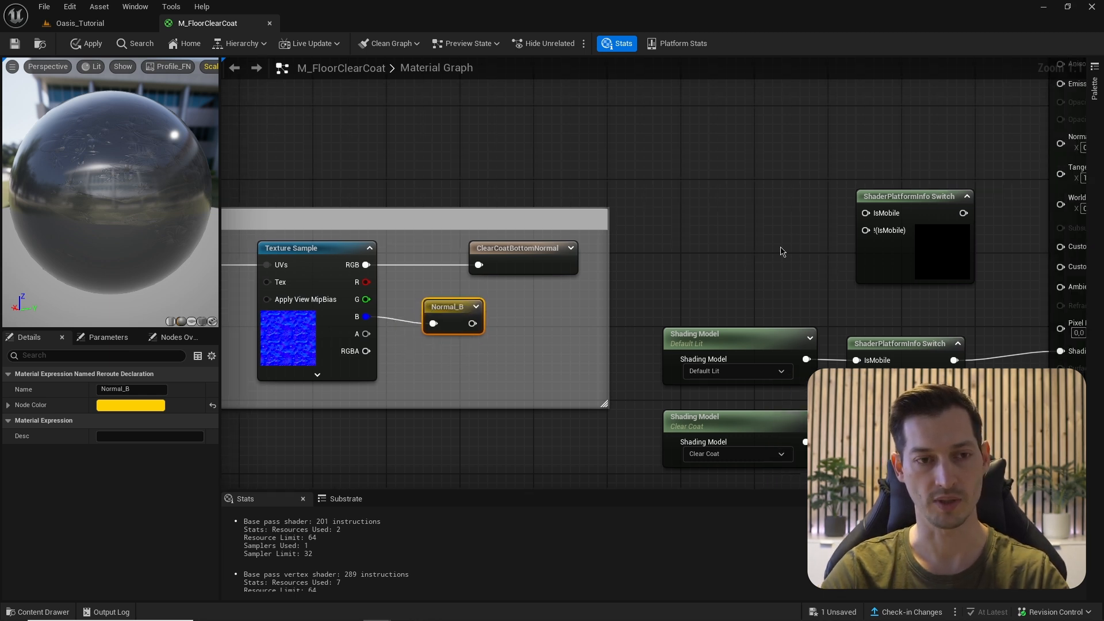
right_click(762, 215)
click(799, 236)
click(797, 257)
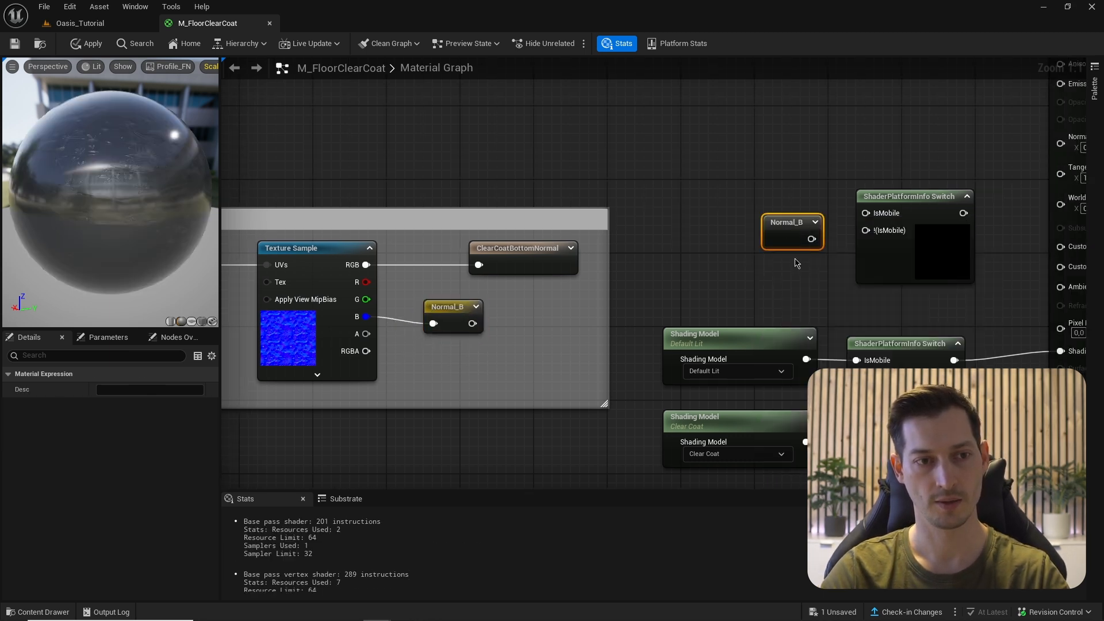
drag(793, 240, 866, 214)
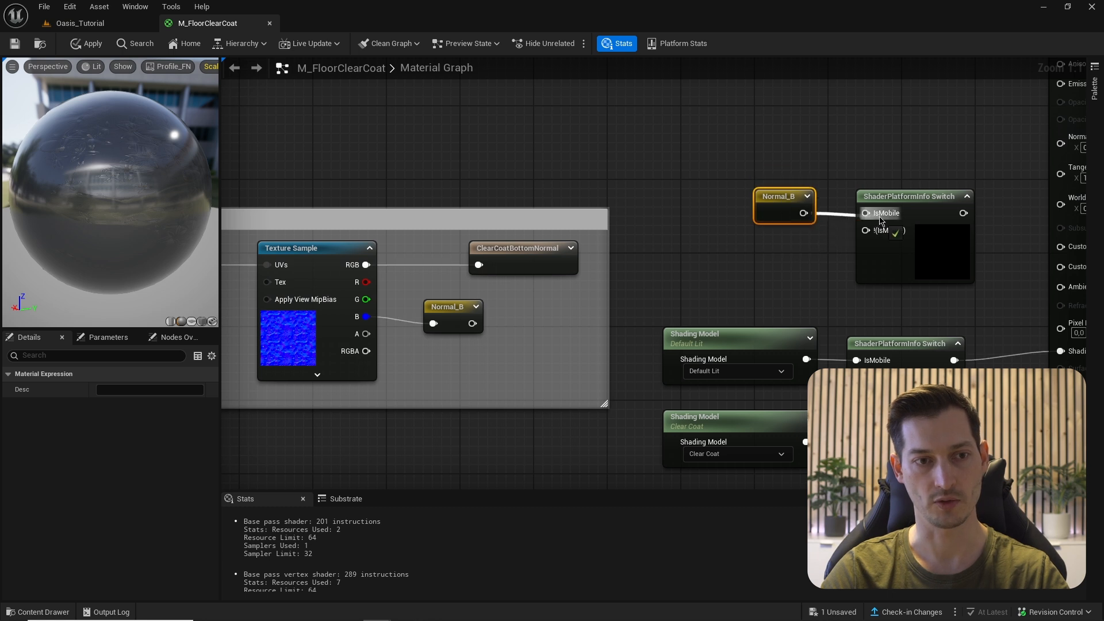
right_drag(769, 258, 771, 242)
- Feed a constant 1 into !(IsMobile) and wire the switch output to Ambient Occlusion
key(1)
click(748, 244)
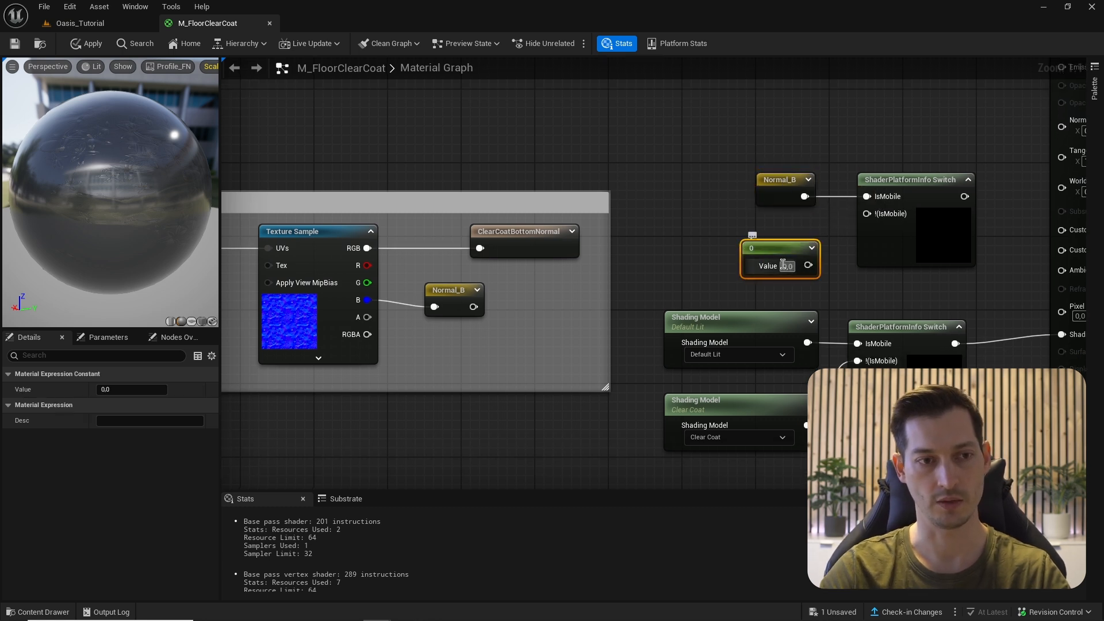
drag(807, 265, 867, 214)
right_drag(970, 205, 879, 215)
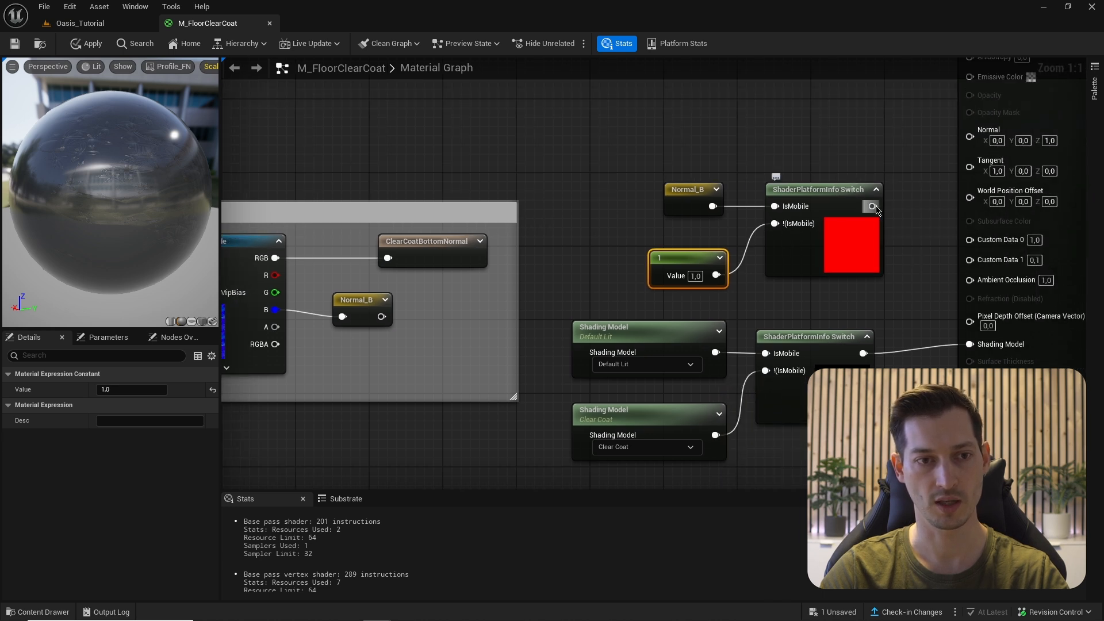
drag(873, 207, 970, 280)
right_drag(931, 209, 868, 211)
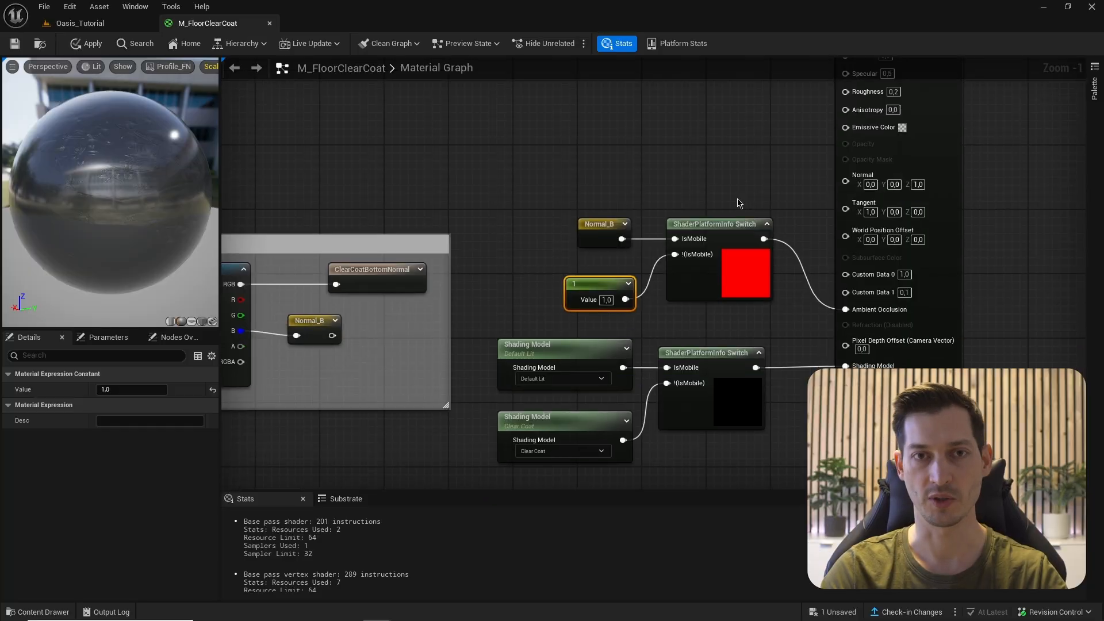
scroll(734, 207, down, 2)
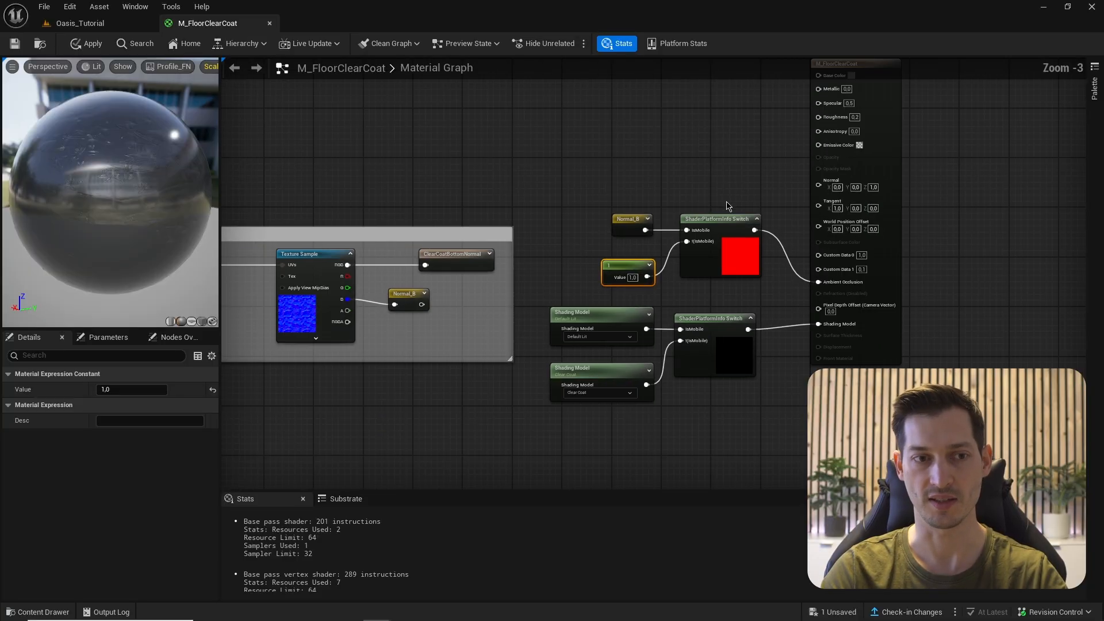
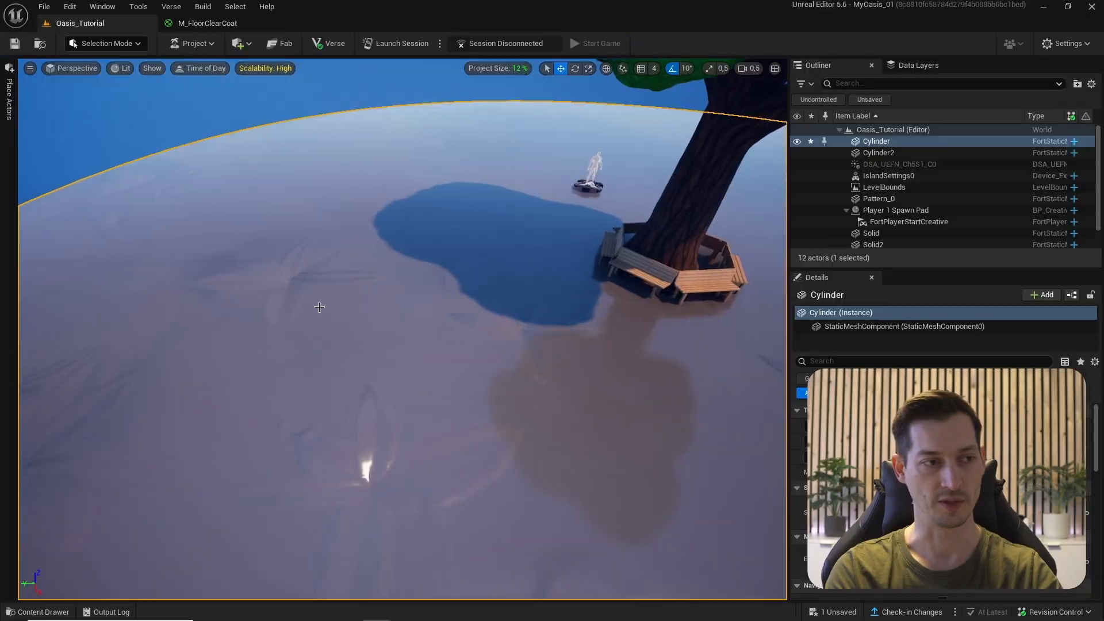
- In Modeling Mode, apply a Plane-projection Project UVs to the floor cylinder
right_drag(316, 308, 220, 232)
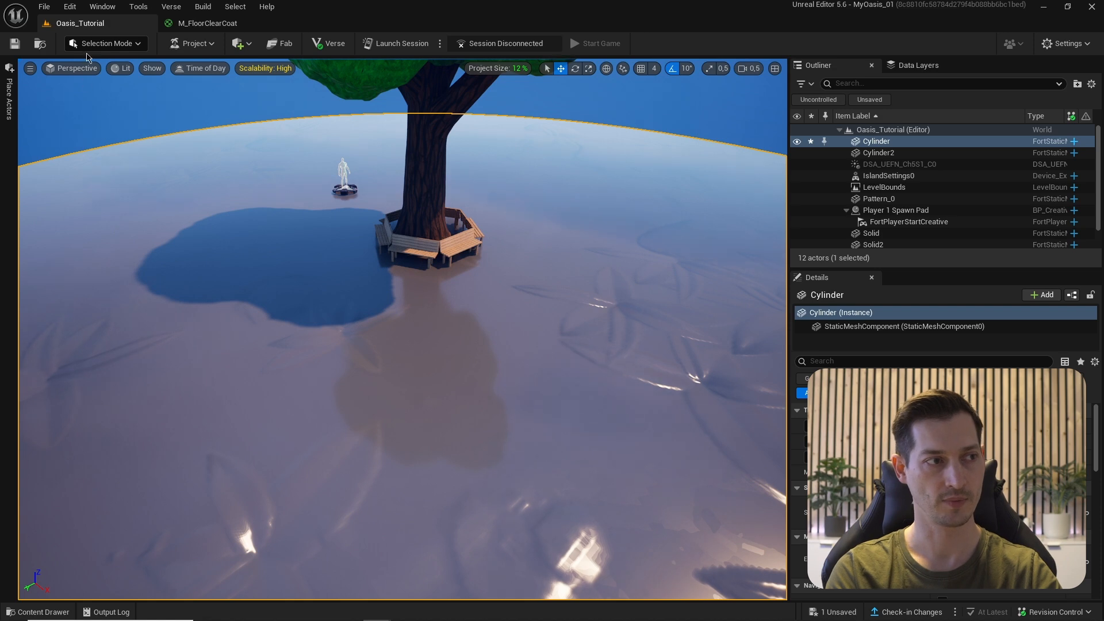
click(99, 43)
click(110, 102)
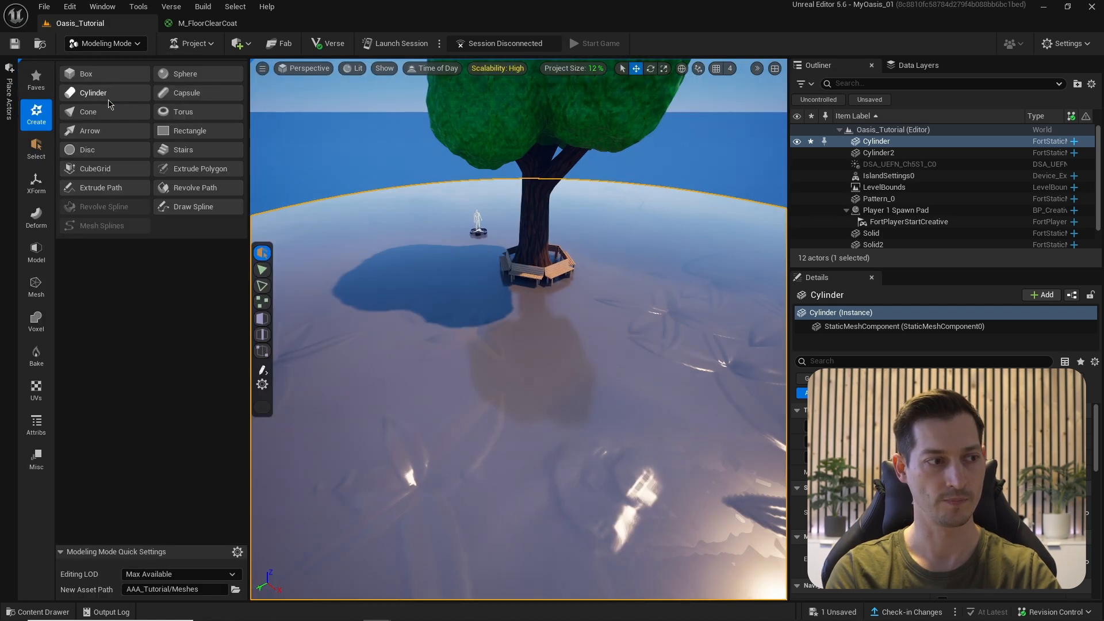
click(36, 392)
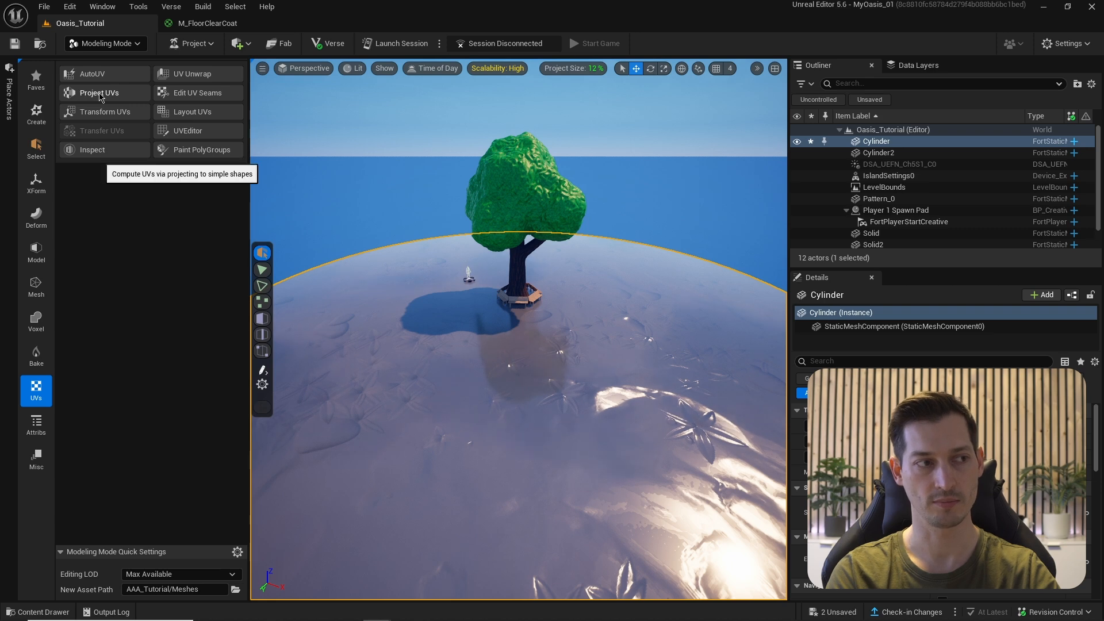
click(99, 93)
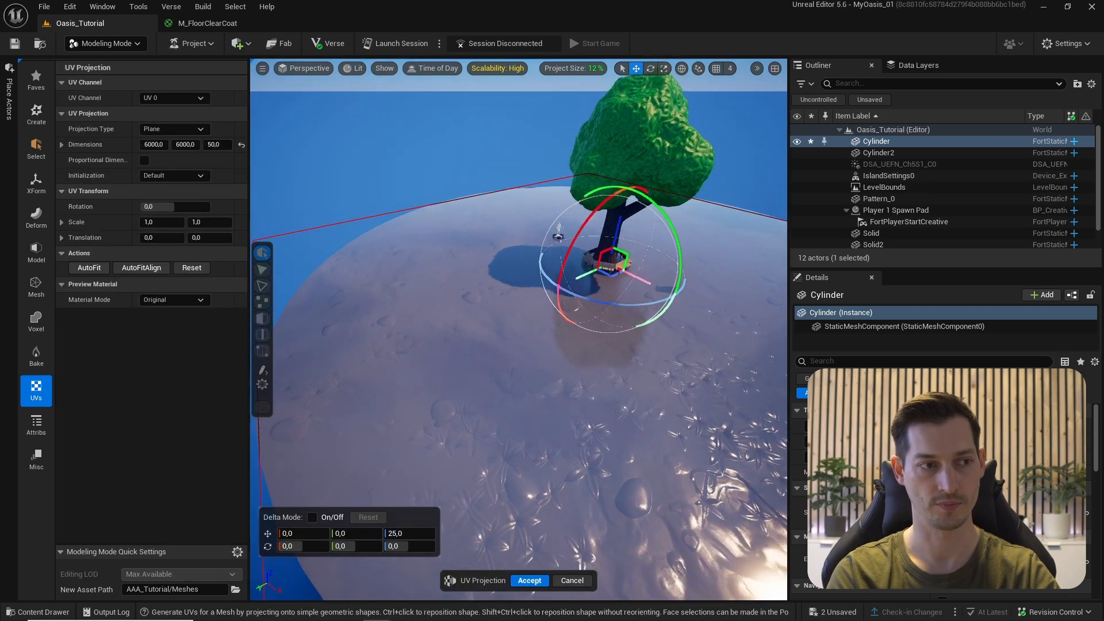
click(528, 581)
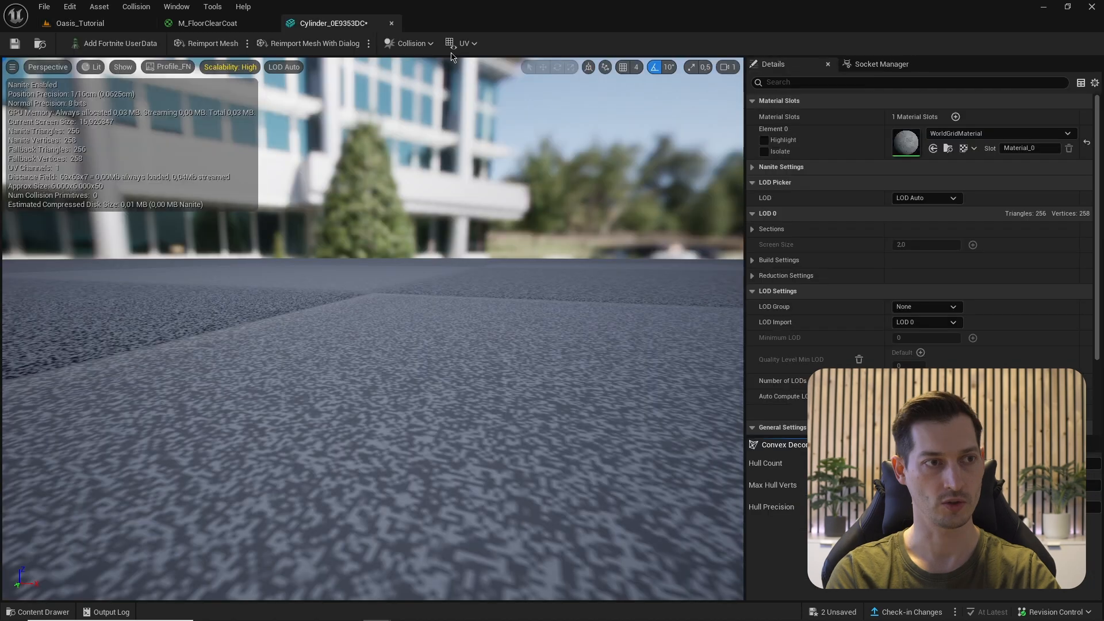
- Show the Cylinder mesh's UV Channel 0 layout and save the mesh
click(464, 43)
click(476, 82)
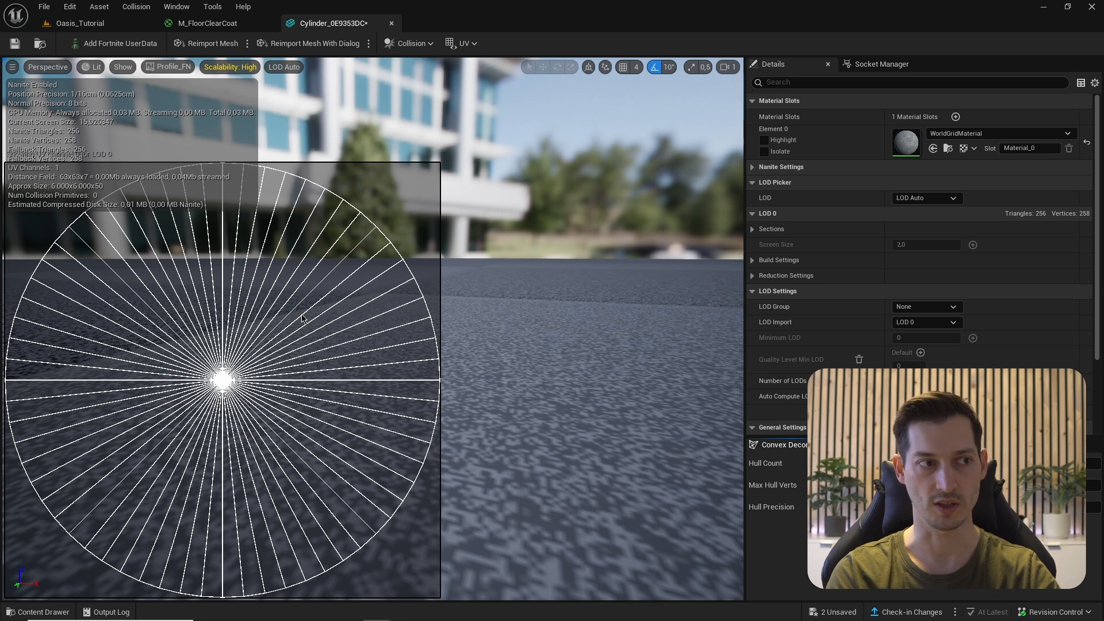
click(14, 43)
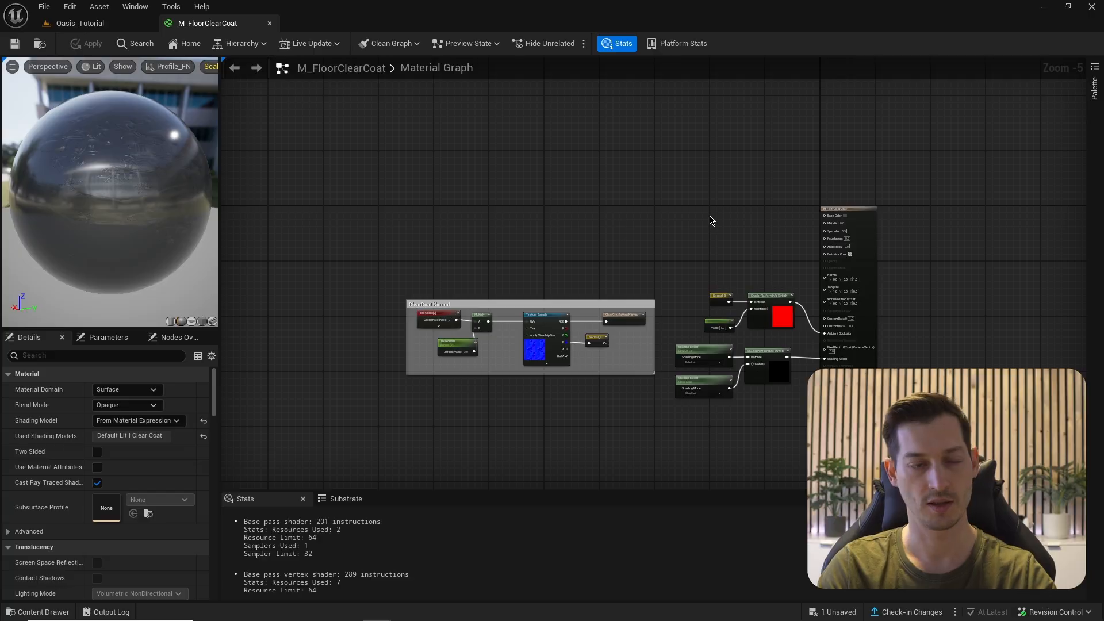
- Add a RadialGradientExponential node and preview it on a front-facing plane
scroll(632, 228, up, 4)
right_click(573, 230)
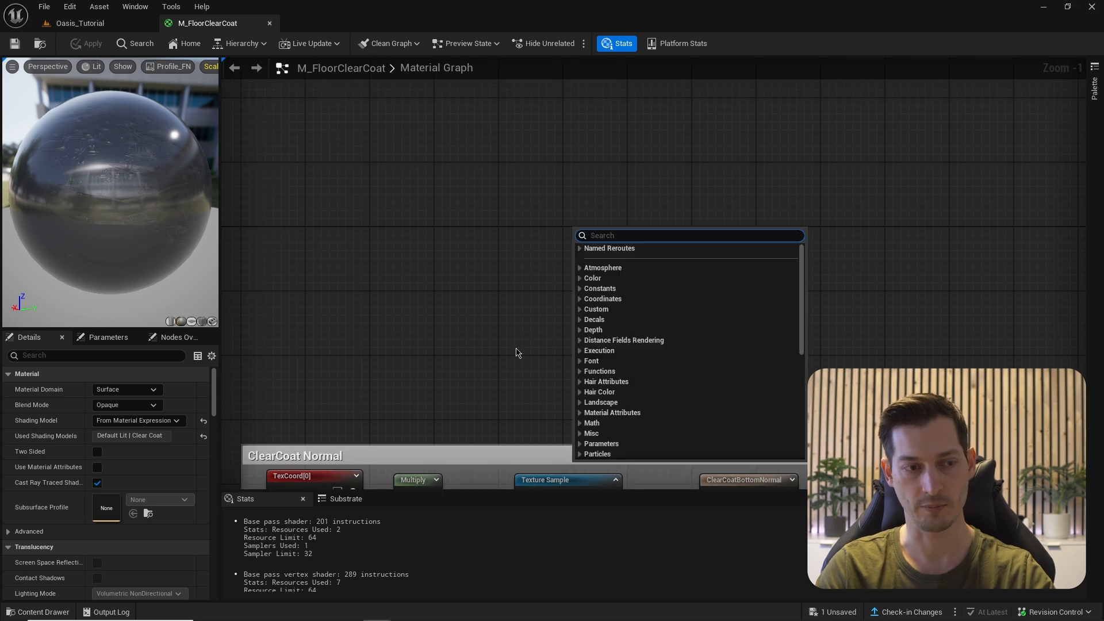
text(radial)
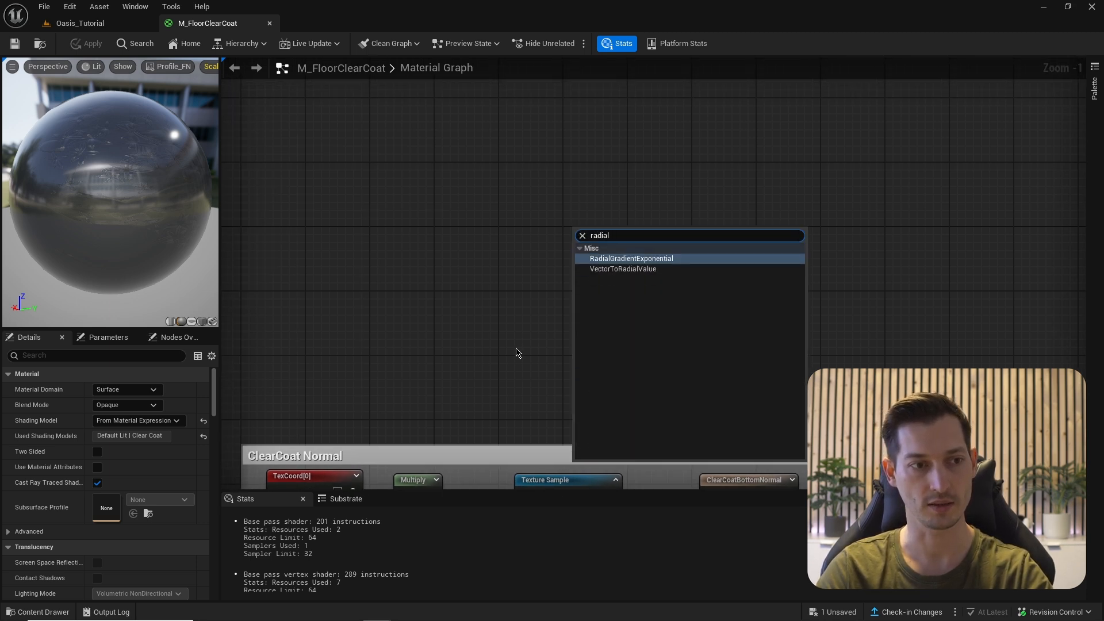
key(Return)
scroll(517, 353, up, 1)
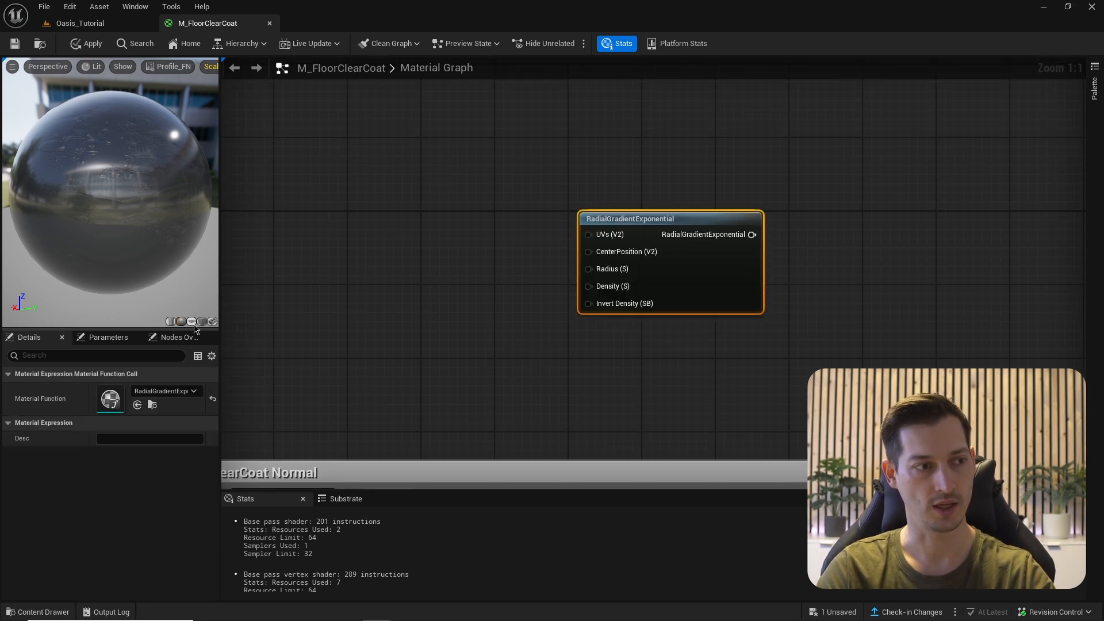
click(192, 322)
drag(167, 165, 207, 189)
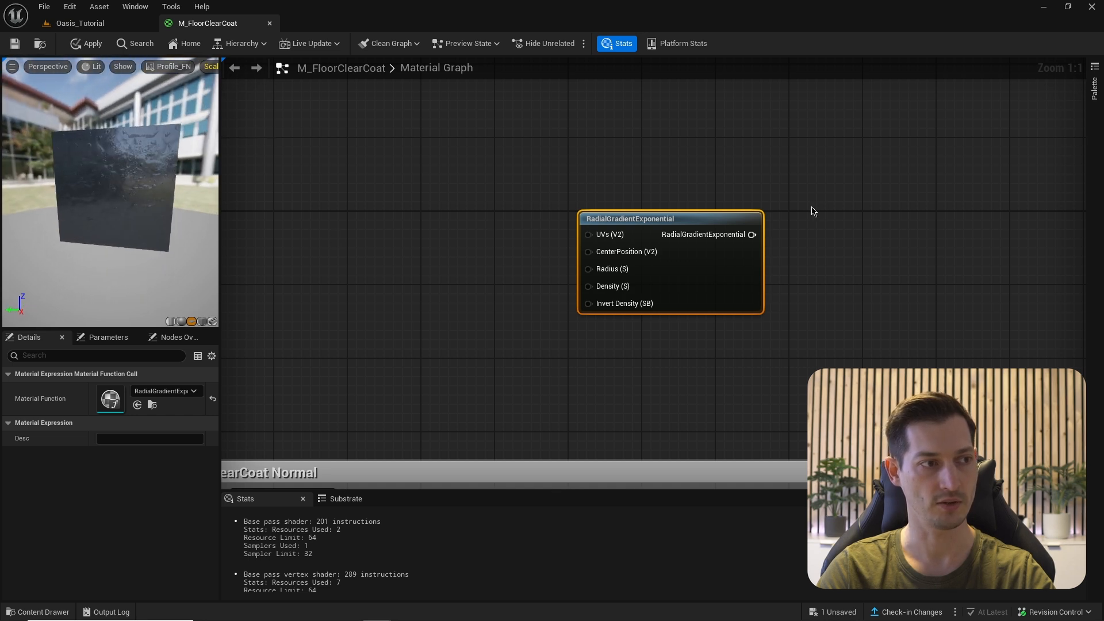
key(space)
drag(109, 190, 121, 181)
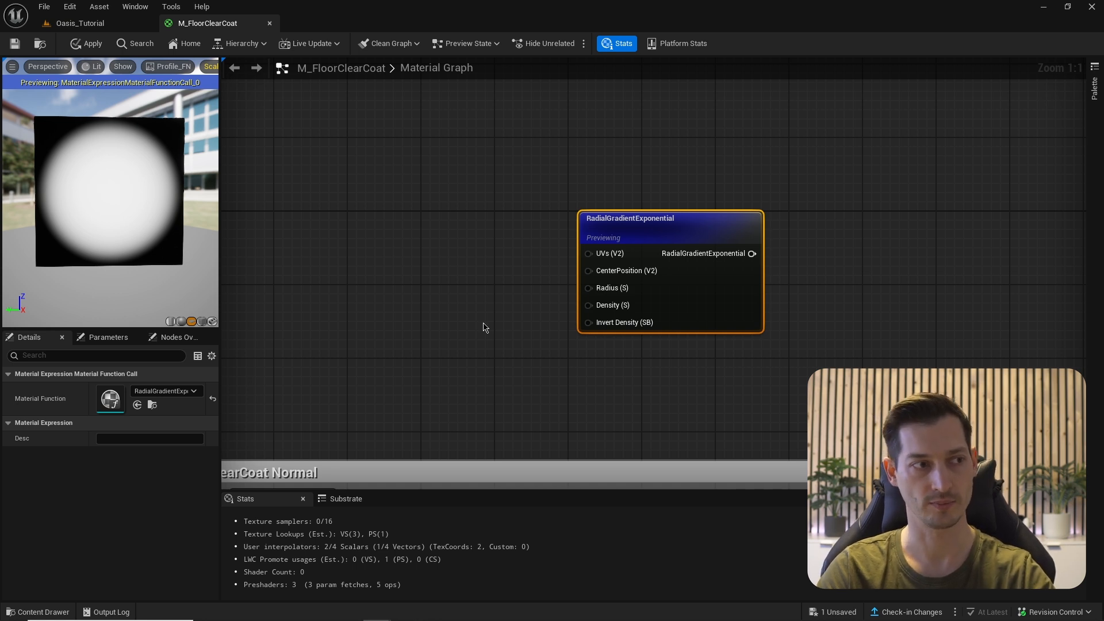
- Feed the gradient into a Sine node with Period 0,05 and preview the rings
right_drag(483, 327, 330, 328)
drag(598, 255, 676, 248)
text(sine)
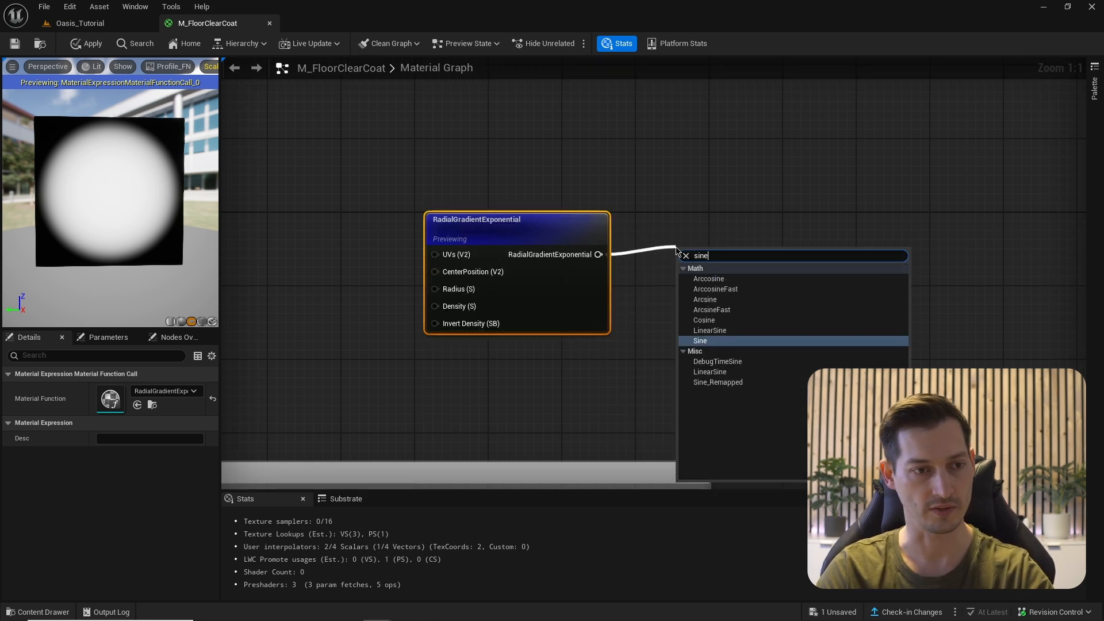
key(Return)
right_click(700, 259)
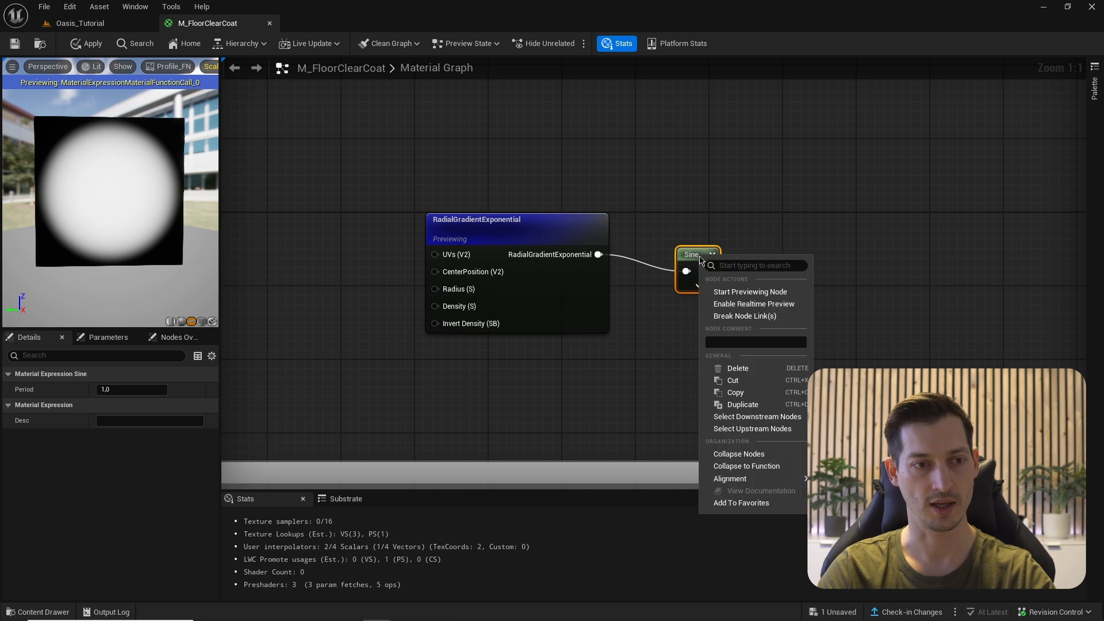
click(720, 293)
drag(698, 255, 686, 212)
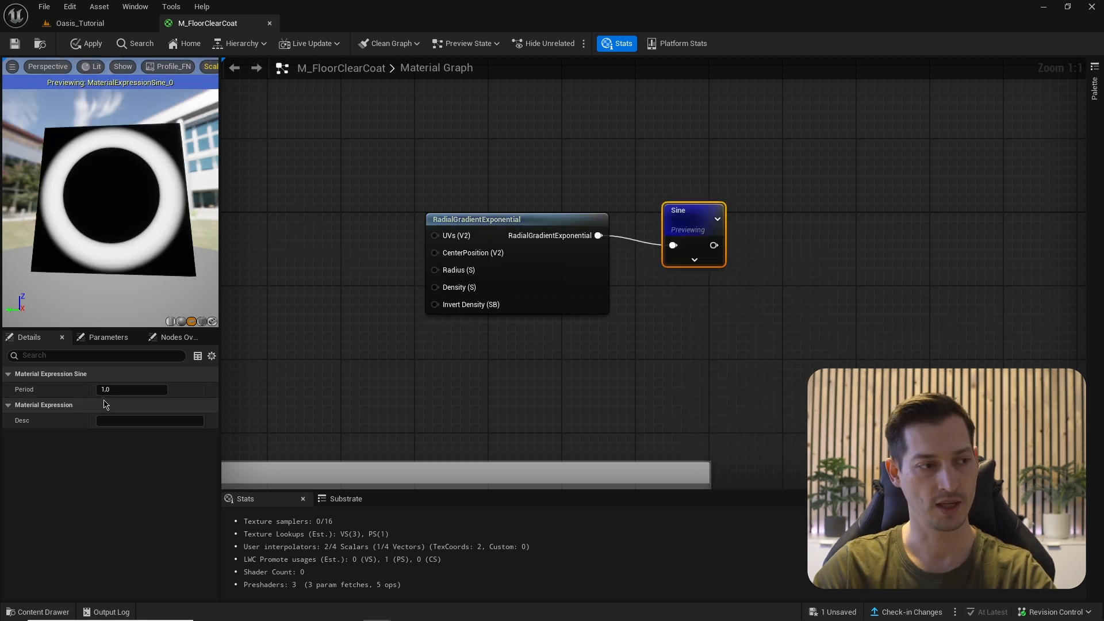
text(,)
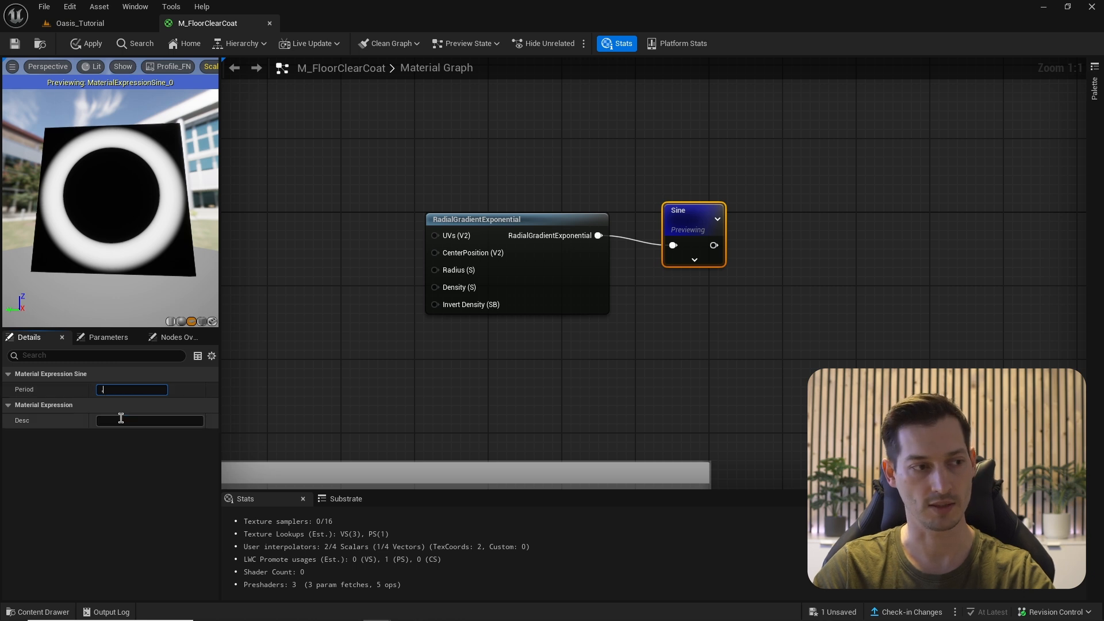
text(05)
key(Return)
scroll(97, 225, up, 2)
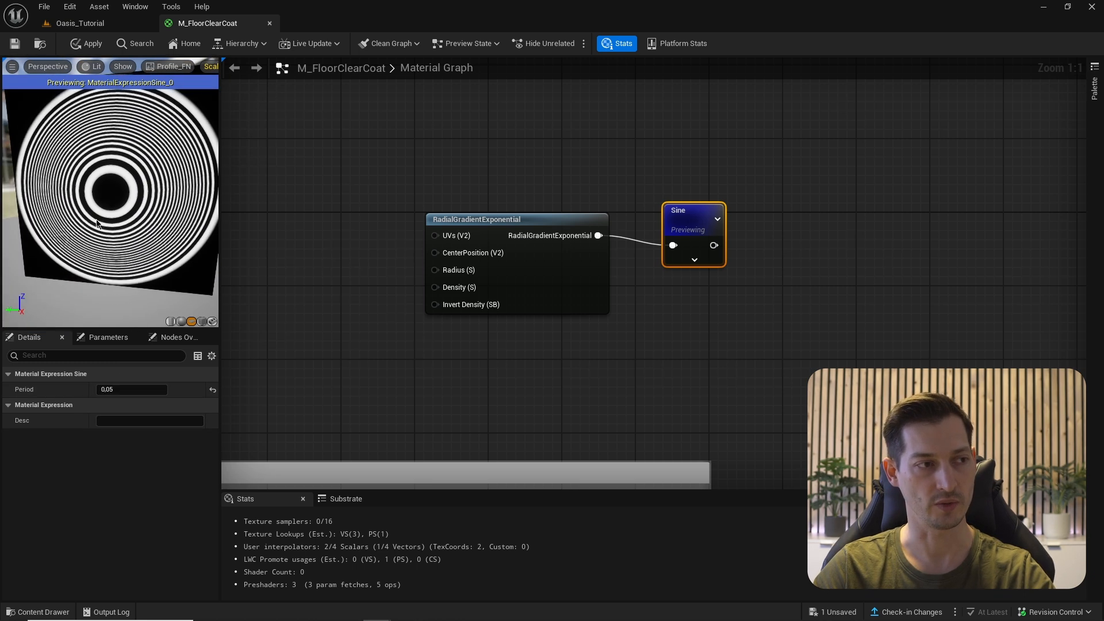
drag(97, 224, 457, 314)
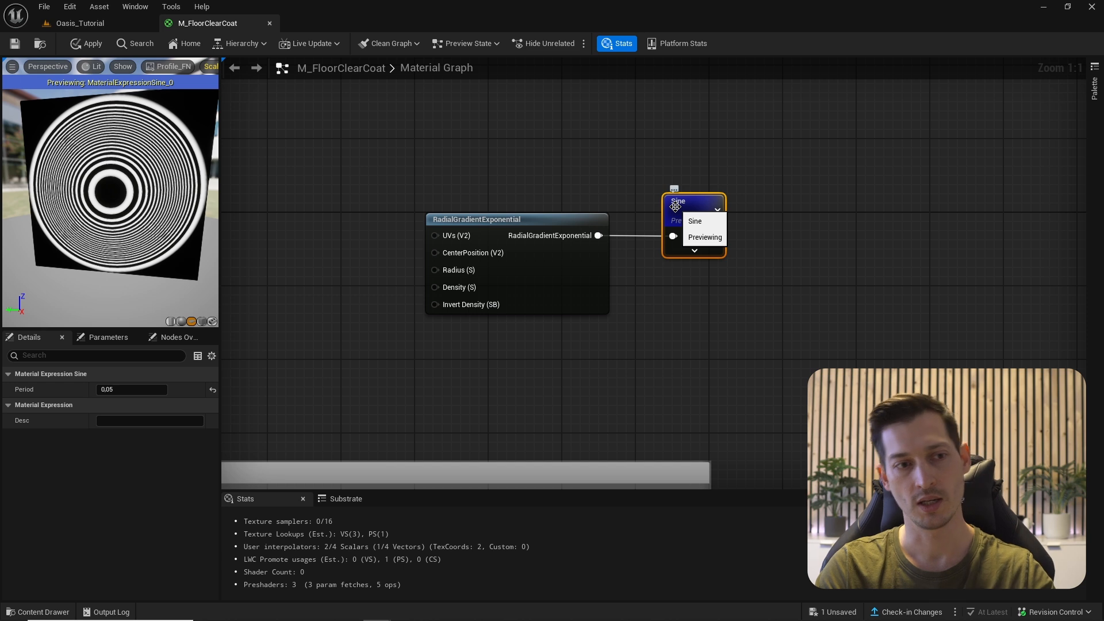
drag(716, 235, 776, 237)
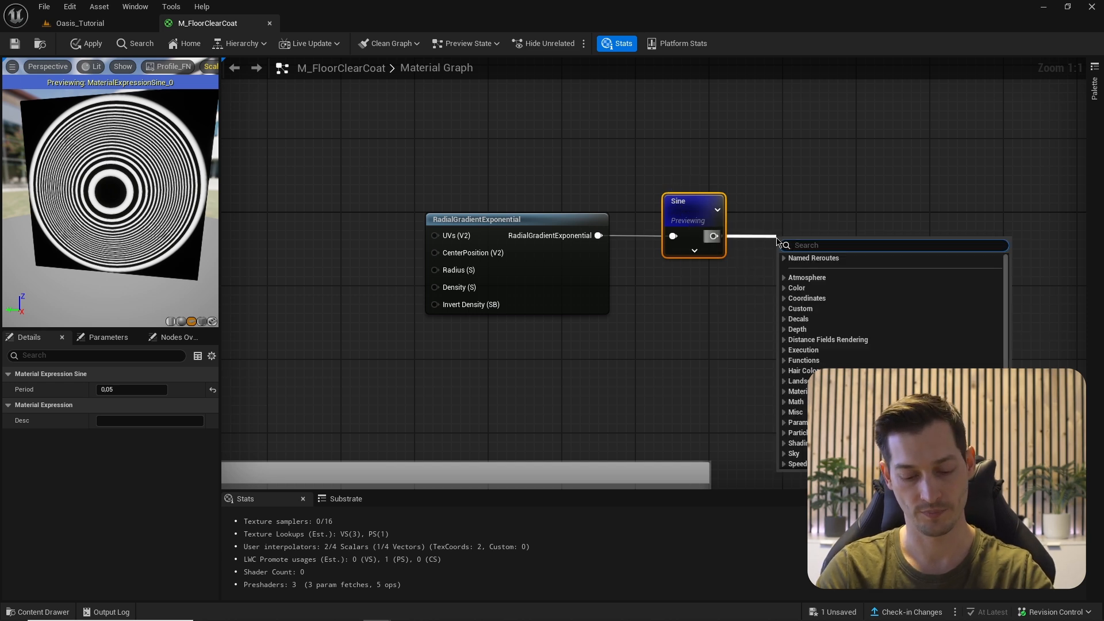
- Add a Saturate node after the Sine and preview its black-and-white bands
text(satur)
key(Return)
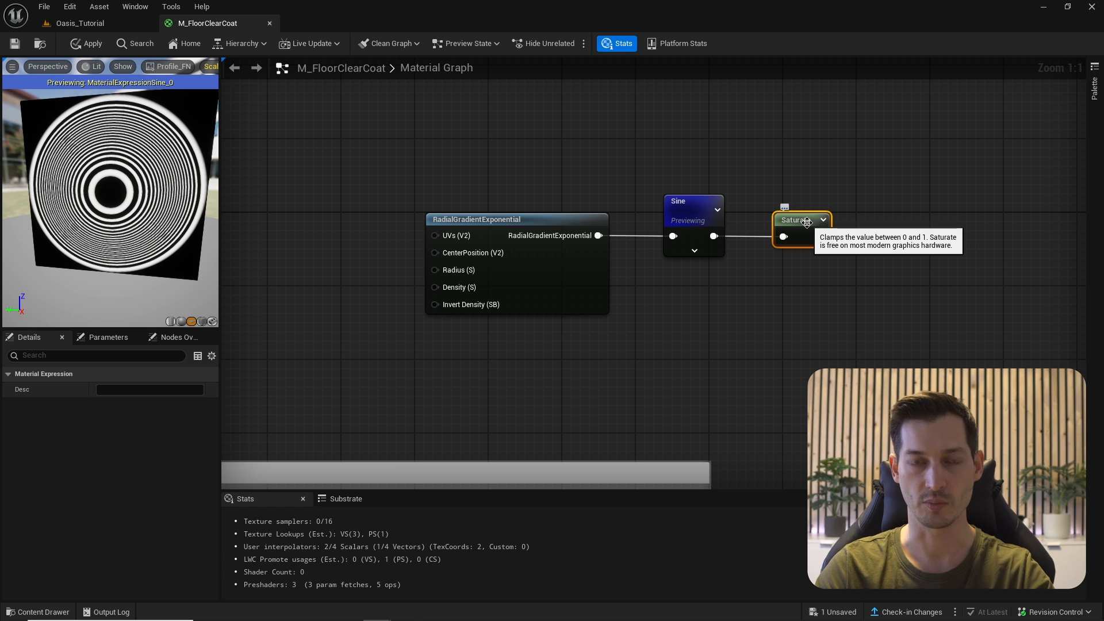
right_click(805, 223)
click(851, 248)
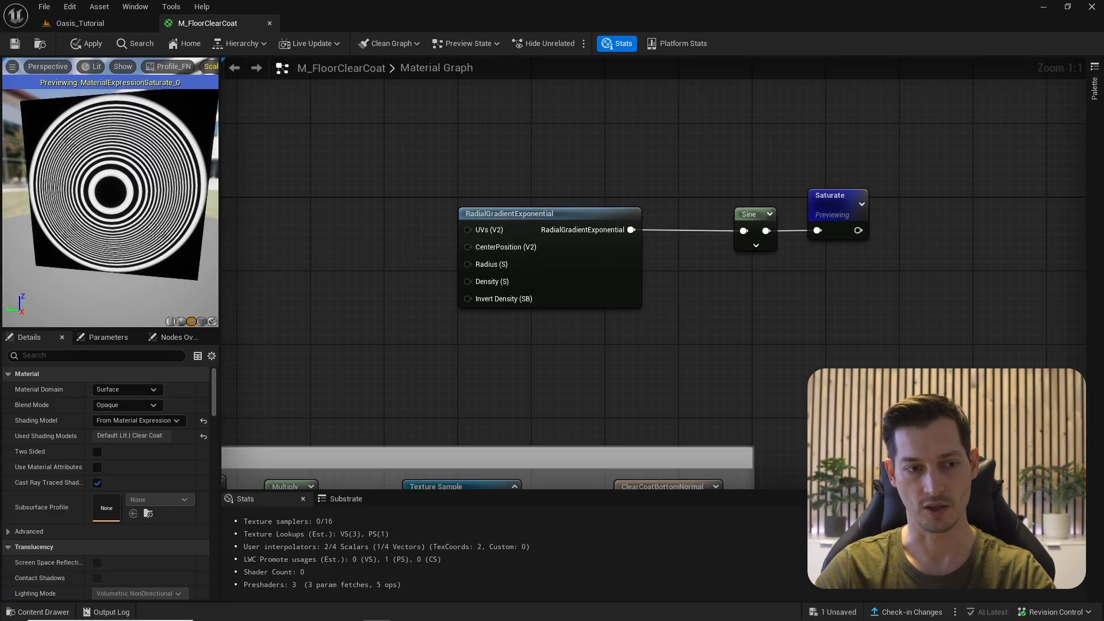
- Add a Time node and insert an Add node between the gradient and the Sine
right_click(664, 309)
text(time)
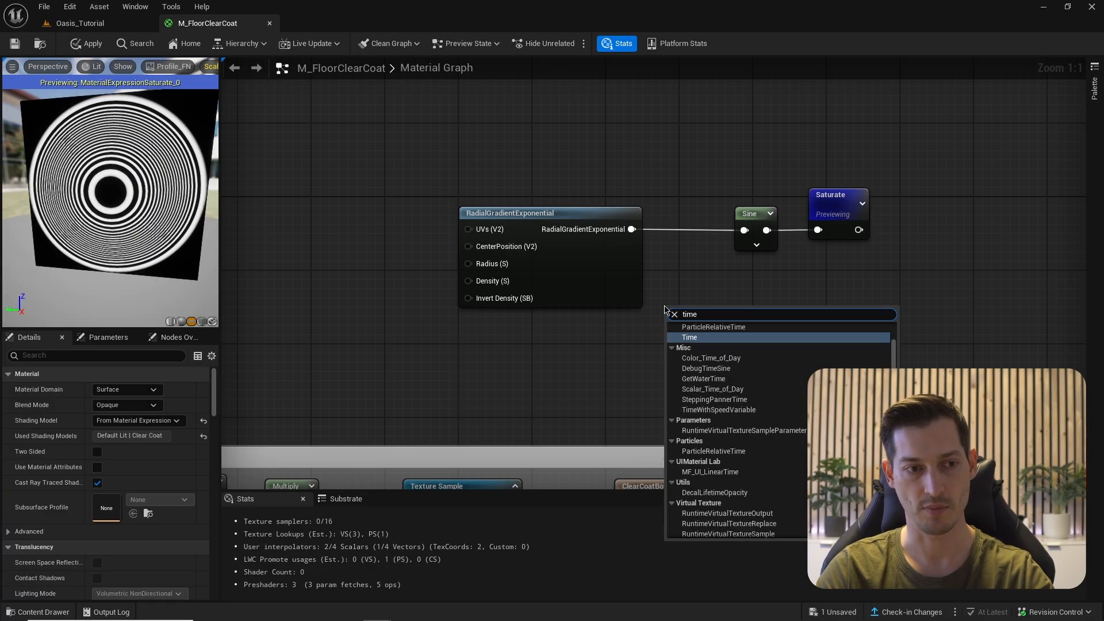
key(Return)
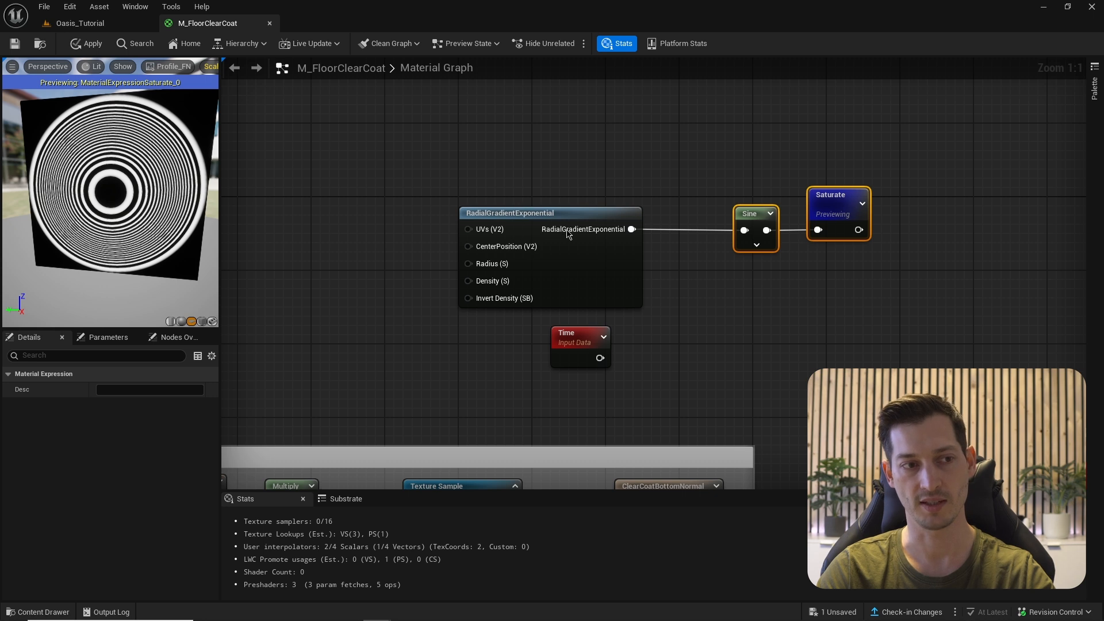
drag(757, 219, 813, 219)
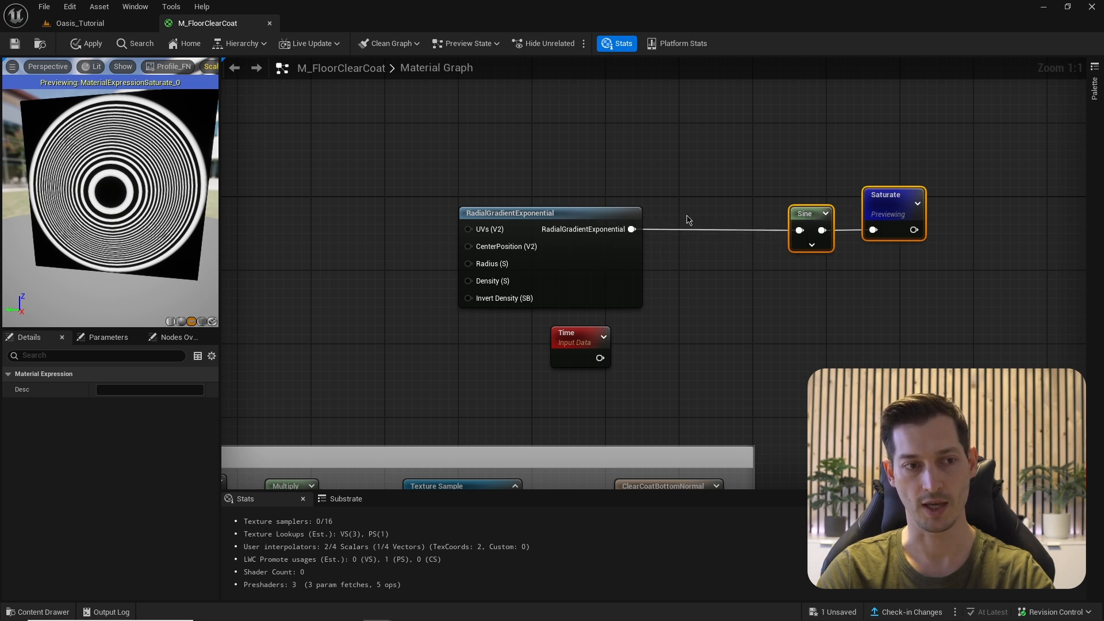
click(704, 225)
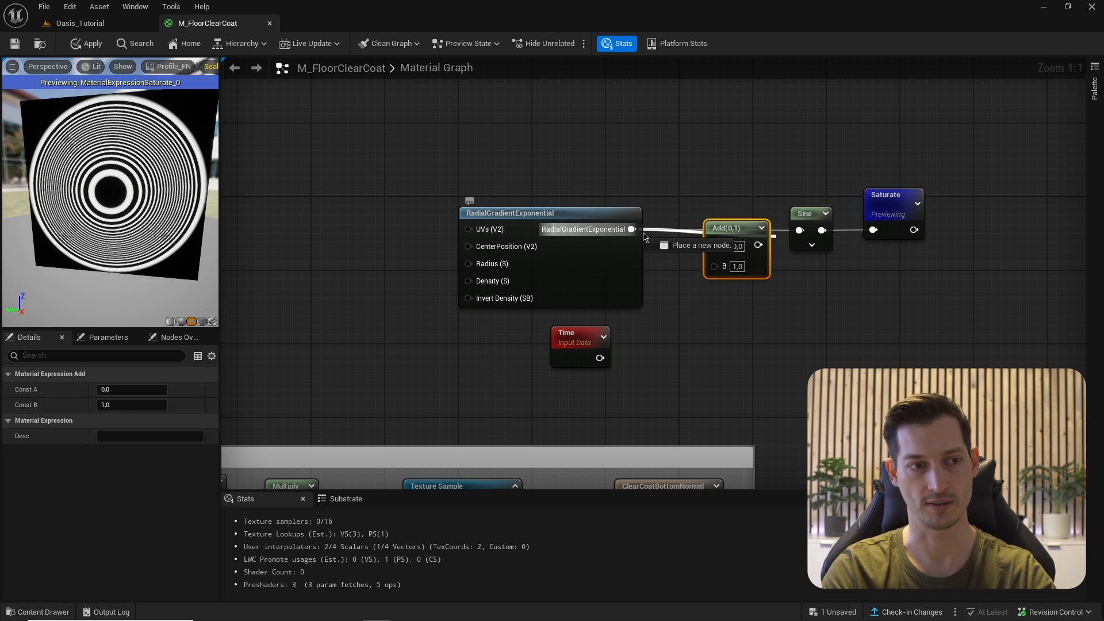
right_drag(701, 291, 698, 267)
key(ctrl+d)
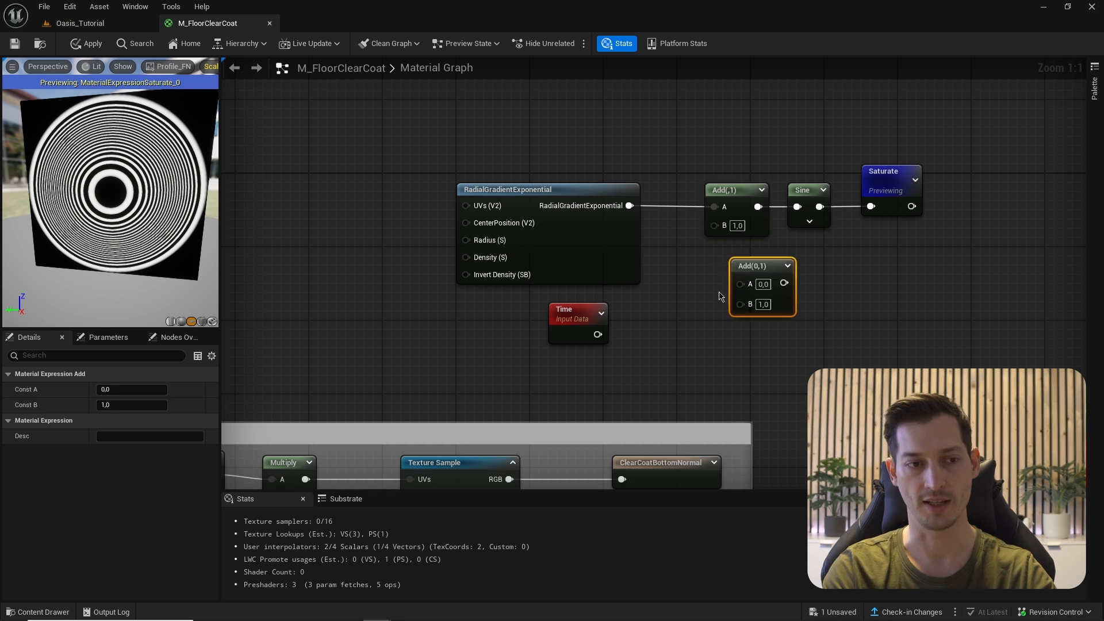
key(Delete)
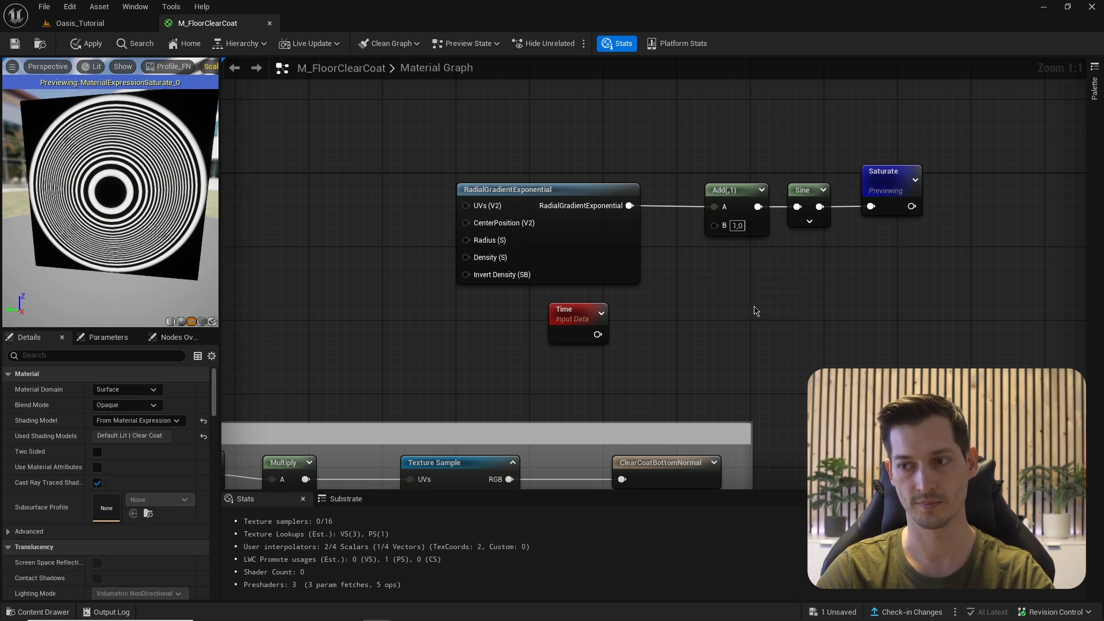
right_drag(670, 269, 694, 255)
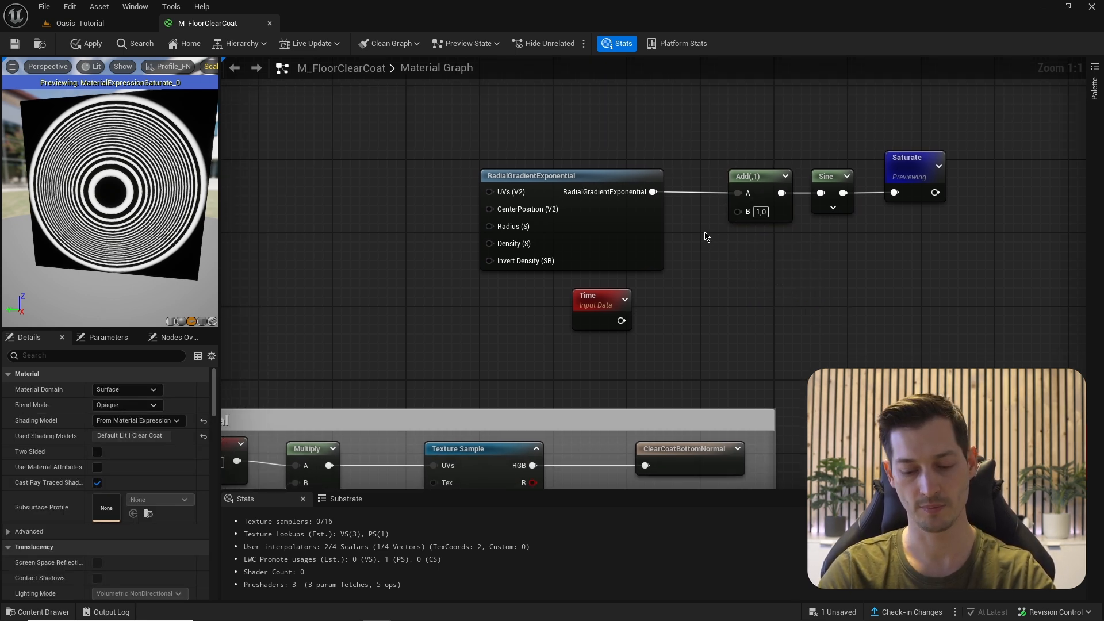
- Multiply Time by a Speed scalar parameter (0,1) and feed it into the Add
click(705, 233)
drag(622, 321, 712, 255)
click(619, 339)
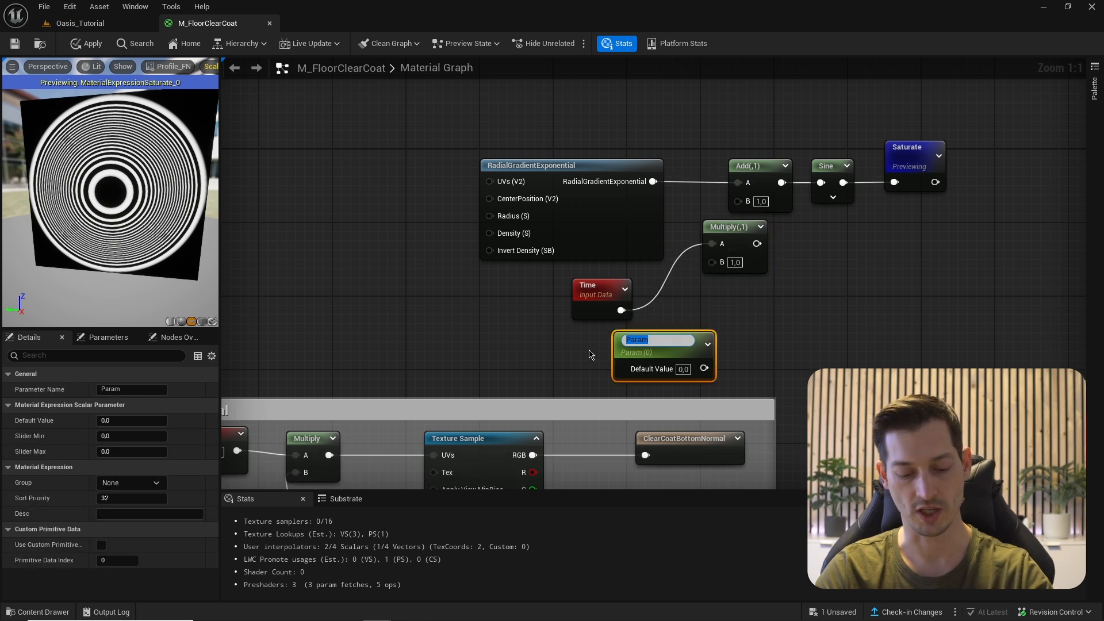
key(Return)
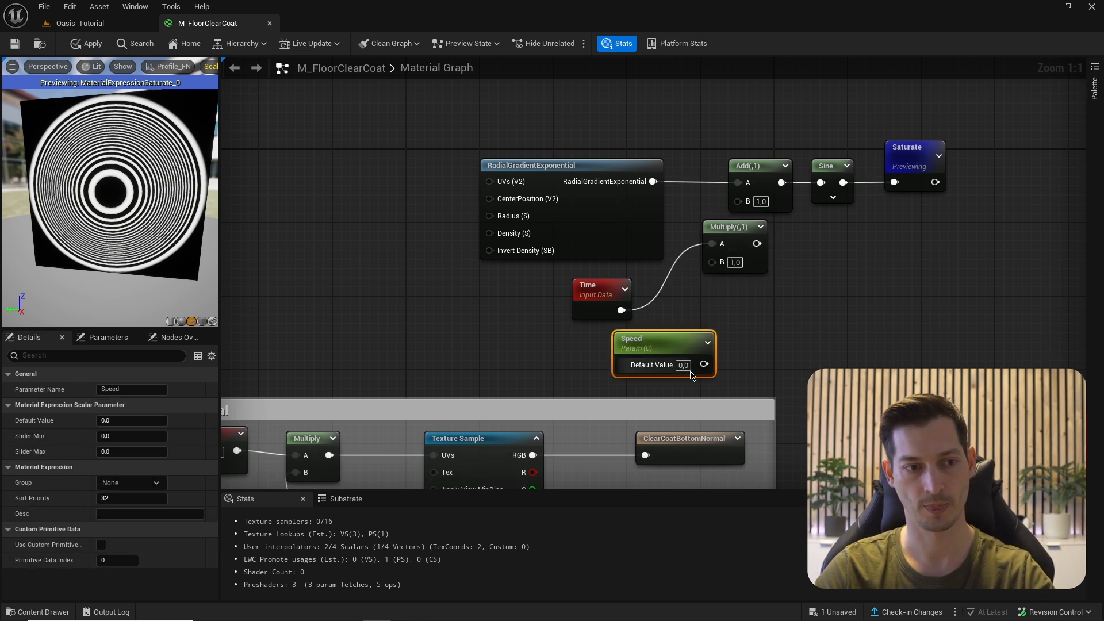
drag(704, 364, 742, 207)
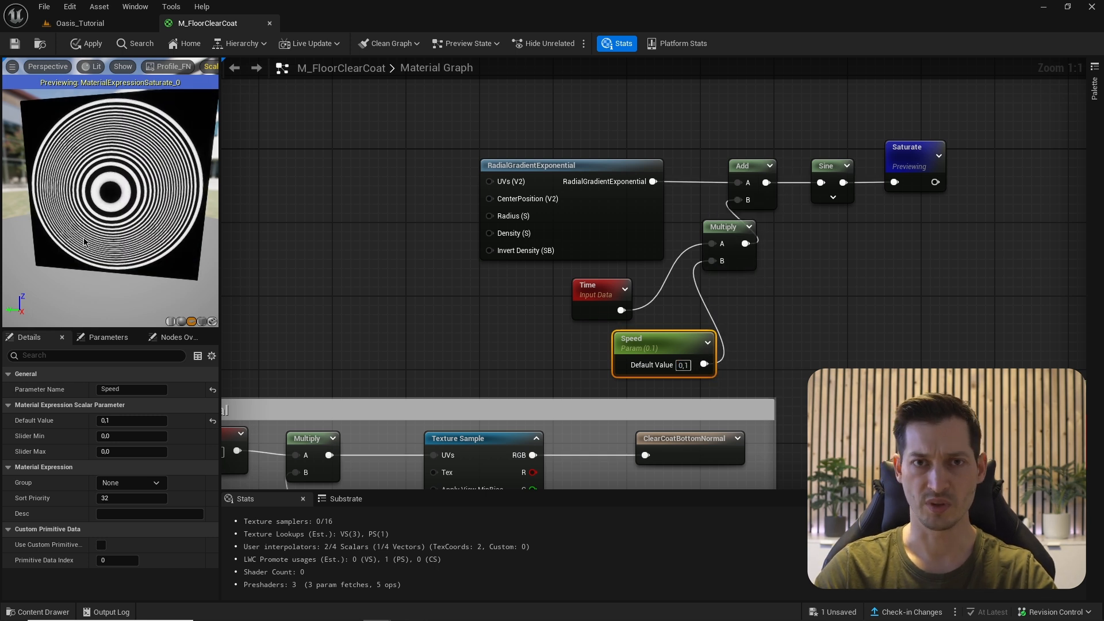
mouse_move(58, 246)
mouse_down()
mouse_move(69, 246)
mouse_move(49, 242)
mouse_move(64, 230)
mouse_move(60, 256)
mouse_up()
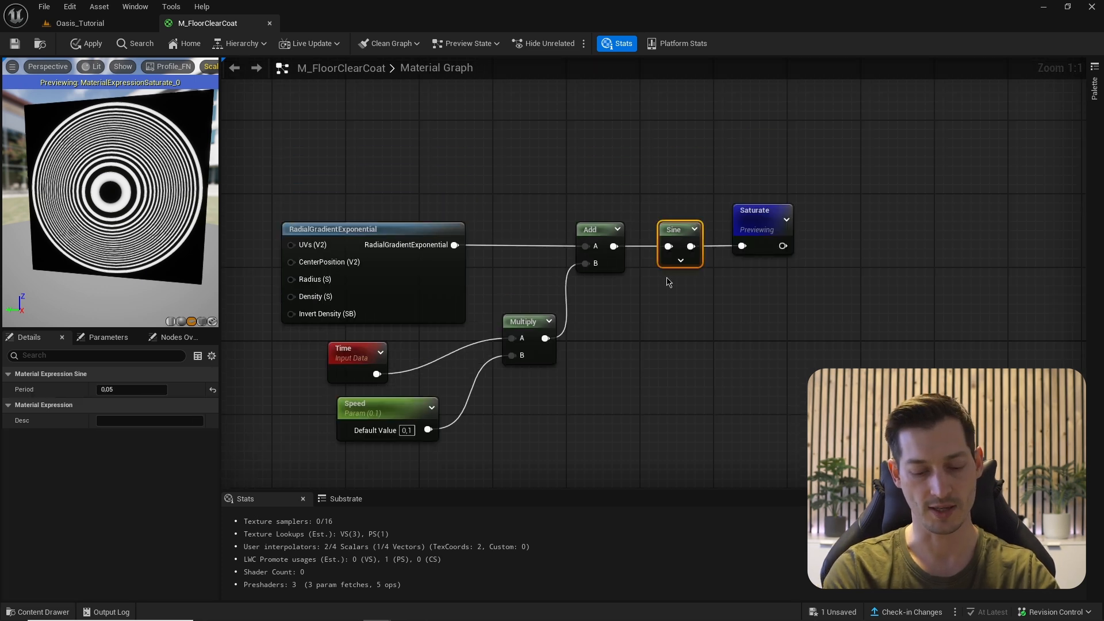
- Duplicate the Sine, wire Add into it, and set its Period to 0,03
key(ctrl+d)
drag(613, 247, 671, 295)
click(123, 390)
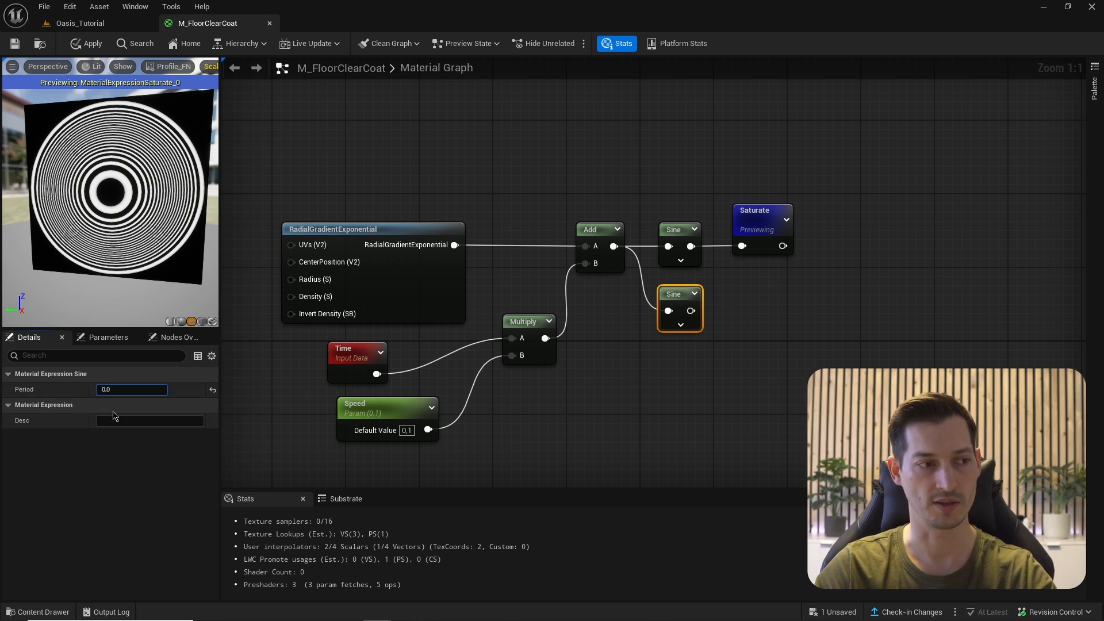
key(Return)
right_drag(739, 326, 713, 343)
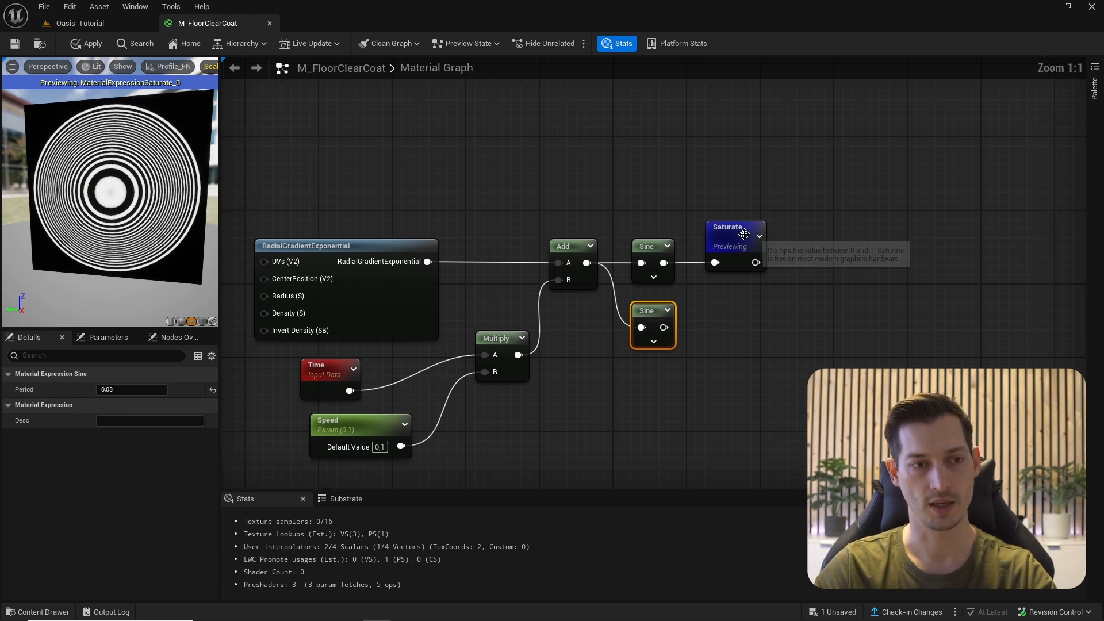
drag(743, 232, 807, 240)
- Combine both Sine outputs through a Min node ahead of Saturate
click(646, 246)
drag(645, 228, 666, 406)
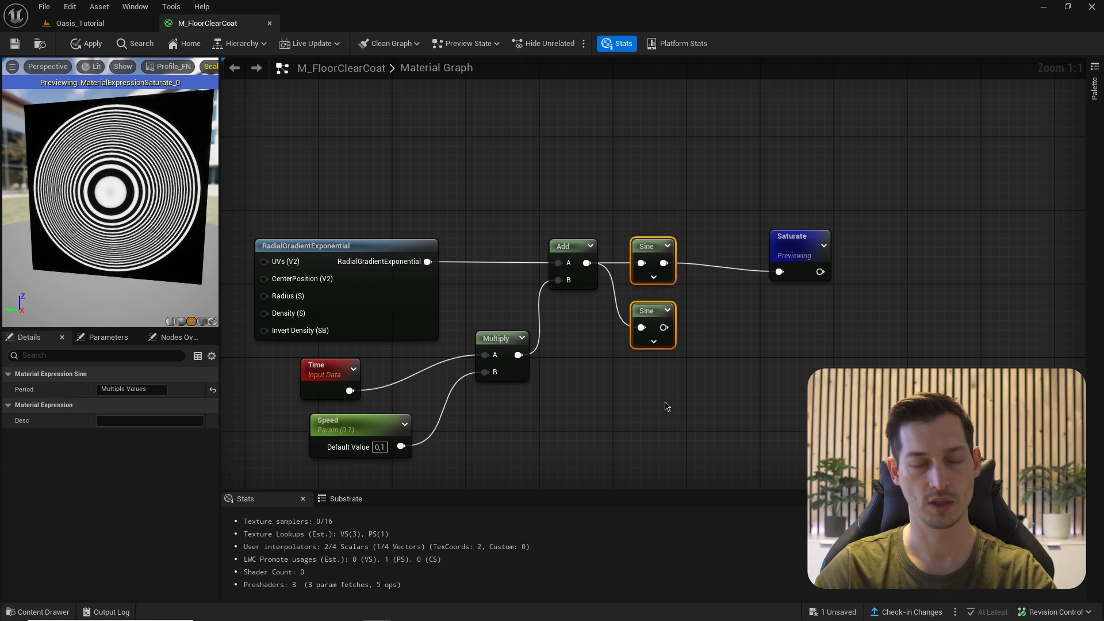
drag(663, 261, 698, 281)
text(min)
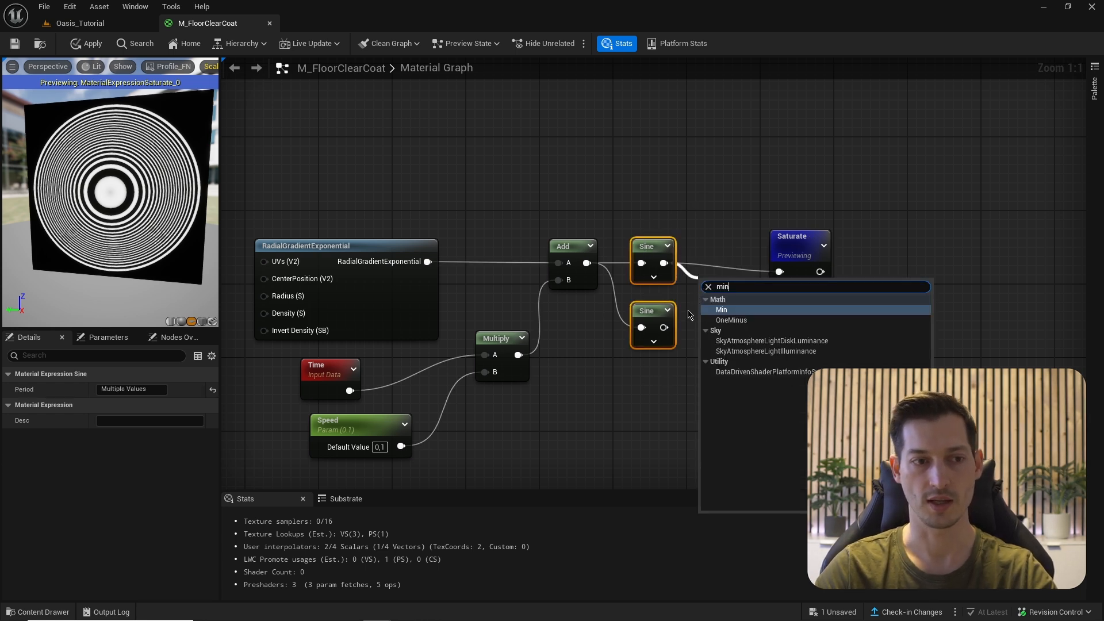
key(Return)
drag(664, 328, 782, 272)
drag(115, 144, 44, 136)
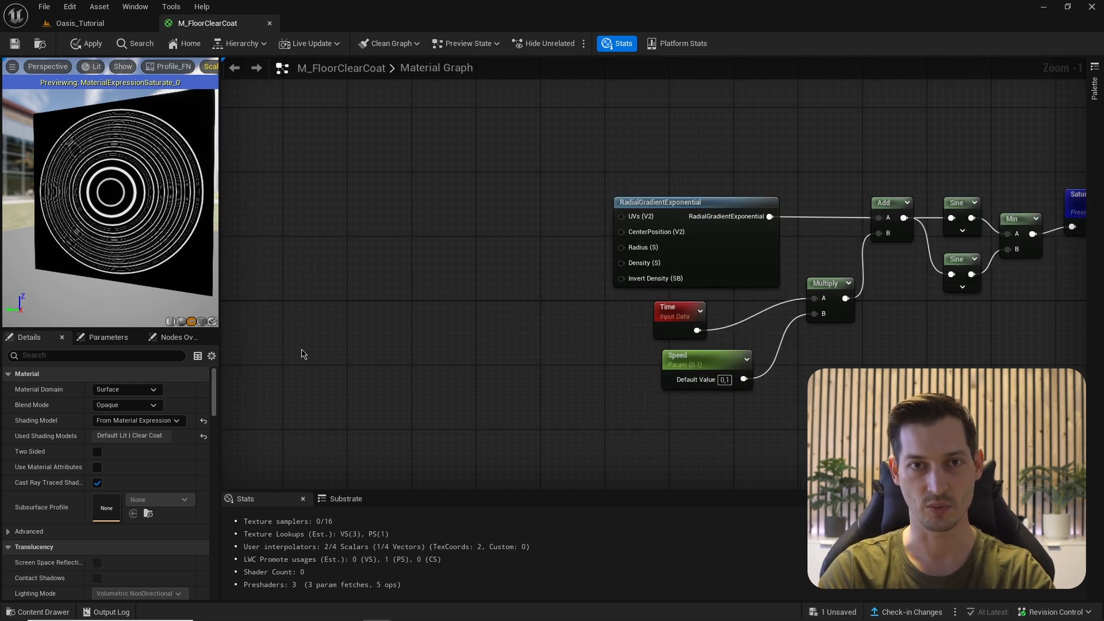
- Add the Perlin noise texture and multiply TexCoord by its red channel
key(ctrl+space)
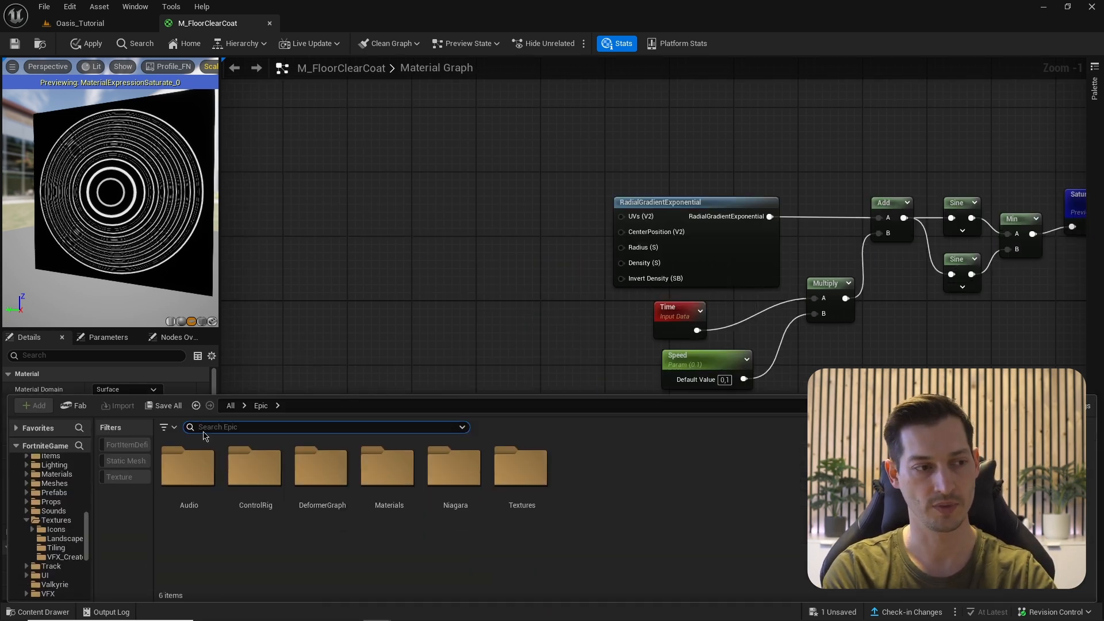
scroll(33, 506, up, 3)
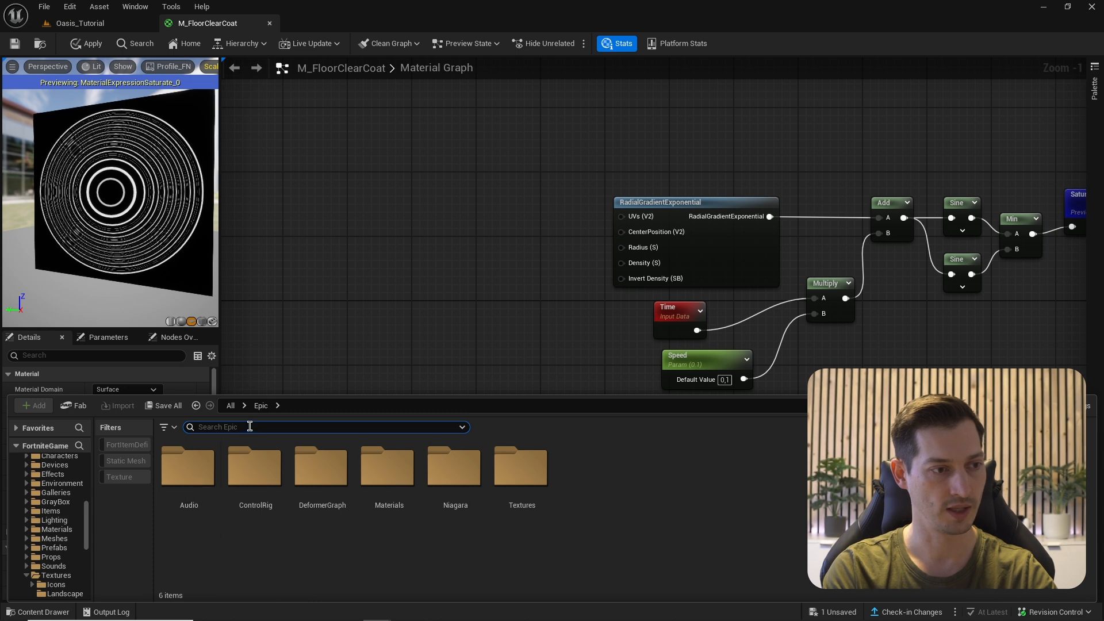
text(perlin)
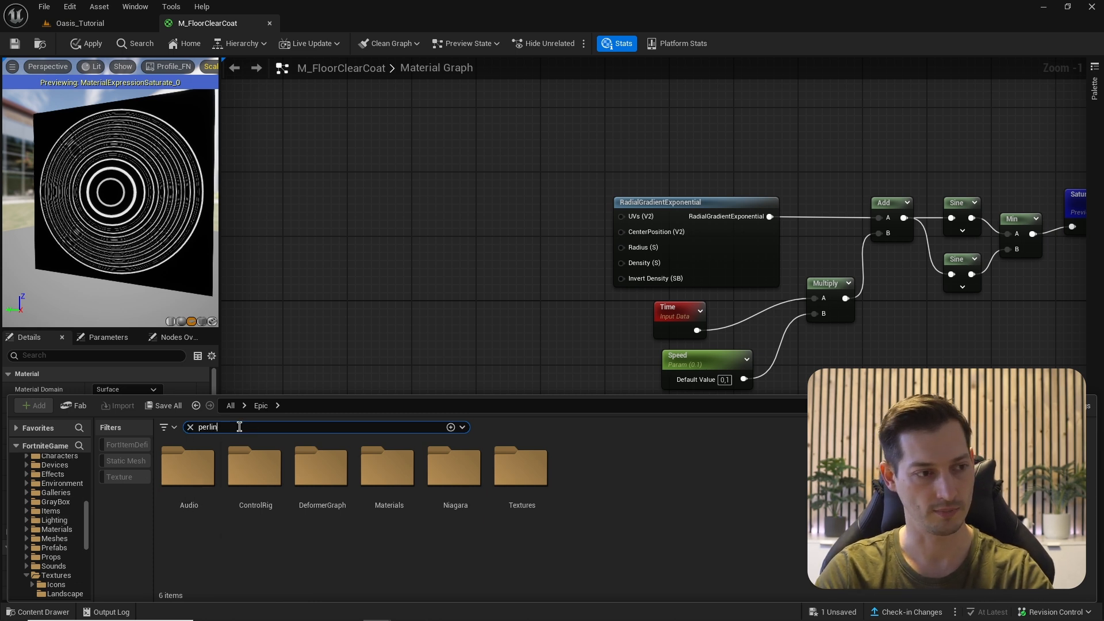
drag(168, 523, 248, 299)
right_drag(254, 174, 477, 174)
click(428, 170)
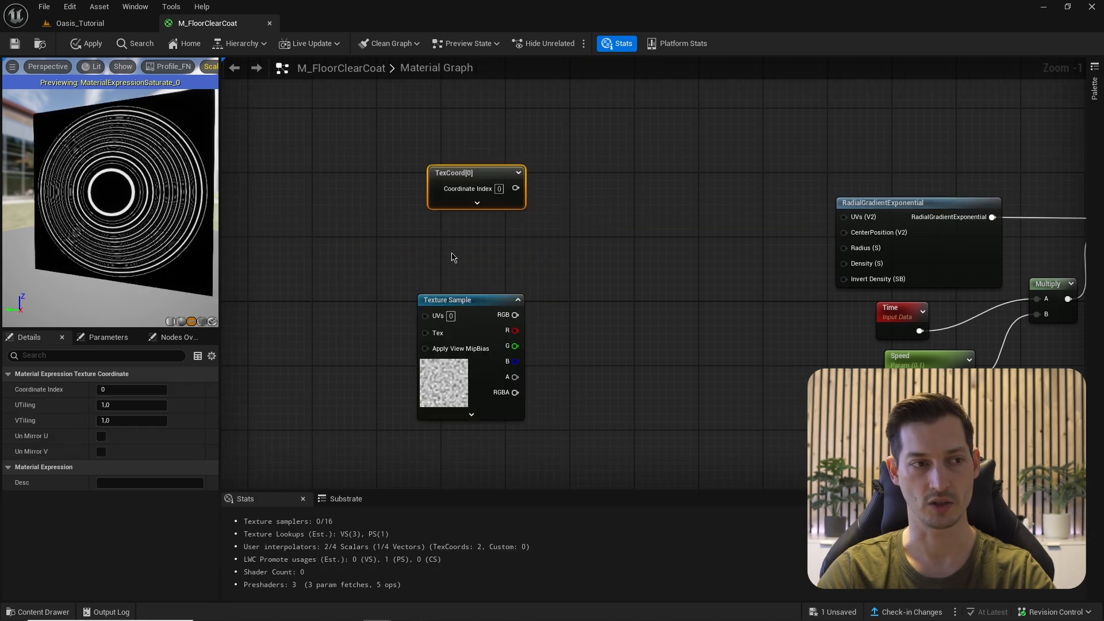
click(598, 188)
drag(515, 188, 604, 201)
drag(502, 332, 604, 218)
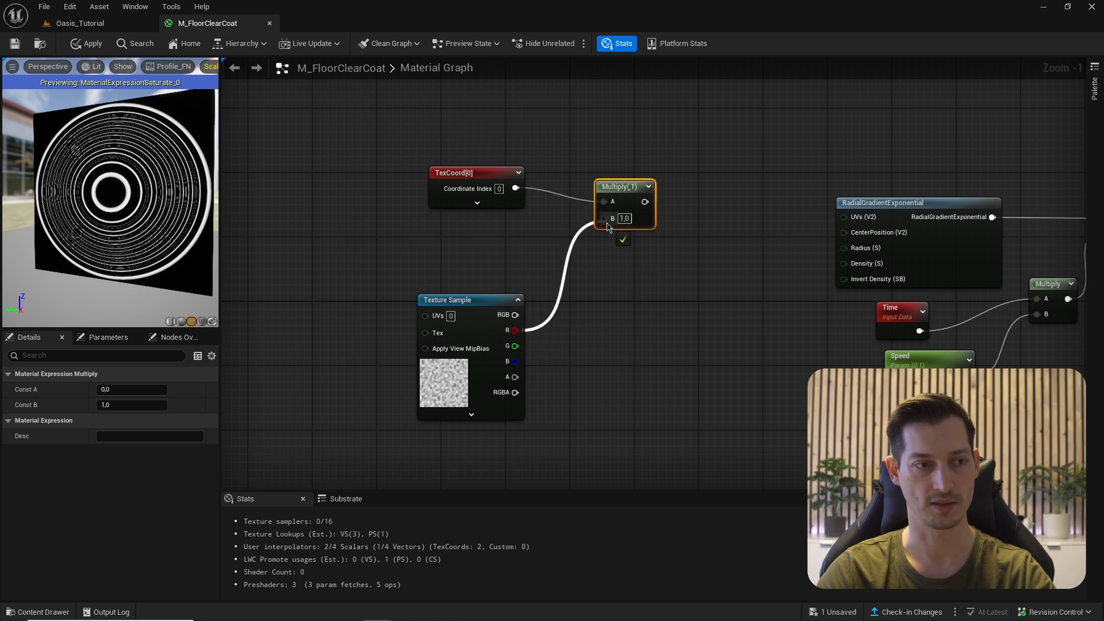
- Preview the TexCoord node and then the Multiply result
click(484, 302)
scroll(462, 173, up, 1)
right_click(462, 173)
click(498, 212)
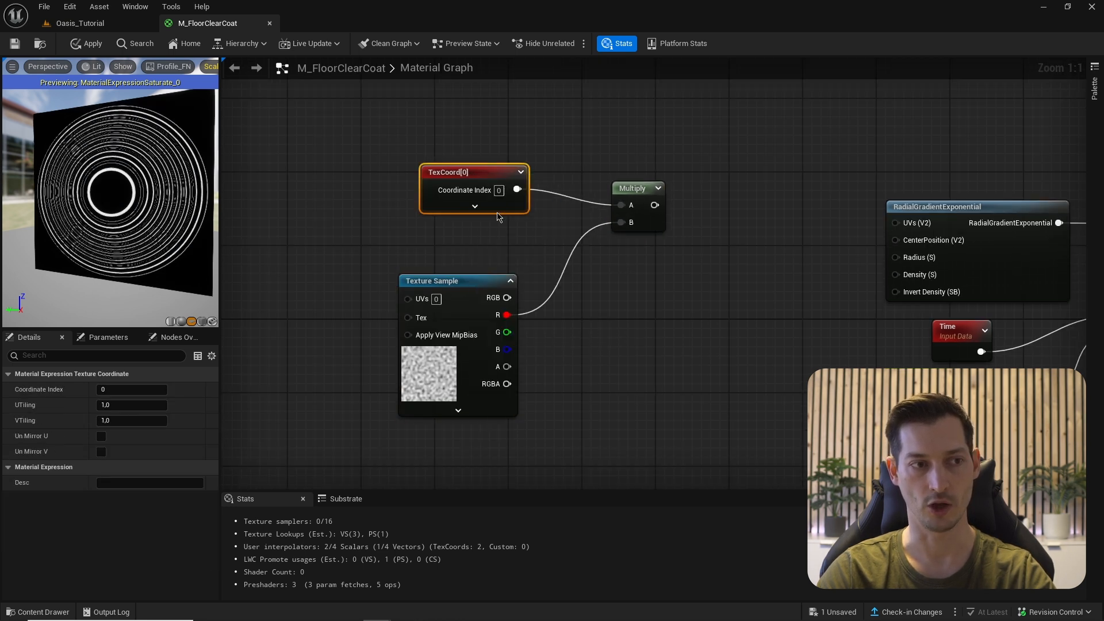
drag(134, 202, 104, 202)
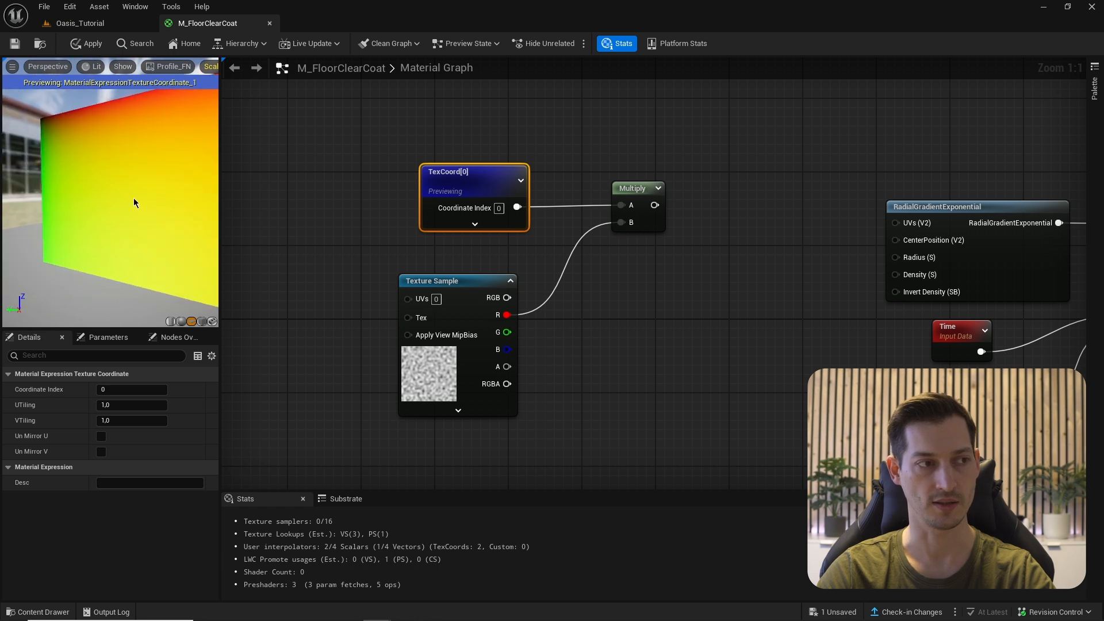
right_click(633, 189)
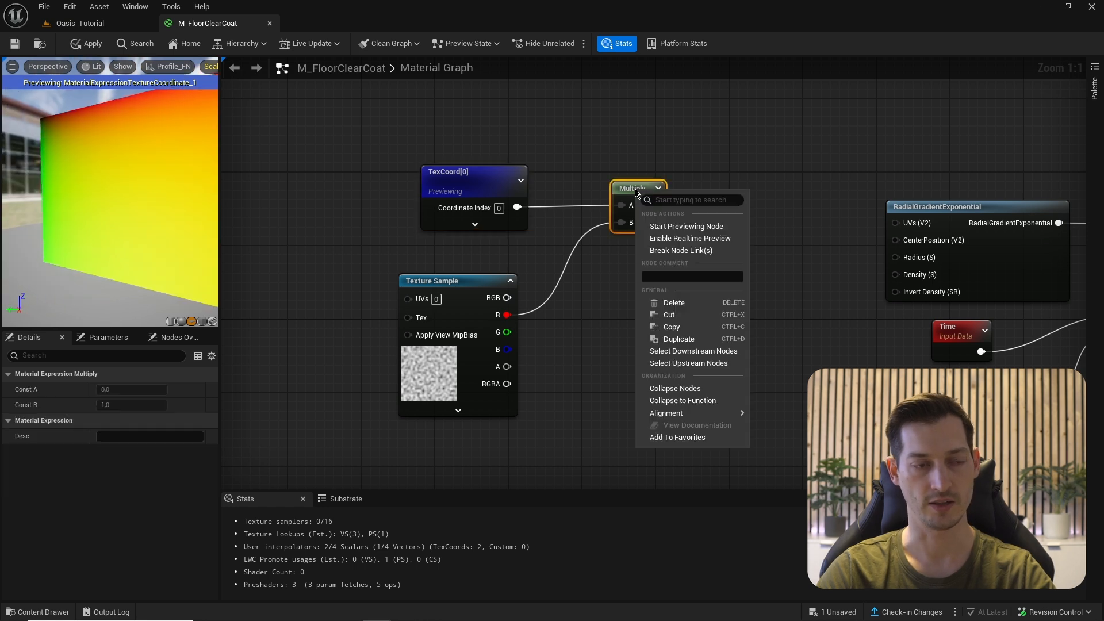
click(661, 226)
drag(135, 205, 152, 206)
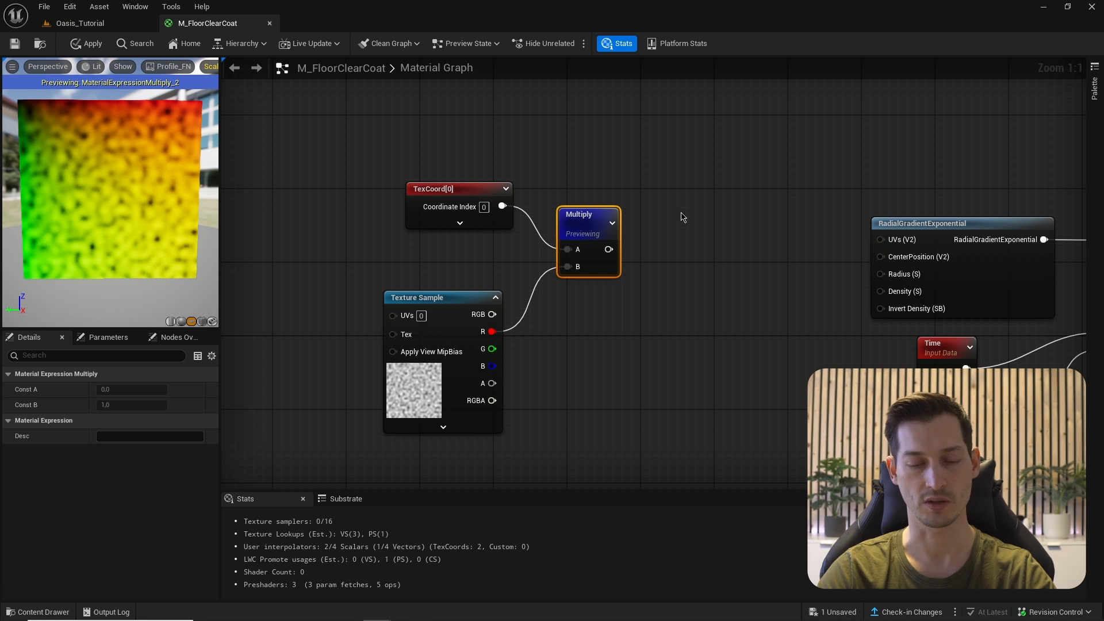
- Blend TexCoord and the noise-multiplied coordinates in a Lerp node
click(682, 217)
drag(595, 233, 692, 257)
drag(502, 207, 691, 239)
drag(728, 276, 733, 240)
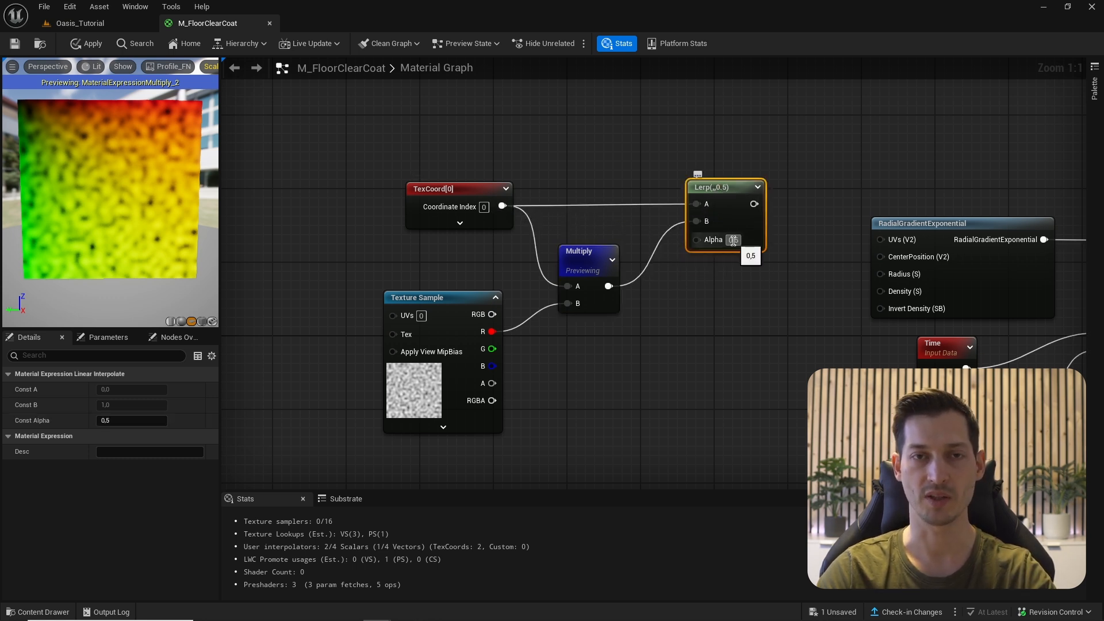
- Drive the Lerp Alpha with a DistortUVs parameter (0,1) and wire Lerp into the gradient UVs
right_drag(733, 240, 747, 222)
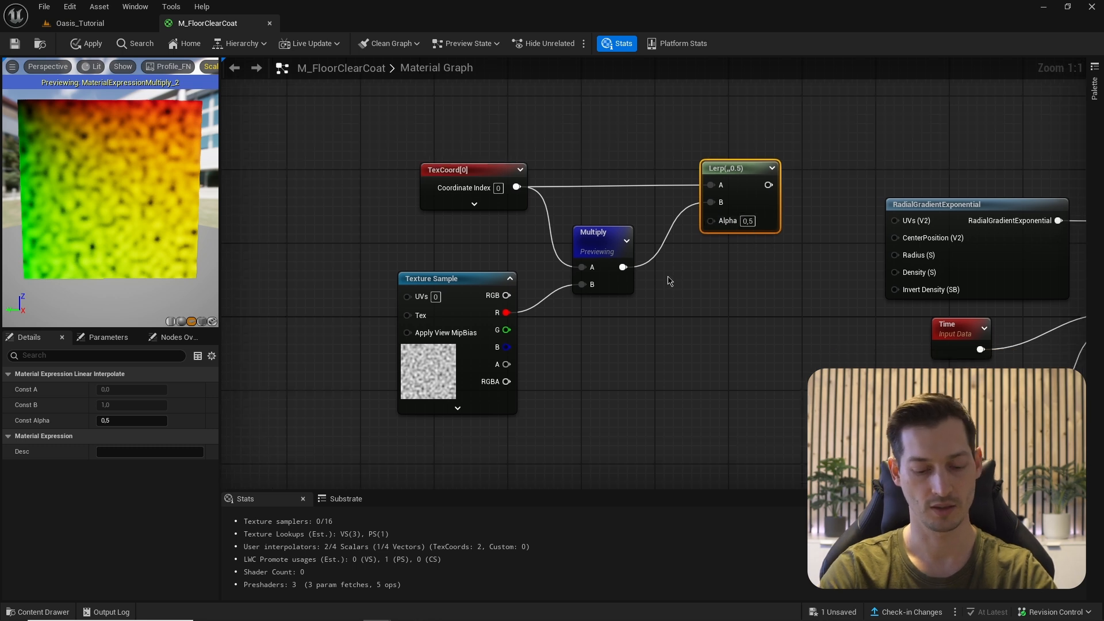
click(667, 275)
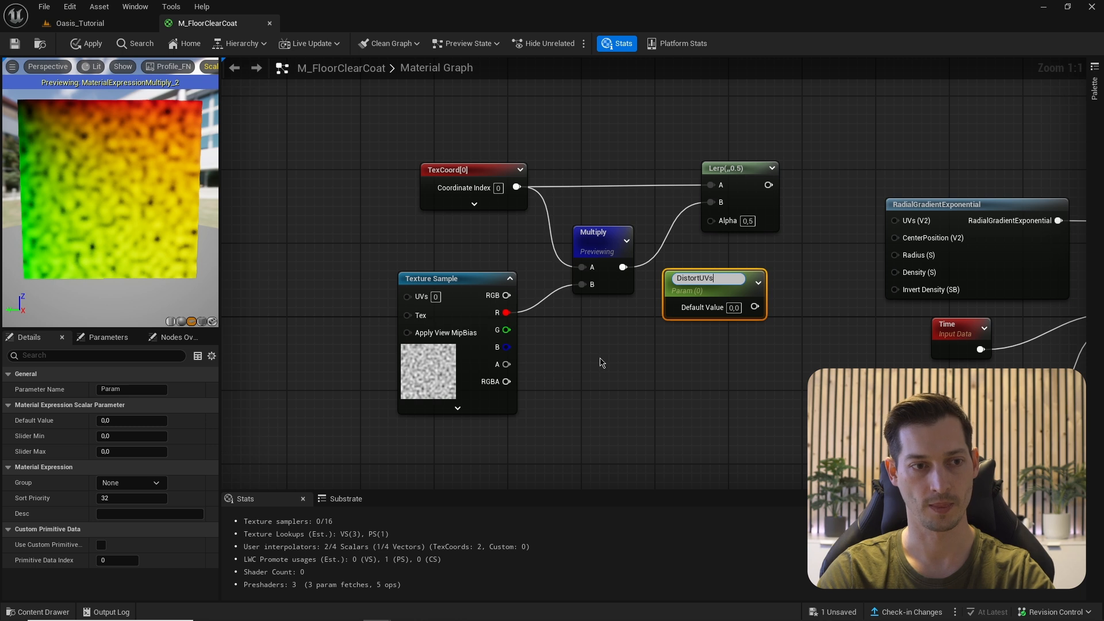
key(Return)
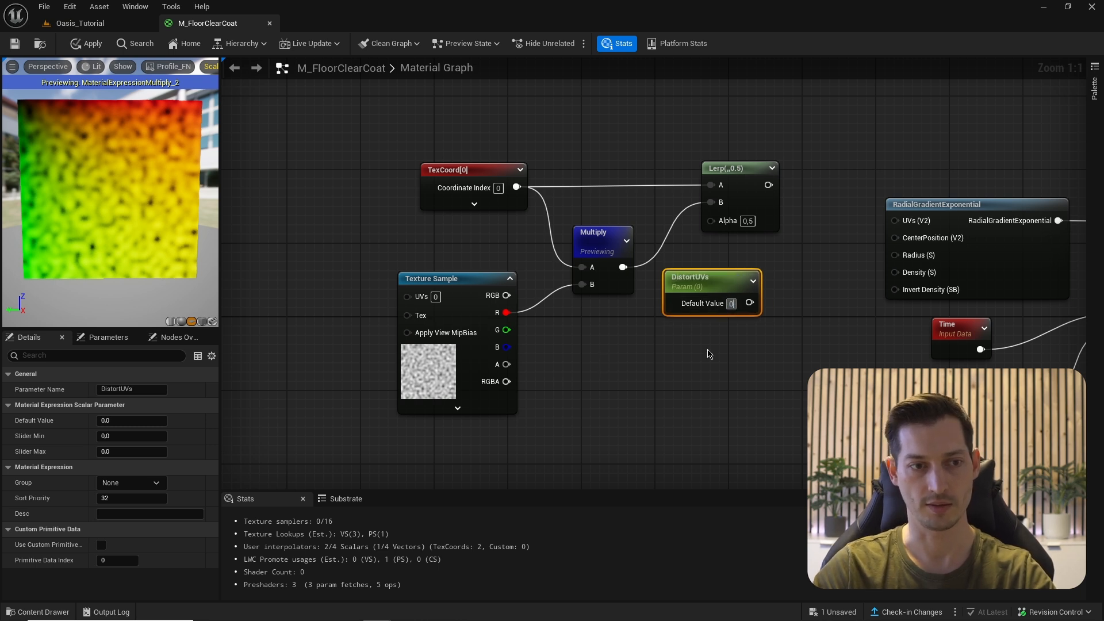
drag(752, 303, 711, 220)
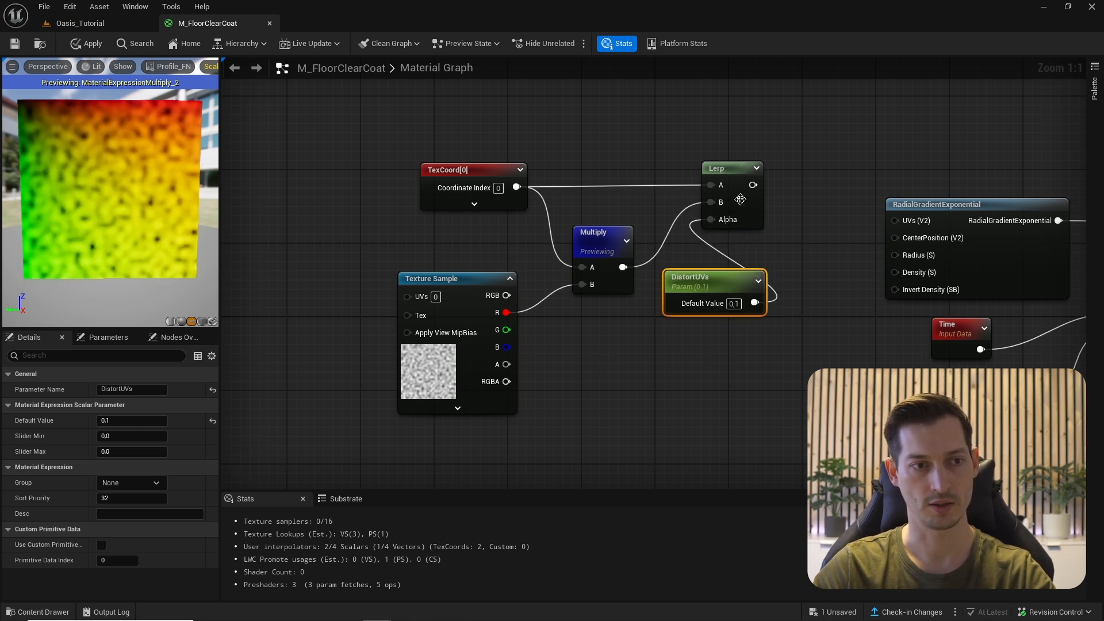
drag(751, 185, 934, 166)
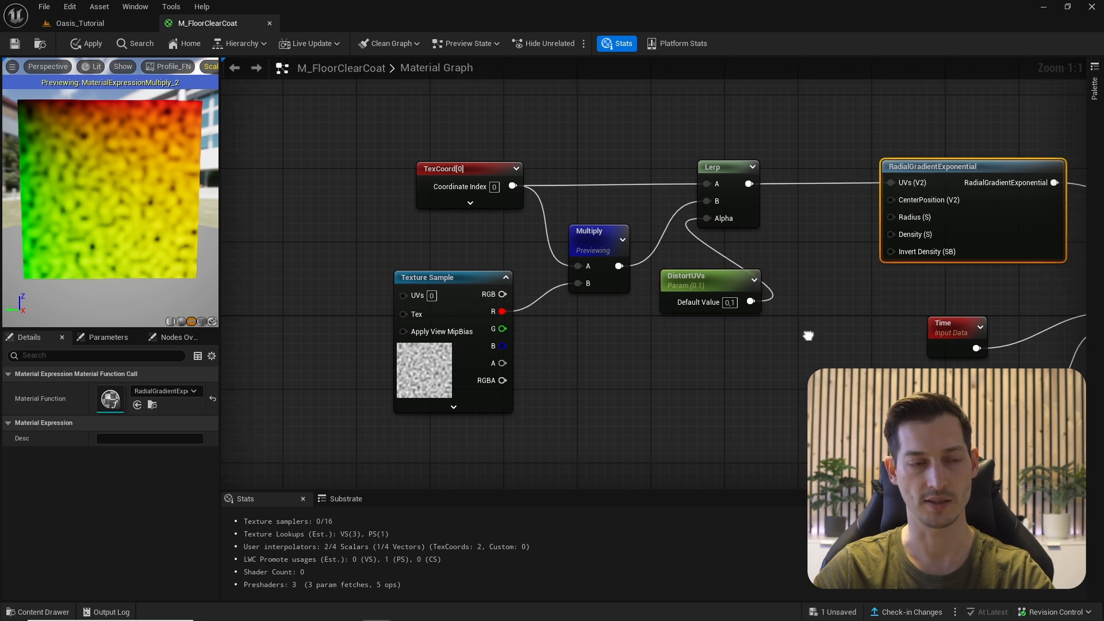
right_drag(697, 308, 220, 348)
- Preview the Saturate node to see the distorted animated rings
right_click(975, 240)
click(1018, 277)
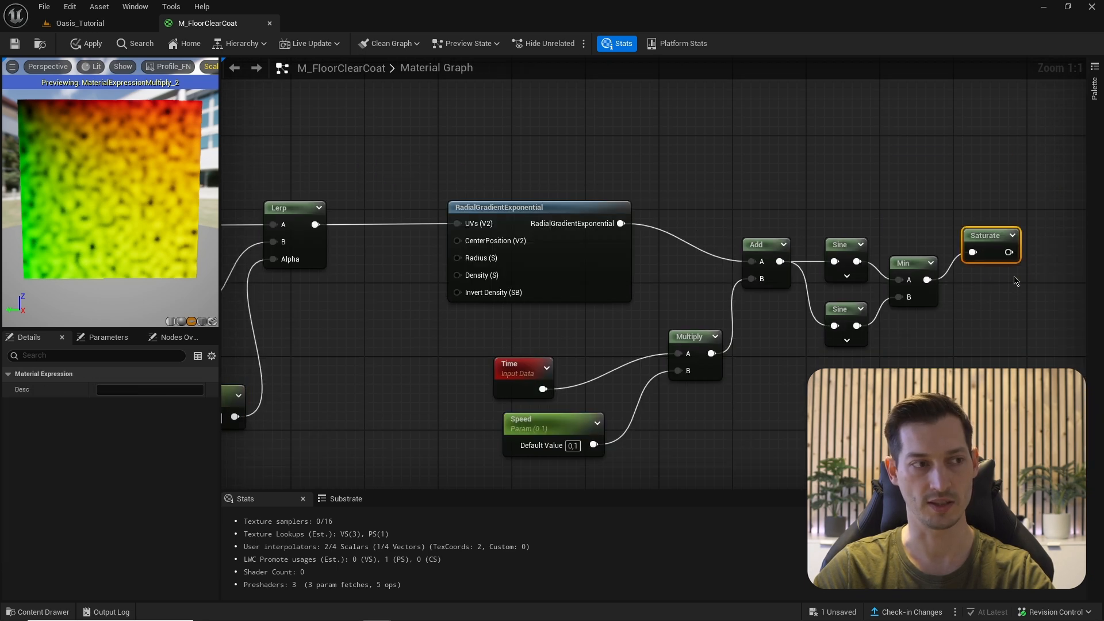
mouse_move(70, 180)
mouse_down()
mouse_move(97, 167)
mouse_move(70, 179)
mouse_move(92, 173)
mouse_move(81, 175)
mouse_up()
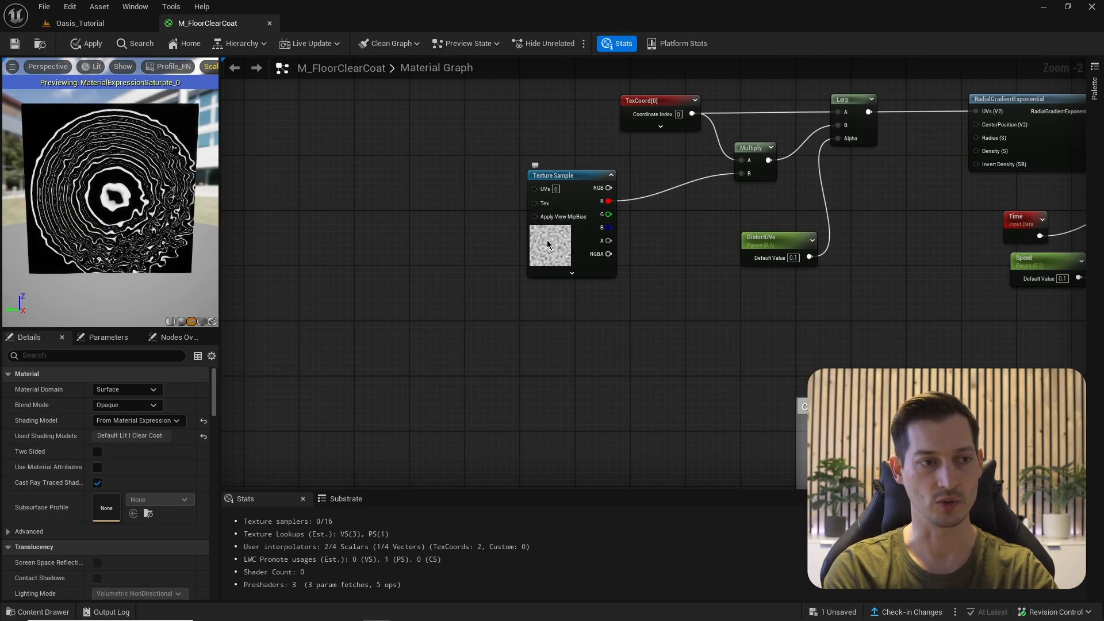
- Duplicate the noise Texture Sample and TexCoord, adding two Multiply nodes feeding the lower sample's UVs
click(549, 242)
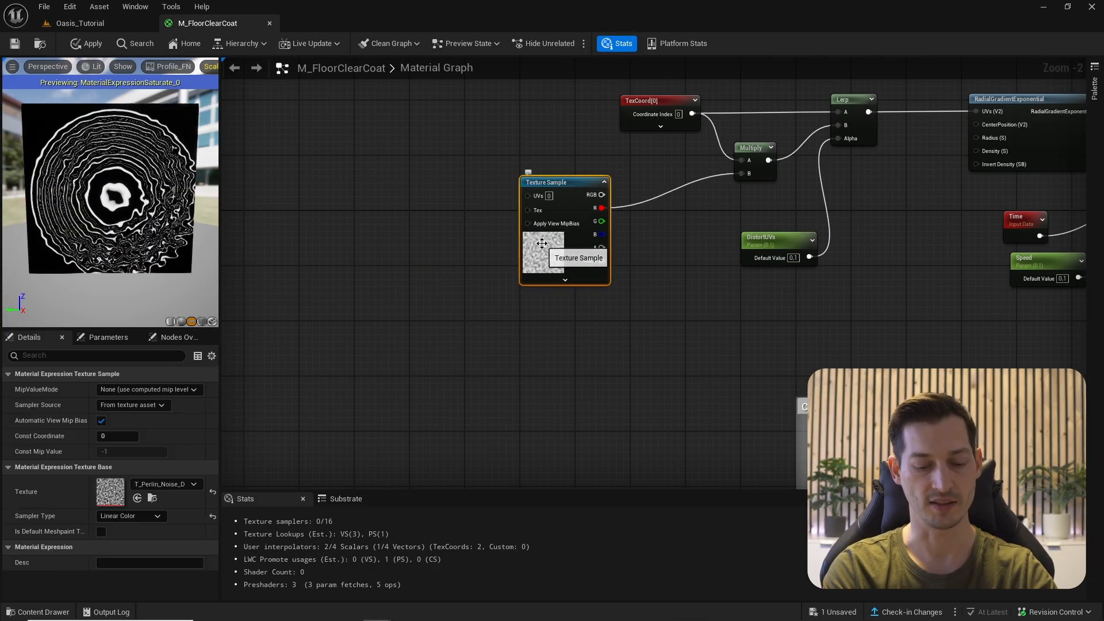
key(ctrl+d)
drag(556, 333, 536, 392)
drag(635, 92, 719, 192)
right_drag(719, 192, 785, 193)
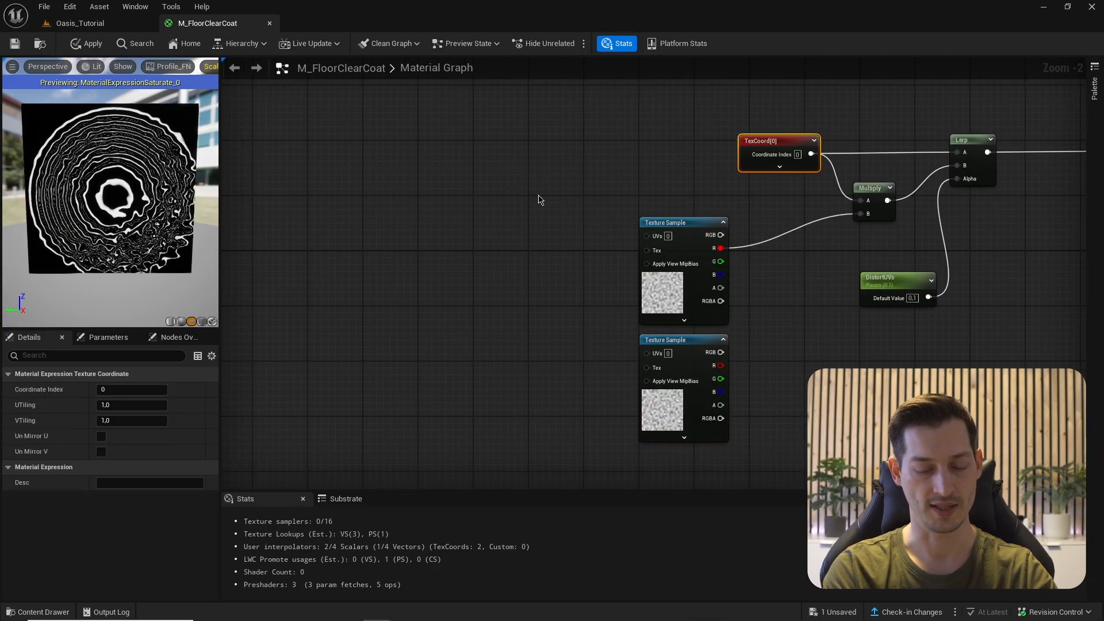
key(ctrl+d)
drag(393, 210, 513, 233)
click(490, 246)
key(ctrl+d)
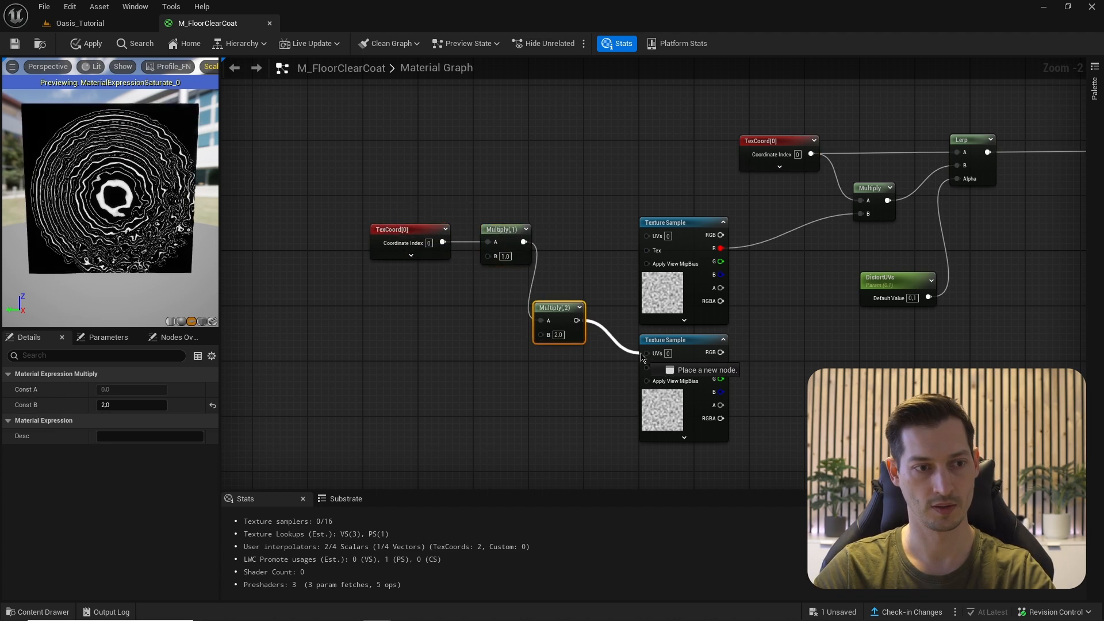
drag(471, 213, 520, 257)
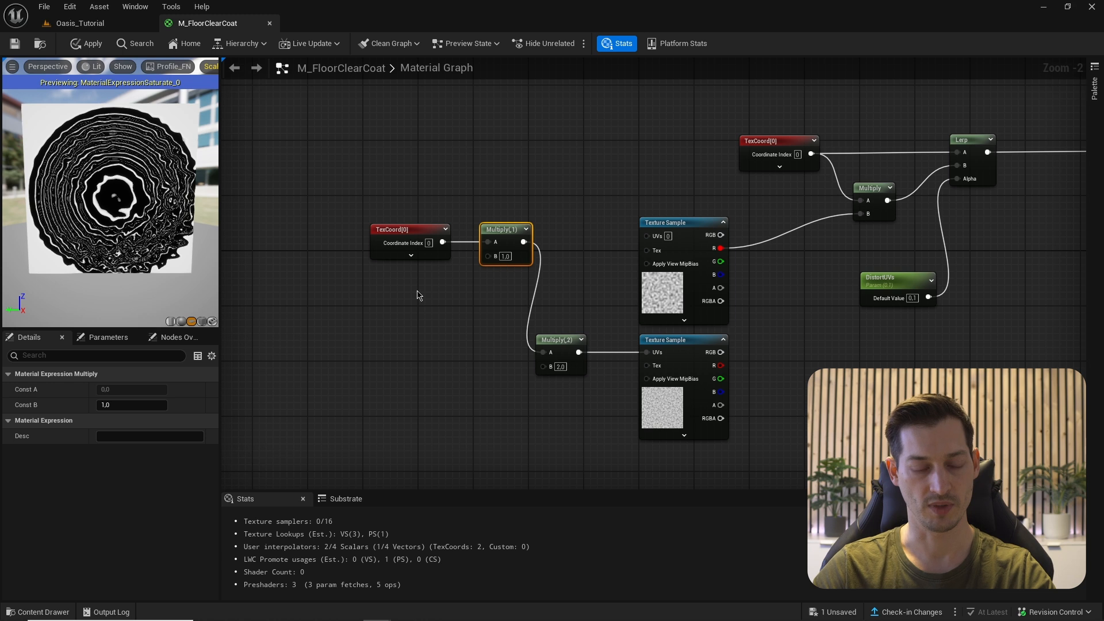
right_drag(418, 295, 452, 280)
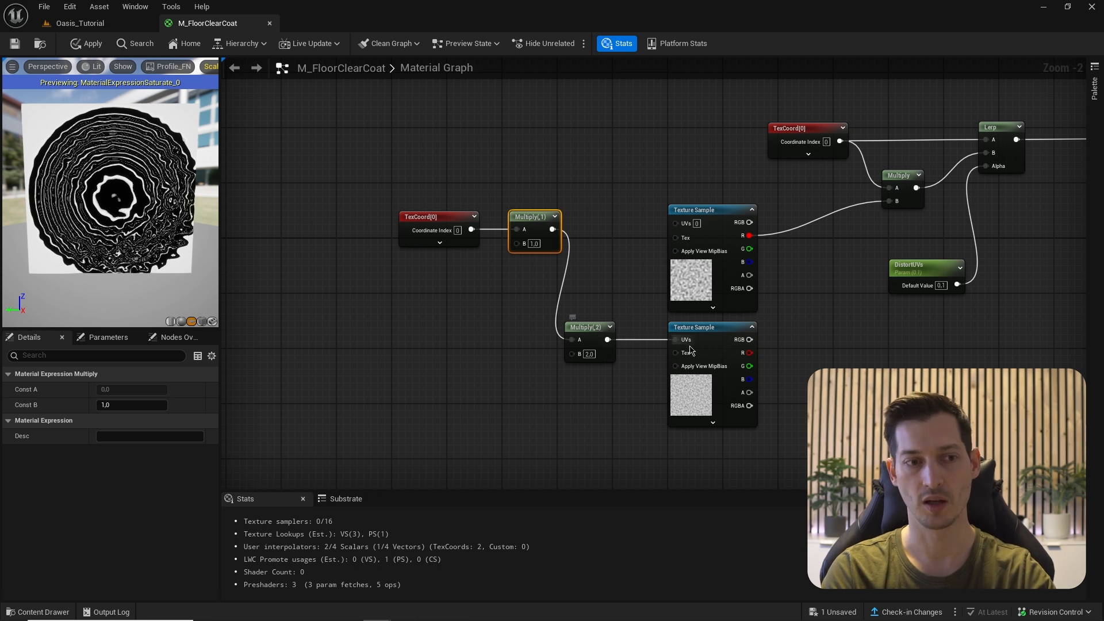
- Scale TexCoord by a TileDistortUVs parameter of 2 and feed it into the upper sample
click(425, 272)
right_drag(415, 388, 452, 387)
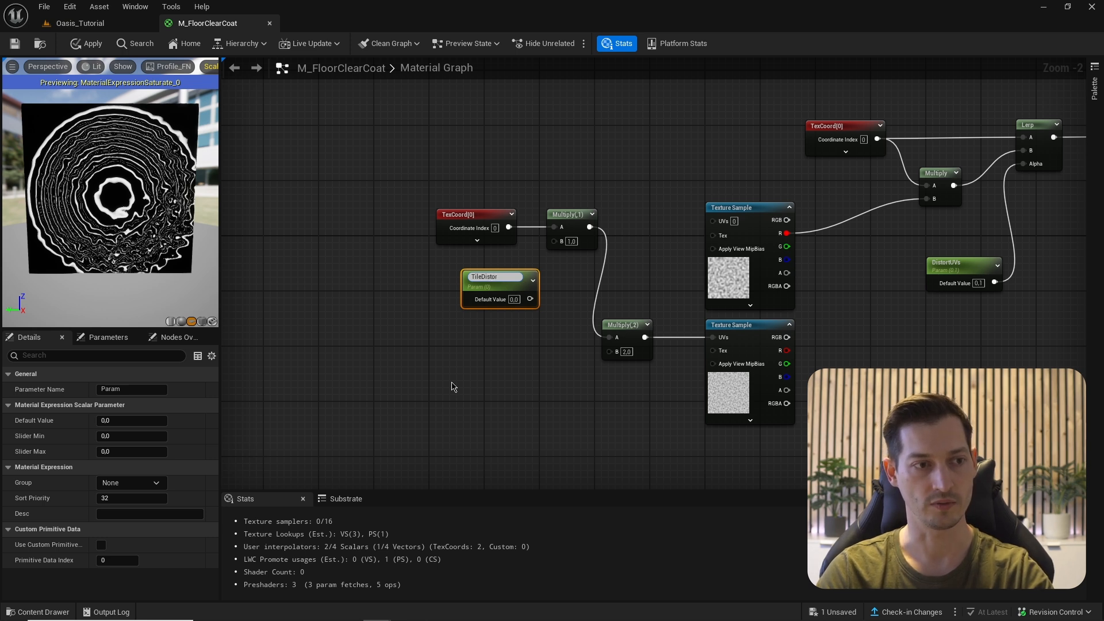
key(Return)
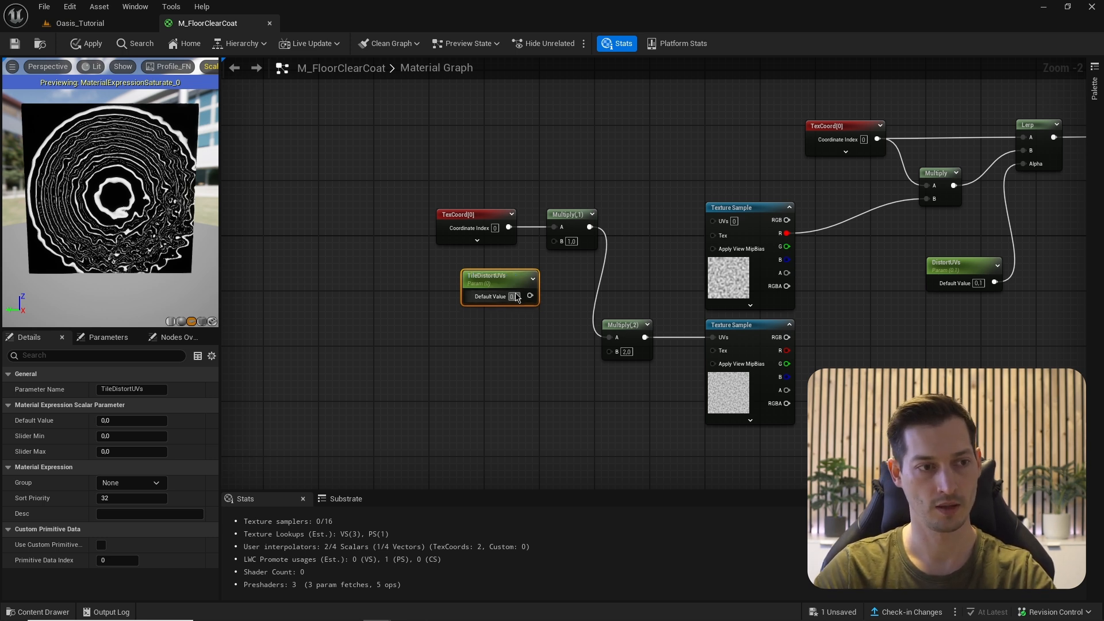
key(Return)
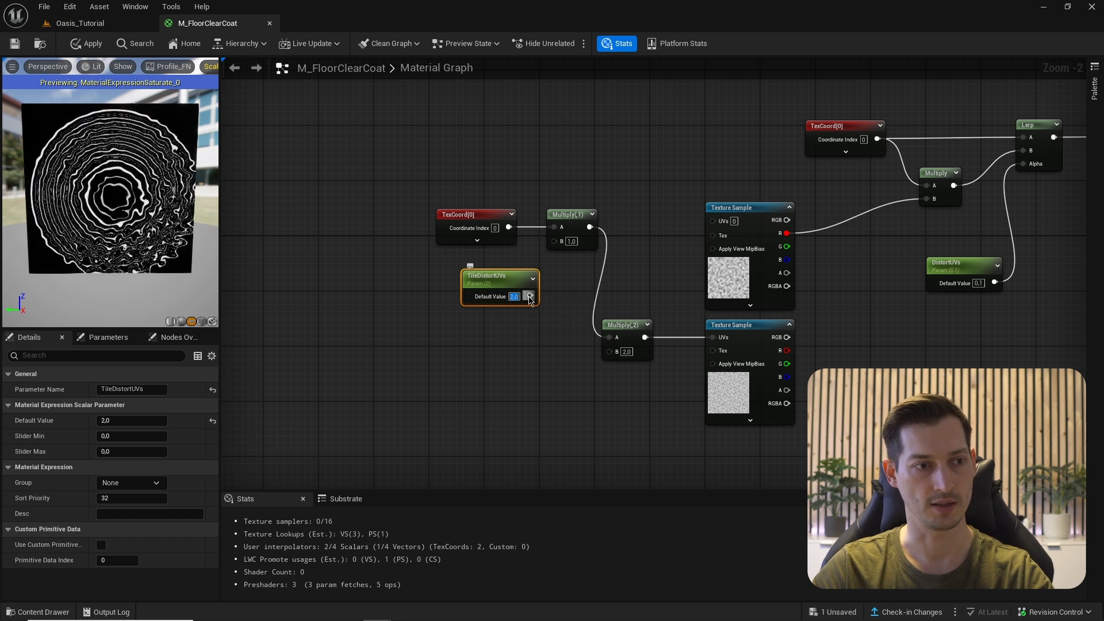
drag(525, 296, 470, 279)
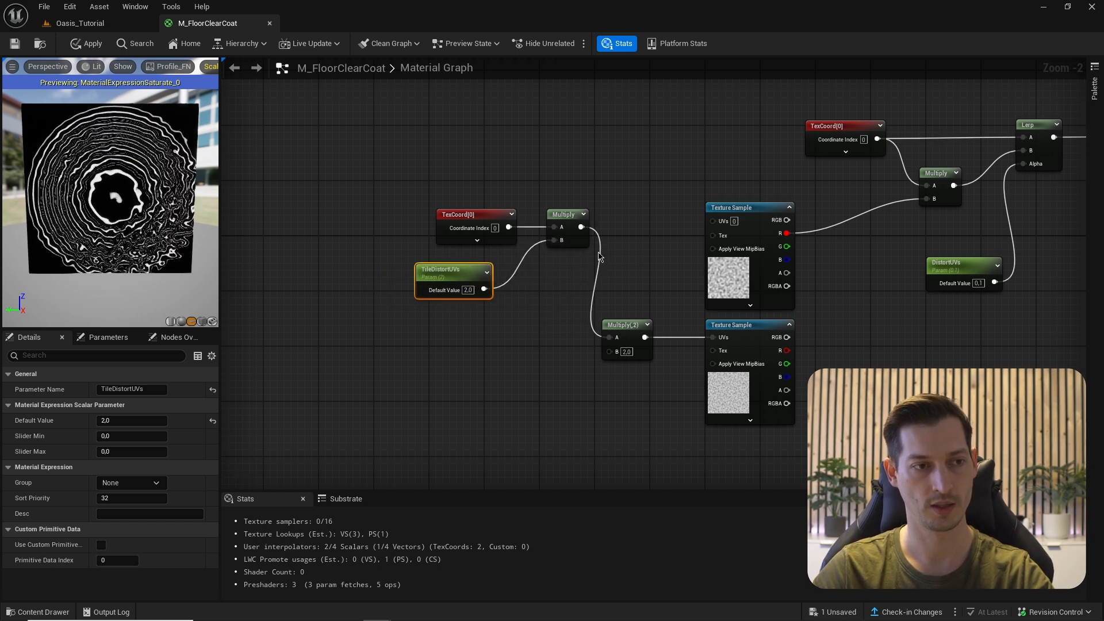
drag(579, 228, 713, 220)
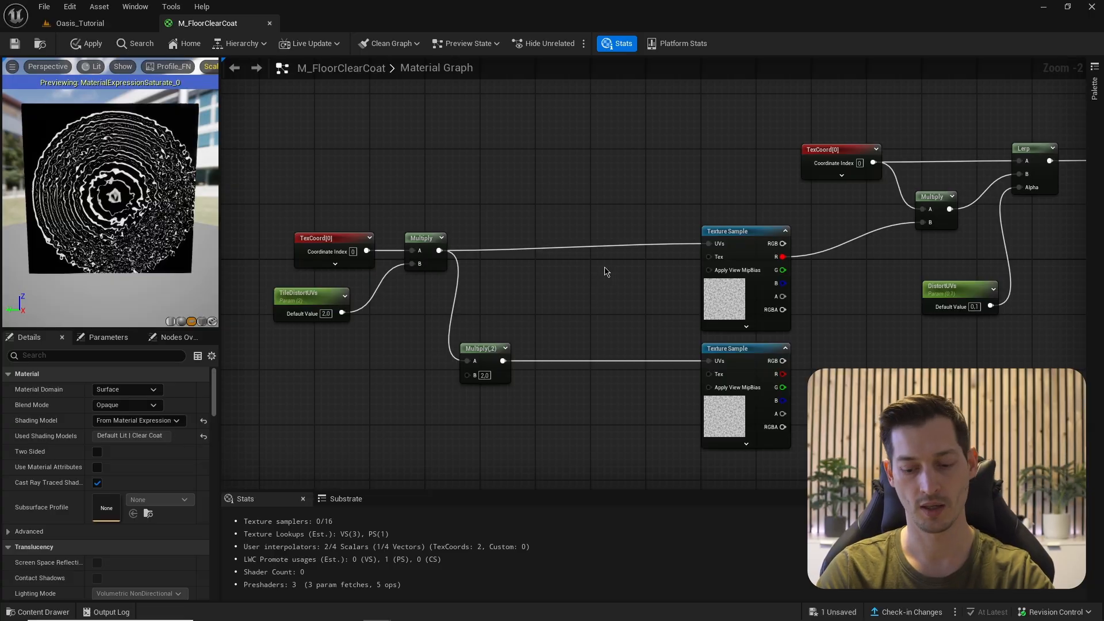
- Pan the top noise texture with a Panner at speed 0,015 / -0,02
click(613, 238)
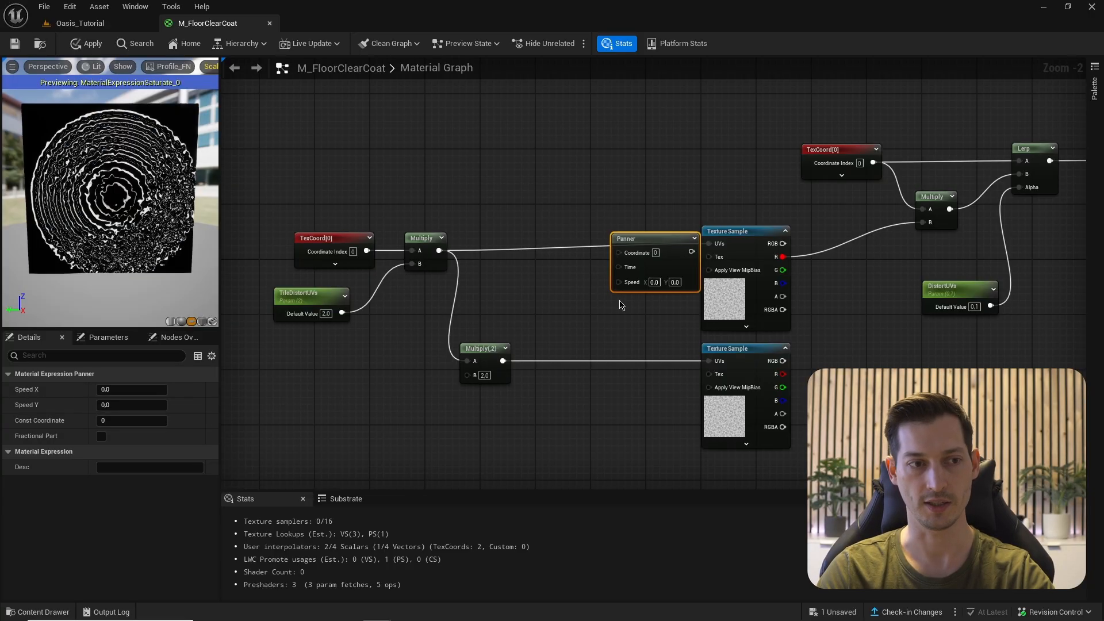
scroll(620, 274, up, 2)
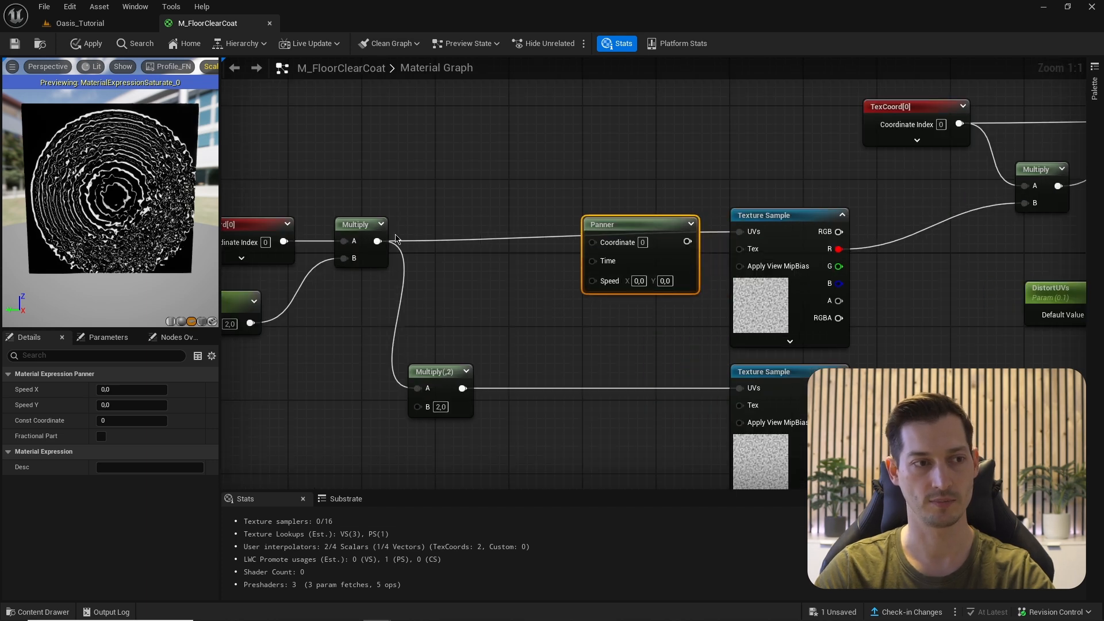
drag(592, 242, 378, 241)
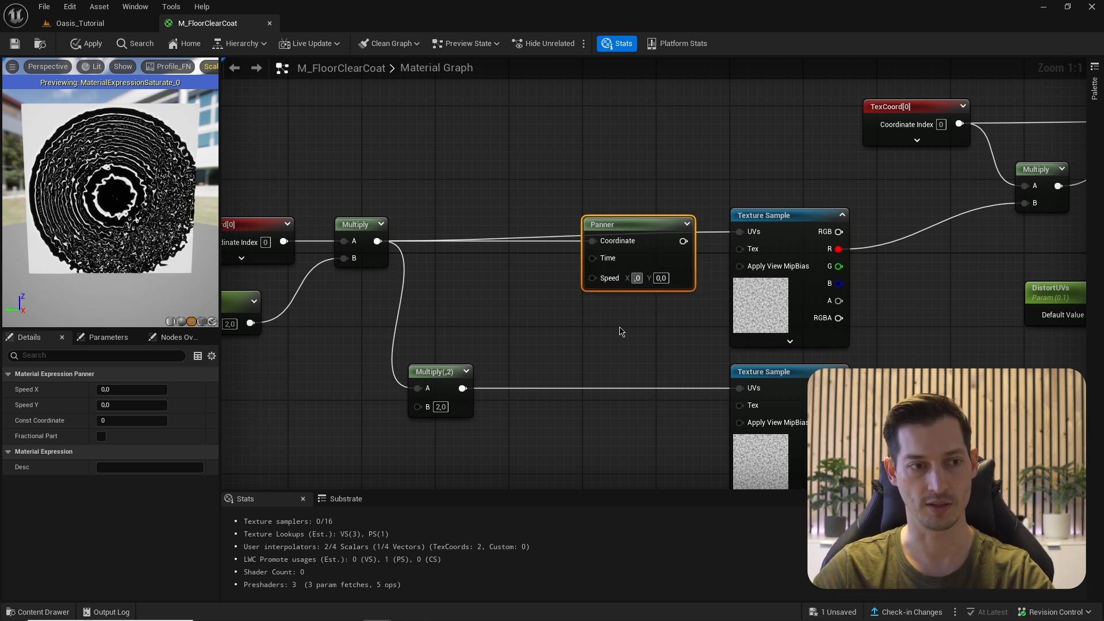
key(Return)
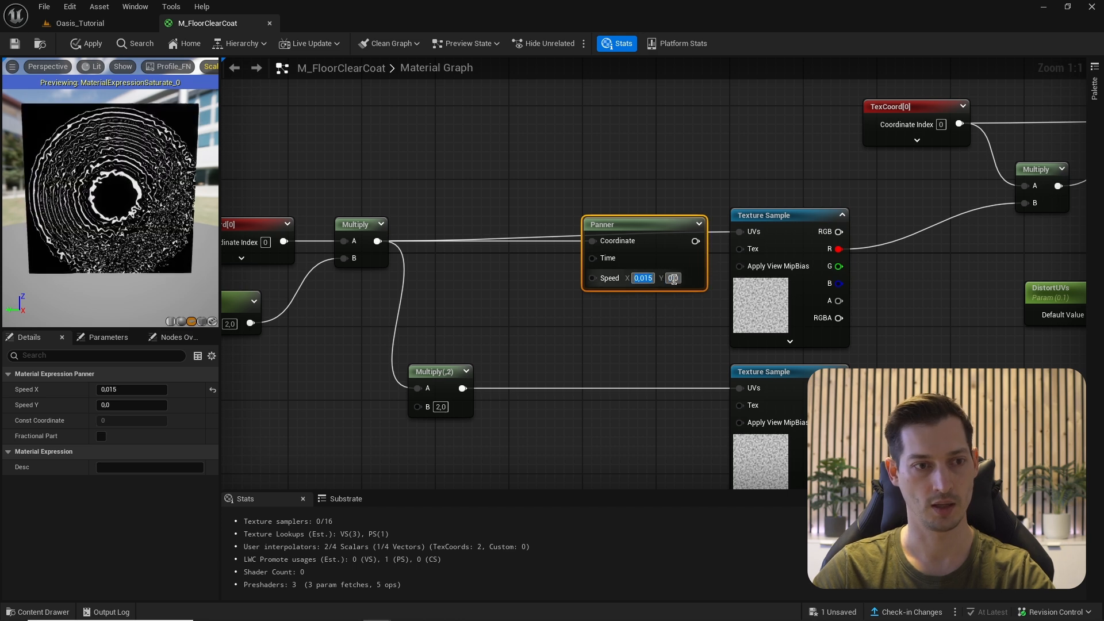
click(673, 278)
text(-)
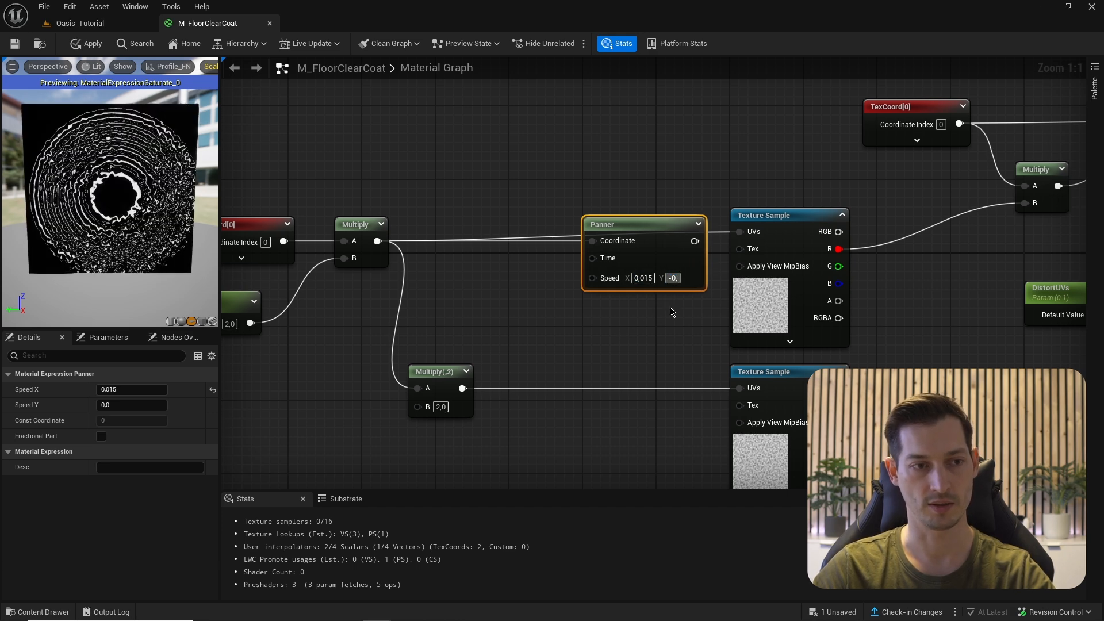
text(0,02)
key(Return)
drag(685, 240, 740, 232)
drag(643, 229, 644, 220)
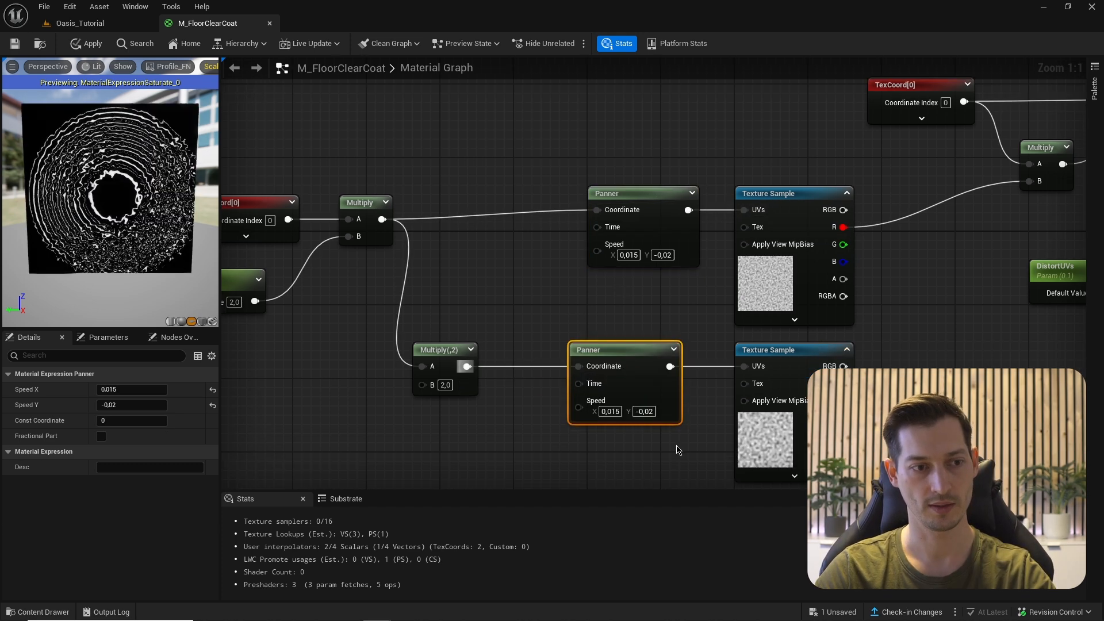
- Set the lower Panner's speeds to -0,025 horizontal and 0,04 vertical
click(610, 411)
text(-0)
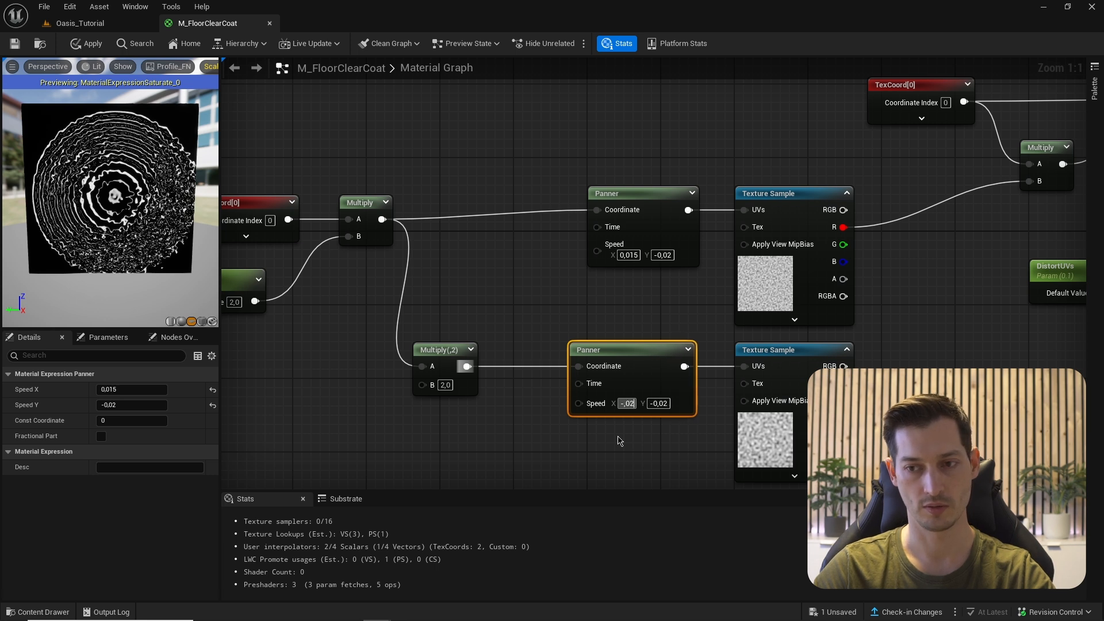
text(,025)
key(Tab)
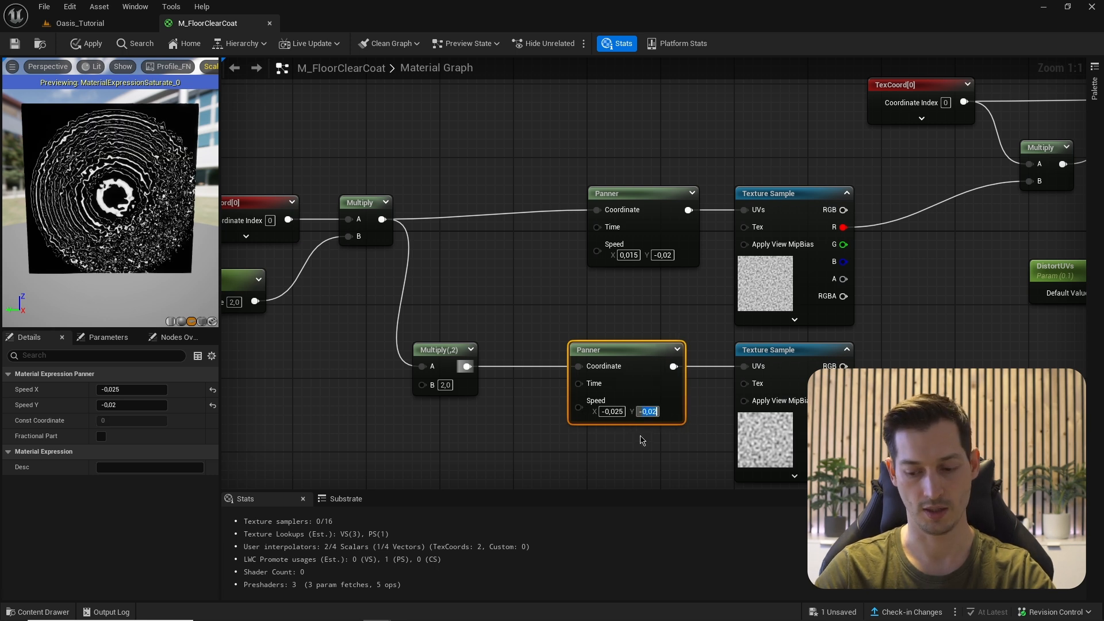
key(BackSpace)
text(,04)
key(Return)
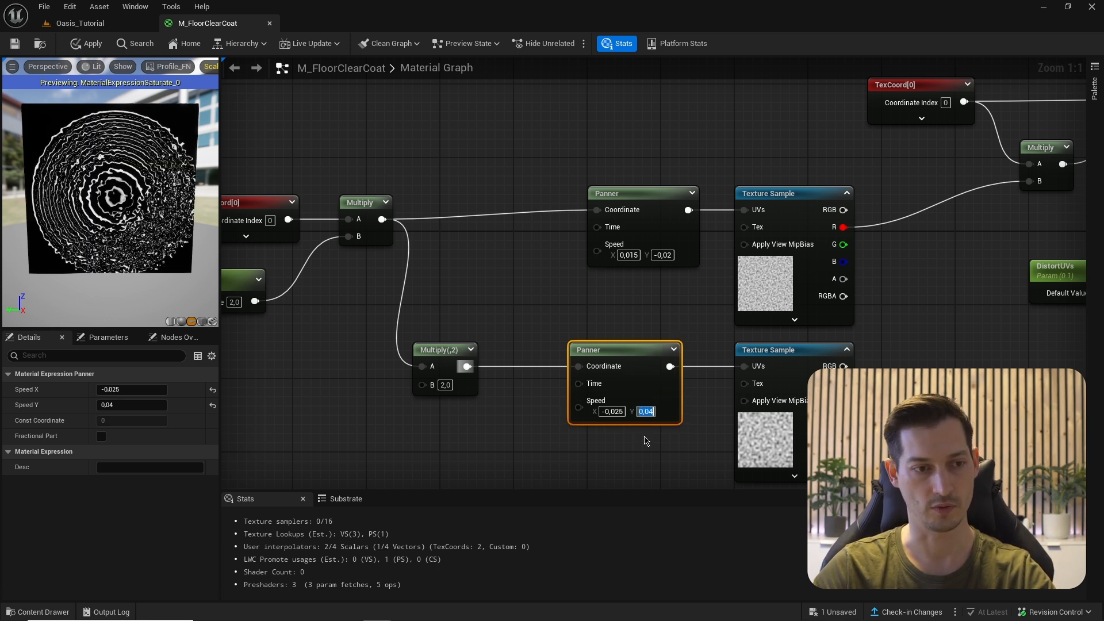
- Multiply both noise textures' red channels and feed the result into the distortion Multiply
right_drag(896, 270, 725, 285)
key(m)
click(725, 284)
drag(674, 242, 734, 306)
drag(672, 399, 859, 197)
drag(172, 230, 172, 195)
mouse_move(79, 214)
mouse_down()
mouse_move(86, 227)
mouse_move(129, 224)
mouse_move(78, 214)
mouse_move(115, 213)
mouse_move(86, 219)
mouse_up()
- Wrap the wave node chain in a comment and widen it to cover all nodes
scroll(79, 214, up, 2)
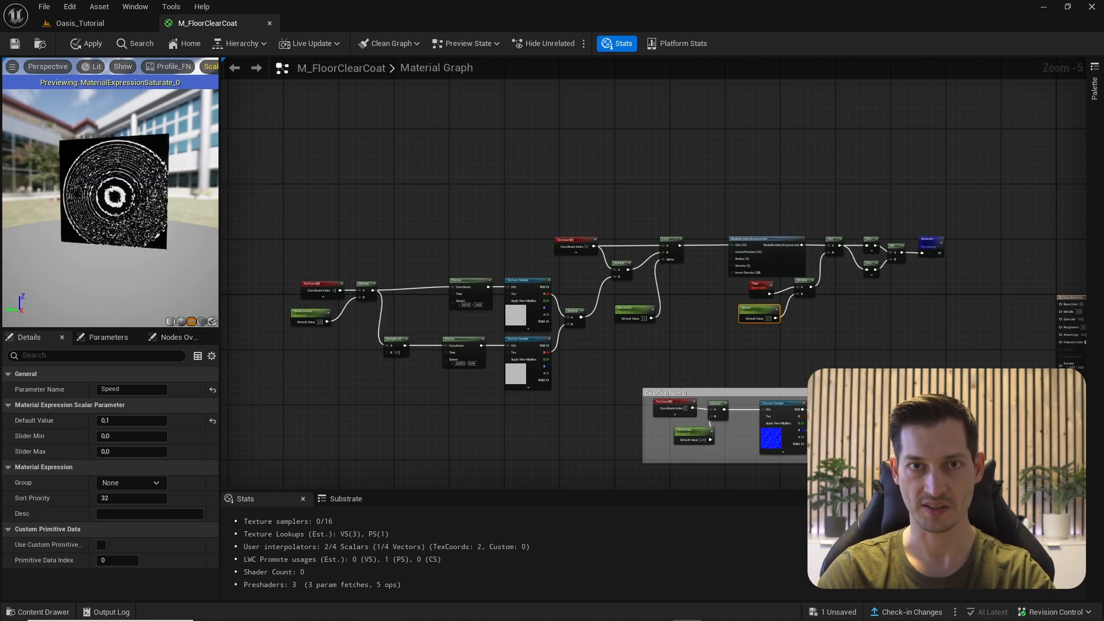
drag(299, 195, 953, 377)
drag(778, 275, 686, 193)
key(c)
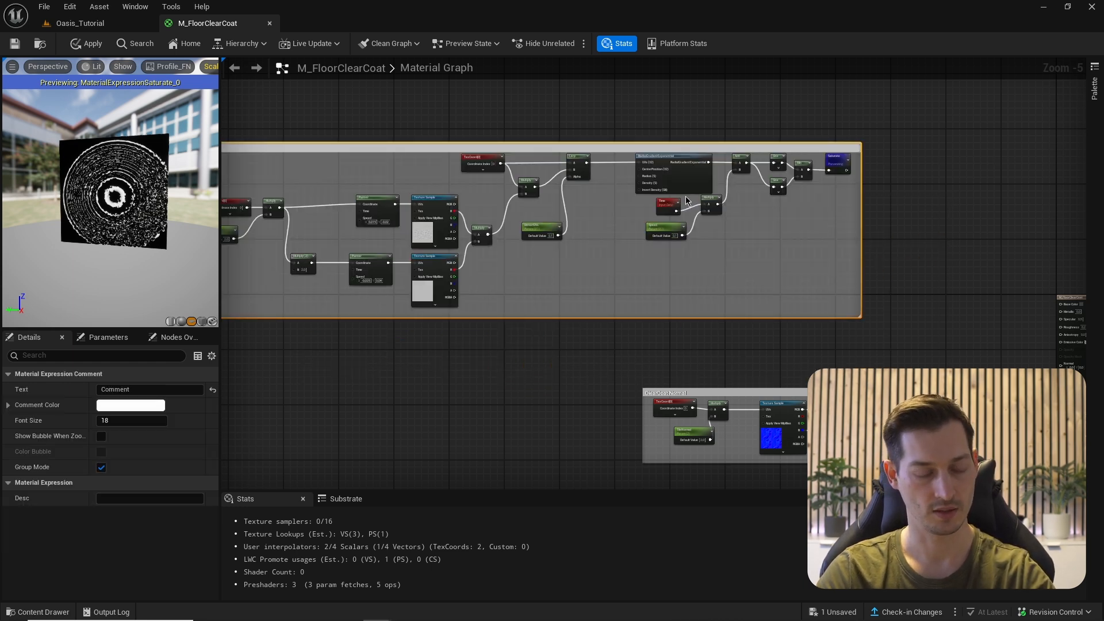
scroll(690, 198, up, 6)
click(713, 186)
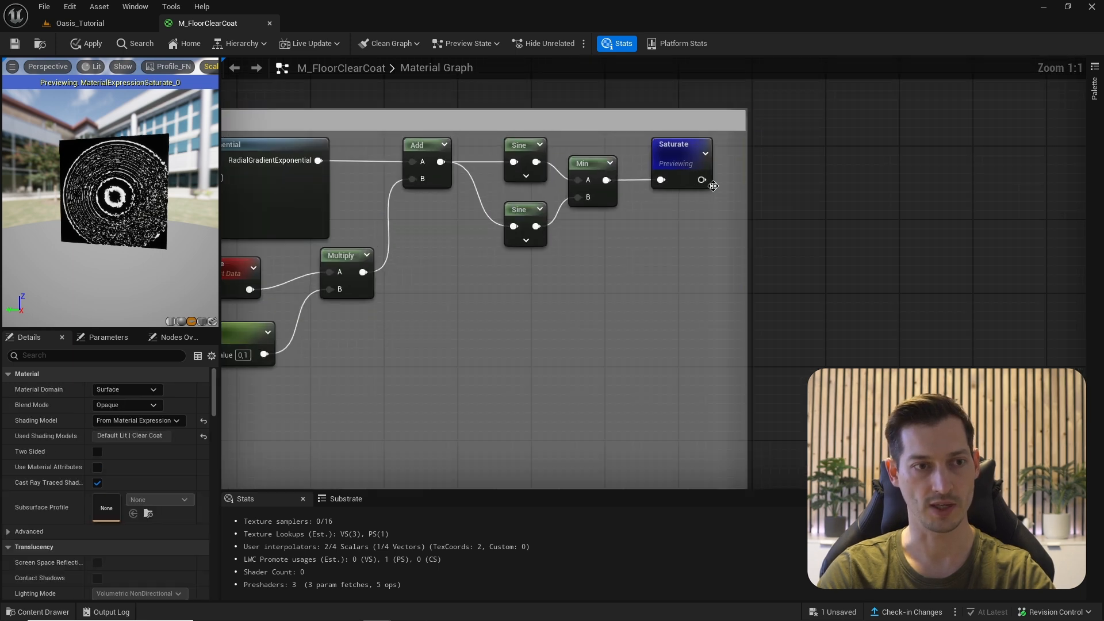
drag(747, 185, 899, 186)
- Route the Saturate output into a Named Reroute Declaration called 'AnimatedWaces'
drag(701, 180, 759, 185)
text(name)
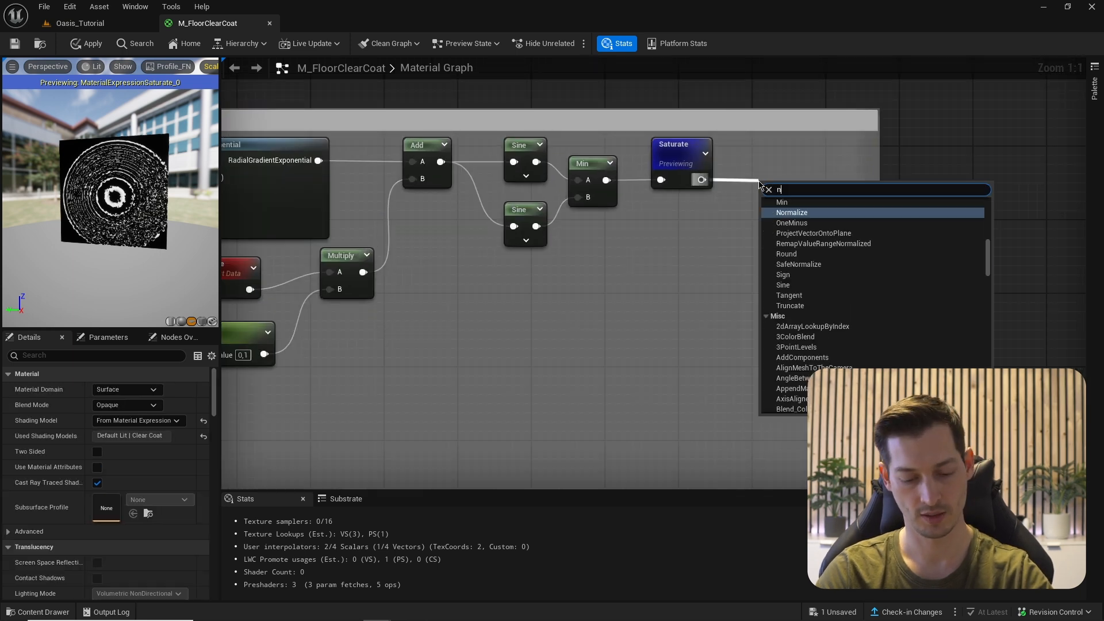
key(Return)
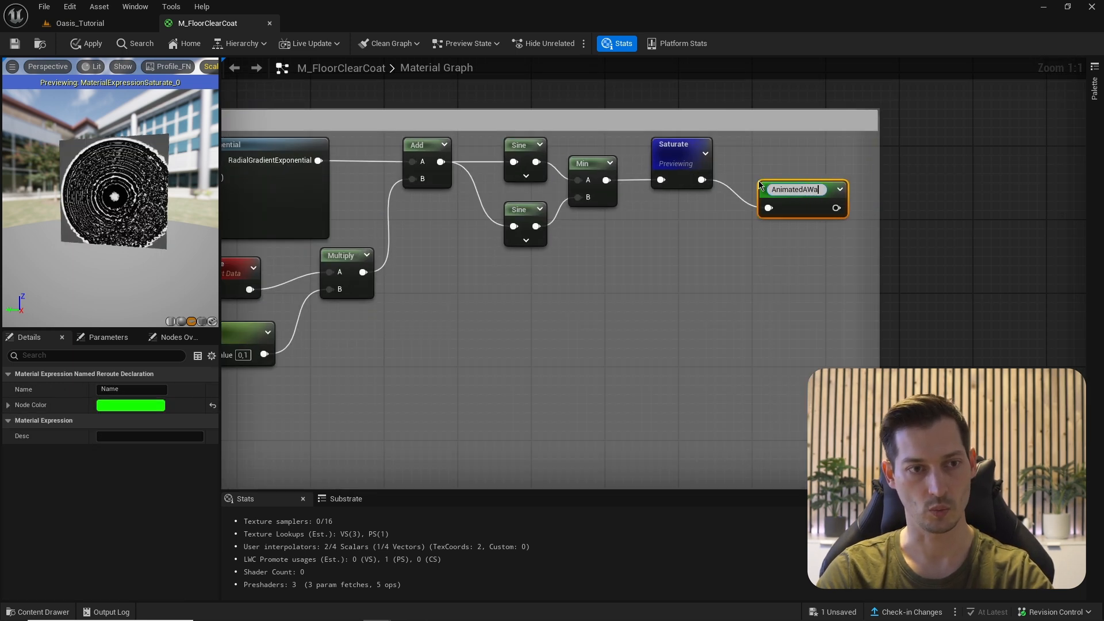
text(AnimatedWave)
key(Return)
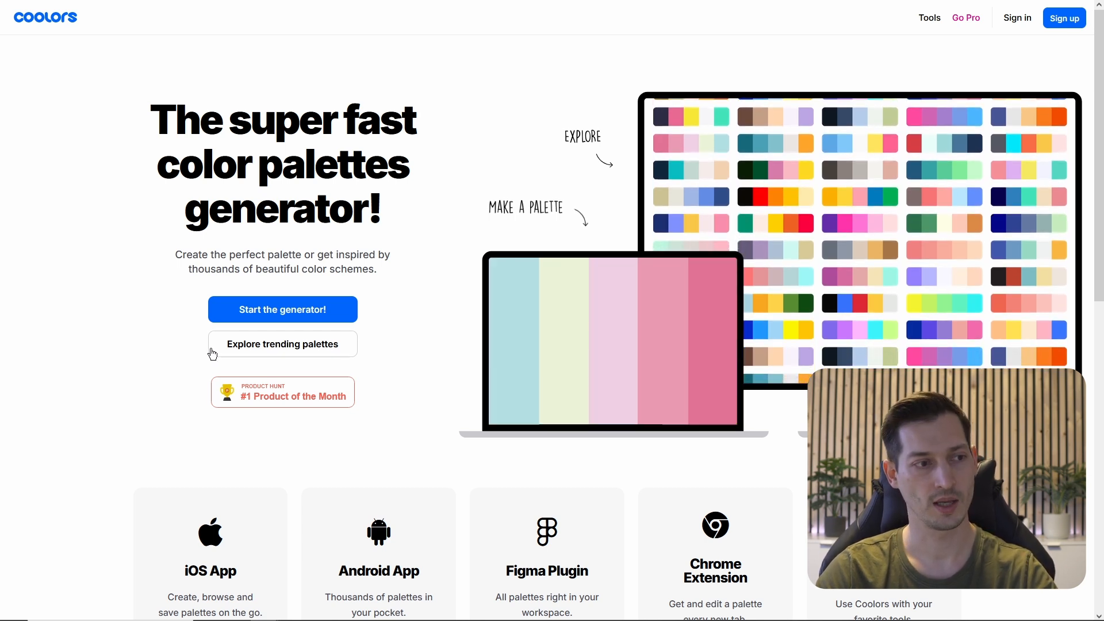
- Open the 264653/2A9D8F/E9C46A/F4A261 trending palette in the generator and copy hex E9C46A
click(260, 350)
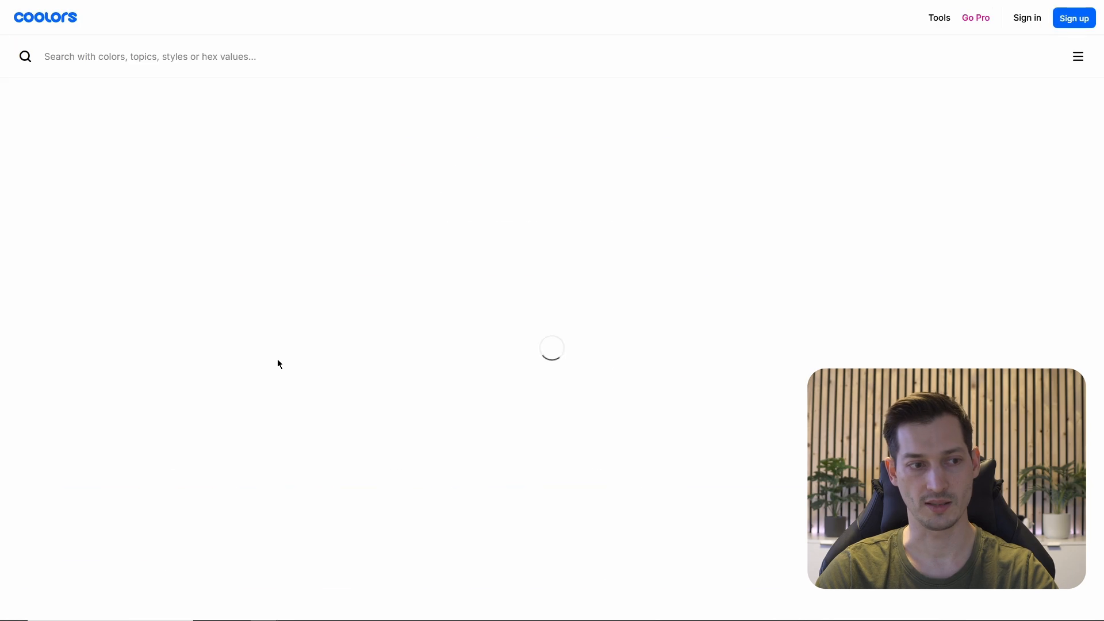
scroll(261, 182, down, 4)
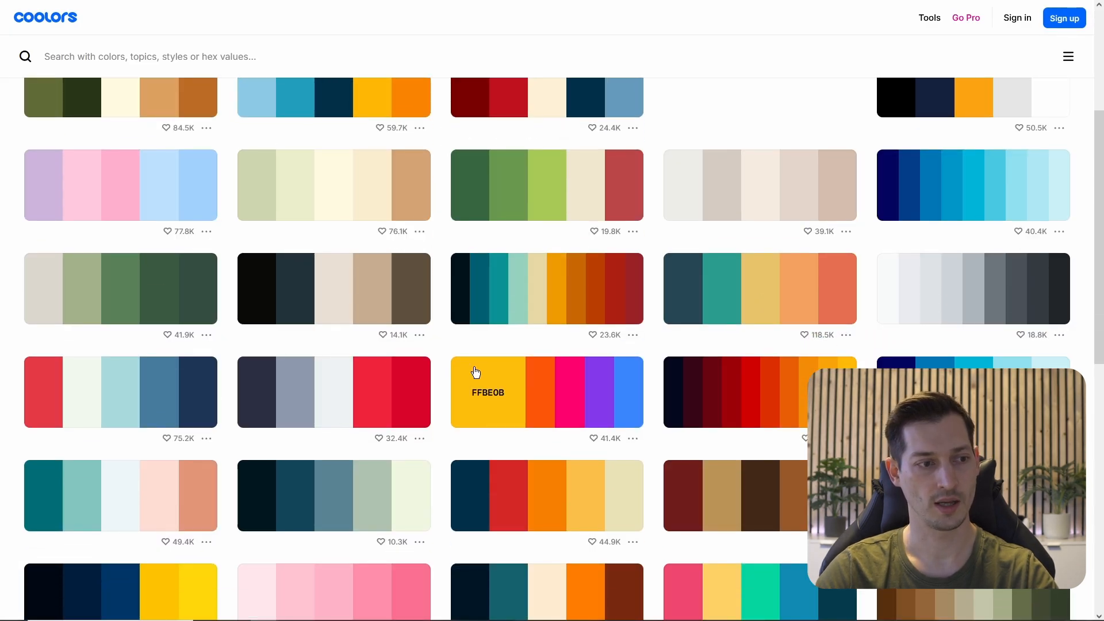
scroll(475, 372, down, 3)
scroll(475, 369, up, 2)
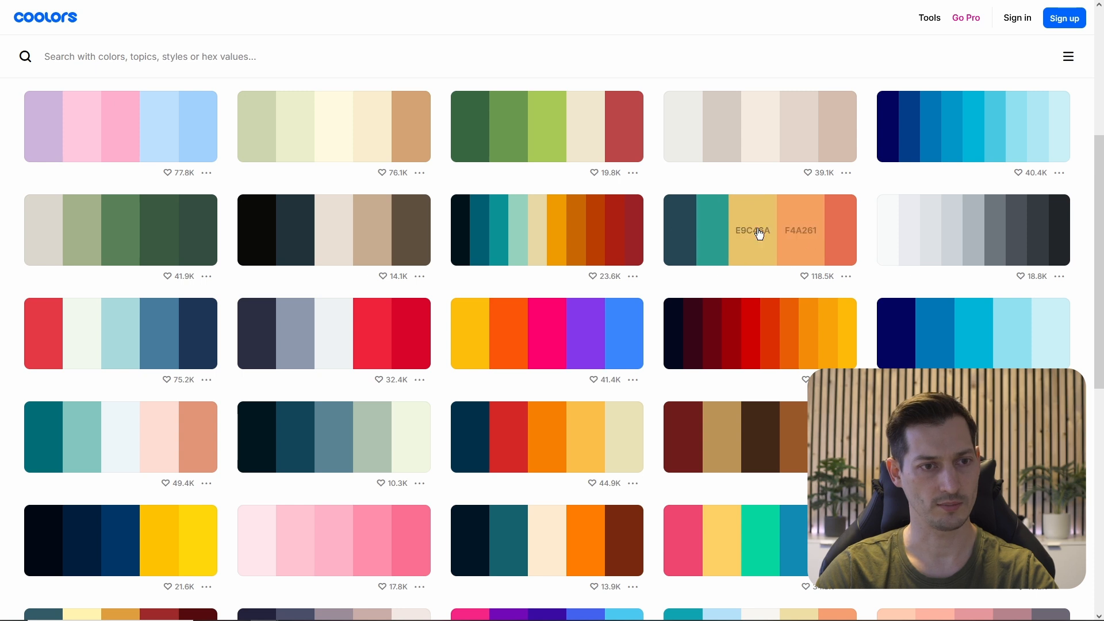
click(847, 277)
click(823, 53)
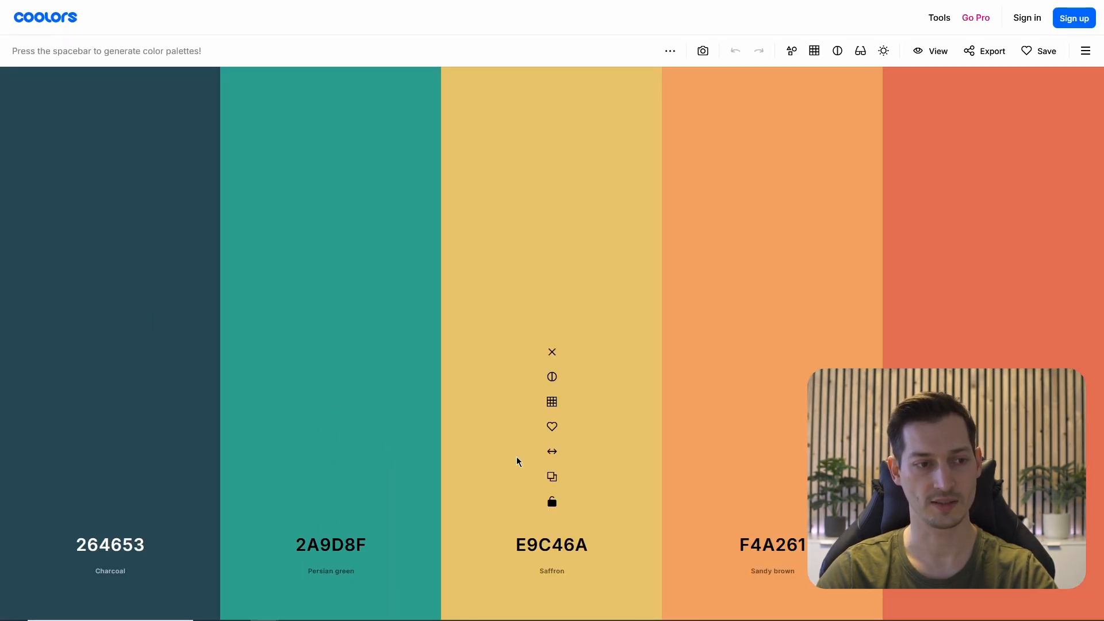
click(552, 477)
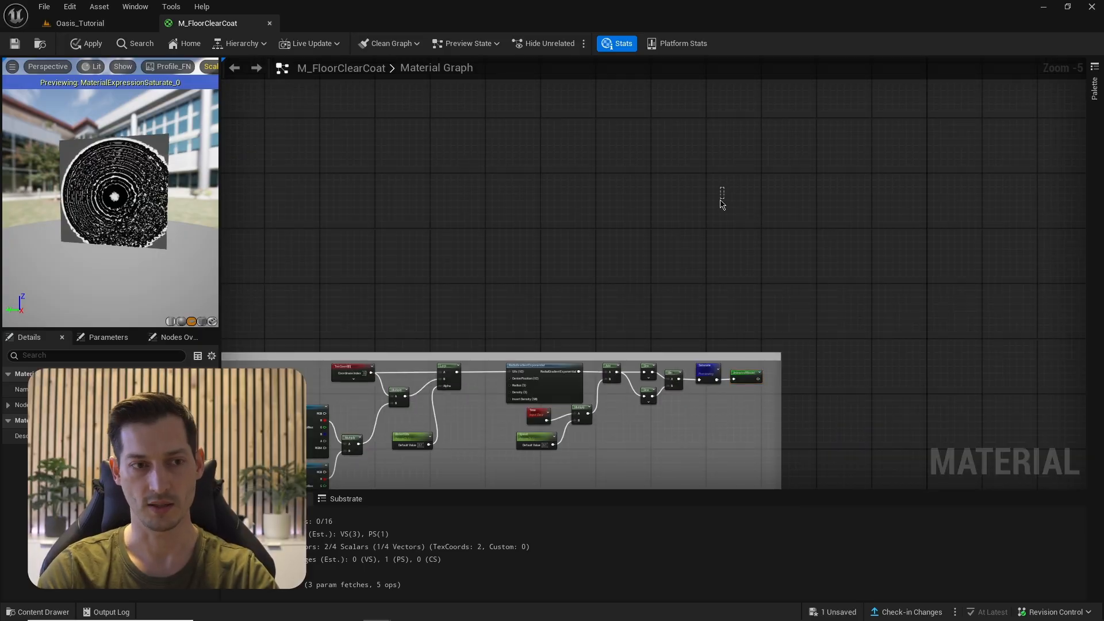
- Add a constant colour node set to saffron hex E9C46A
click(721, 200)
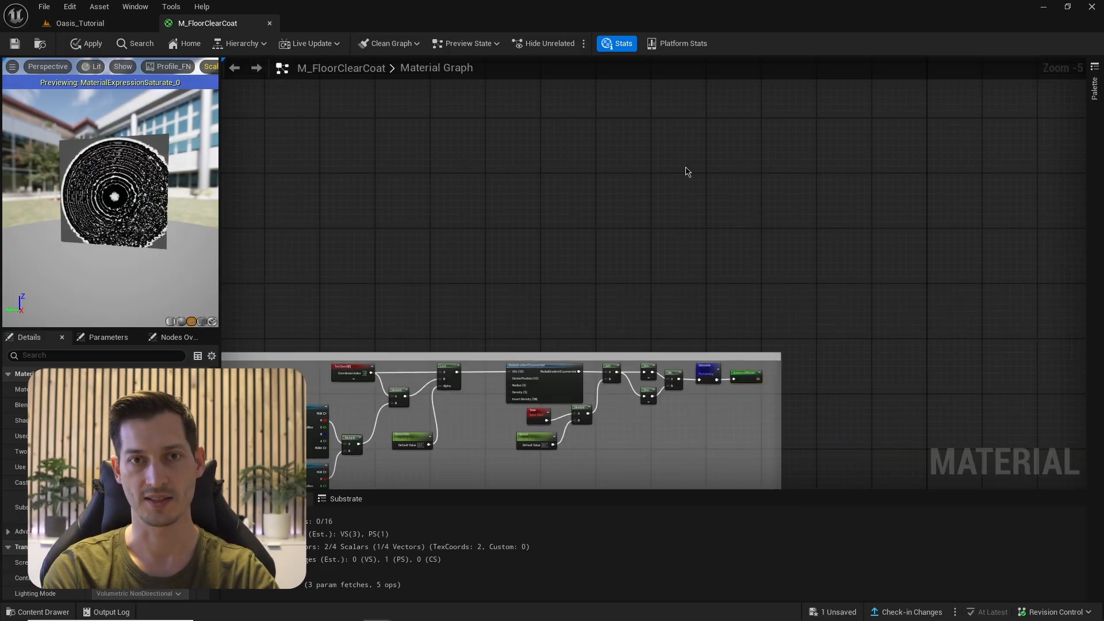
click(672, 165)
scroll(673, 190, up, 5)
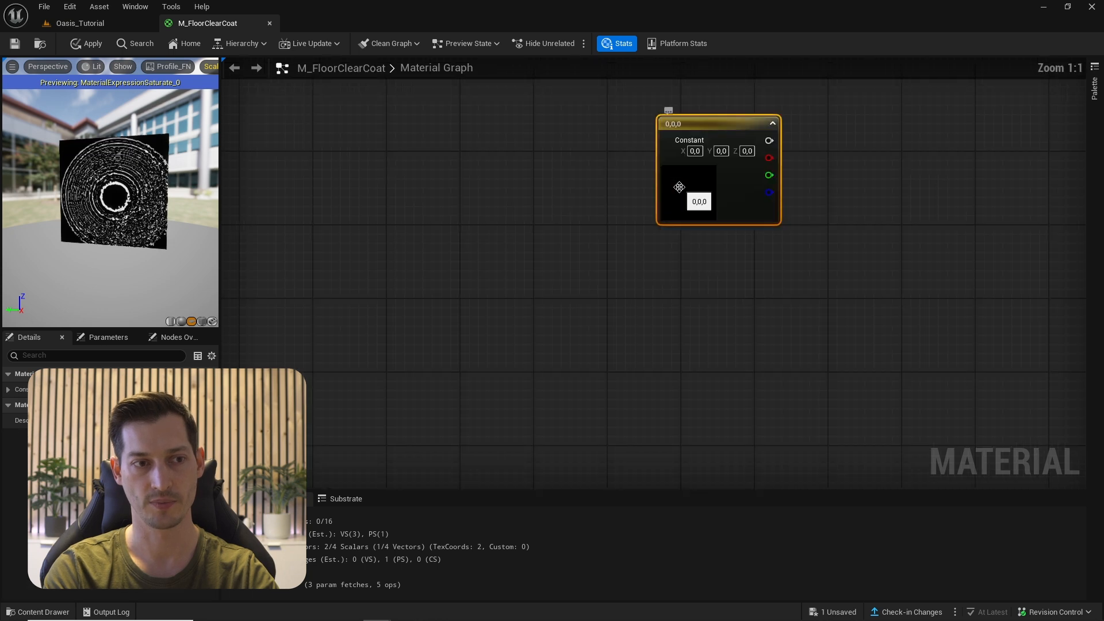
double_click(684, 184)
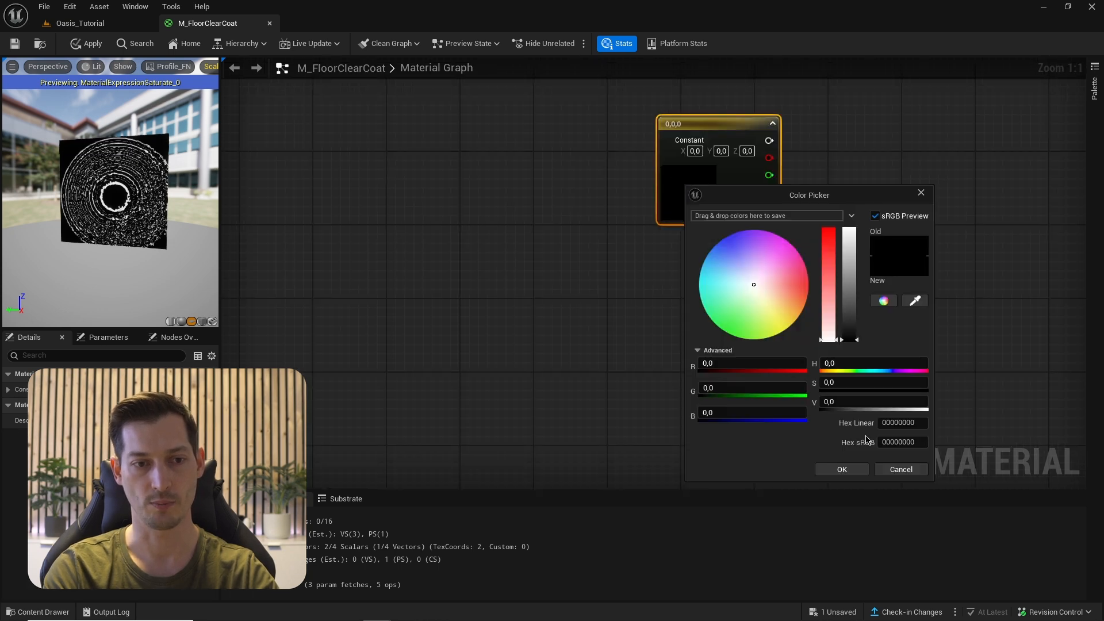
double_click(895, 442)
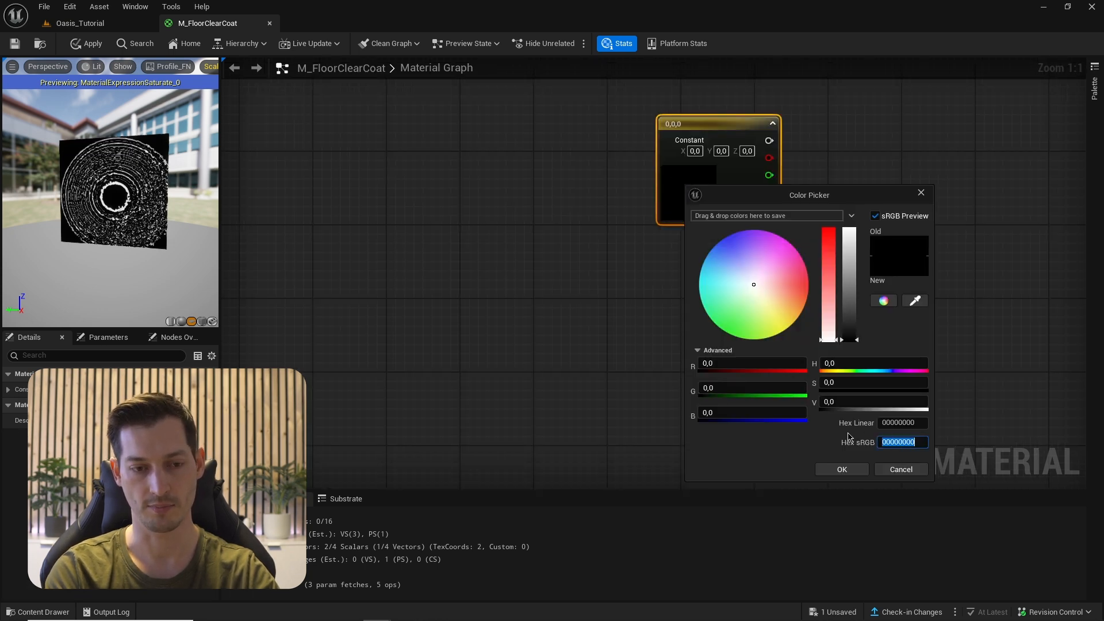
text(E9C46A)
key(Return)
click(828, 470)
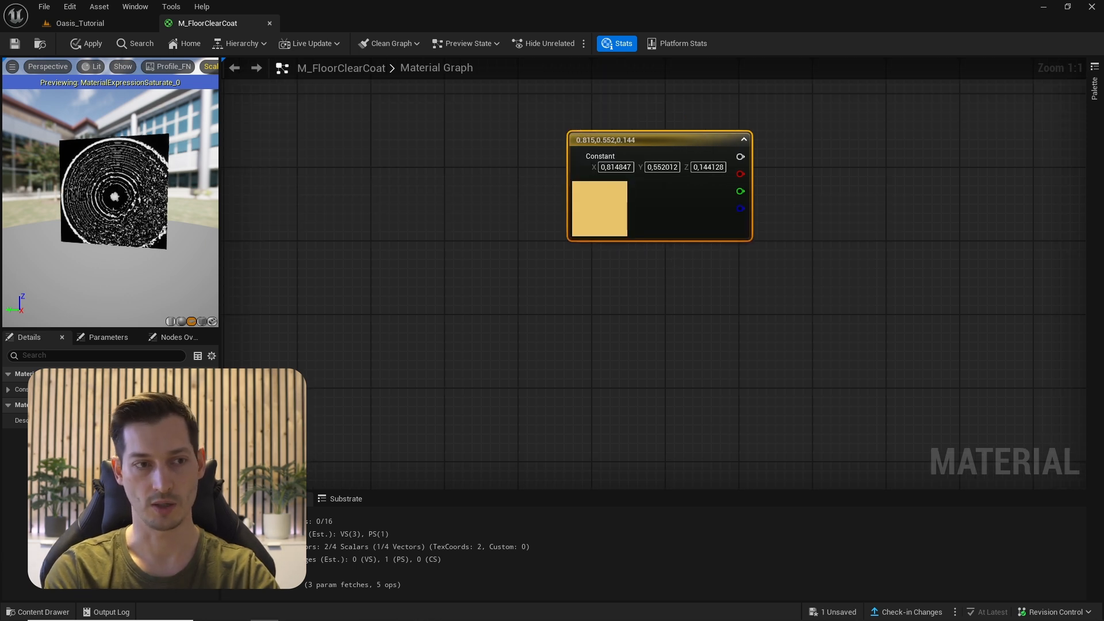
- Save the teal and yellow constants' colours as swatches in the theme bar
click(594, 291)
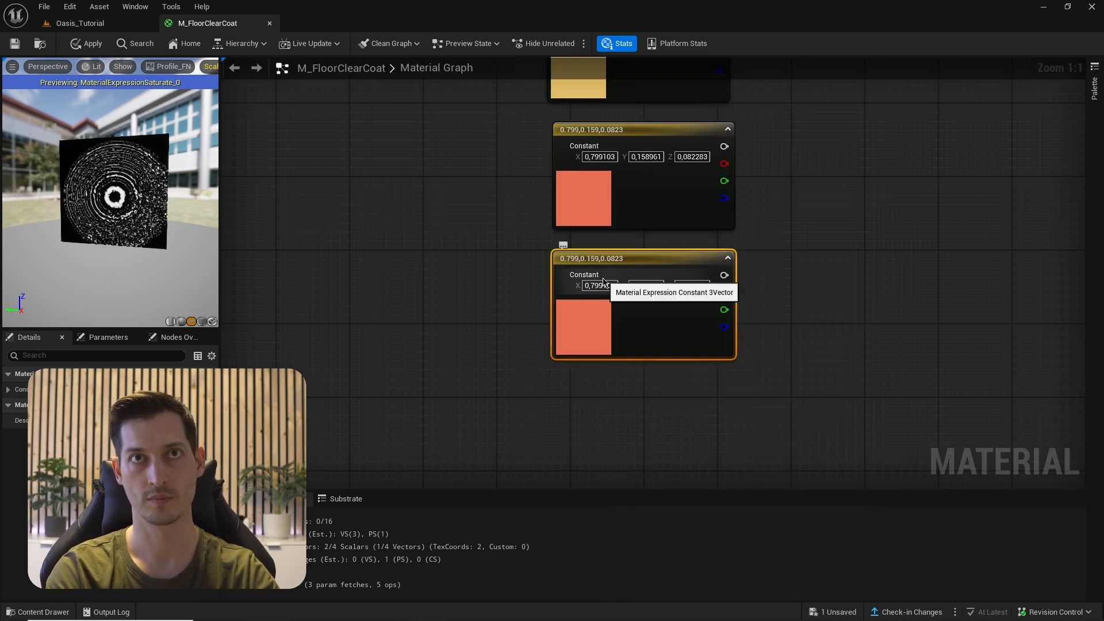
double_click(599, 351)
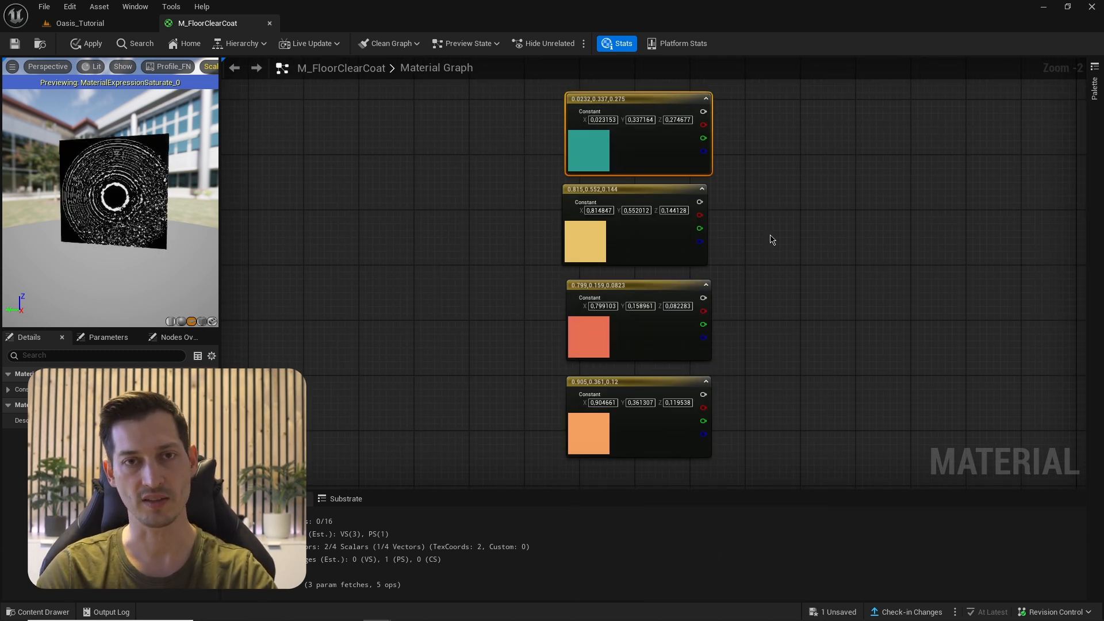
double_click(594, 150)
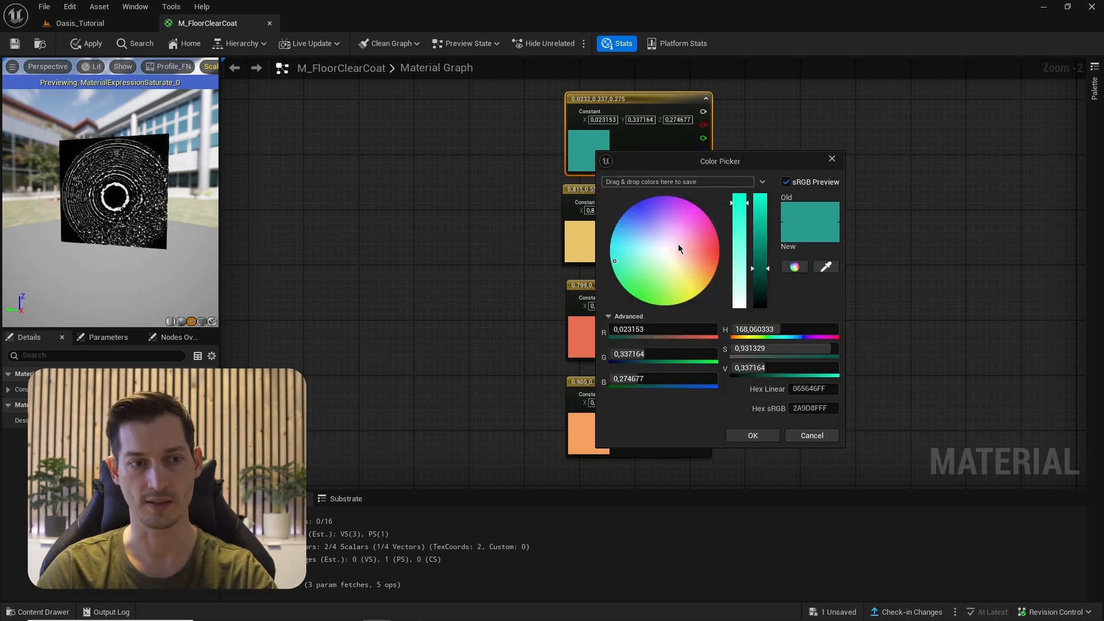
drag(808, 212, 794, 214)
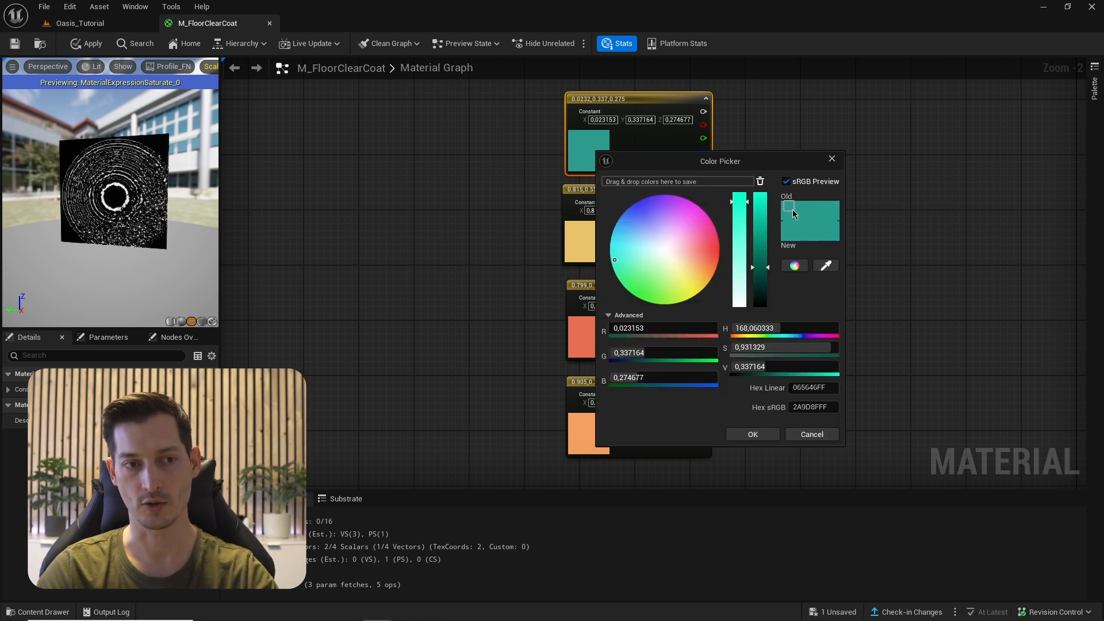
drag(681, 196, 678, 183)
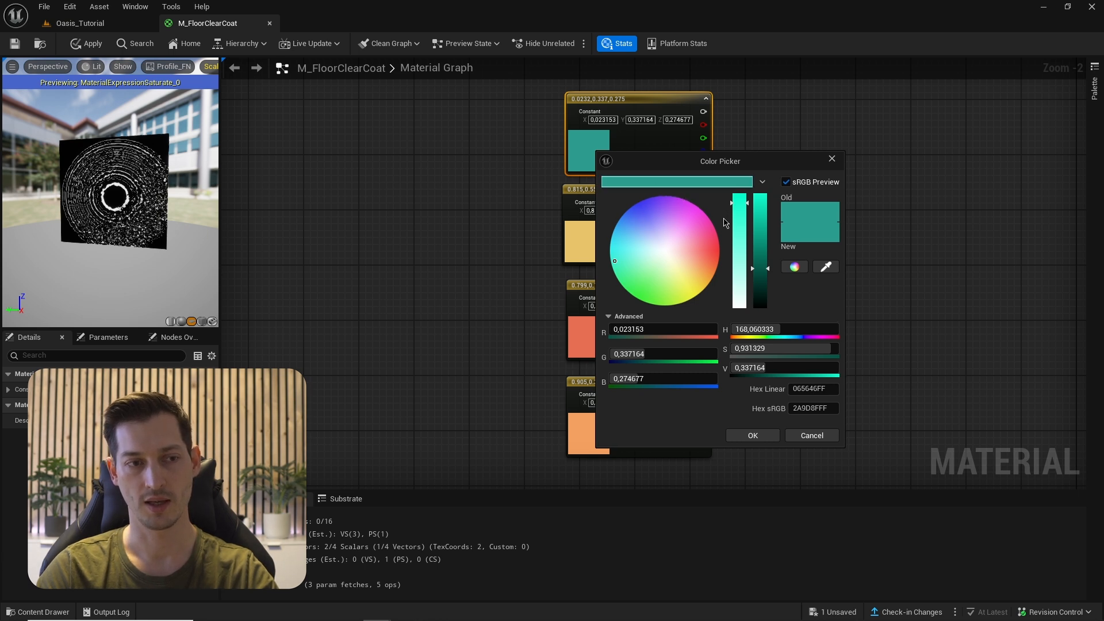
click(748, 436)
double_click(587, 242)
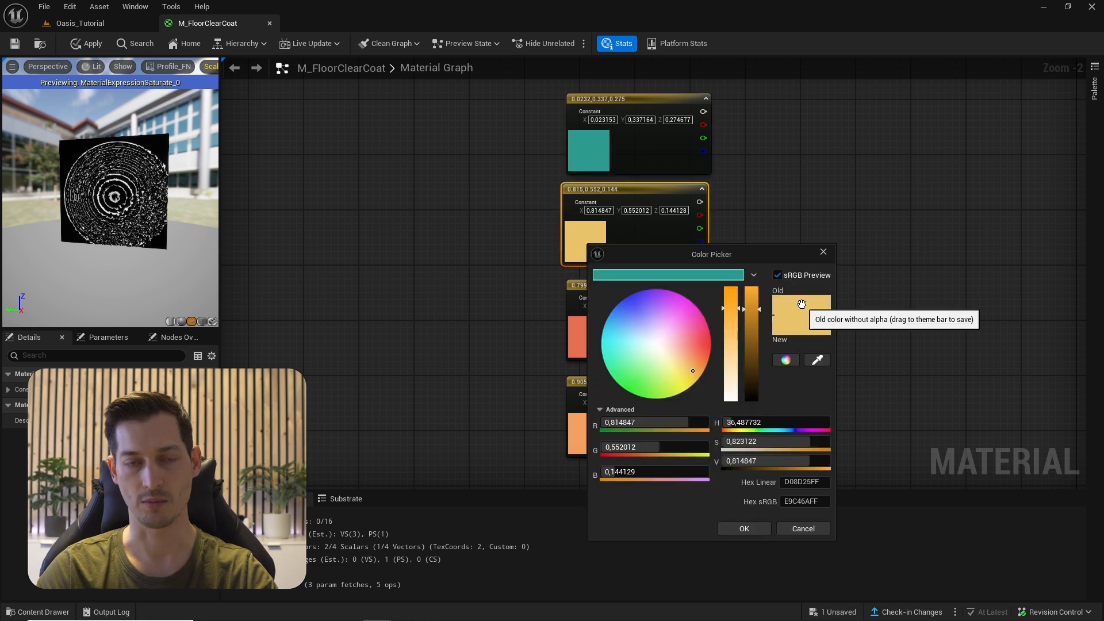
drag(804, 305, 713, 276)
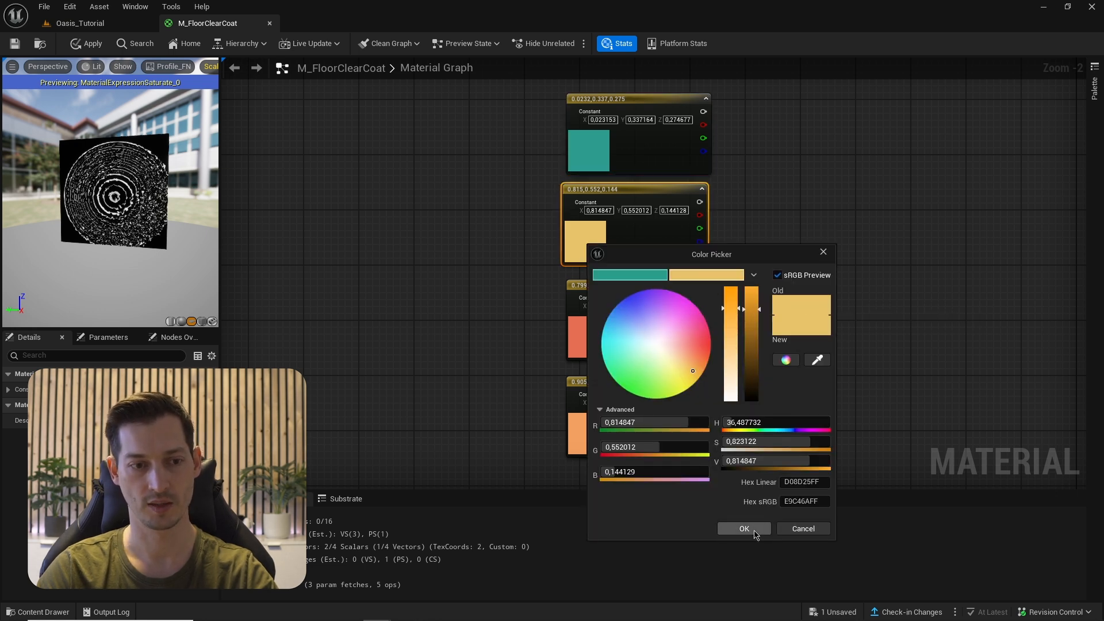
click(744, 528)
- Save the red and orange colours as swatches and create a new colour theme
double_click(583, 336)
drag(813, 384, 731, 343)
click(756, 598)
double_click(583, 431)
drag(813, 384, 742, 343)
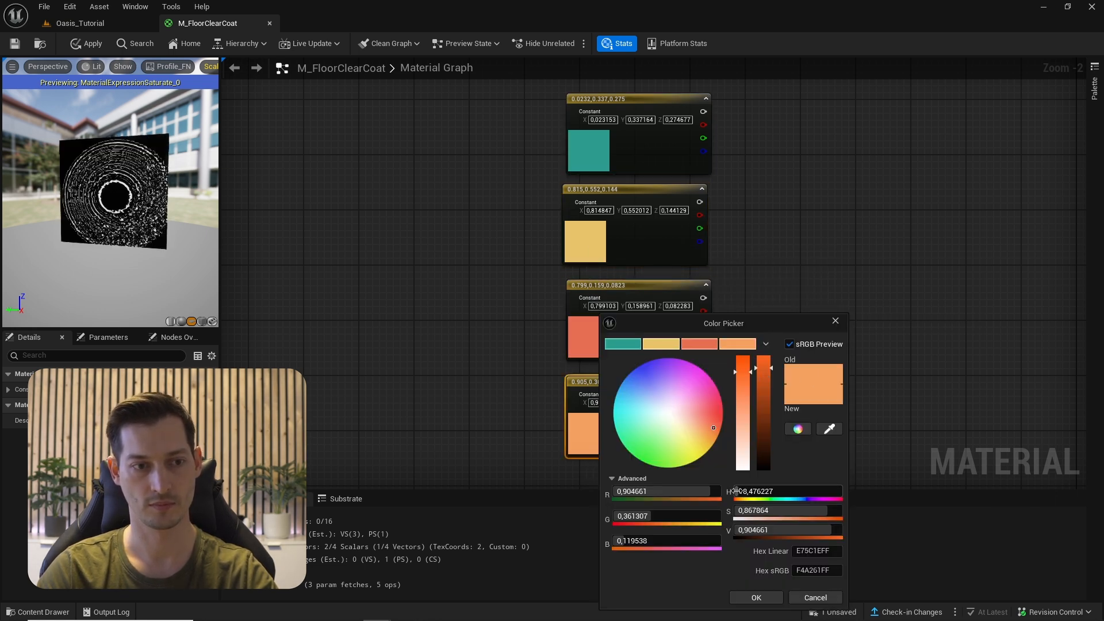
click(756, 597)
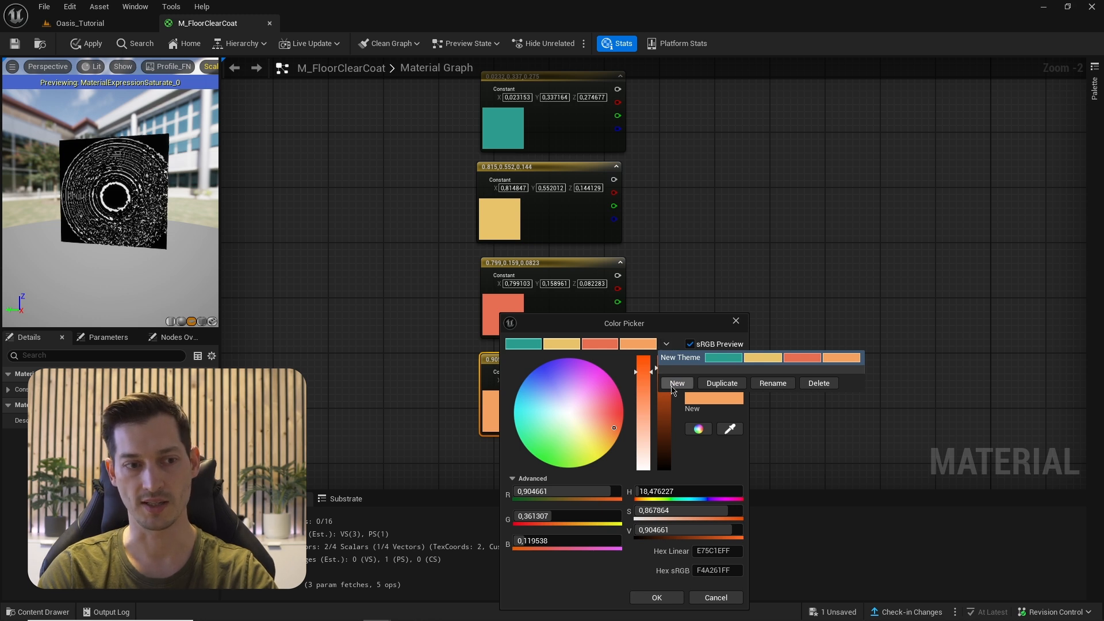
click(677, 383)
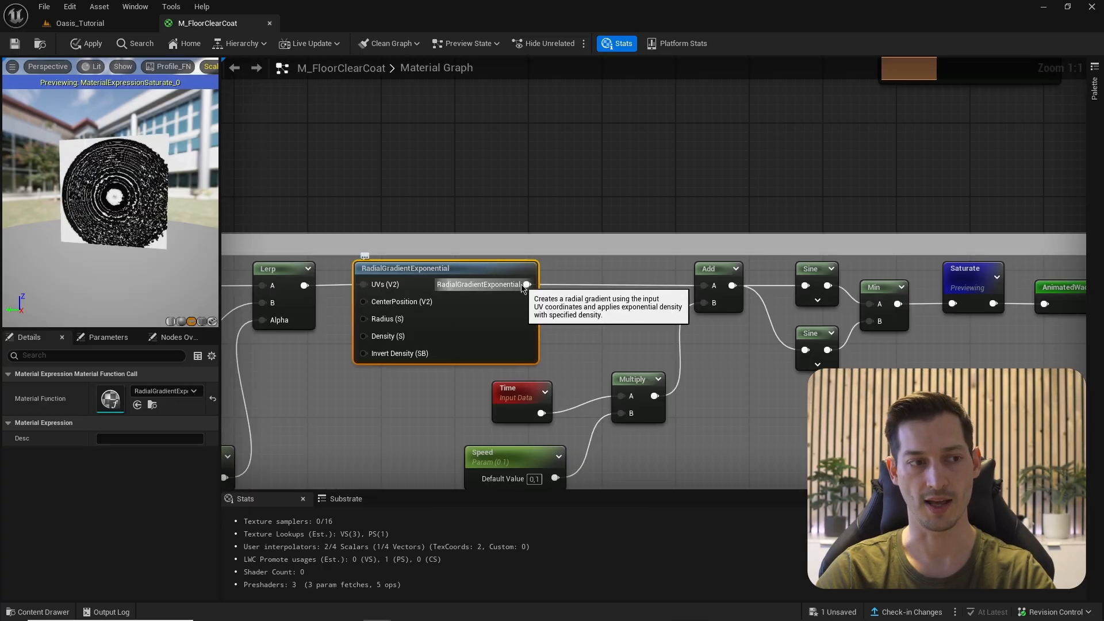
- Route the RadialGradientExponential output into a Named Reroute called 'RadialGradient'
drag(527, 284, 567, 288)
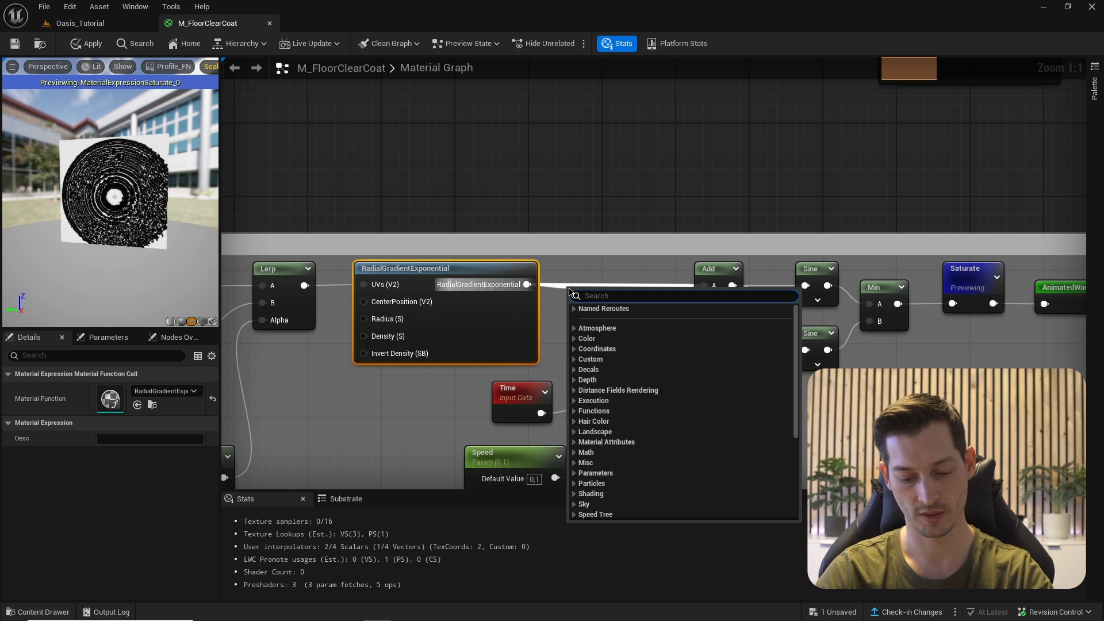
text(named)
key(Return)
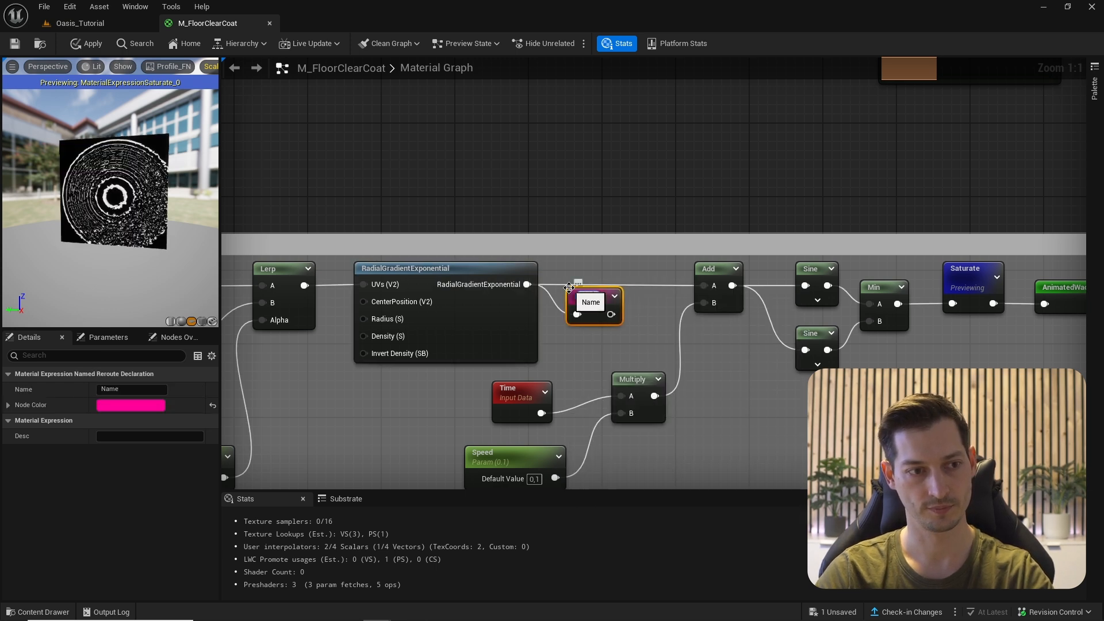
text(RadialGradient)
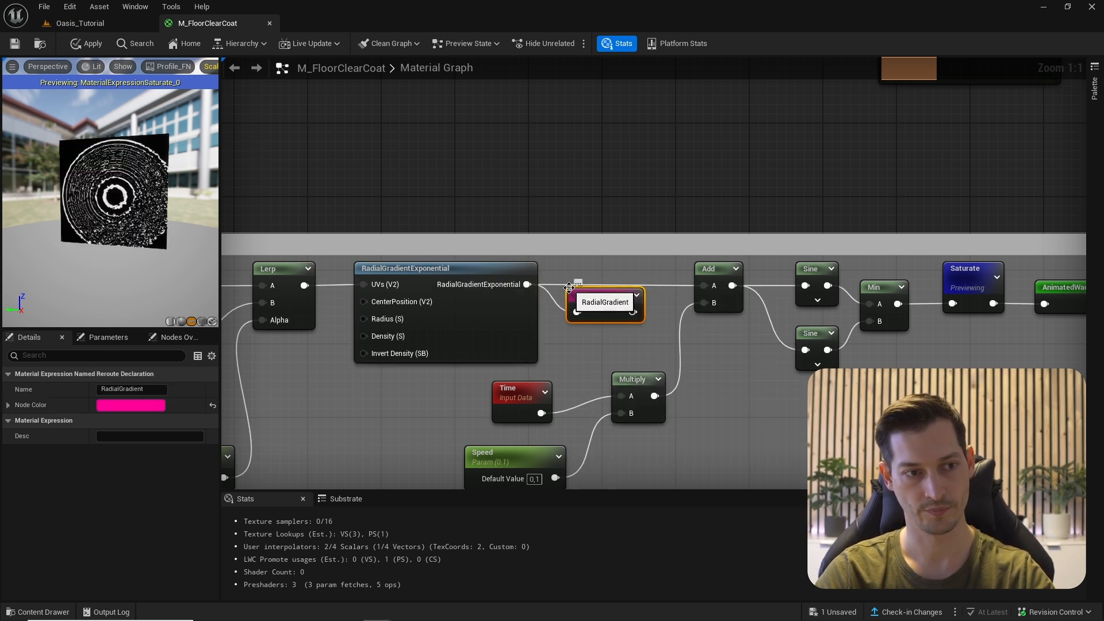
key(Return)
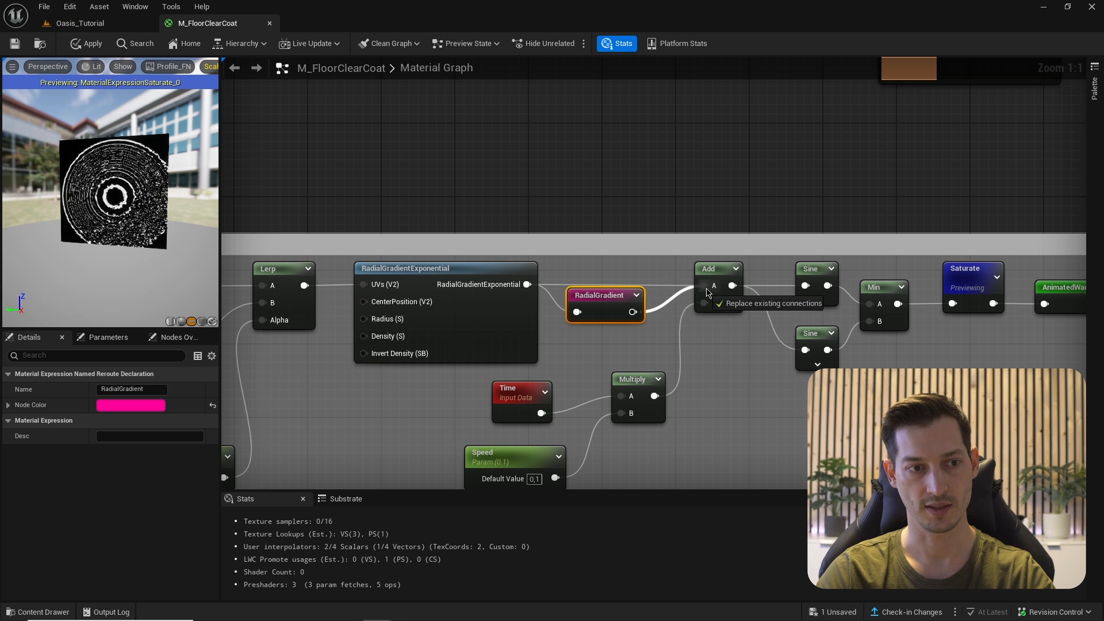
- Place a RadialGradient reroute usage and multiply Time by Speed × 0.25
right_drag(1007, 102, 680, 343)
double_click(719, 360)
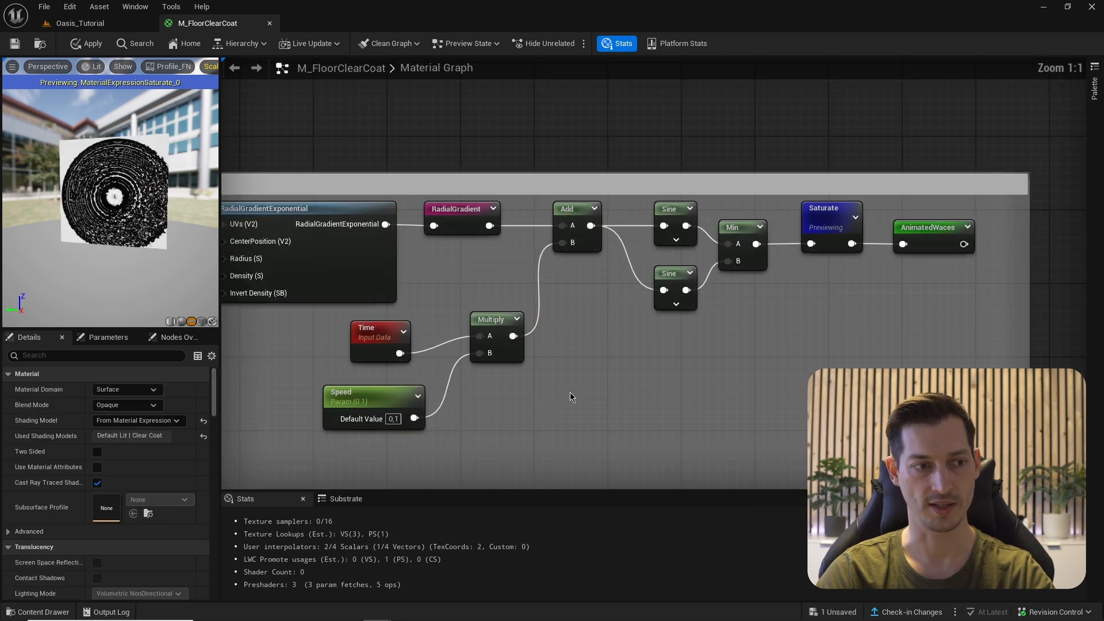
drag(436, 296, 613, 391)
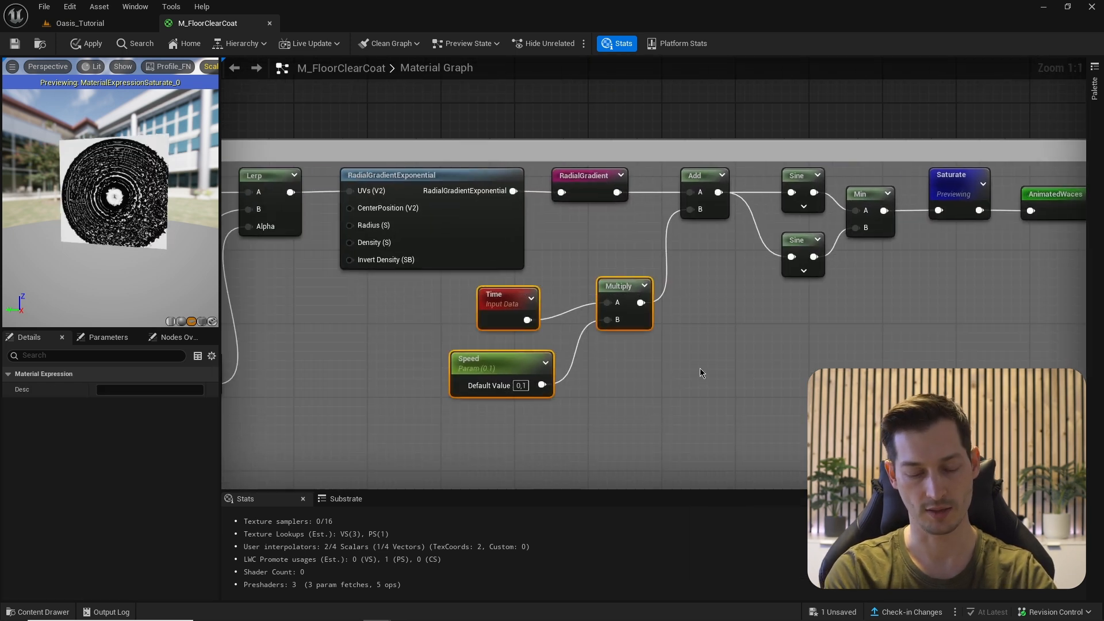
right_drag(700, 368, 765, 247)
click(858, 251)
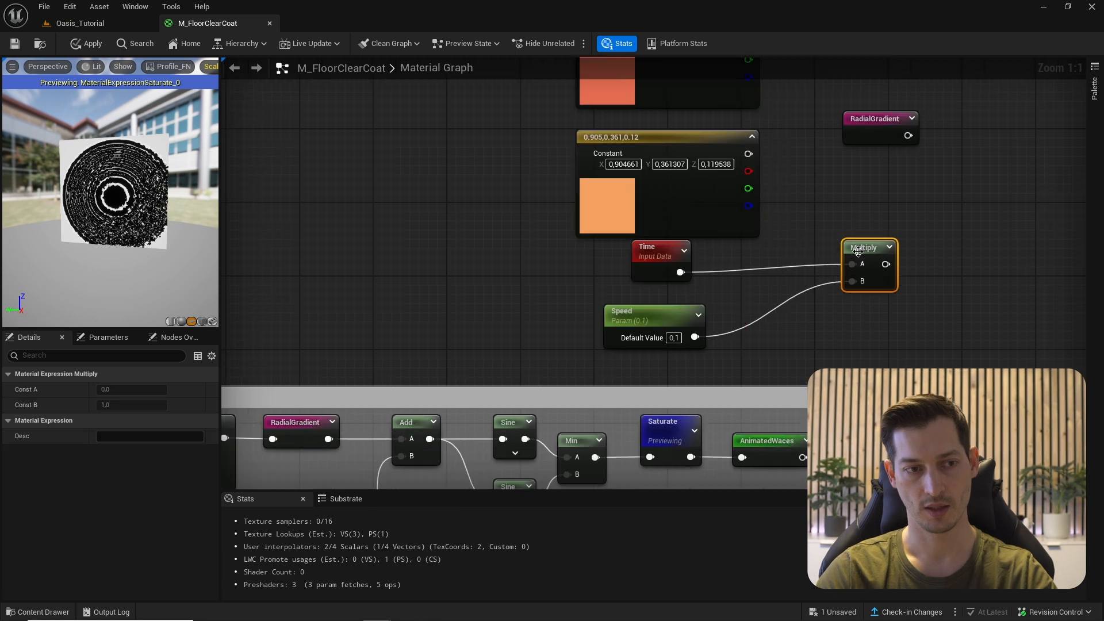
click(782, 299)
drag(695, 337, 852, 281)
key(Return)
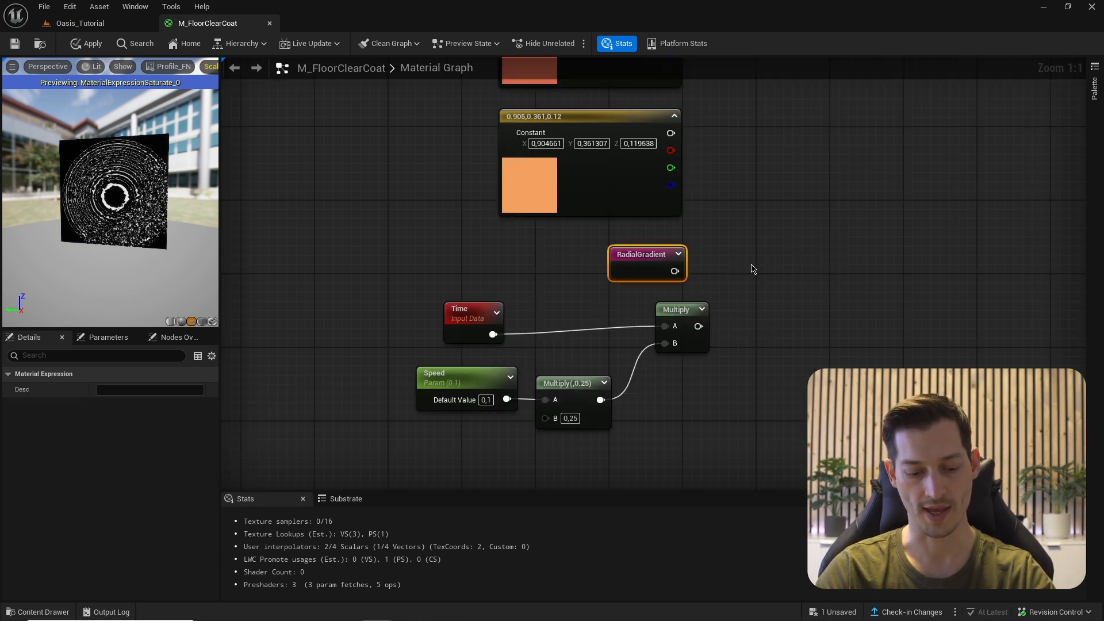
- Add RadialGradient to the Time × Speed product and feed the sum into a Frac node
click(772, 257)
click(774, 257)
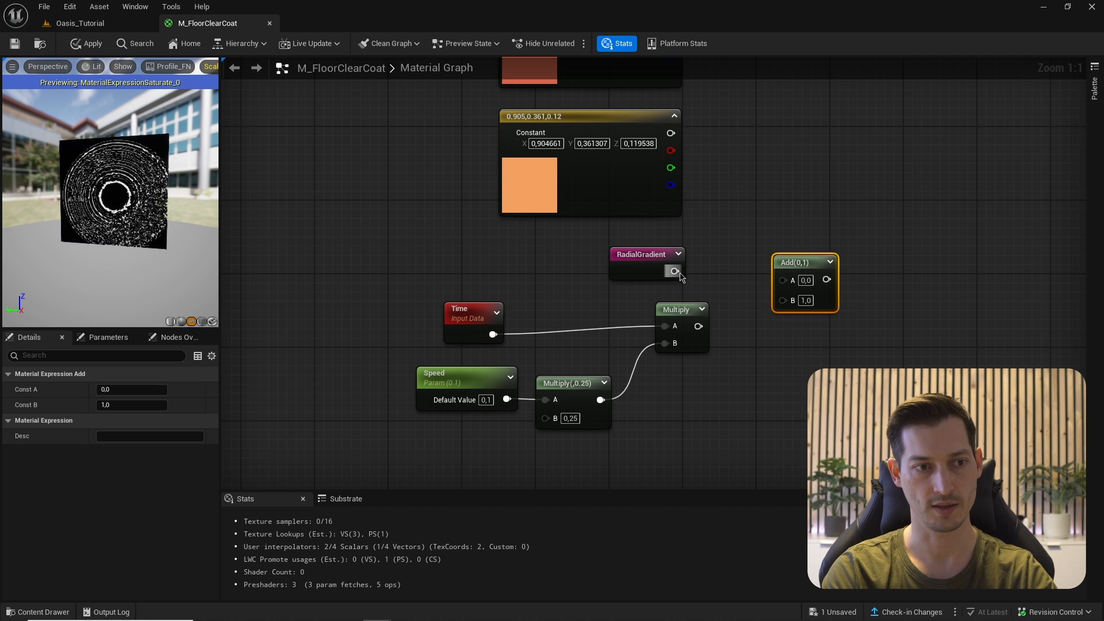
drag(674, 271, 783, 280)
drag(698, 326, 782, 300)
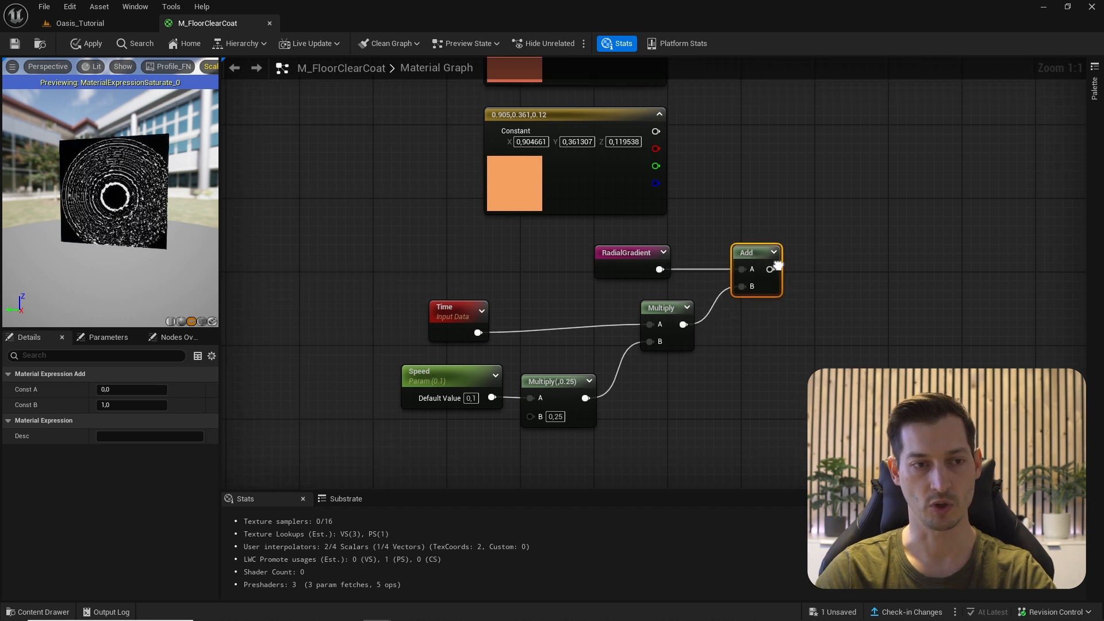
right_drag(778, 265, 742, 291)
drag(735, 295, 781, 280)
text(frac)
key(Return)
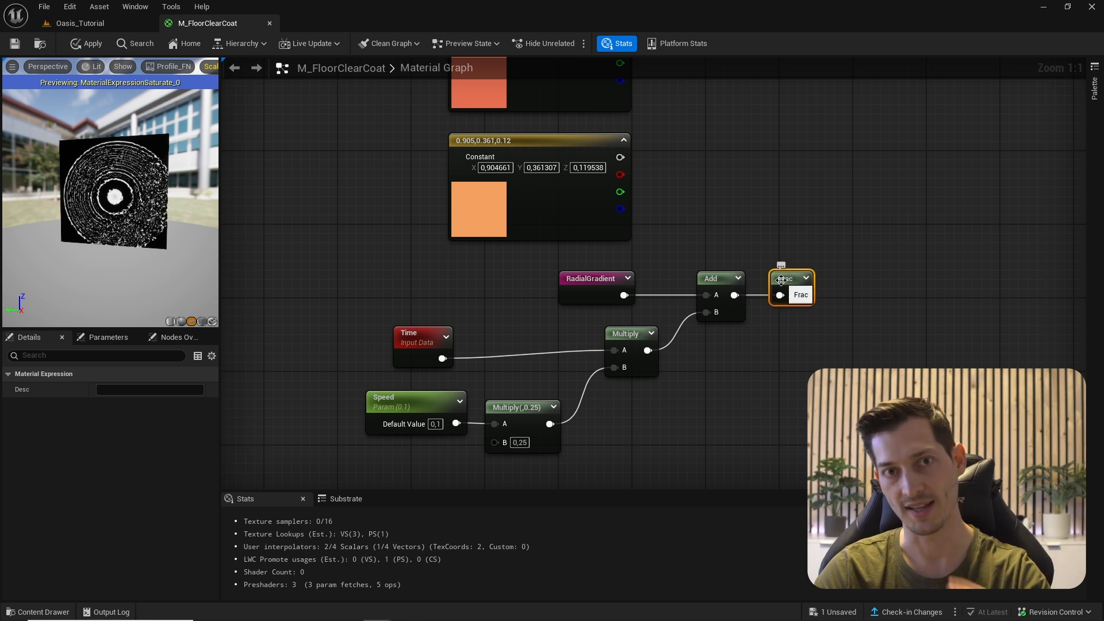
scroll(774, 247, down, 2)
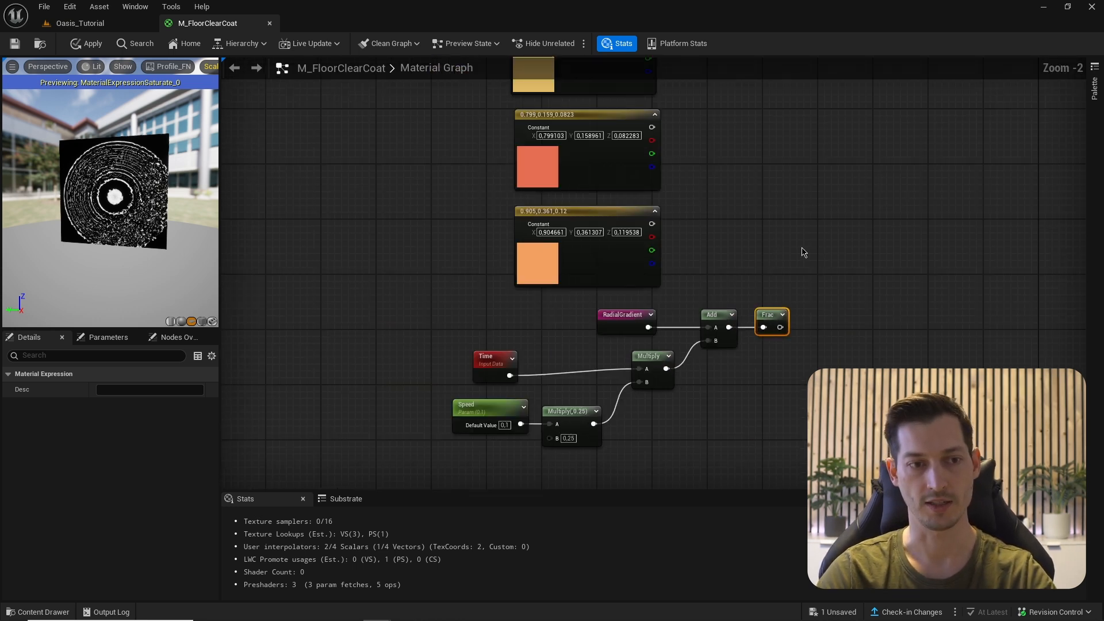
right_drag(803, 253, 794, 283)
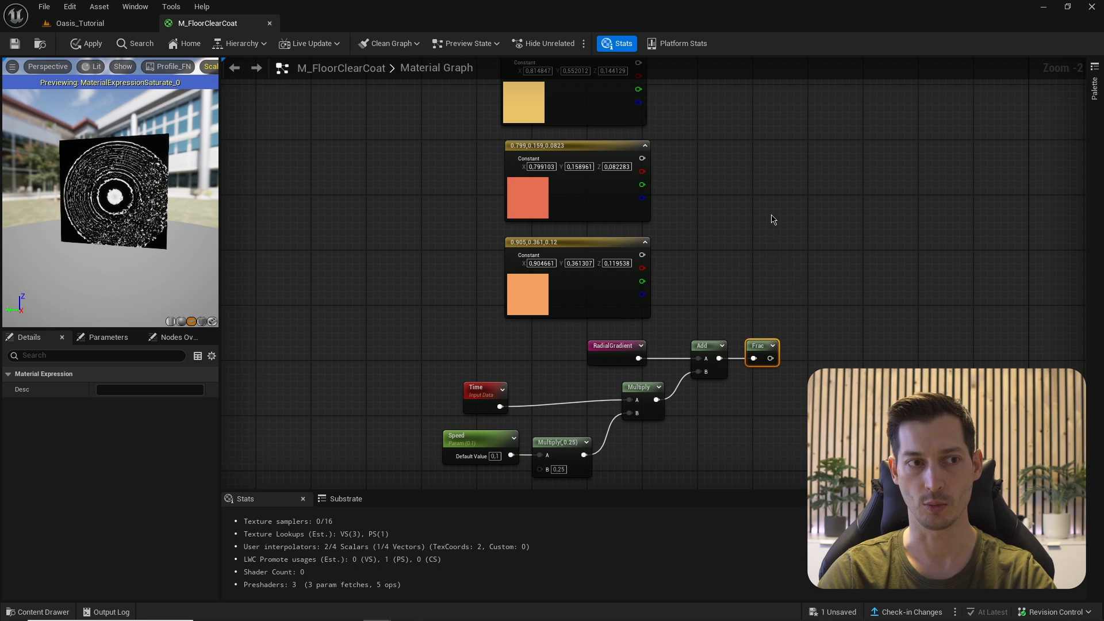
right_drag(773, 220, 780, 300)
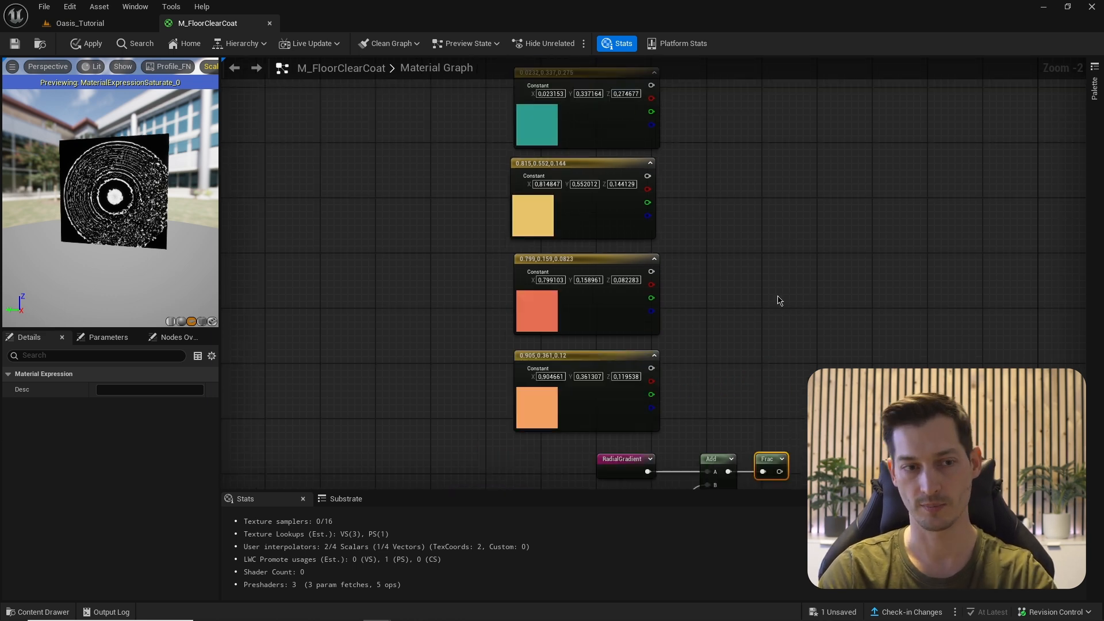
- Add a Lerp_Multiple_Float3 and wire the teal, yellow, red and orange constants into inputs 1–4
right_click(801, 262)
text(lerp)
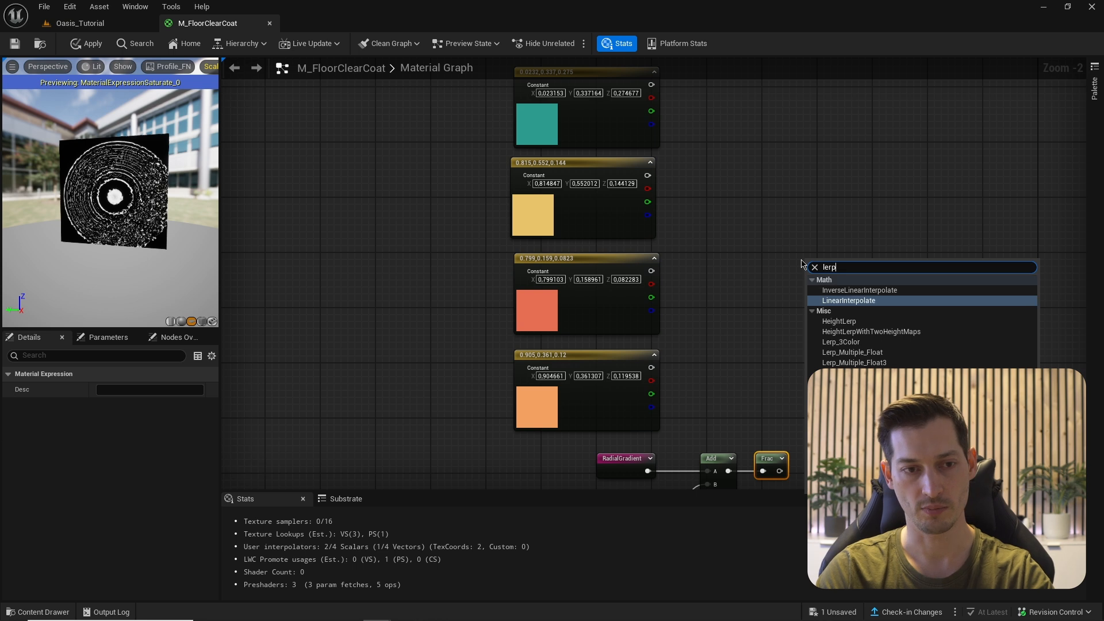
click(865, 363)
scroll(834, 329, up, 2)
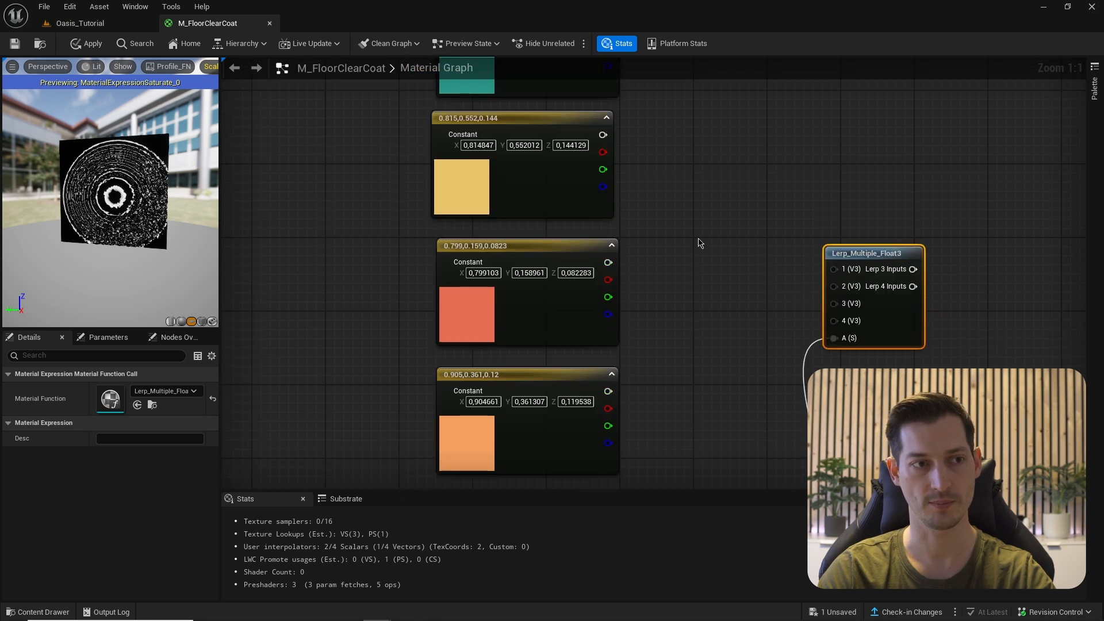
scroll(698, 244, down, 2)
drag(651, 137, 811, 327)
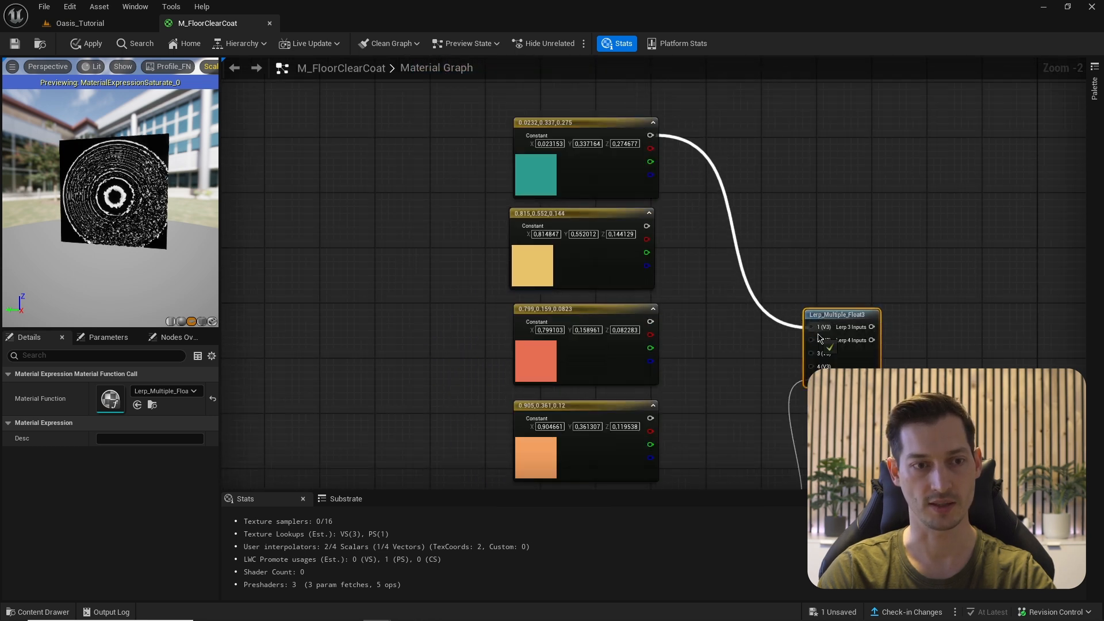
drag(647, 226, 812, 340)
drag(650, 322, 811, 353)
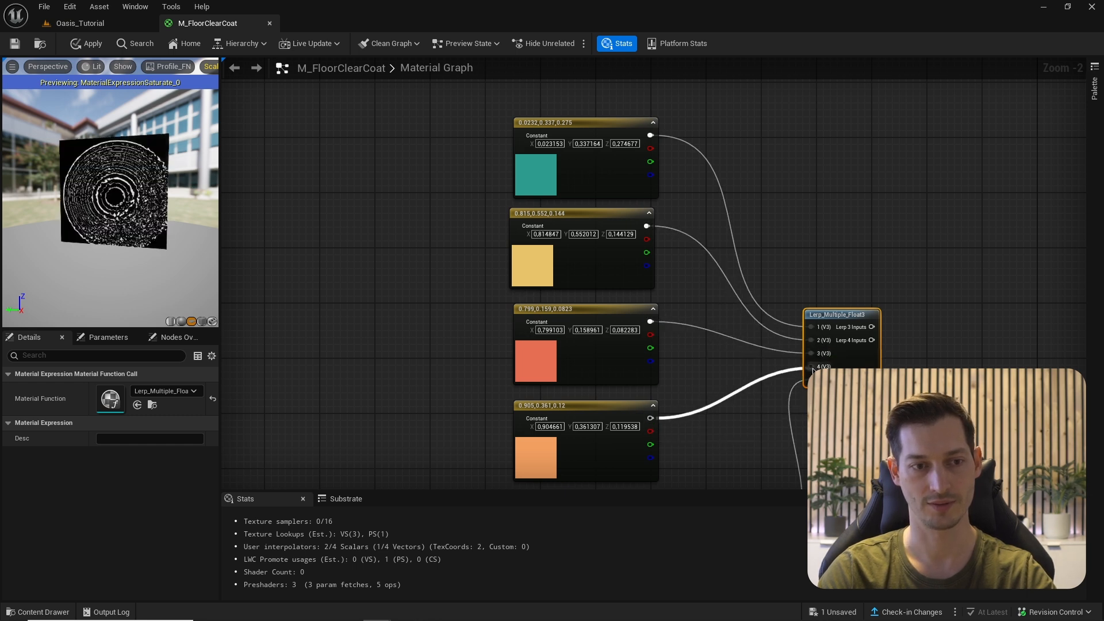
drag(813, 371, 811, 367)
- Send the four-colour blend output to a Named Reroute called 'WaveColors'
right_drag(916, 347, 802, 257)
scroll(802, 257, up, 2)
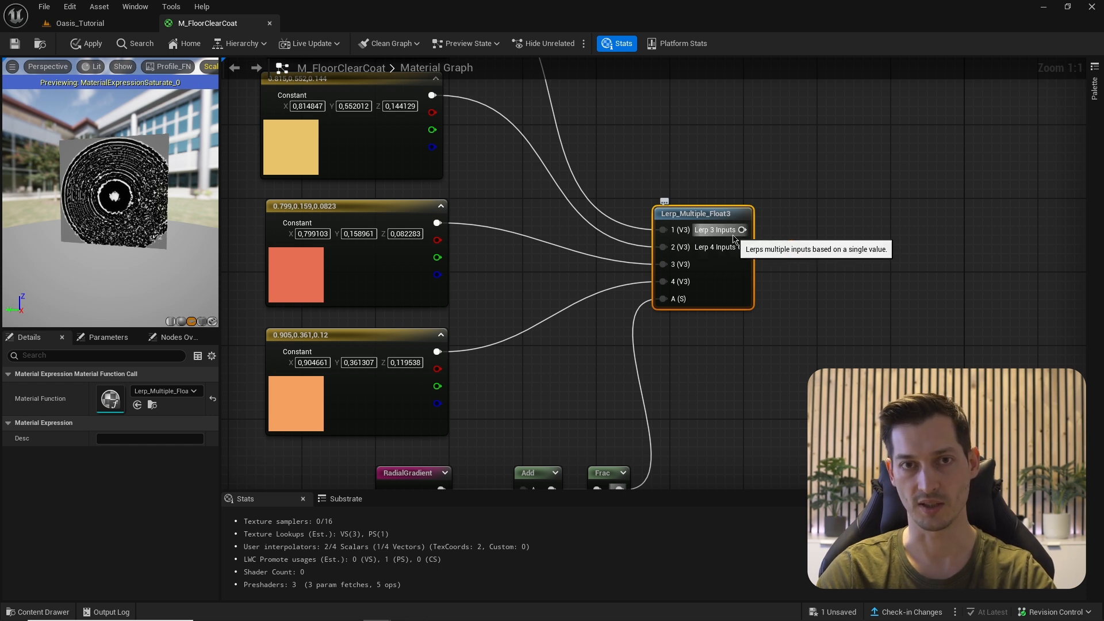
right_drag(840, 264, 763, 259)
drag(665, 241, 721, 244)
text(n)
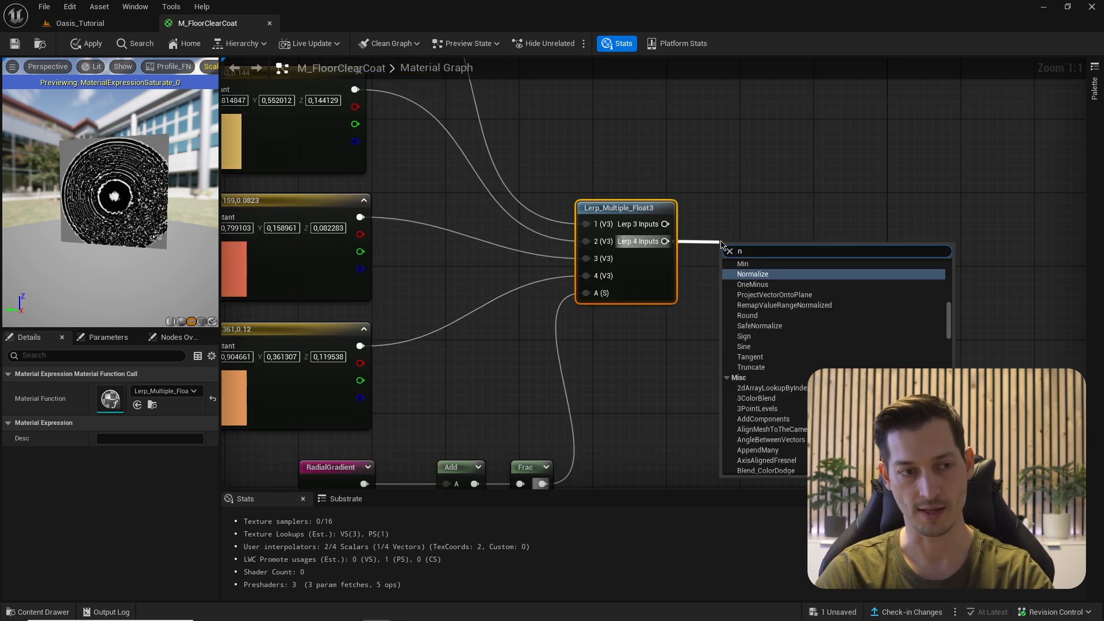
text(ame)
key(Return)
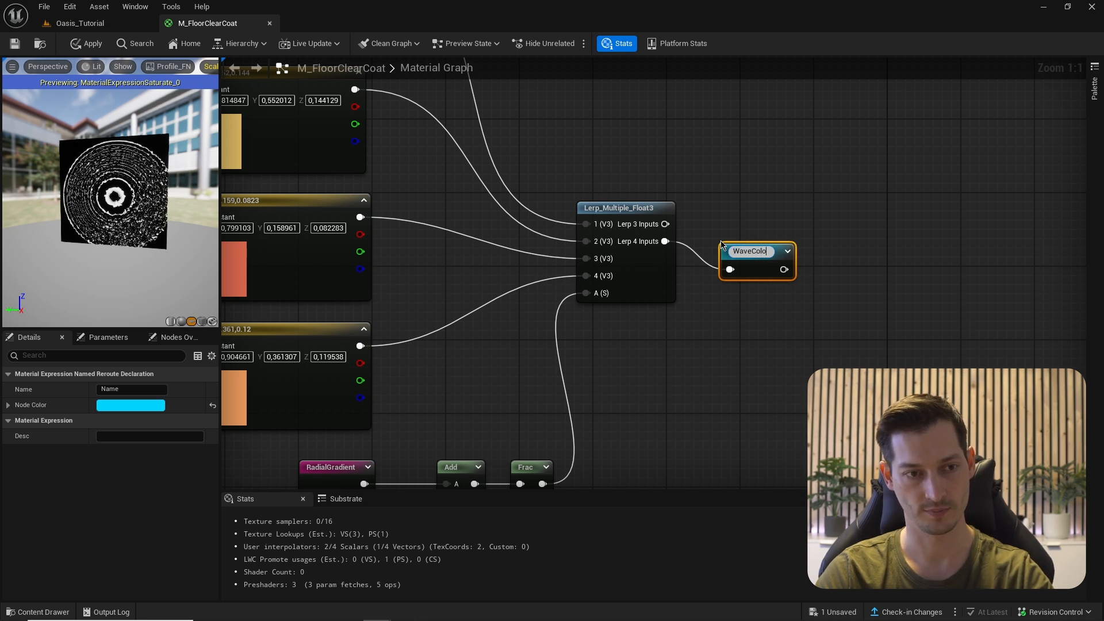
key(Return)
drag(727, 249, 711, 224)
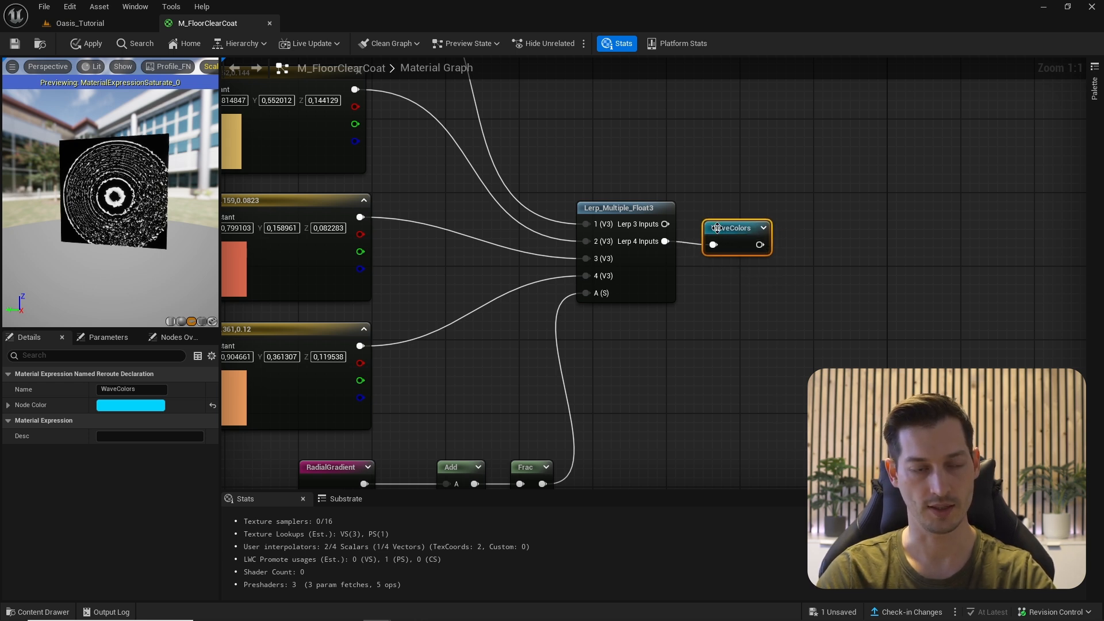
- Wrap the whole colour-blend network in a comment
scroll(730, 190, down, 4)
right_drag(729, 189, 845, 250)
scroll(844, 251, down, 2)
drag(594, 138, 877, 360)
key(c)
scroll(878, 360, up, 4)
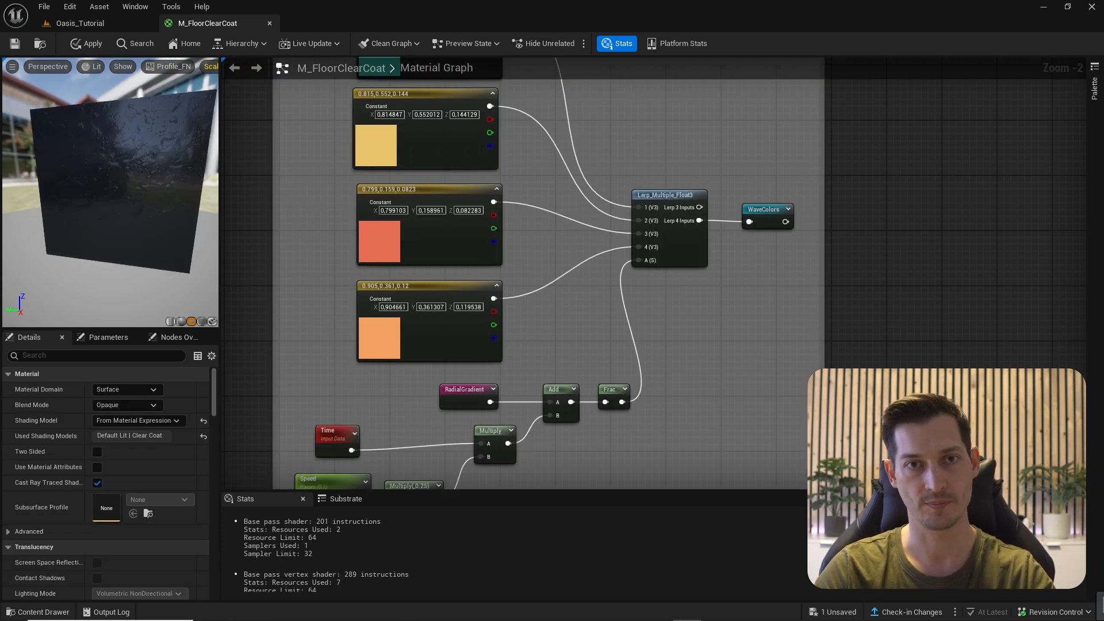
- Add a Multiply node, preview WaveColors, and wire WaveColors into its A input
scroll(748, 253, up, 2)
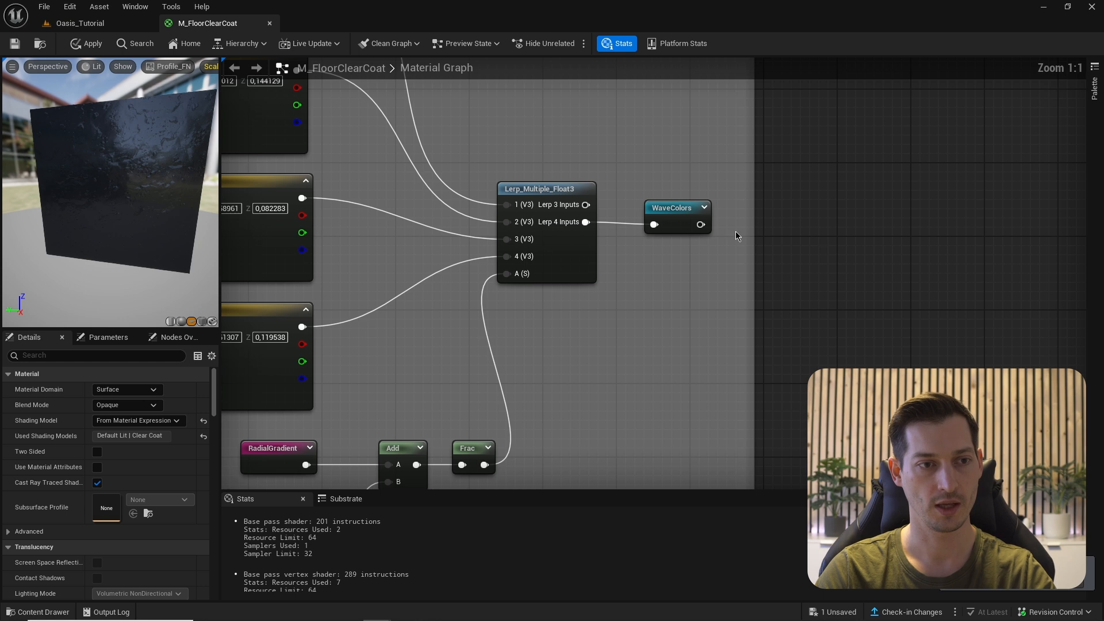
key(m)
click(735, 222)
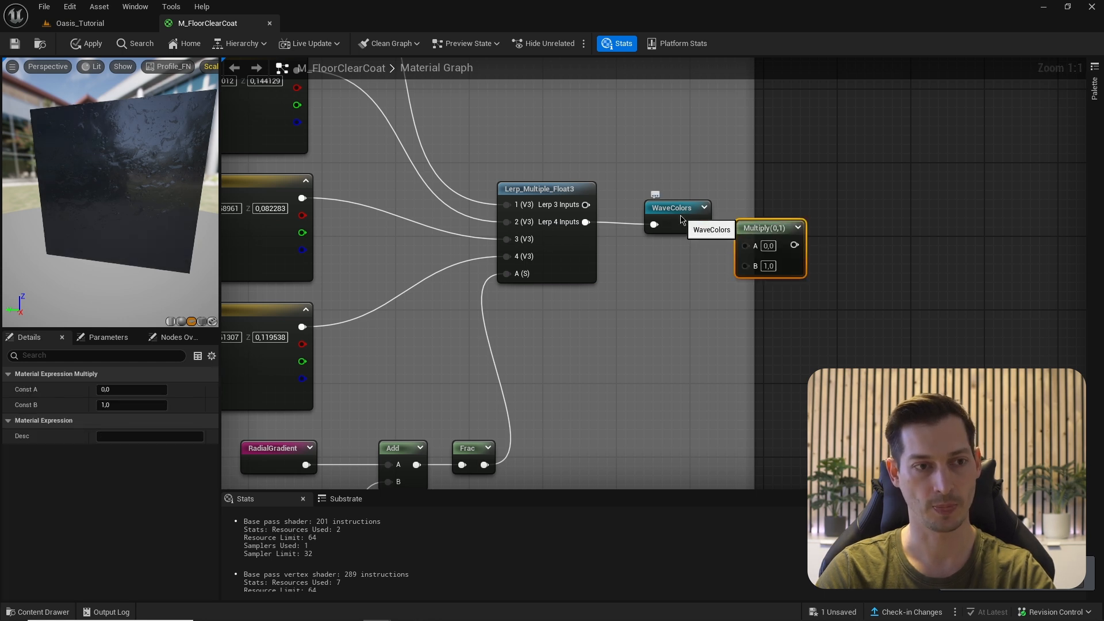
right_click(680, 216)
click(716, 277)
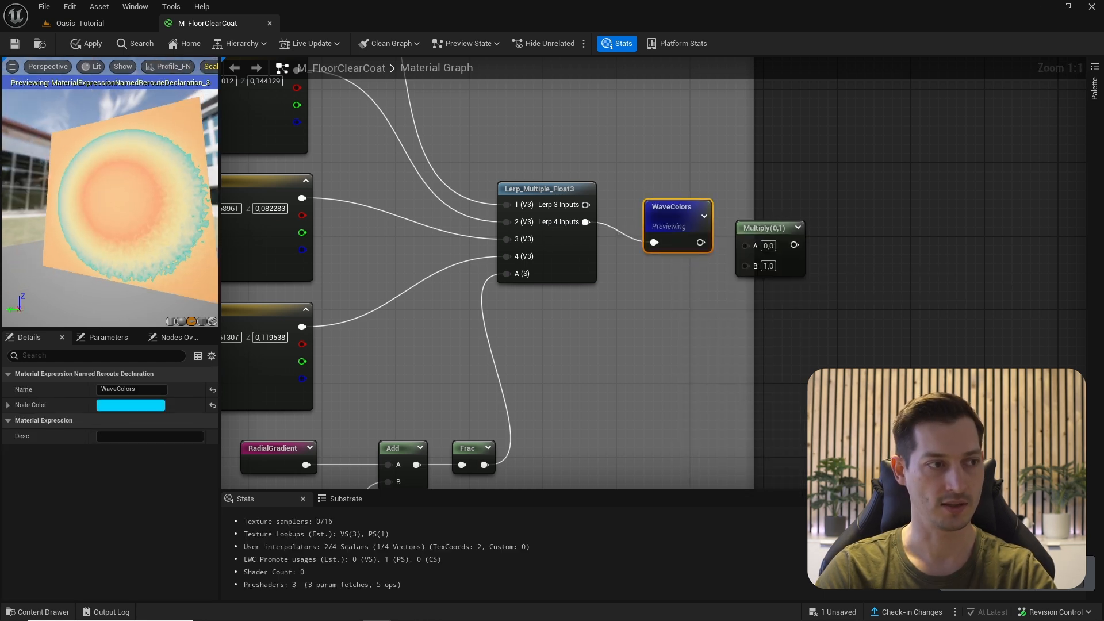
drag(115, 202, 149, 212)
right_drag(702, 235, 666, 260)
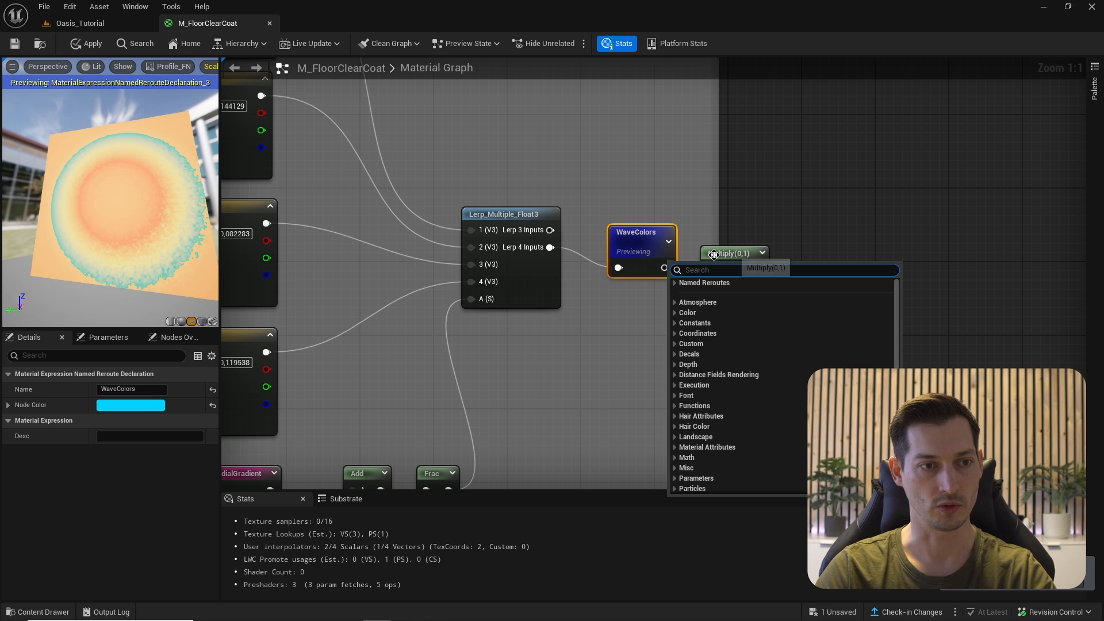
key(Escape)
drag(665, 268, 710, 271)
- Feed the AnimatedWaces named reroute into the Multiply B input
right_click(668, 290)
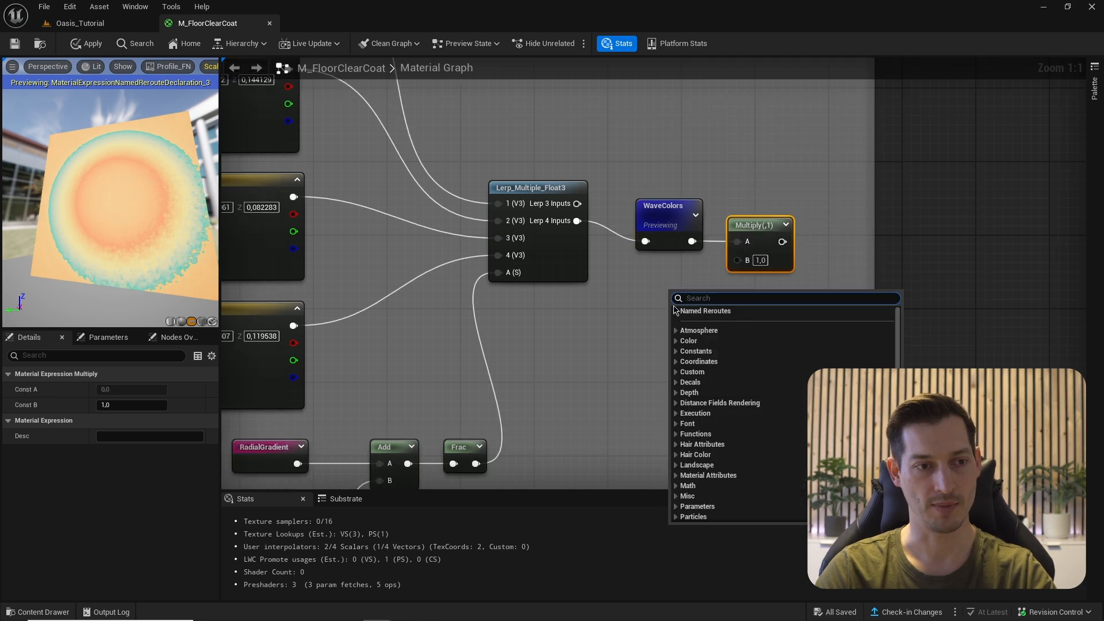
click(676, 310)
click(699, 322)
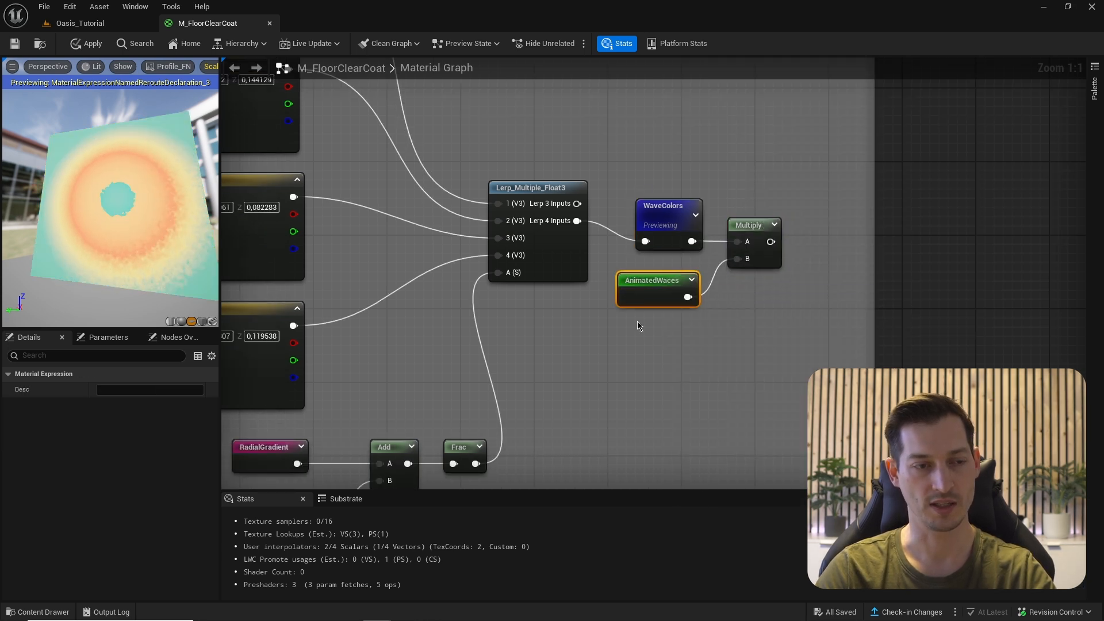
right_drag(673, 365, 671, 244)
scroll(671, 246, down, 4)
right_drag(678, 328, 681, 185)
scroll(671, 287, up, 4)
- Rename the reroute from AnimatedWaces to AnimatedWaves and reposition the Multiply node
double_click(630, 358)
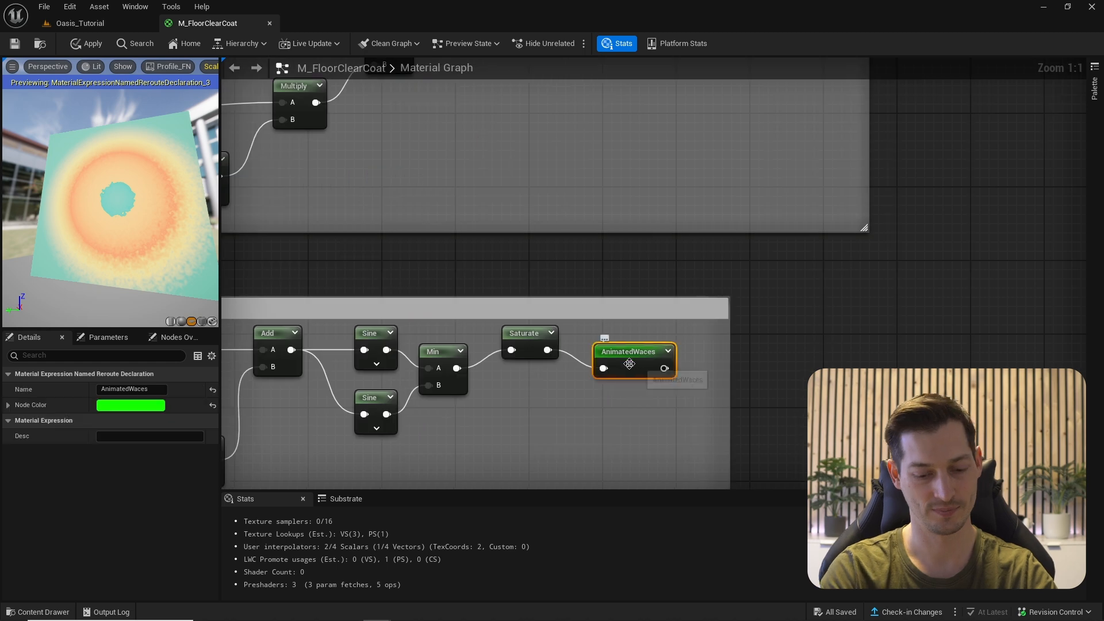
click(652, 352)
key(BackSpace)
text(v)
key(Return)
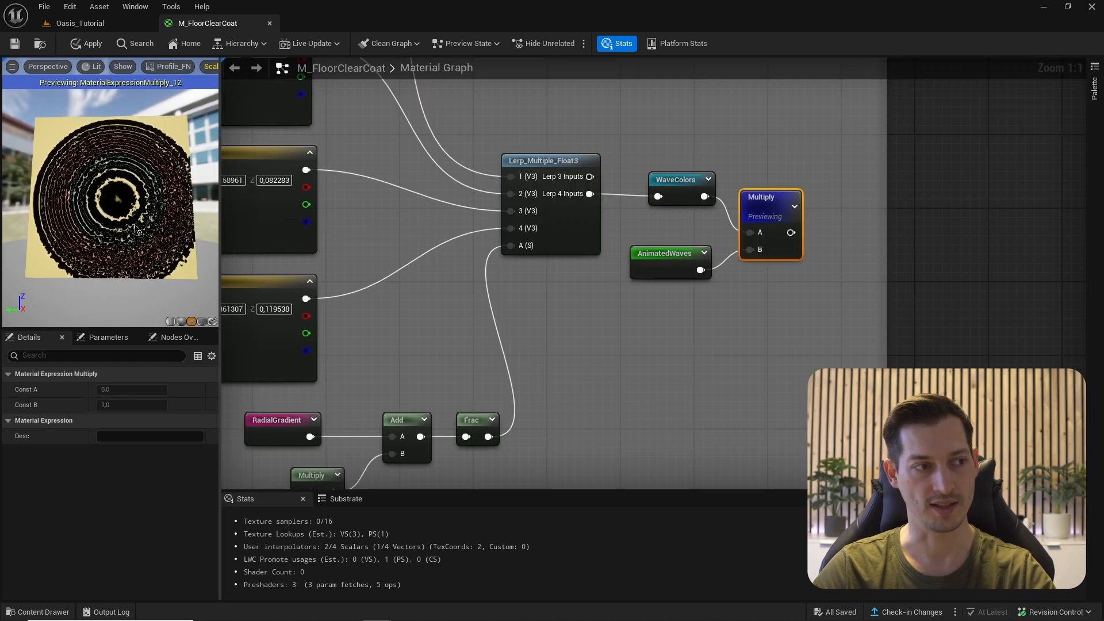
drag(136, 229, 87, 140)
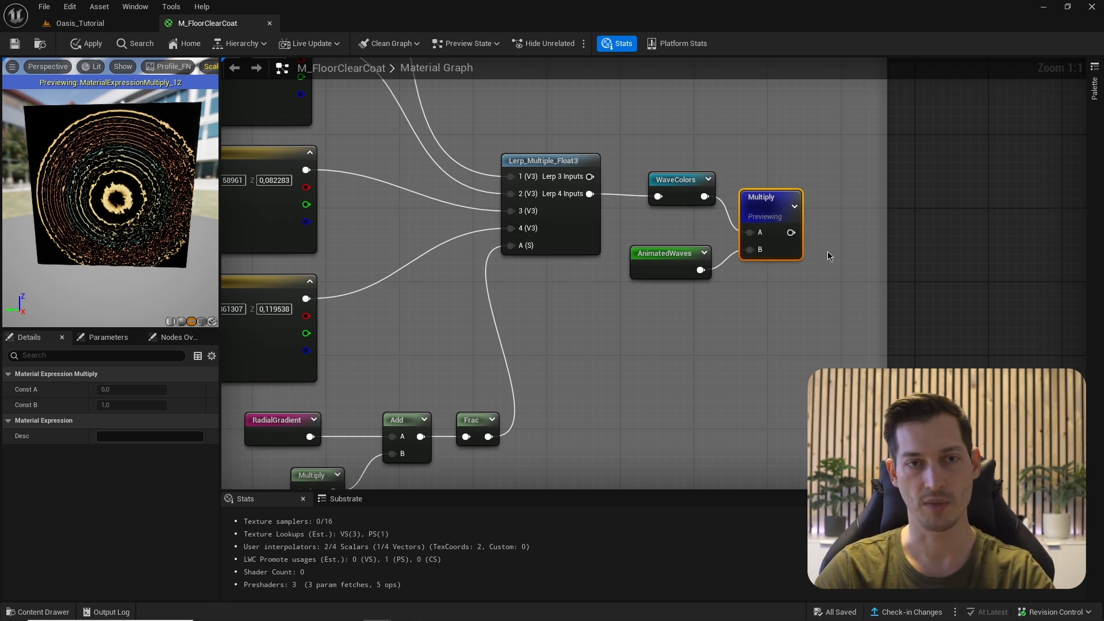
drag(768, 193, 751, 175)
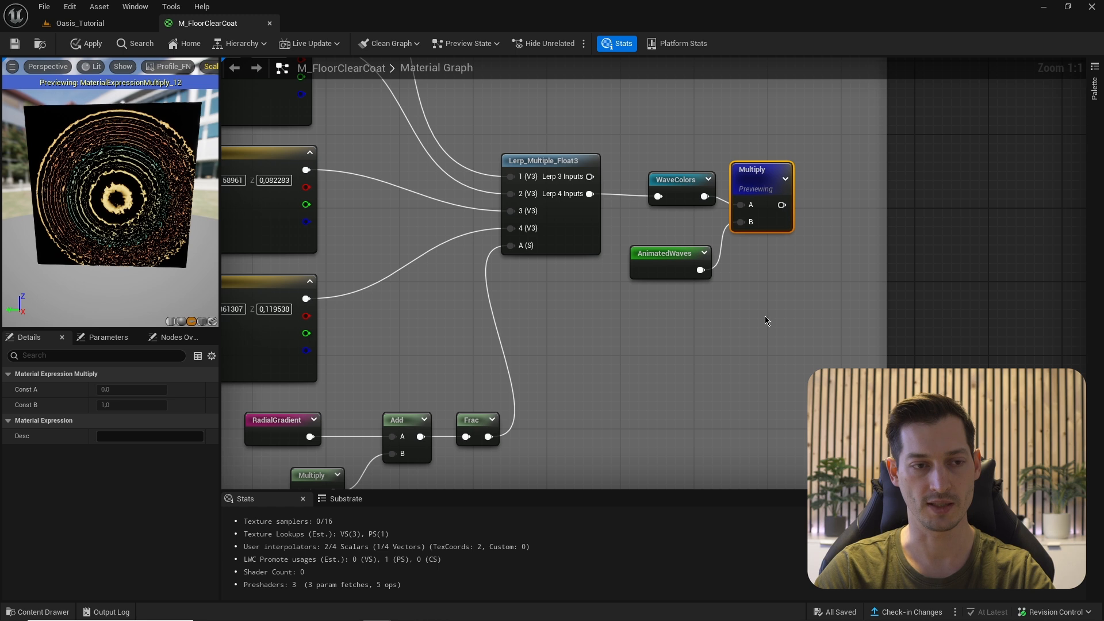
right_drag(764, 321, 760, 263)
- Add a RadialGradientExponential node and preview it
right_click(687, 274)
text(radia)
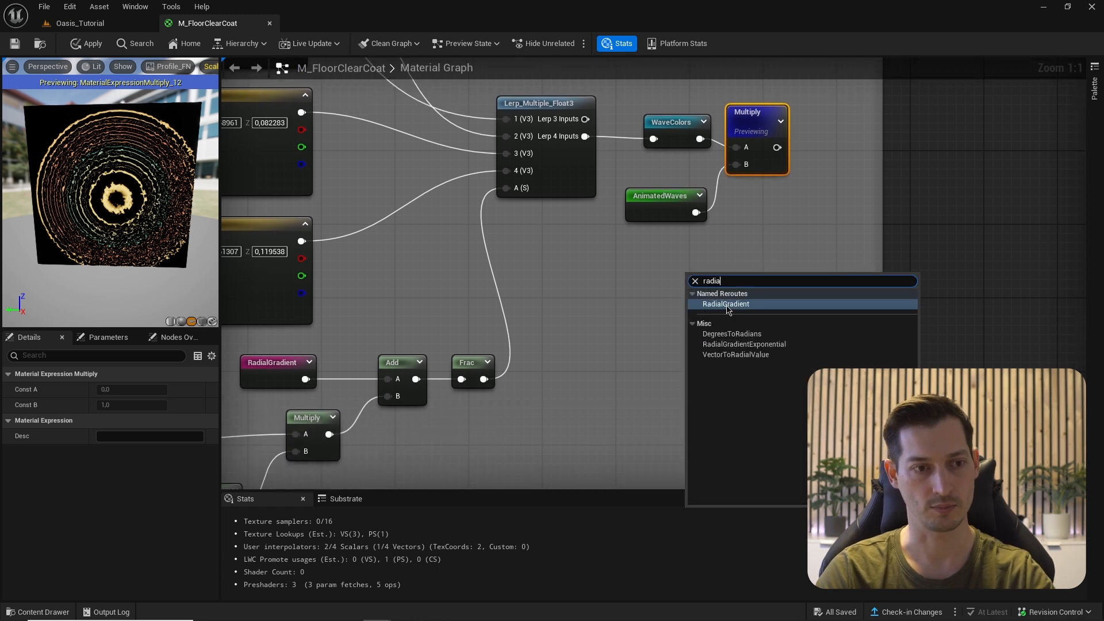
click(743, 344)
right_click(735, 256)
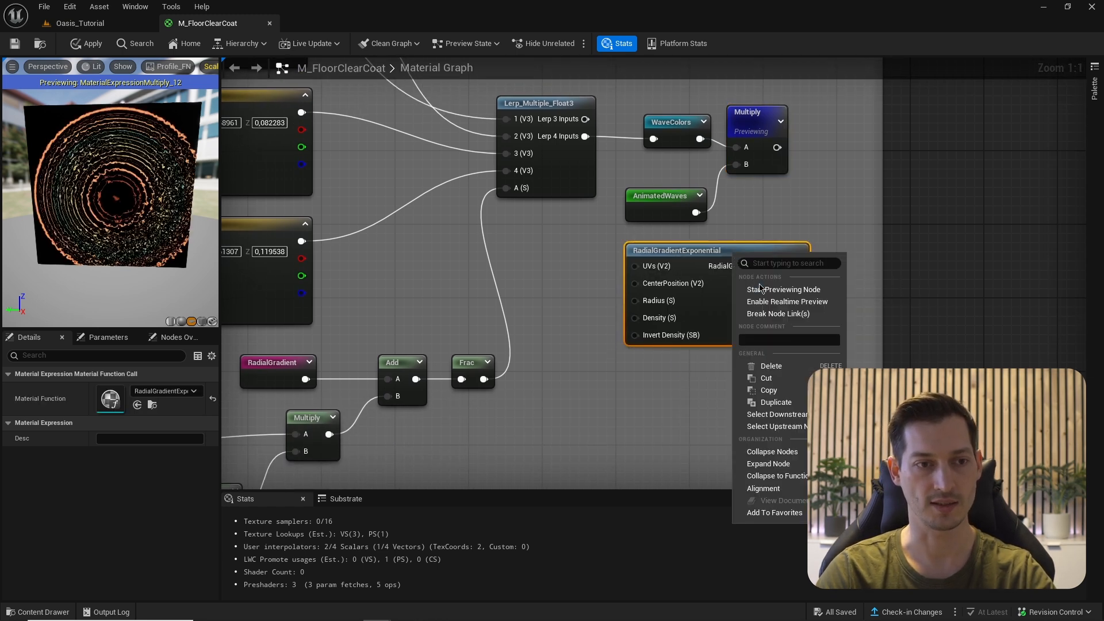
click(756, 293)
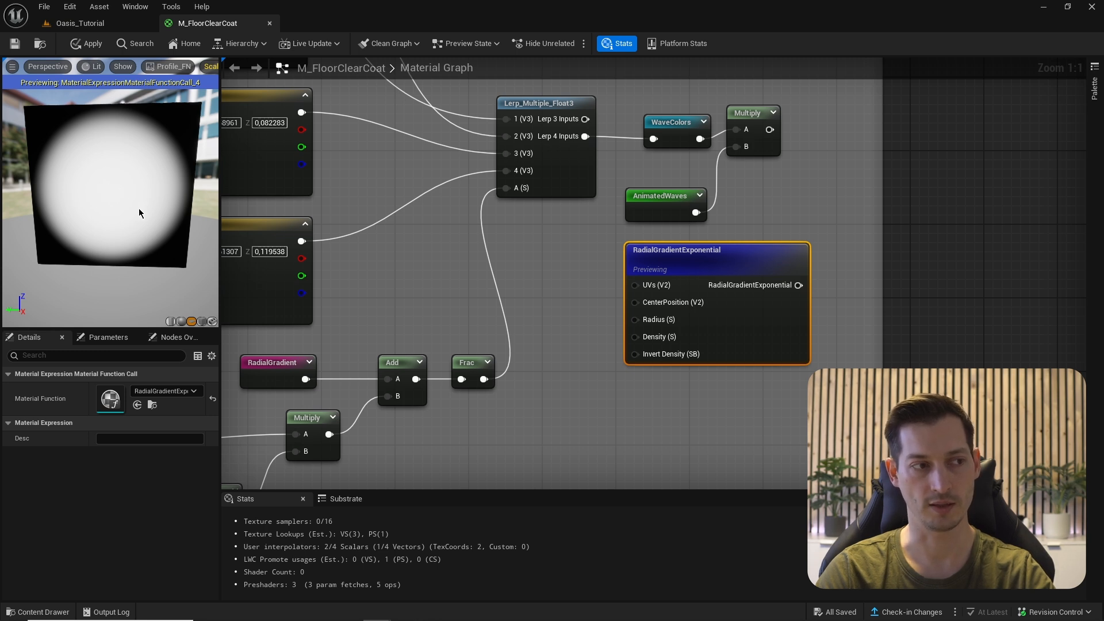
- Multiply the coloured-wave result by the radial gradient in a second Multiply node
right_drag(727, 173, 716, 193)
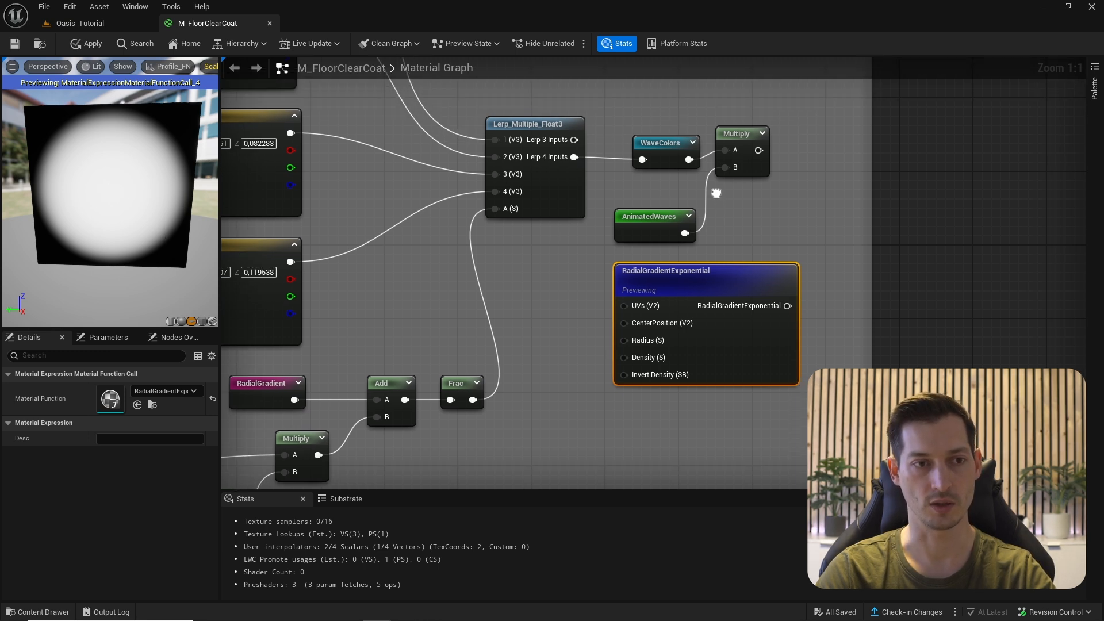
click(804, 142)
drag(759, 149, 814, 179)
drag(788, 306, 814, 196)
key(space)
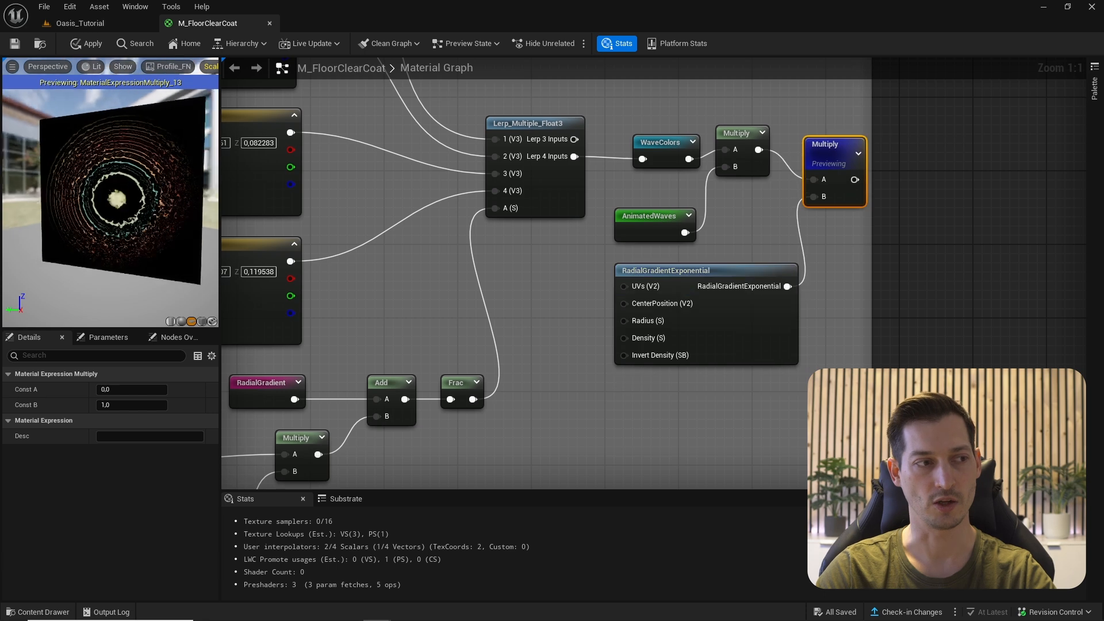
drag(117, 196, 117, 196)
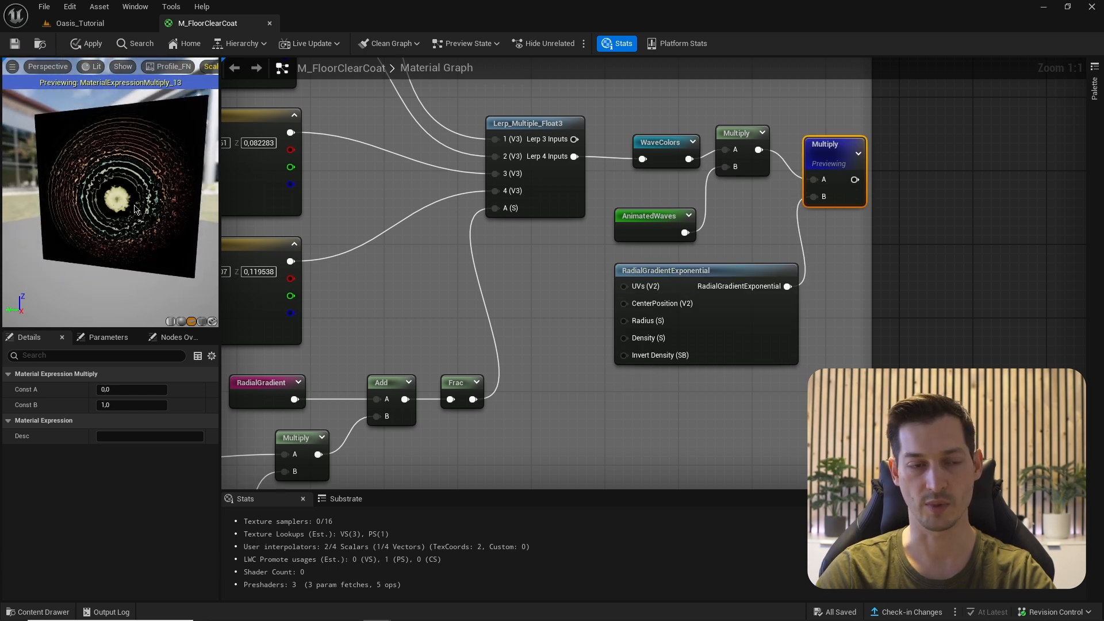
- Feed a constant of 10 into the radial gradient's Density
right_drag(589, 328, 634, 316)
click(609, 312)
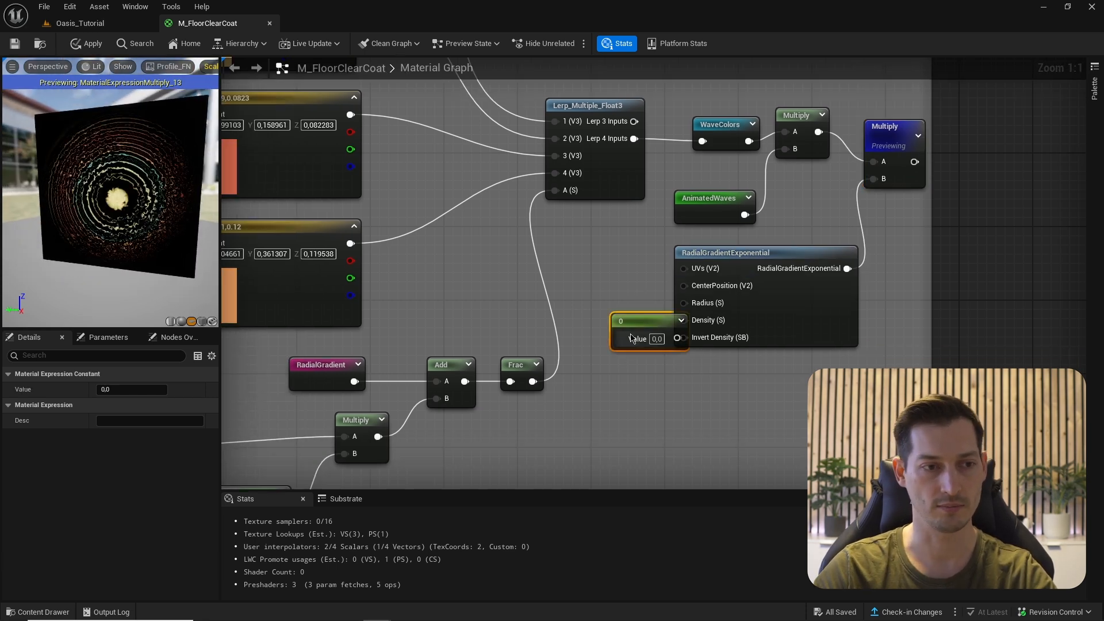
key(Return)
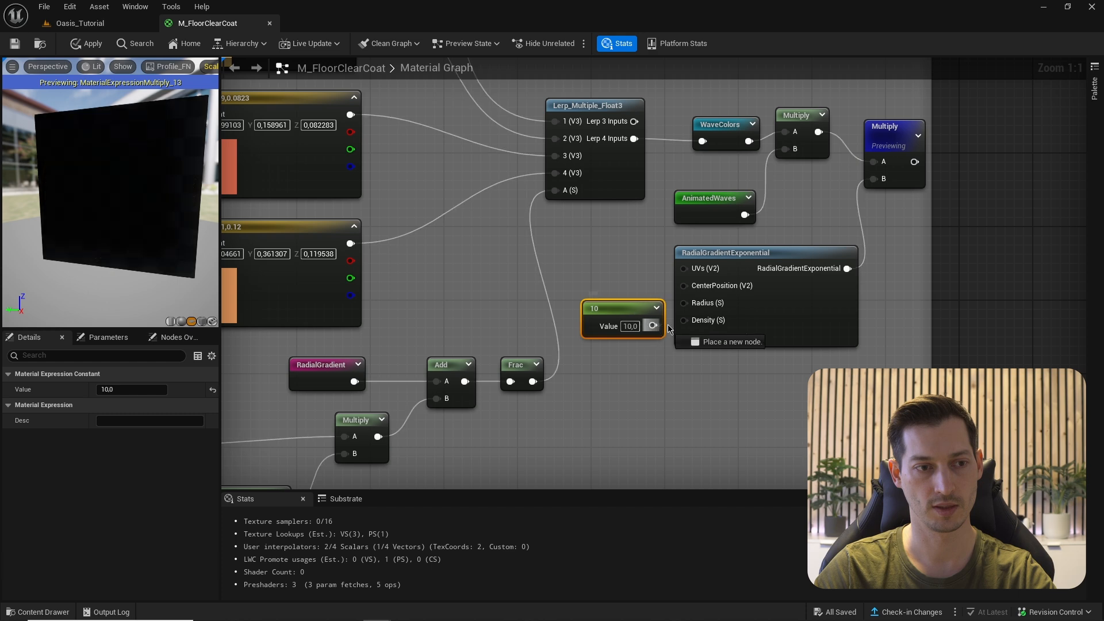
drag(104, 227, 97, 214)
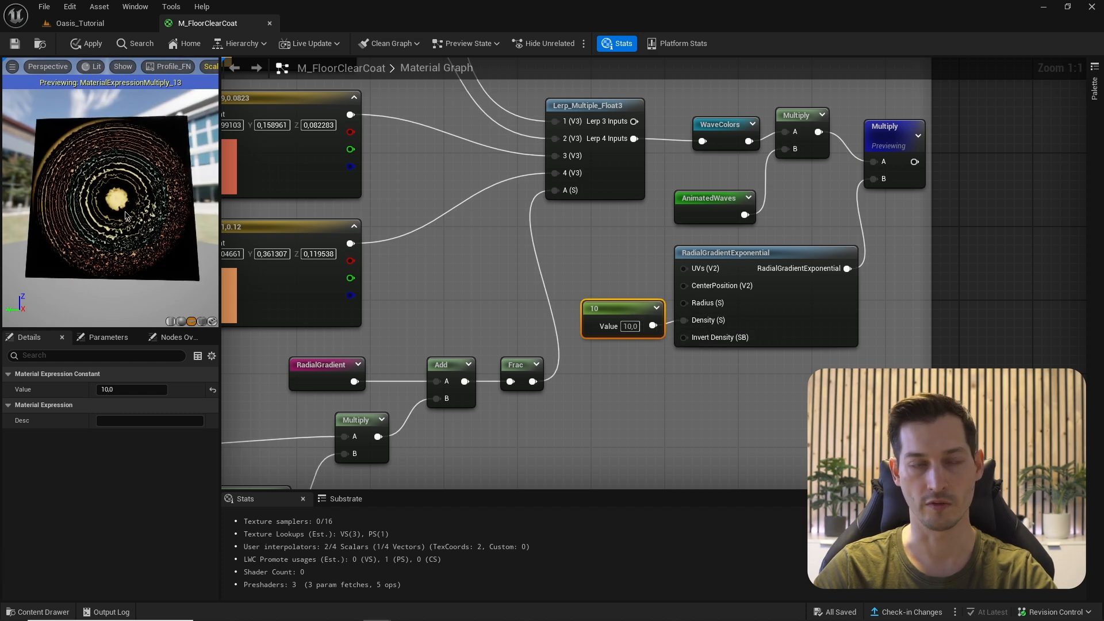
- Output the masked result to a Named Reroute called 'WaveColorsMasked' and align the nodes
drag(762, 245, 802, 258)
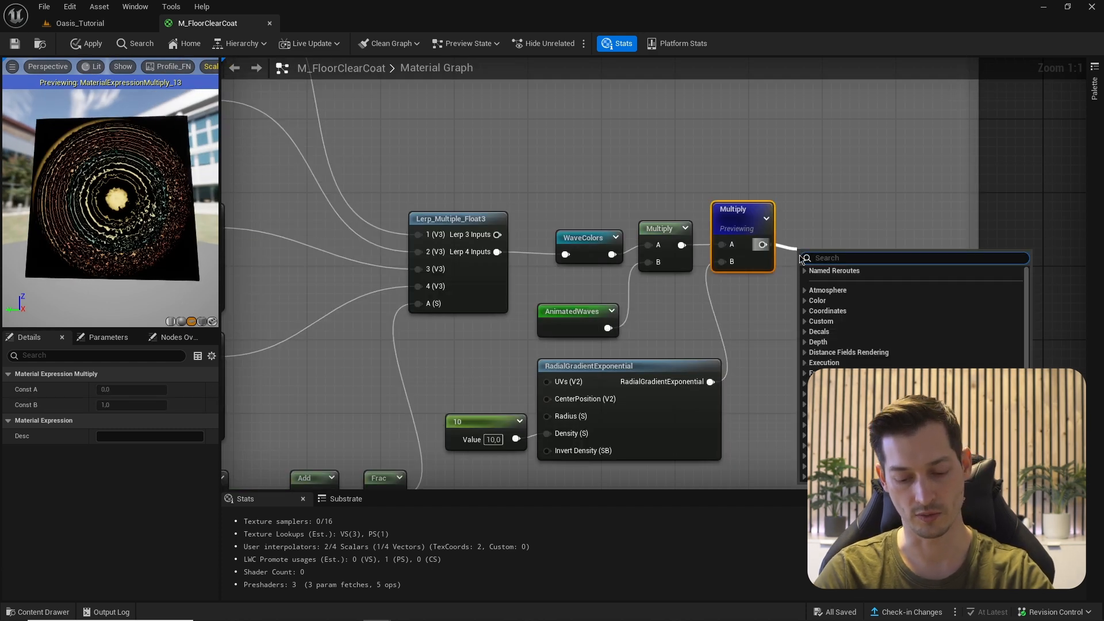
text(named)
key(Return)
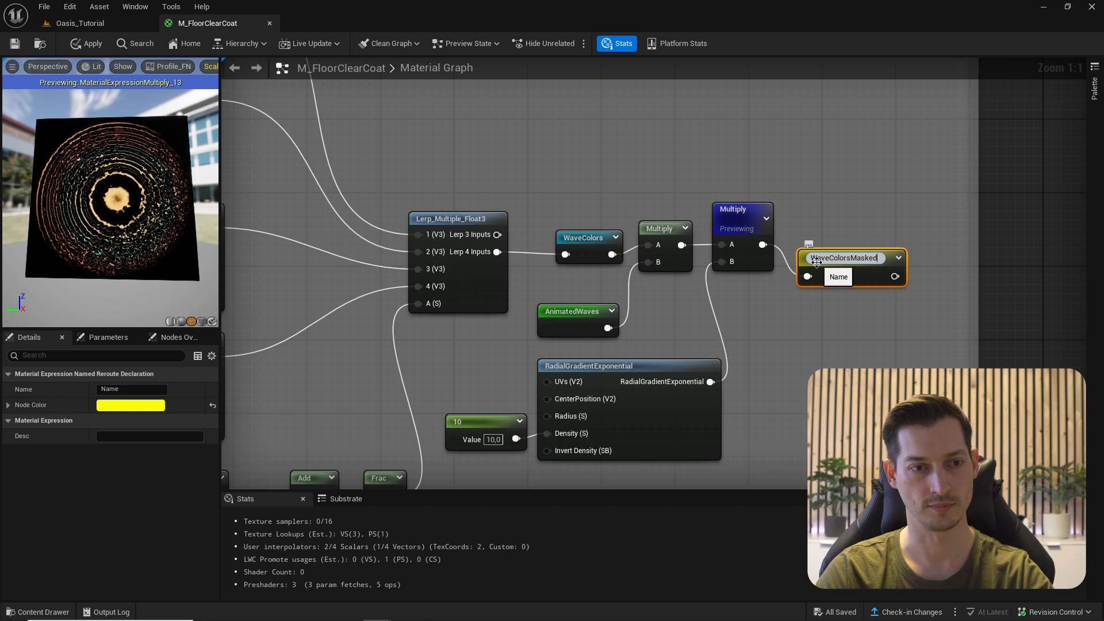
key(Return)
drag(817, 262, 821, 232)
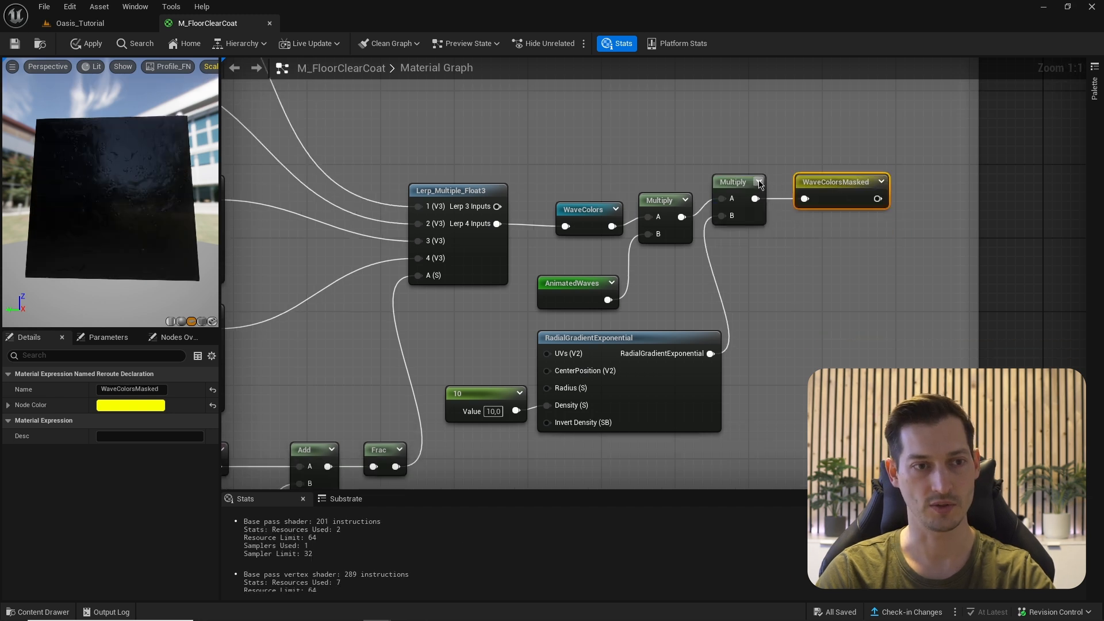
mouse_move(739, 180)
mouse_down()
mouse_move(743, 209)
mouse_move(741, 198)
mouse_up()
- Place a WaveColorsMasked node beside the floor material's output node
drag(826, 183, 816, 201)
scroll(867, 272, down, 3)
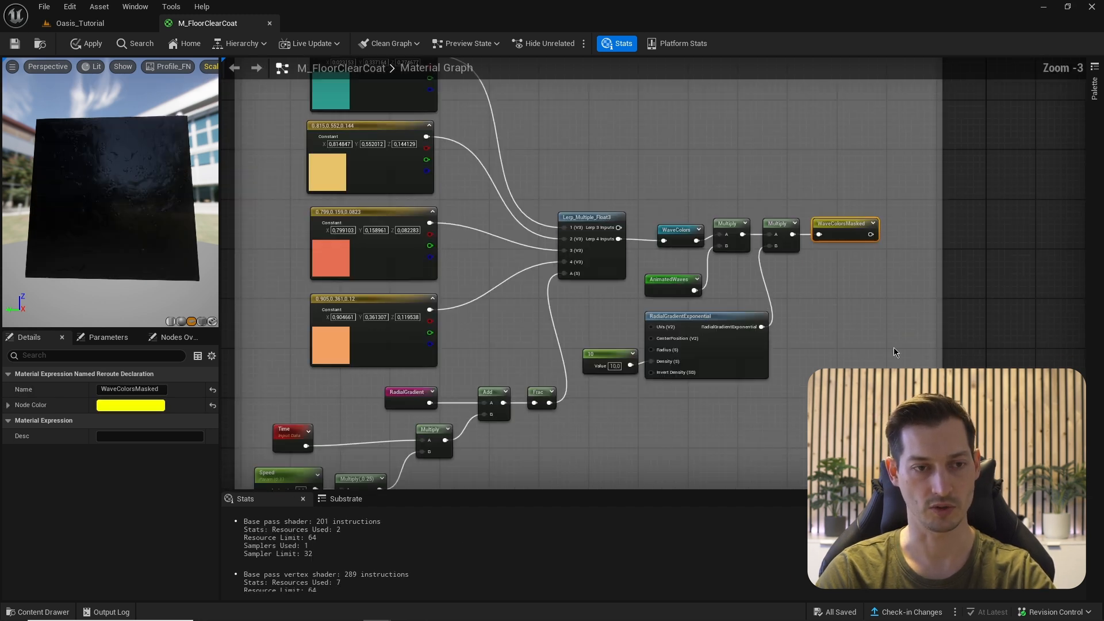
right_drag(893, 352, 807, 162)
scroll(823, 191, down, 4)
right_drag(838, 271, 820, 170)
scroll(808, 281, up, 7)
right_drag(808, 282, 798, 256)
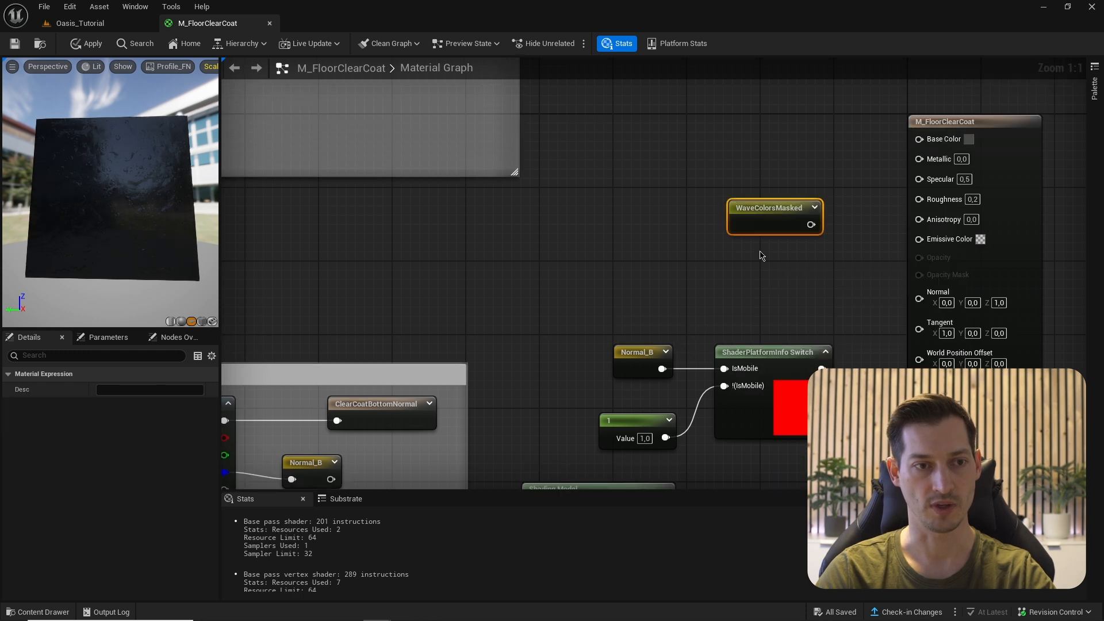
drag(757, 222, 669, 171)
right_drag(776, 209, 784, 257)
- Multiply WaveColorsMasked by a new Scalar Parameter 'Boost' with default value 10
click(771, 210)
drag(731, 223, 789, 246)
right_drag(708, 261, 732, 282)
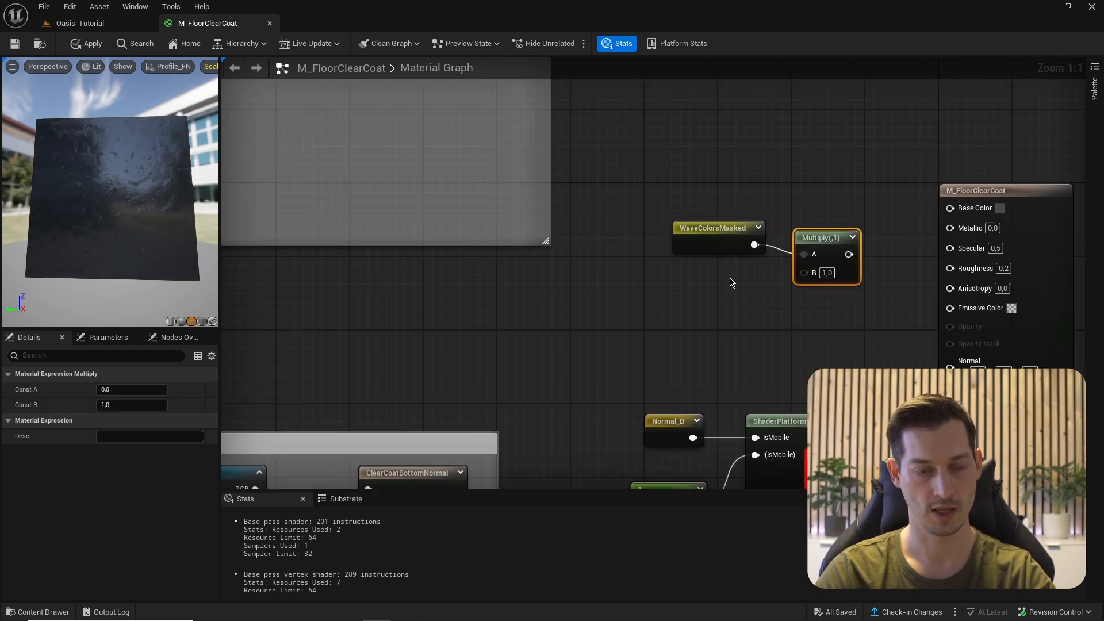
click(693, 284)
text(Boost)
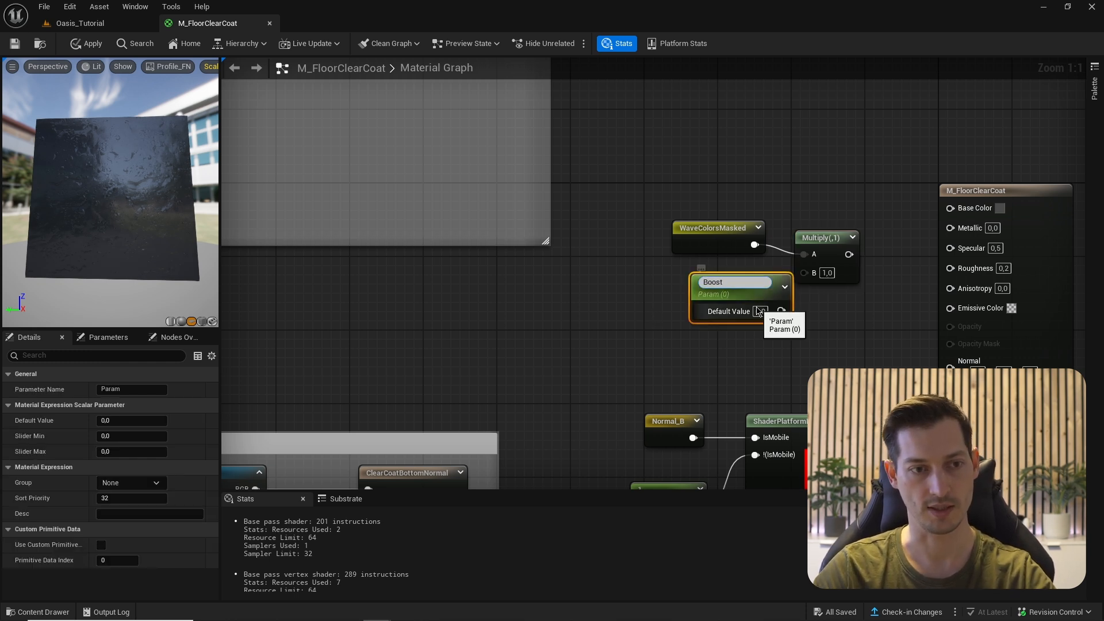
click(759, 311)
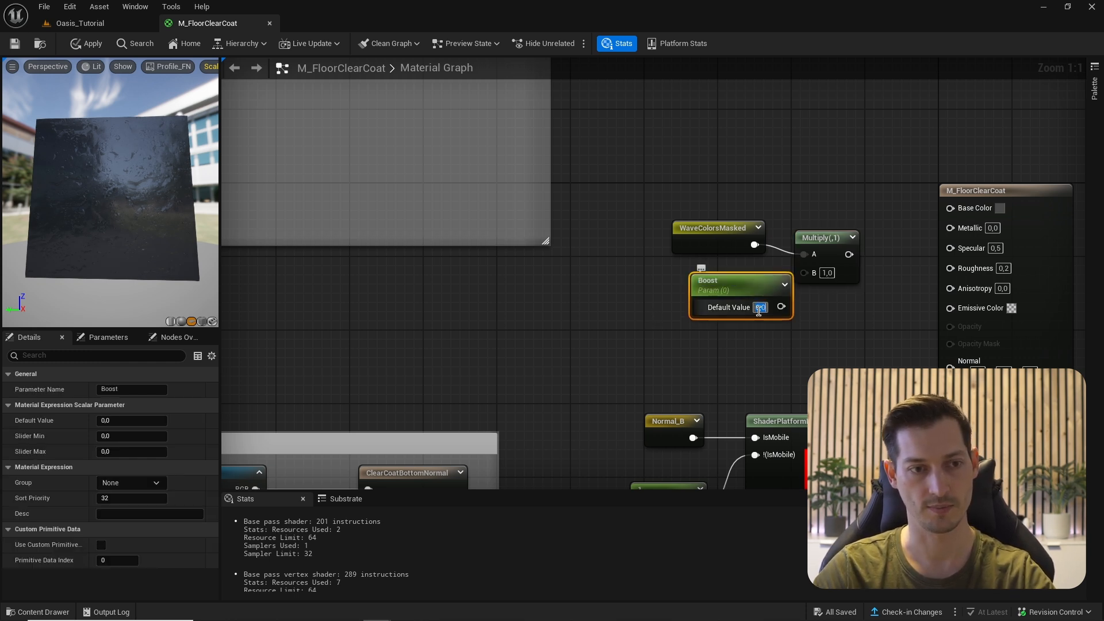
text(10)
key(Return)
drag(784, 306, 950, 308)
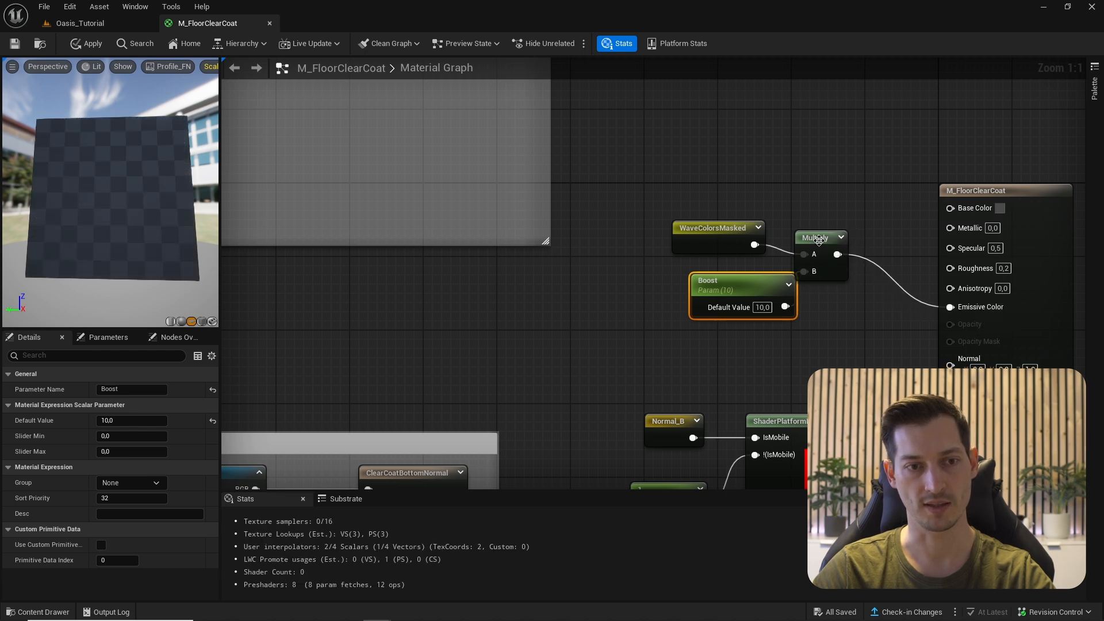
- Wire the Multiply output into Emissive Color, tidy the nodes, and save the material
drag(819, 241, 853, 266)
drag(661, 216, 800, 323)
drag(713, 229, 713, 259)
drag(75, 190, 107, 188)
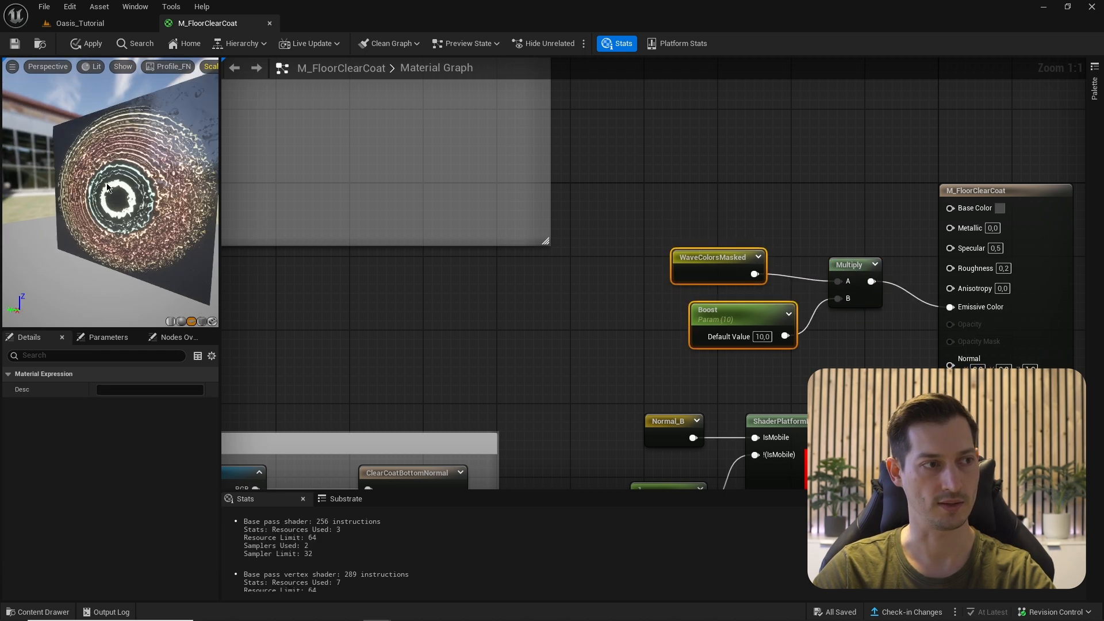
click(15, 45)
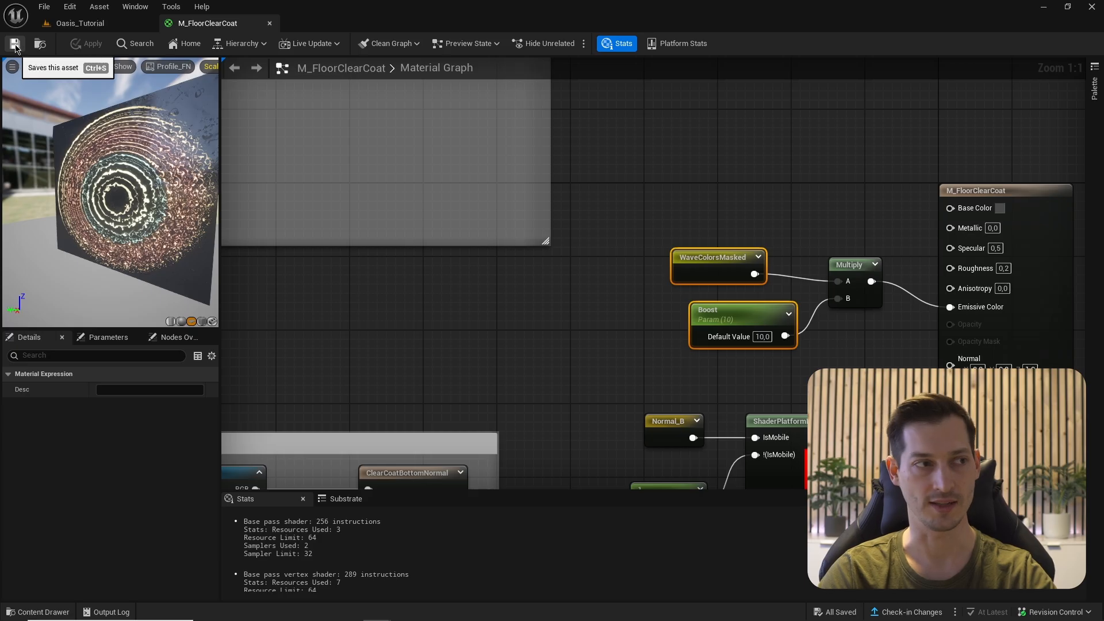
- Inspect the rippling floor glow in the island level, then return to the floor assets
click(80, 23)
mouse_move(320, 248)
right_down()
mouse_move(325, 299)
mouse_move(318, 255)
right_up()
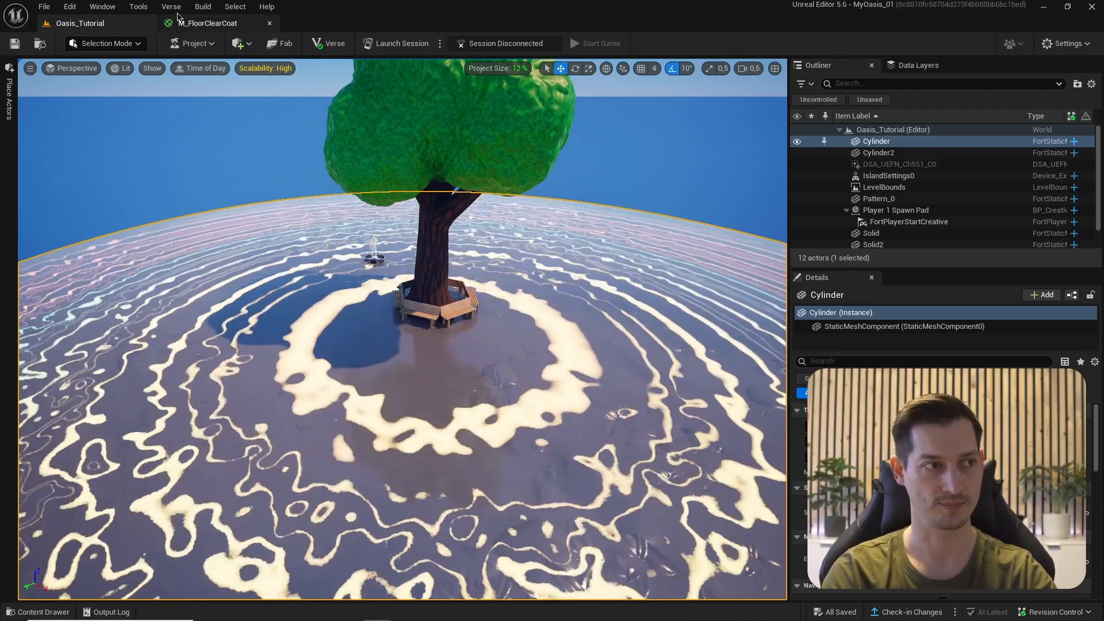
click(195, 23)
- Create material instance MI_Floor from M_FloorClearCoat, open it, and view the level
right_click(188, 468)
click(253, 229)
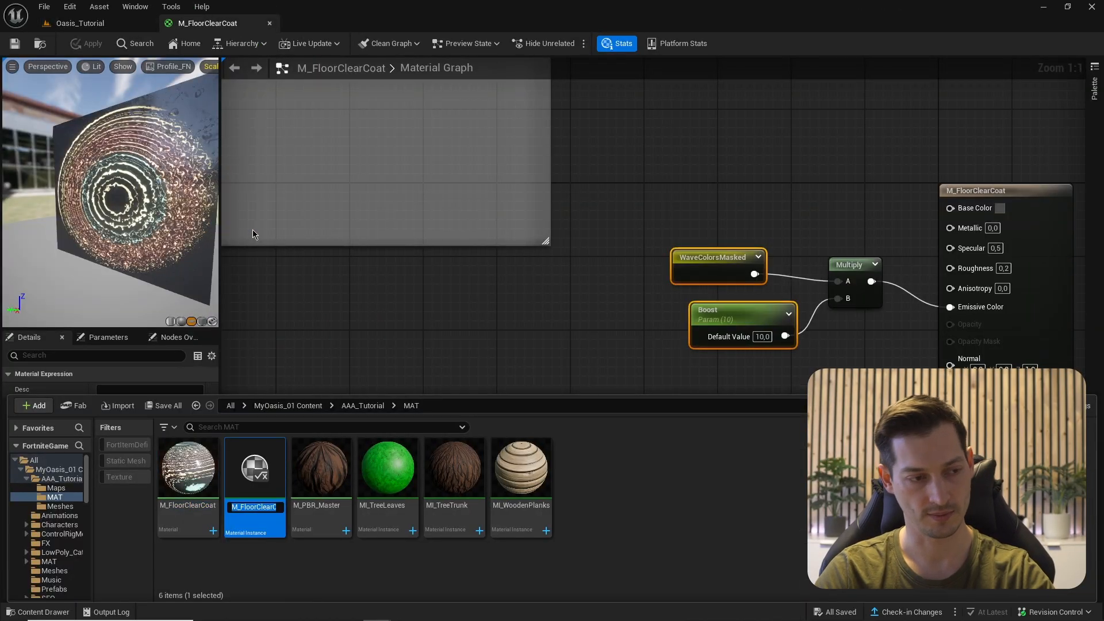
text(MI_Flo)
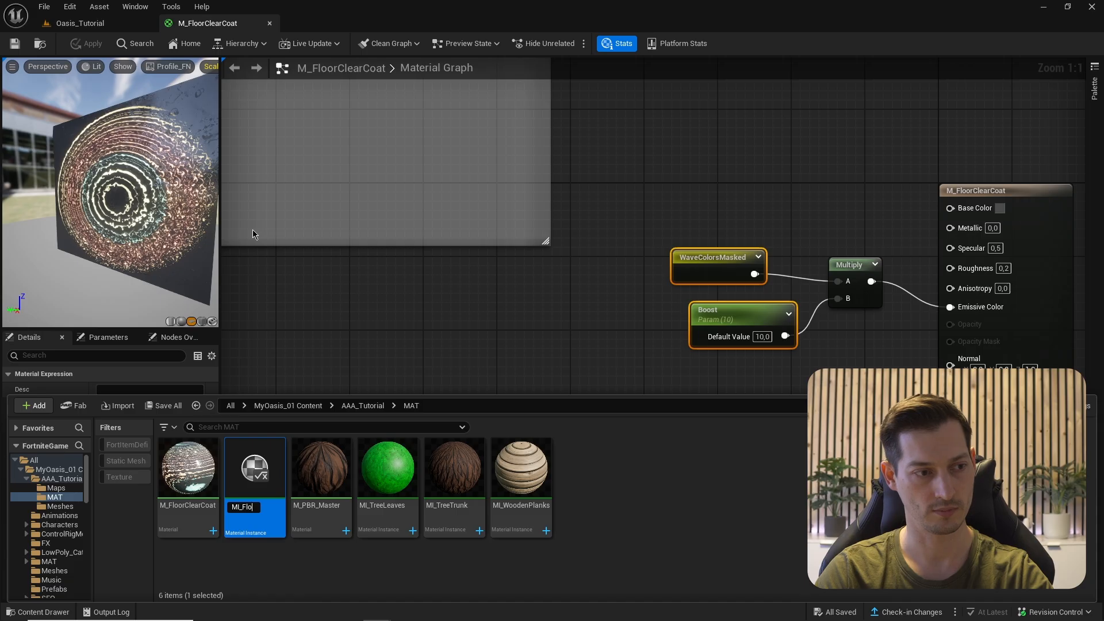
text(or)
key(Return)
double_click(255, 469)
click(80, 23)
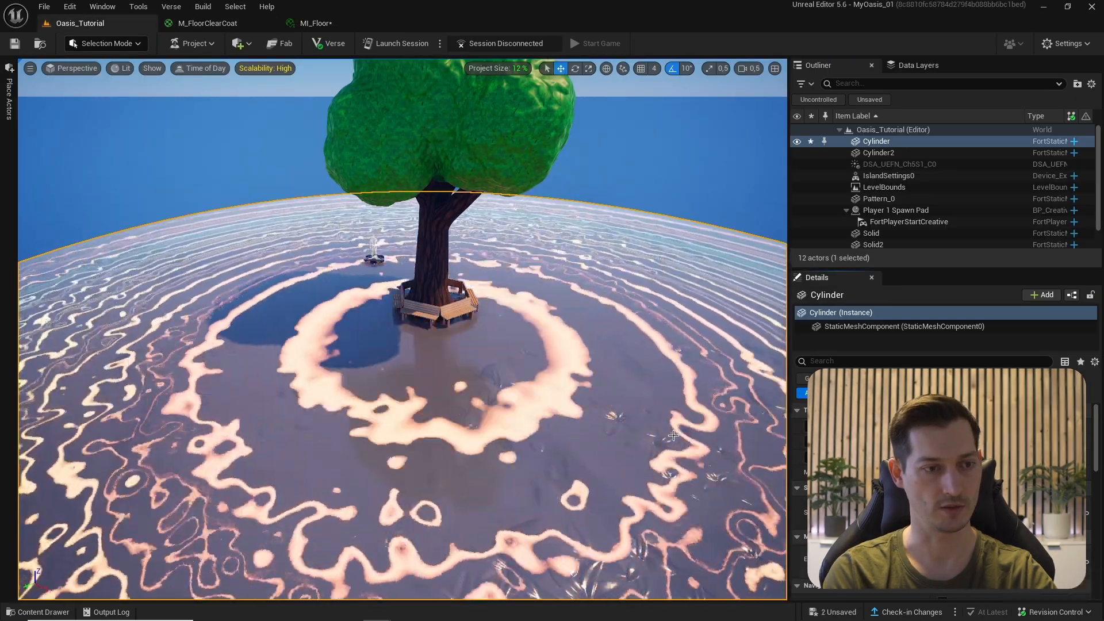
- Override MI_Floor's DistortUVs to 0.05 and compare the floor in the level
click(316, 23)
click(802, 150)
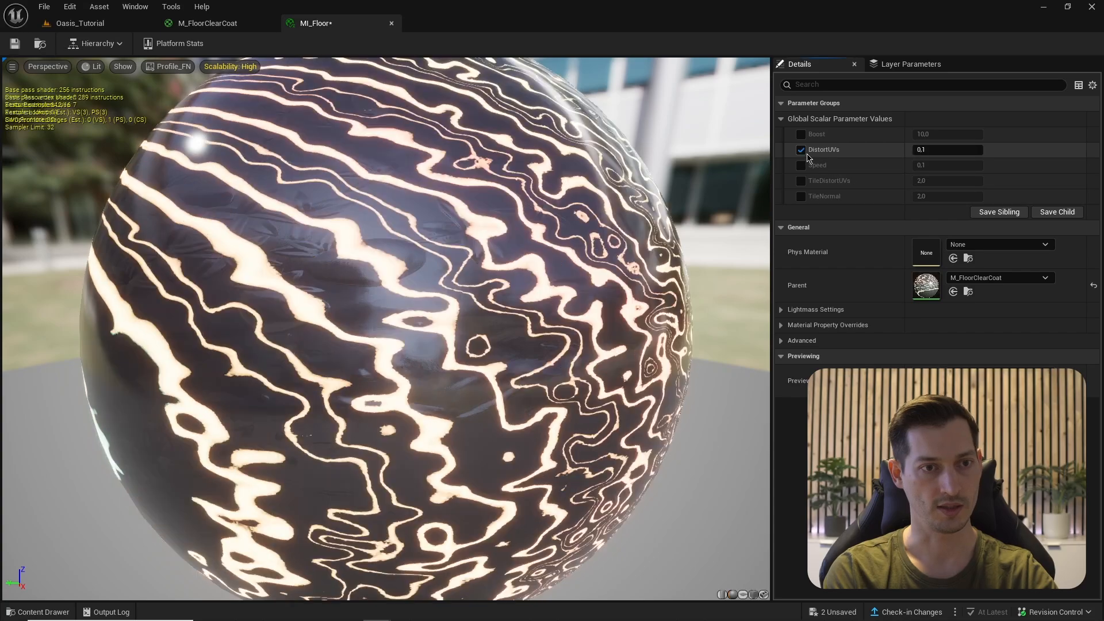
click(927, 150)
text(0,05)
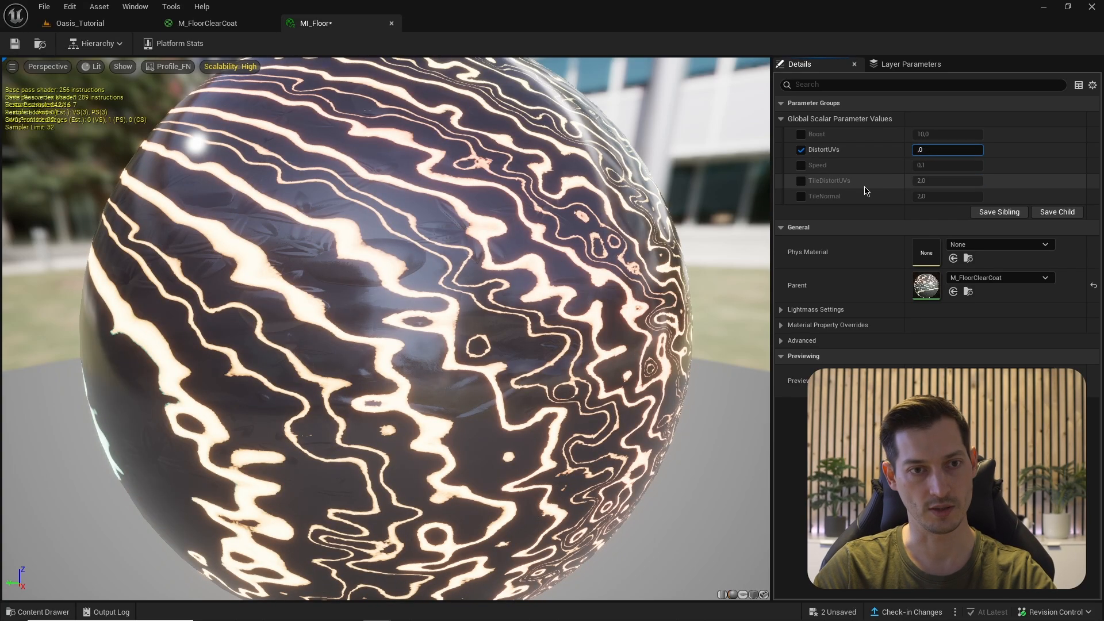
key(Return)
click(80, 23)
click(318, 23)
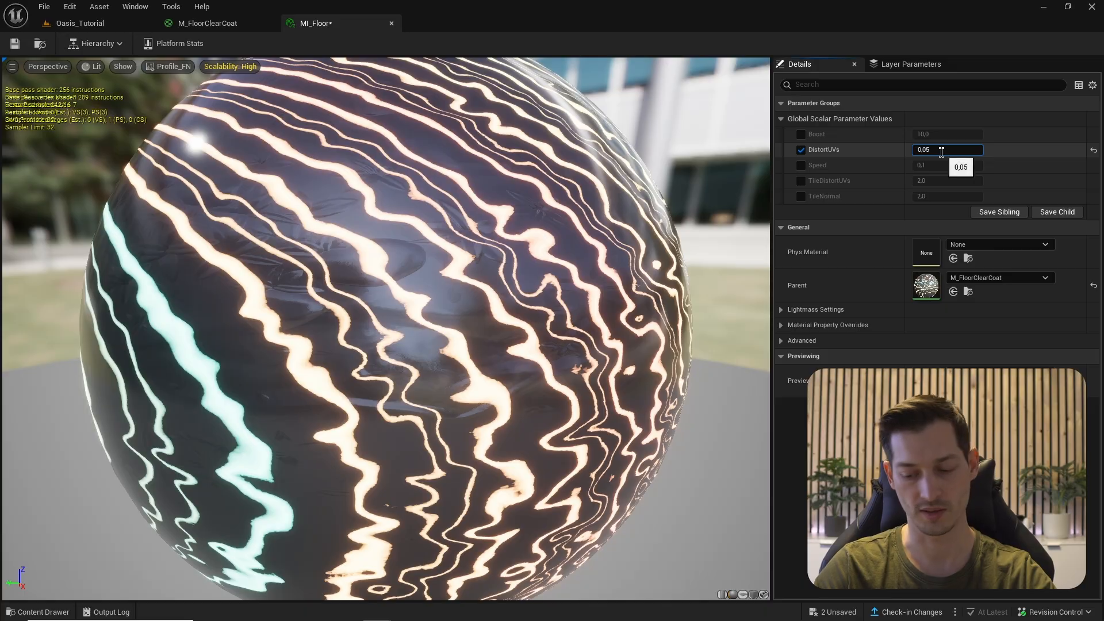
click(80, 23)
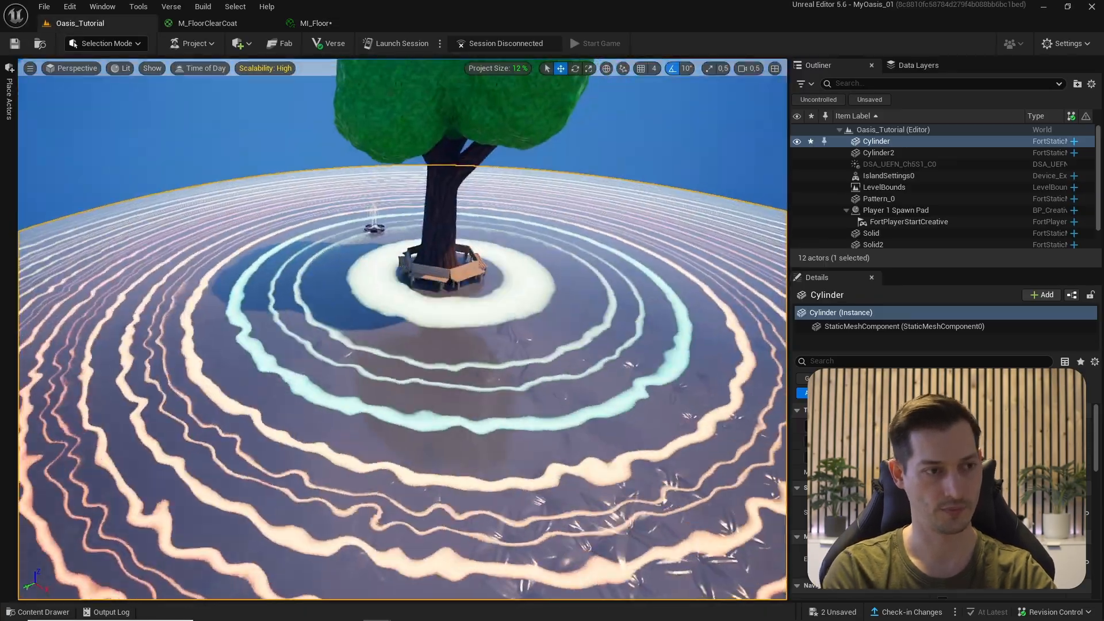
right_drag(403, 328, 199, 68)
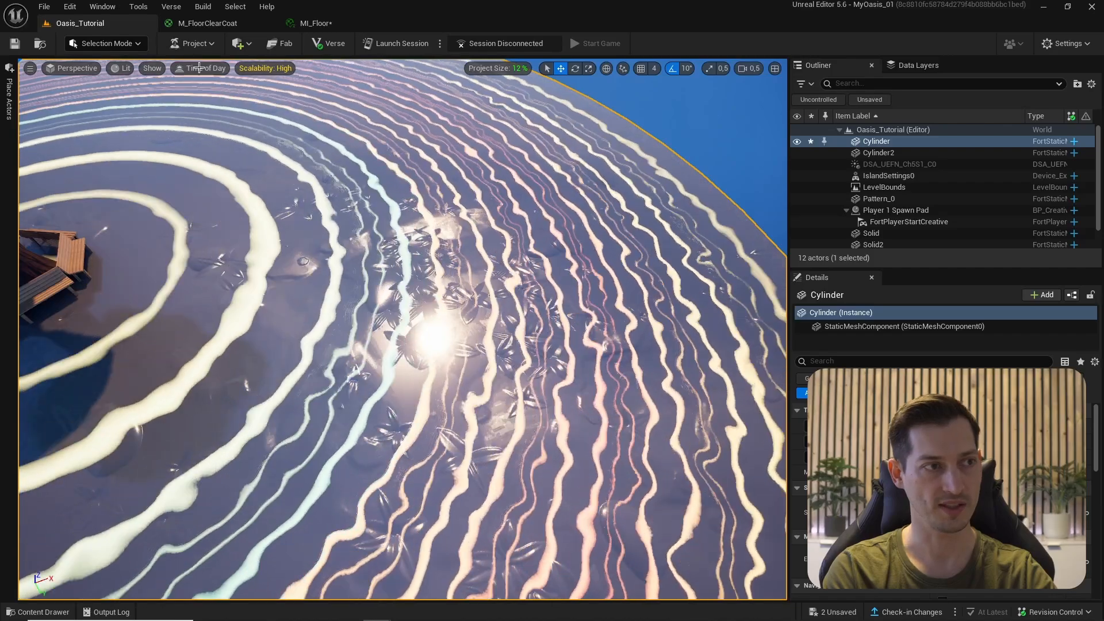
- Edit MI_Floor's TileNormal value and fly the view closer around the tree
click(316, 23)
click(925, 196)
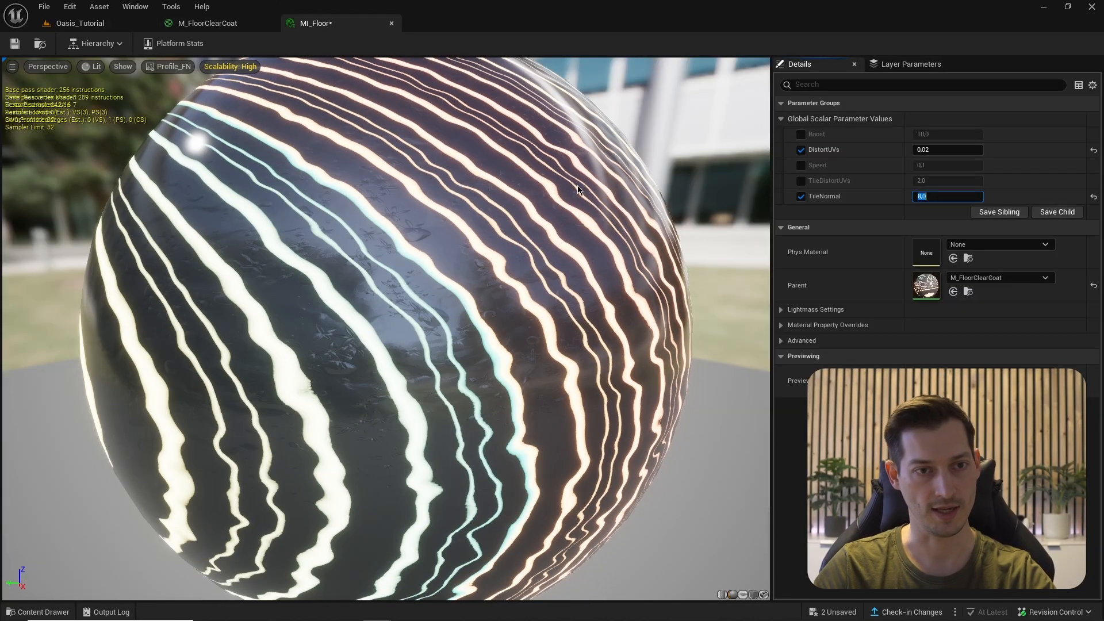
click(80, 23)
right_drag(403, 327, 344, 339)
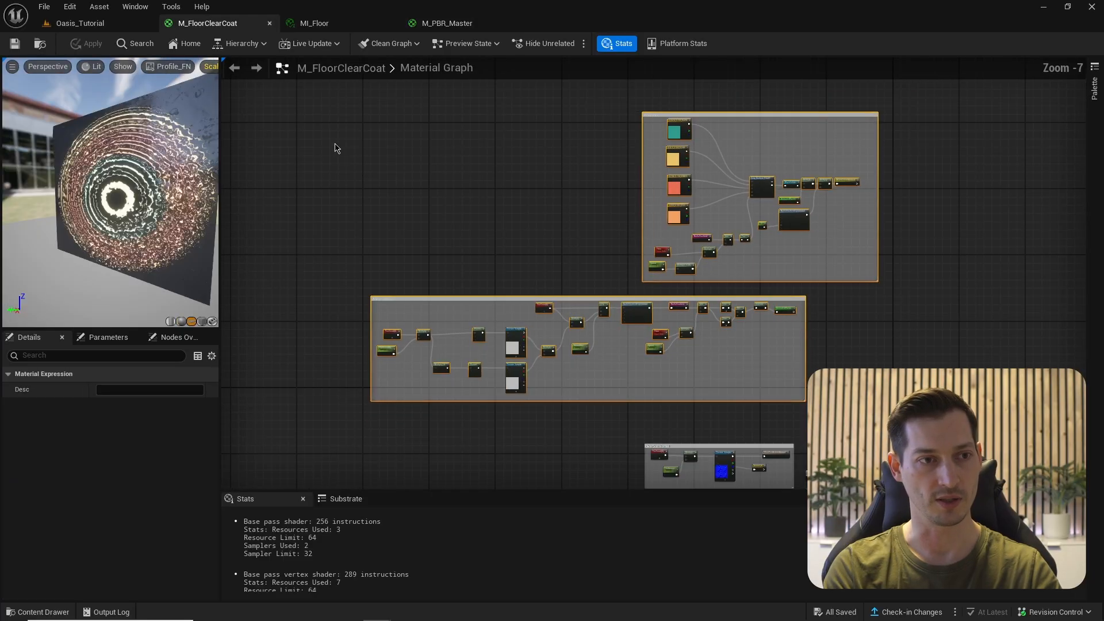
- Paste into the M_PBR_Master graph and place a BoundingBoxBased_0-1_UVW node via 'bounding' search
drag(320, 114, 894, 317)
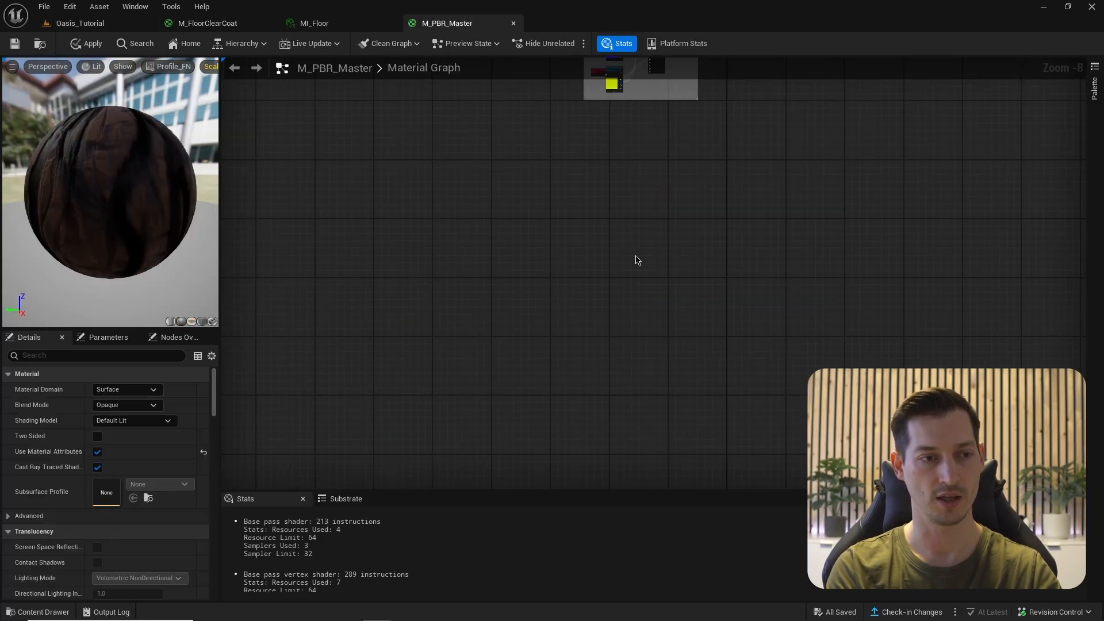
key(ctrl+v)
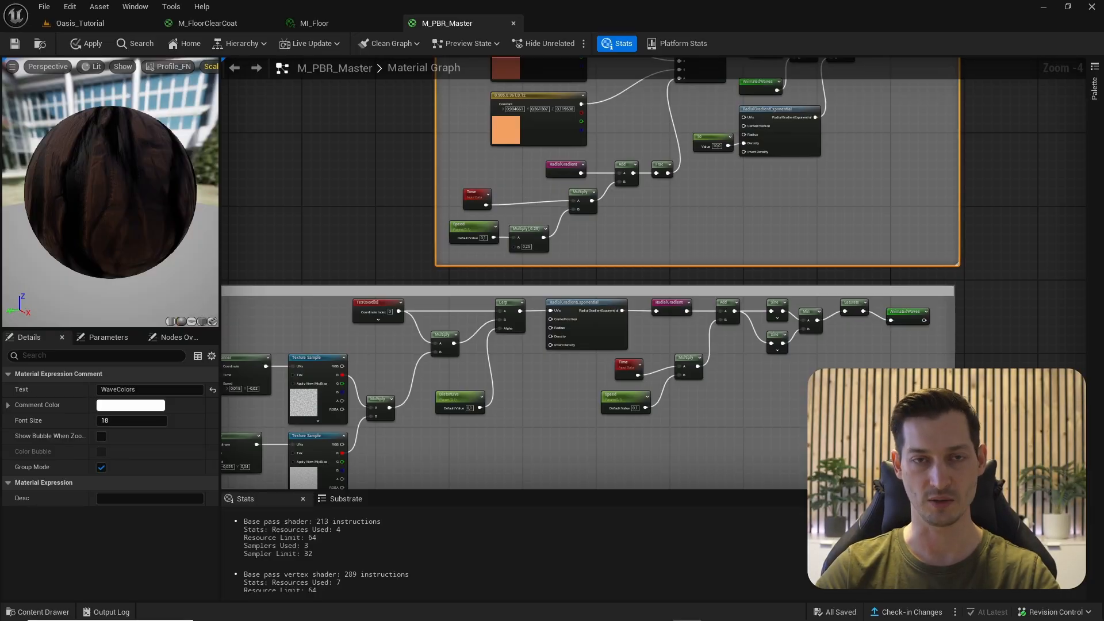
right_click(371, 169)
text(bounding)
key(Return)
scroll(566, 276, up, 4)
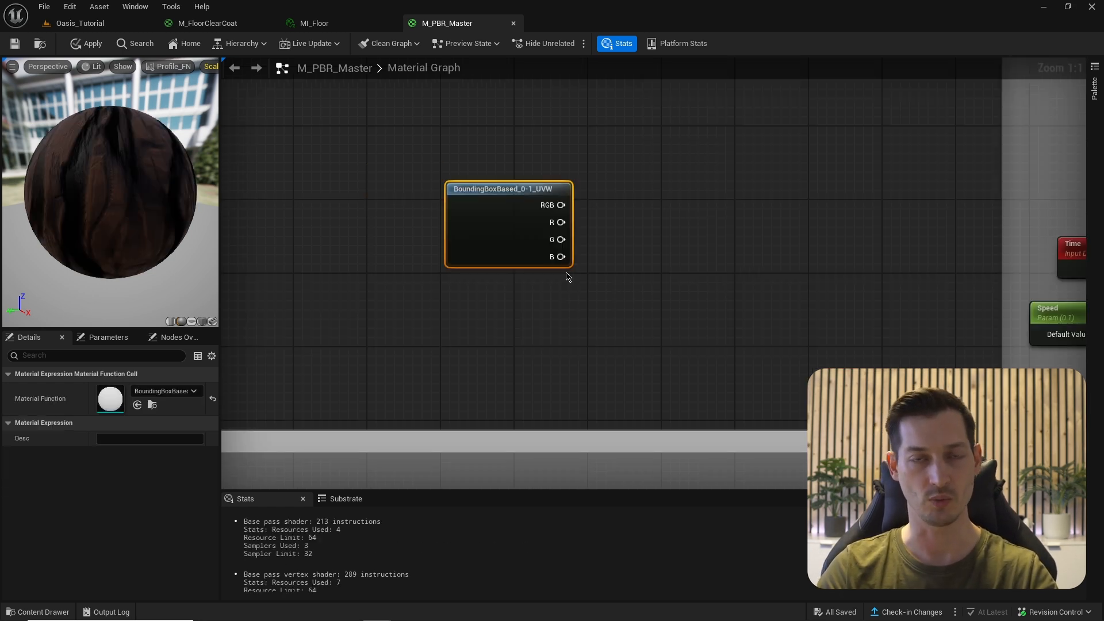
- Wire the BoundingBoxBased B output into a Multiply and preview it on the mesh
right_drag(596, 241, 536, 238)
click(567, 234)
drag(500, 253, 578, 255)
right_click(593, 237)
click(621, 277)
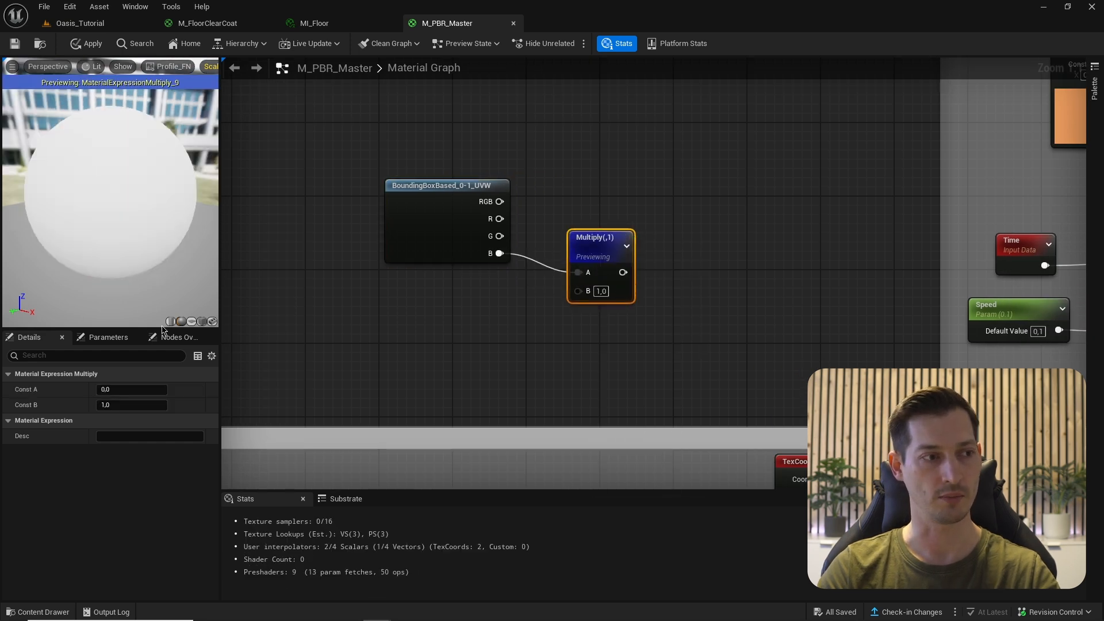
drag(107, 123, 106, 123)
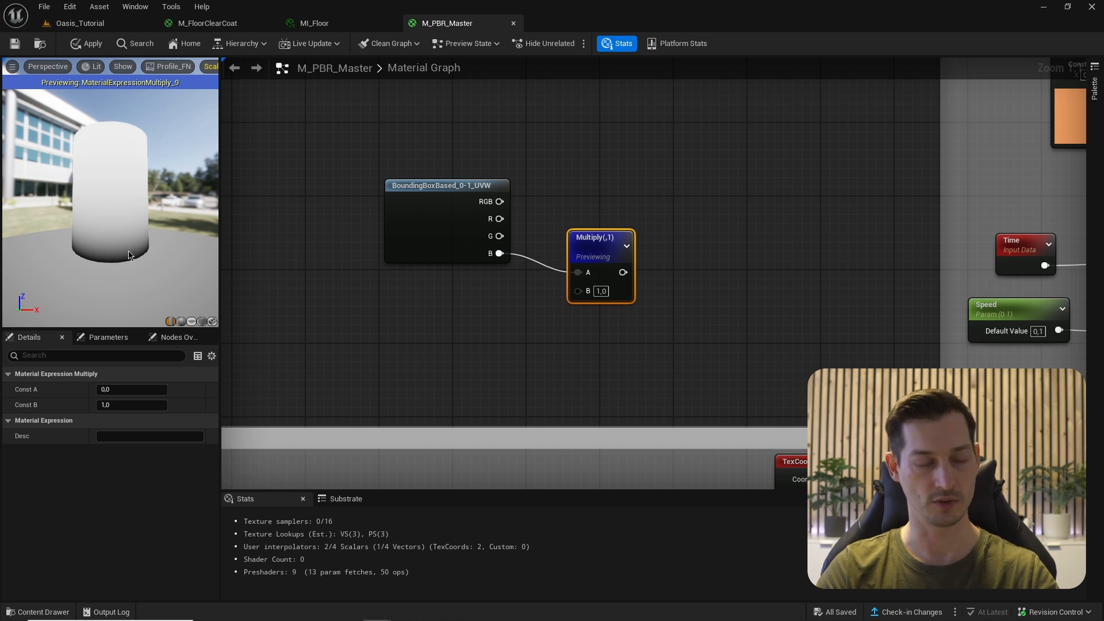
- Move the TexCoord wires from Lerp A and Multiply A onto the B output
click(521, 172)
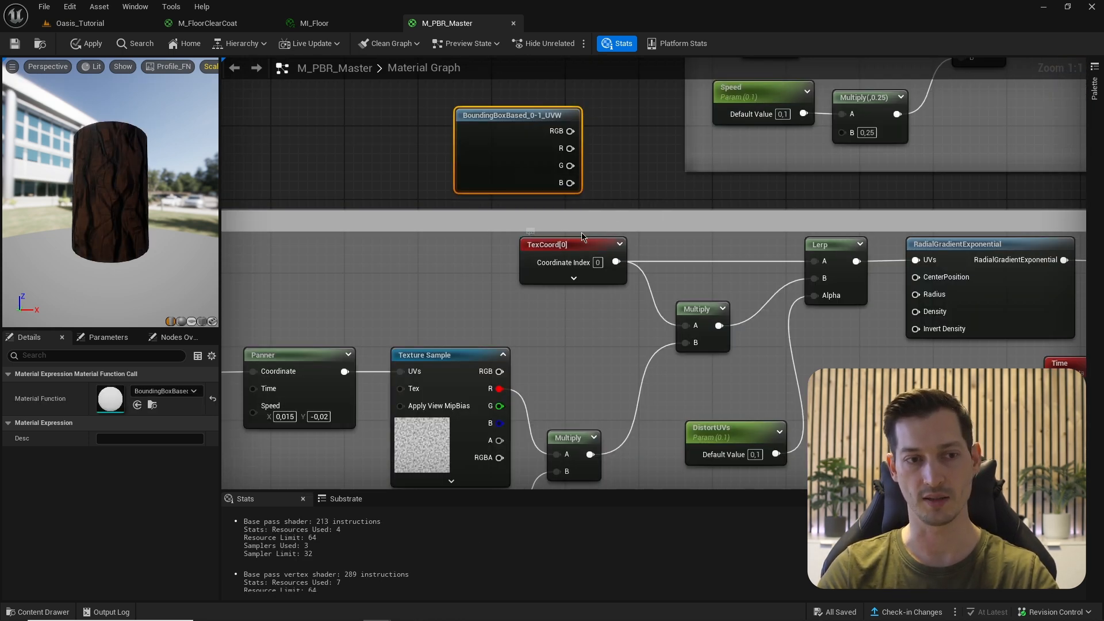
ctrl+drag(616, 262, 575, 190)
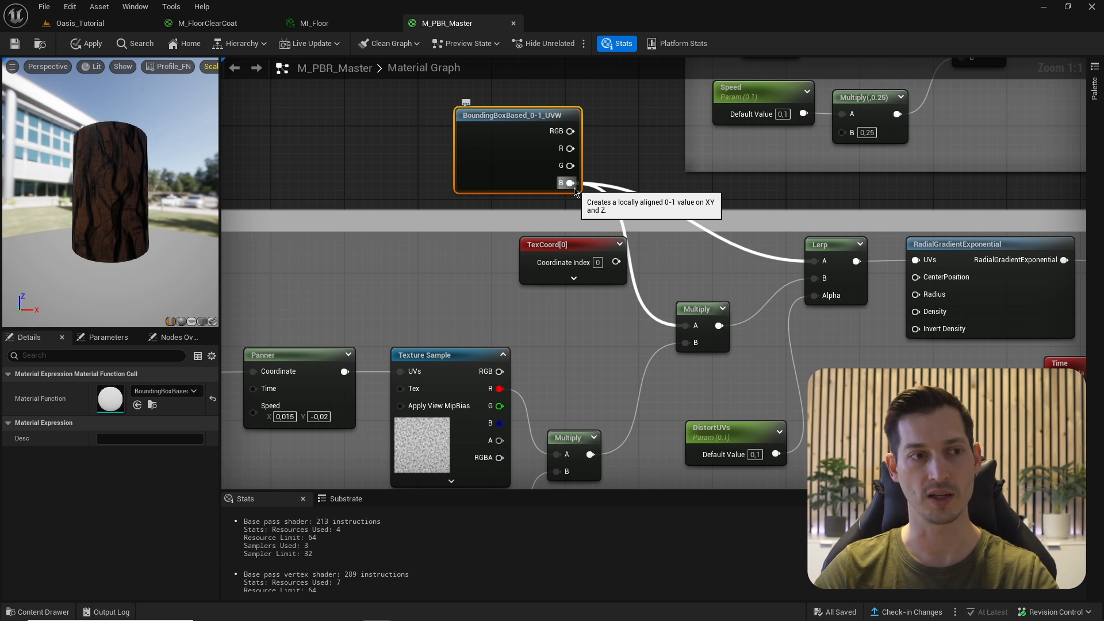
mouse_move(576, 190)
ctrl+mouse_down()
mouse_move(610, 202)
mouse_move(613, 263)
mouse_move(572, 188)
mouse_move(638, 233)
mouse_move(633, 268)
mouse_move(568, 184)
ctrl+mouse_up()
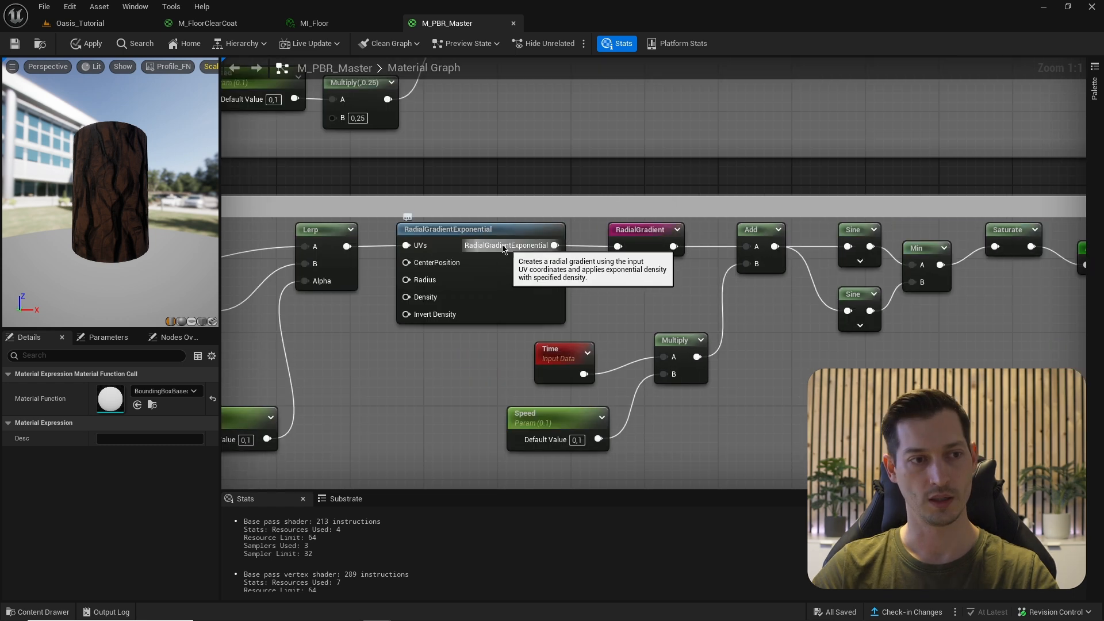
click(488, 234)
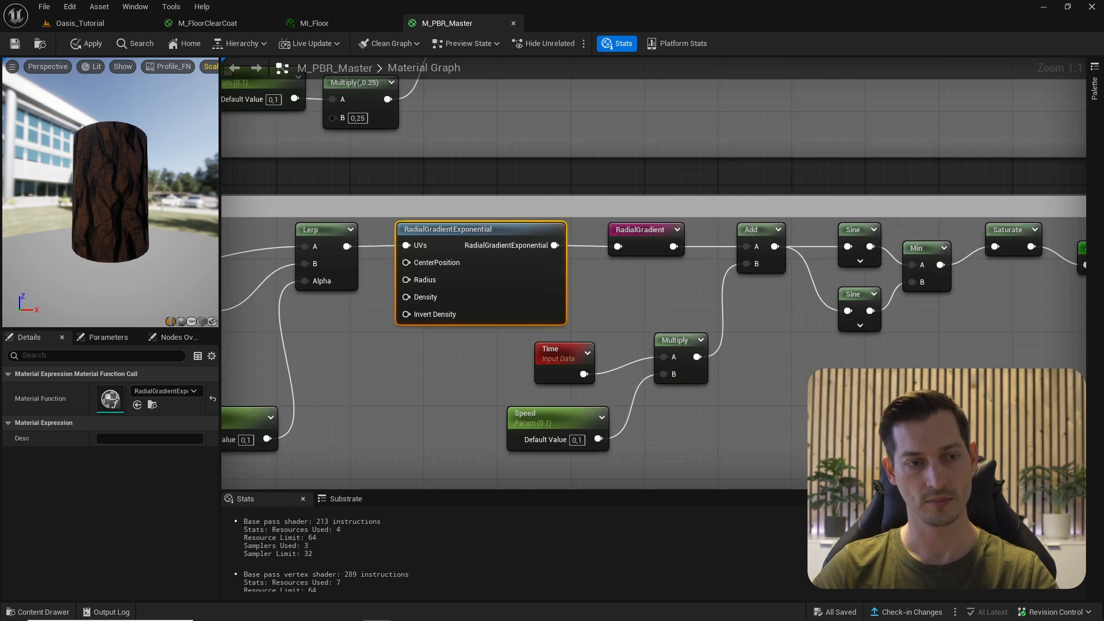
right_drag(457, 261, 432, 239)
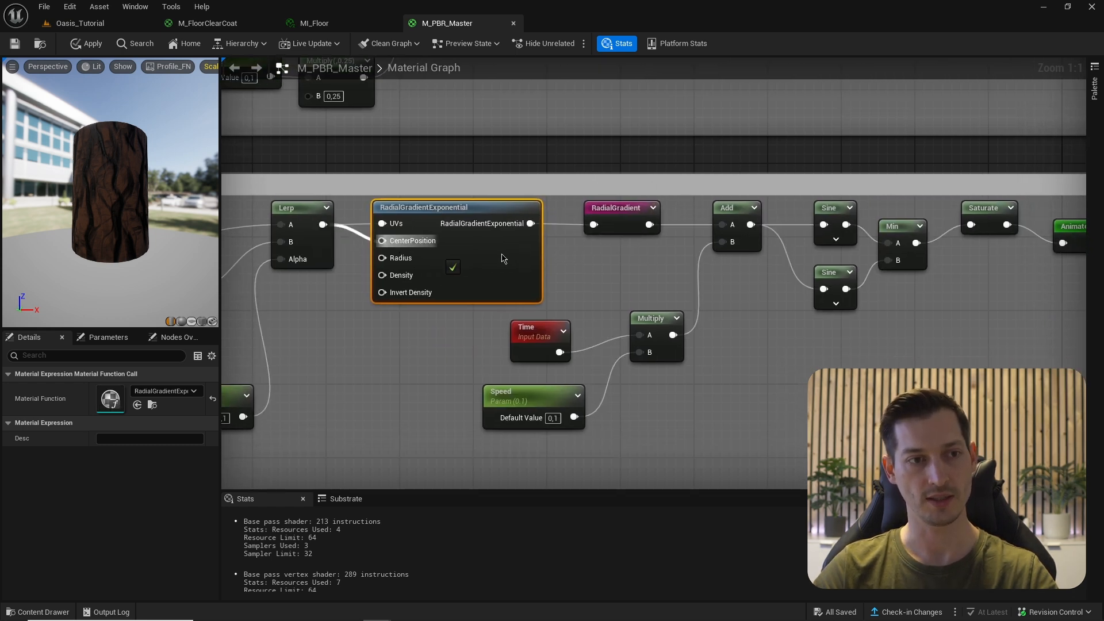
drag(633, 261, 536, 215)
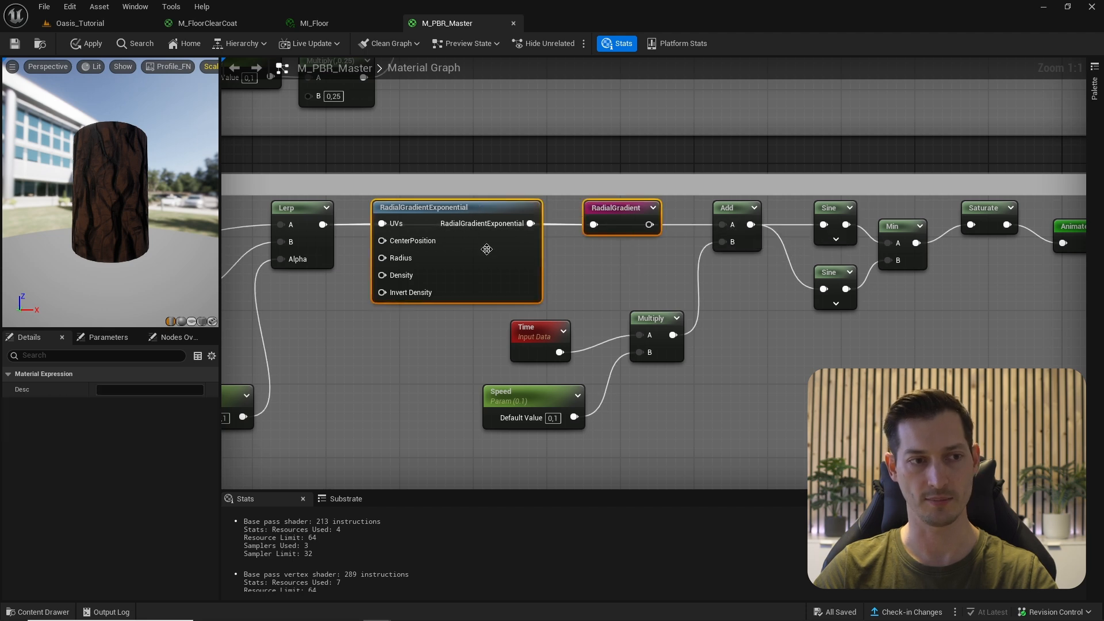
- Delete the two radial gradient nodes, preview AnimatedWaves, and set DistortUVs to 0.02
key(Delete)
scroll(243, 153, down, 2)
right_click(877, 217)
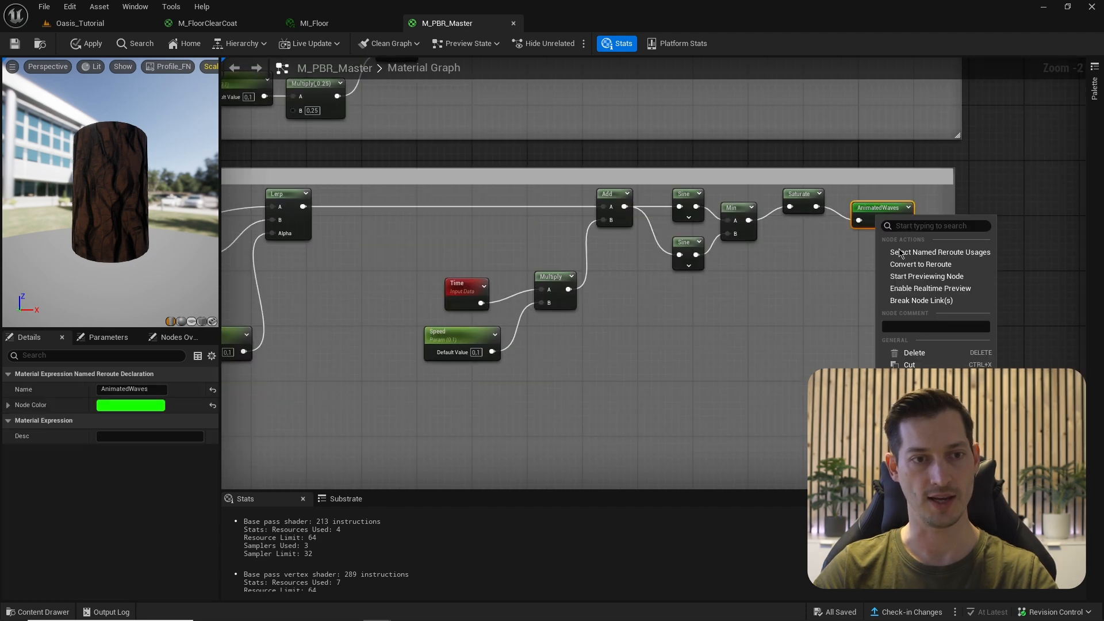
click(927, 276)
drag(109, 192, 196, 195)
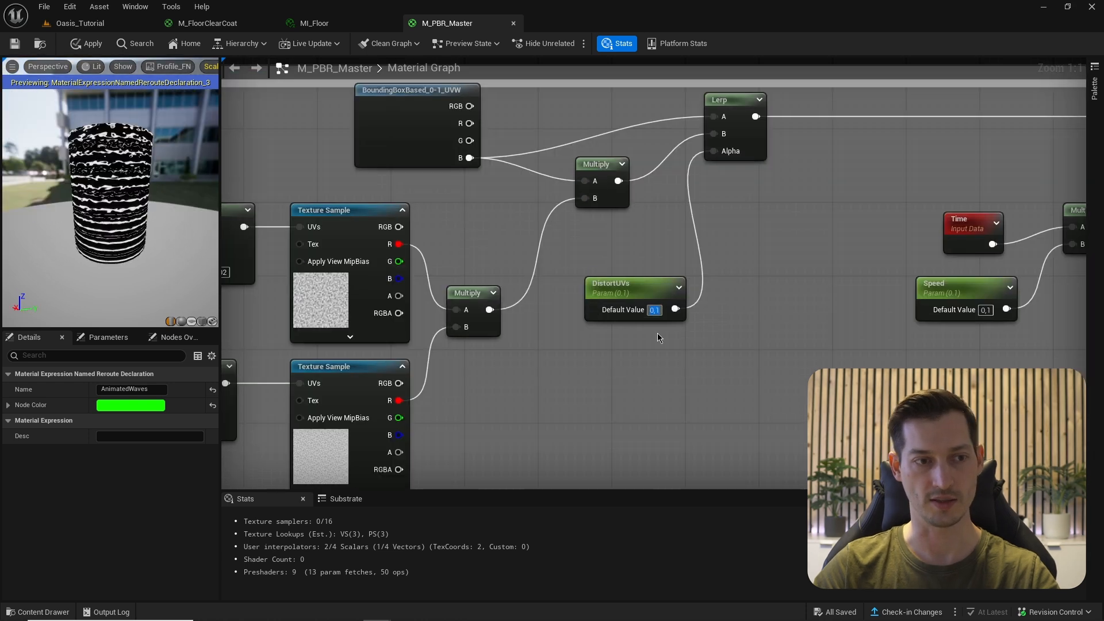
text(0,02)
key(Return)
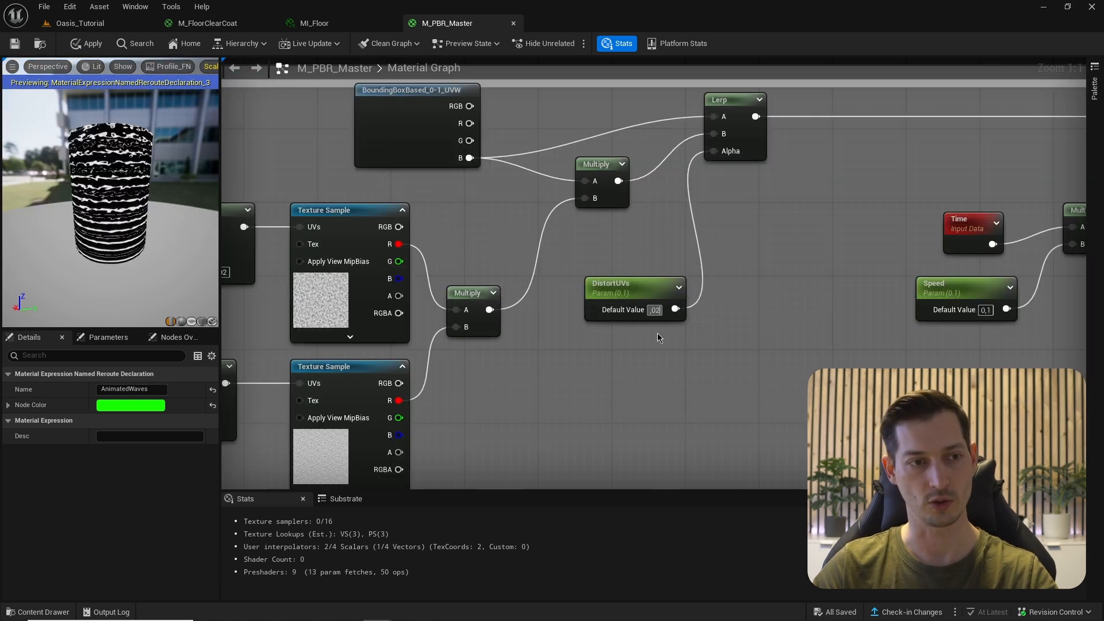
drag(69, 221, 68, 172)
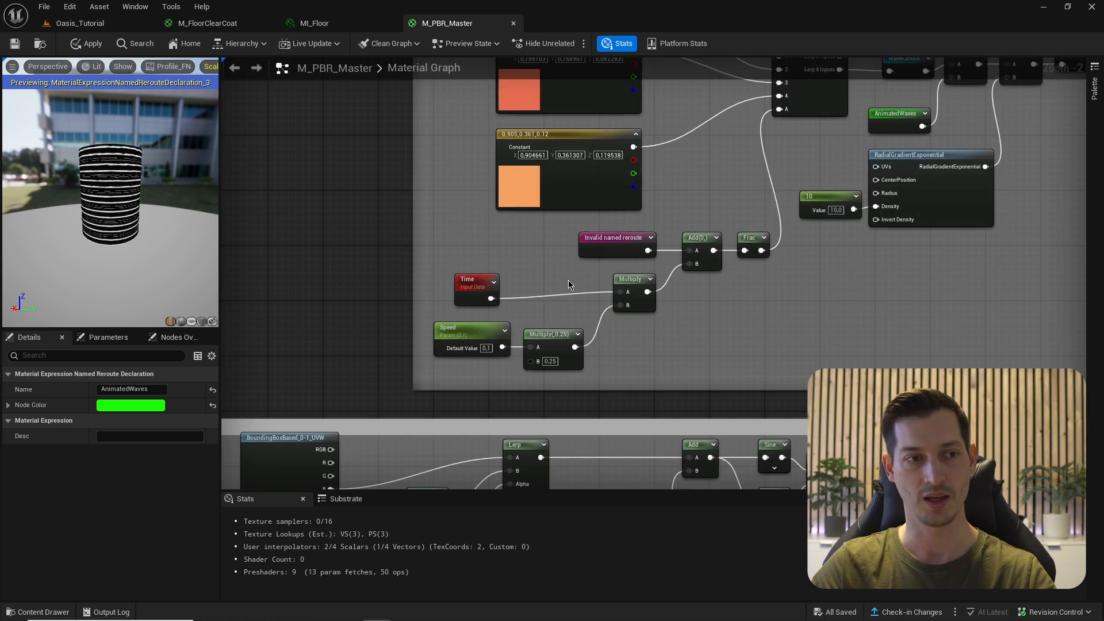
scroll(568, 280, up, 2)
- Add a named reroute 'Gradient' after Lerp, feeding the Add node's A input
click(676, 249)
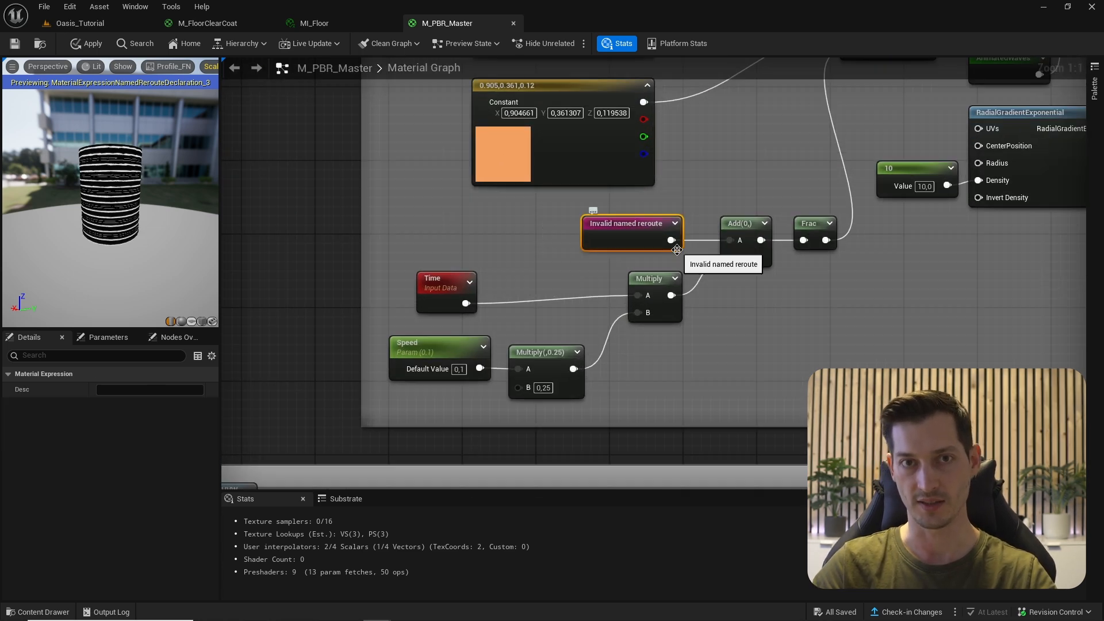
right_drag(676, 250, 733, 228)
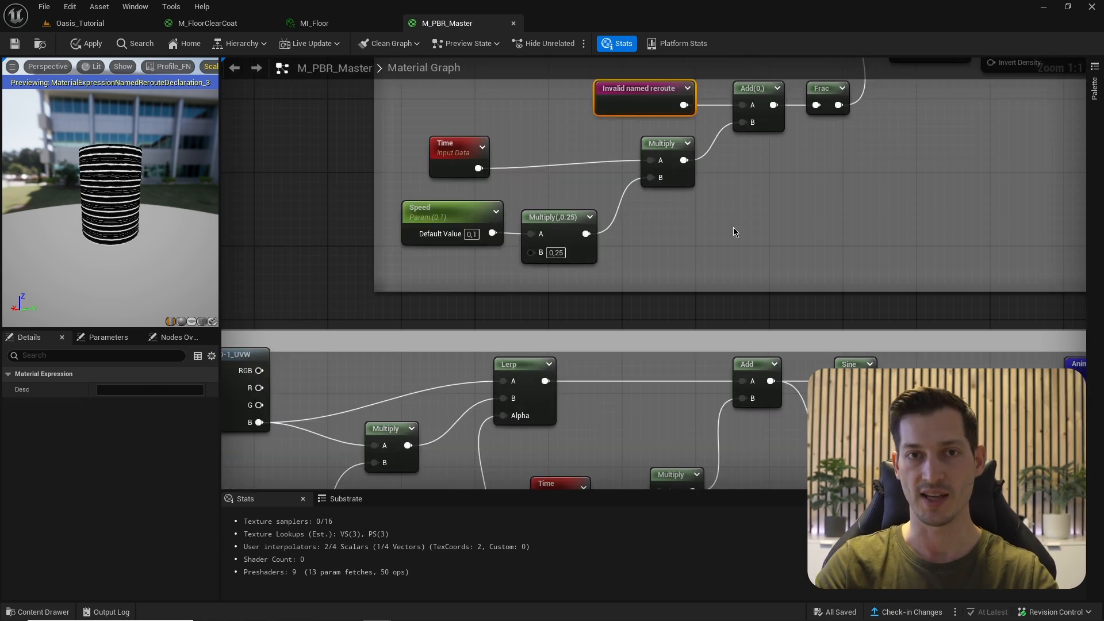
right_drag(636, 374, 644, 299)
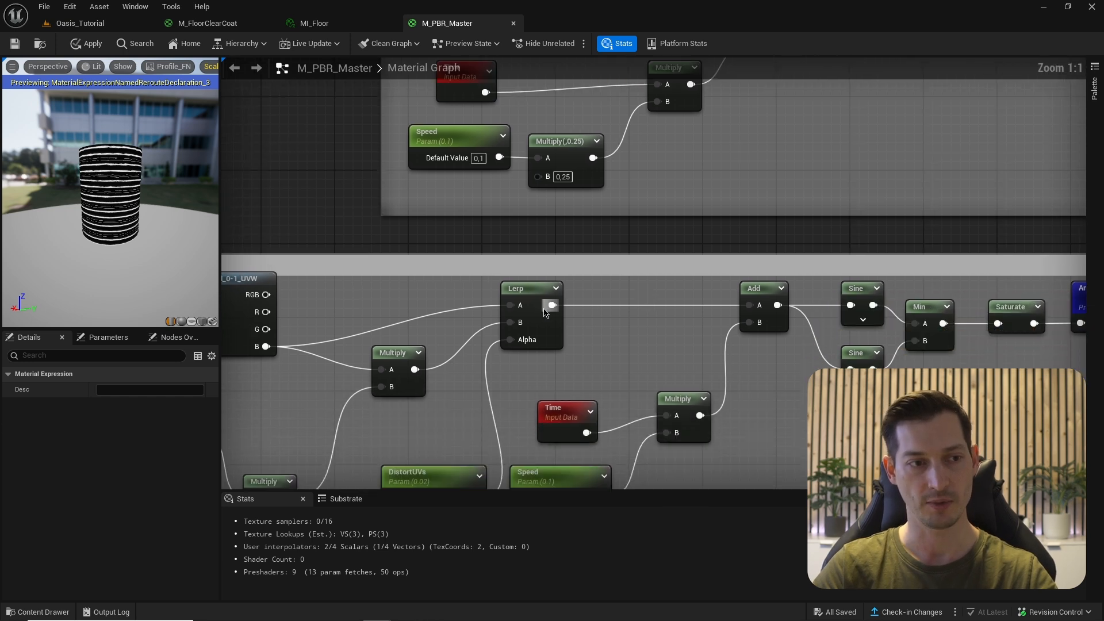
drag(546, 308, 611, 318)
text(named)
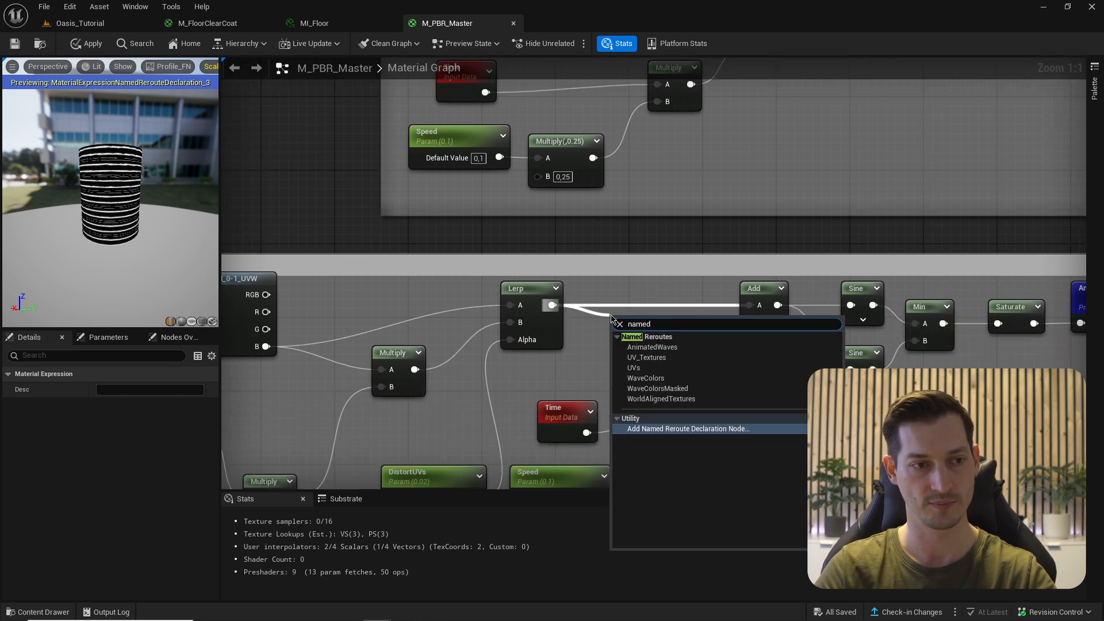
key(Return)
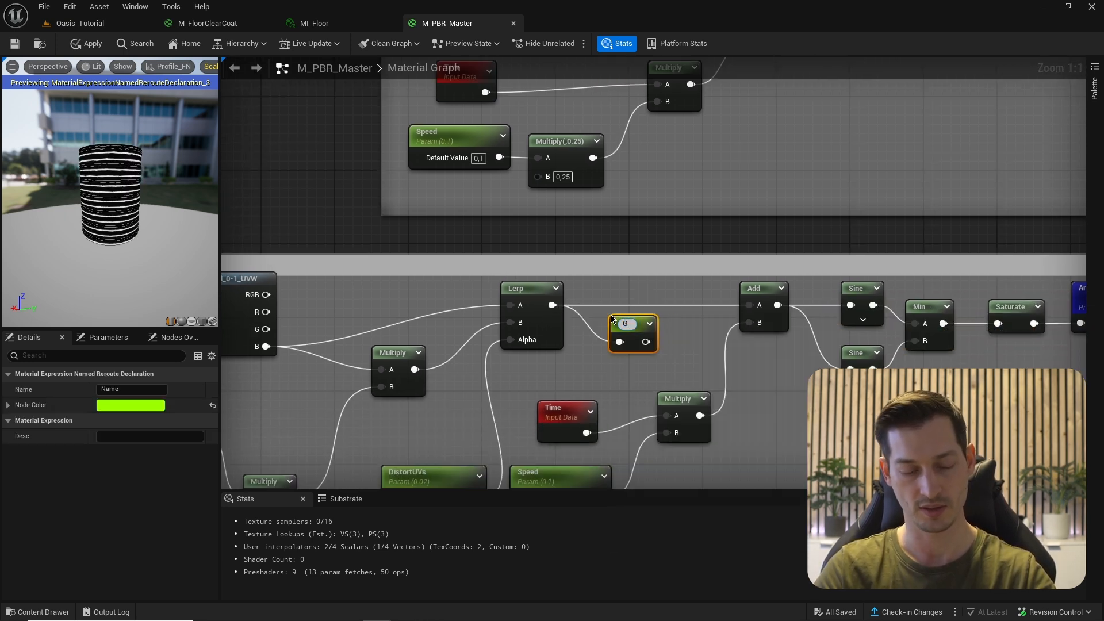
text(Gradient)
click(723, 286)
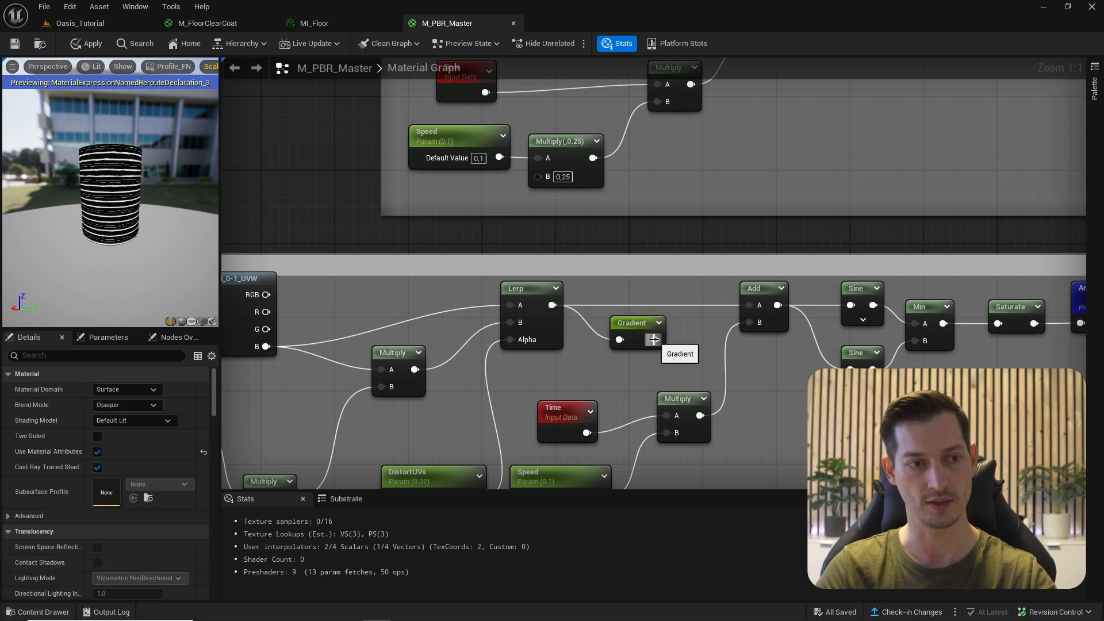
drag(654, 339, 748, 305)
drag(638, 336, 639, 301)
- Replace the invalid reroute in the colour section with Gradient and preview WaveColors
right_drag(684, 200, 706, 354)
right_click(600, 197)
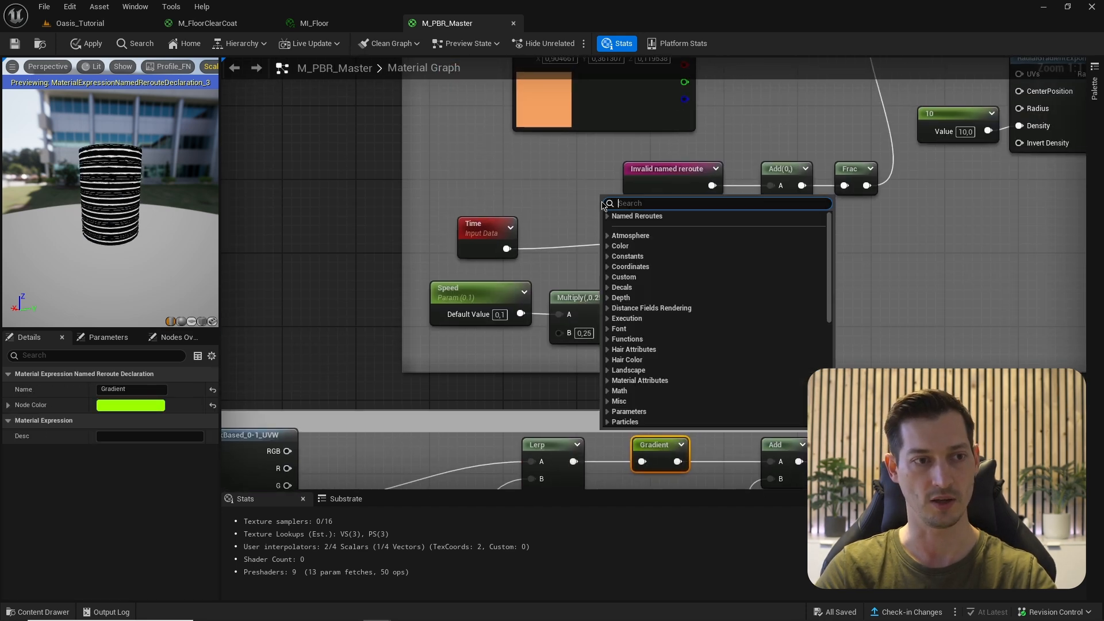
click(608, 216)
click(621, 237)
drag(645, 218, 772, 186)
click(673, 170)
key(Delete)
drag(625, 222, 665, 197)
right_click(827, 154)
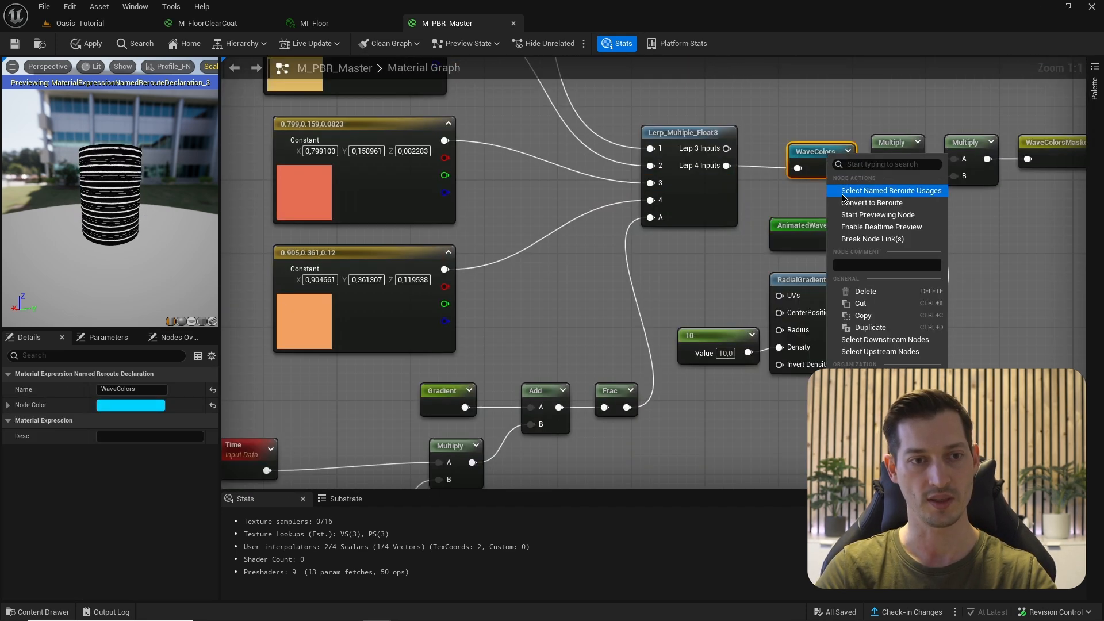
click(866, 216)
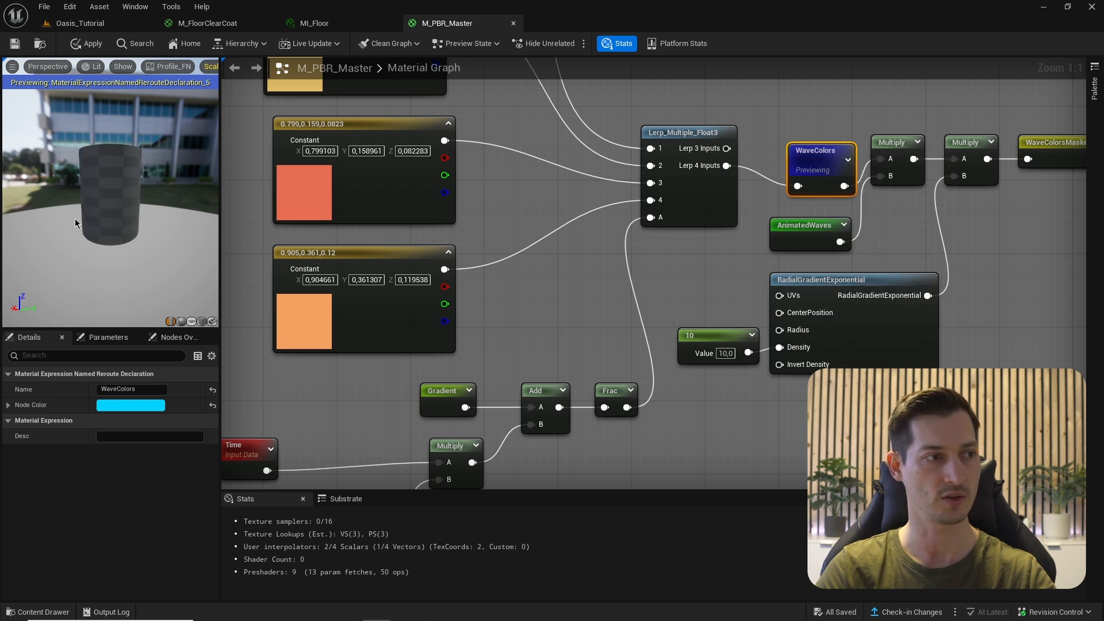
drag(75, 218, 287, 206)
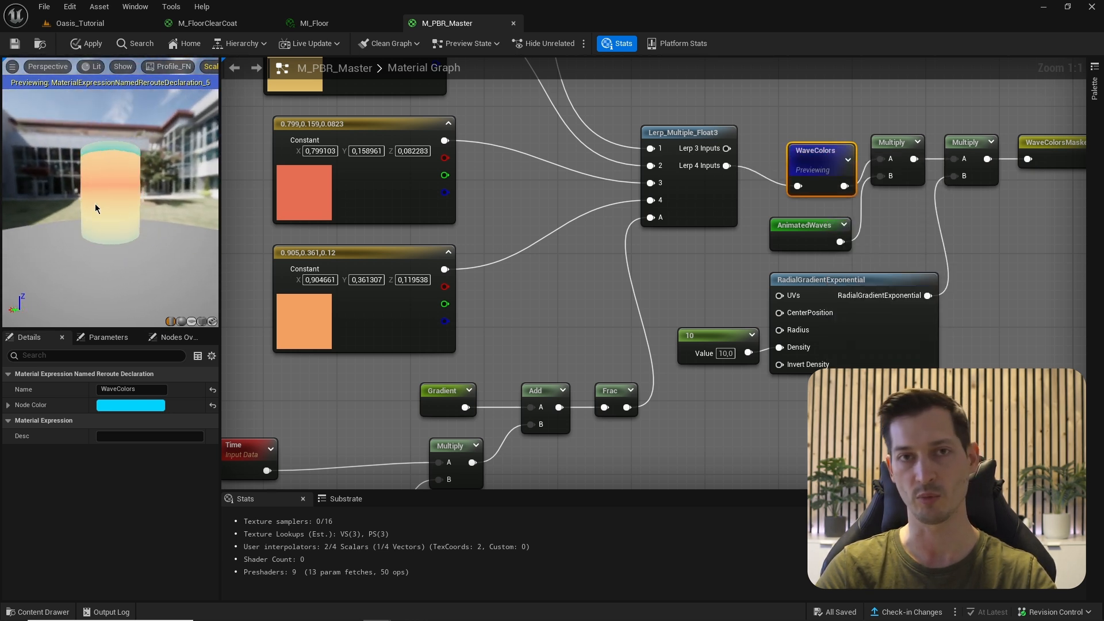
- Delete the unused 10 constant and RadialGradientExponential nodes, then reposition around BoundingBoxBased
scroll(909, 190, down, 1)
right_drag(909, 191, 804, 211)
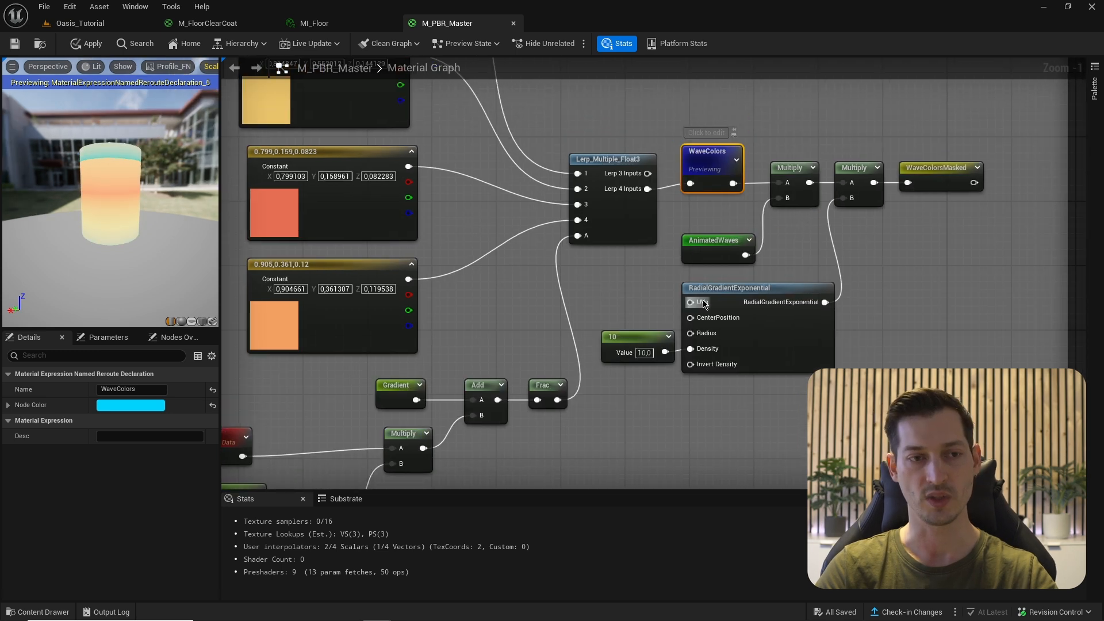
click(659, 311)
drag(622, 296, 803, 375)
key(Delete)
right_drag(748, 367, 747, 244)
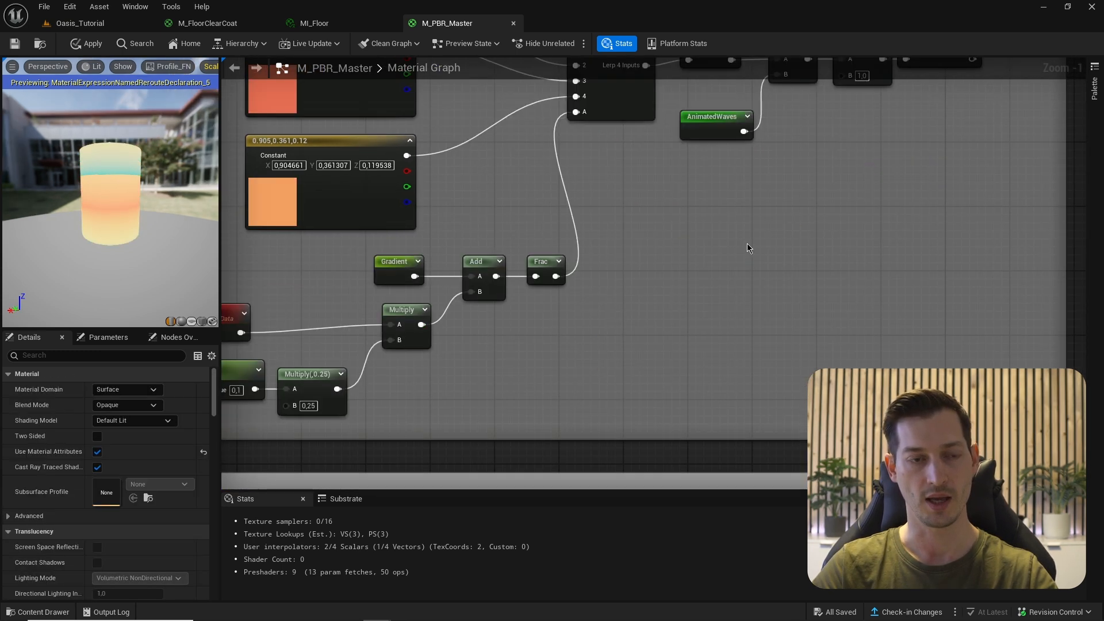
scroll(742, 340, down, 3)
right_drag(742, 339, 746, 203)
scroll(771, 316, up, 2)
right_drag(771, 316, 868, 315)
scroll(844, 308, up, 1)
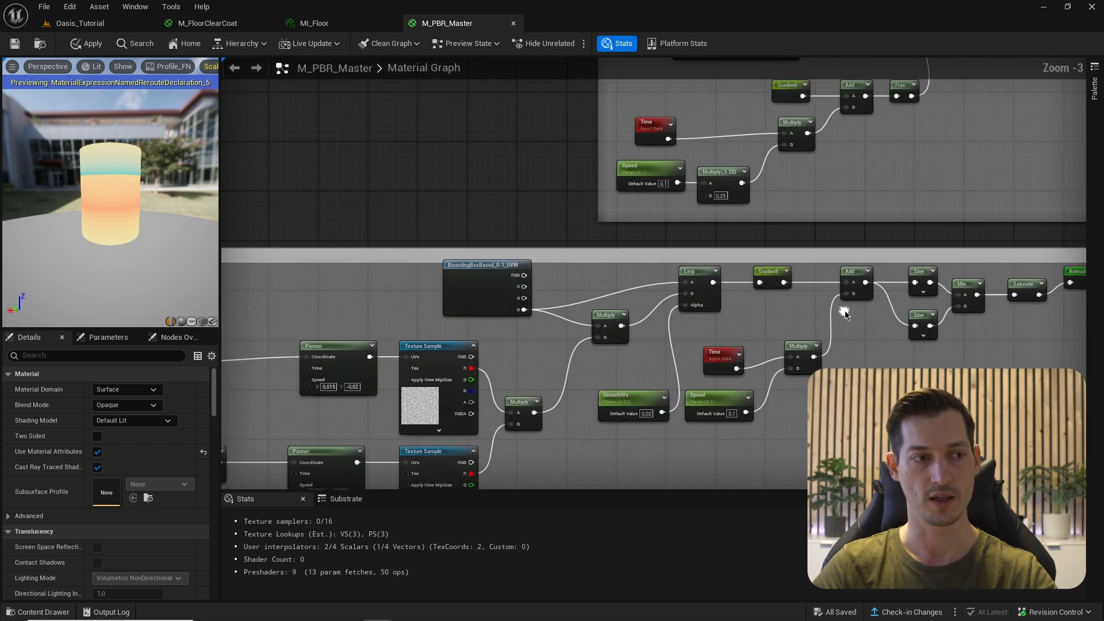
scroll(489, 305, up, 1)
right_drag(489, 304, 560, 315)
key(ctrl+z)
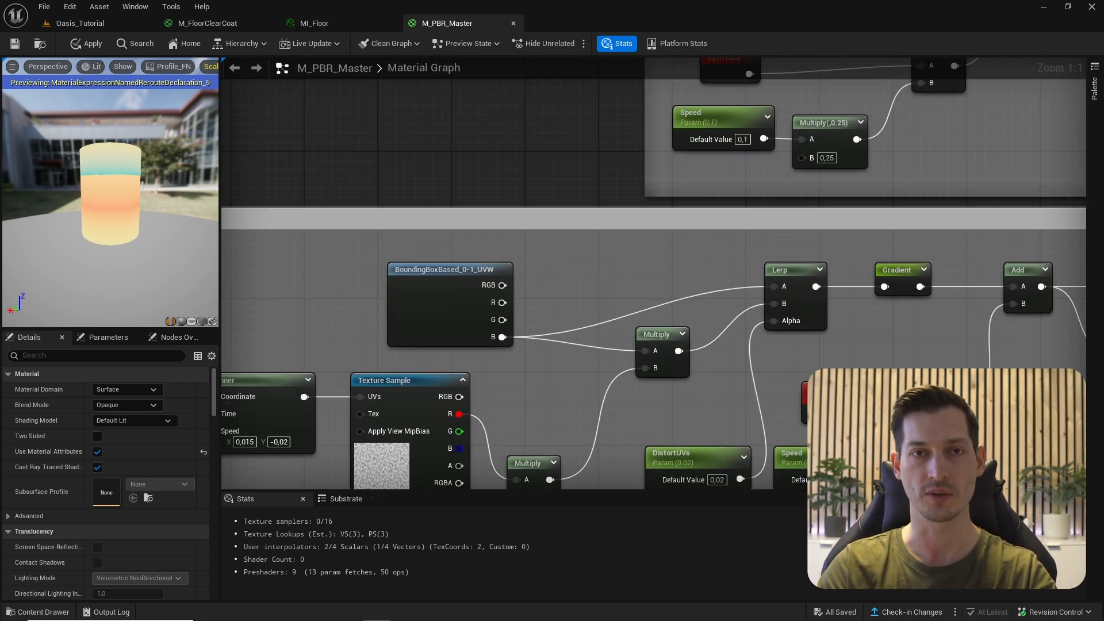
- Add a 1-x after the B output followed by a SmoothStep with Min 0.4, Max 0.8
drag(502, 337, 561, 296)
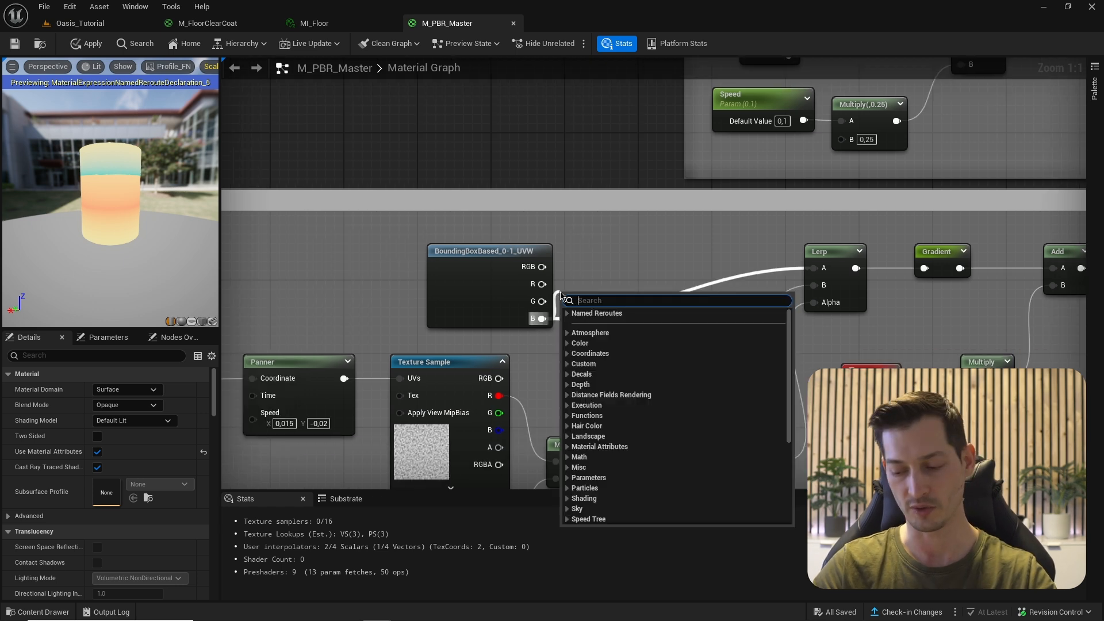
text(1-x)
key(Return)
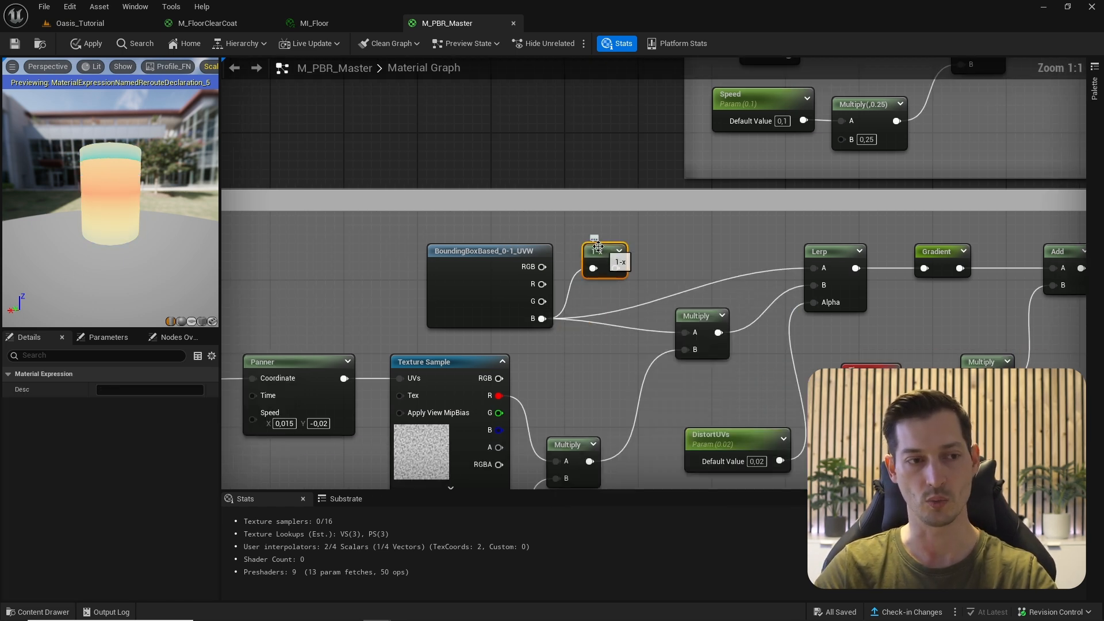
drag(615, 268, 674, 251)
text(smoo)
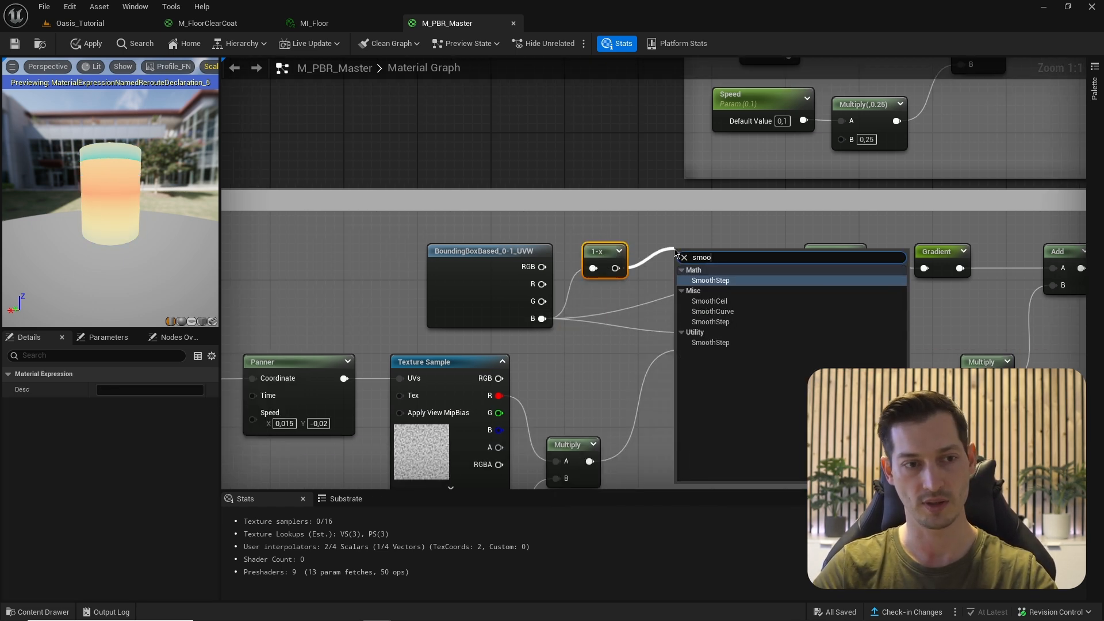
key(Return)
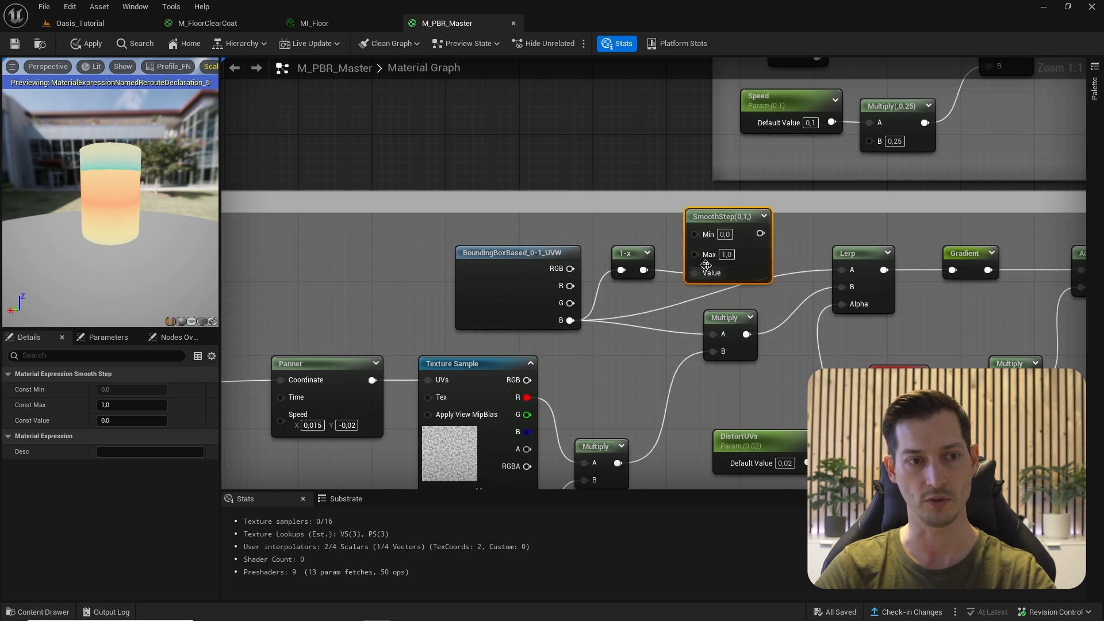
text(,4)
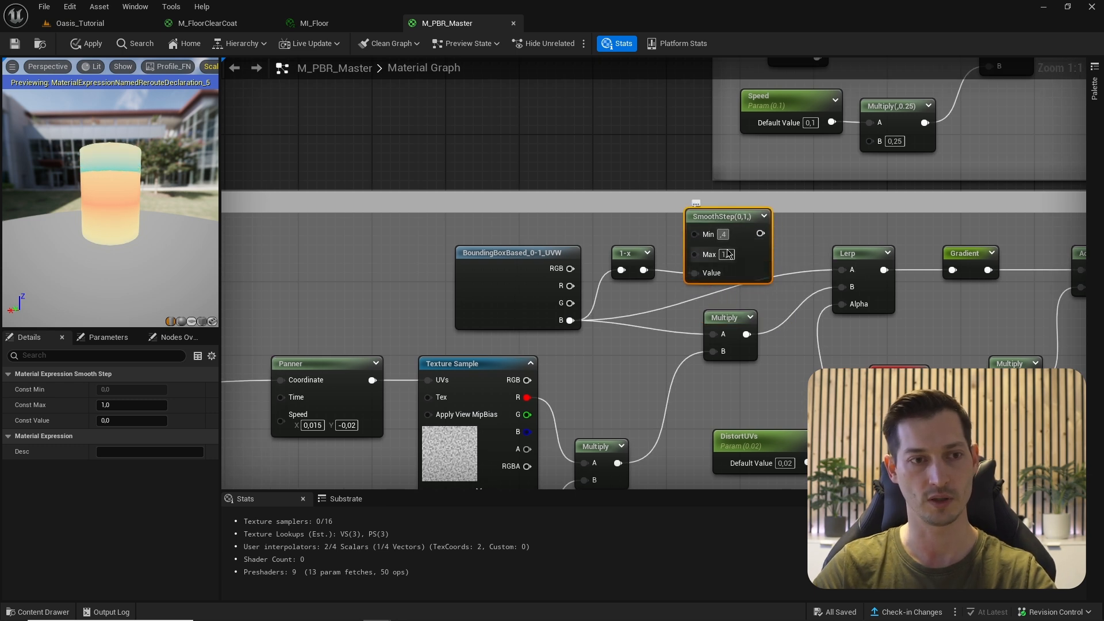
click(728, 255)
text(,8)
- Preview the 1-x and SmoothStep results on the cylinder, then shift the gradient nodes left
right_click(628, 285)
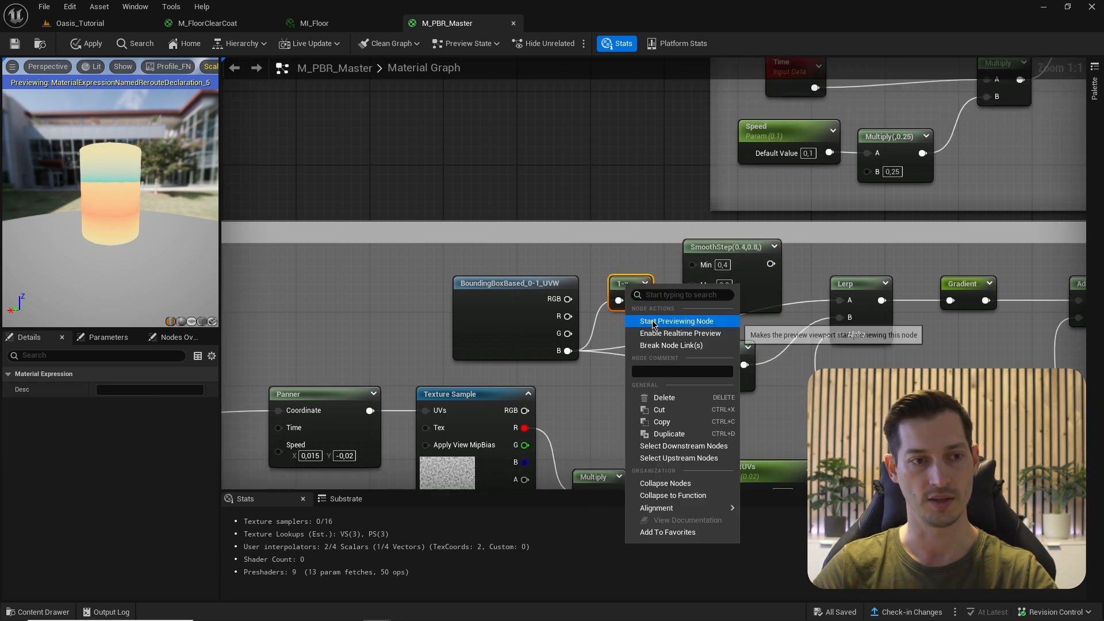
click(650, 323)
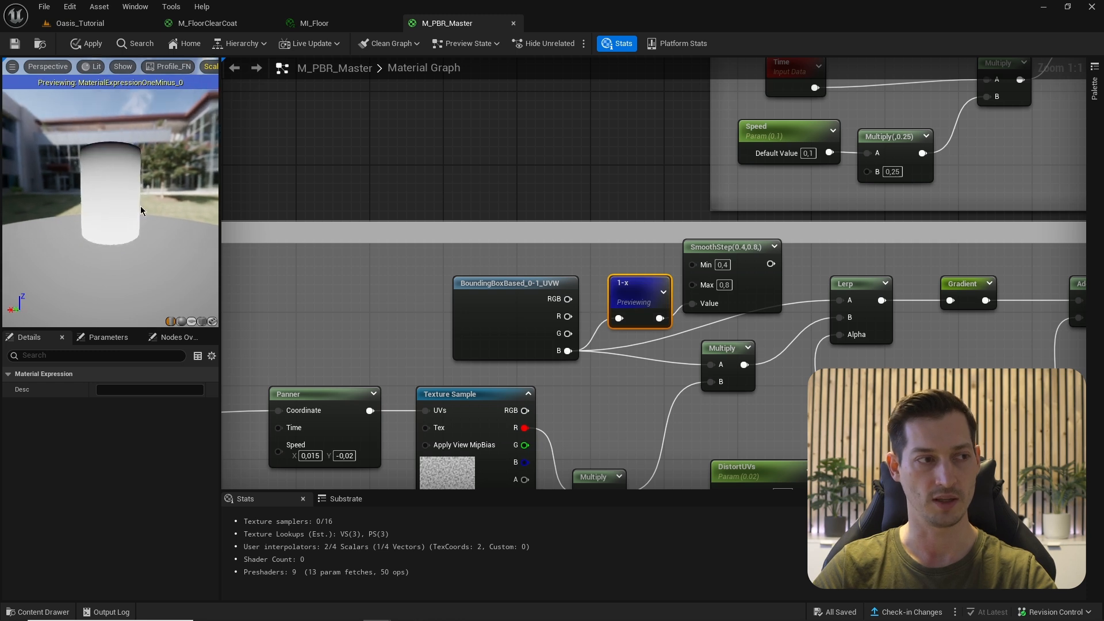
right_click(724, 249)
click(742, 283)
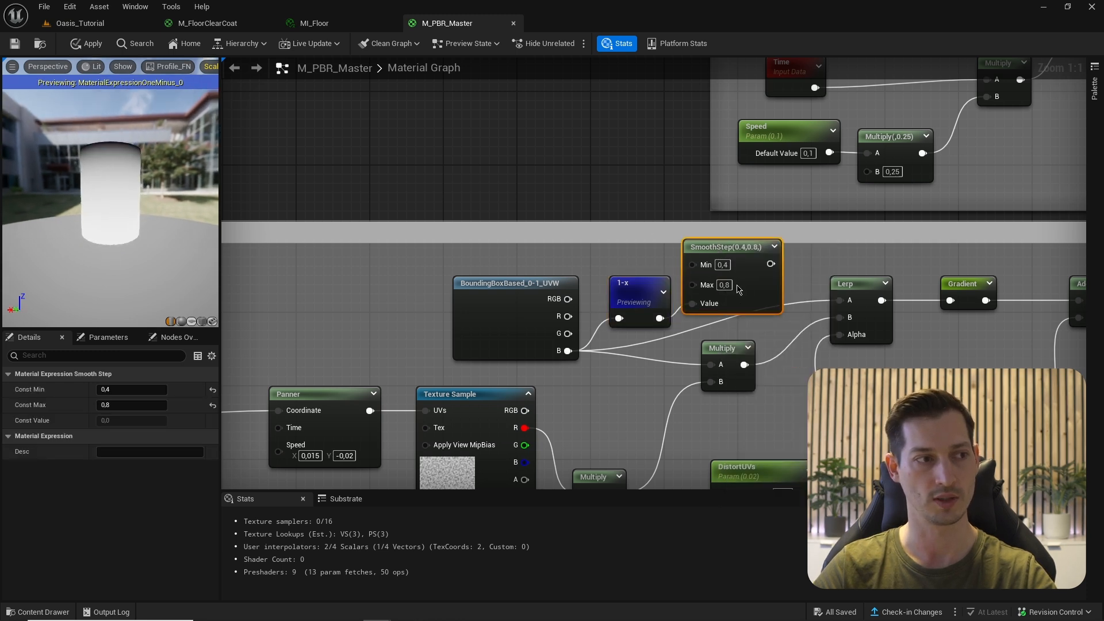
drag(68, 212, 103, 212)
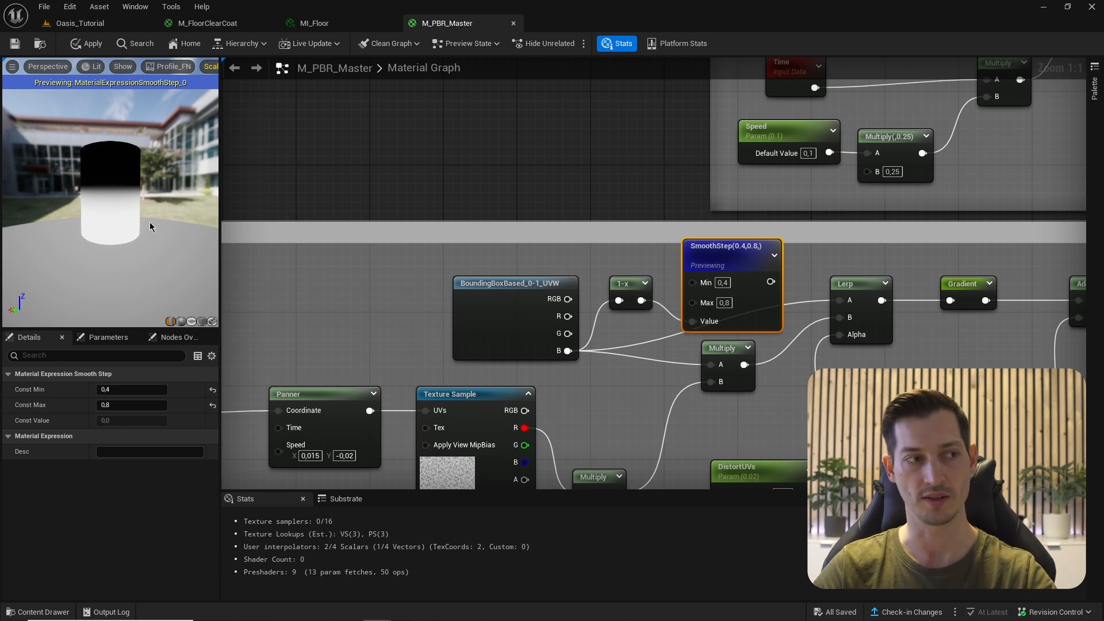
right_click(746, 256)
click(759, 288)
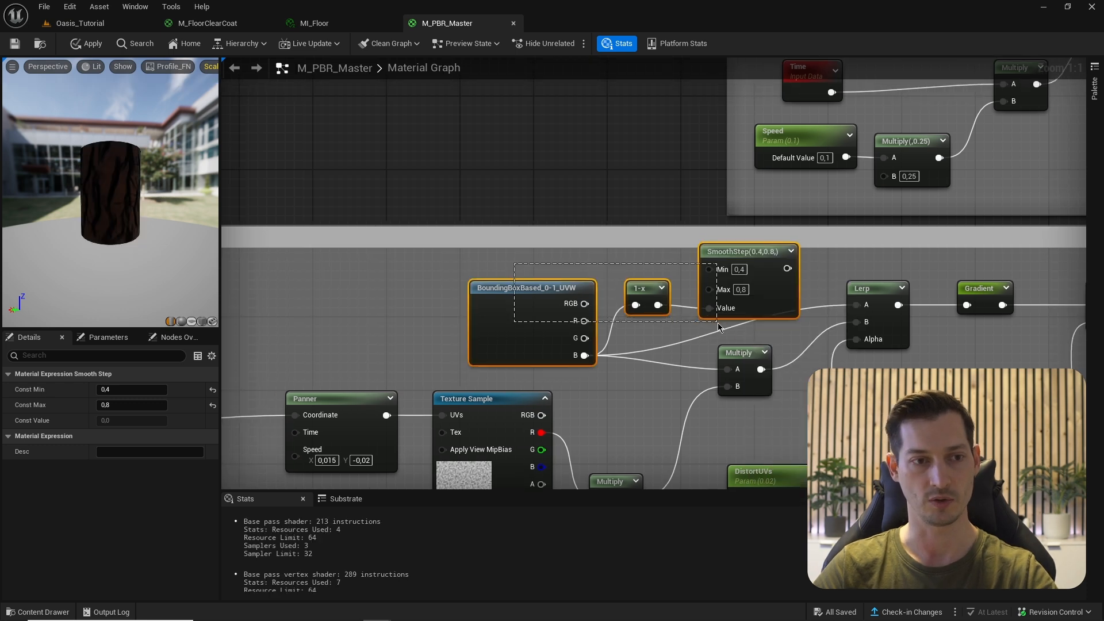
drag(451, 268, 636, 315)
- Store the SmoothStep output in a named reroute called 'GradientMask'
right_click(722, 298)
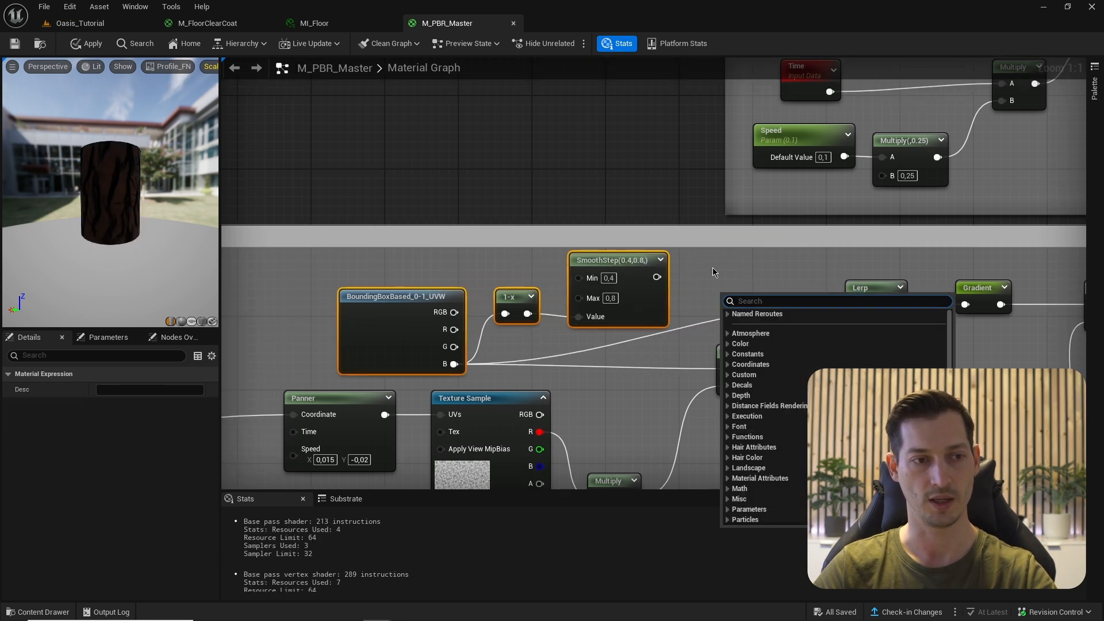
drag(659, 277, 701, 283)
text(lerp)
key(Escape)
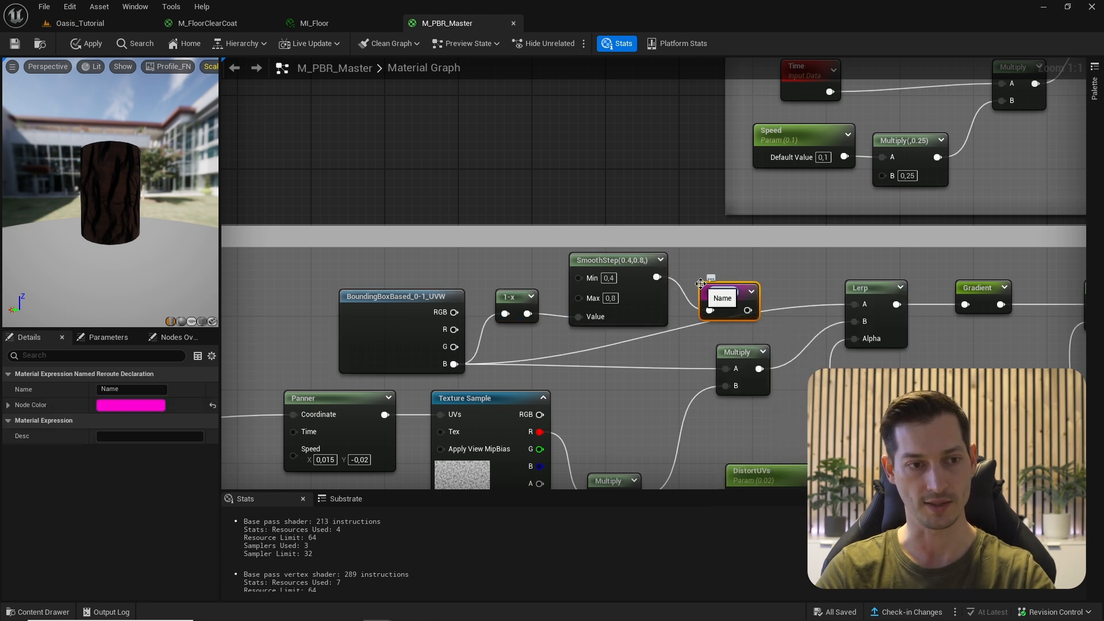
text(GradientMask)
key(Return)
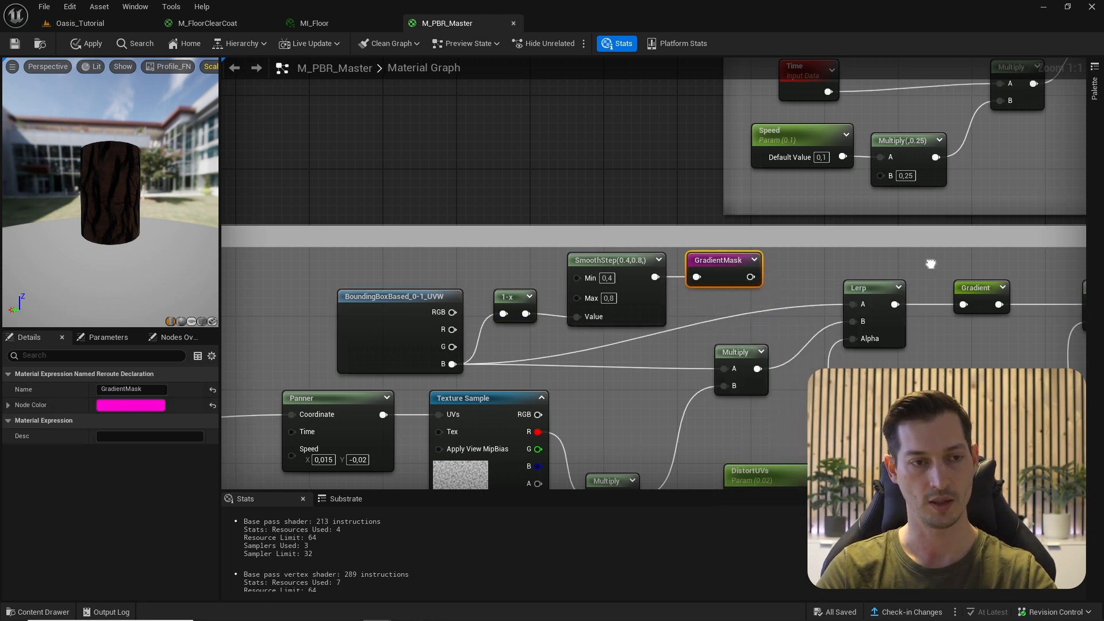
scroll(863, 287, down, 6)
scroll(874, 309, up, 2)
scroll(874, 310, up, 4)
- Plug a GradientMask reroute into the WaveColors Multiply's B input and preview WaveColorsMasked
right_click(755, 288)
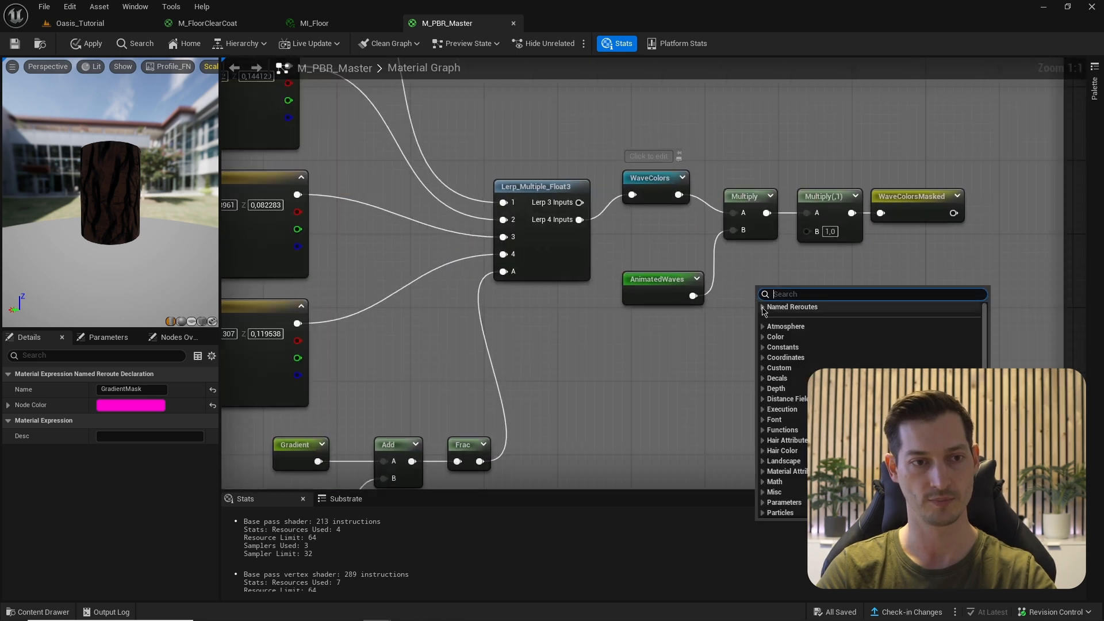
click(787, 314)
drag(818, 311, 807, 230)
drag(787, 304, 711, 334)
right_click(920, 199)
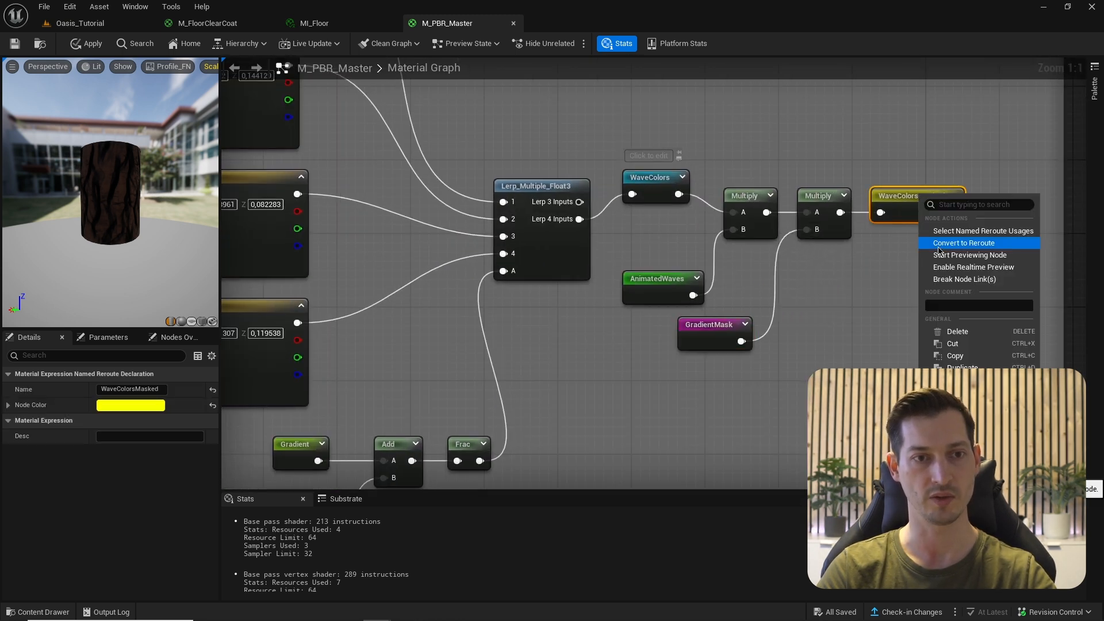
click(943, 255)
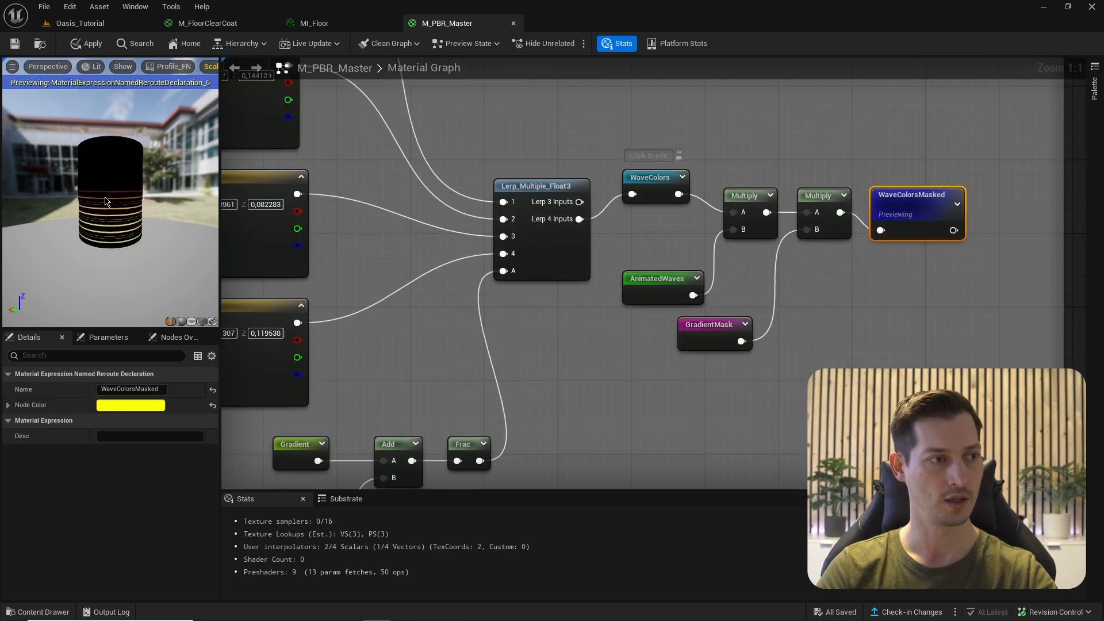
mouse_move(105, 200)
mouse_down()
mouse_move(111, 189)
mouse_move(98, 188)
mouse_up()
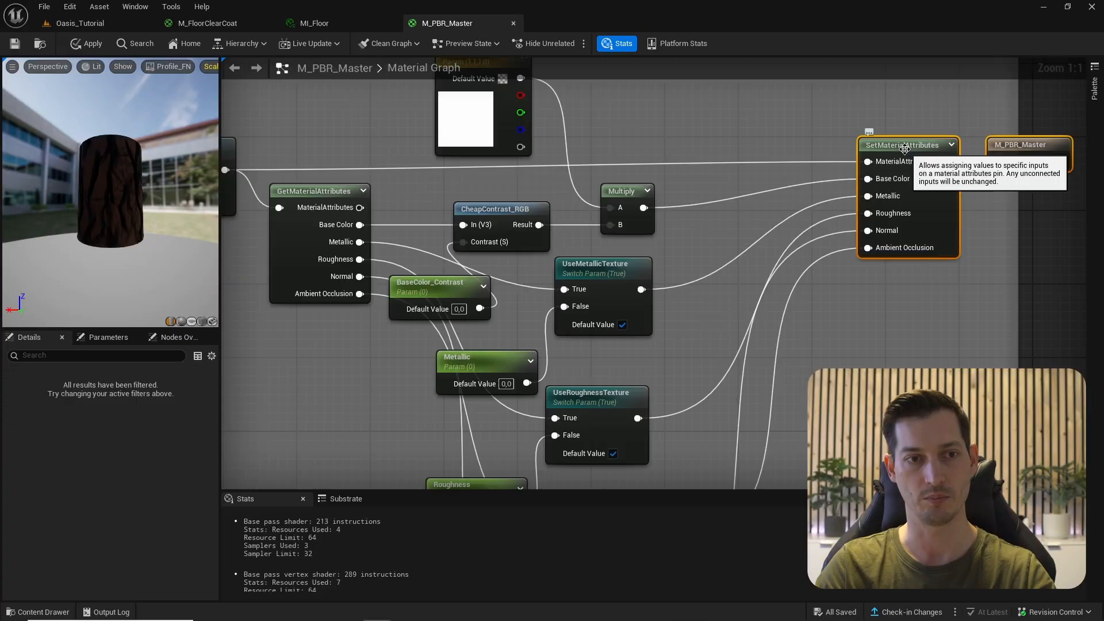
- Add a sixth EmissiveColor attribute to the SetMaterialAttributes node
drag(897, 145, 815, 145)
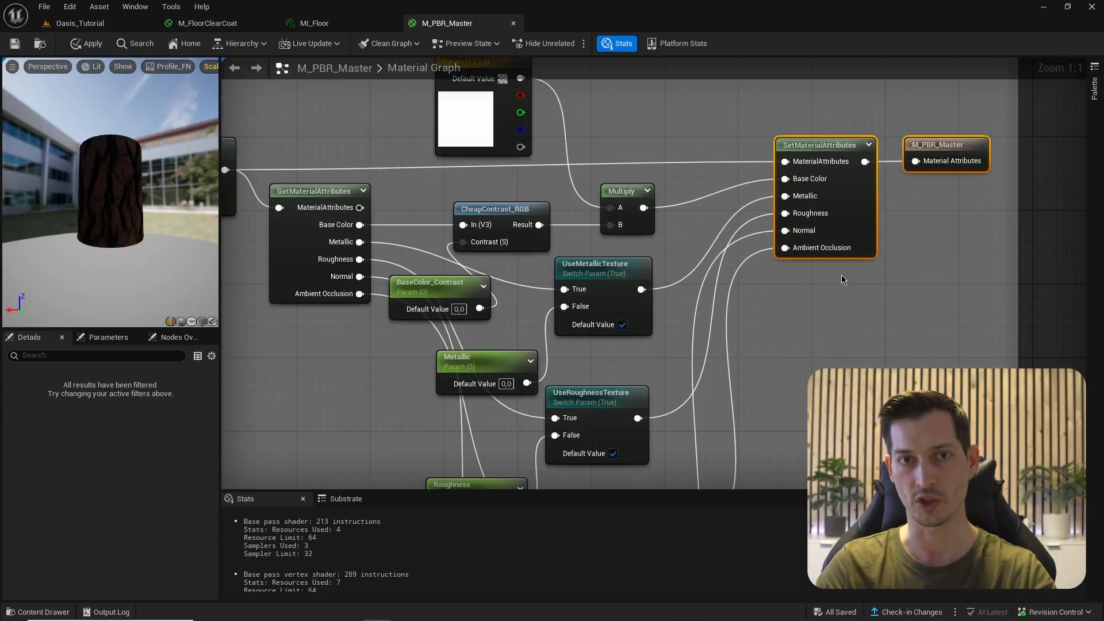
click(838, 311)
click(846, 204)
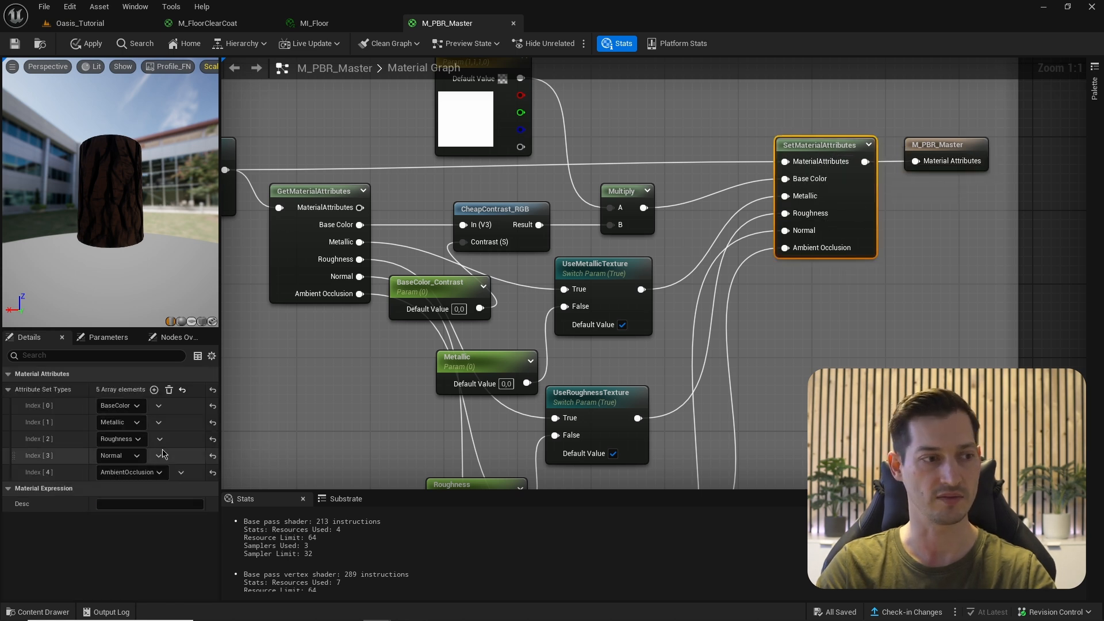
click(154, 390)
click(120, 489)
text(emis)
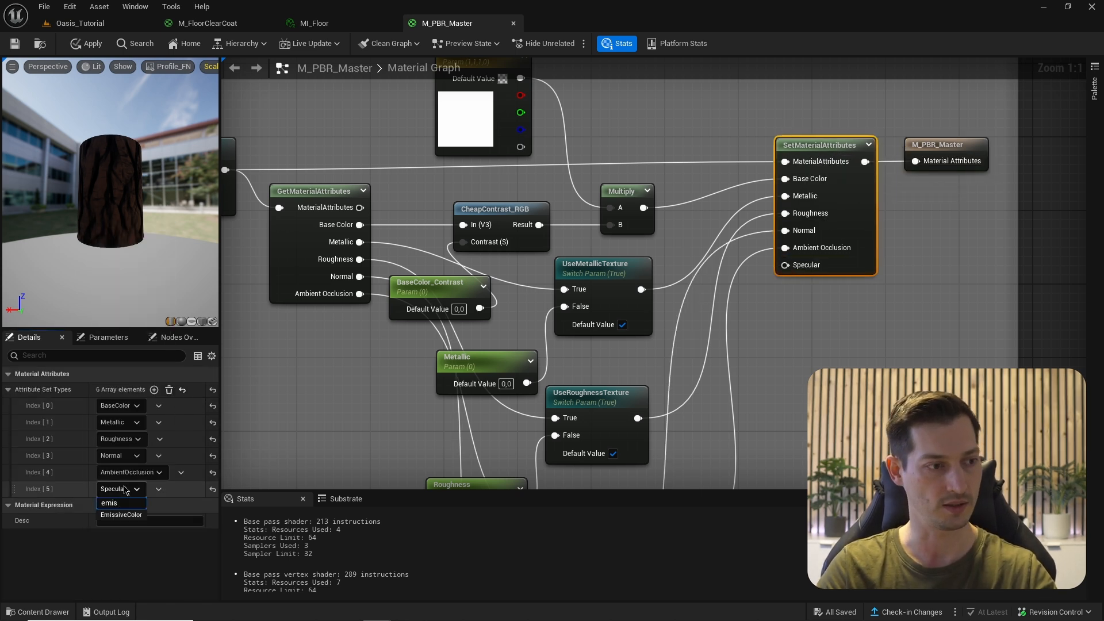
click(121, 515)
- Wire the WaveColorsMasked reroute into a new Multiply and add a scalar parameter named Boost
right_drag(781, 349, 780, 204)
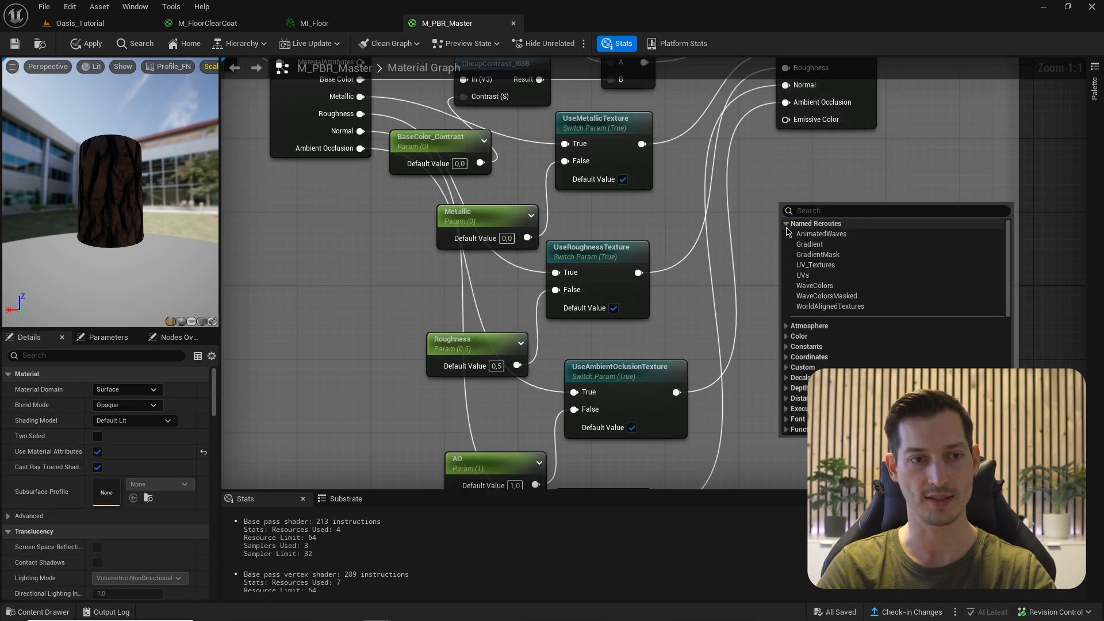
click(826, 295)
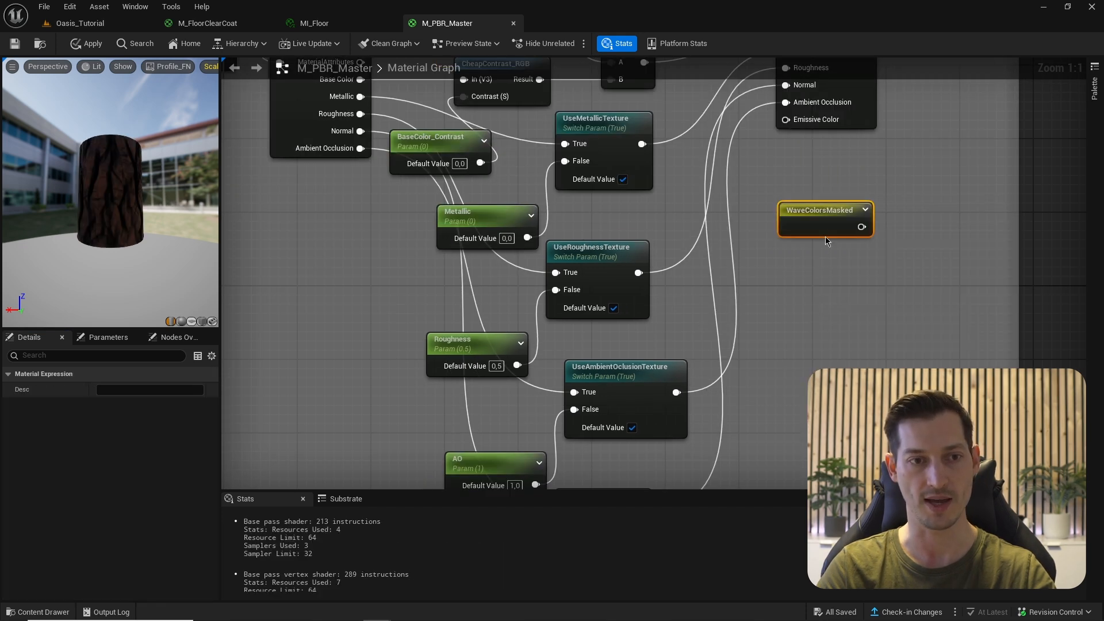
right_drag(897, 69, 737, 164)
drag(665, 154, 843, 154)
right_drag(694, 448, 661, 286)
click(699, 267)
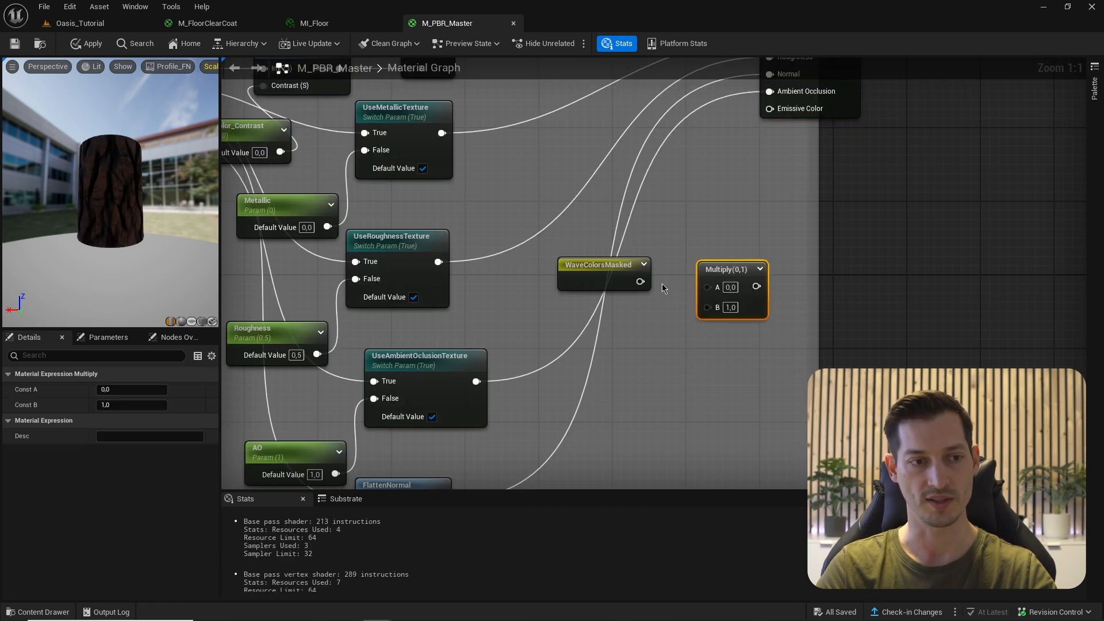
drag(640, 281, 709, 288)
click(579, 354)
text(Boost)
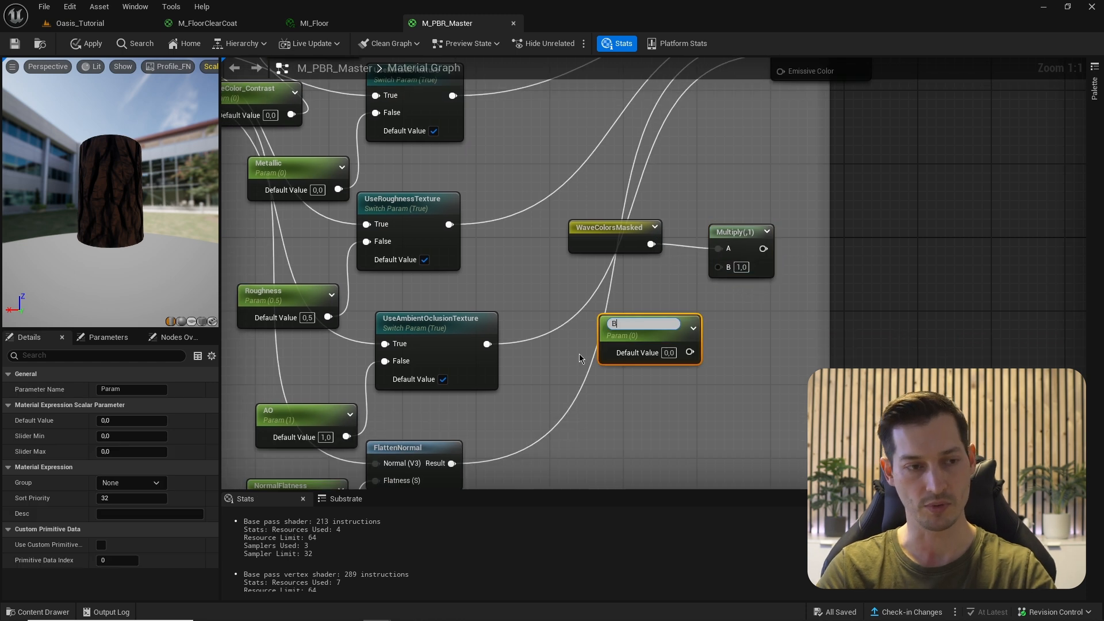
key(Return)
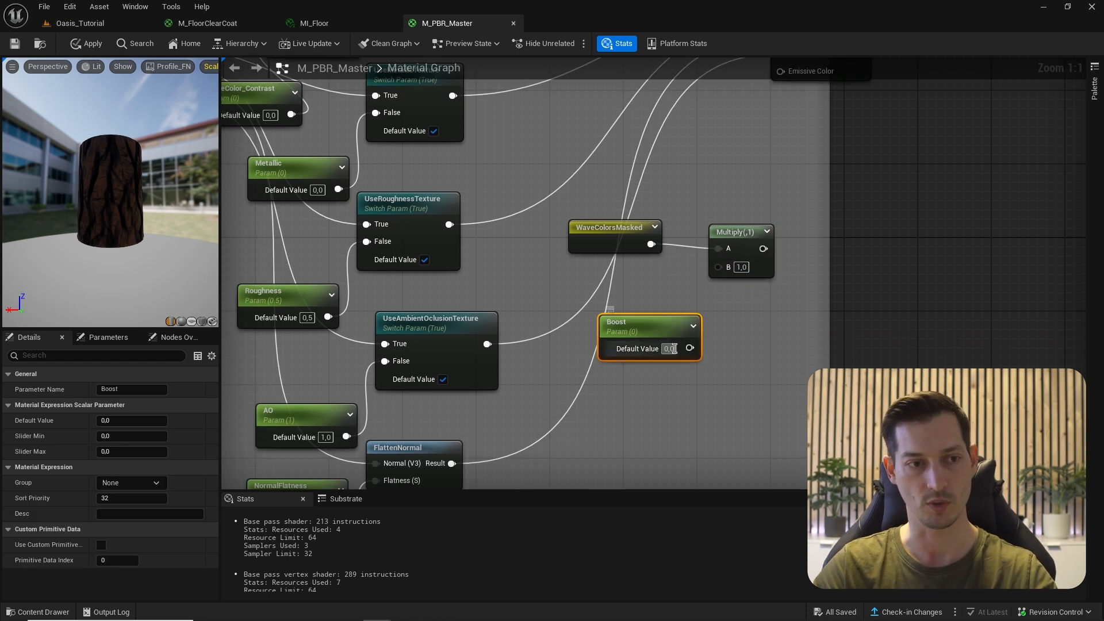
- Give Boost a default of 10, wire it into Multiply B, and group the wave nodes
text(10)
key(Return)
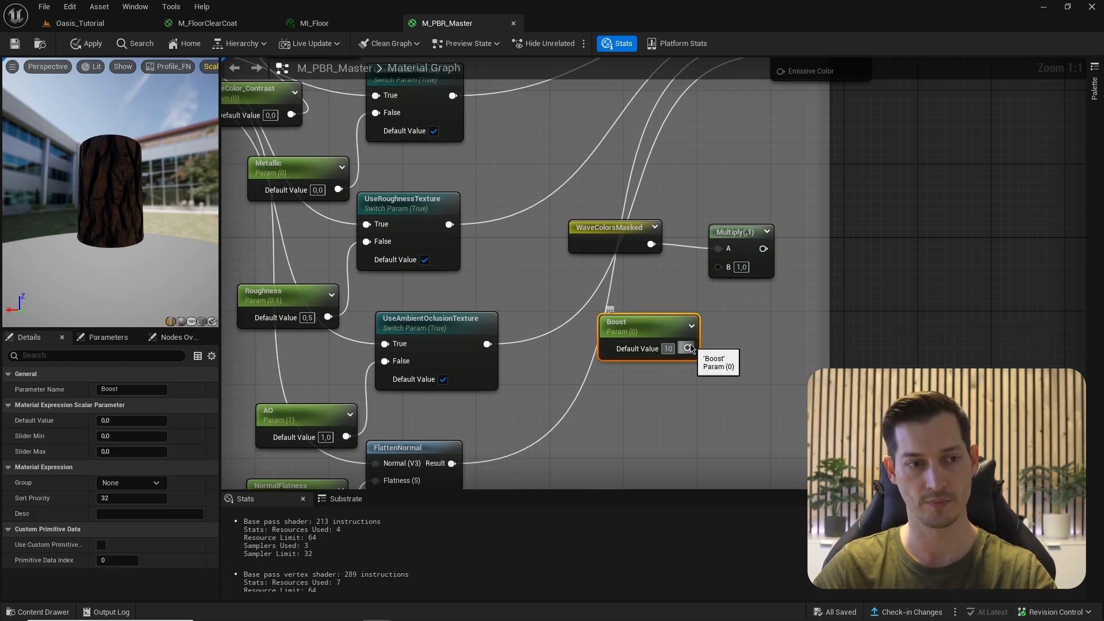
drag(690, 348, 718, 266)
right_drag(719, 267, 596, 284)
drag(596, 284, 770, 306)
right_drag(768, 301, 724, 278)
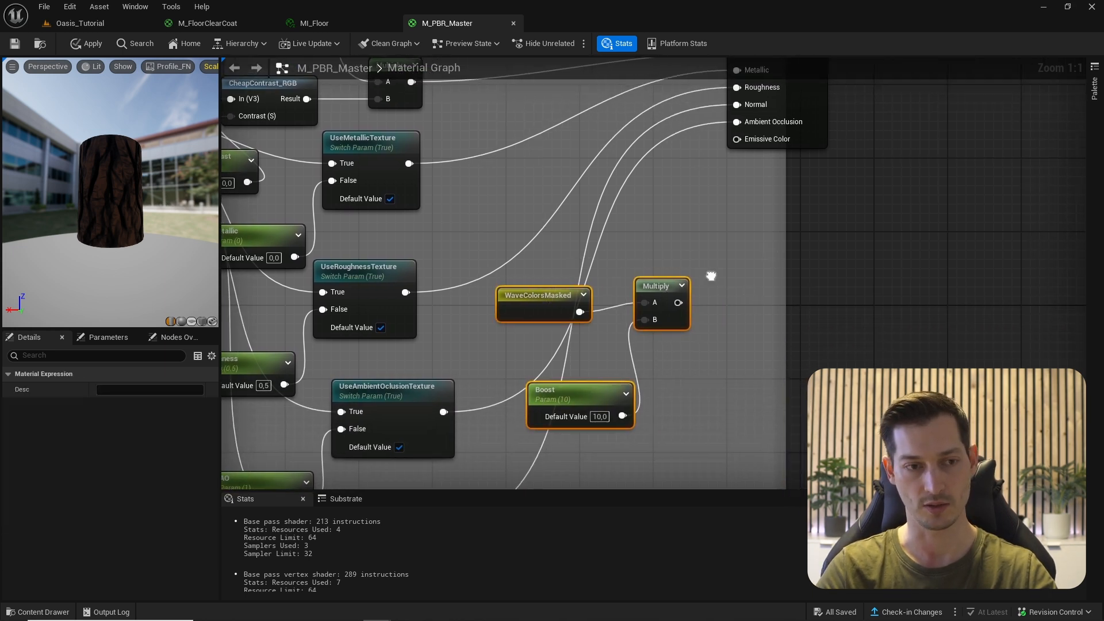
- Add a UseAnimatedWaves switch parameter fed by the Multiply on its True input
right_click(711, 278)
text(switch)
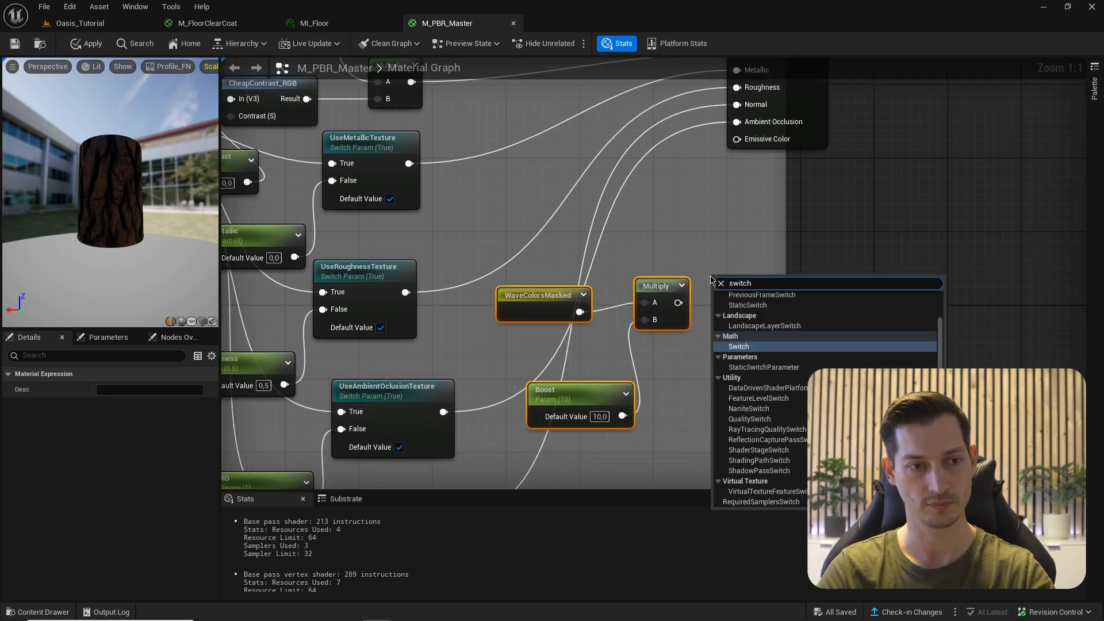
key(Down)
key(Down)
key(Return)
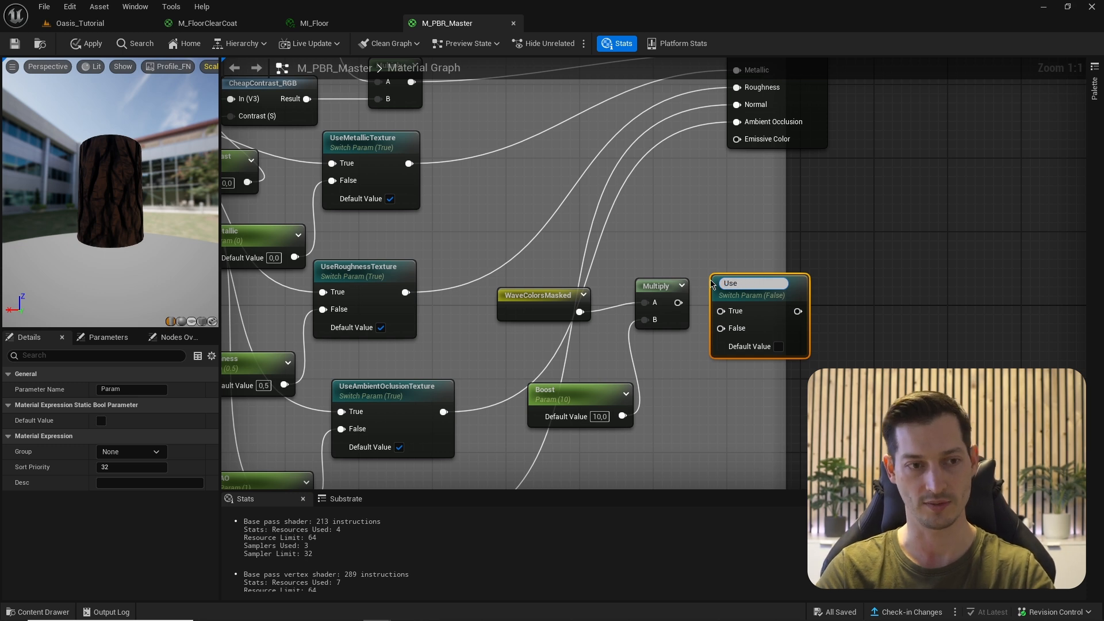
text(UseAnimatedWaves)
key(Return)
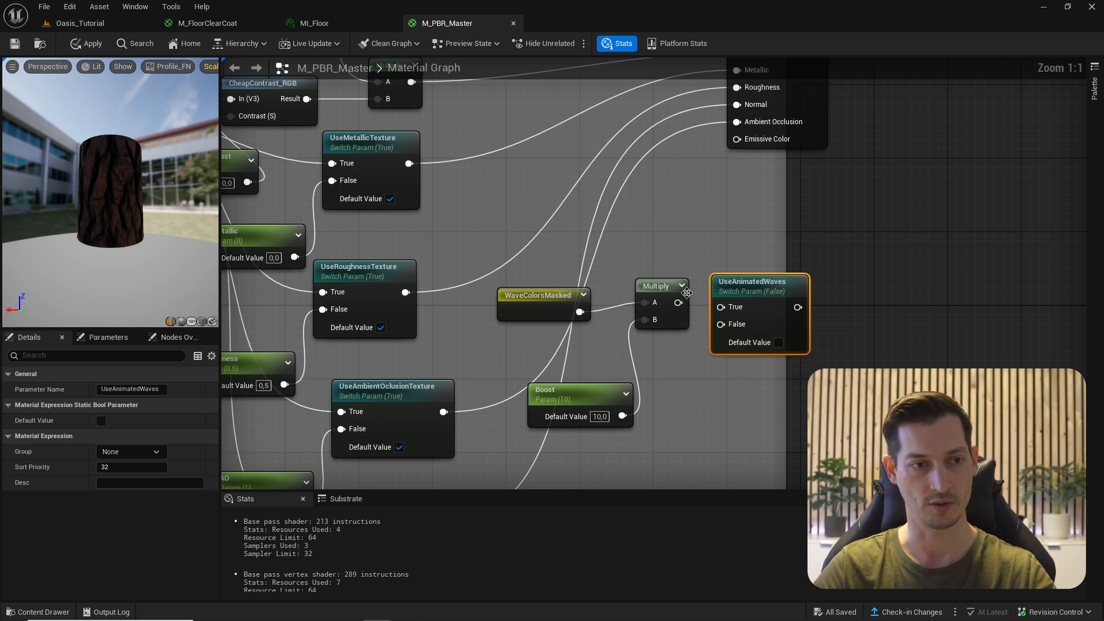
drag(679, 302, 769, 277)
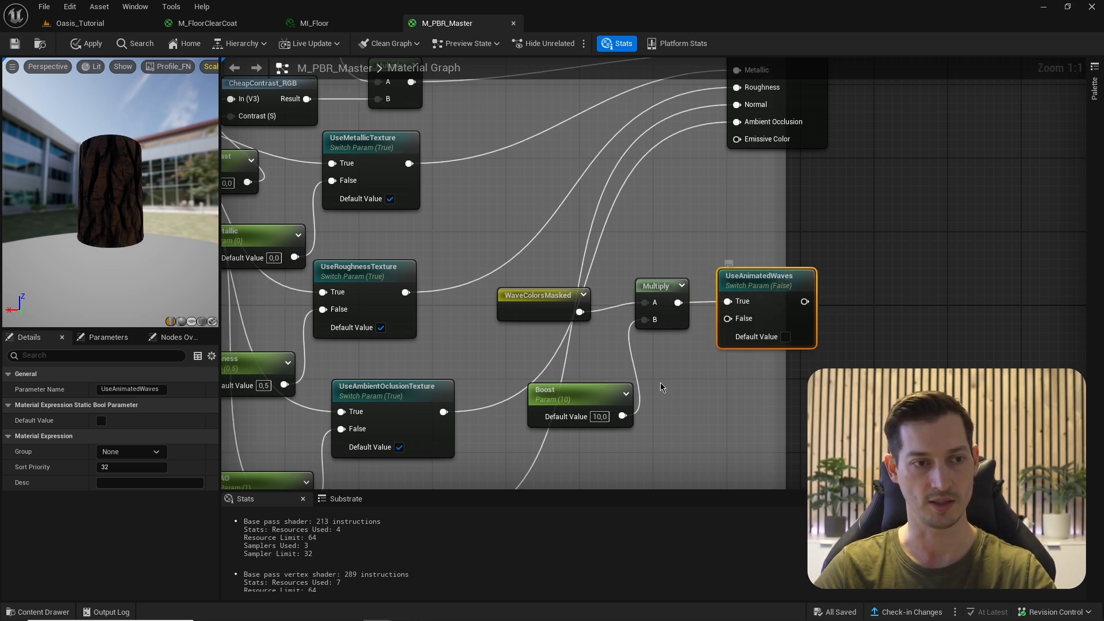
- Feed a constant 0 into the switch's False input and widen the comment region
right_drag(661, 387, 687, 336)
click(689, 340)
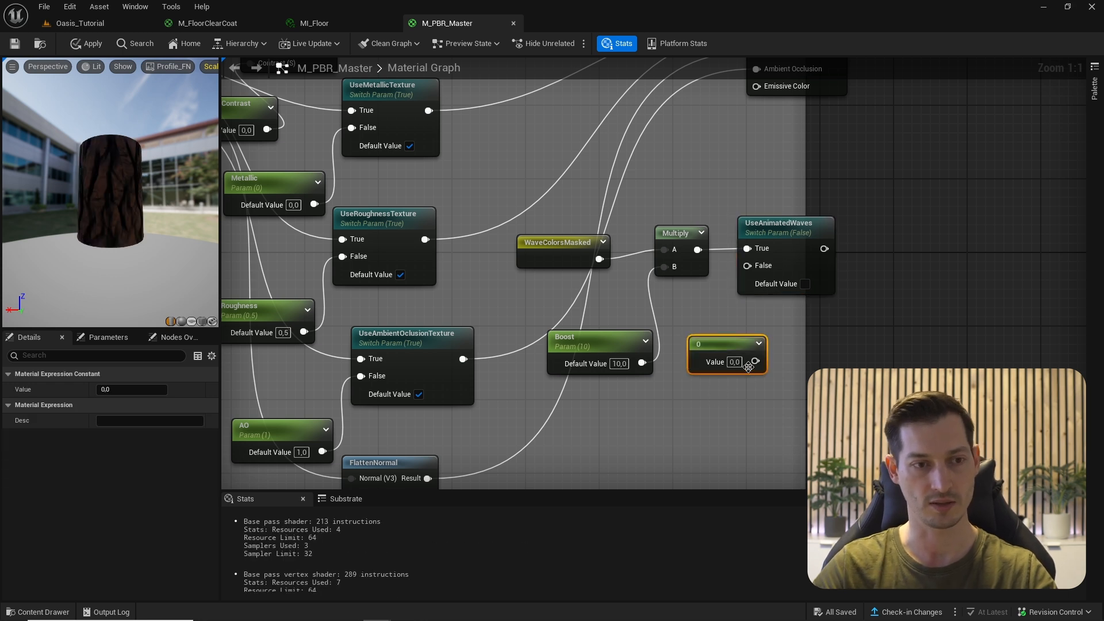
drag(755, 361, 747, 265)
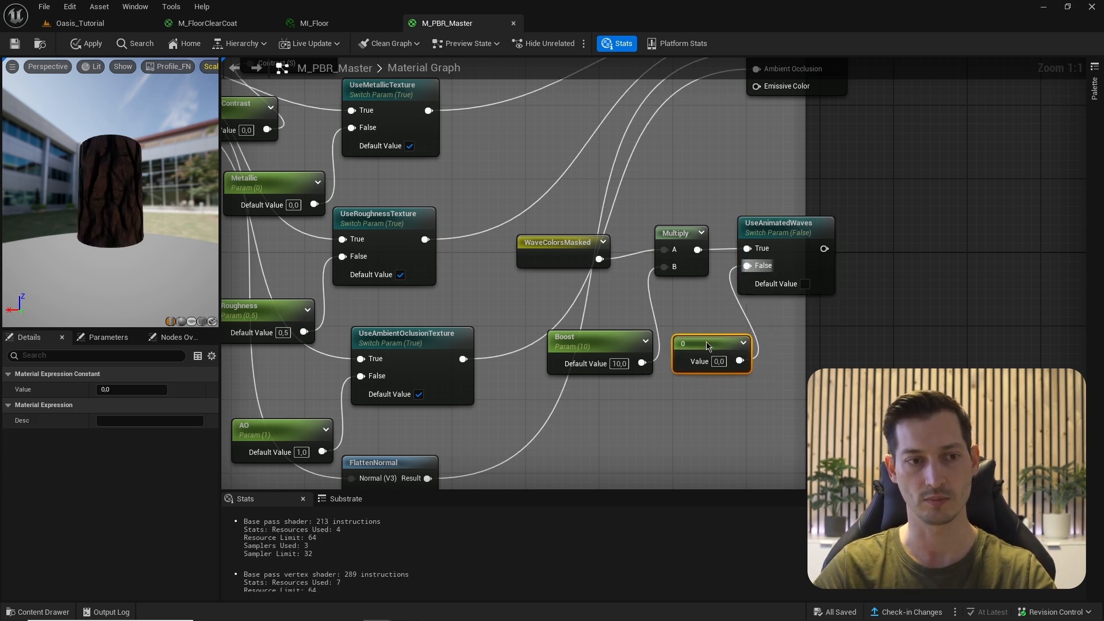
right_drag(821, 331, 782, 382)
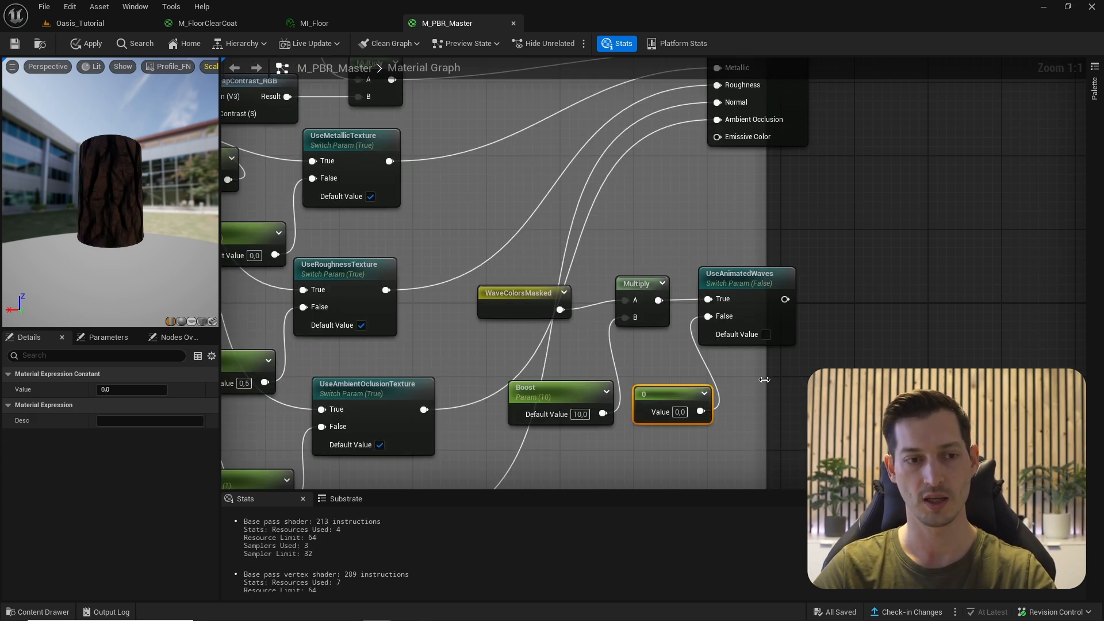
drag(765, 380, 890, 380)
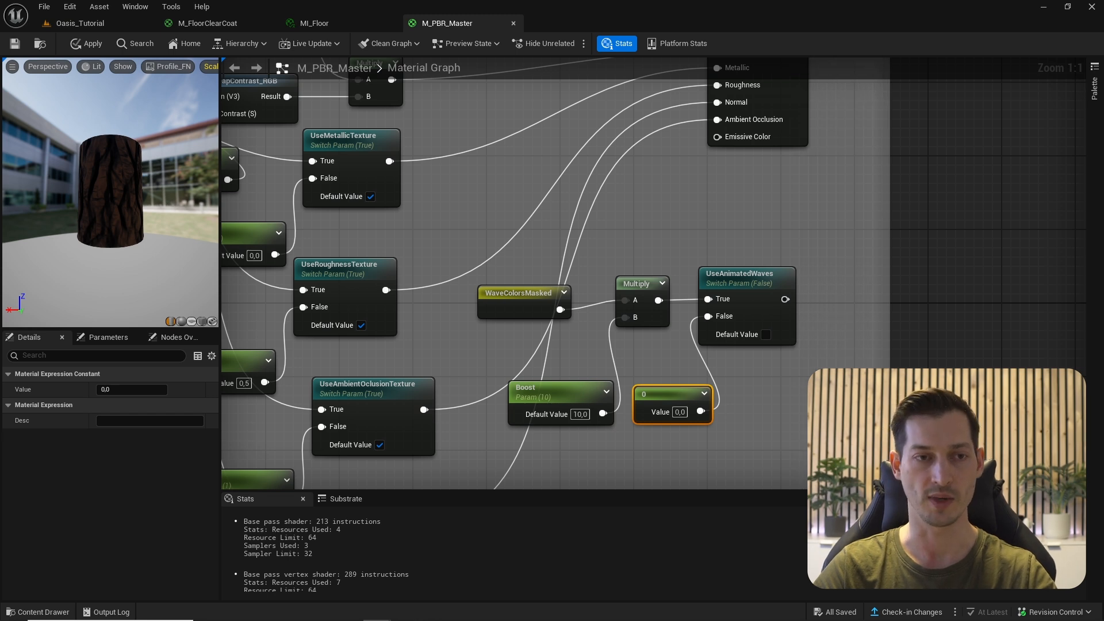
scroll(819, 326, down, 3)
scroll(820, 327, up, 2)
- Connect the UseAnimatedWaves output to the Emissive Color input
click(724, 366)
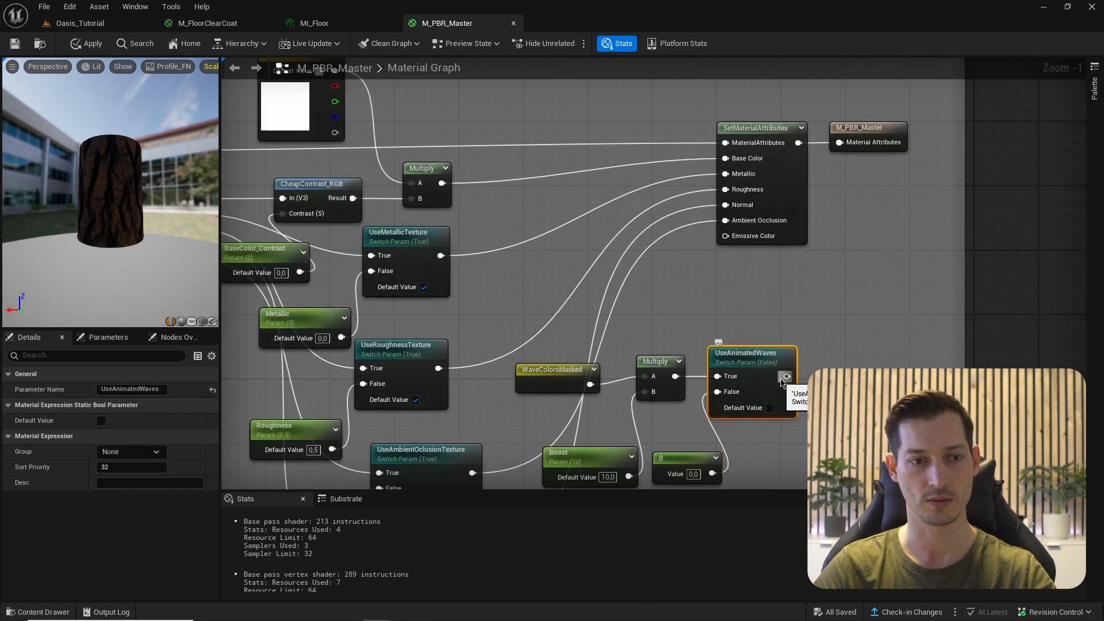
drag(787, 376, 725, 235)
right_drag(735, 280, 723, 190)
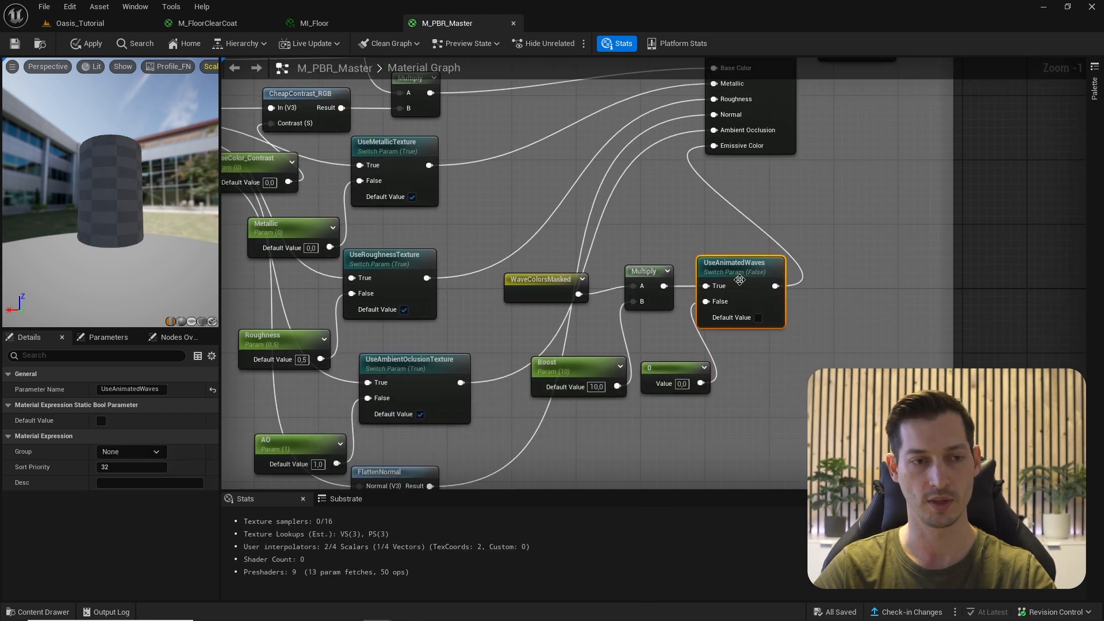
click(716, 288)
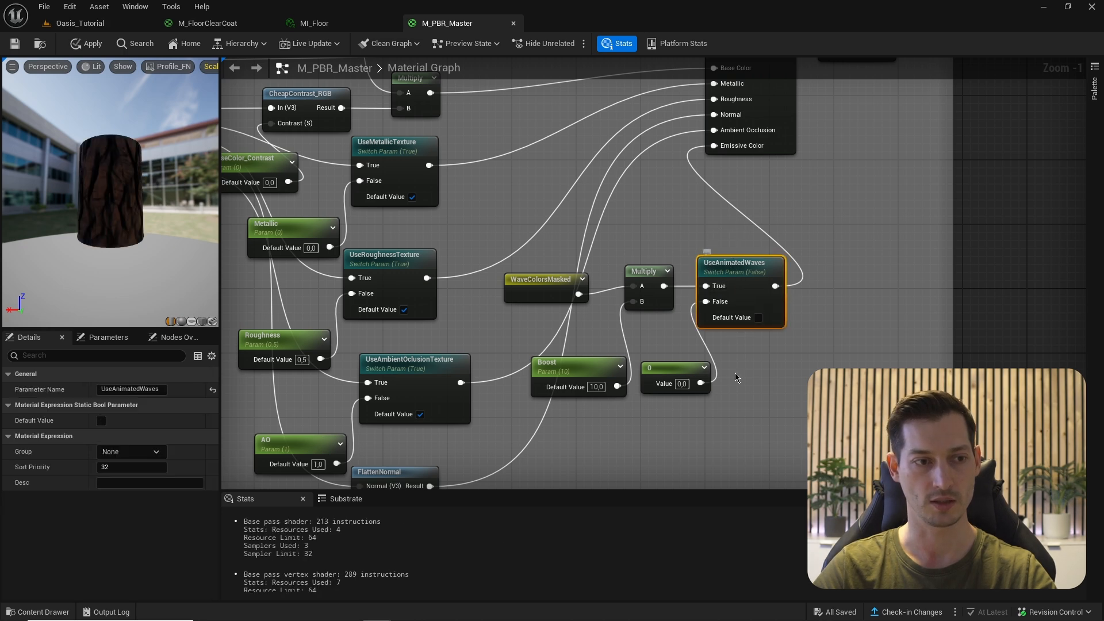
click(586, 363)
click(719, 302)
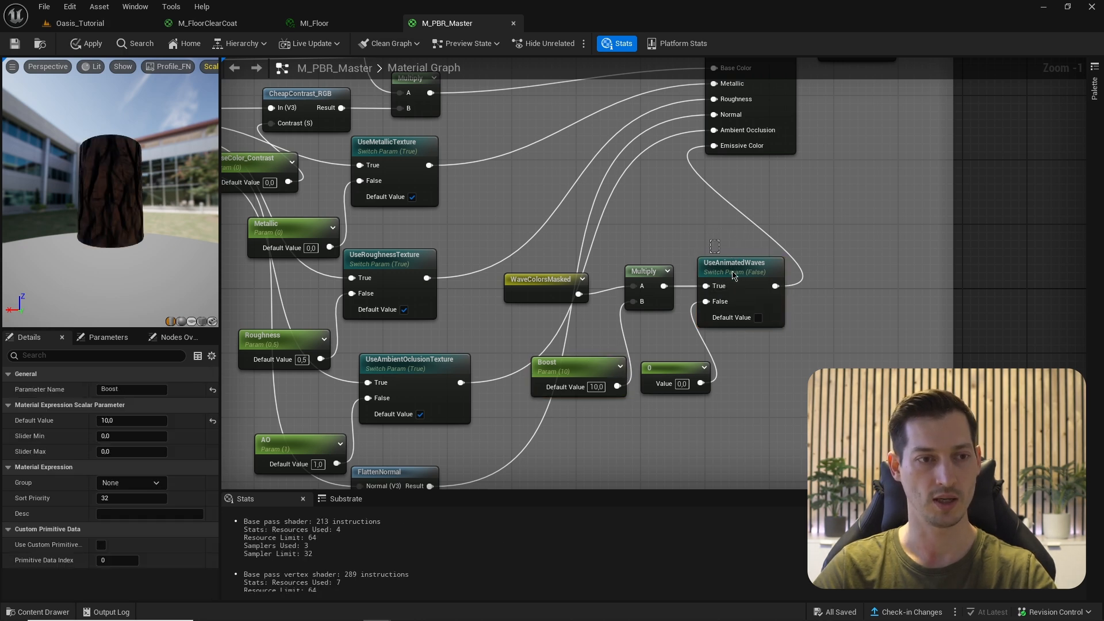
scroll(620, 253, down, 1)
right_drag(619, 253, 794, 396)
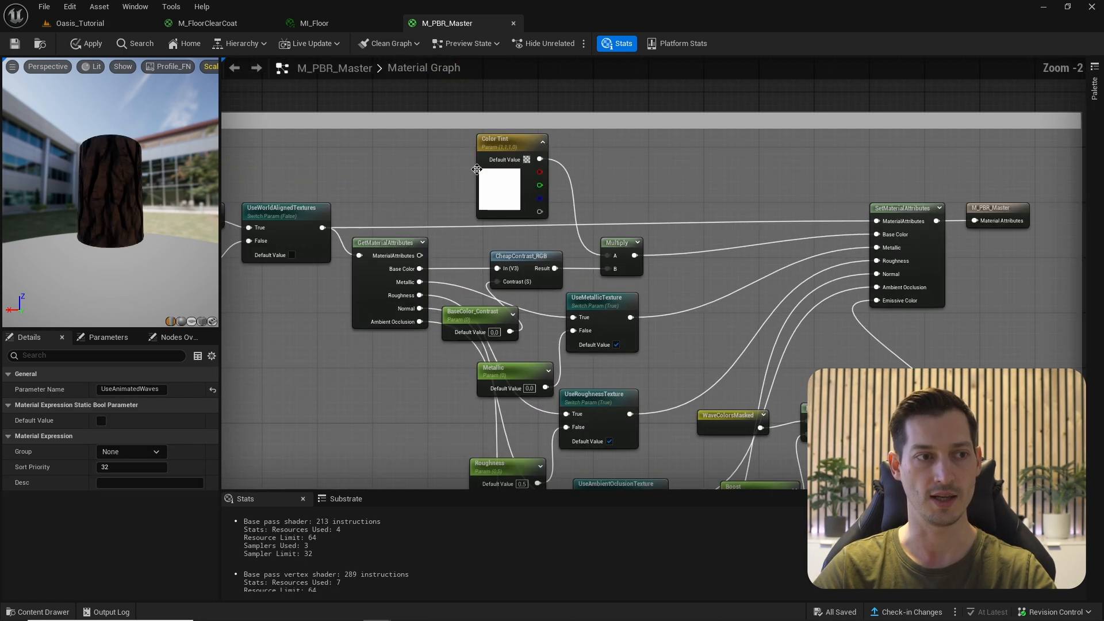
key(Home)
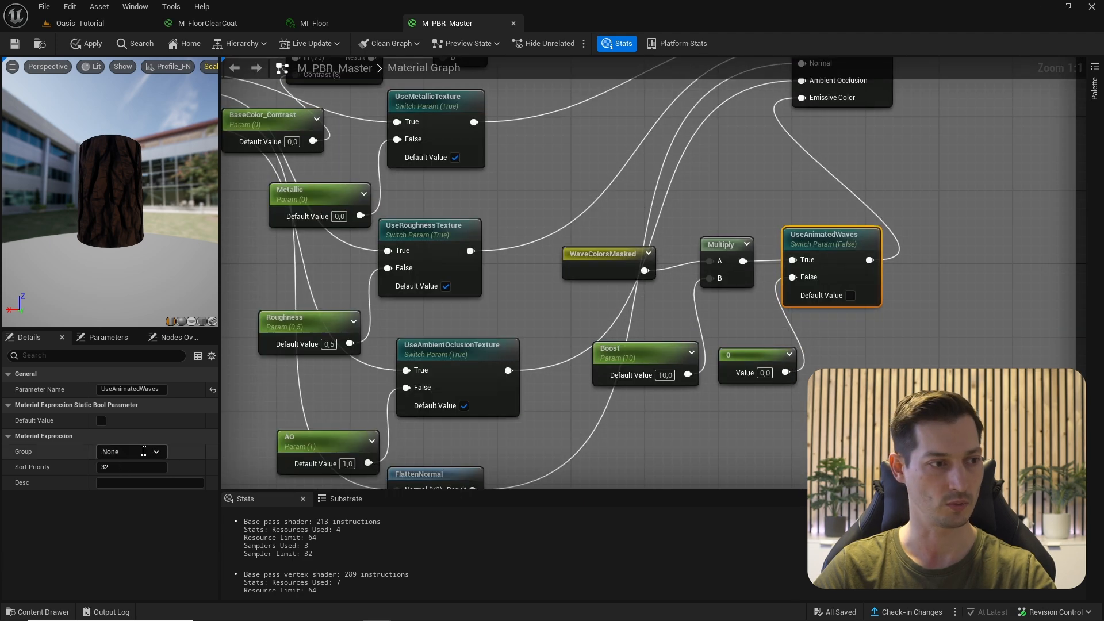
- Put the Boost parameter in the TextureControls group
click(156, 453)
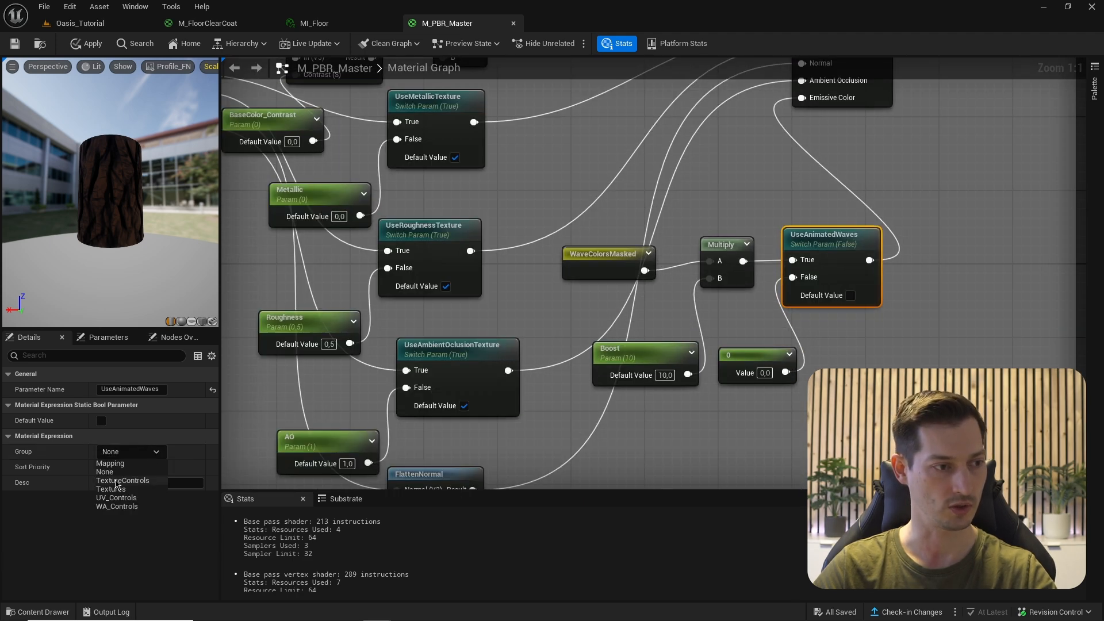
click(632, 351)
click(131, 483)
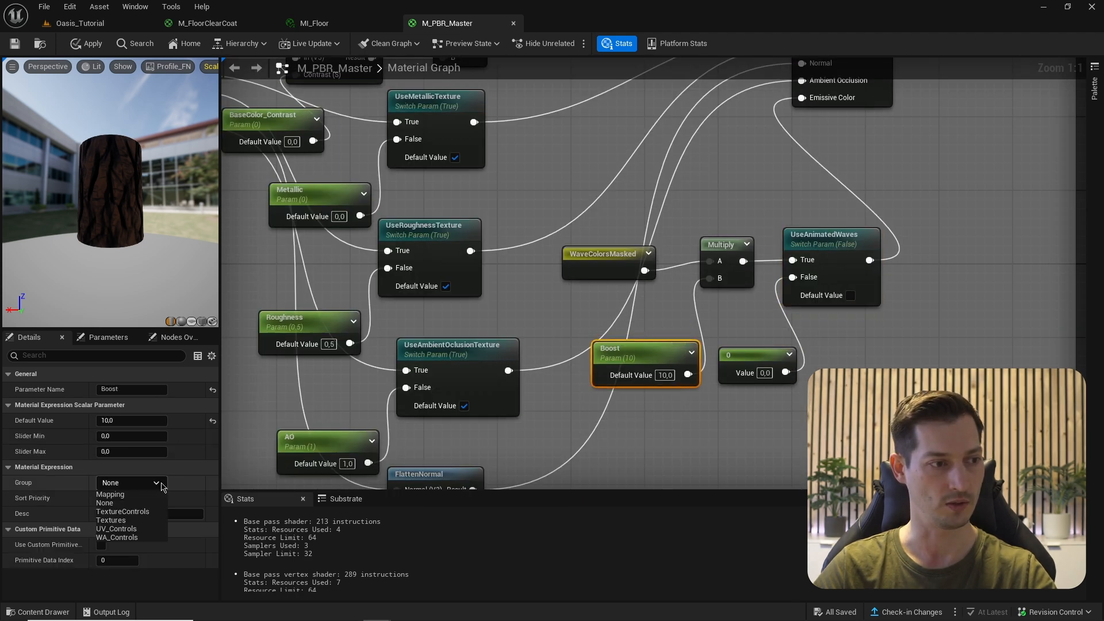
click(140, 517)
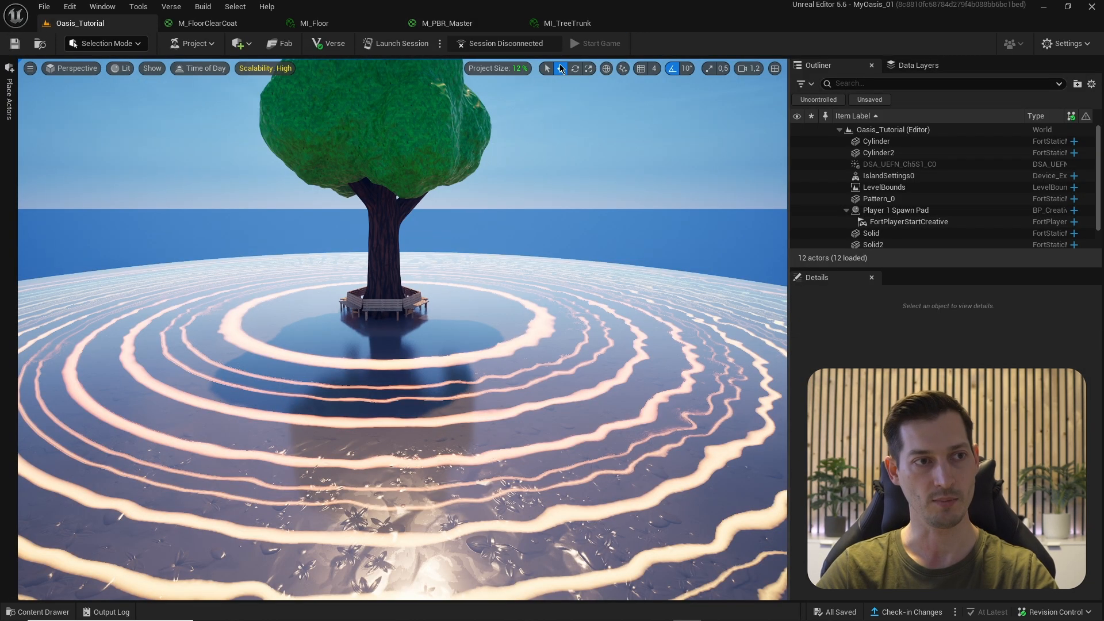
- Enable UseAnimatedWaves in MI_TreeTrunk and save the material instance
click(571, 25)
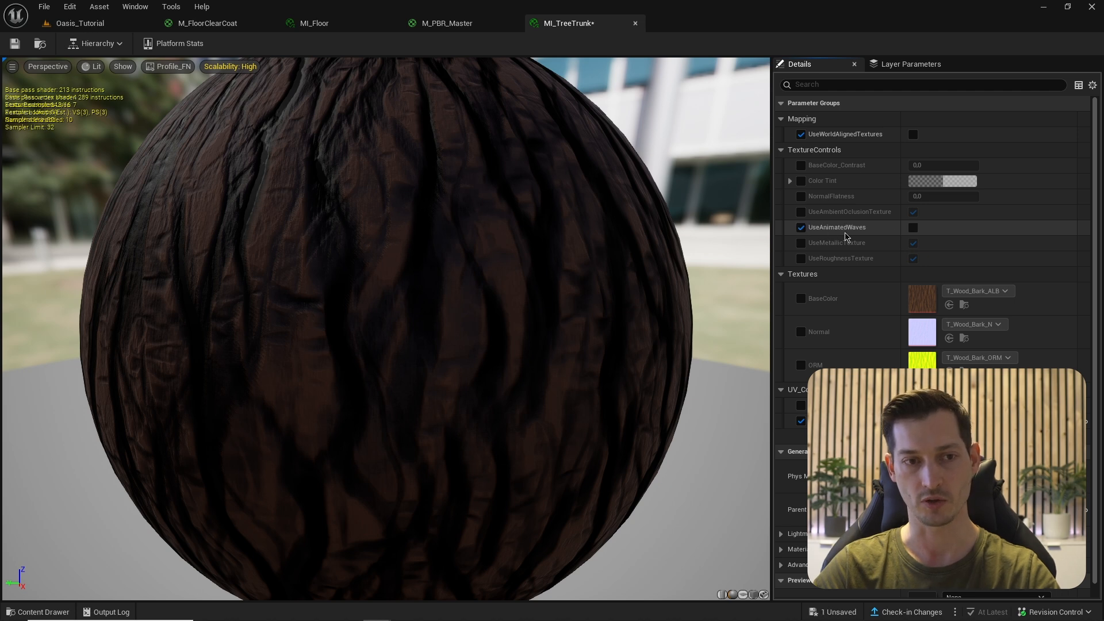
click(913, 228)
drag(460, 288, 315, 295)
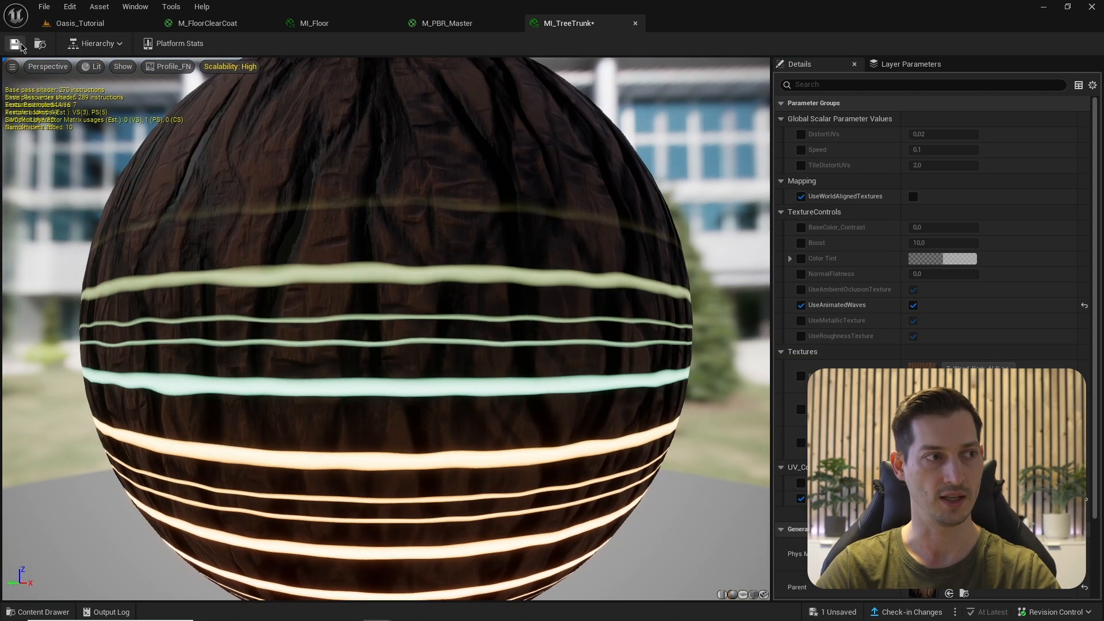
click(15, 43)
- Back in Oasis_Tutorial, fly around the glowing trunk and ringed floor
click(81, 23)
mouse_move(392, 117)
right_down()
mouse_move(393, 127)
mouse_move(392, 117)
right_up()
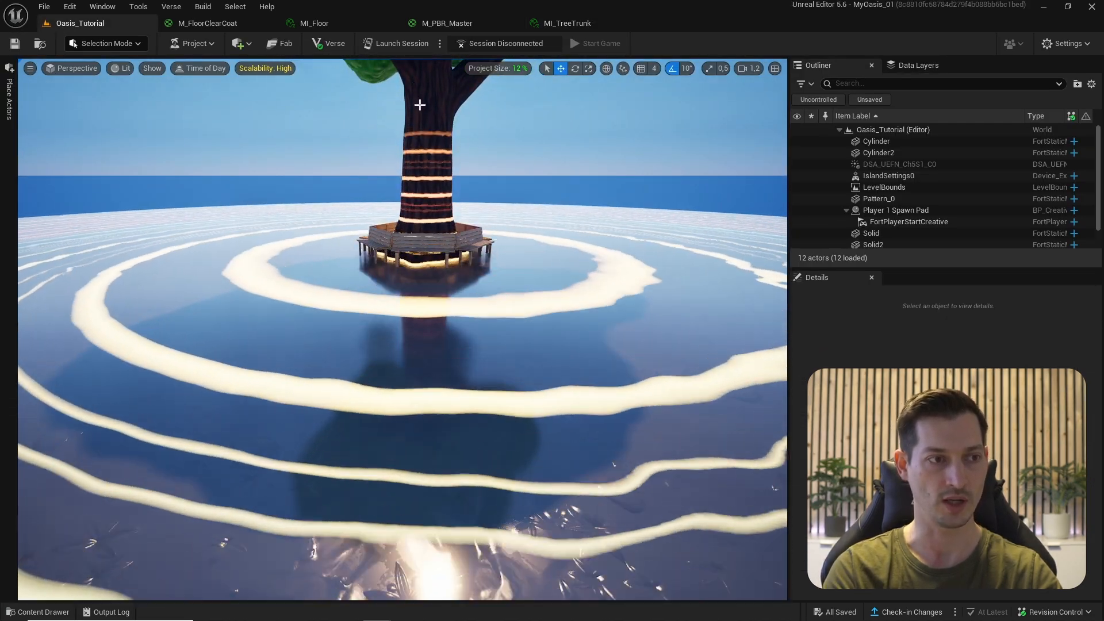
mouse_move(474, 220)
right_down()
mouse_move(483, 247)
mouse_move(474, 221)
right_up()
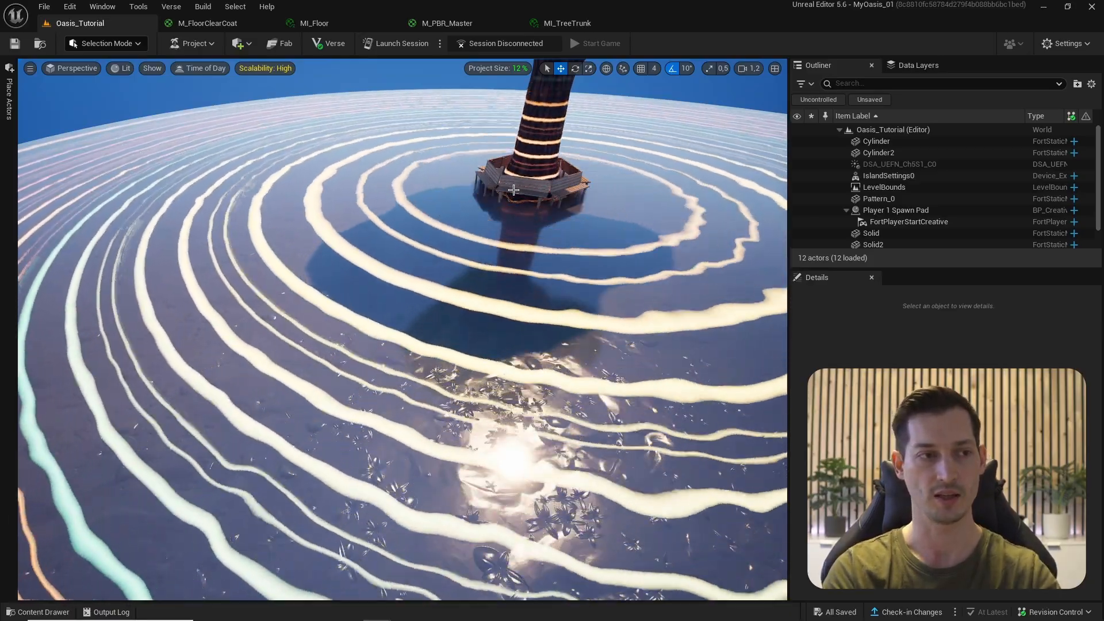
right_drag(514, 190, 449, 192)
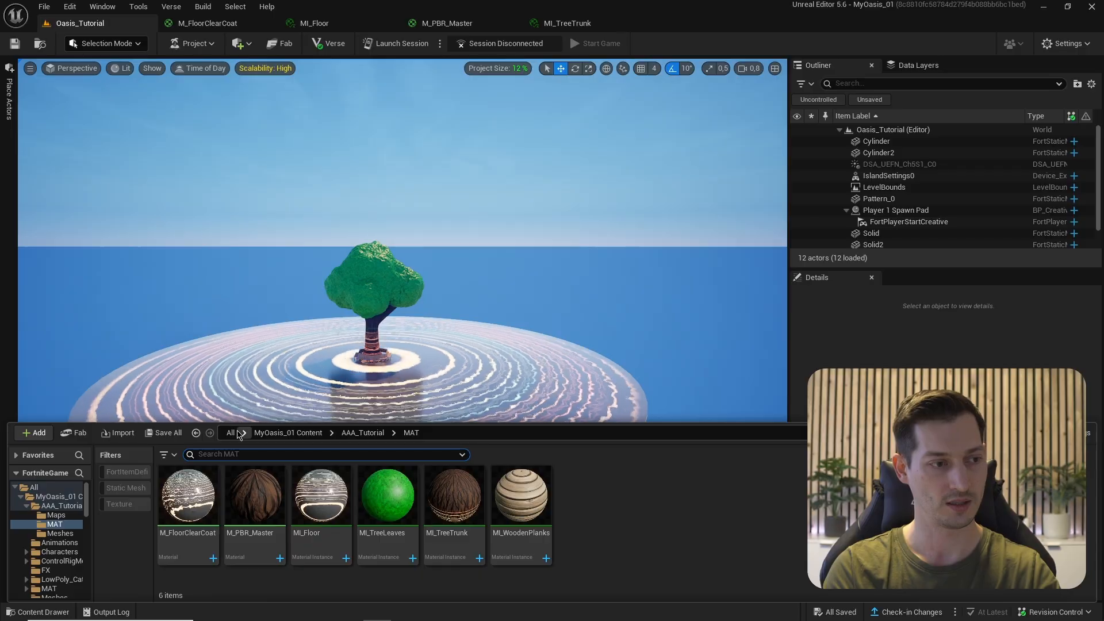
- Show the All folder, listing the Epic, Fortnite and MyOasis_01 Content folders
click(230, 433)
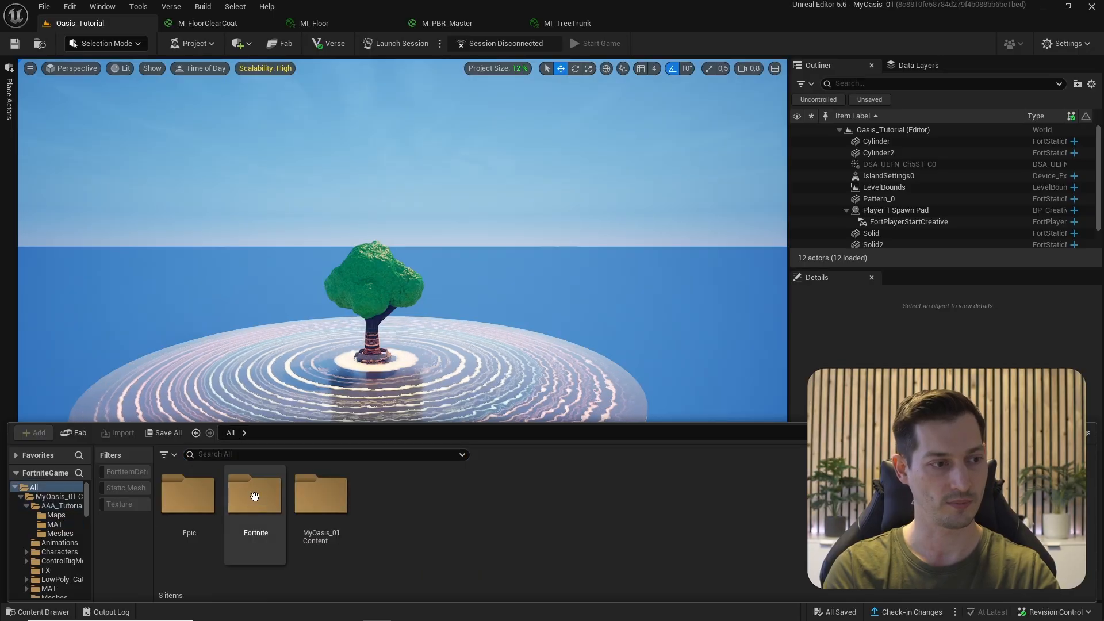
- Drag a Barrier Device from Fortnite > Devices > Gameplay into the level
double_click(265, 532)
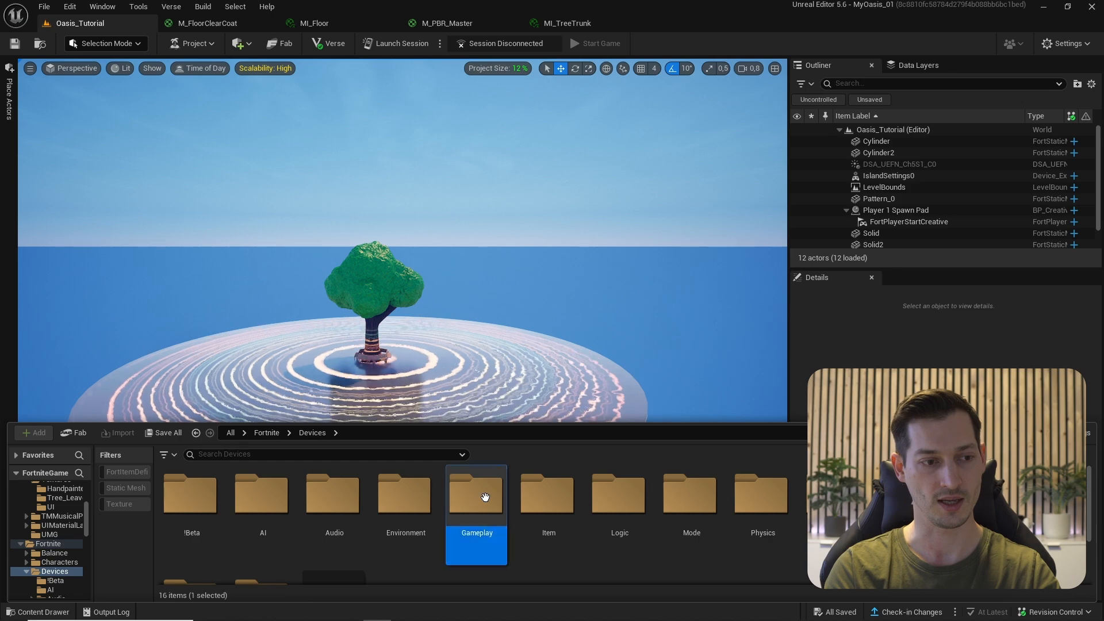
double_click(485, 498)
click(193, 517)
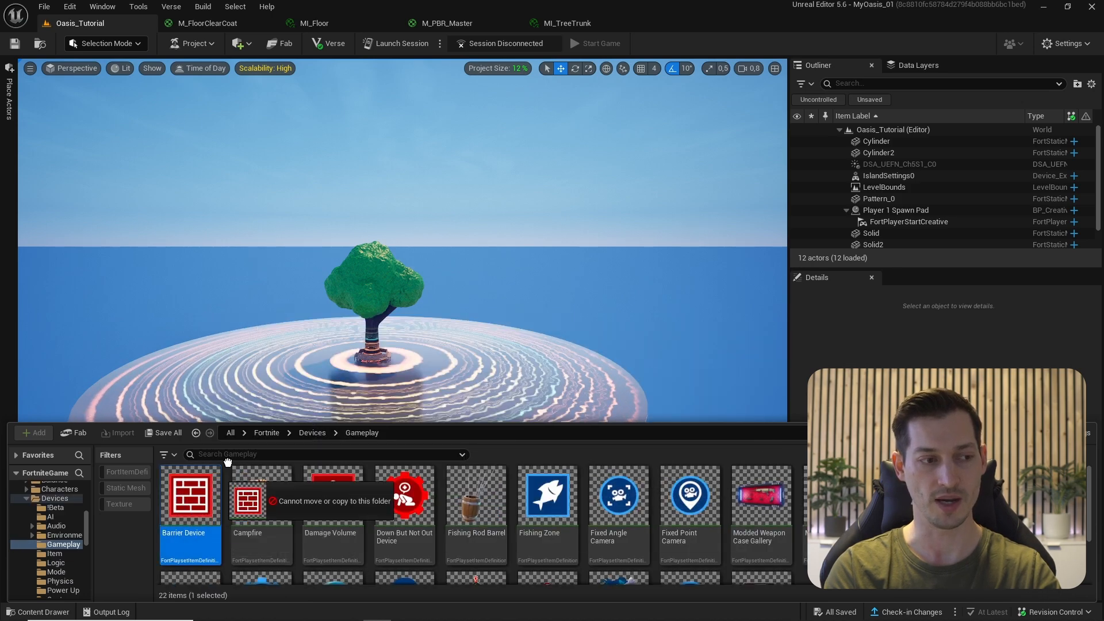
drag(228, 462, 295, 388)
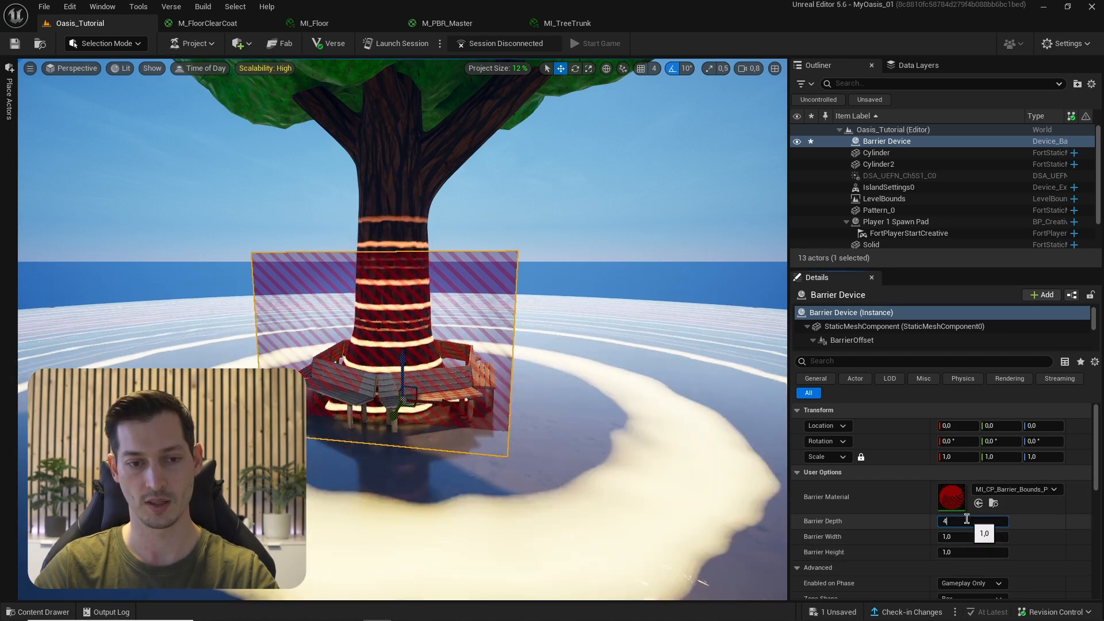
- Set the barrier's depth and width to 45 and its height to 10
text(5)
click(958, 536)
text(45)
click(953, 552)
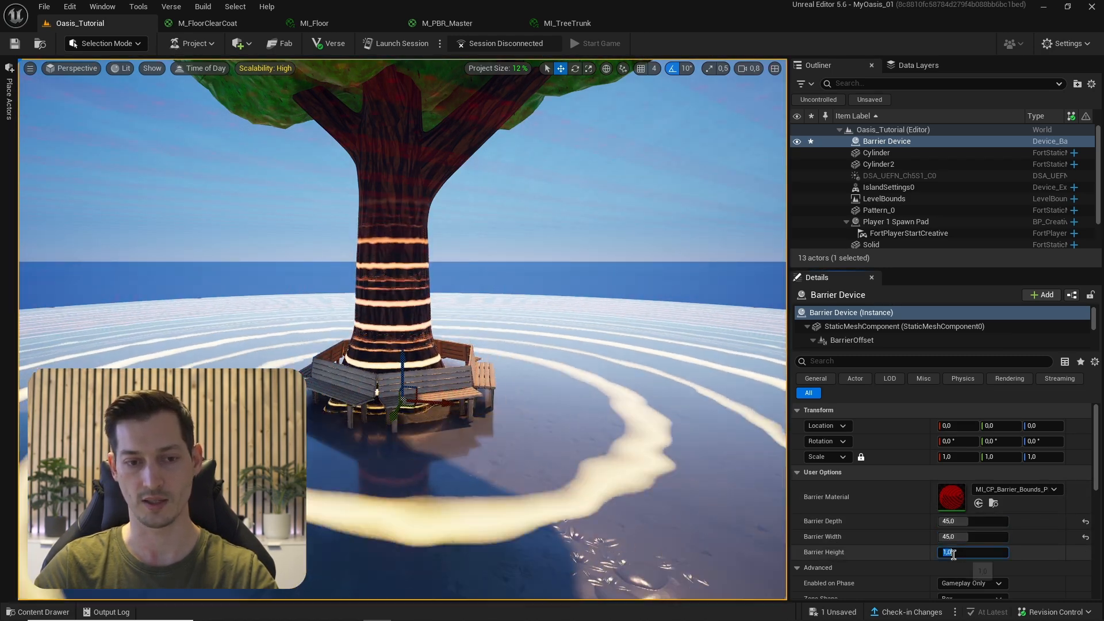
text(10)
key(Return)
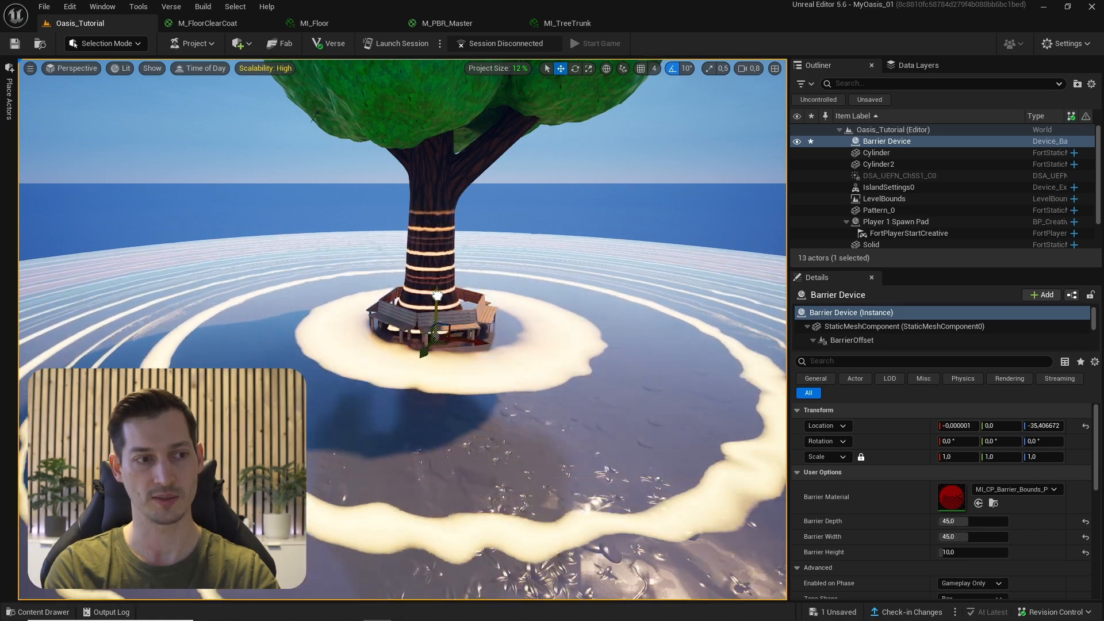
- Make the barrier a Hollow Box with the M_Barrier_BoundsPortal material and view it full screen
scroll(817, 500, down, 3)
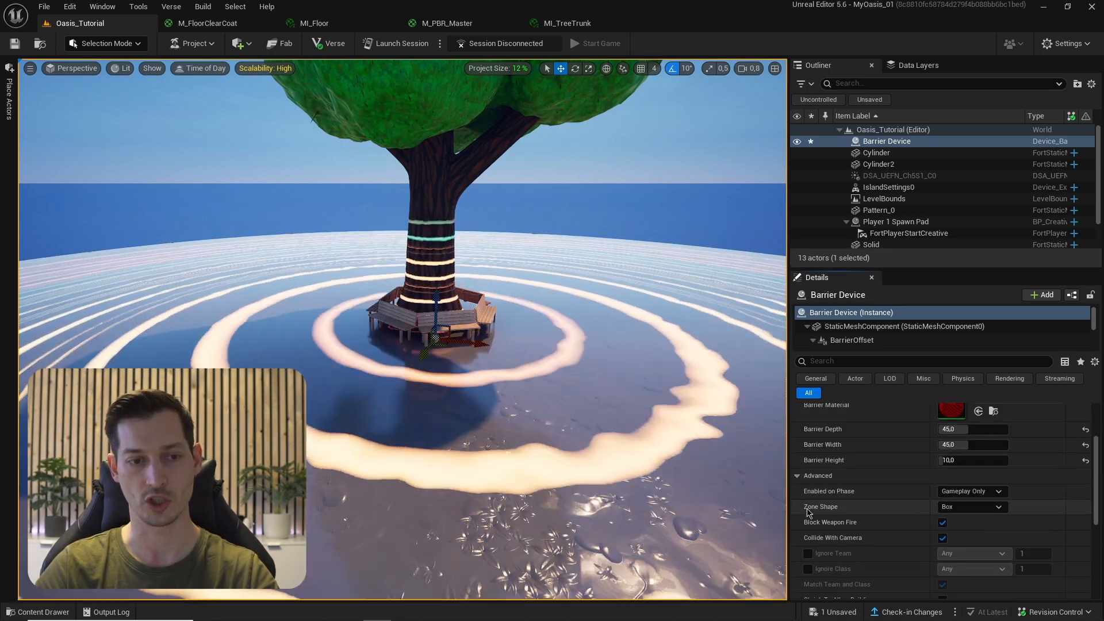
click(956, 508)
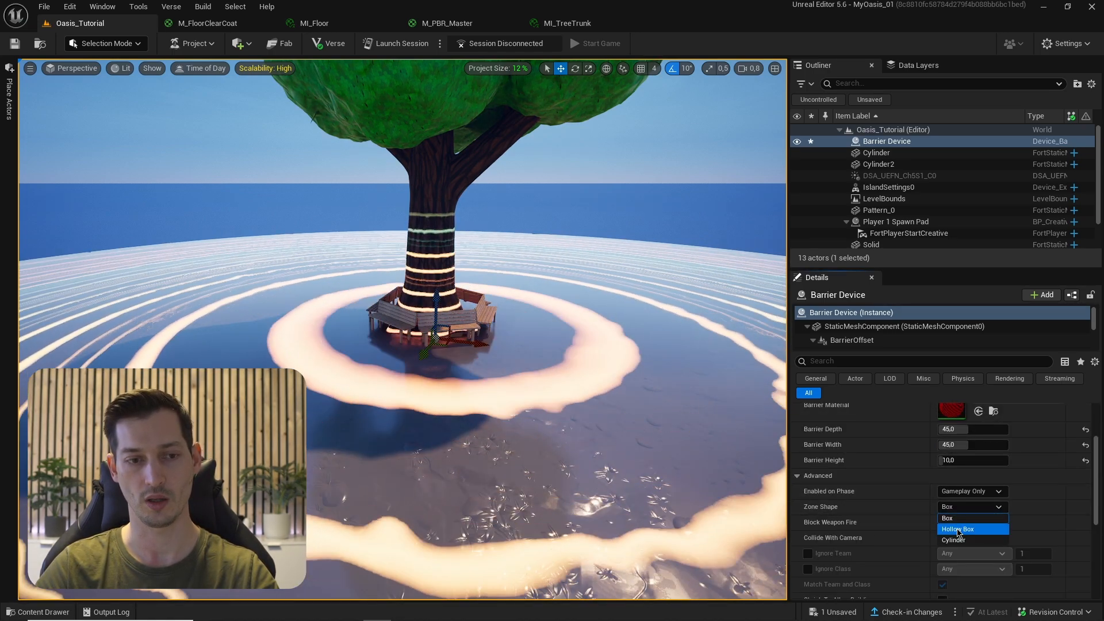
click(957, 529)
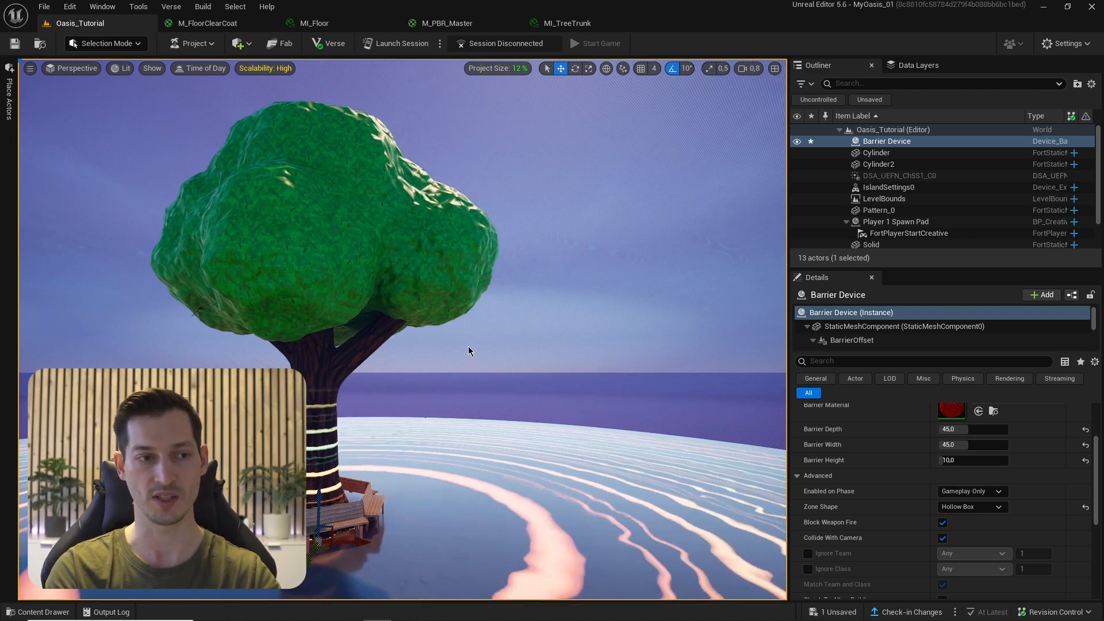
scroll(830, 500, up, 3)
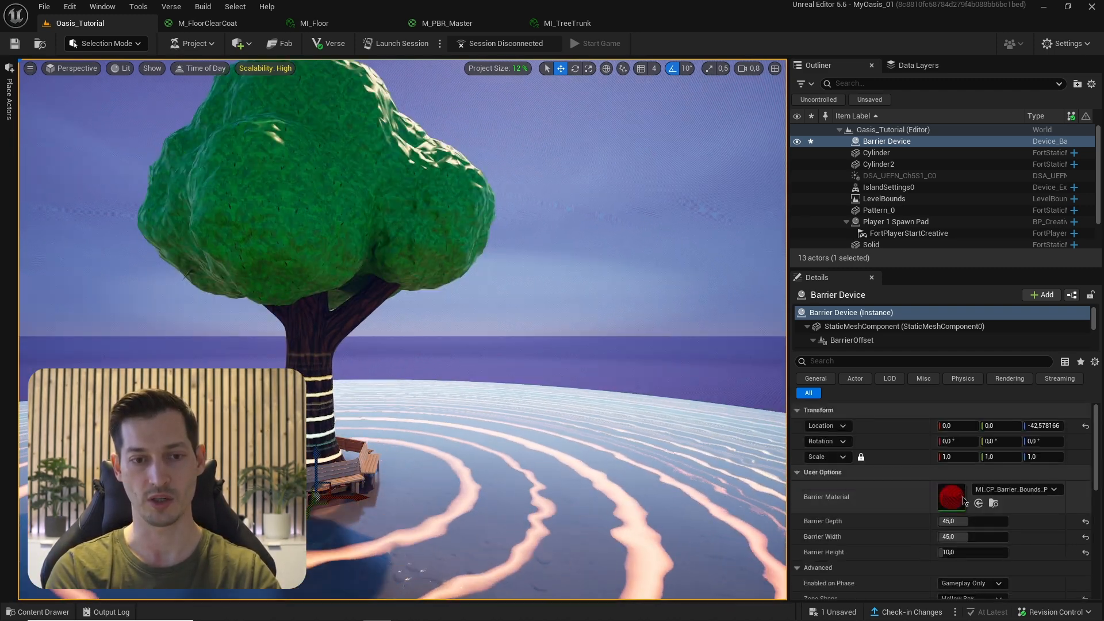
click(992, 490)
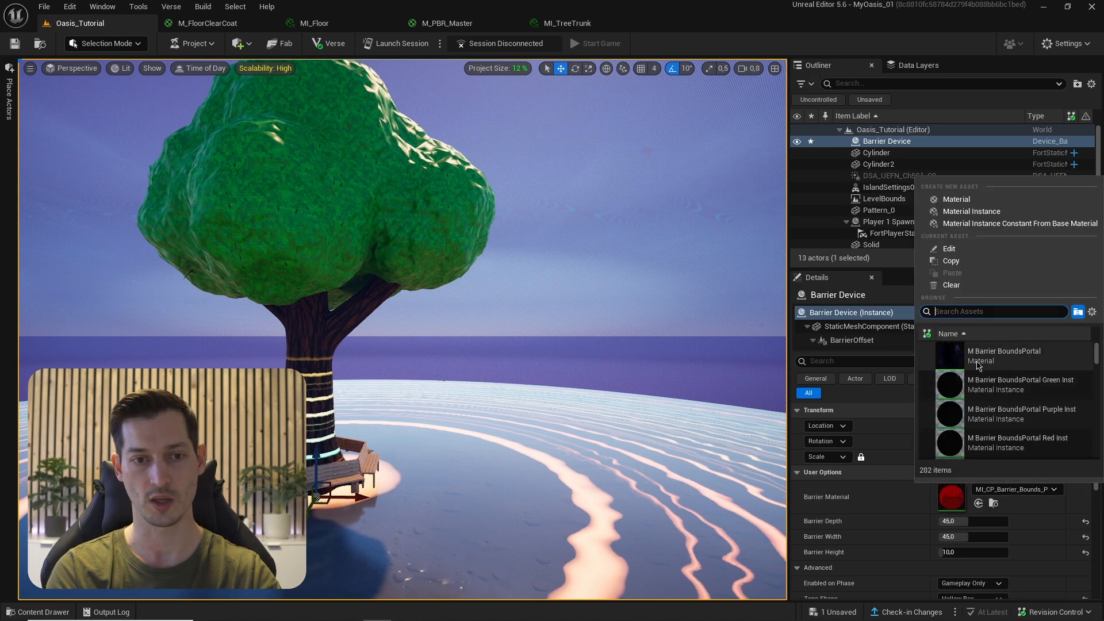
click(1004, 355)
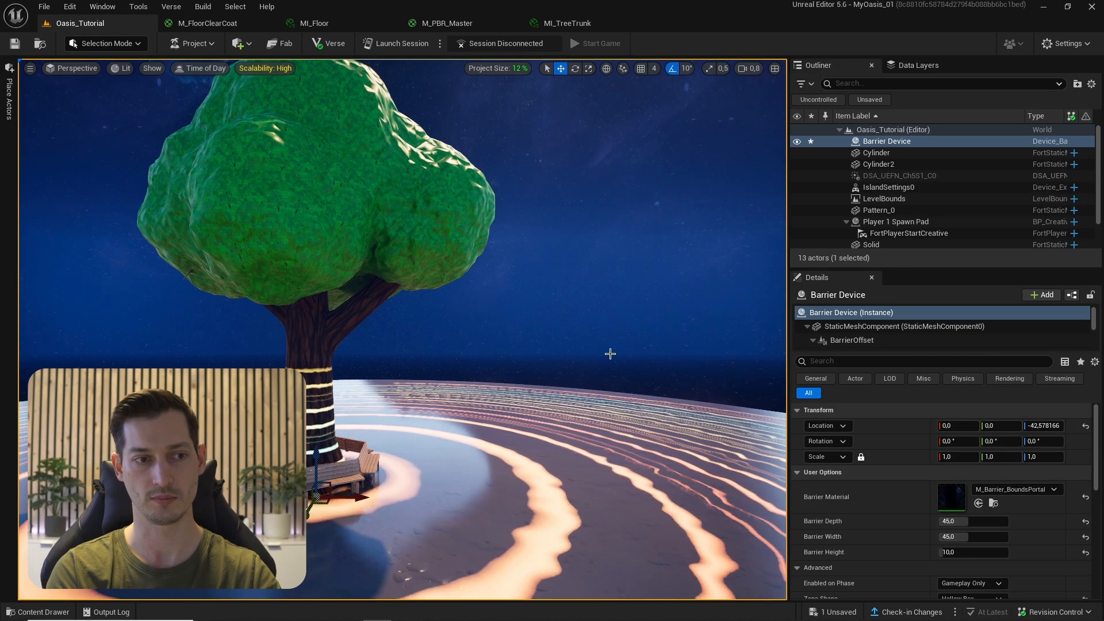
right_drag(608, 352, 529, 408)
key(F11)
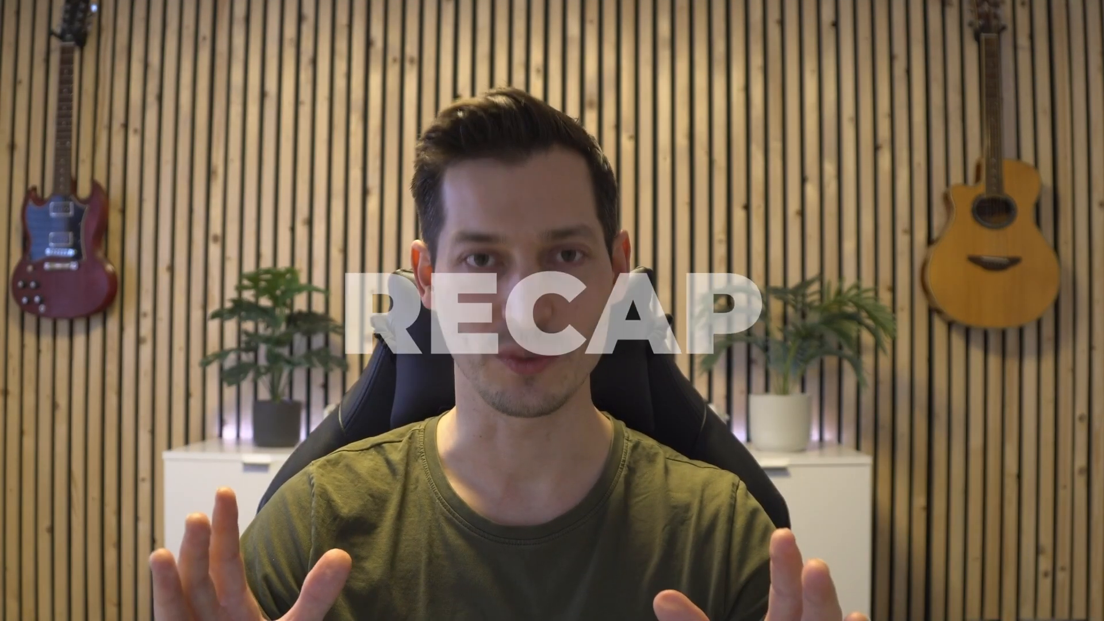